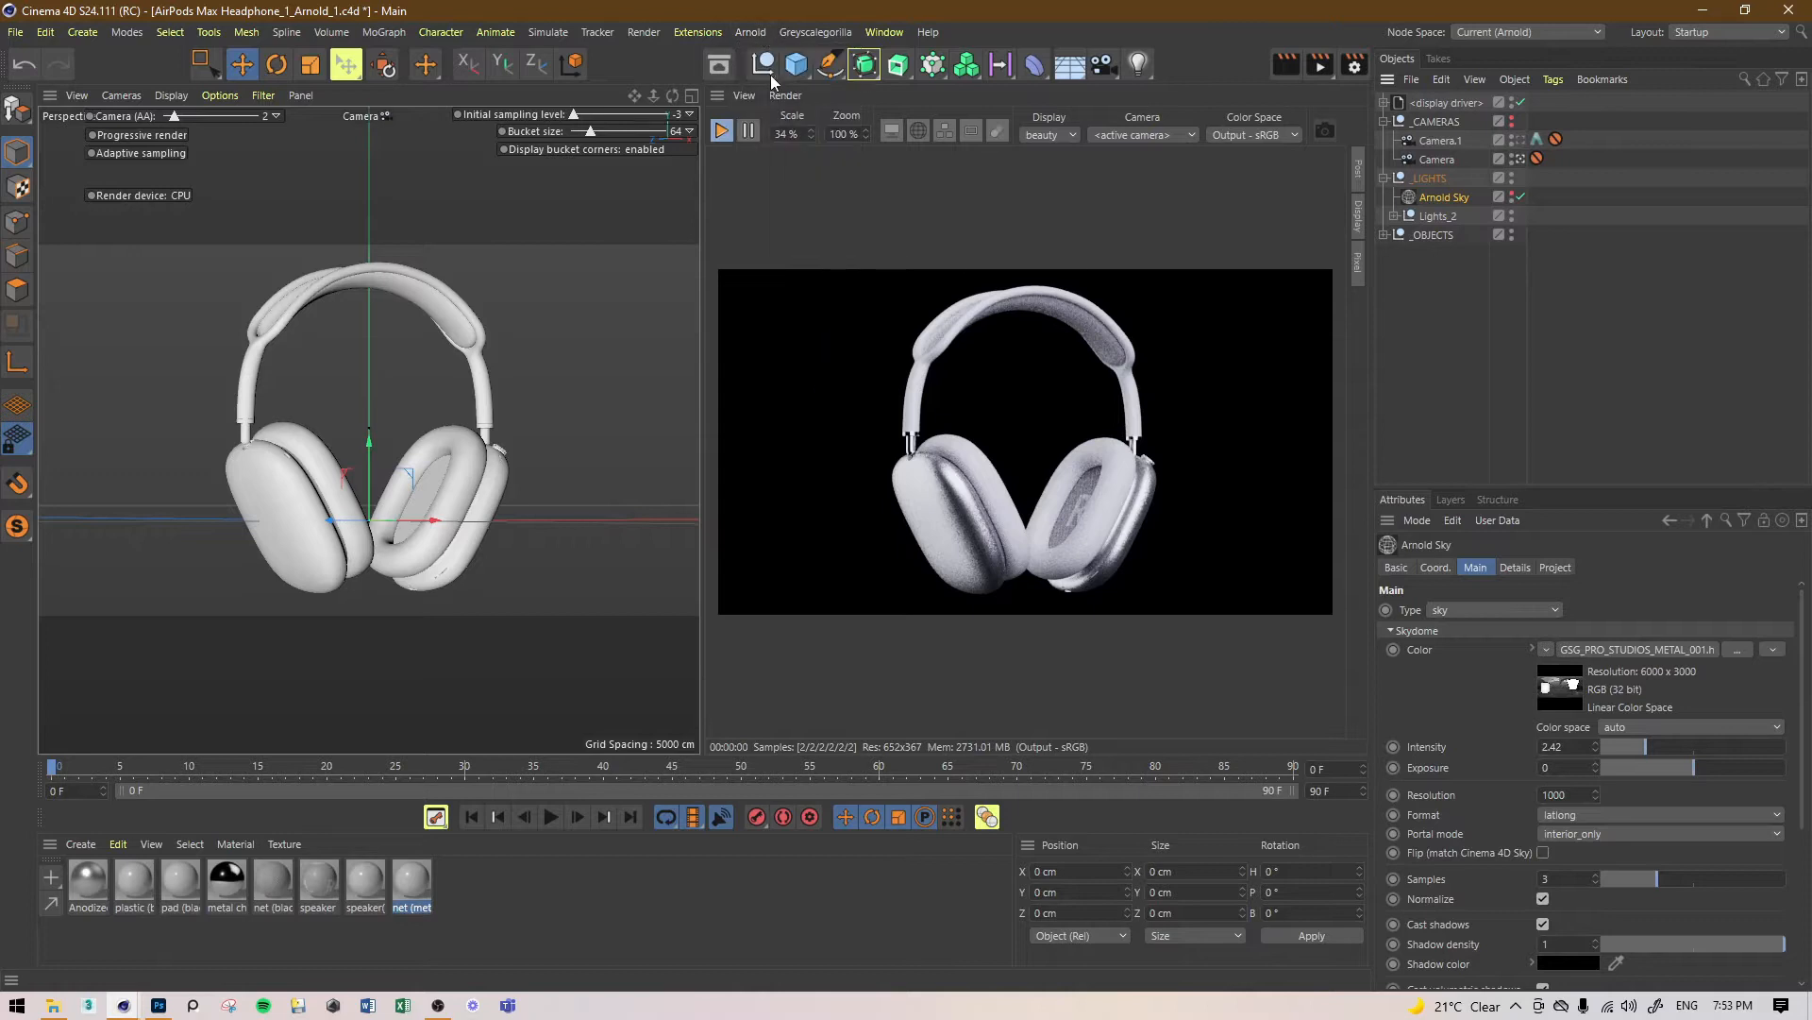
Step: Select all eight materials in the material list and add them to a new layer
left_click(551, 899)
left_click_drag(651, 917, 90, 877)
left_click(532, 900)
left_click_drag(527, 889, 86, 865)
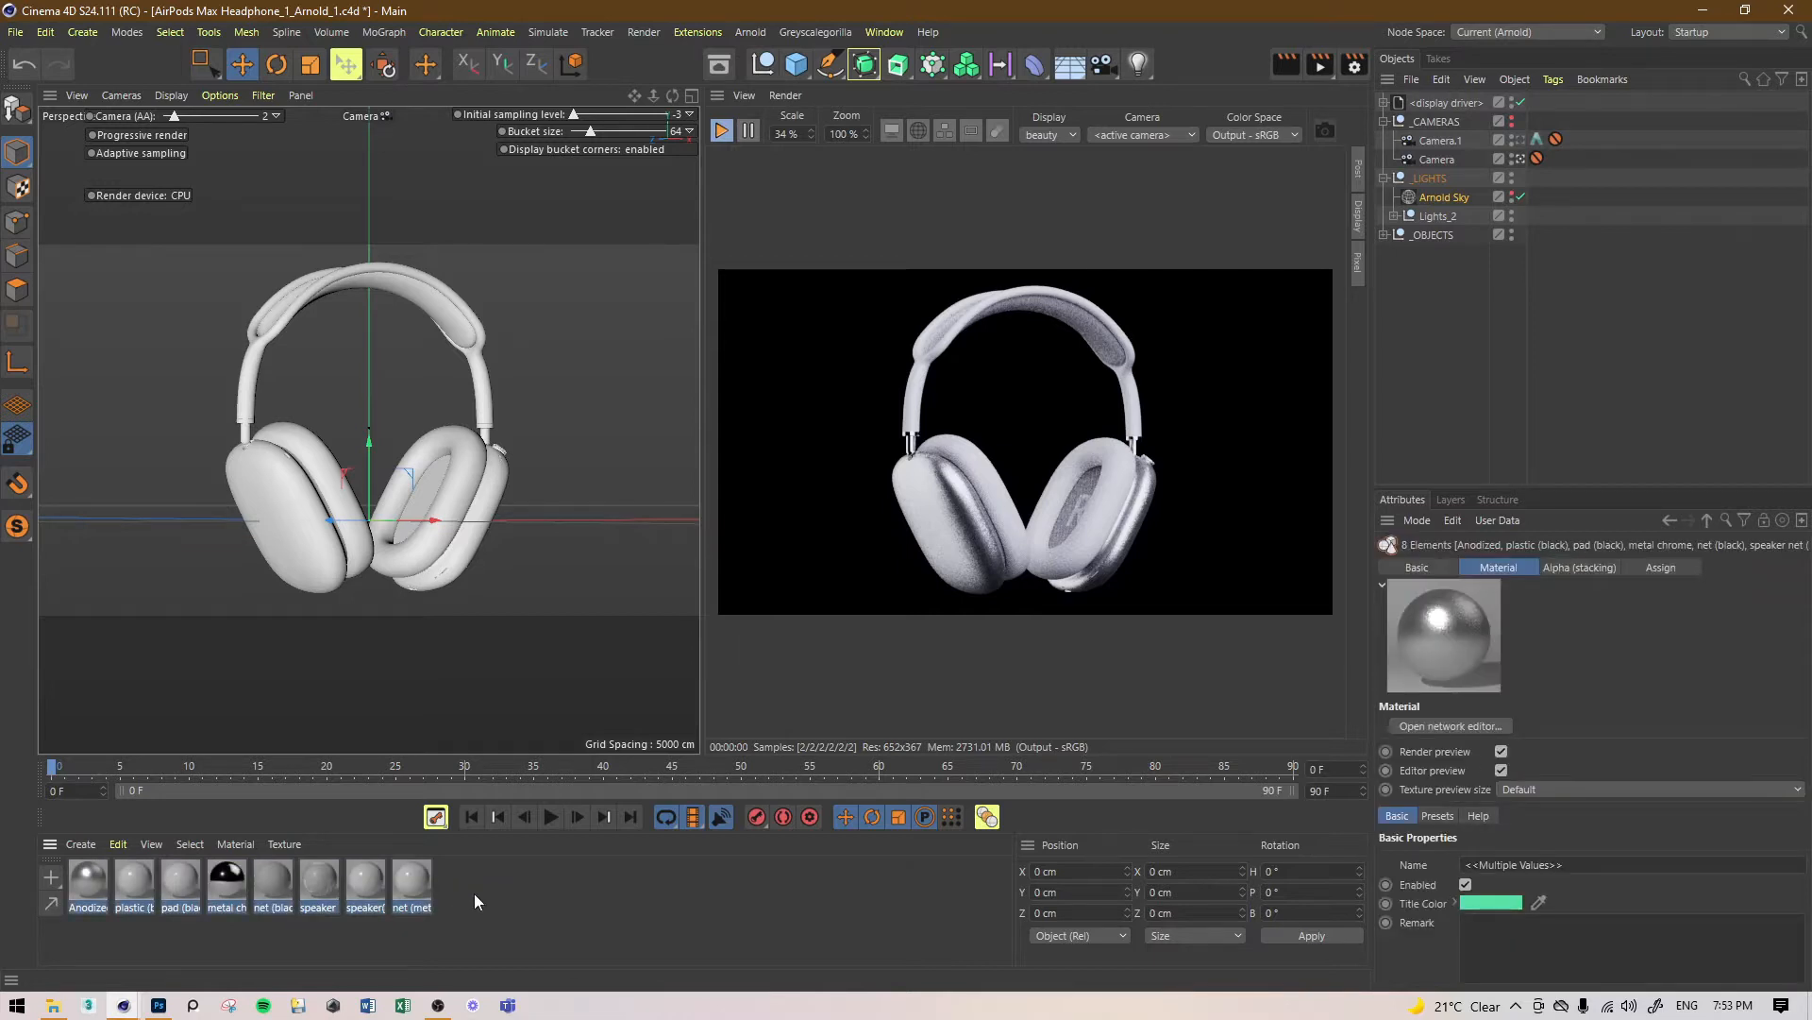
right_click(473, 893)
left_click(568, 893)
left_click_drag(548, 885, 87, 879)
right_click(87, 880)
left_click(208, 823)
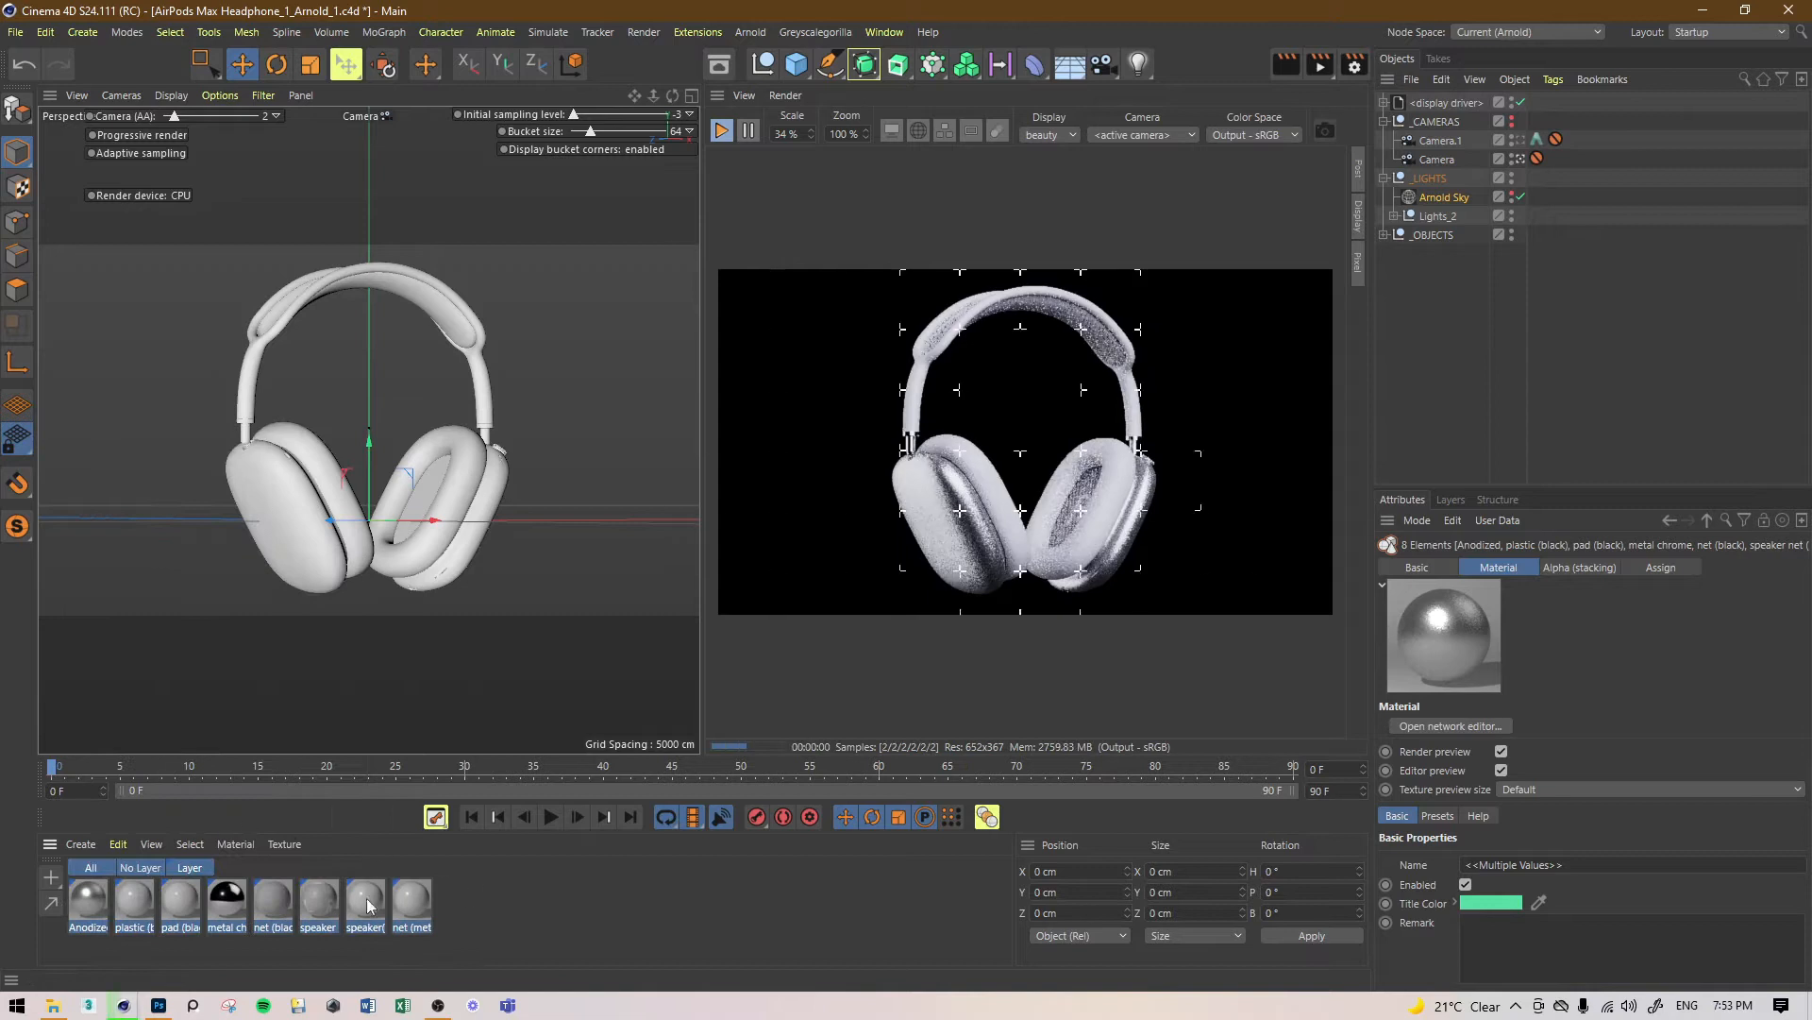
Step: Rename the new material layer to Materials and deselect the materials
double_click(186, 866)
type("Materials")
key("Return")
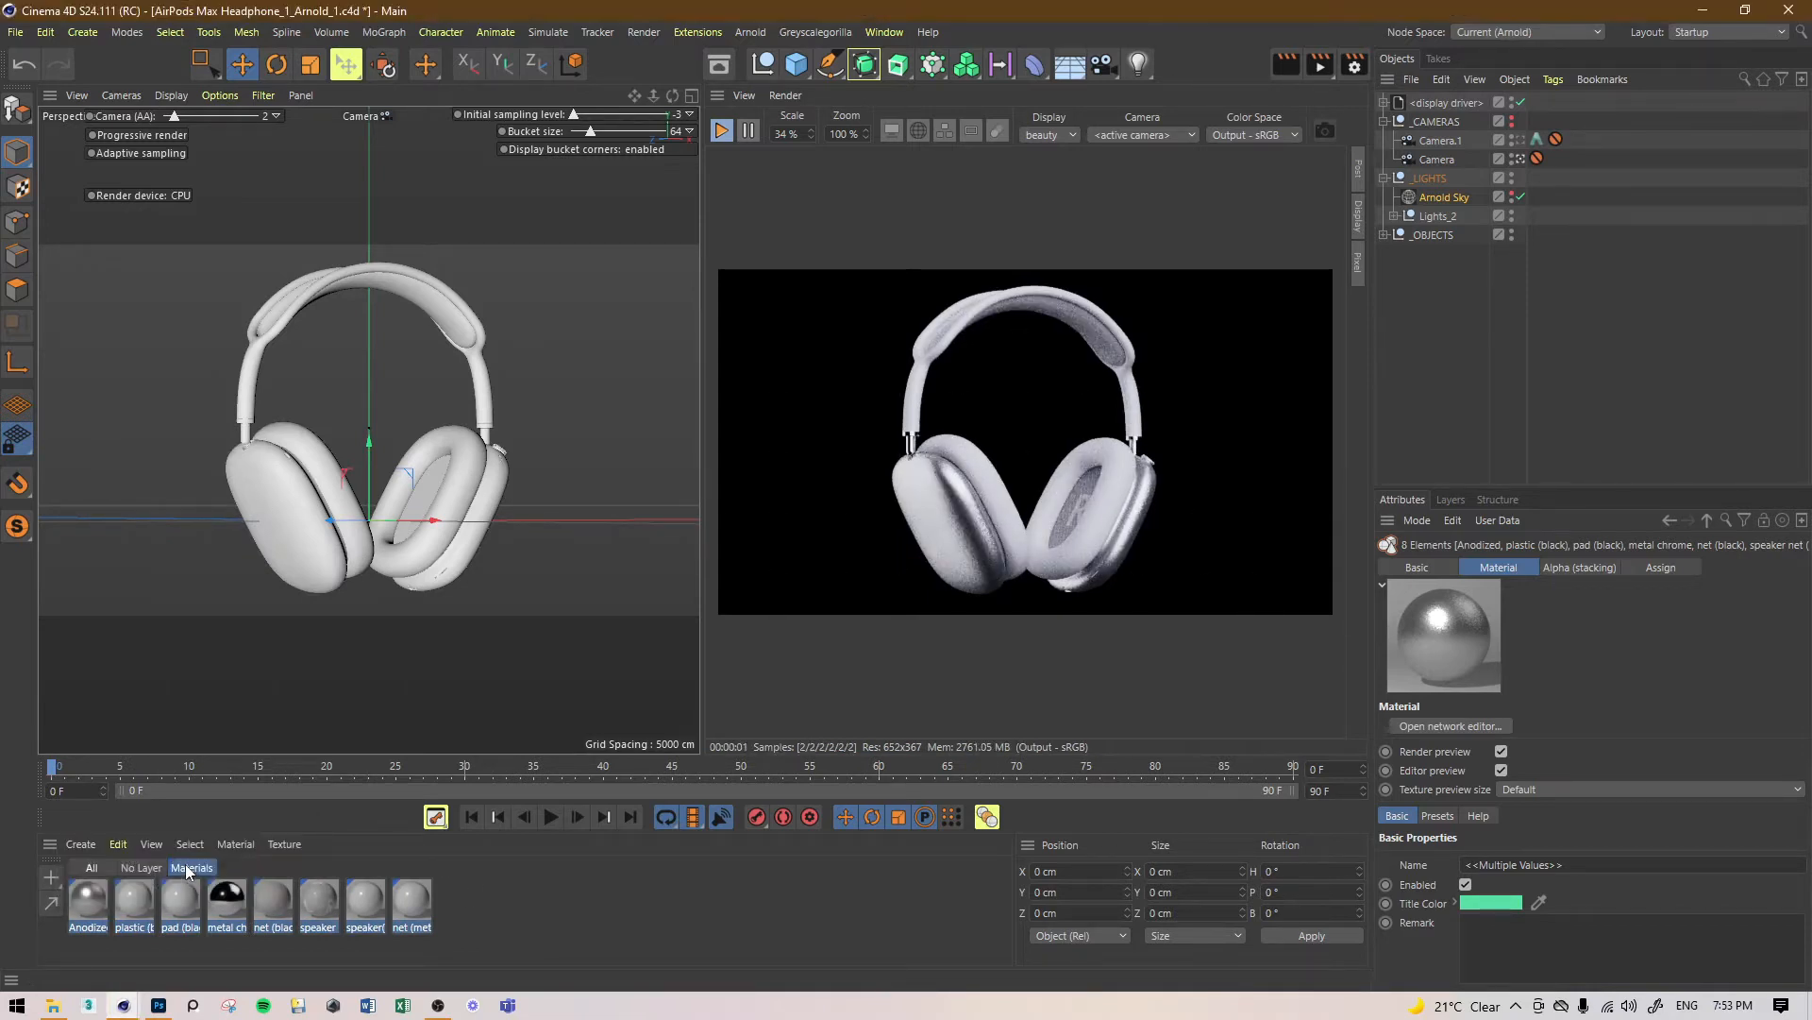
left_click(553, 931)
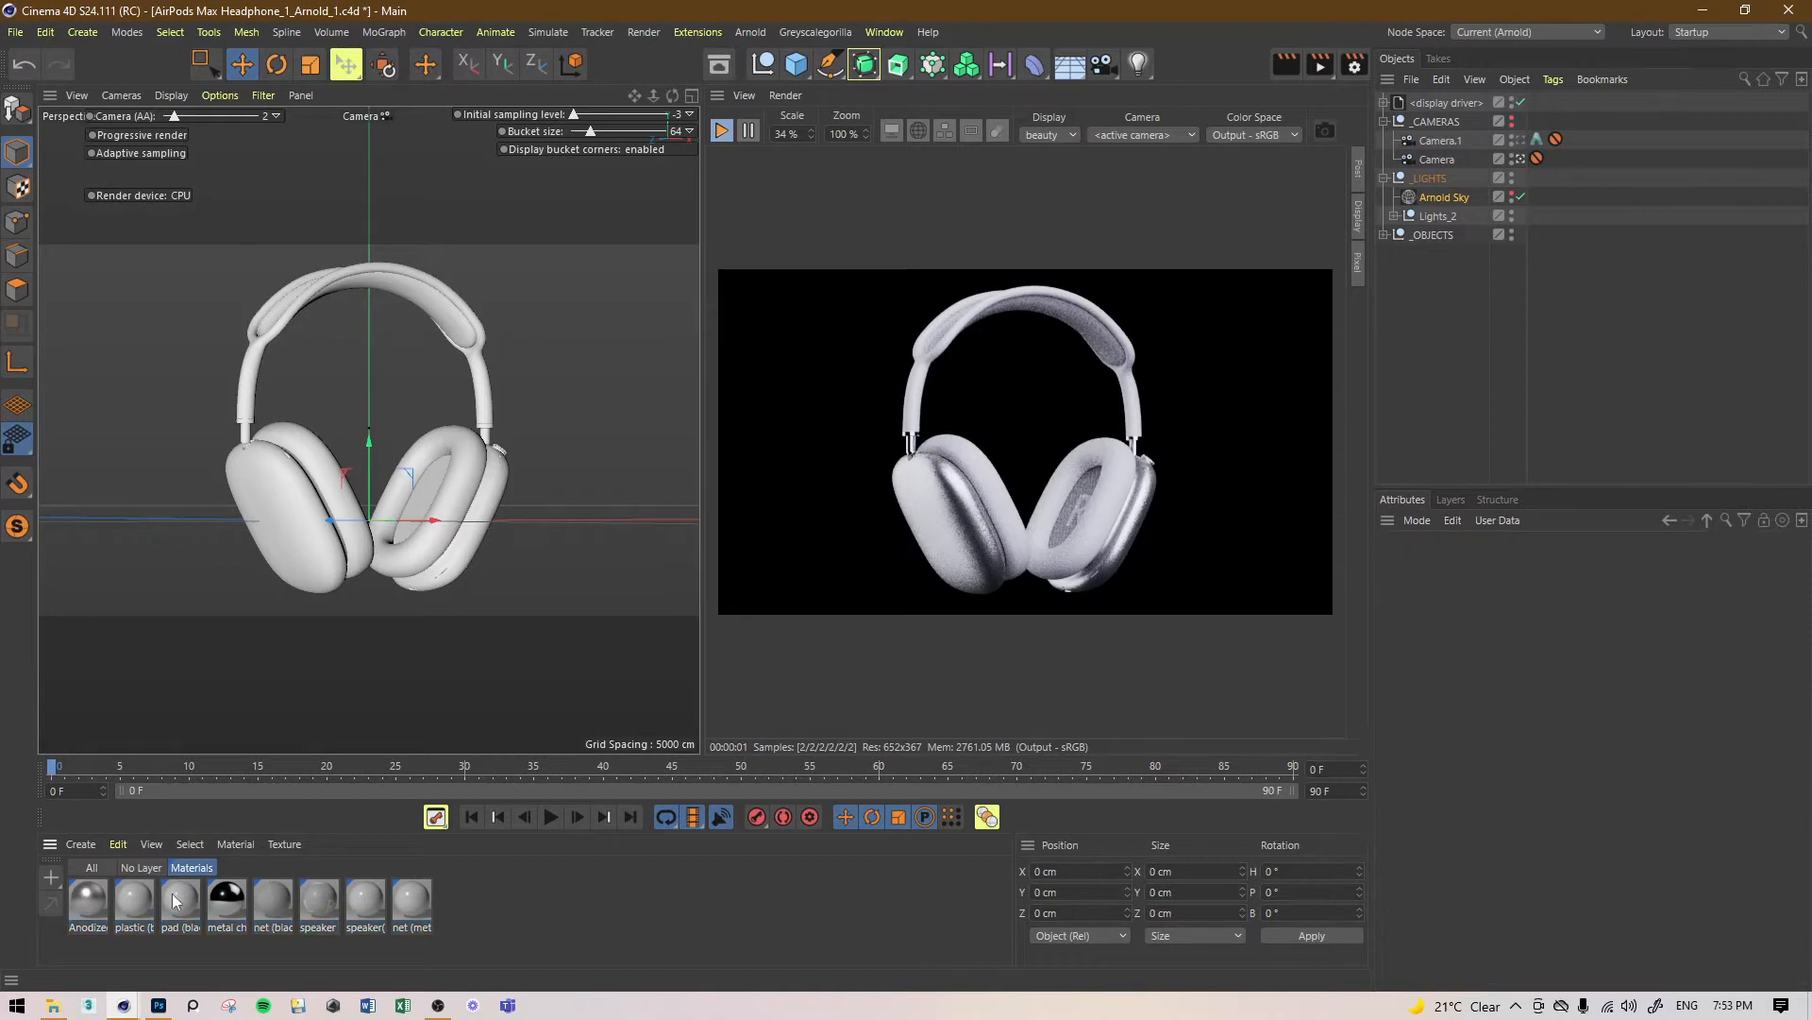
Step: Save the project and filter the material list to show only materials without a layer
left_click(141, 867)
left_click(193, 867)
key("ctrl+s")
left_click(141, 867)
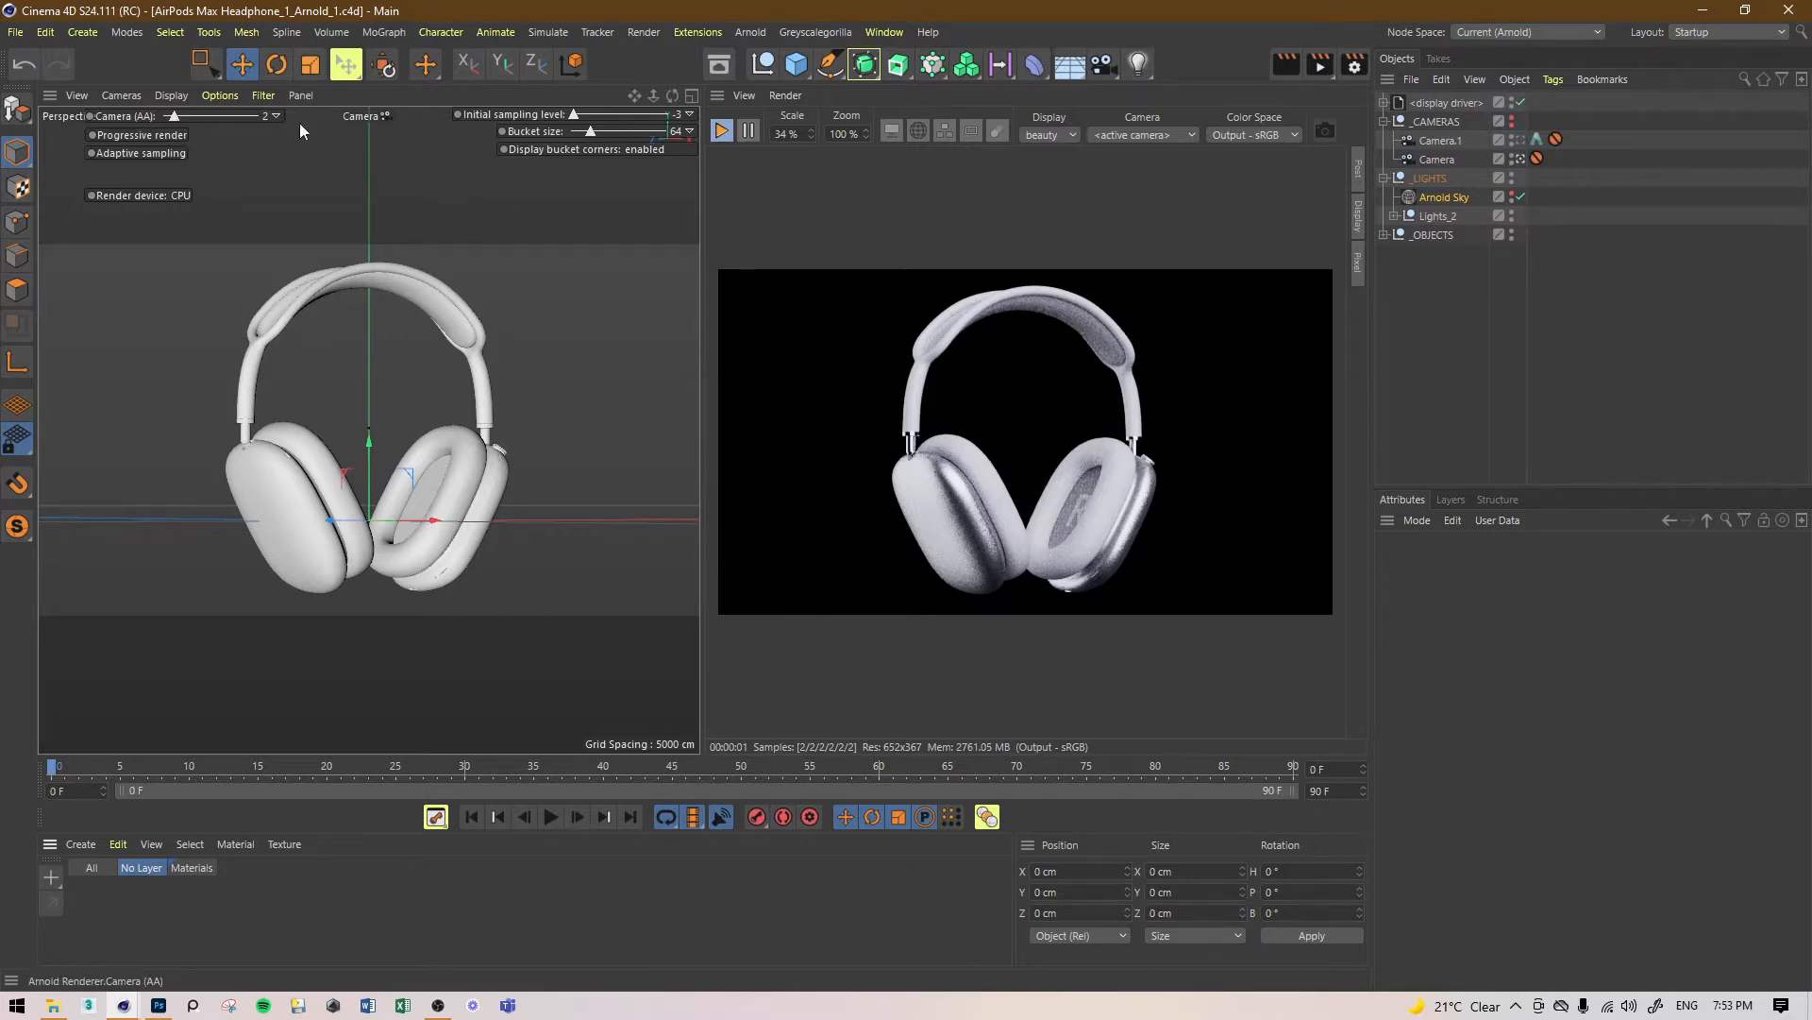
Step: Check the Arnold renderer's sampling values in the render settings and close them
left_click(1359, 65)
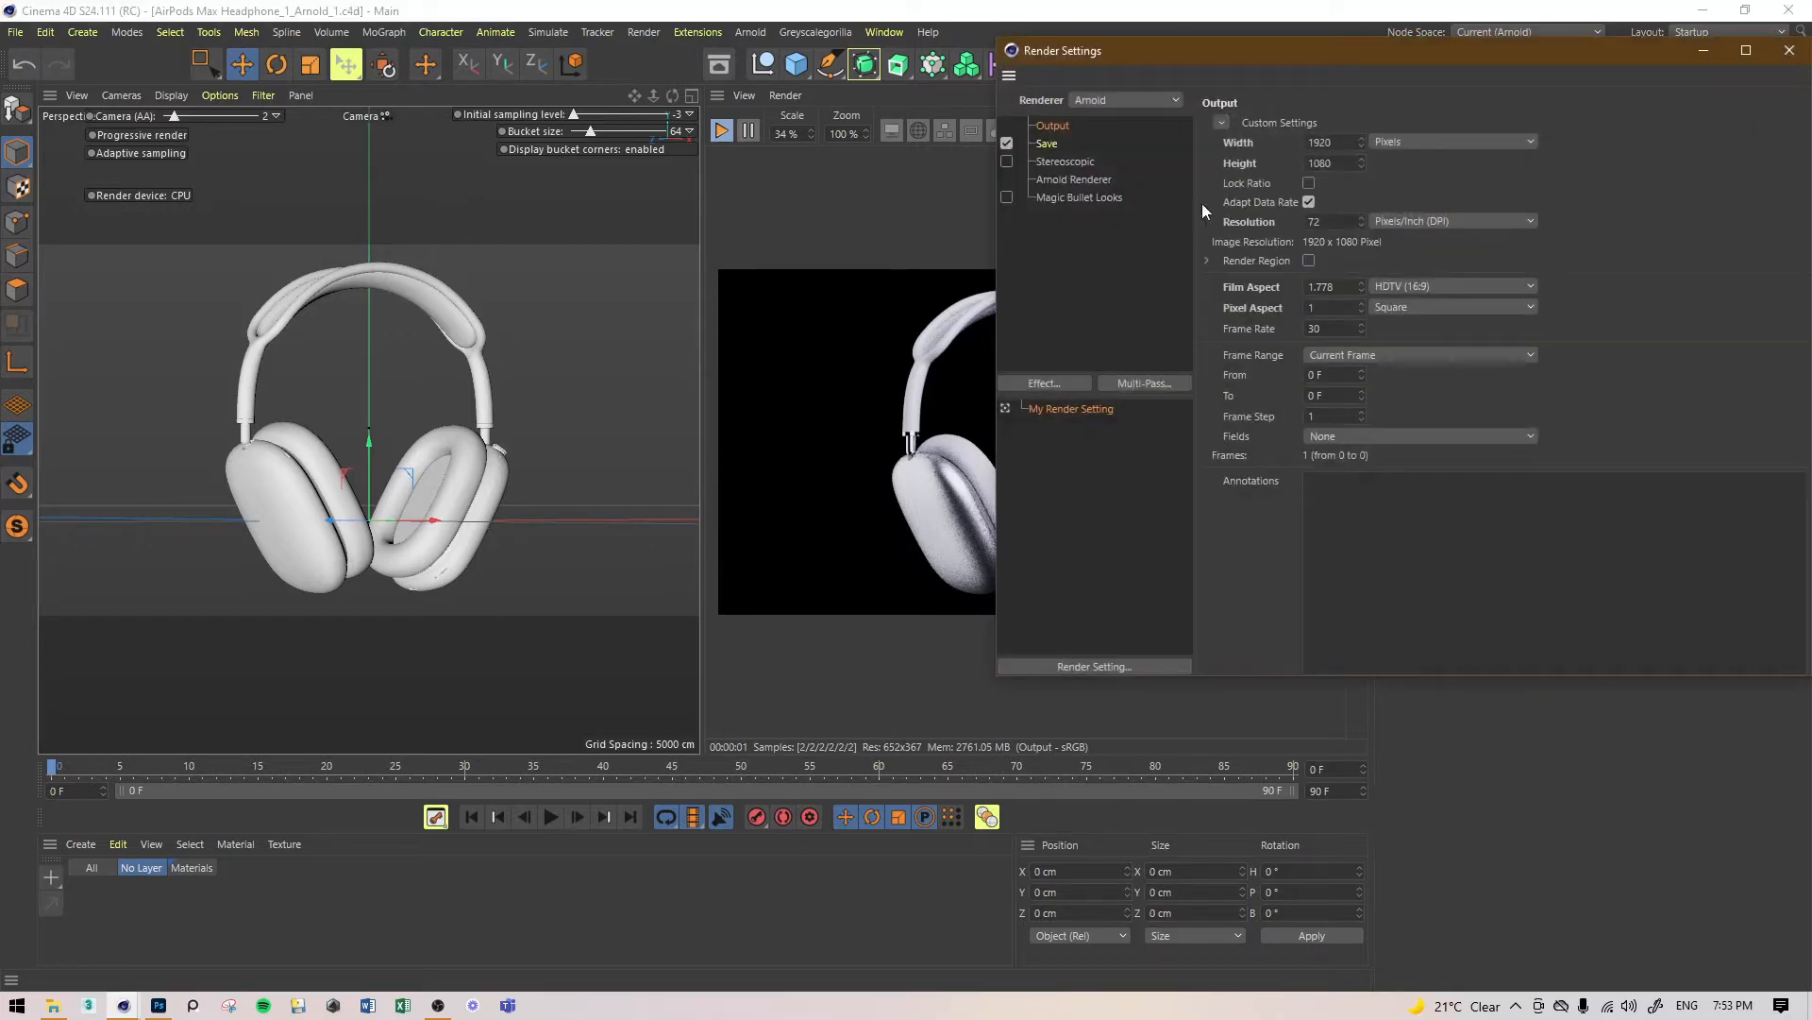
left_click(1055, 180)
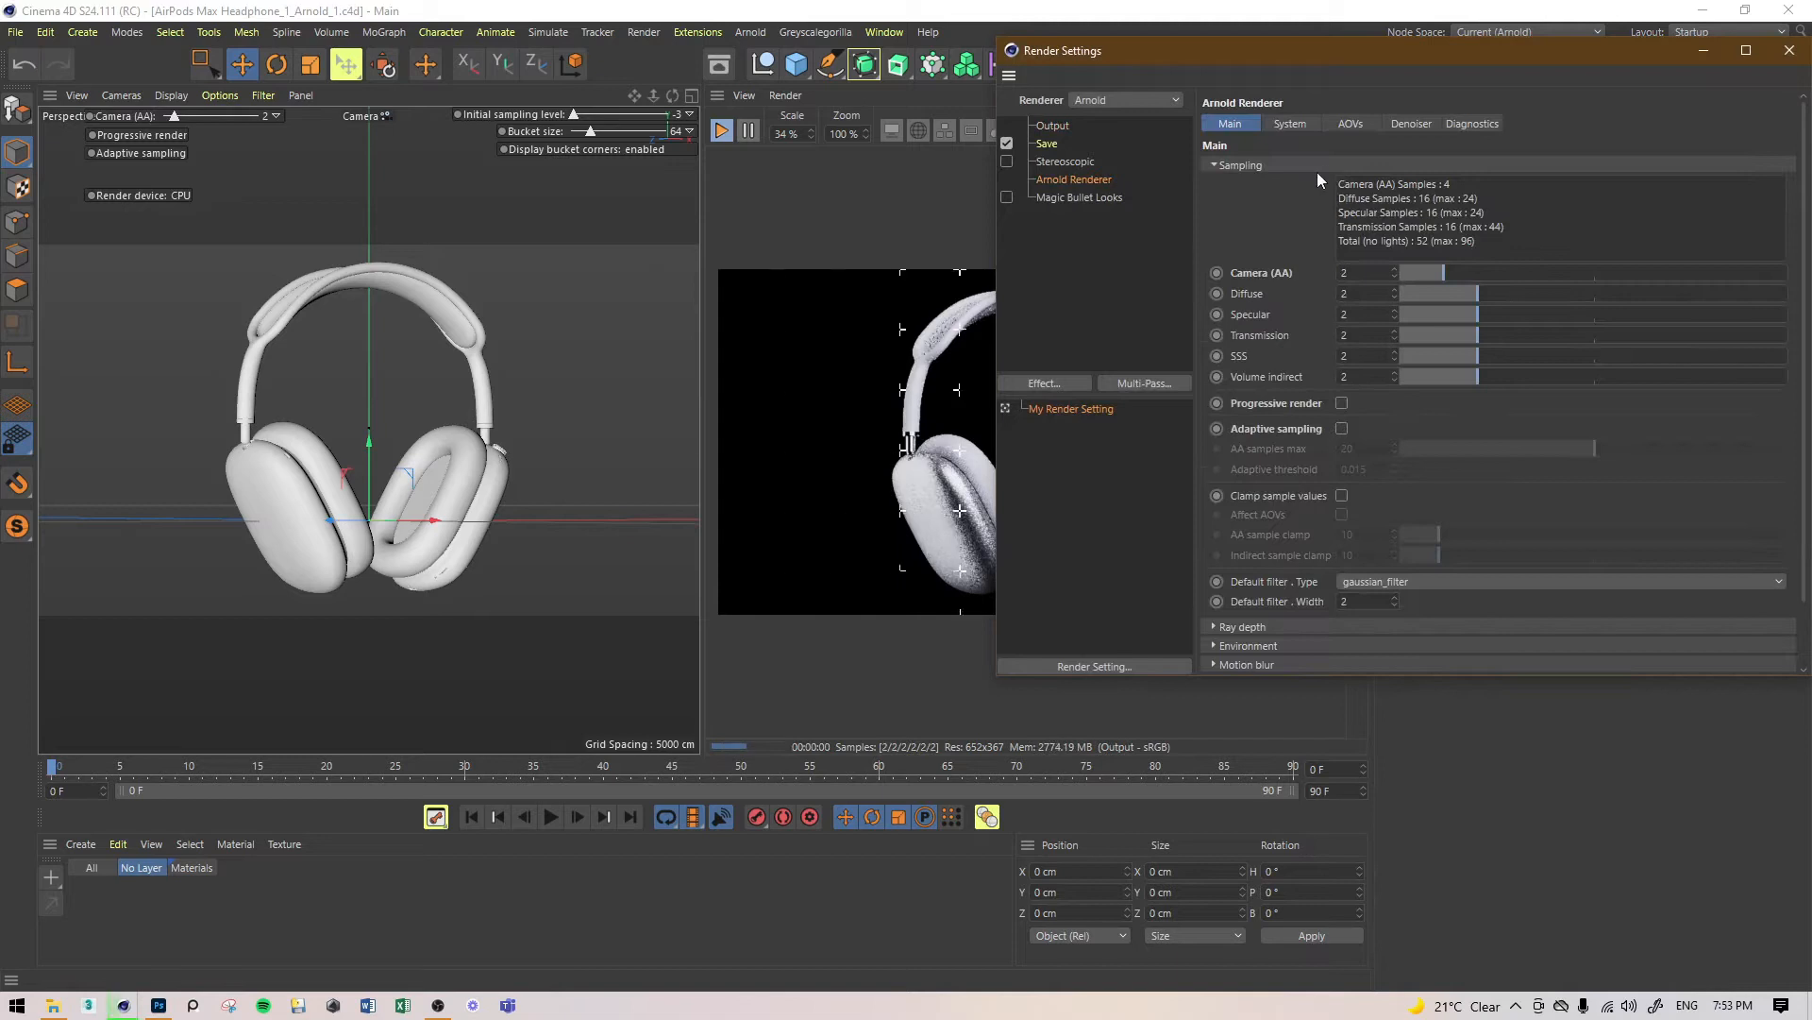
left_click(1787, 52)
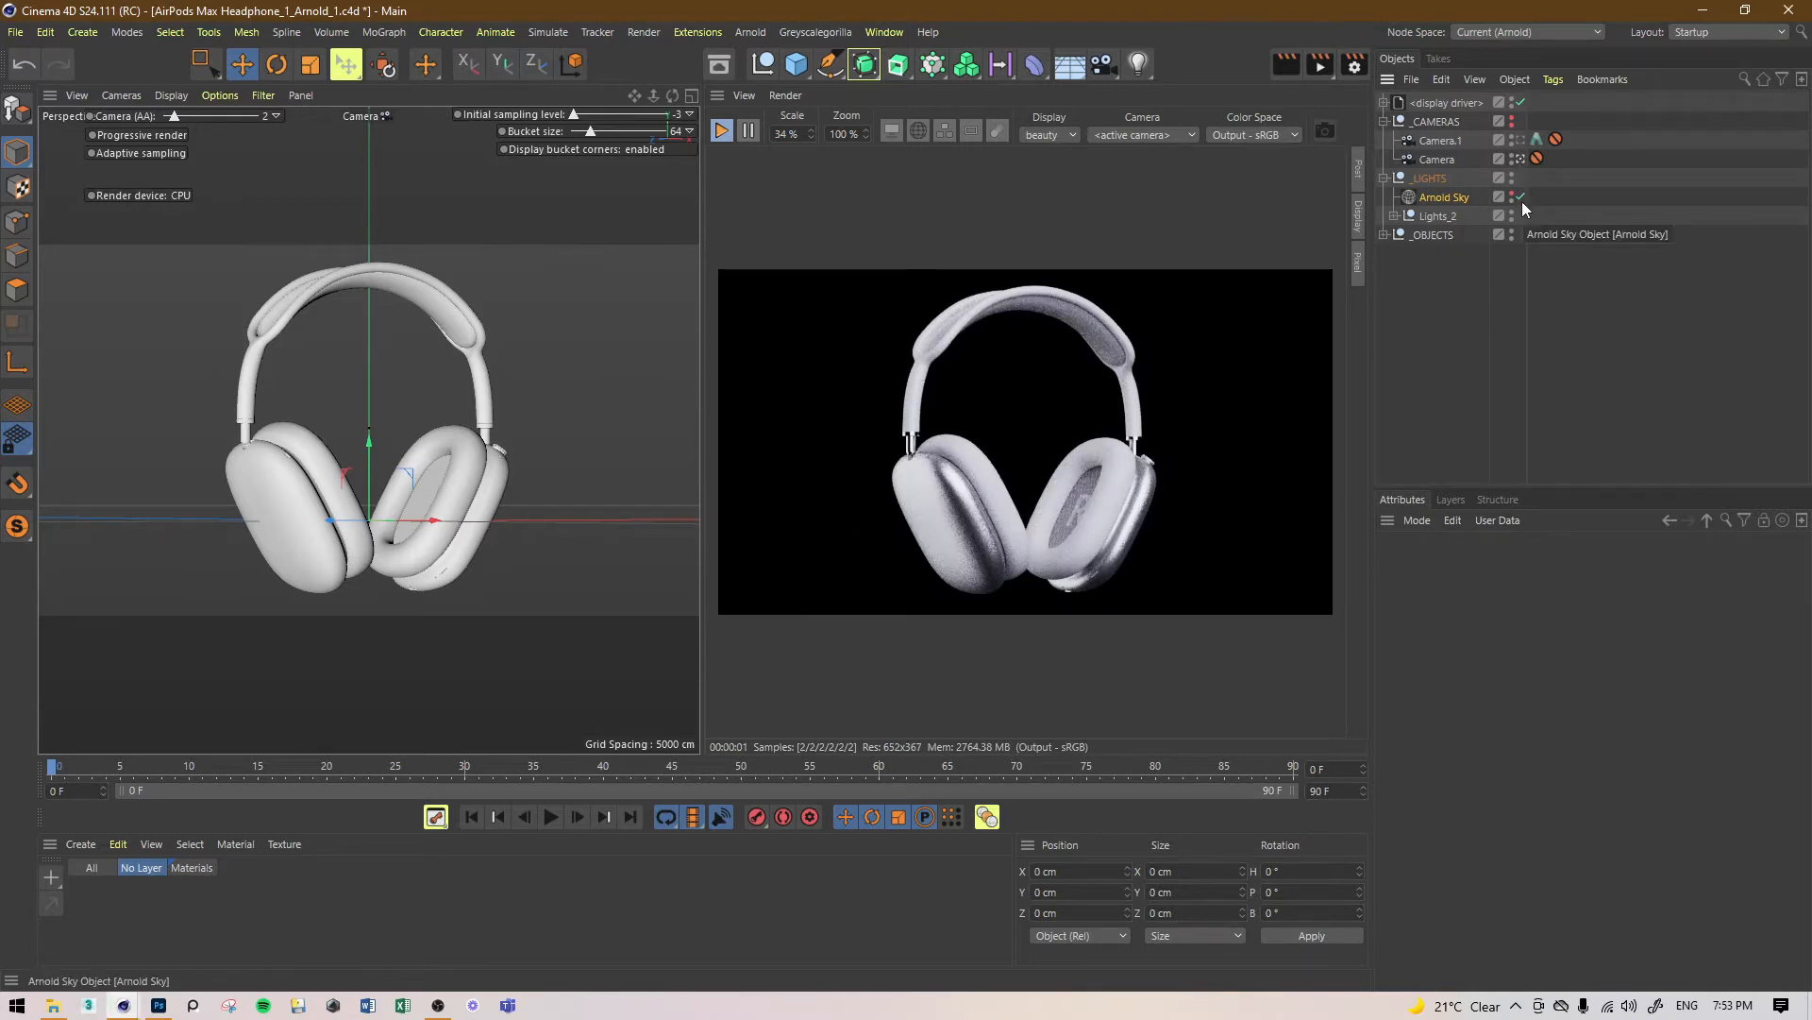
Step: Enable Light_1 through Light_5 in the Lights_2 group, disable the Arnold Sky and save the project
left_click(1394, 216)
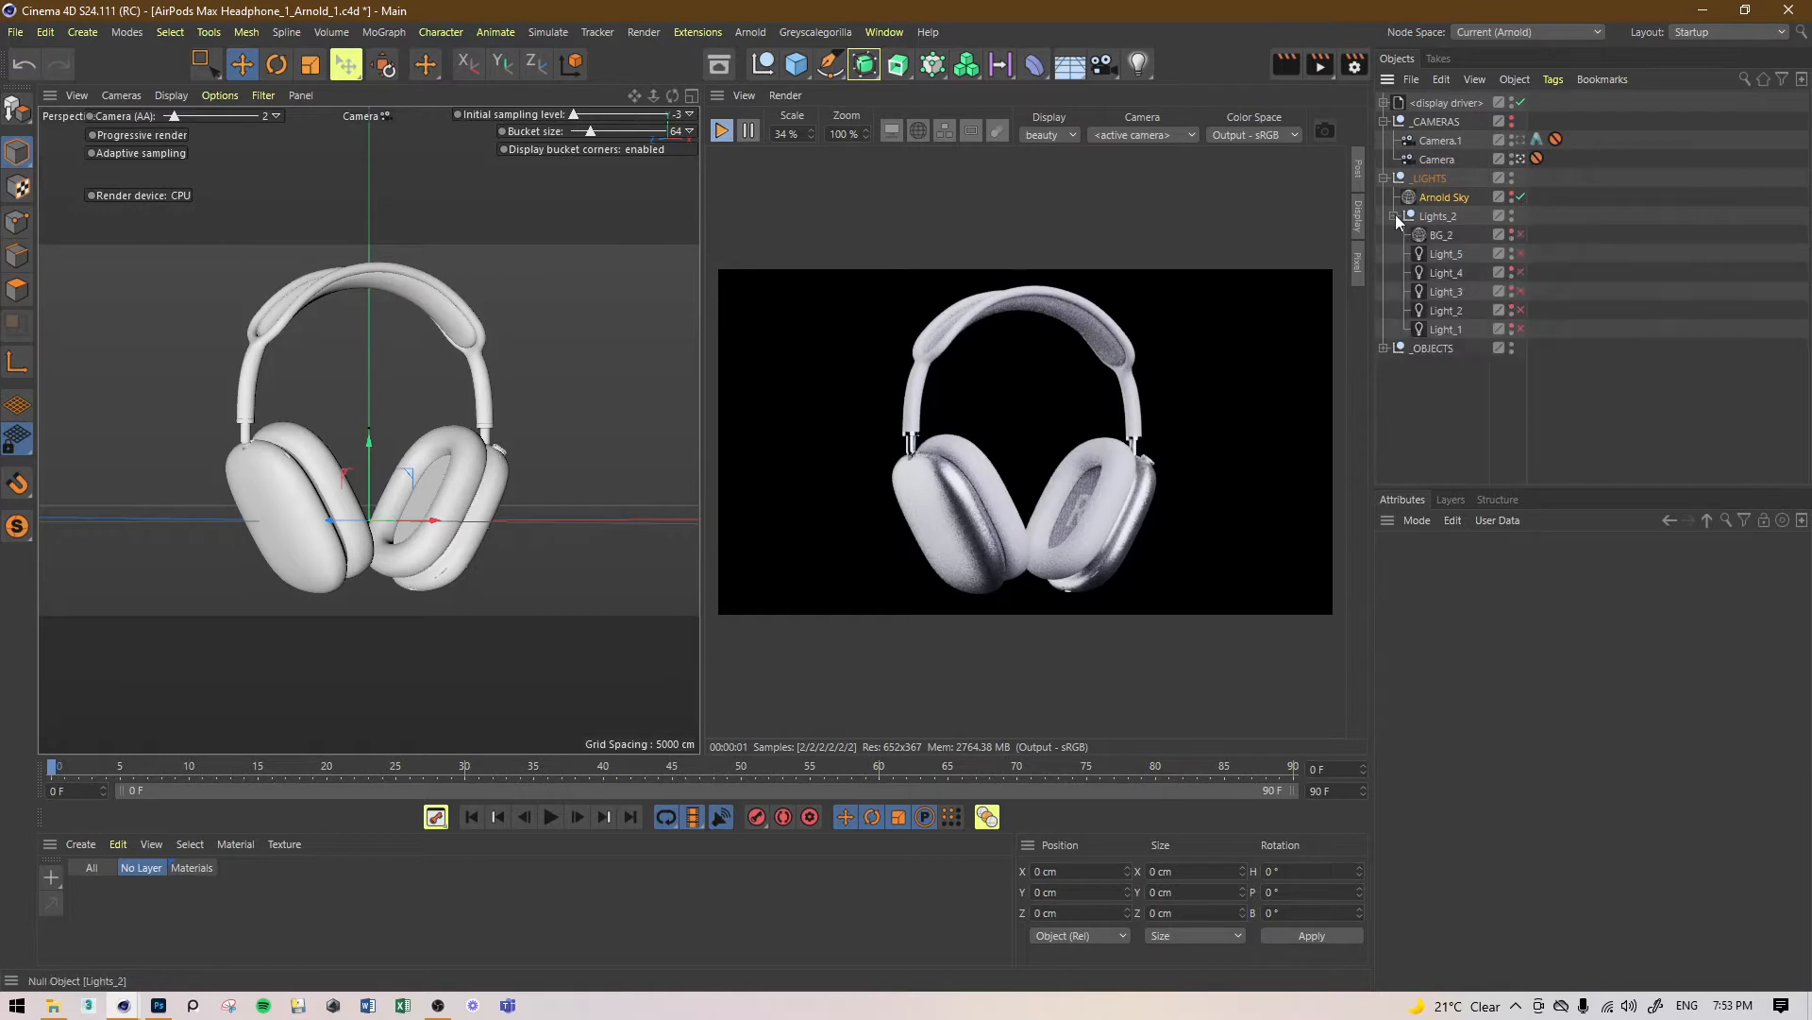
left_click_drag(1520, 253, 1513, 330)
left_click(1520, 196)
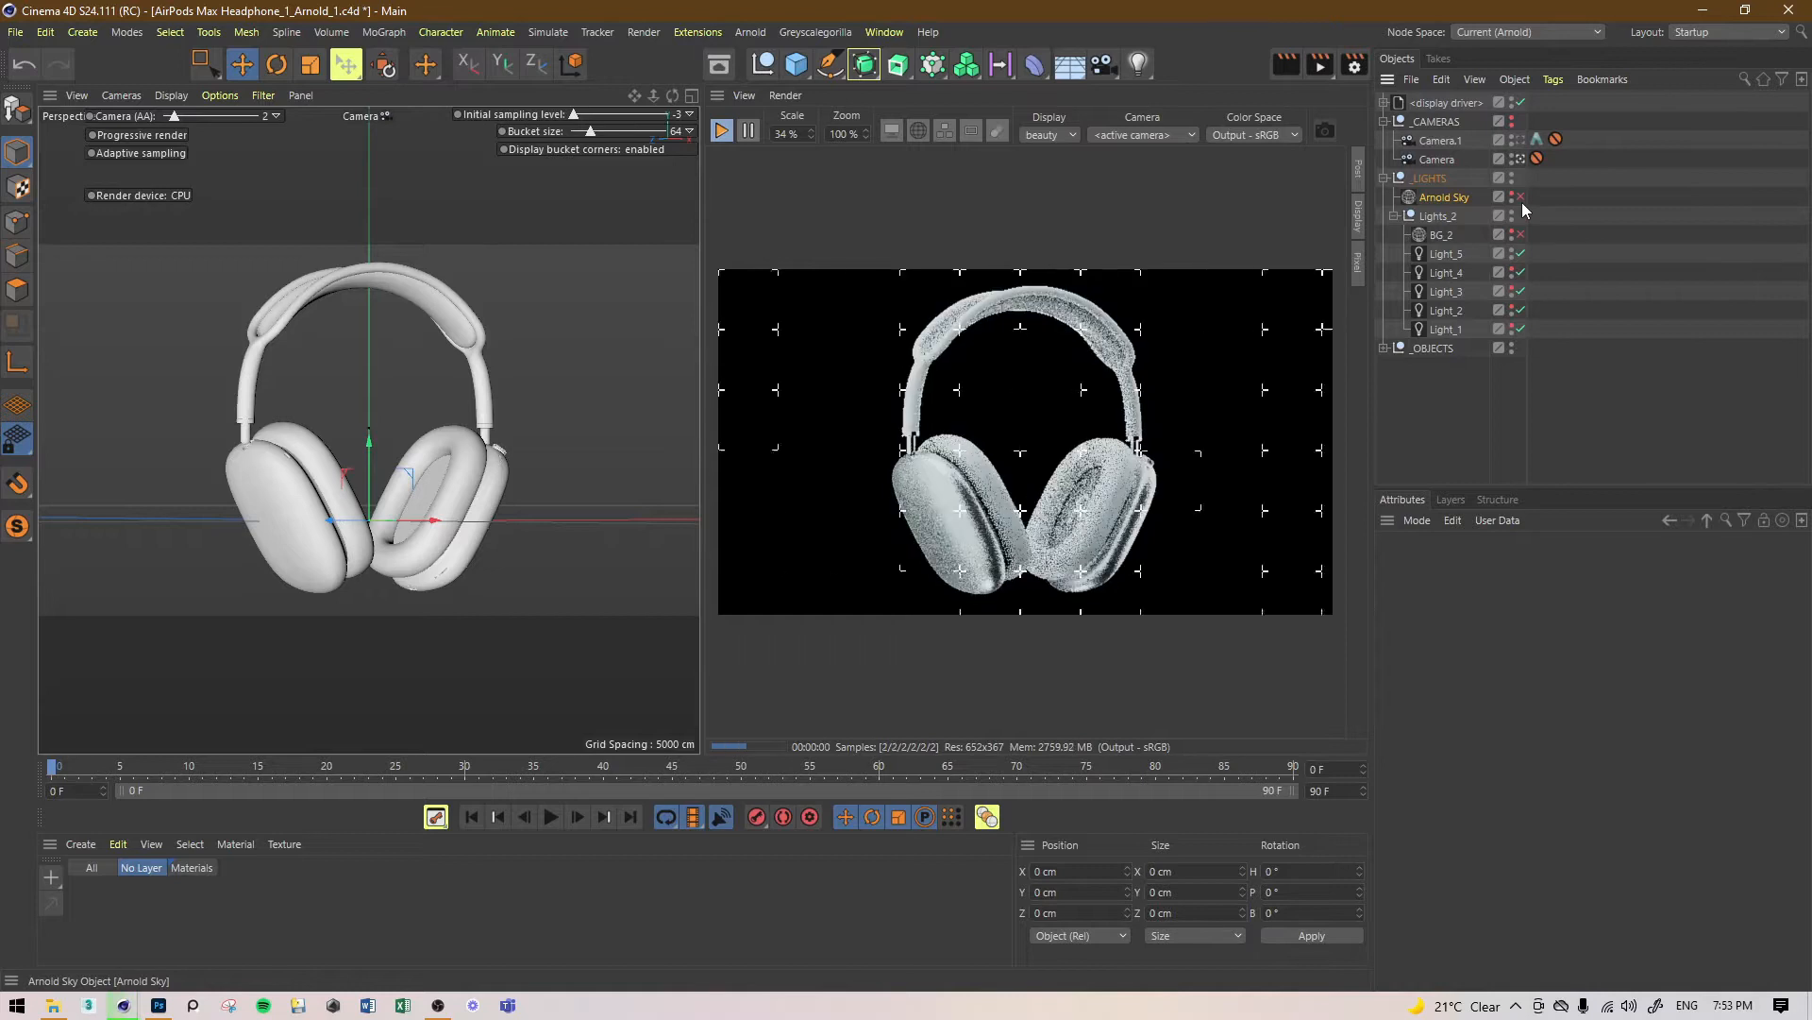
key("ctrl+s")
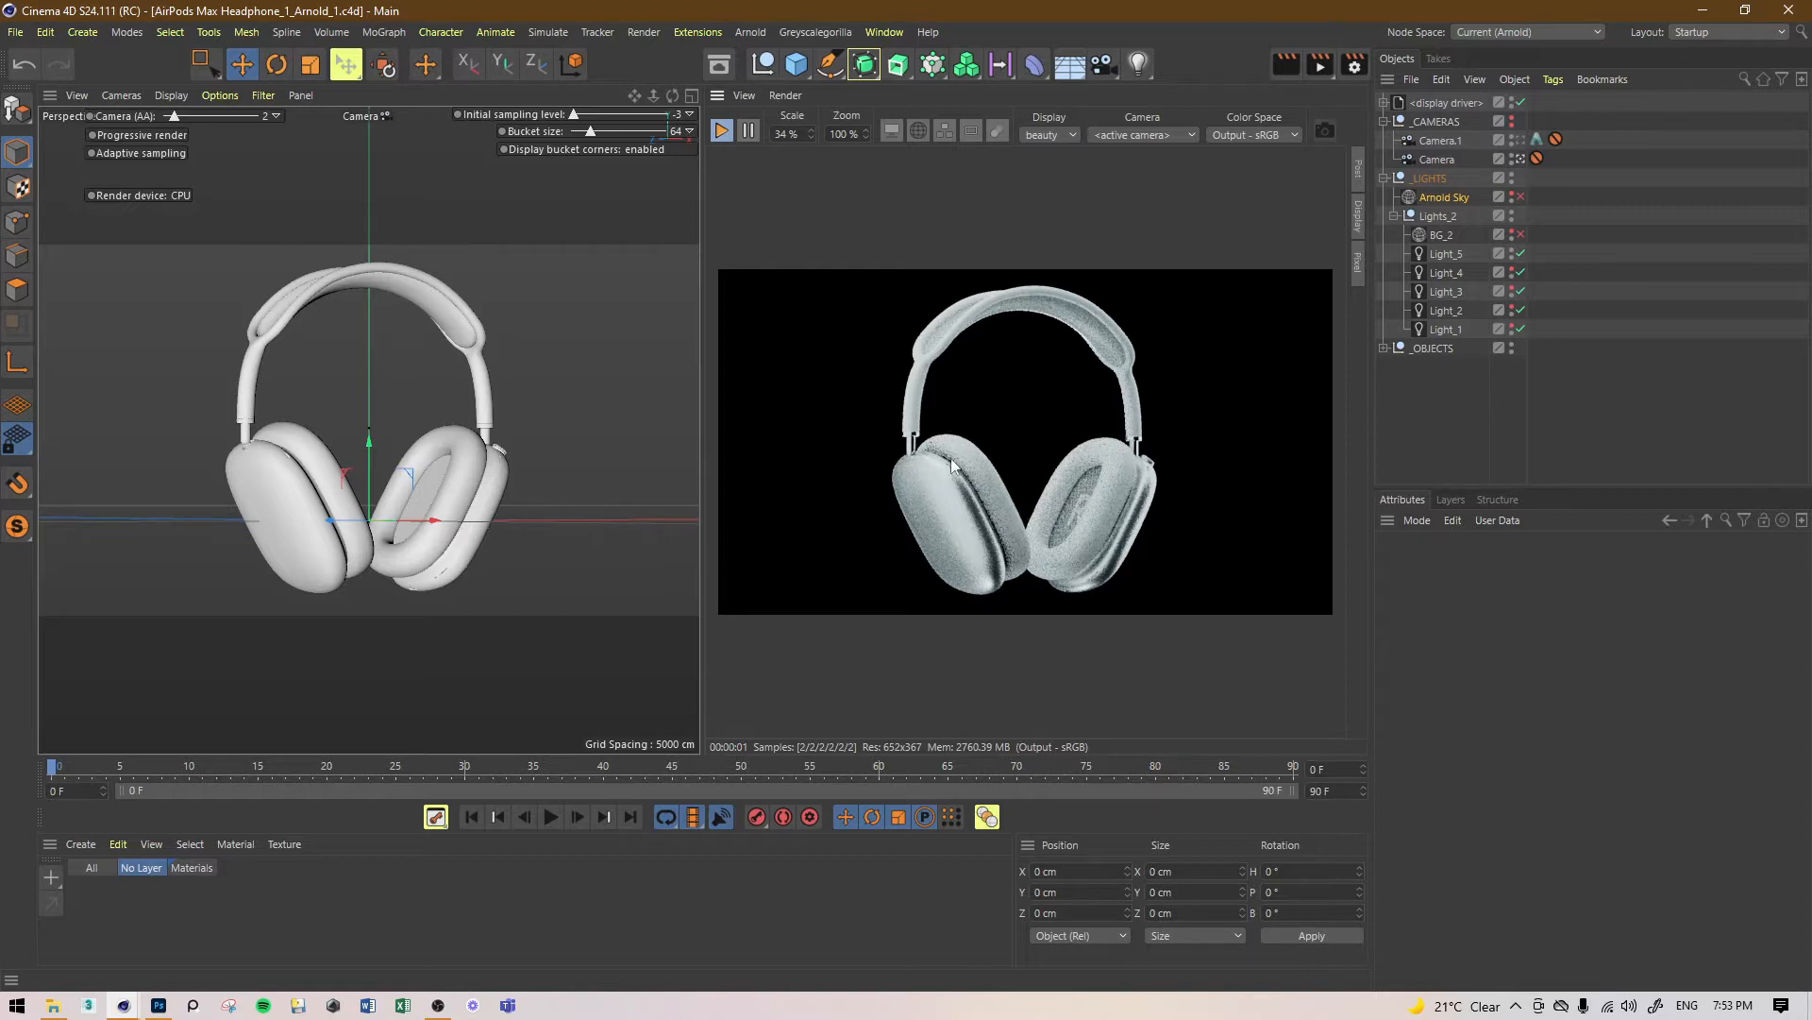
left_click(791, 134)
left_click(796, 135)
double_click(795, 135)
Step: Turn off all lights in the Lights_2 group, collapse it, and leave the Arnold Sky disabled too
left_click(1476, 400)
left_click_drag(1522, 254, 1528, 314)
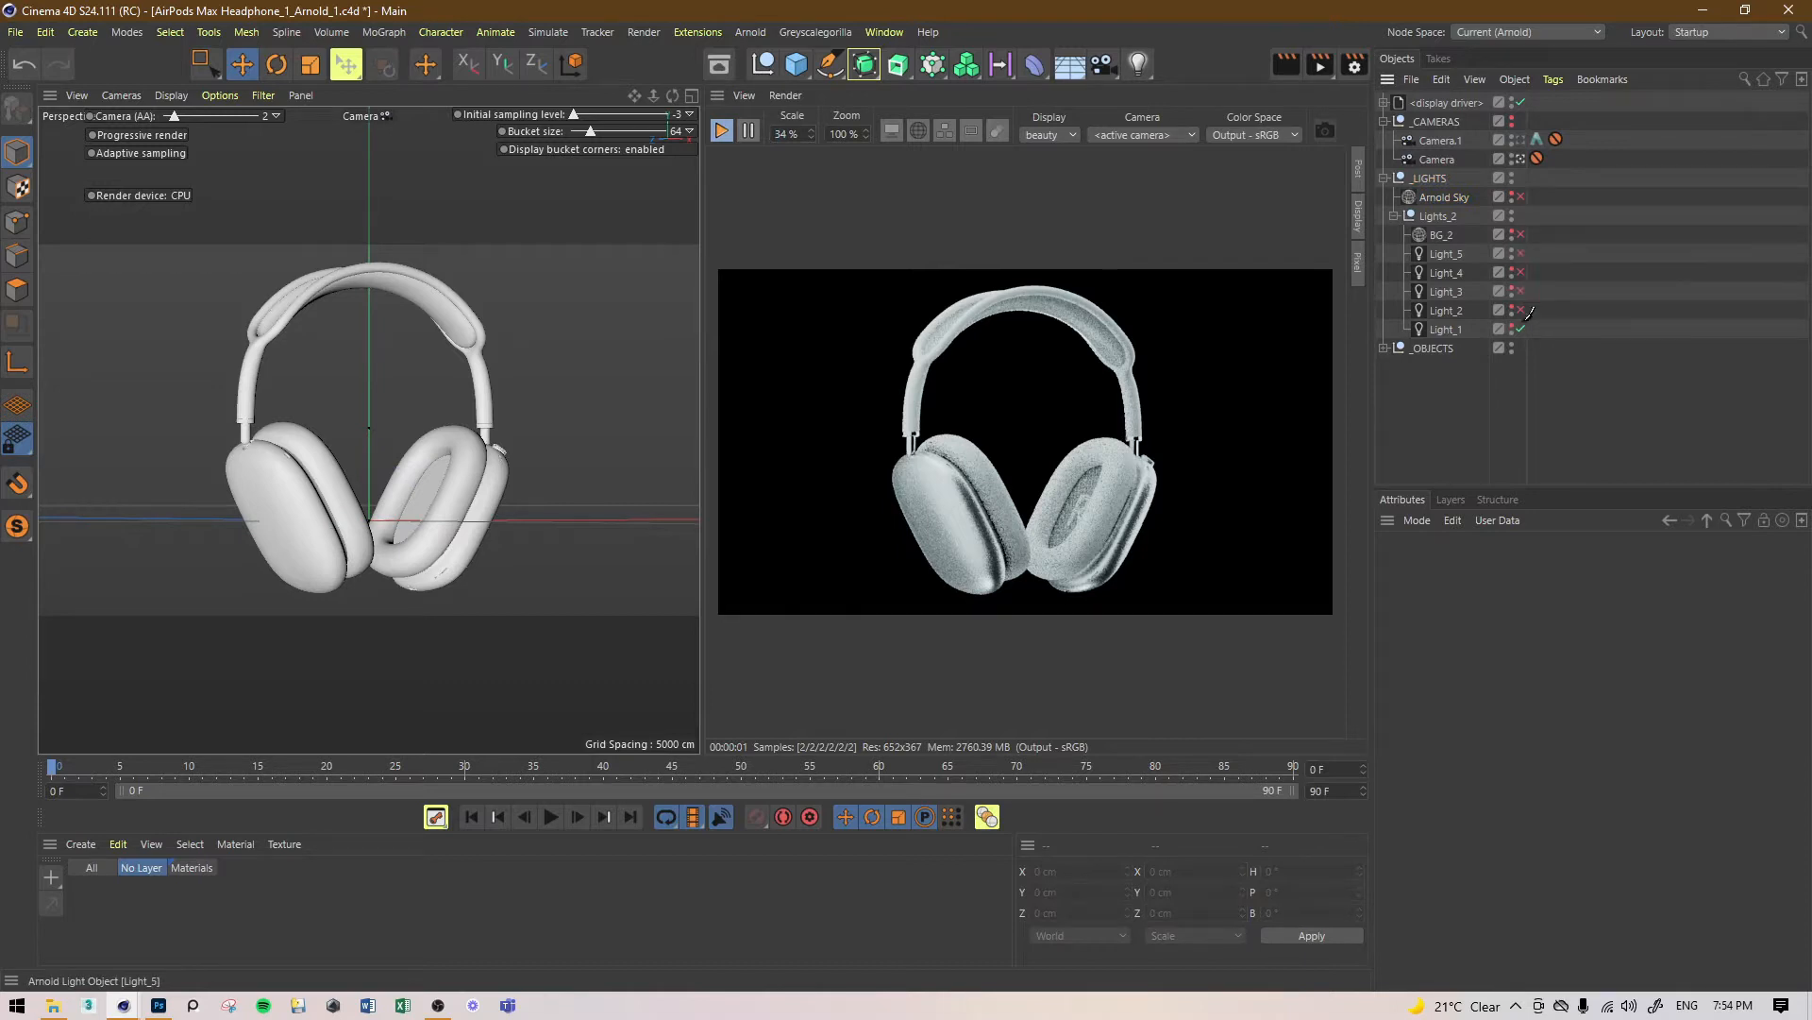
left_click(1393, 216)
left_click(1447, 204)
left_click(1521, 197)
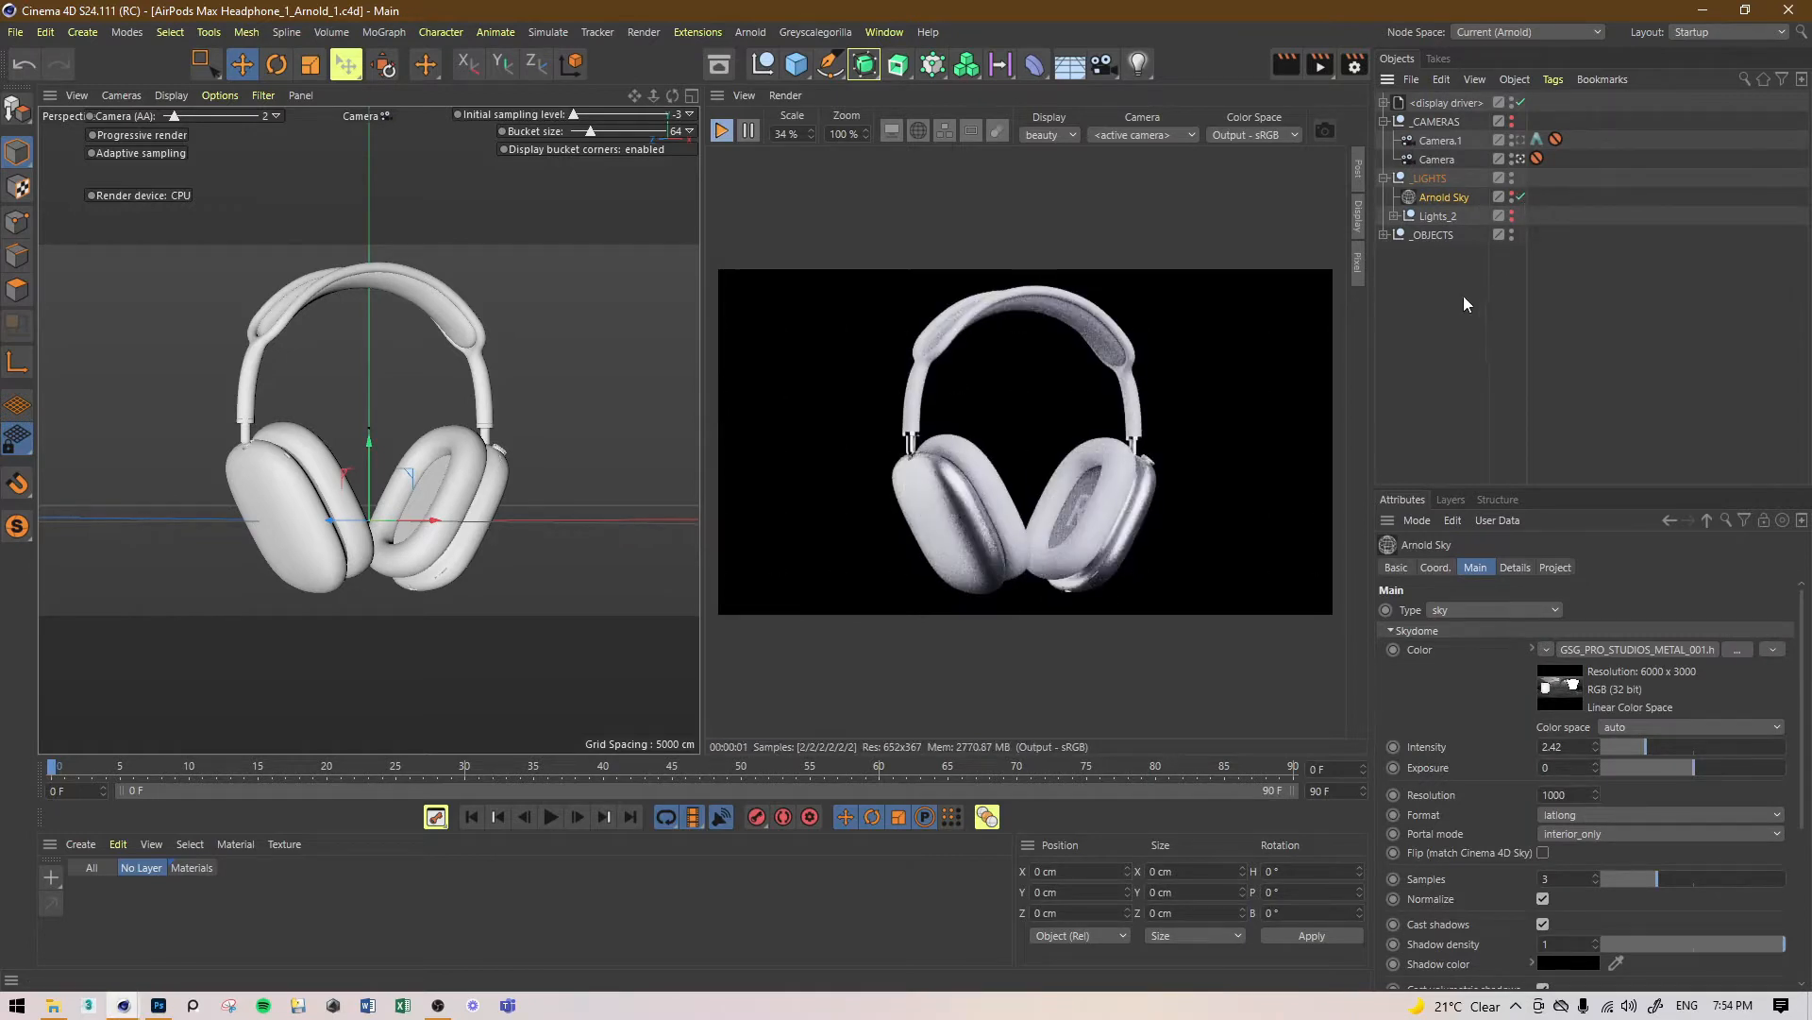
left_click(1519, 198)
left_click(1469, 362)
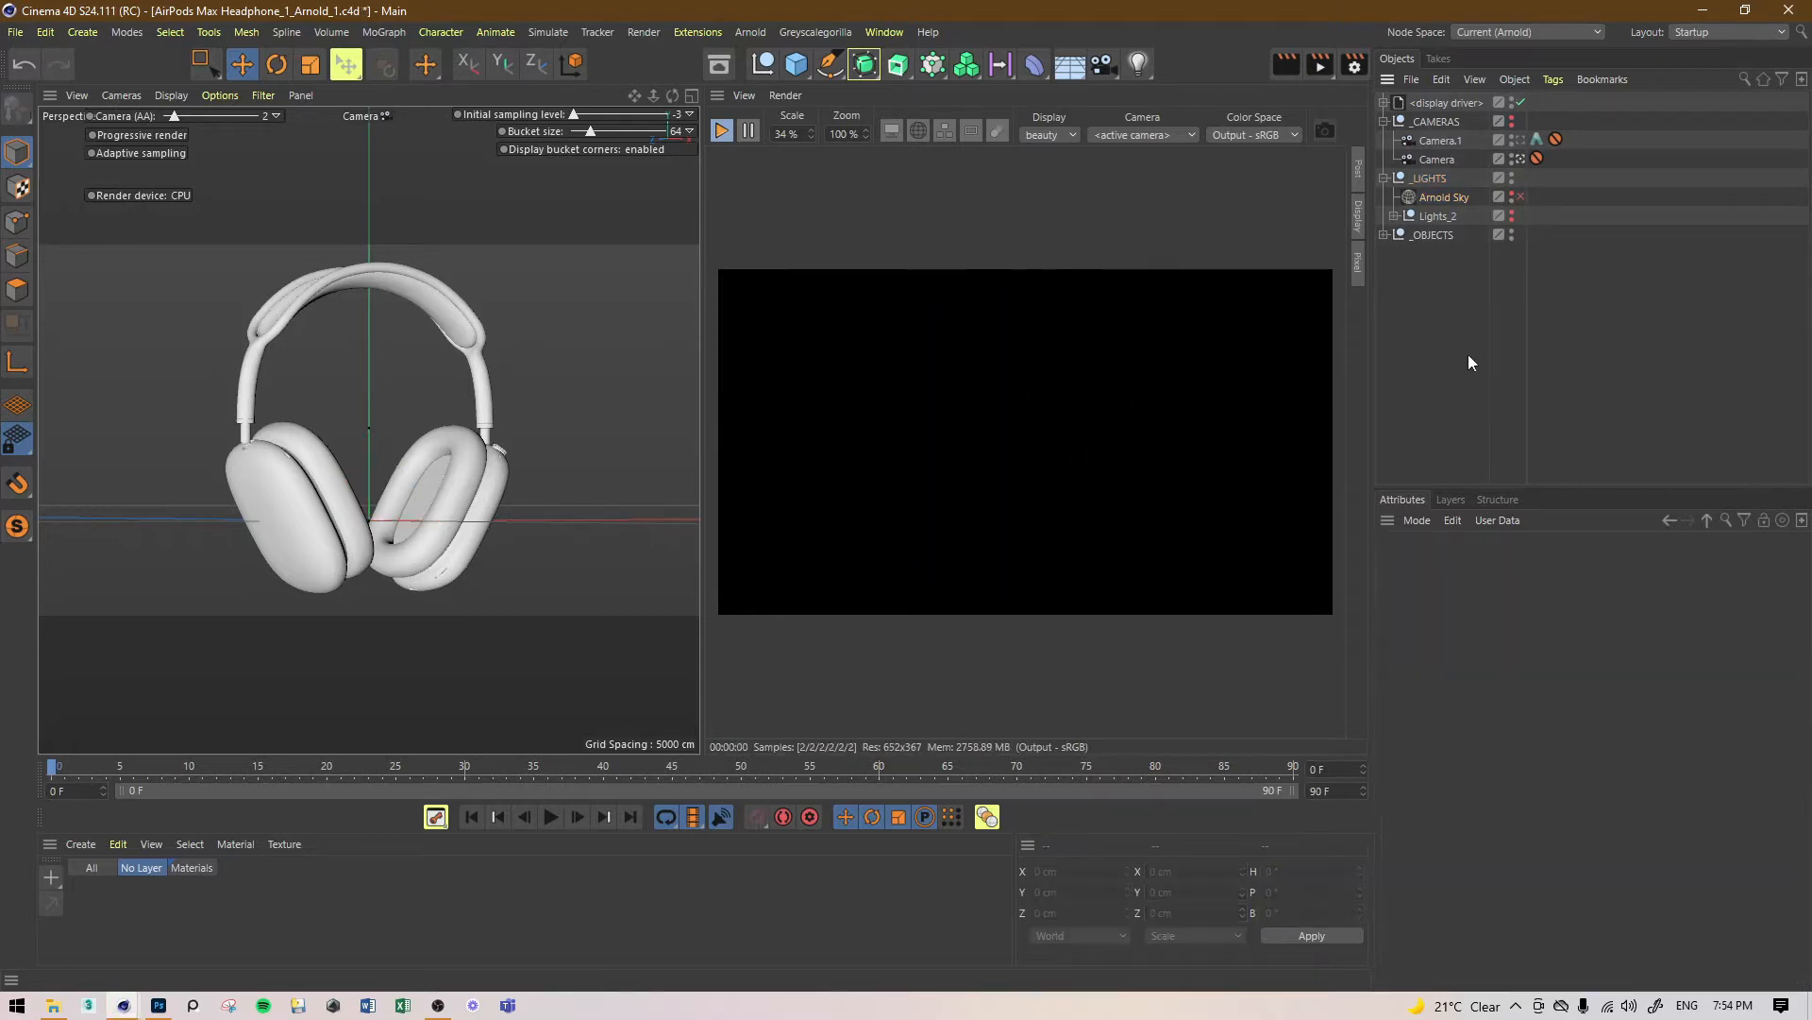
Step: Add an Arnold quad light to the scene and turn off its Normalize option
left_click(751, 33)
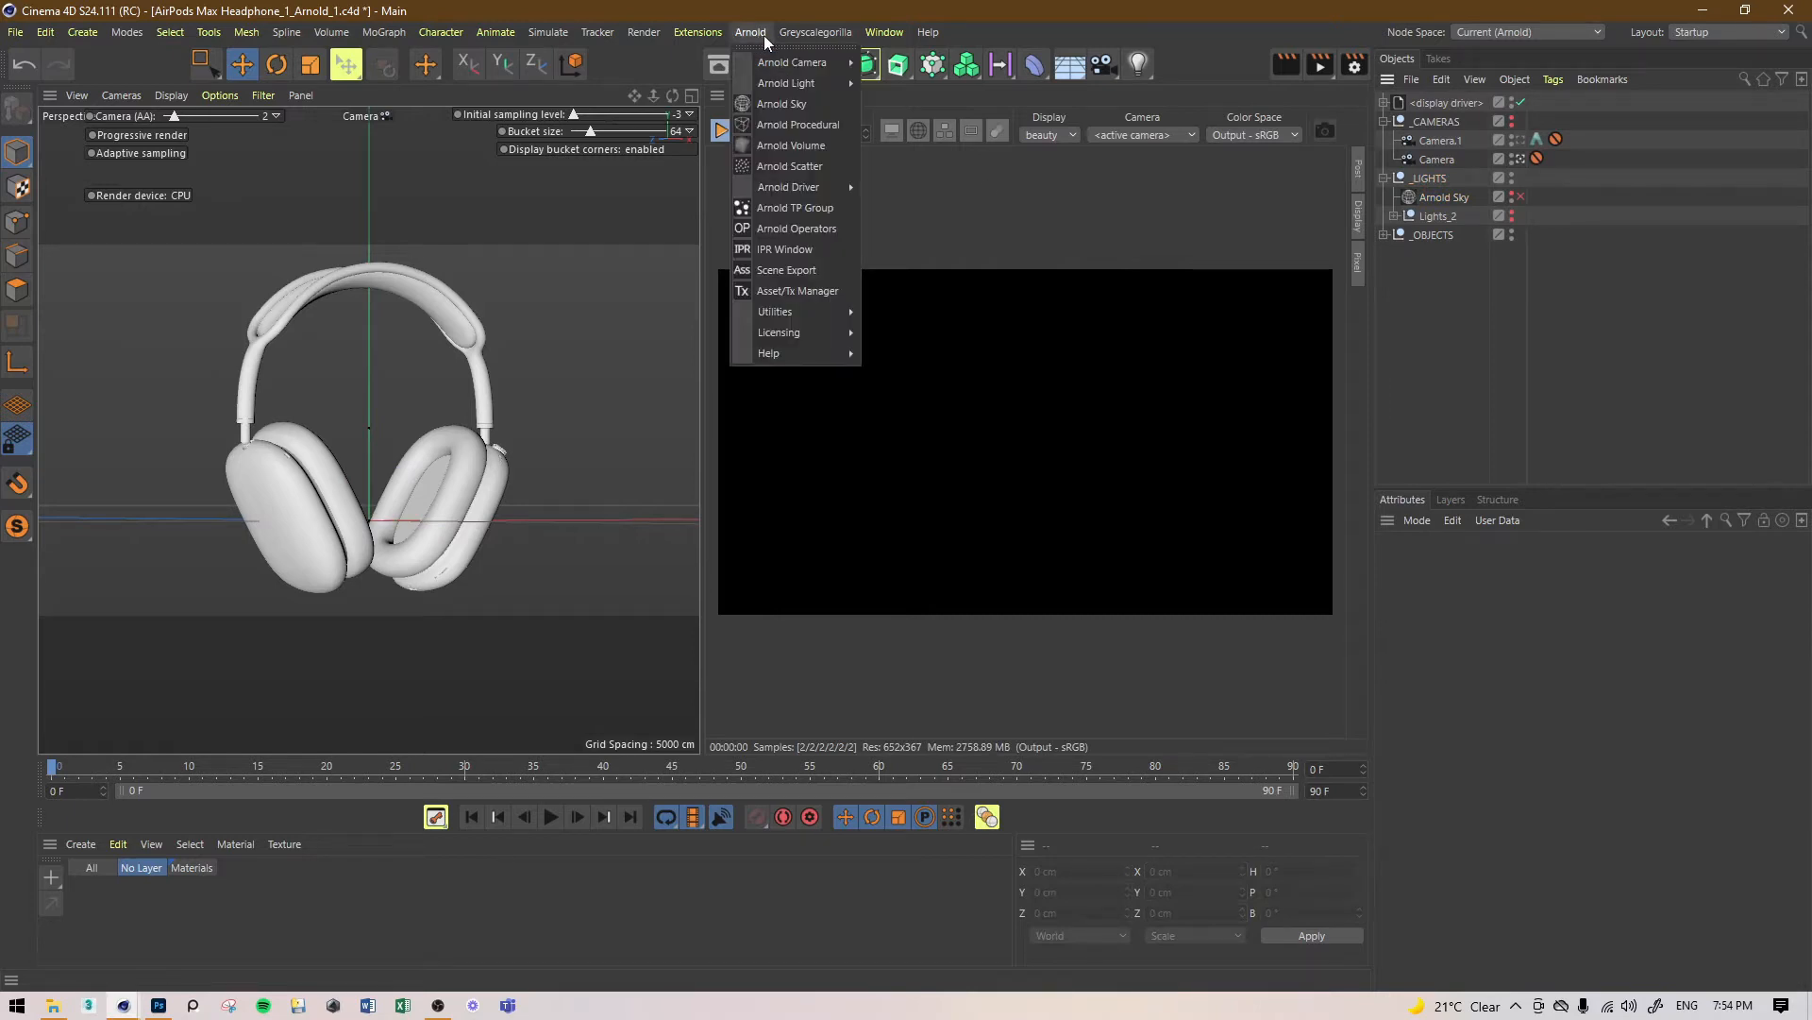
mouse_move(802, 83)
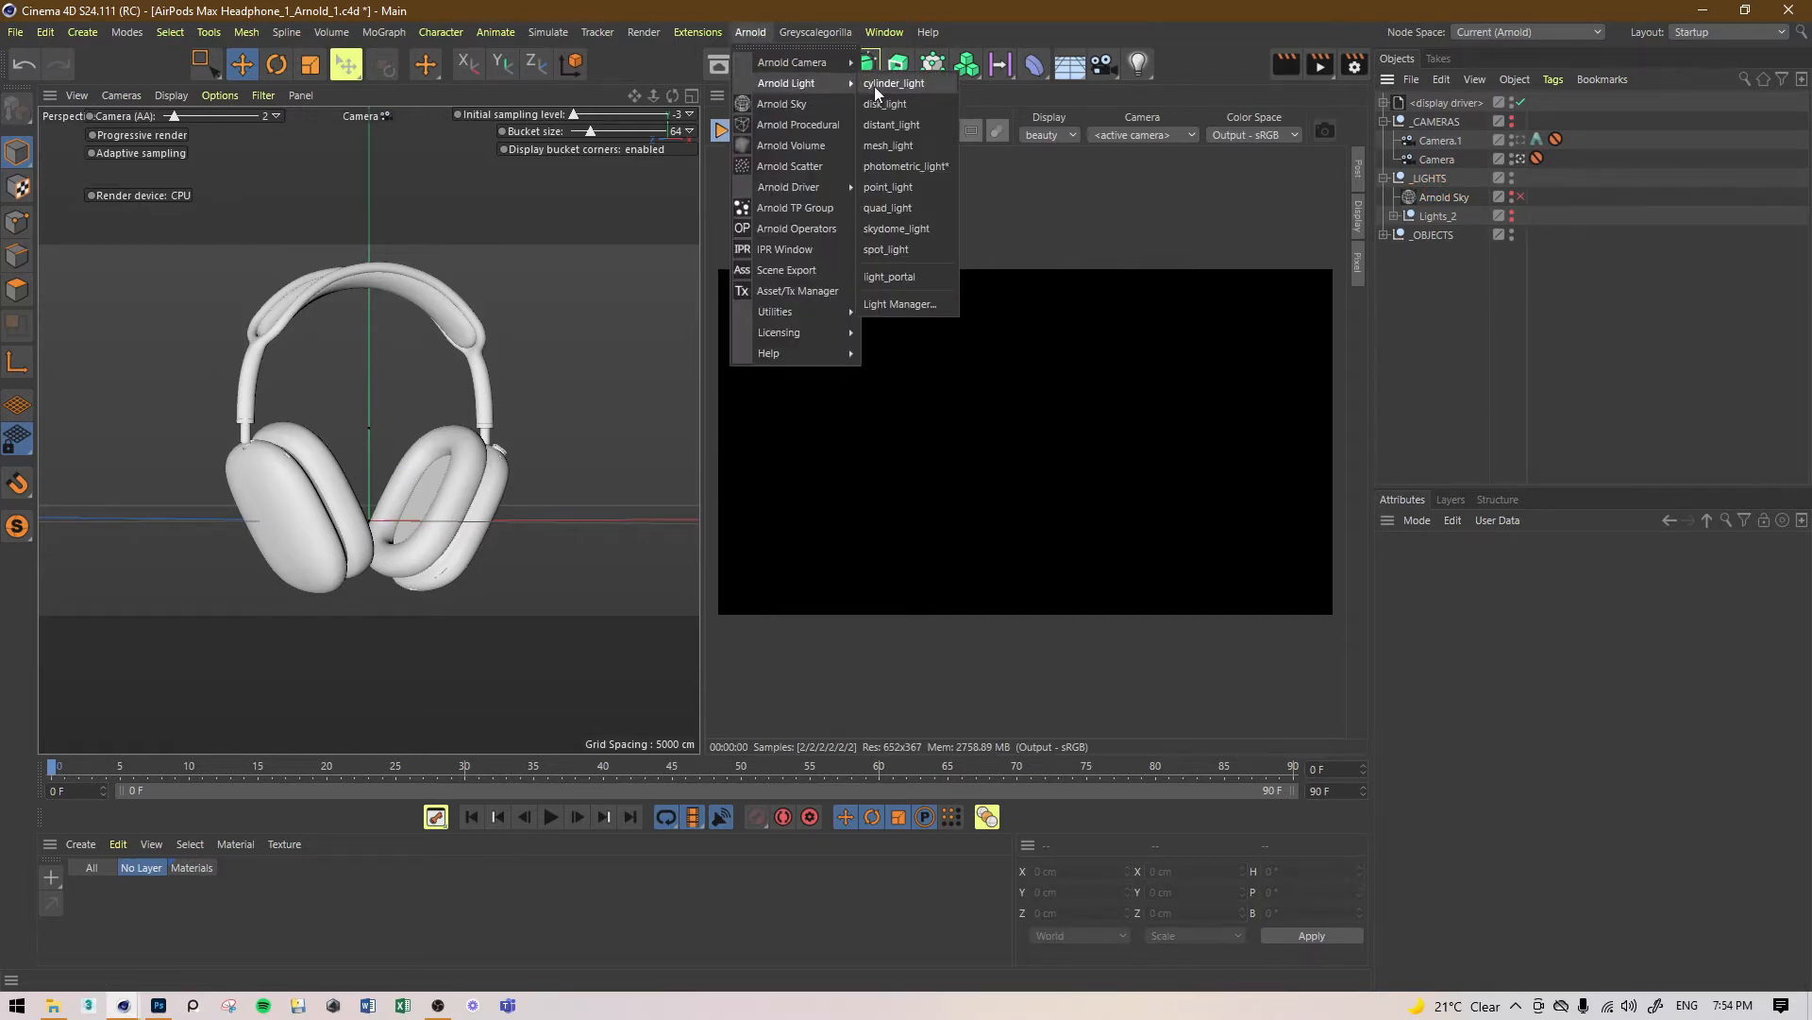
left_click(887, 209)
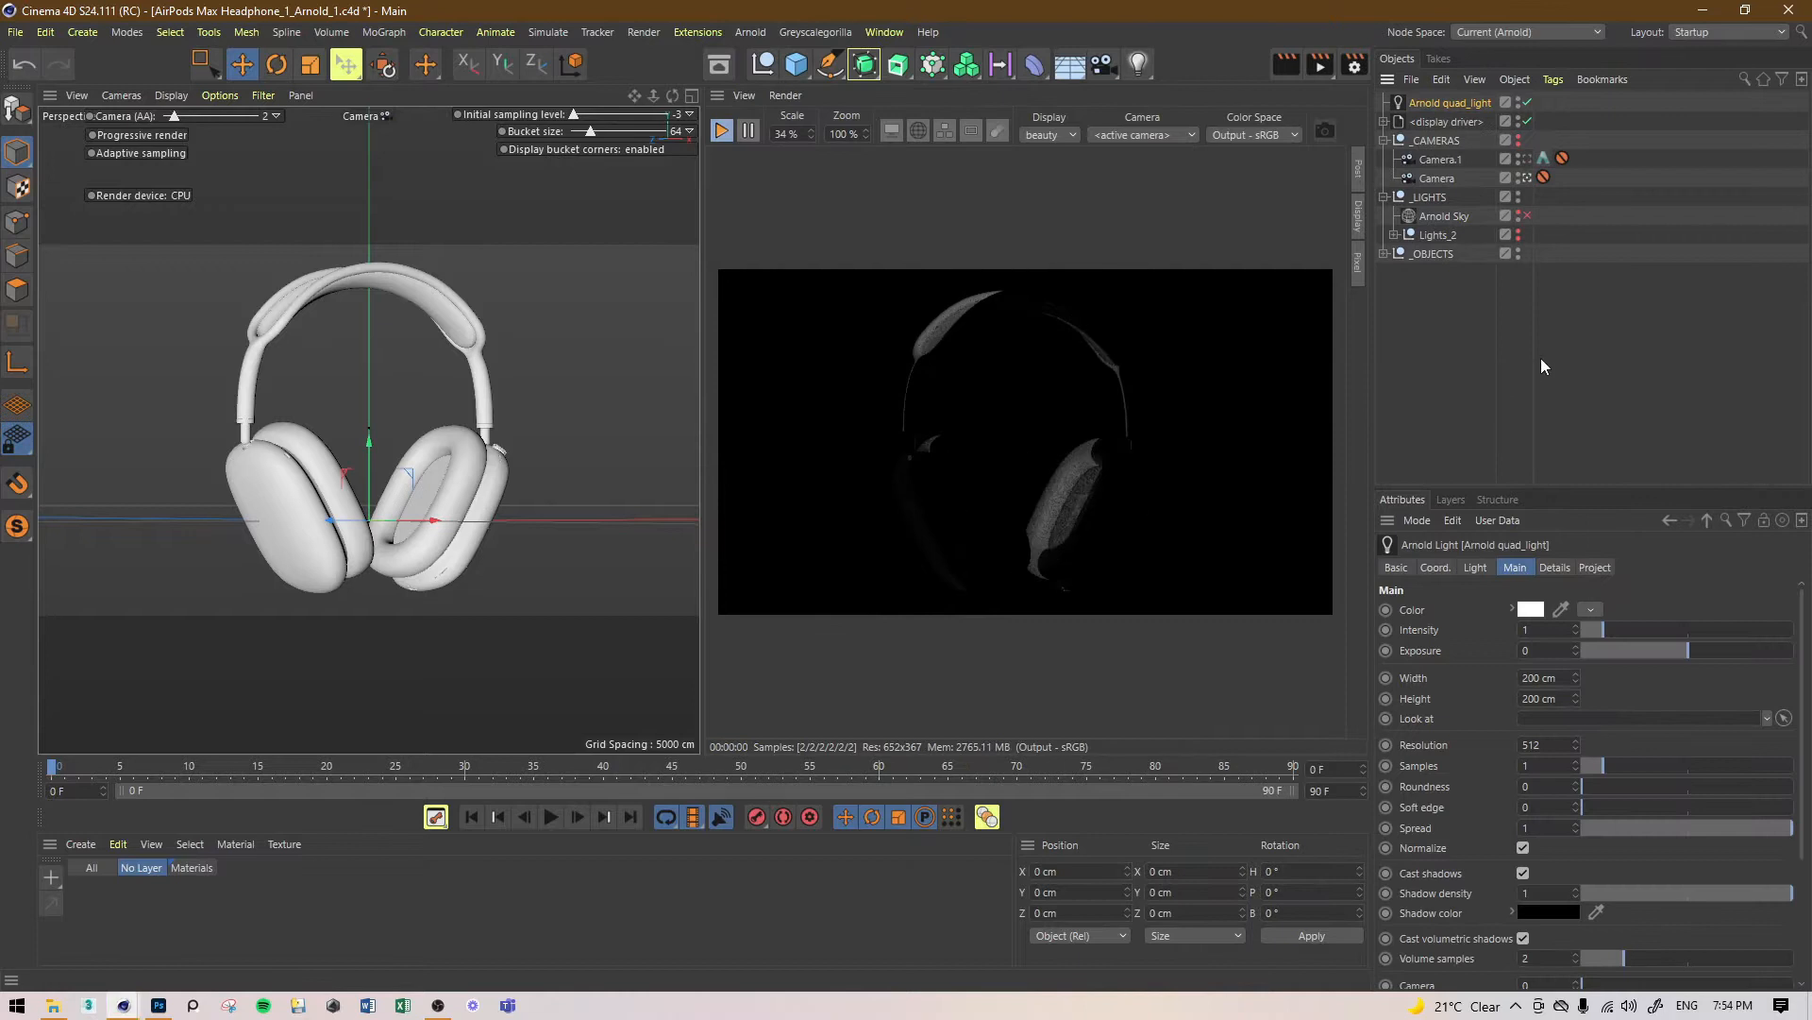
scroll(1673, 734, "down", 1)
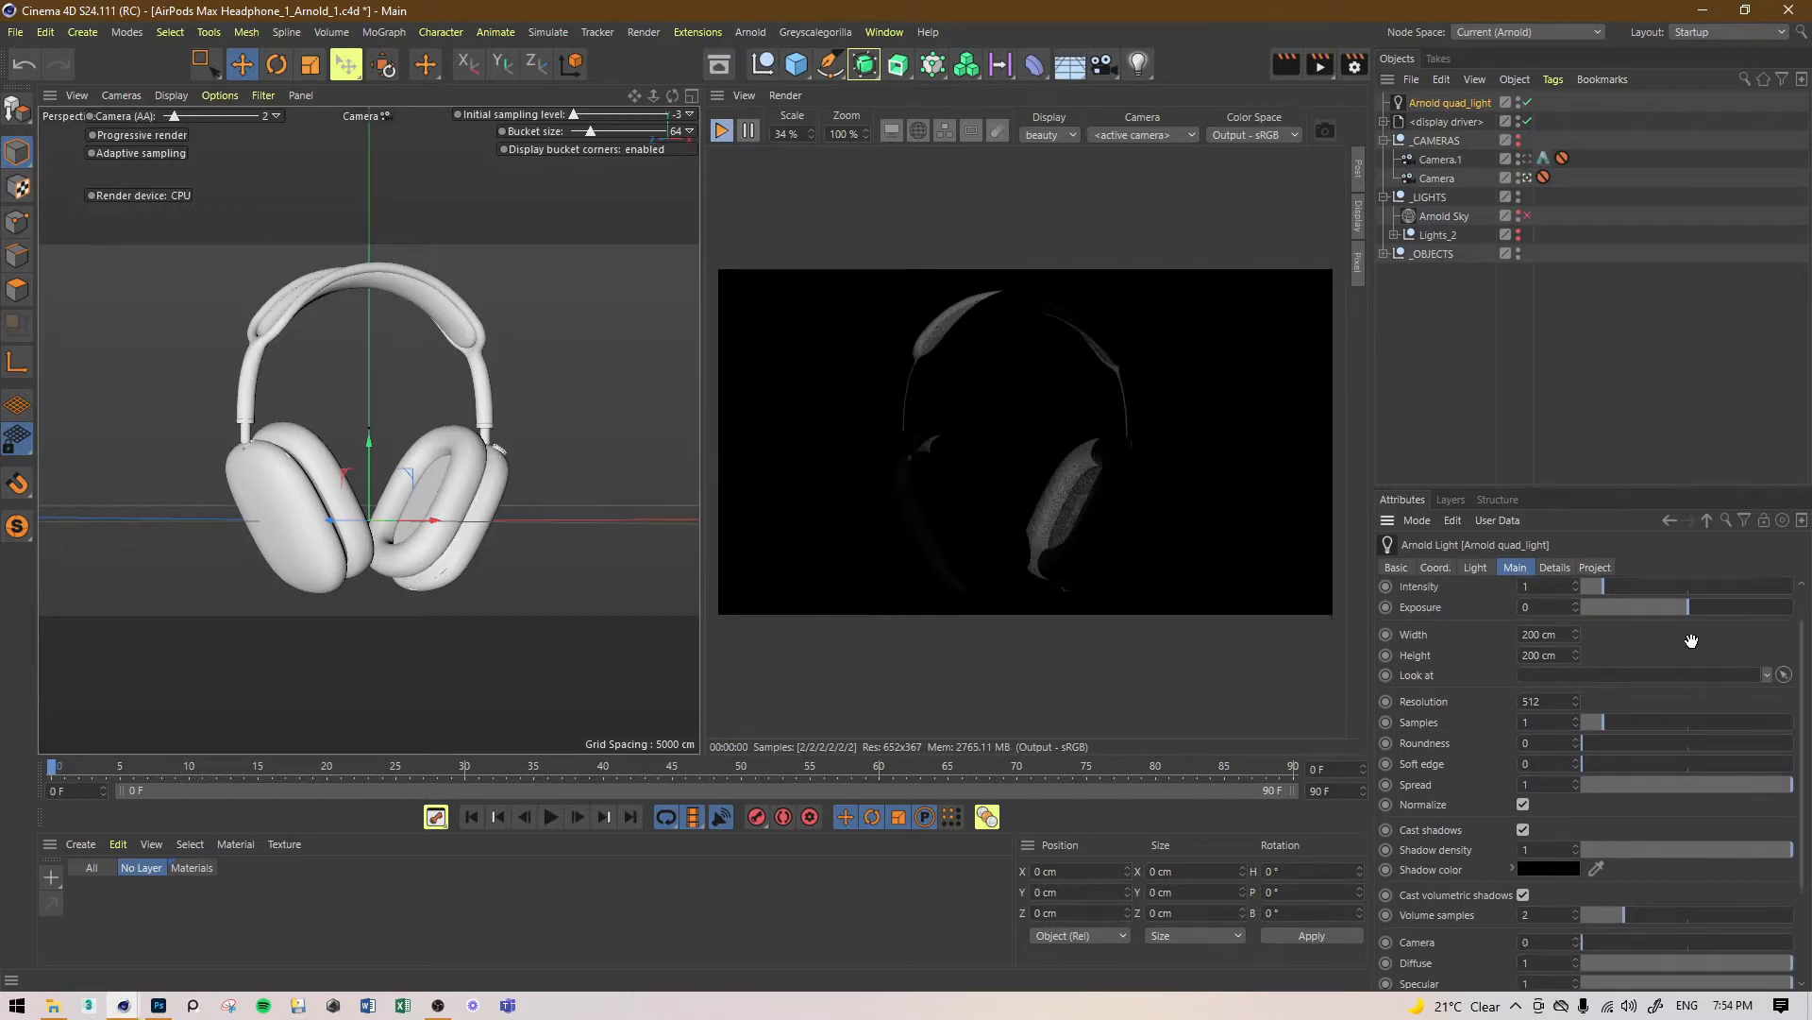
left_click(1523, 801)
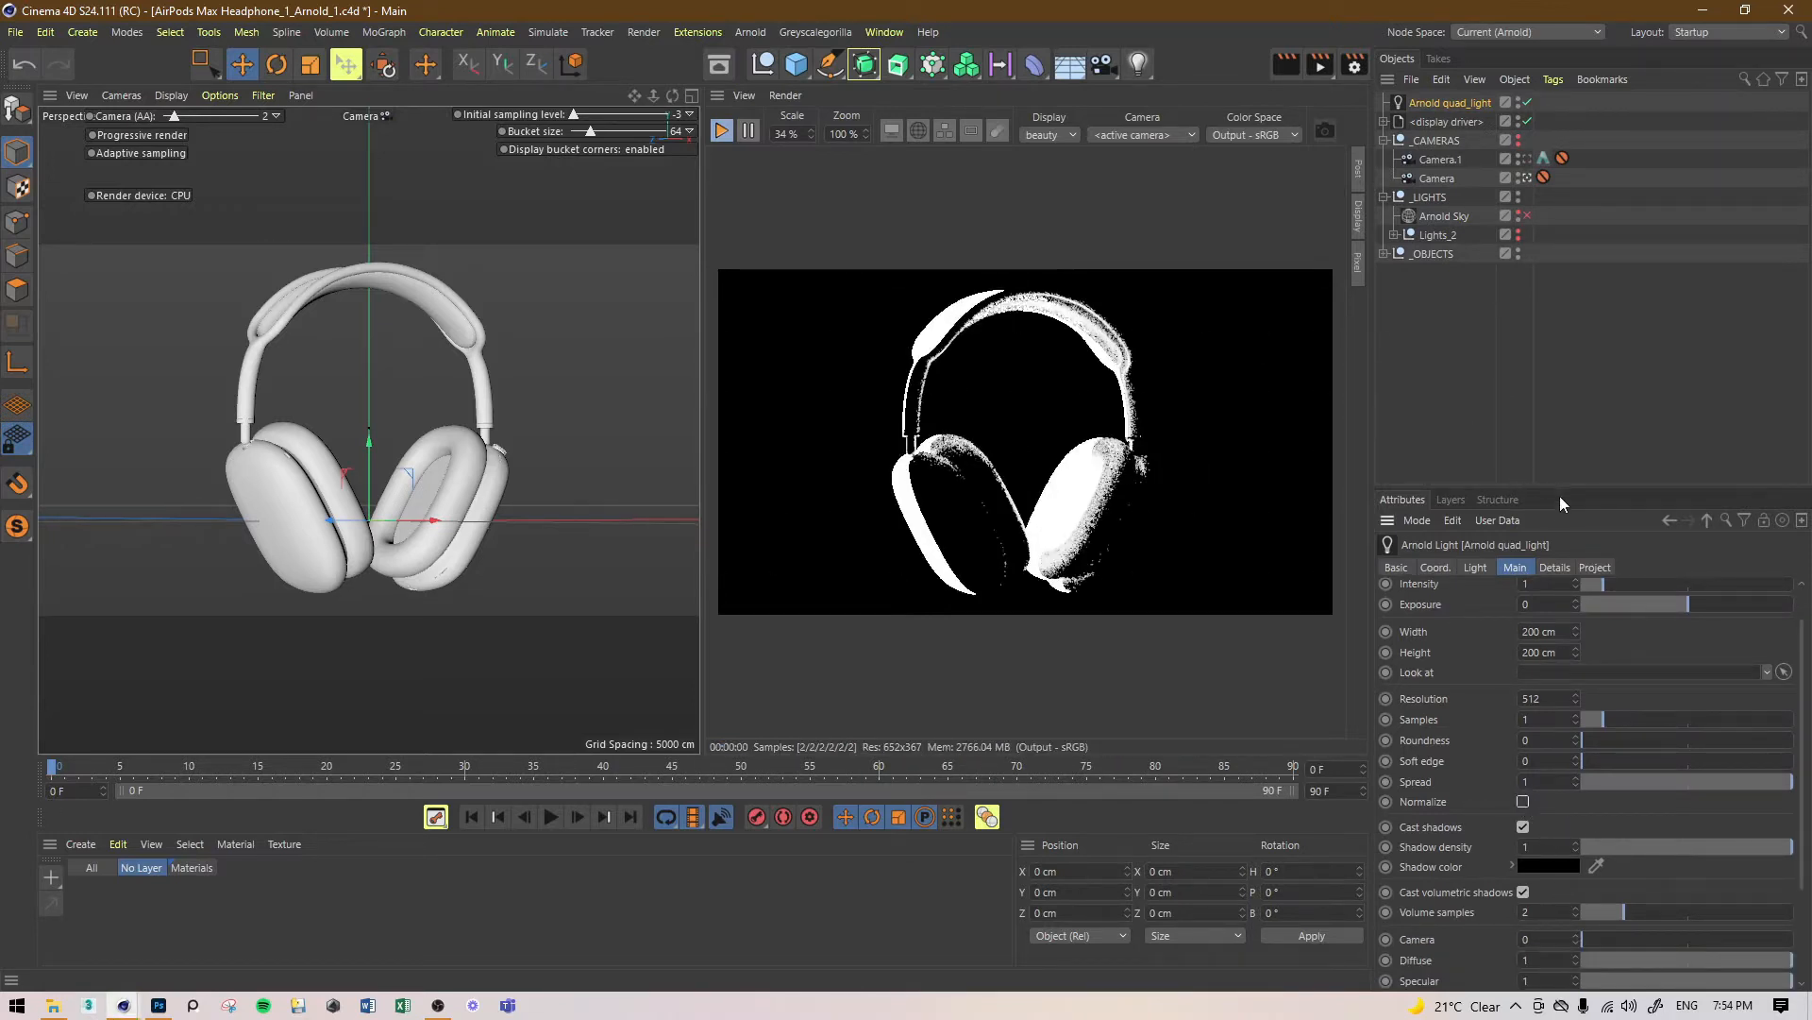
left_click_drag(1560, 490, 1569, 349)
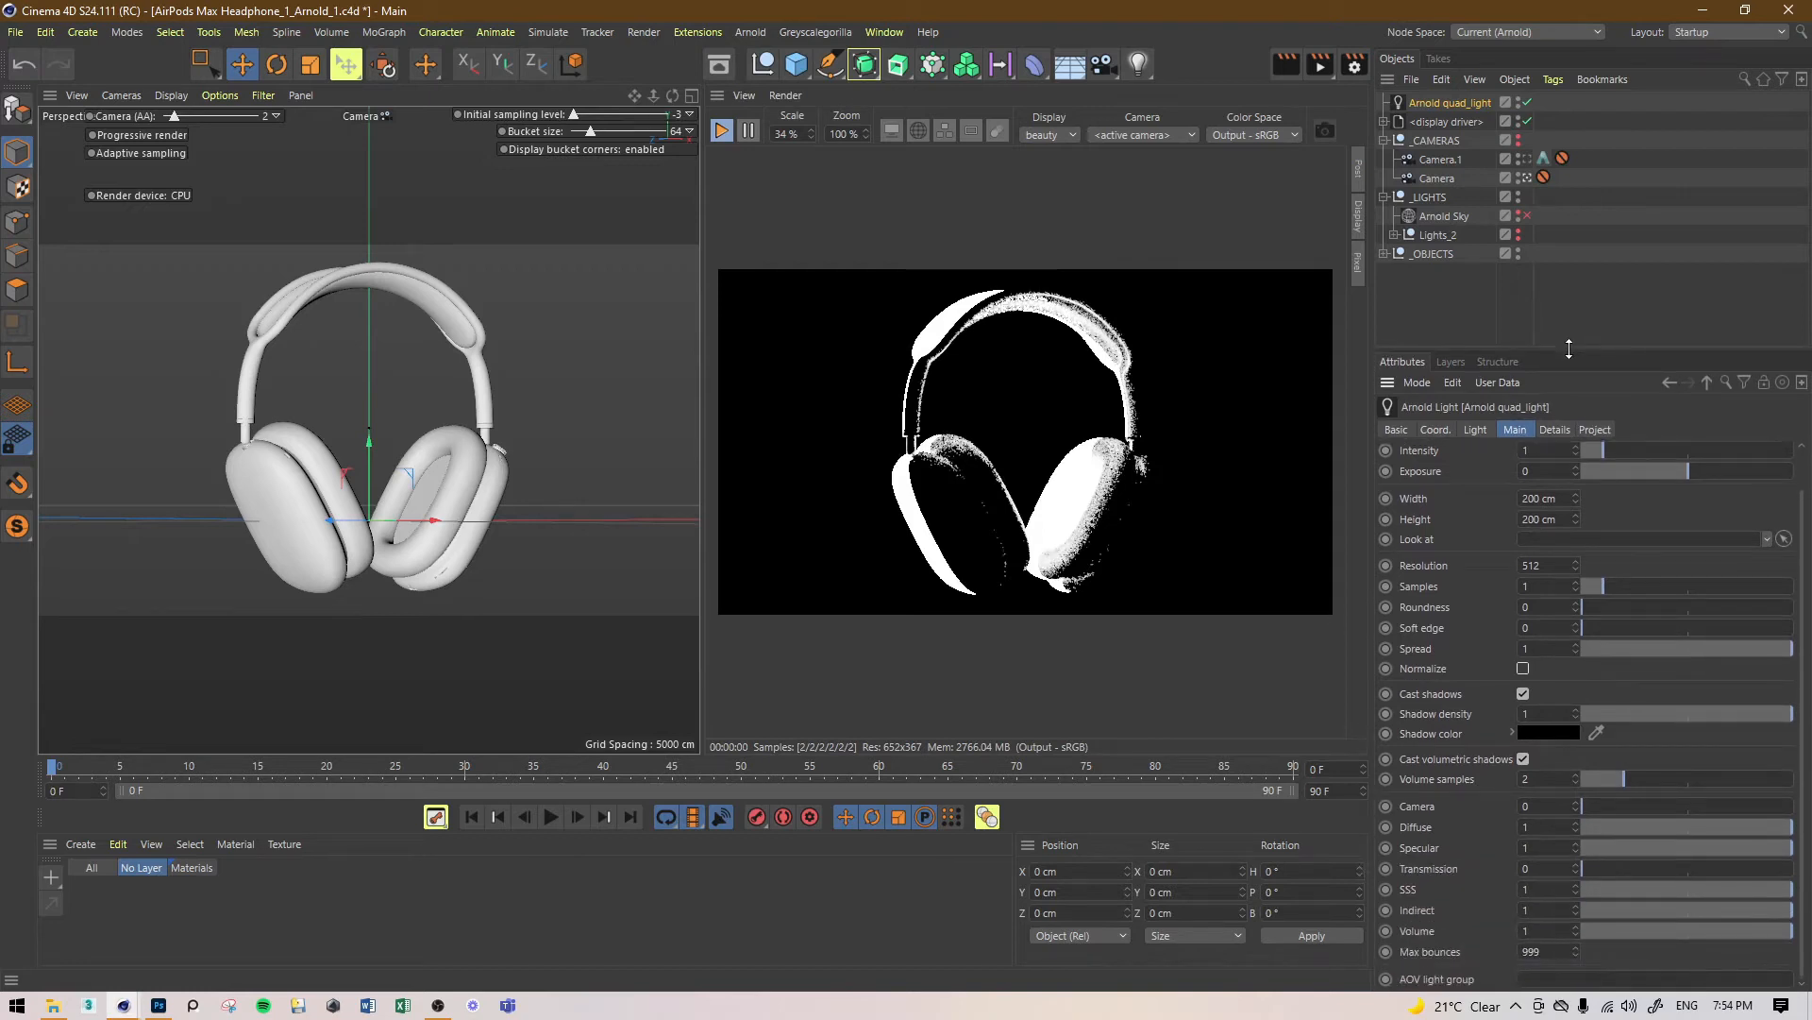
Step: Move the quad light into the _LIGHTS group and the Arnold Sky into Lights_2, and save the project
left_click(1569, 333)
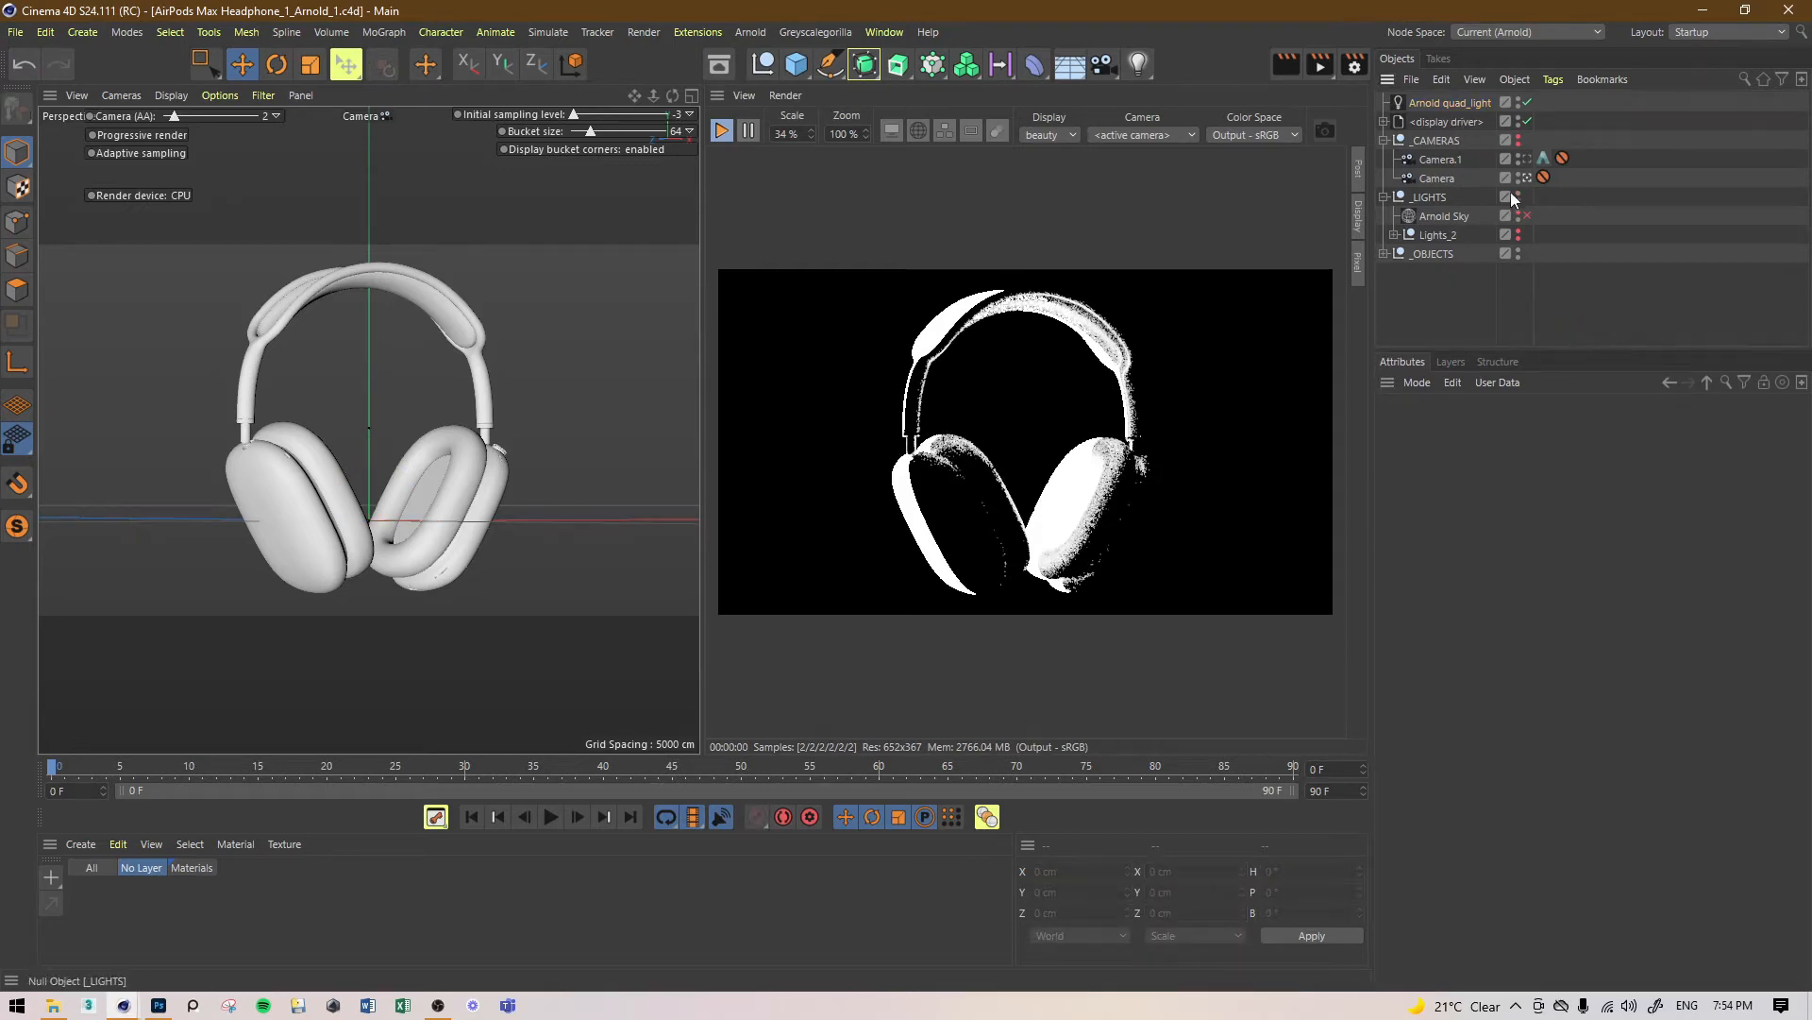
left_click(1436, 104)
left_click_drag(1449, 104, 1441, 235)
left_click(1445, 217)
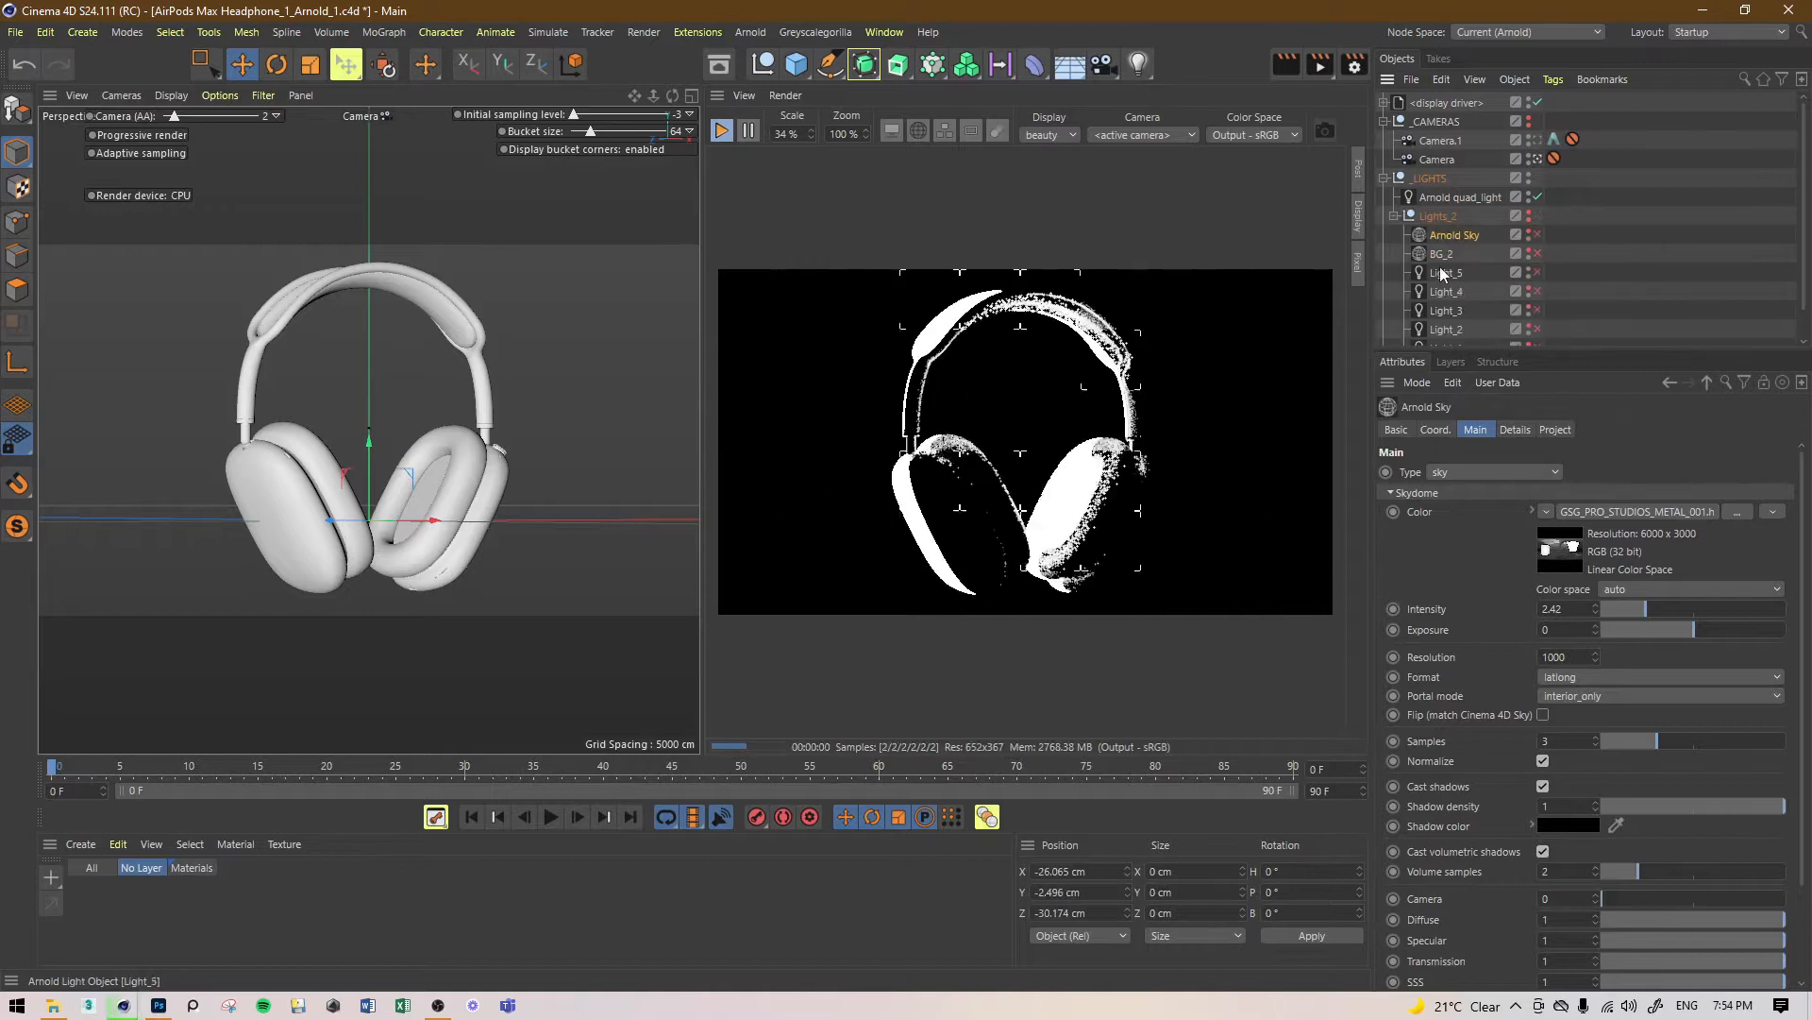
left_click(1452, 280)
key("ctrl+s")
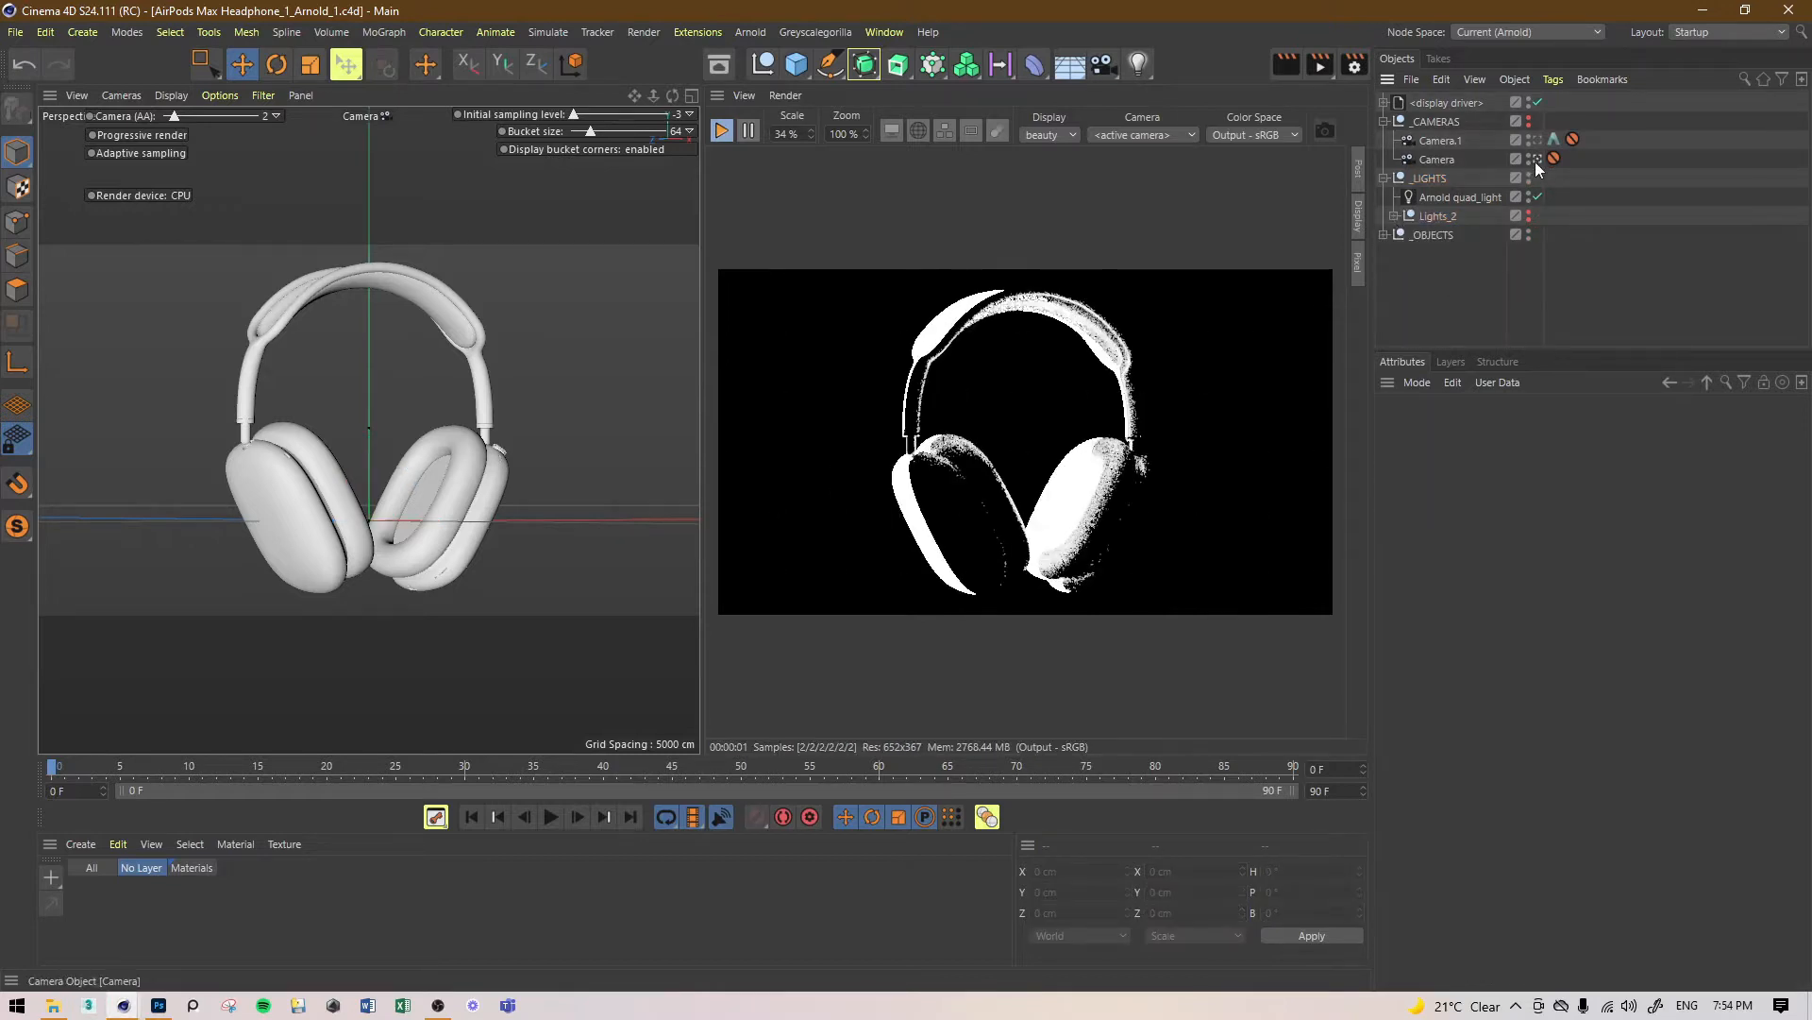
Step: Set the render preview's camera to Camera and switch the viewport to the default camera
left_click(1161, 135)
left_click(1141, 213)
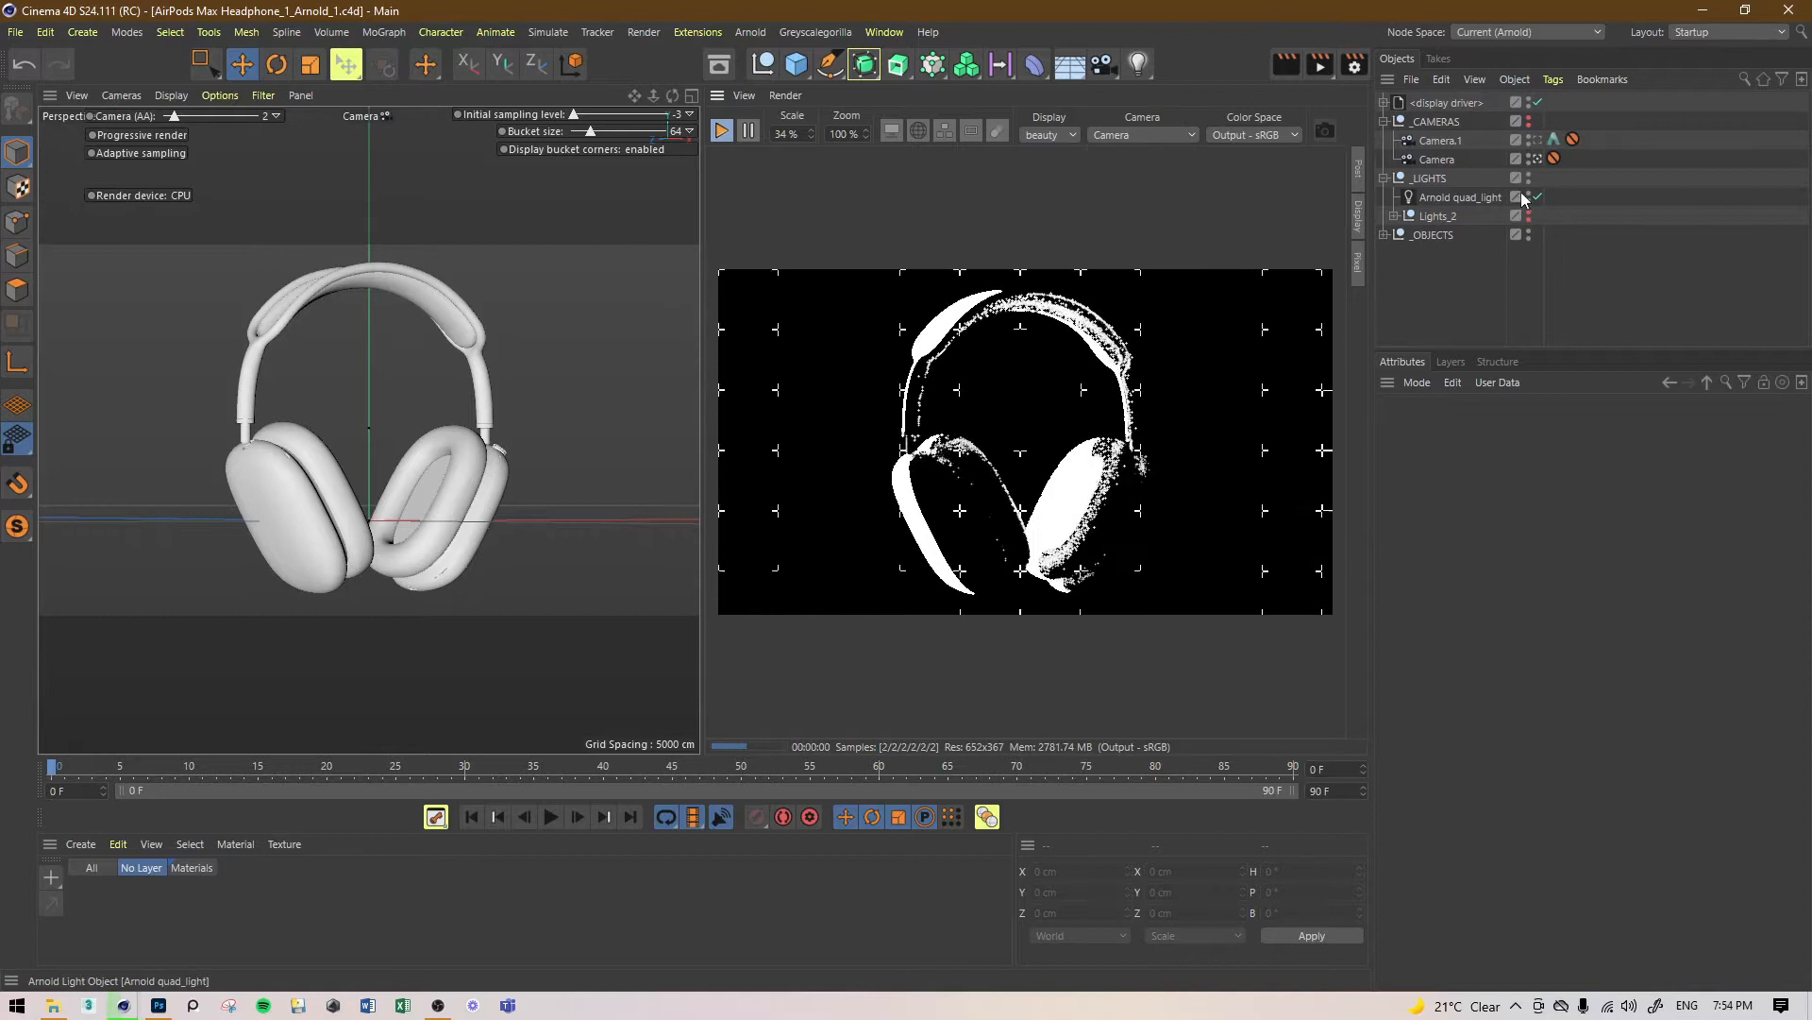
left_click(1538, 160)
left_click_drag(482, 353, 368, 450, "alt")
scroll(440, 443, "down", 8)
Step: Select the Arnold quad light and make lights visible in the viewport filter
left_click(1444, 196)
left_click(264, 95)
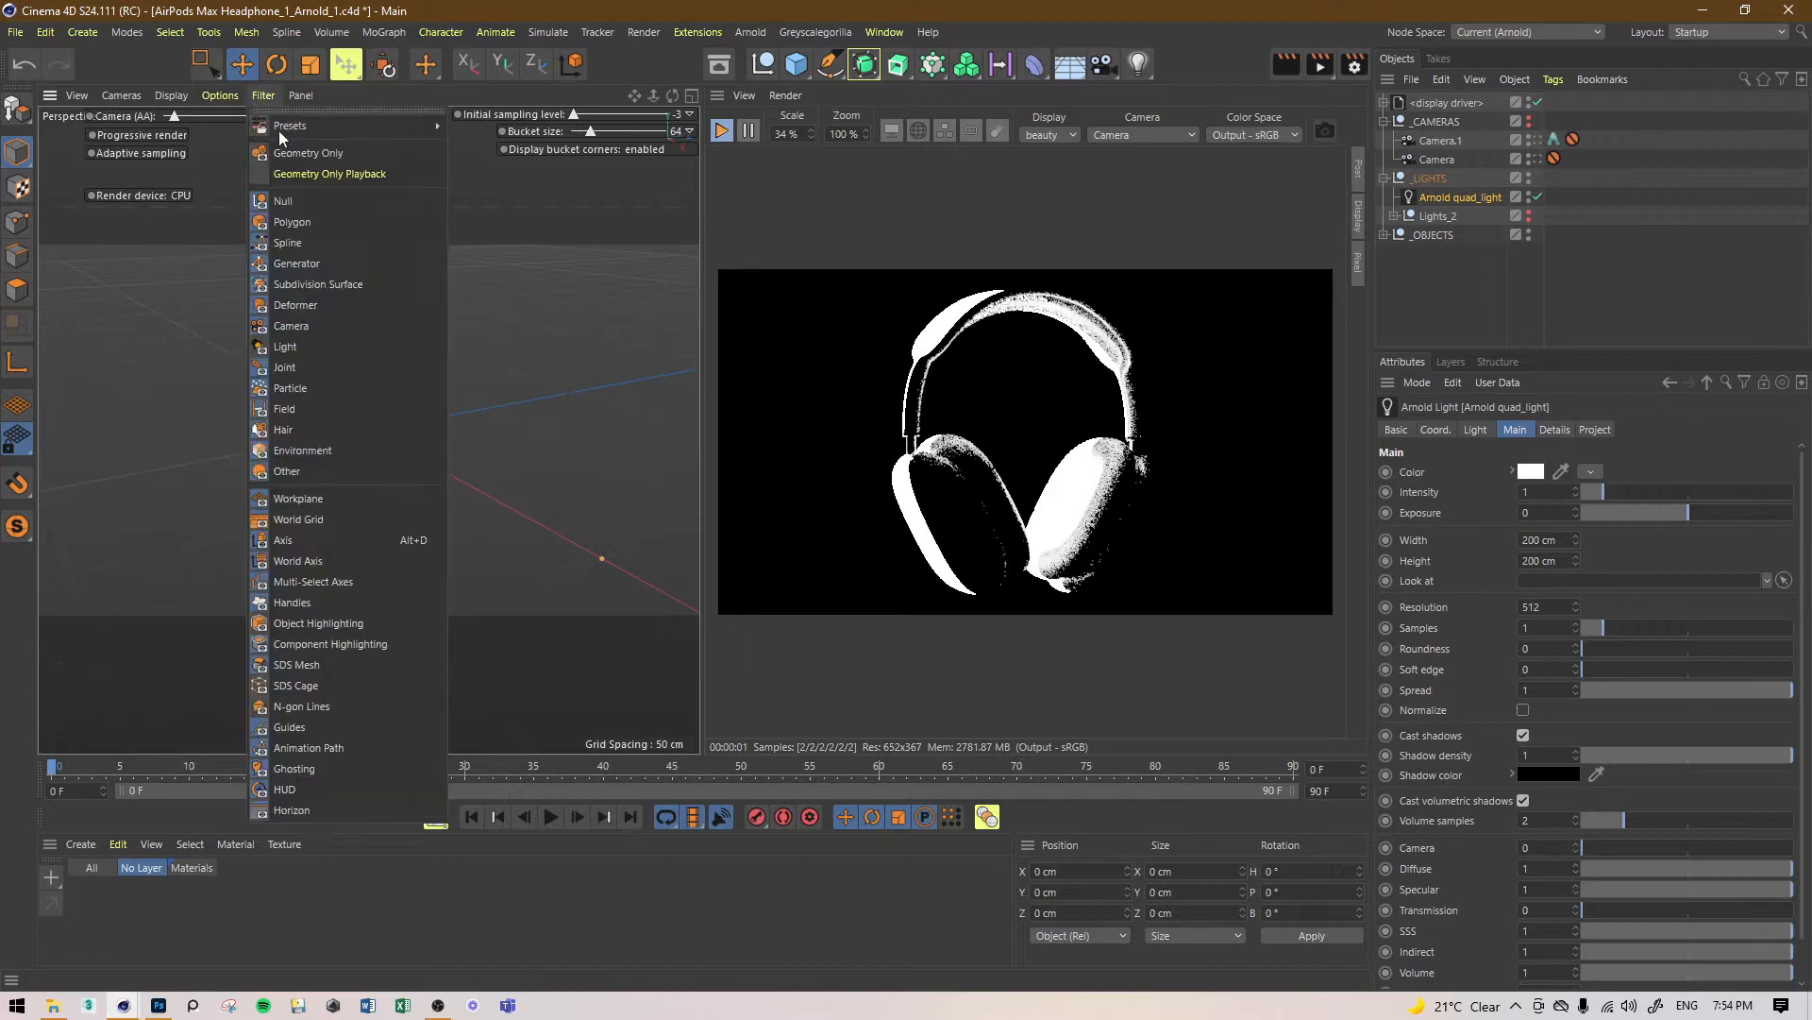
left_click(304, 348)
left_click_drag(405, 376, 534, 360, "alt")
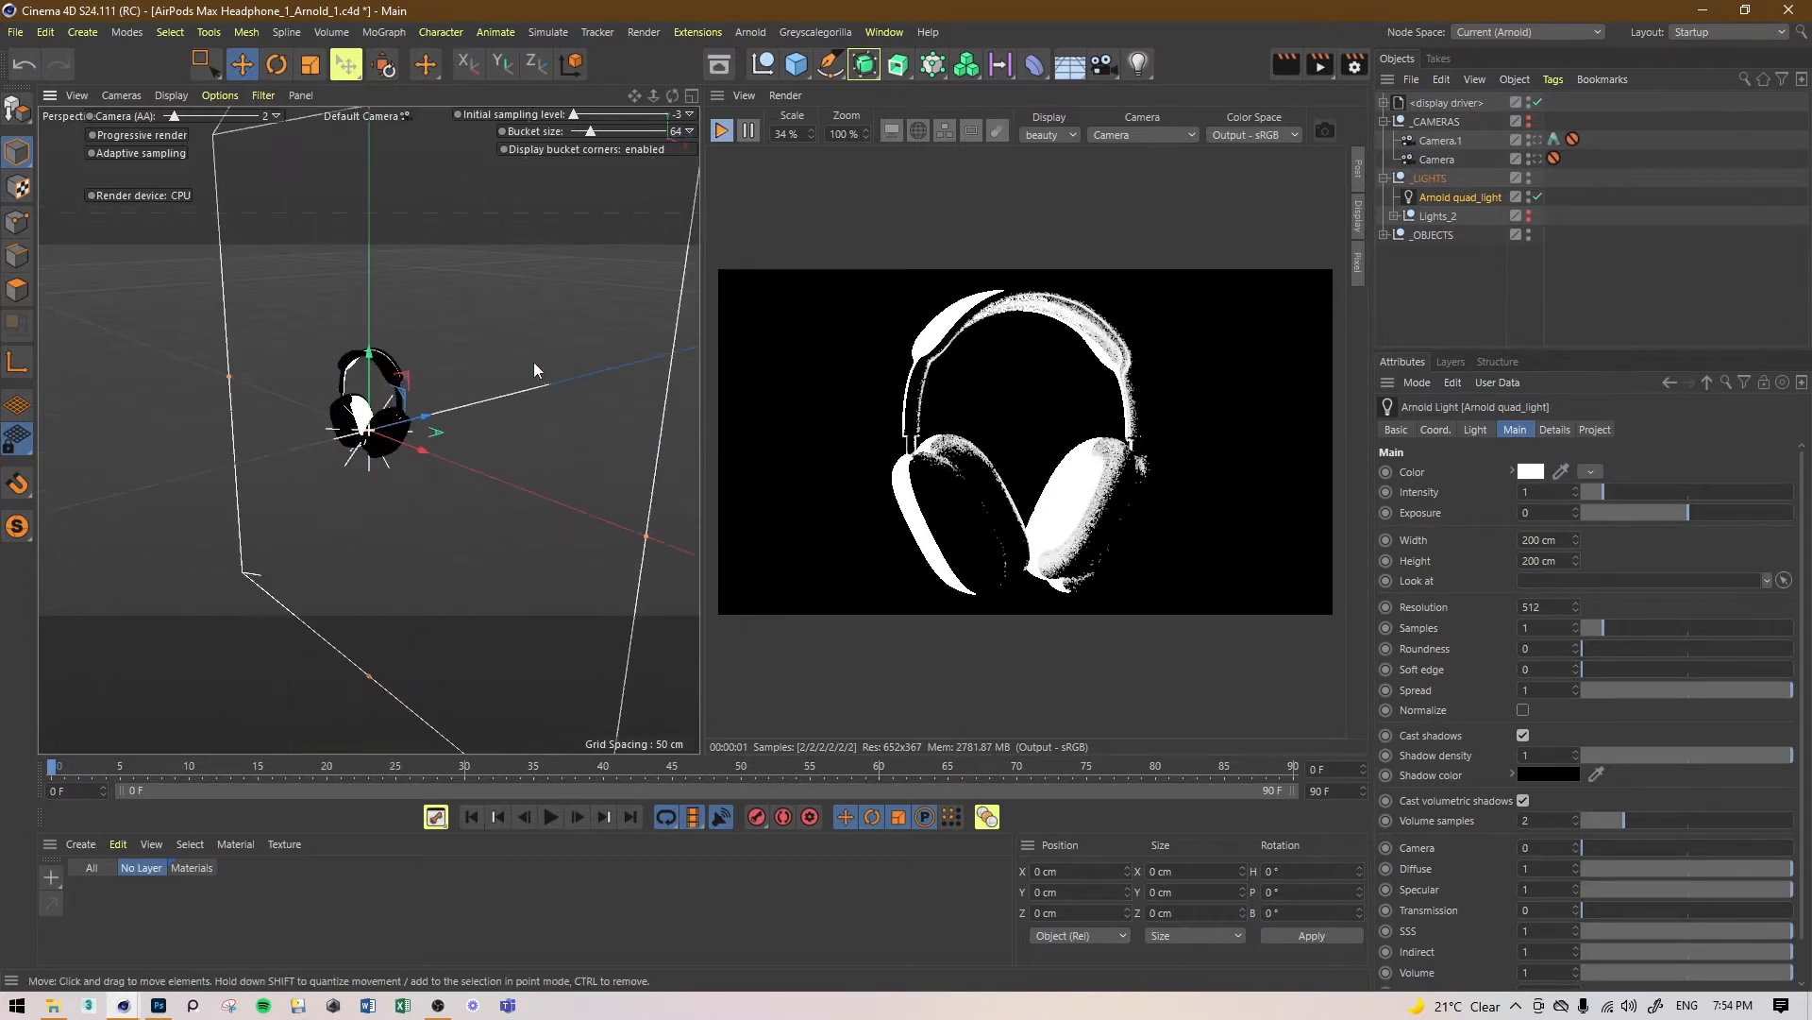
Step: Scale the Arnold quad light down to a width and height of 50 cm
key("t")
left_click_drag(621, 258, 179, 525)
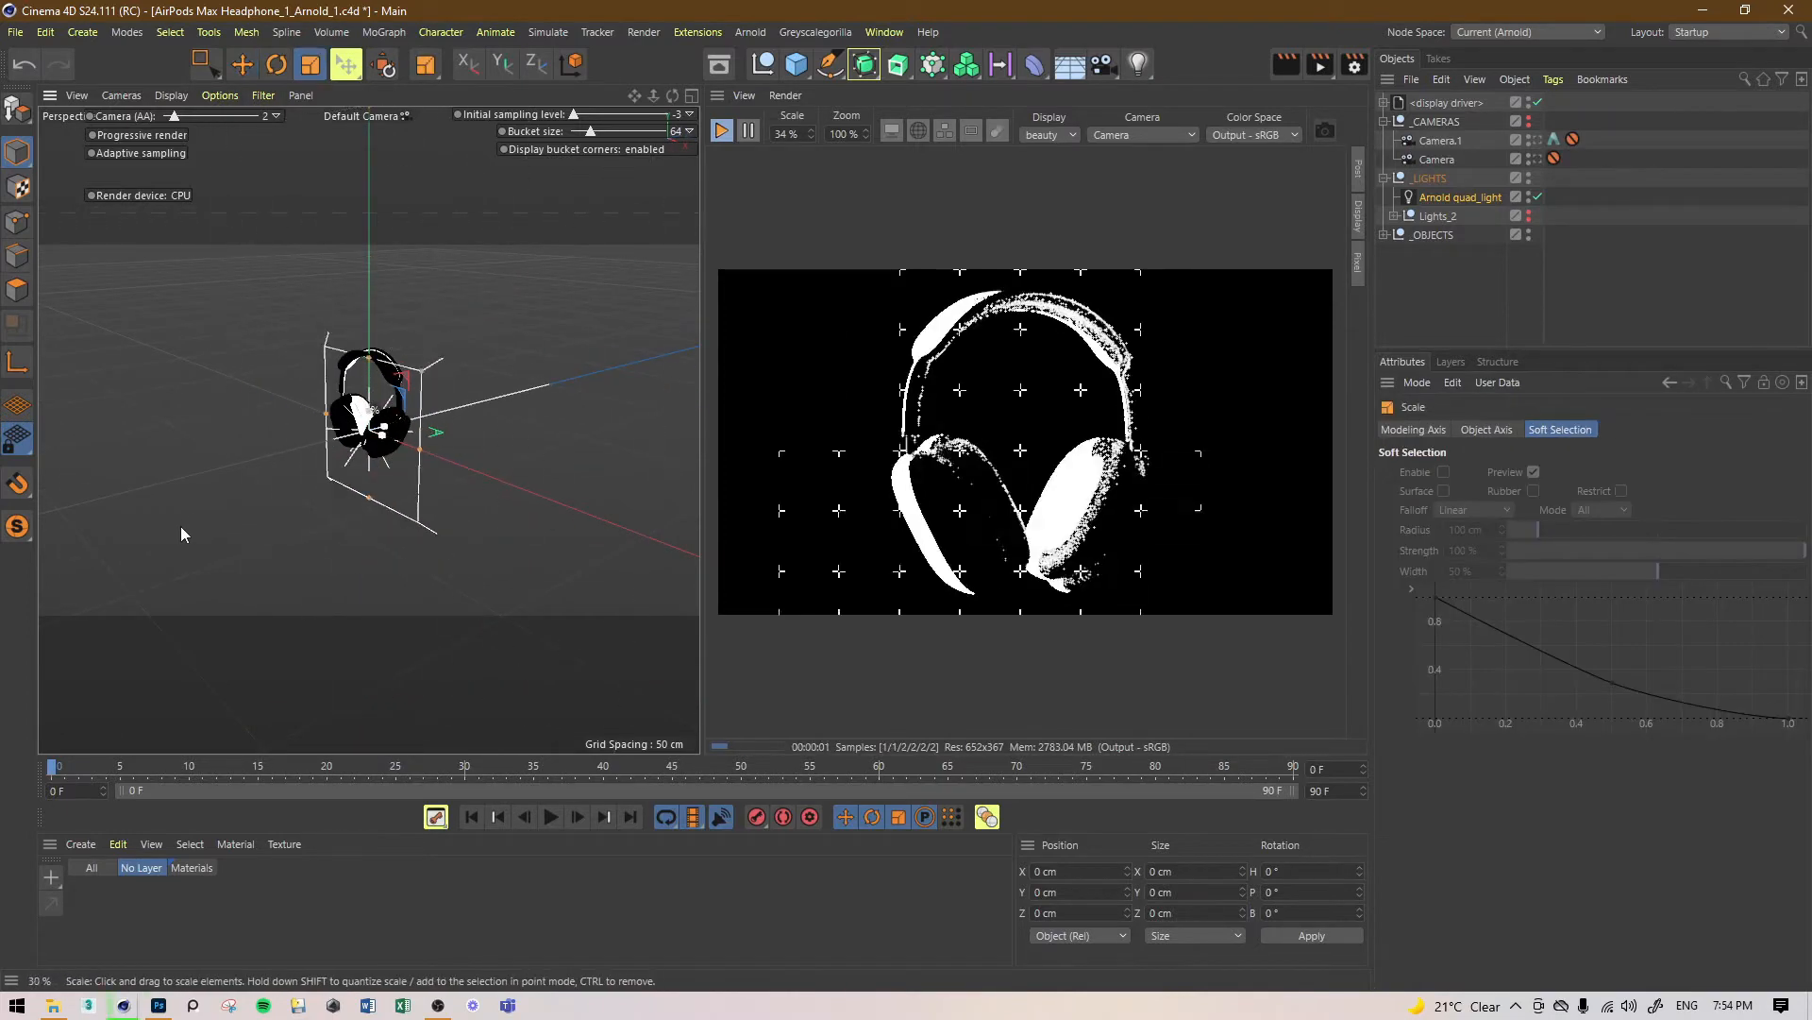
left_click(1462, 197)
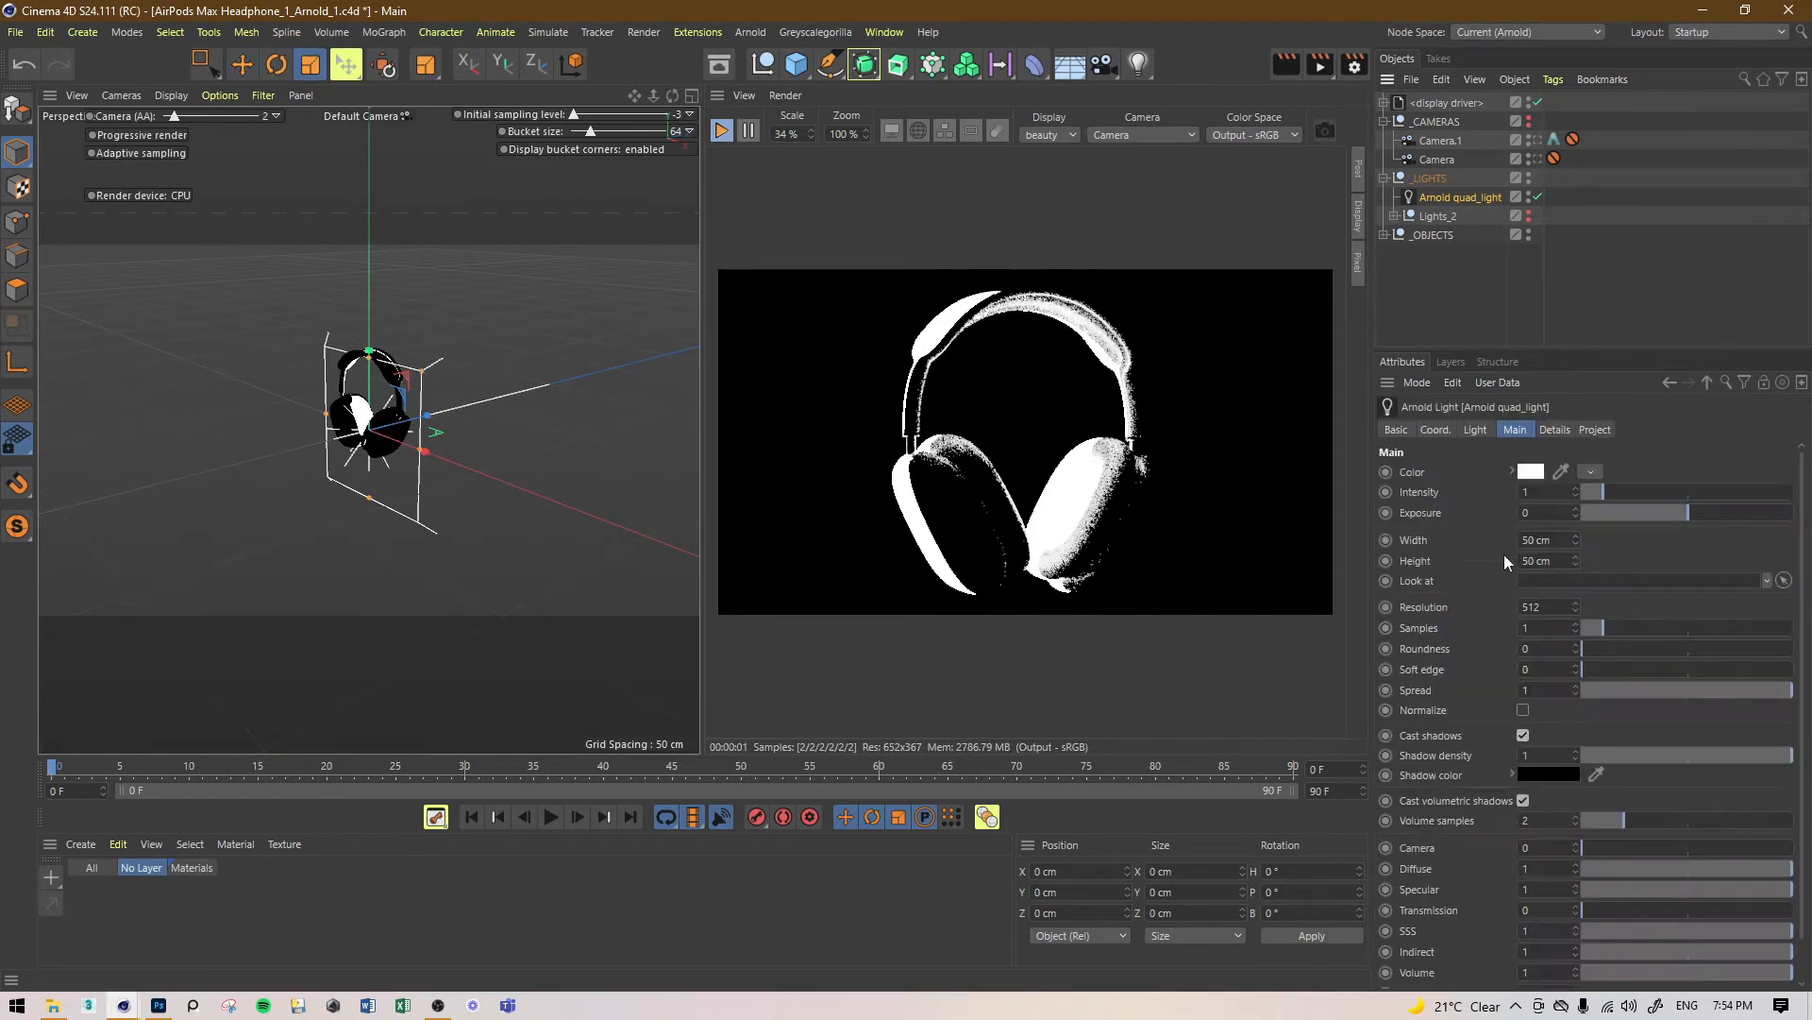
Step: Set the Arnold quad light's intensity to 0.01 and its exposure to 0
left_click_drag(1667, 513, 1595, 508)
left_click(1576, 488)
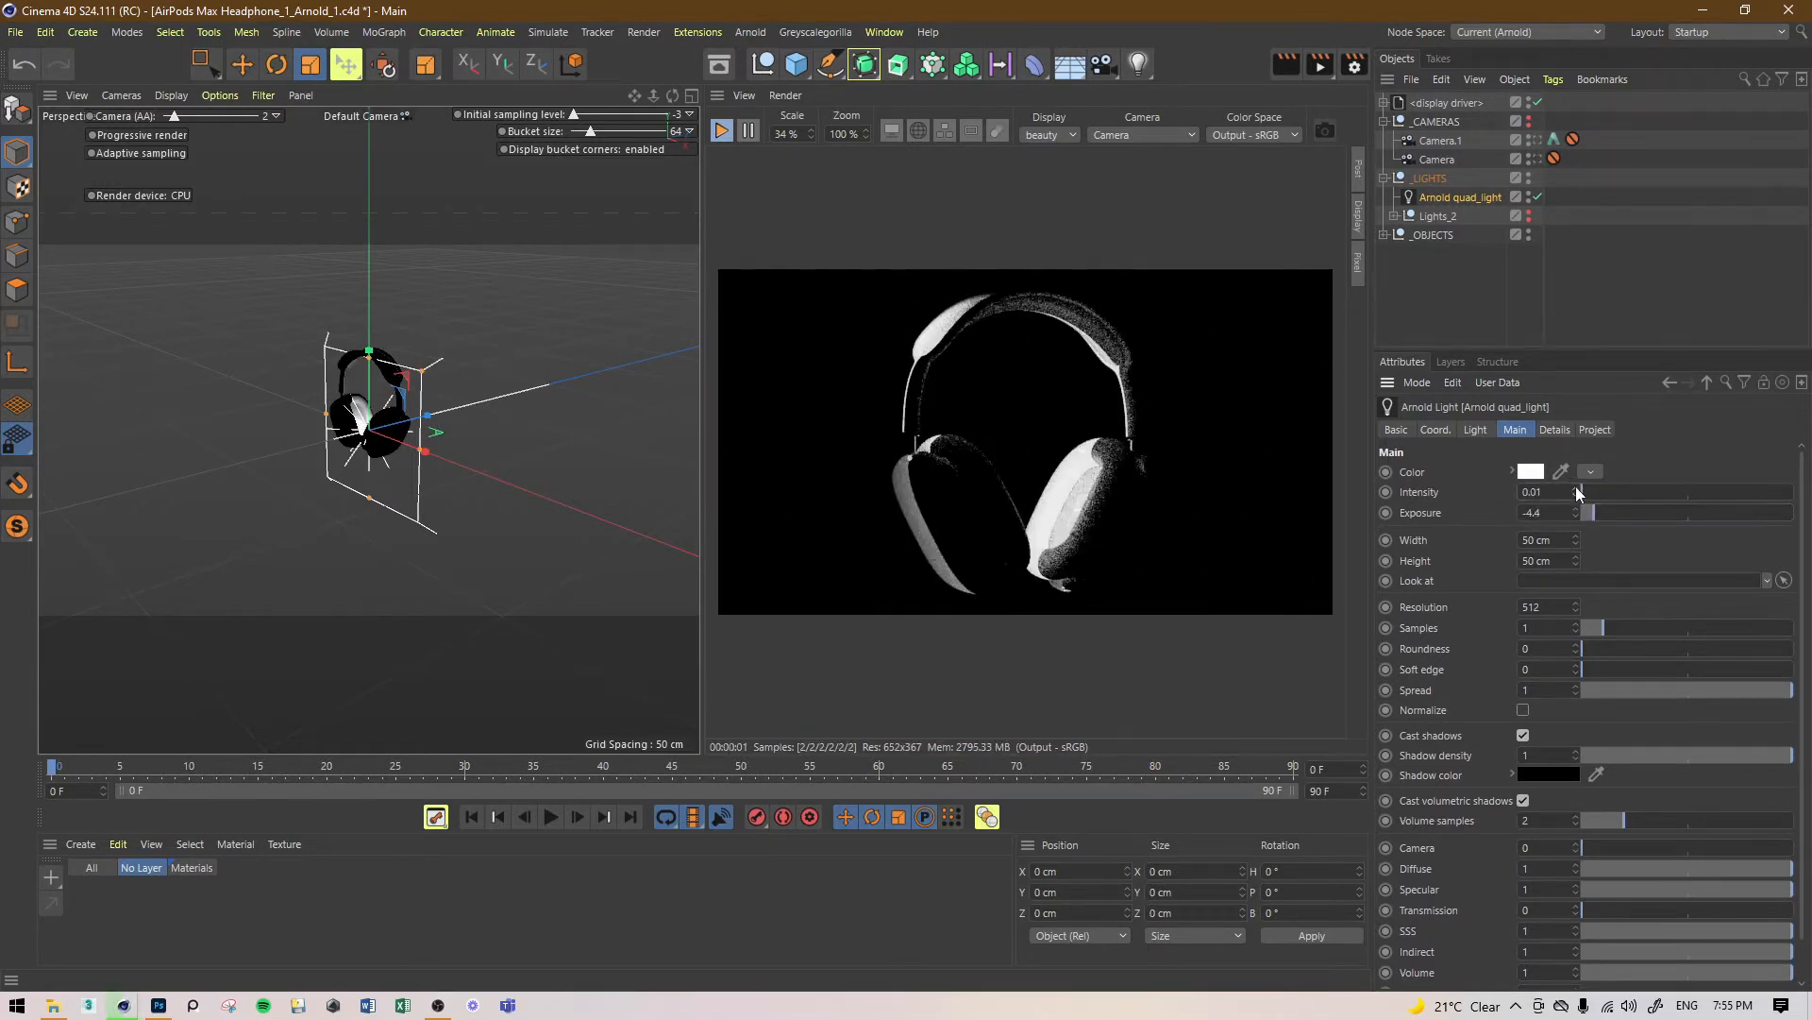
left_click(1578, 495)
left_click(1577, 489)
left_click(1542, 511)
type("0")
key("Return")
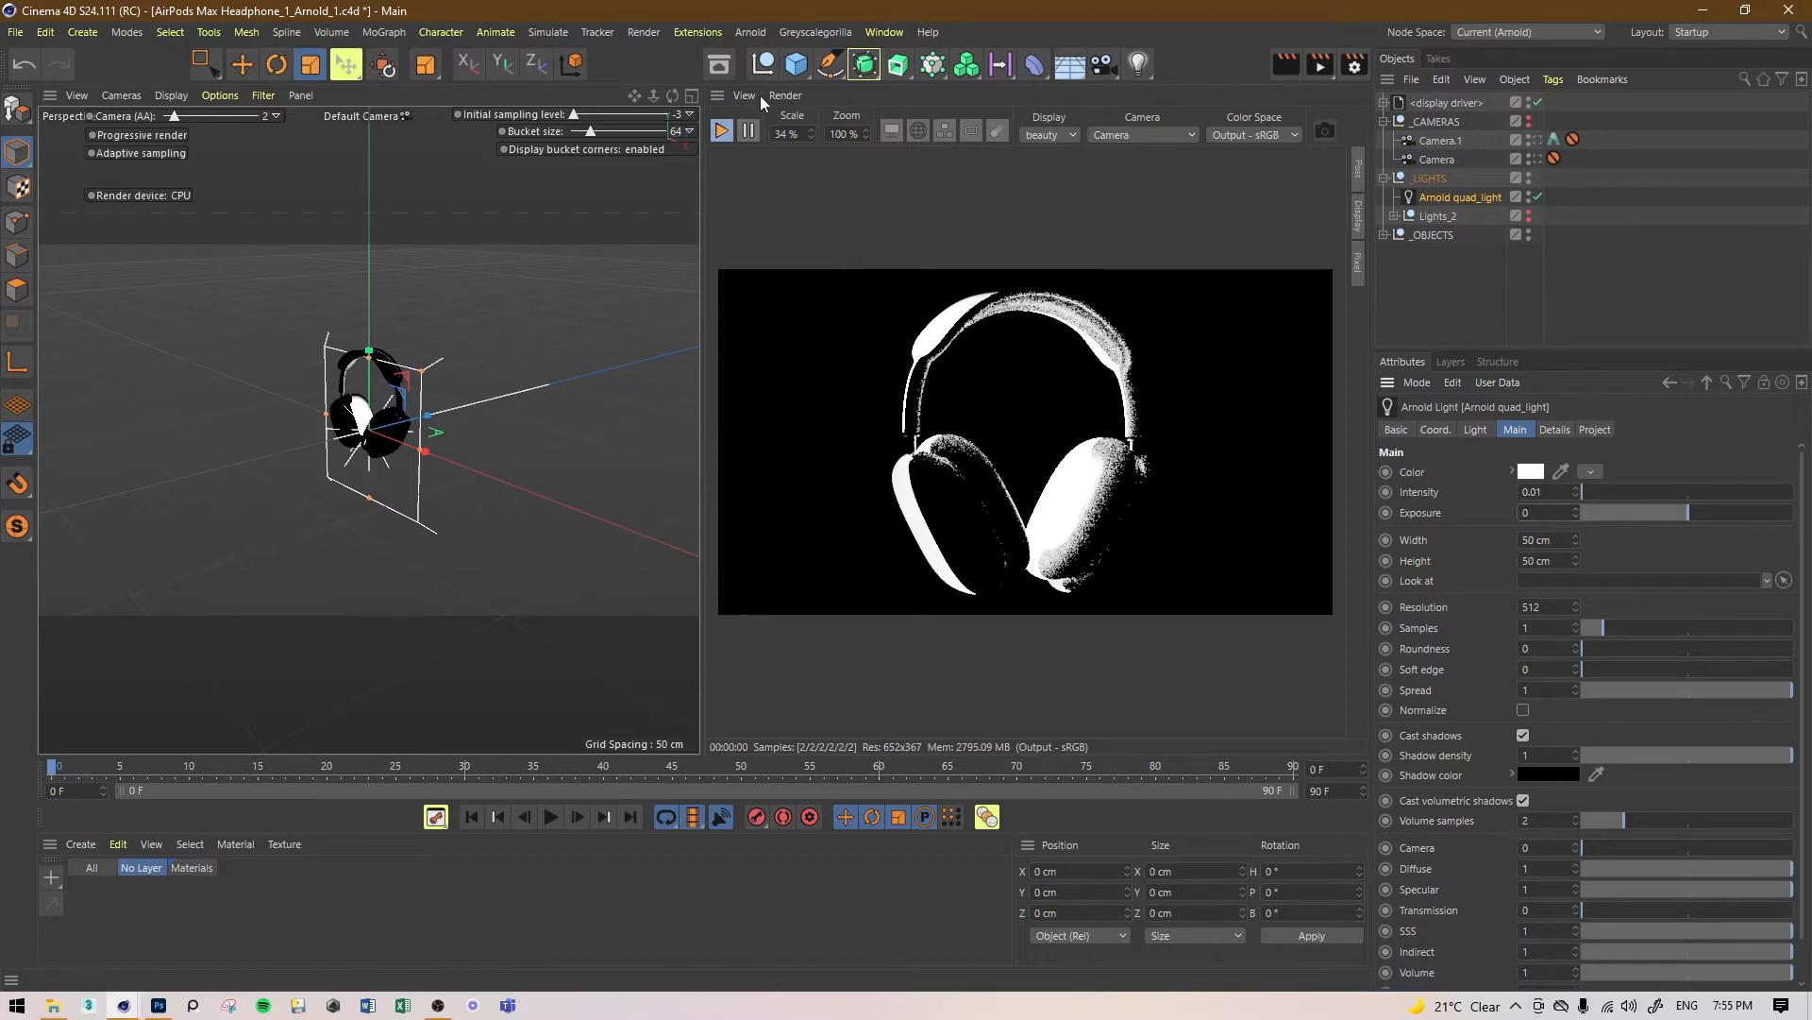
Step: Add a null object, rename it Target and place it in the _CAMERAS group
left_click(769, 66)
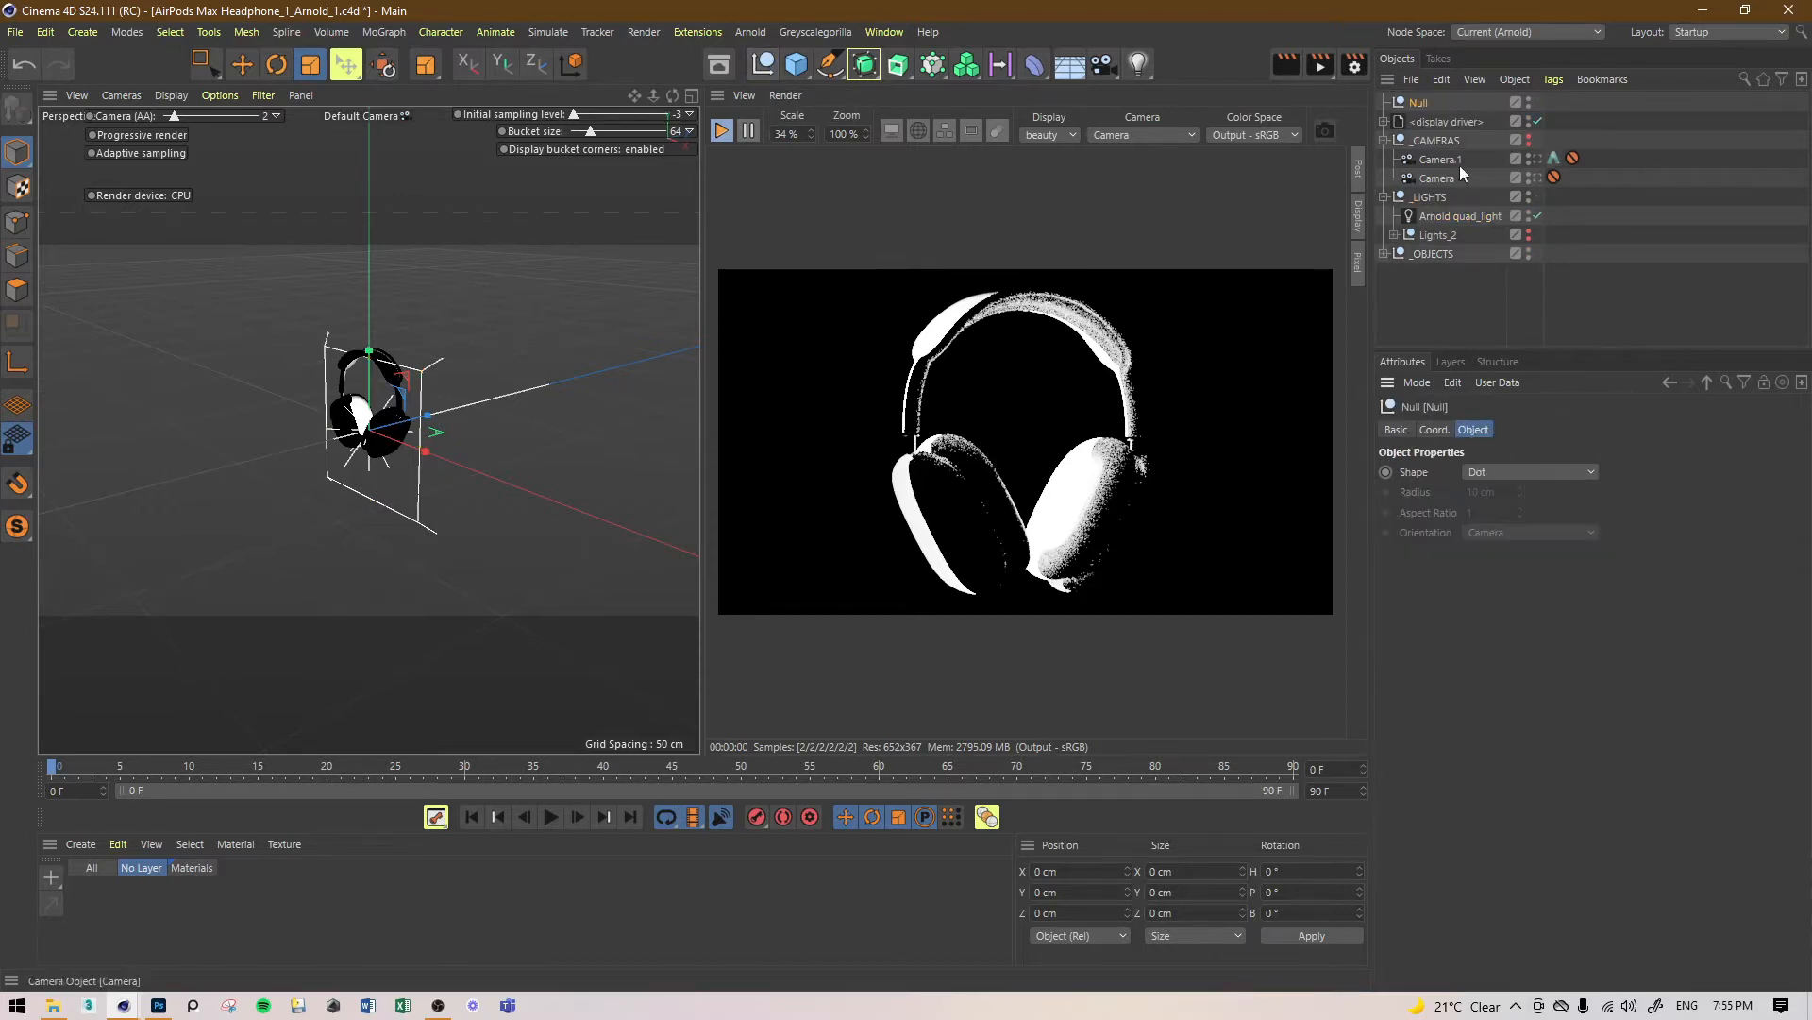
double_click(1419, 102)
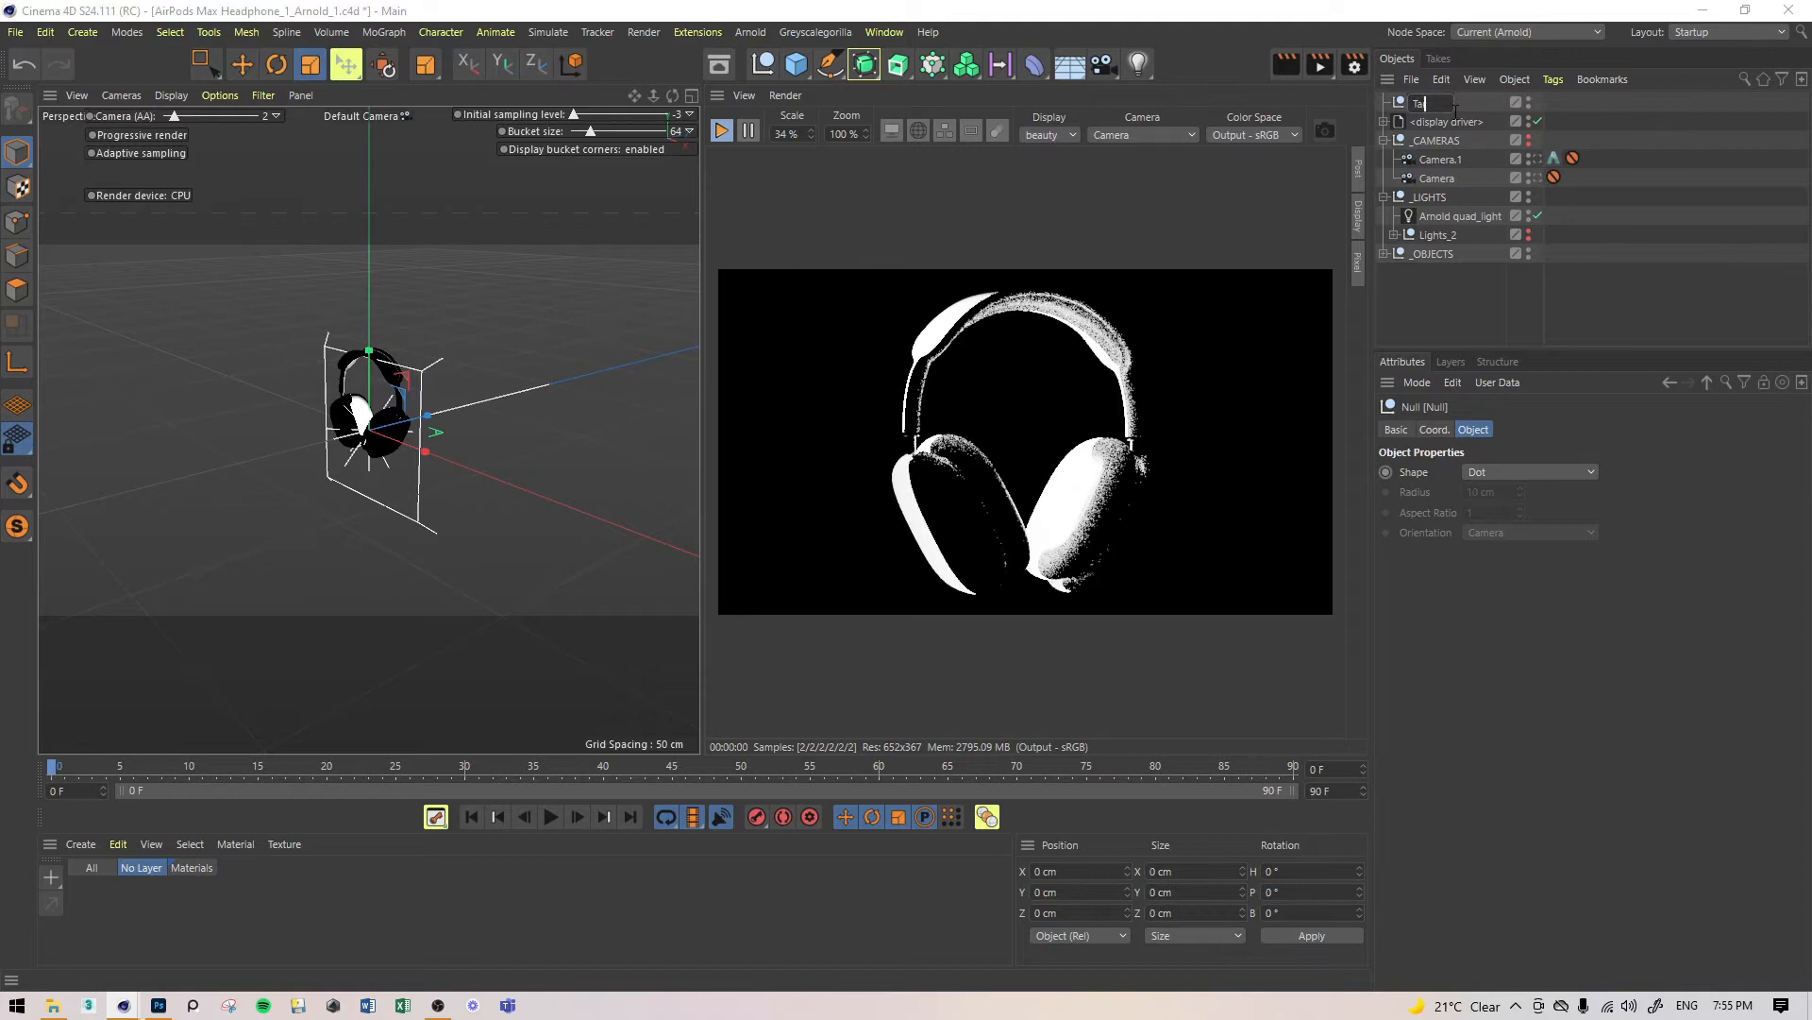
key("Return")
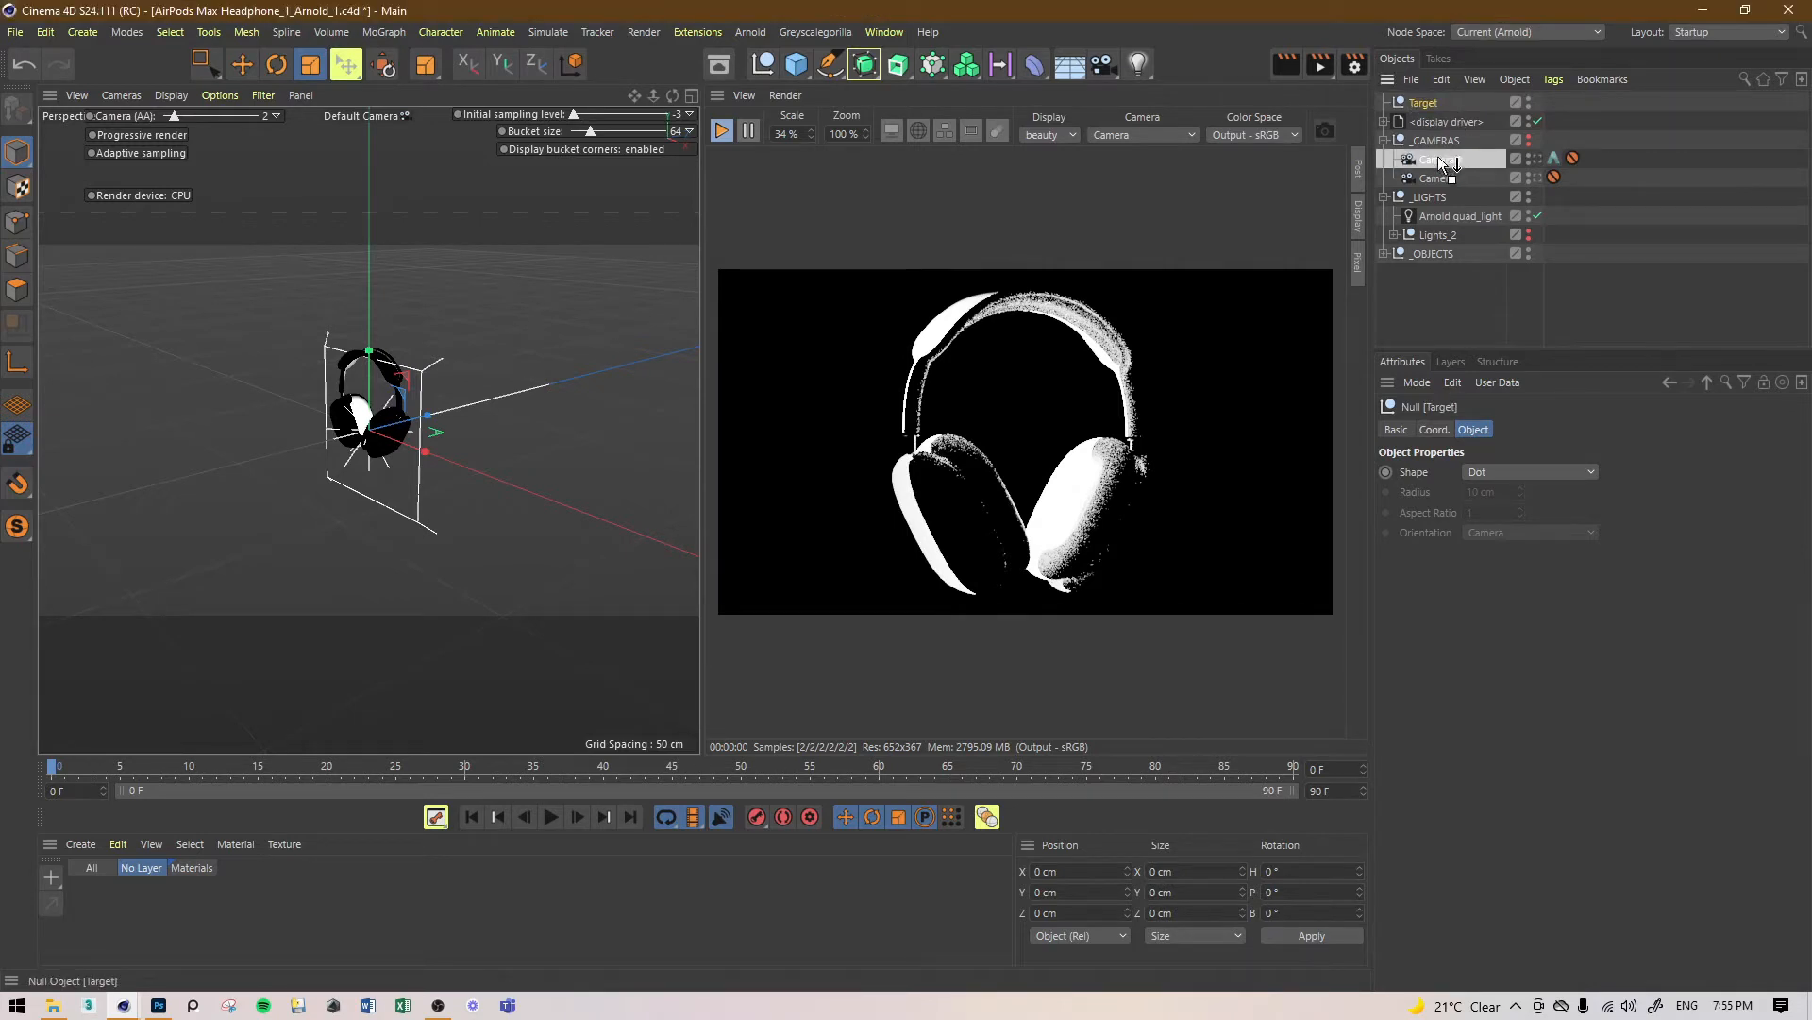
Step: Add a Target tag to the Arnold quad light and assign the Target null as its target object
left_click(1450, 217)
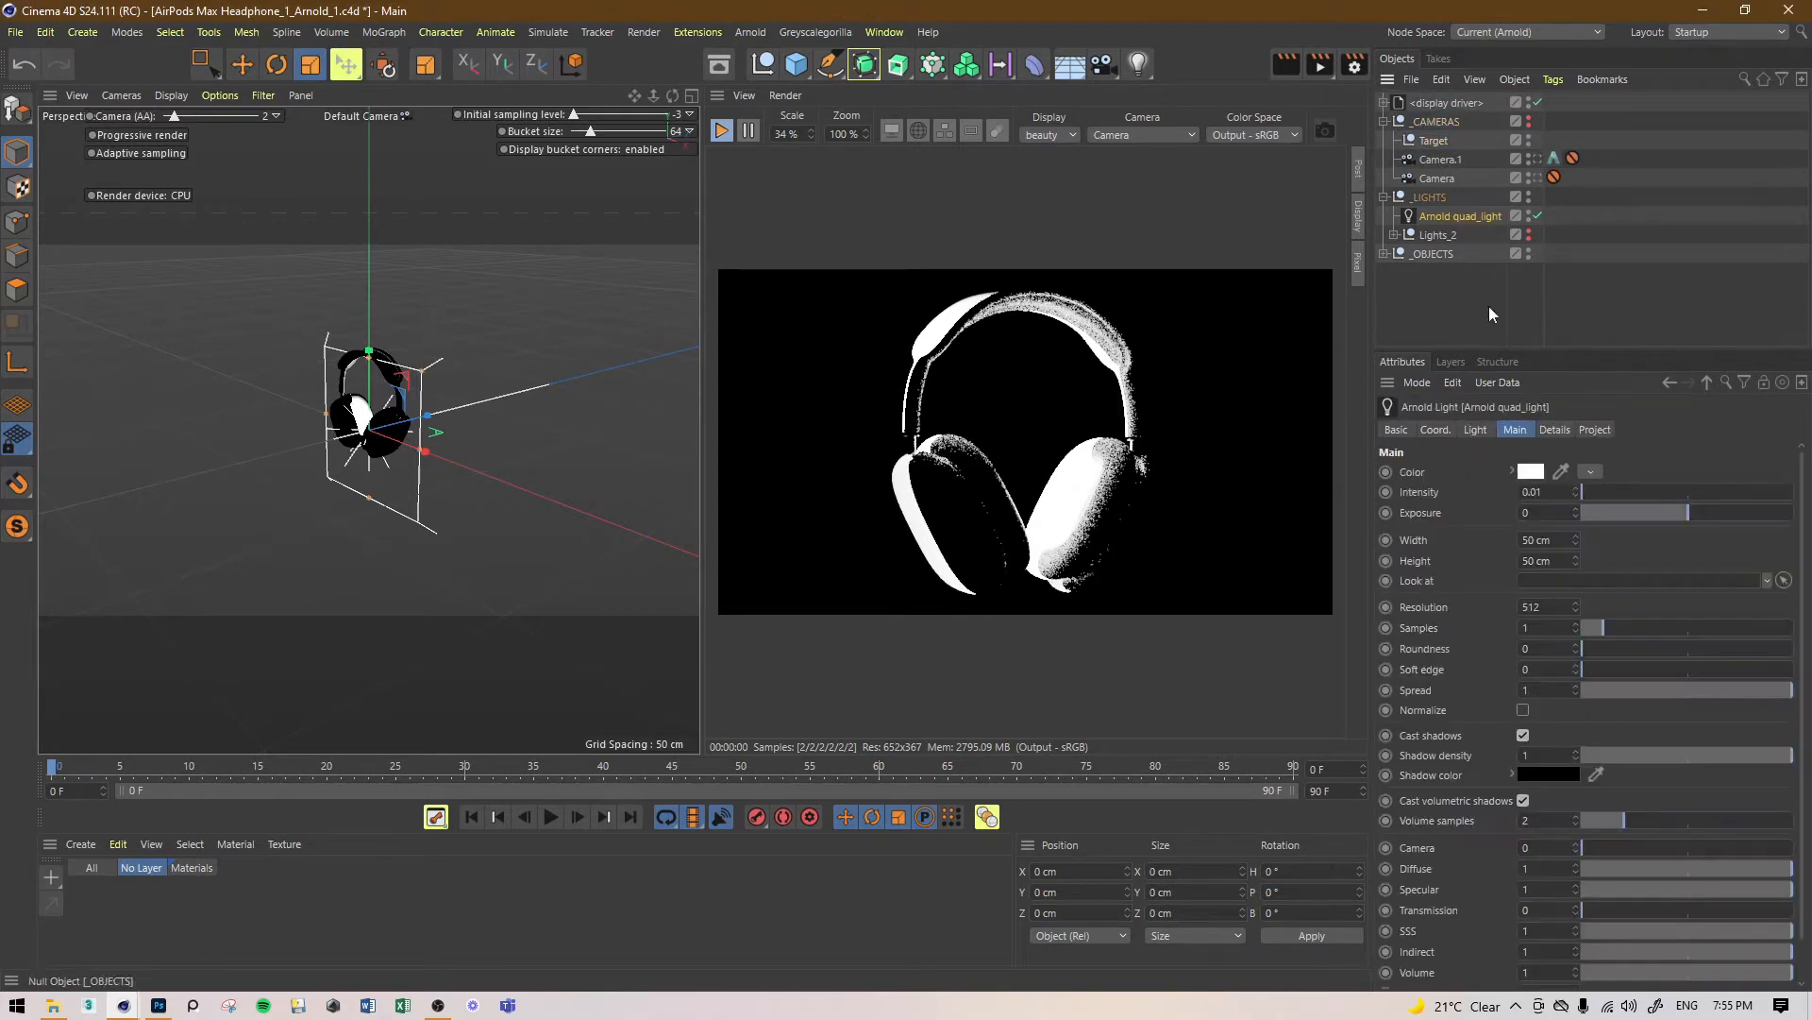
right_click(1461, 219)
mouse_move(1570, 26)
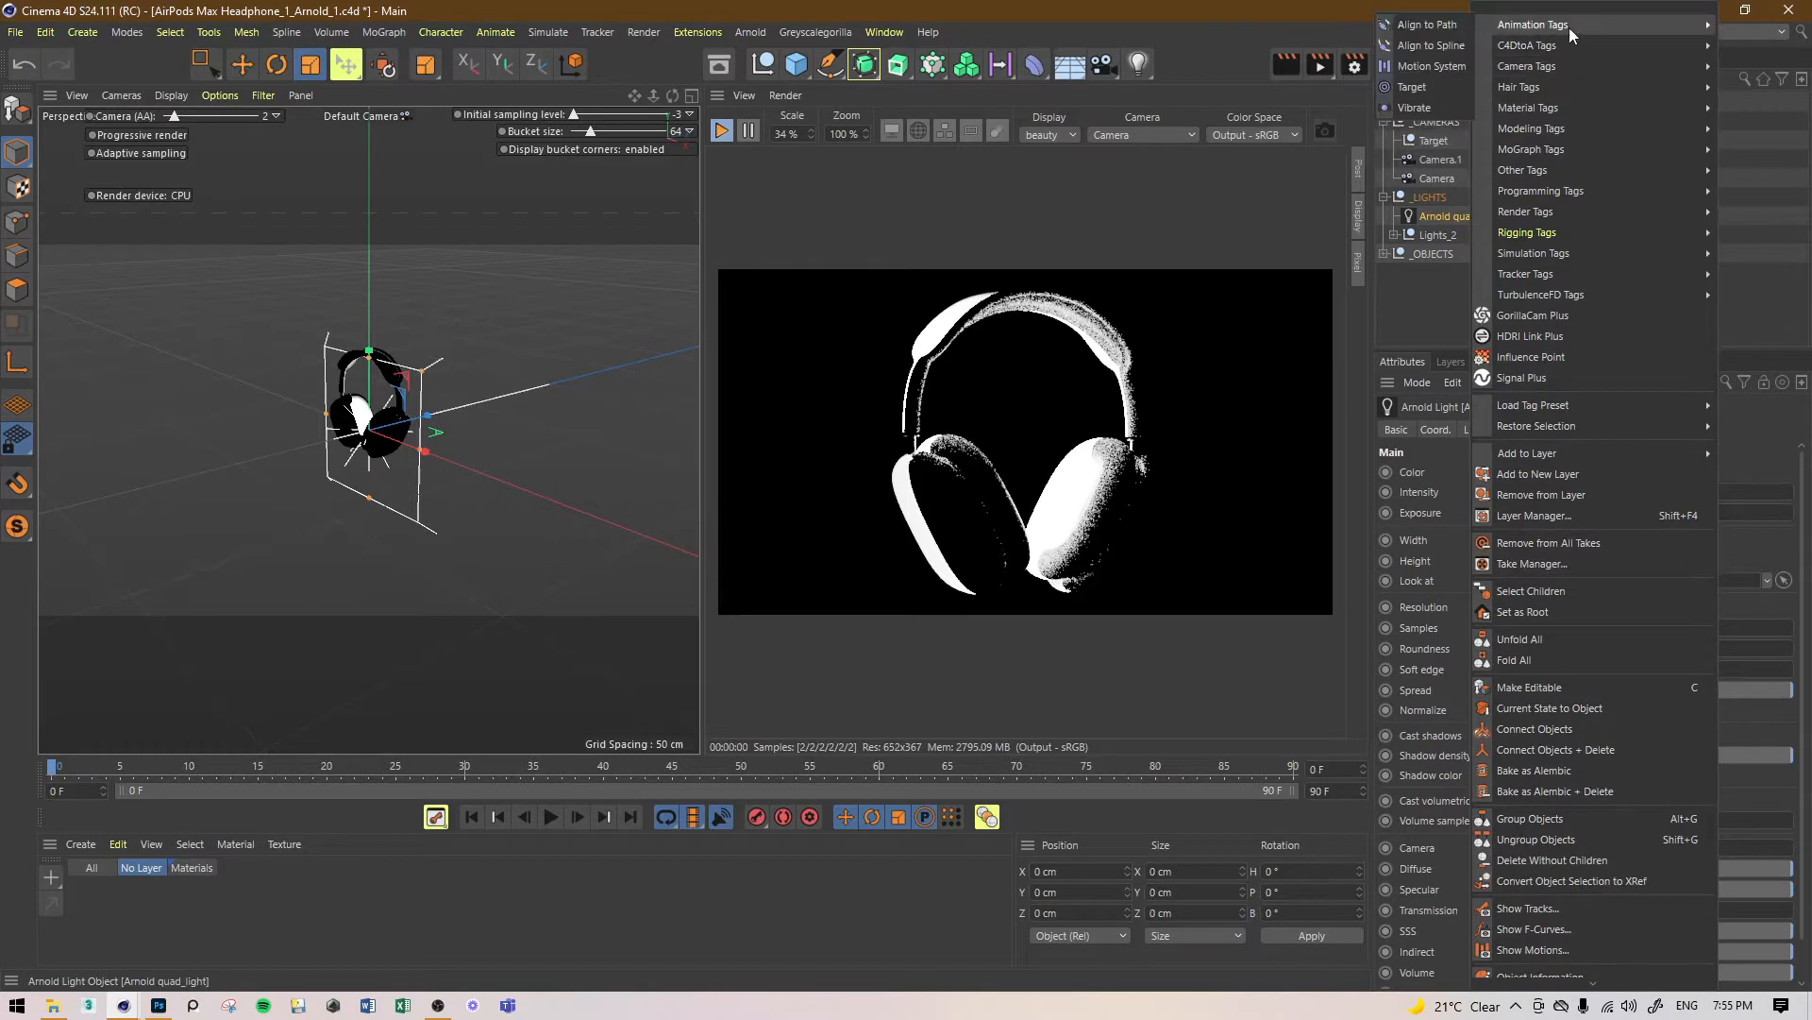
left_click(1415, 87)
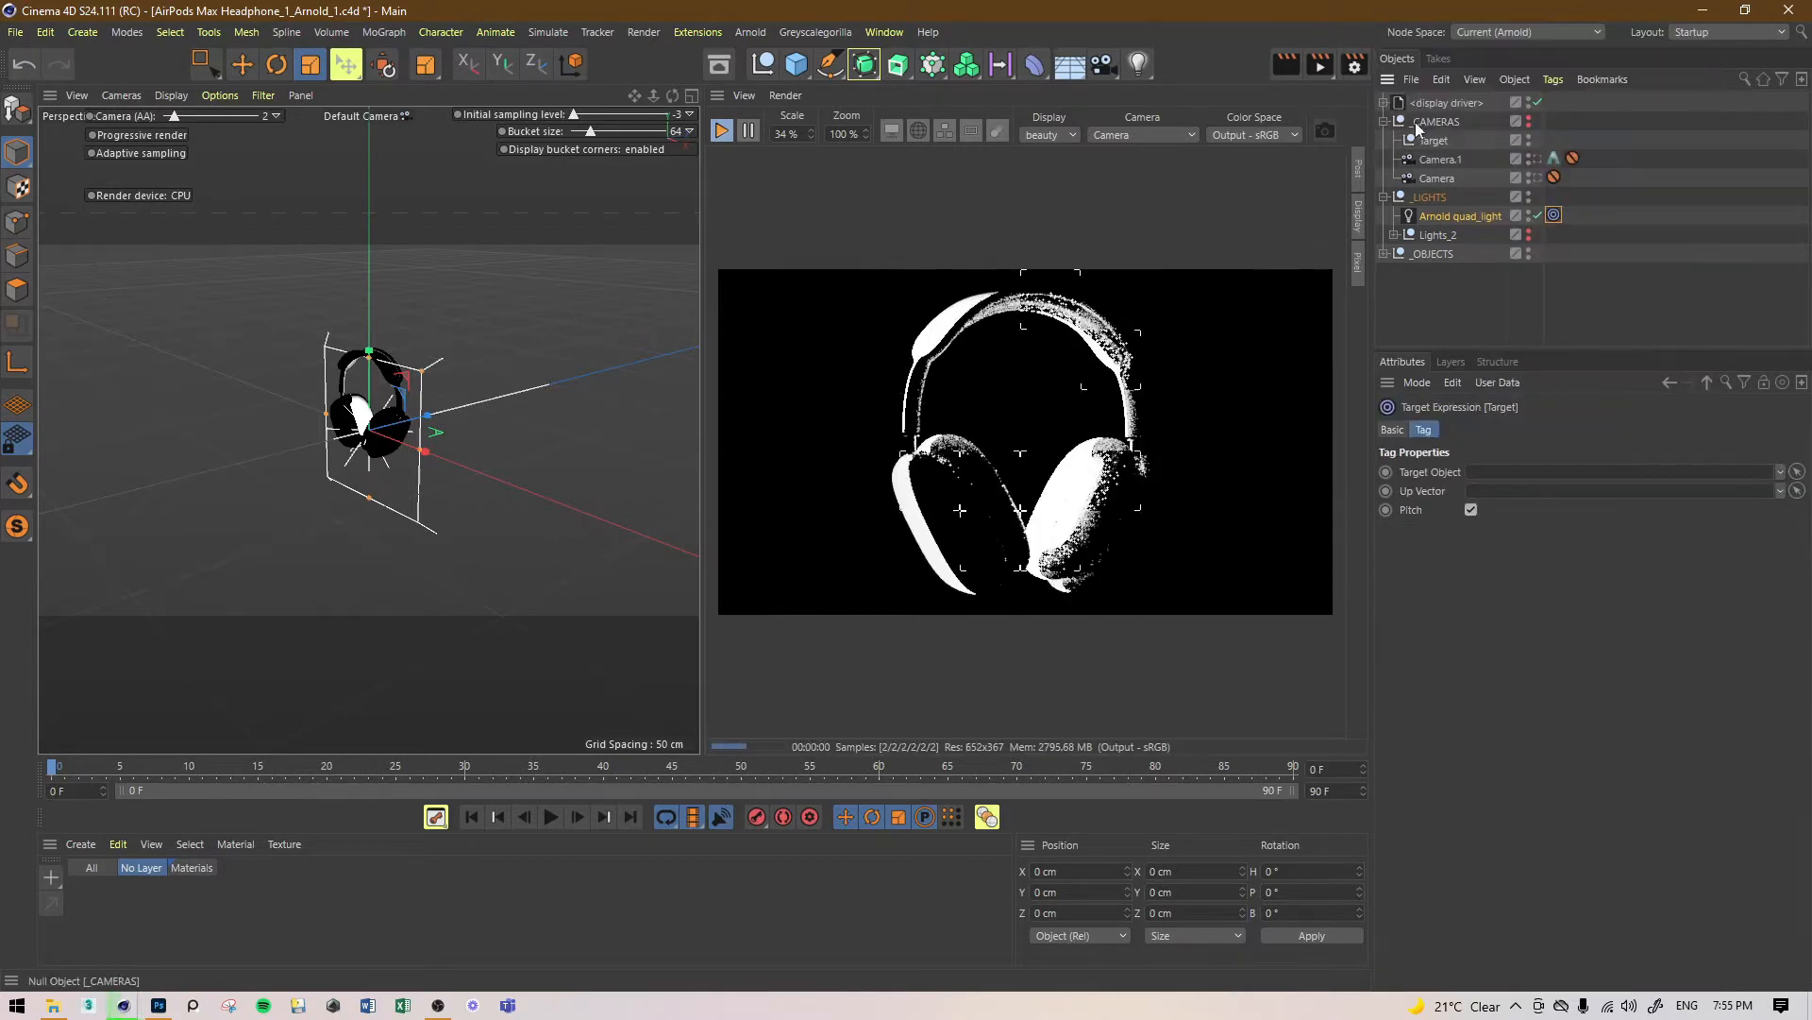
right_click(1455, 220)
left_click(1437, 269)
left_click_drag(1439, 146, 1515, 472)
Step: Move the quad light to about X -175, Y 89, Z -158 cm and enlarge it to about 130 by 130 cm
key("e")
left_click_drag(619, 416, 1286, 454)
key("t")
left_click_drag(453, 418, 518, 426)
Step: Enable Normalize on the quad light and raise its intensity to about 3.3
left_click(1457, 215)
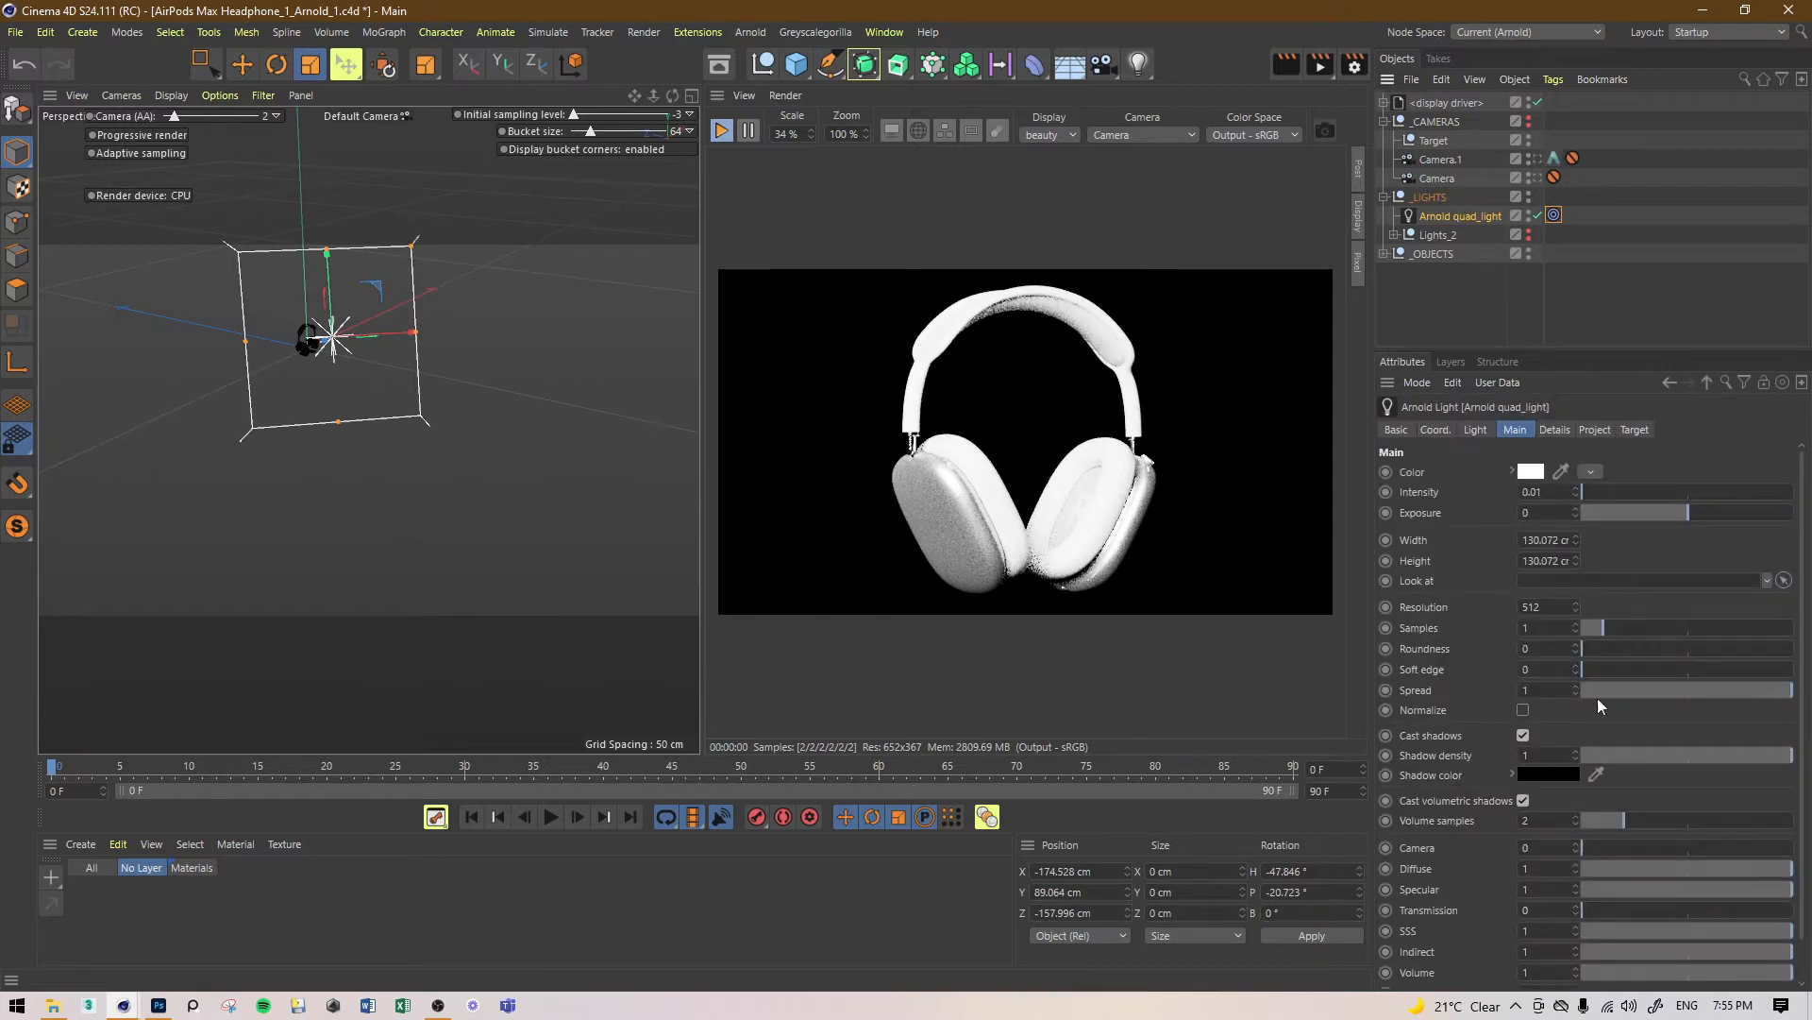
left_click(1525, 711)
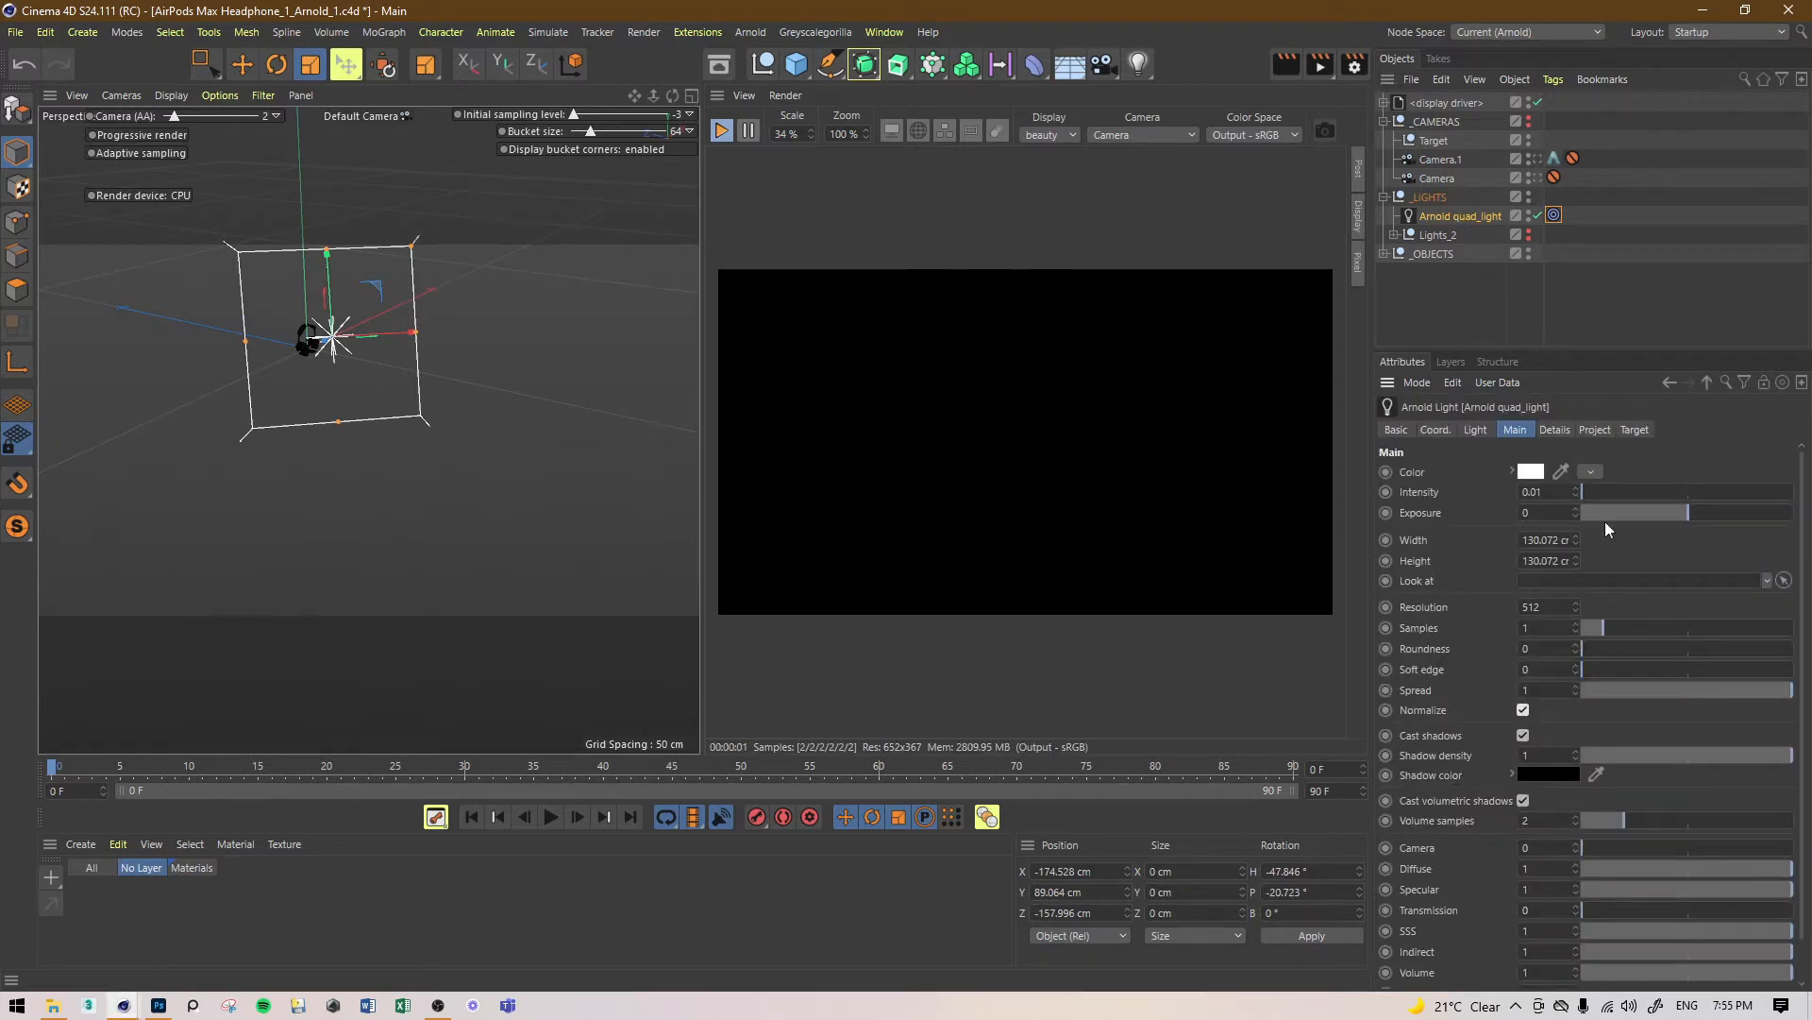
left_click(1609, 494)
left_click_drag(1609, 499, 1651, 491)
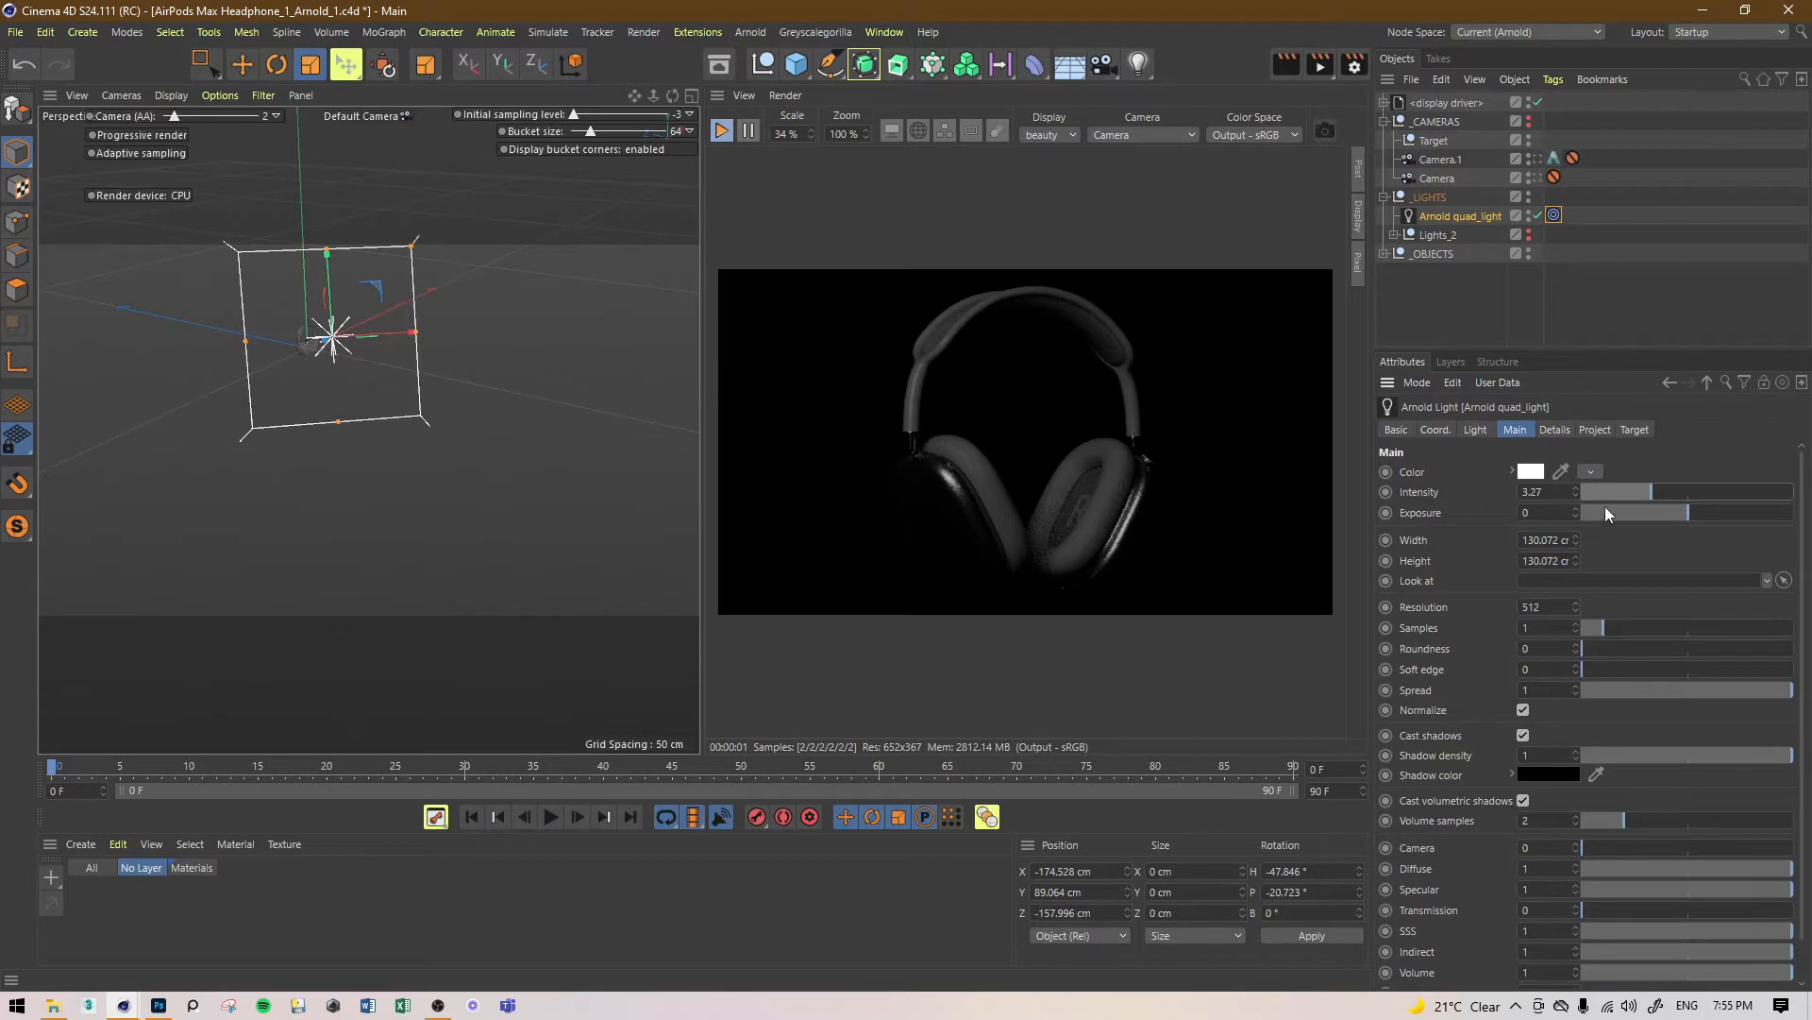
mouse_move(1649, 494)
left_mouse_down()
mouse_move(1680, 495)
mouse_move(1651, 493)
left_mouse_up()
Step: Move the quad light behind the headphones to about X 53, Y 4, Z 76 cm as a rim light and save the scene
left_click_drag(387, 368, 470, 348, "alt")
key("e")
left_click_drag(586, 295, 374, 383)
mouse_move(373, 383)
middle_mouse_down("alt")
mouse_move(367, 360)
mouse_move(376, 374)
middle_mouse_up("alt")
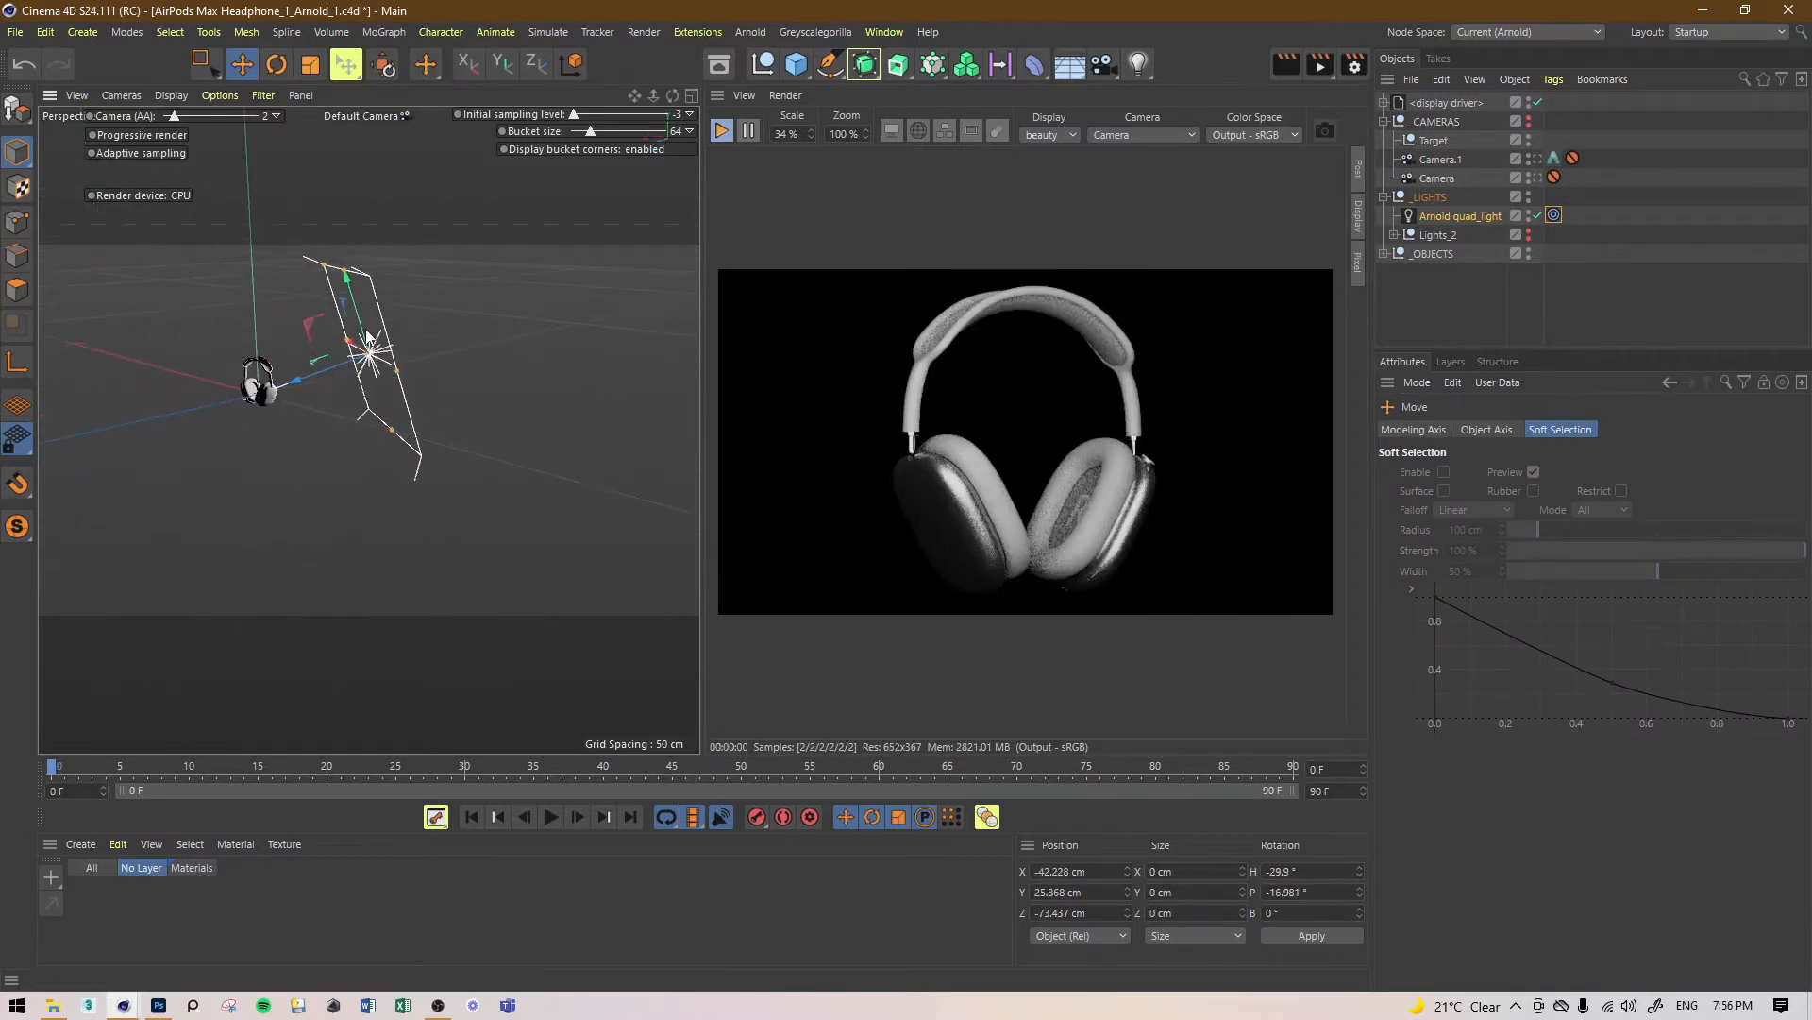
left_click_drag(376, 374, 445, 427, "alt")
left_click_drag(523, 308, 439, 366, "ctrl")
key("ctrl+s")
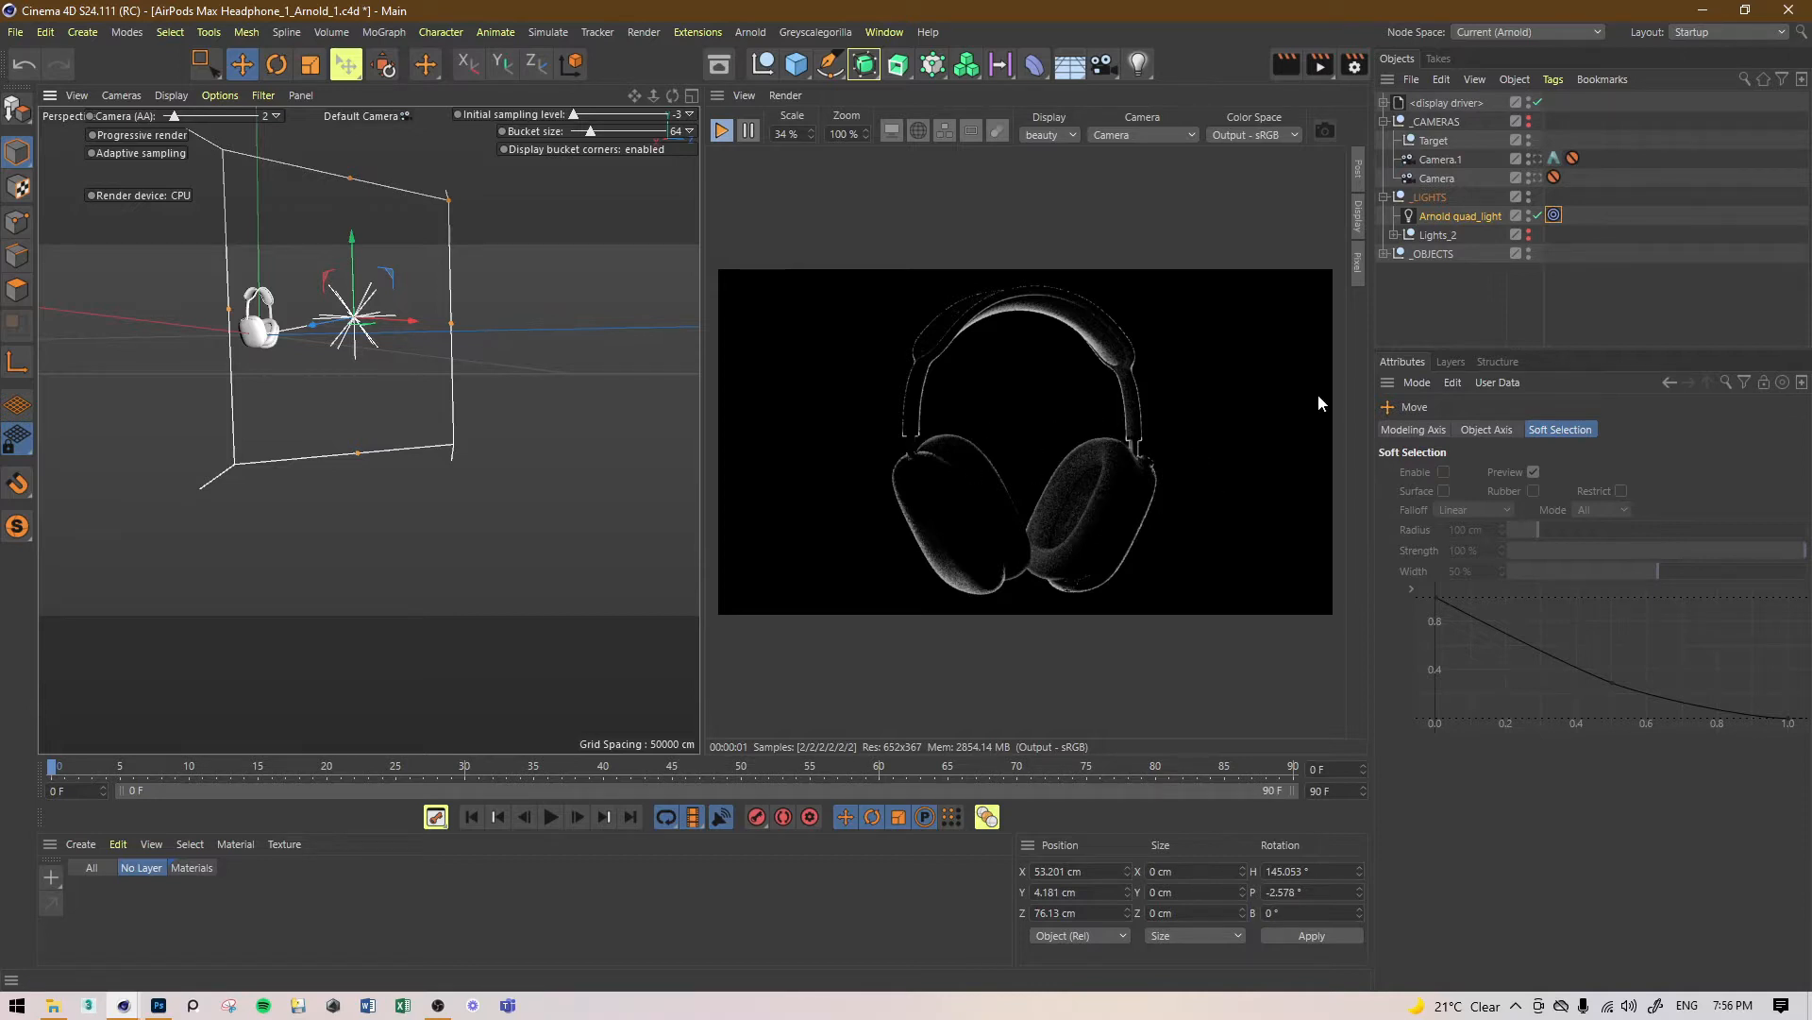
Step: Add a Background object to the scene and create a new Arnold standard surface material
left_click(1075, 78)
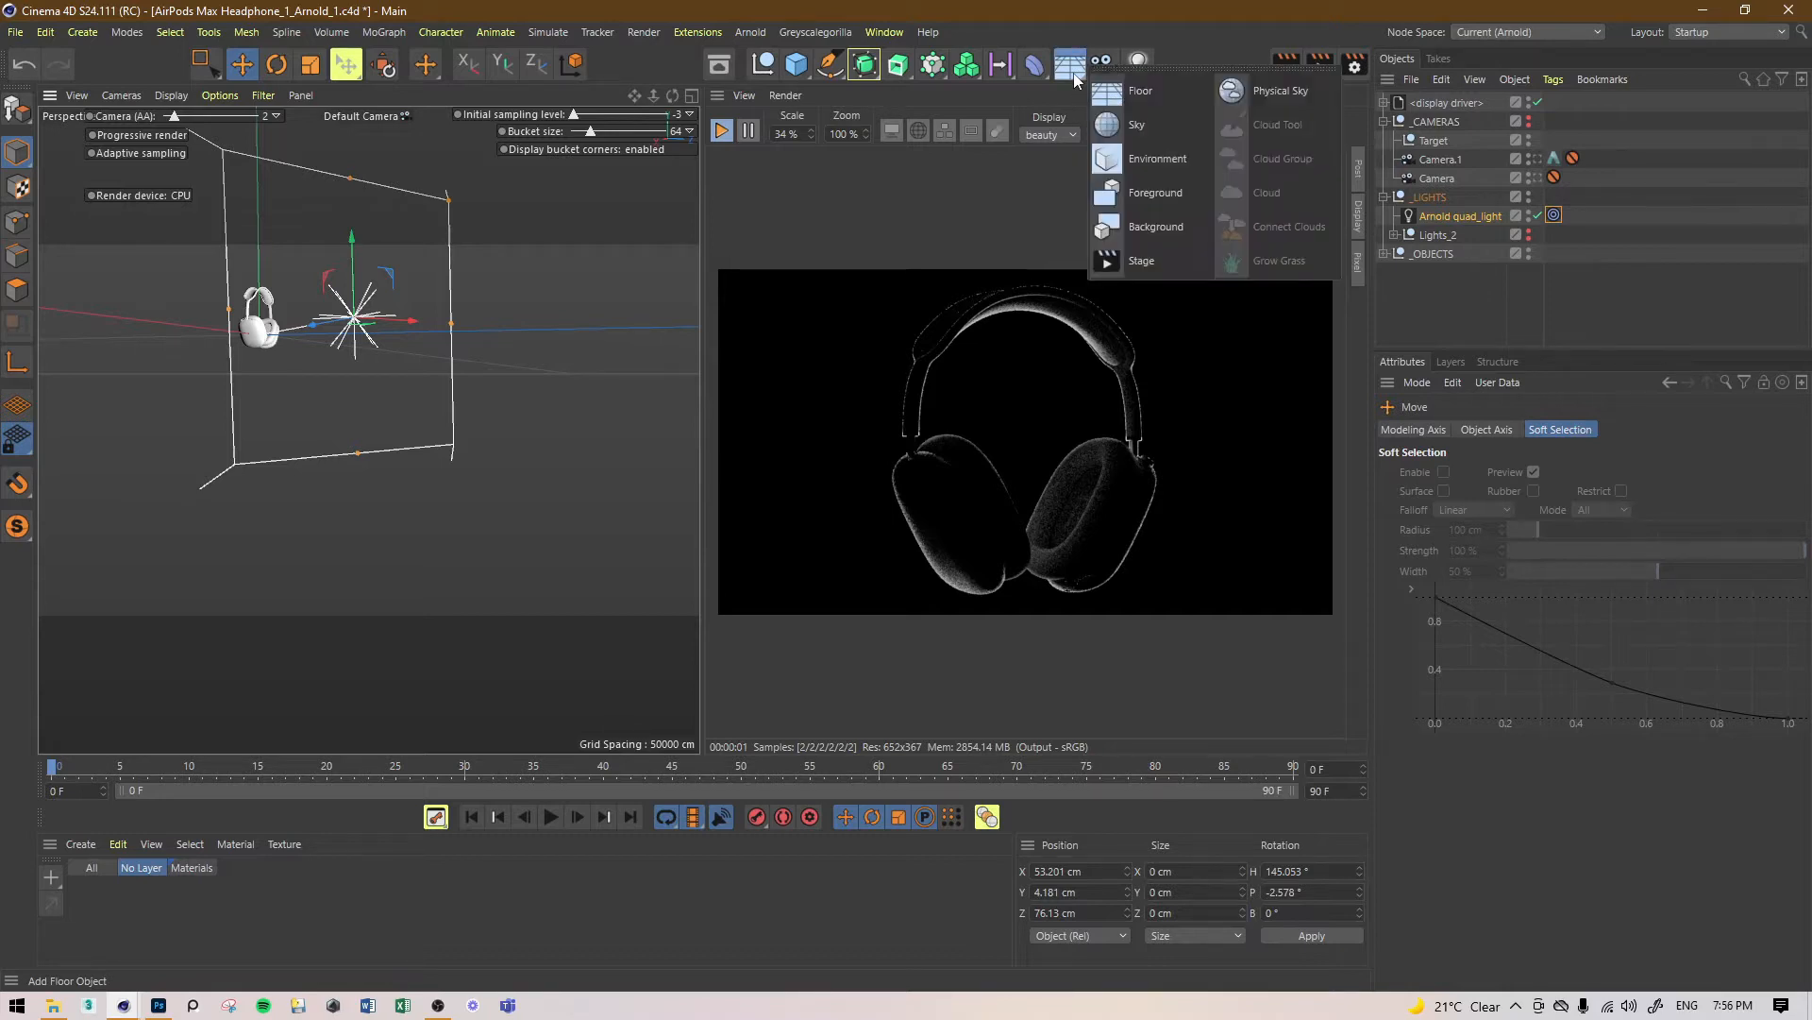
left_click(1142, 226)
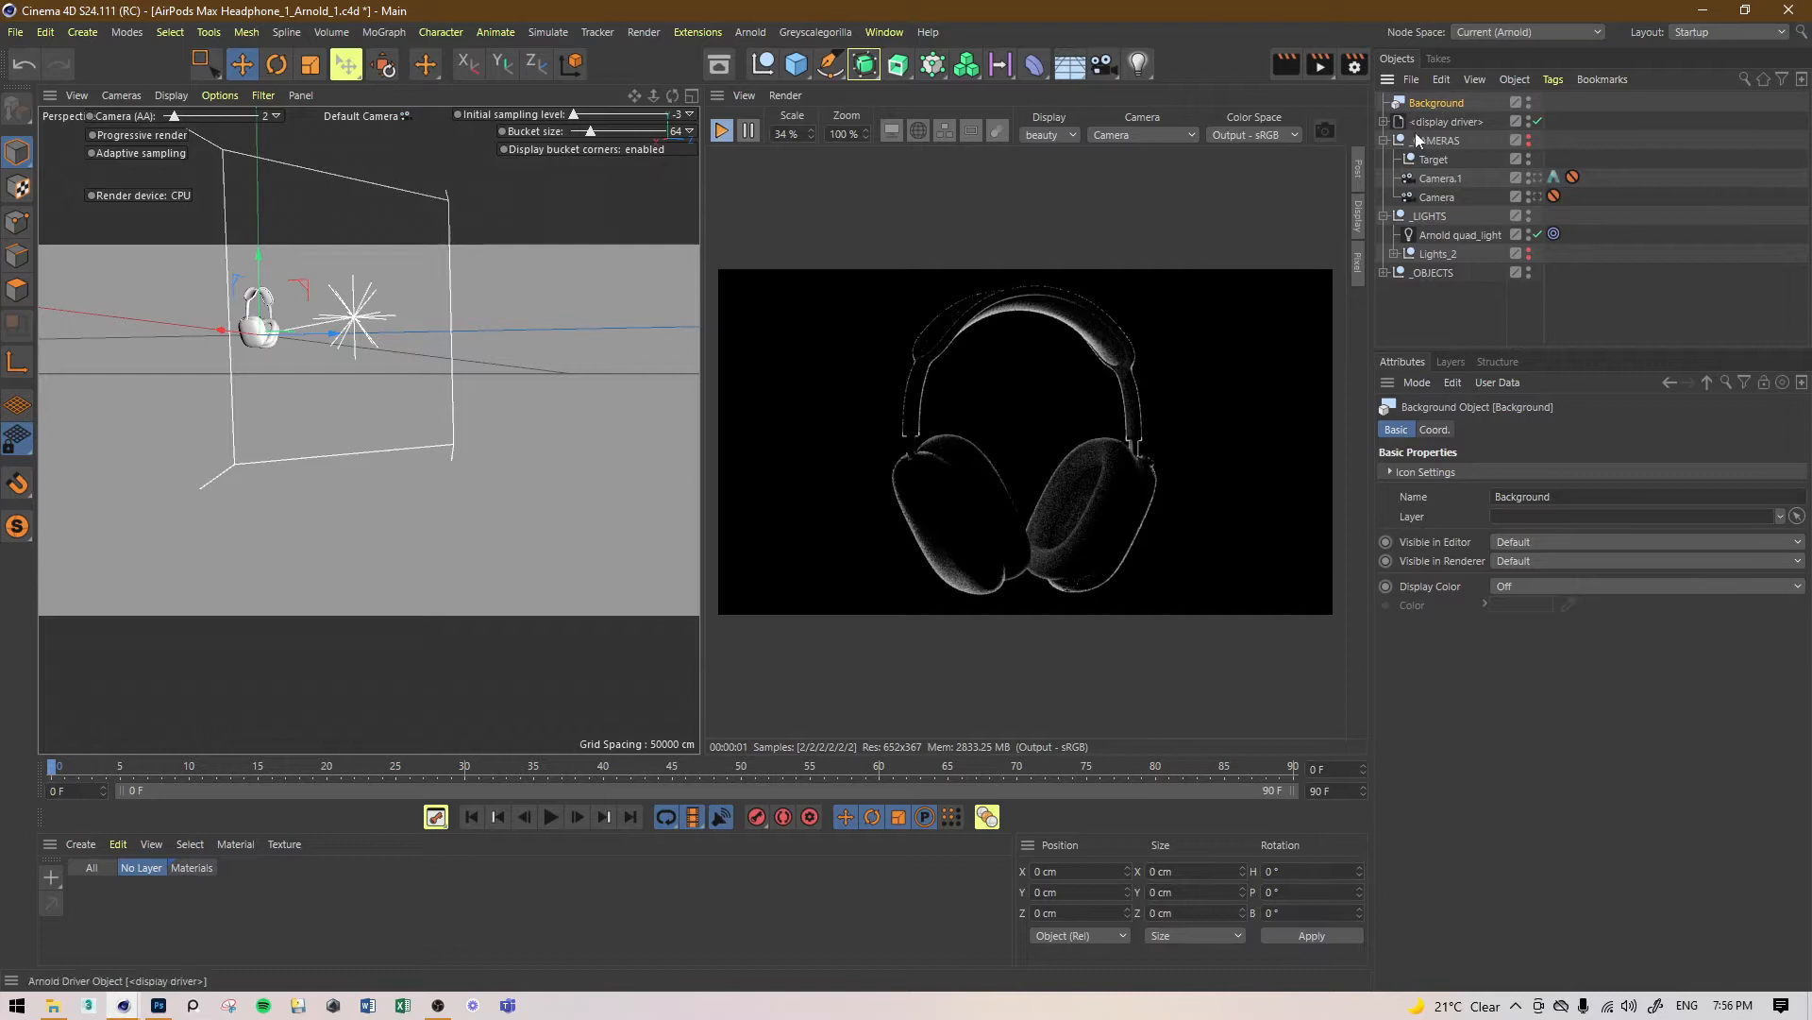
left_click(119, 892)
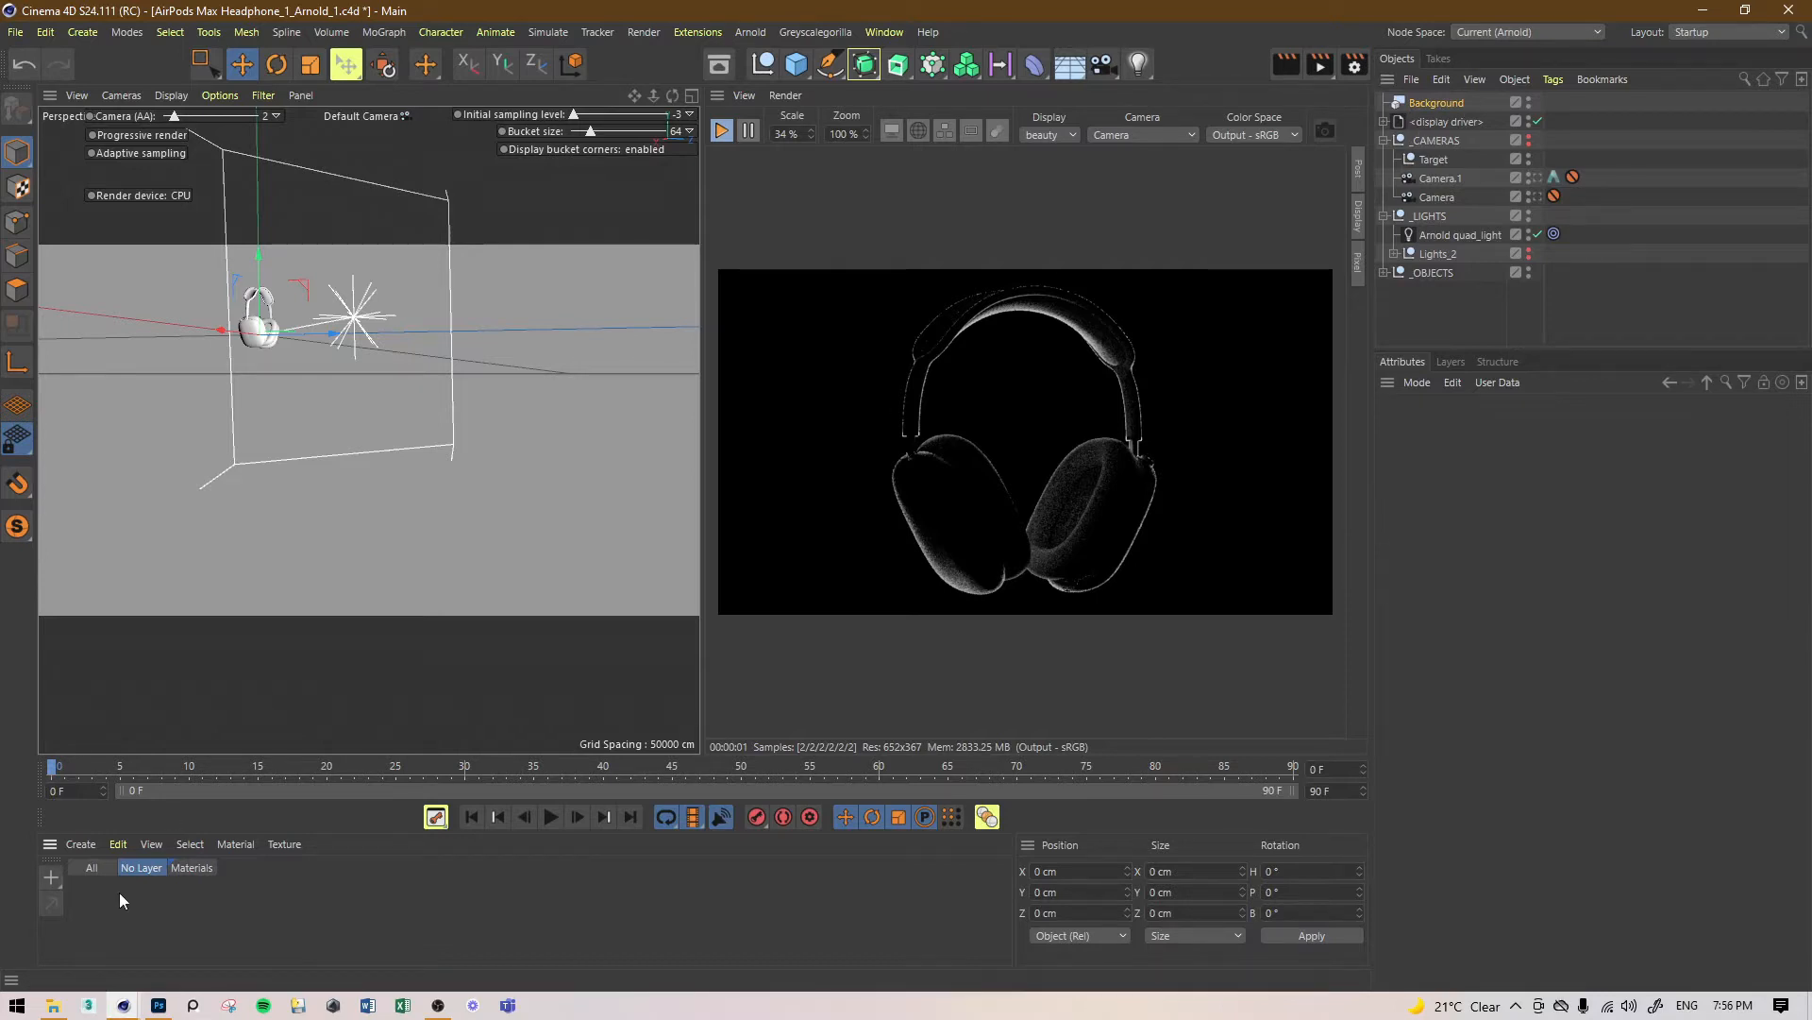
right_click(119, 892)
left_click(119, 892)
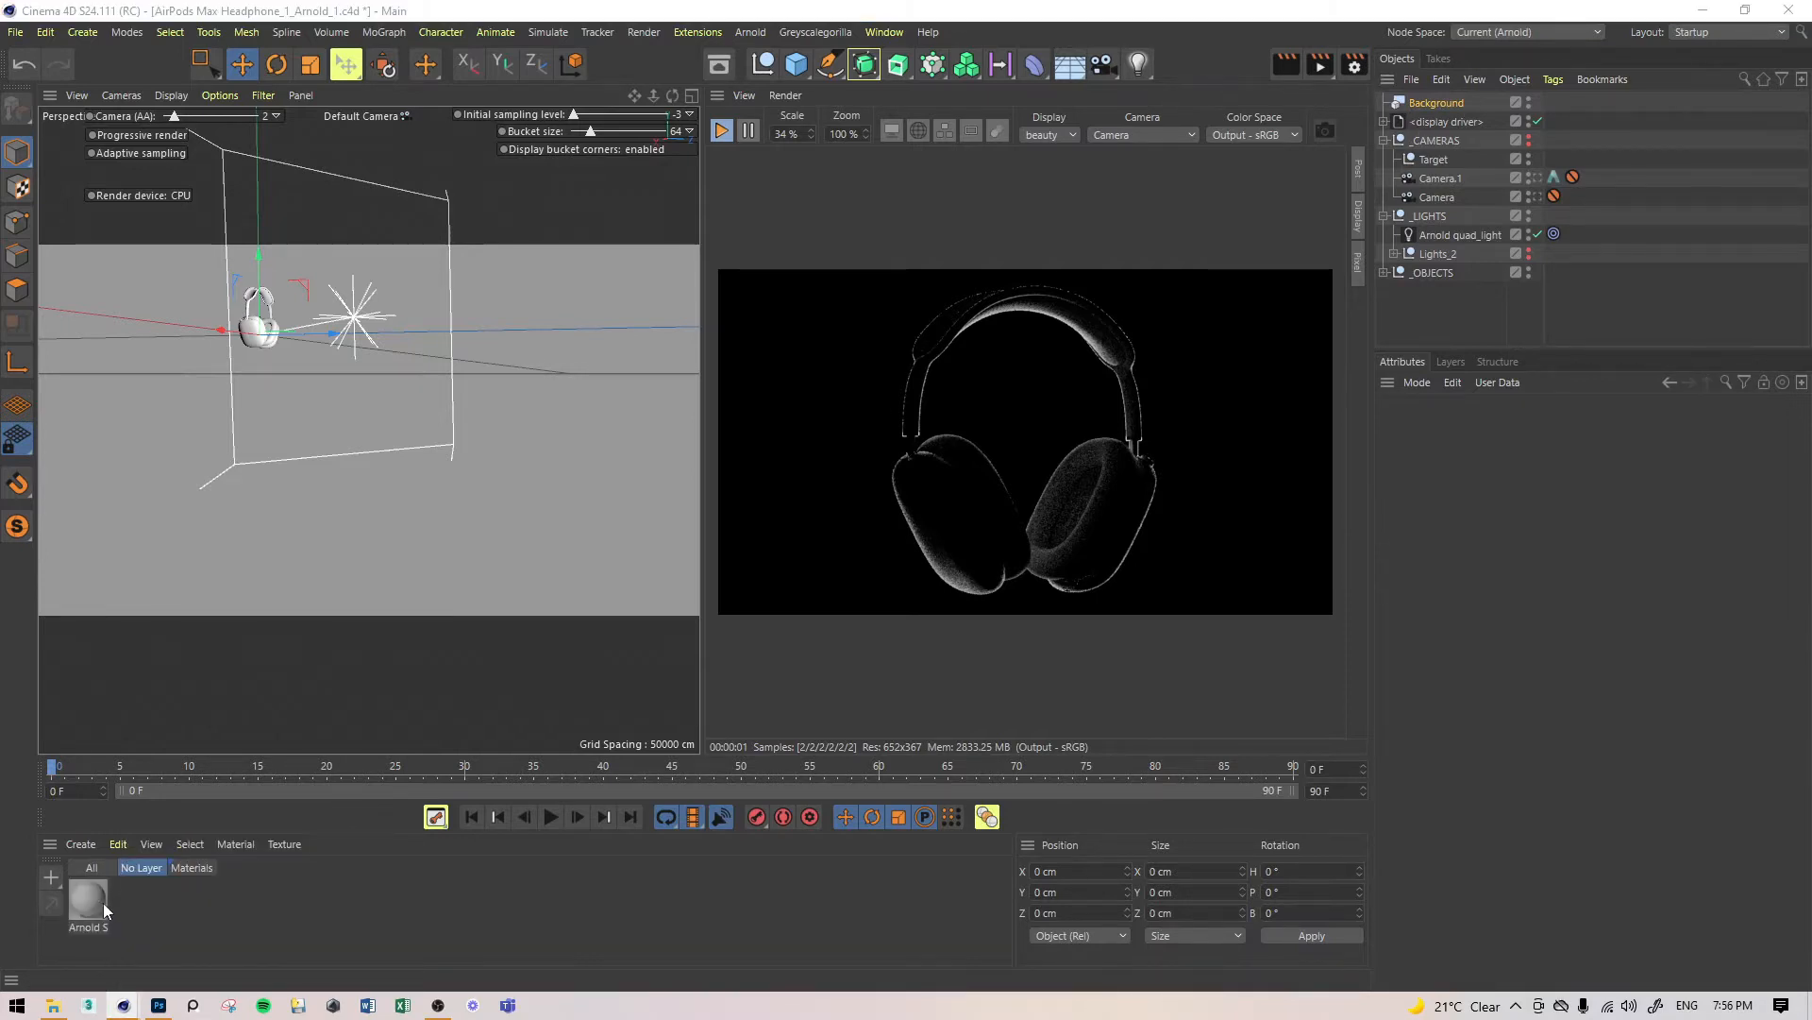
Step: Open the new material's shader network, add a flat shader and connect its output to the Arnold Shader input
left_click(1433, 102)
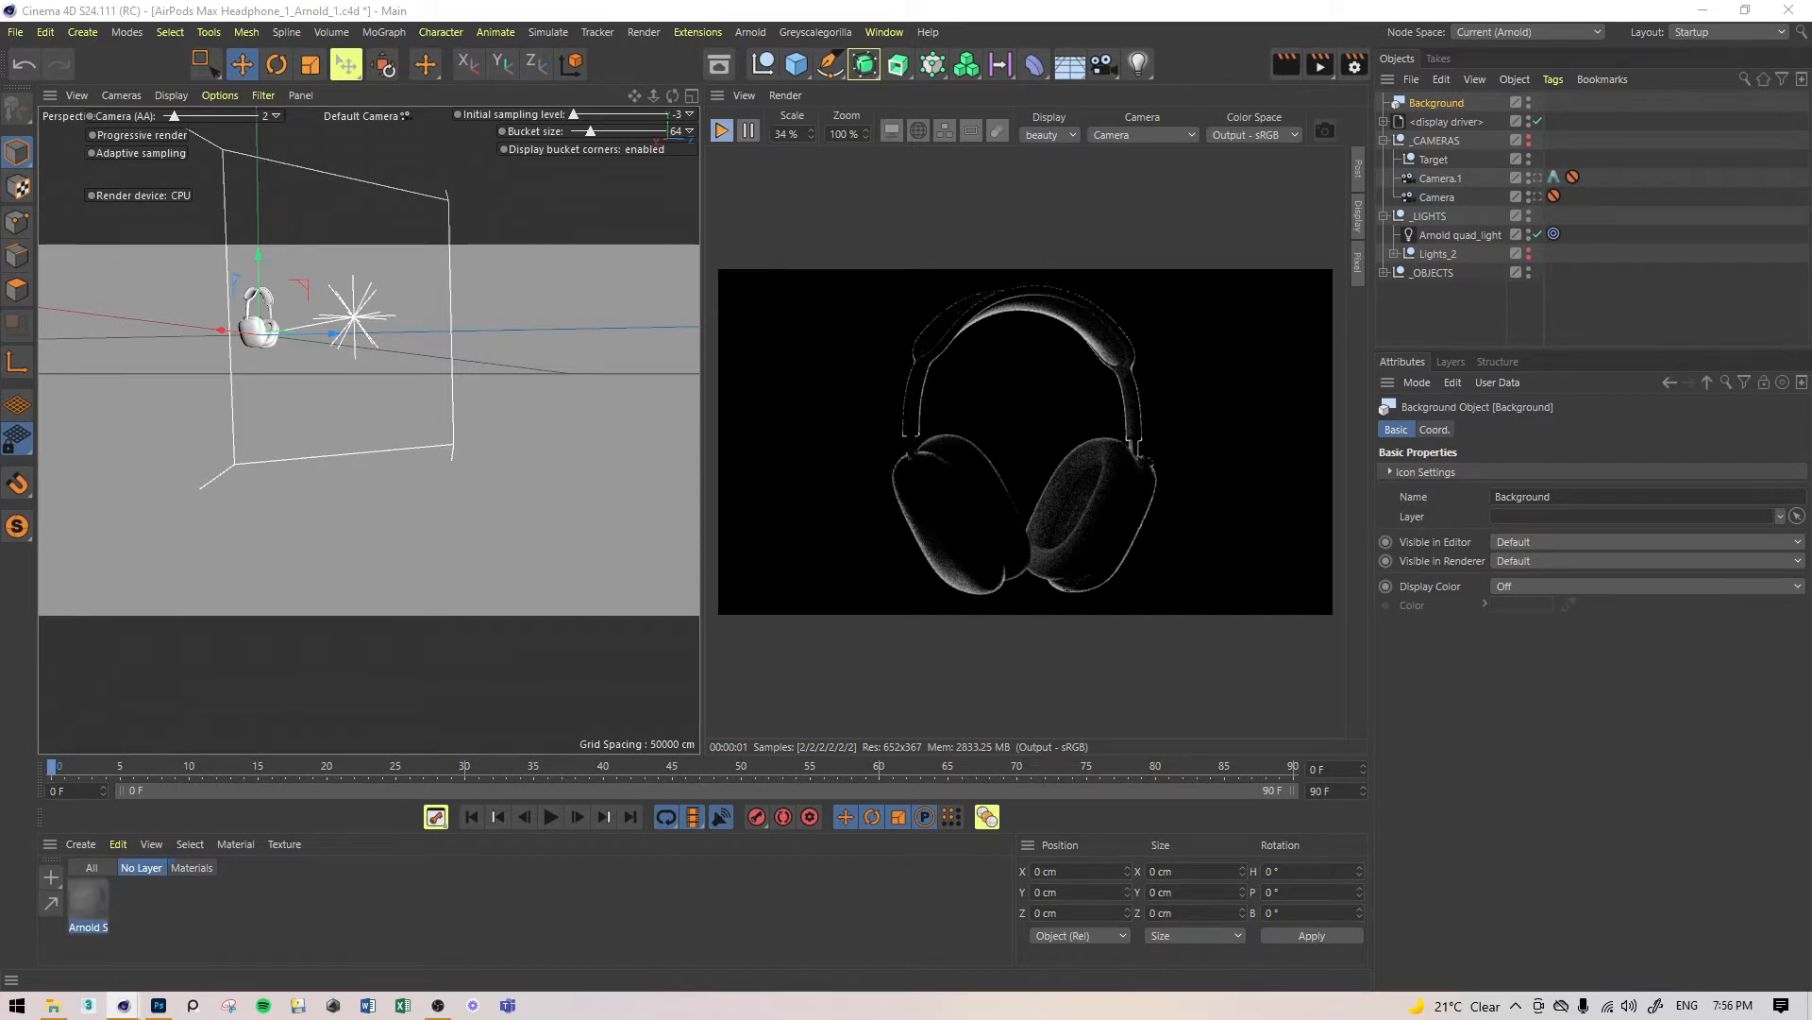
left_click_drag(0, 121, 354, 117)
left_click_drag(670, 705, 701, 747)
key("BackSpace")
key("BackSpace")
key("BackSpace")
type("fla")
left_click_drag(99, 259, 422, 317)
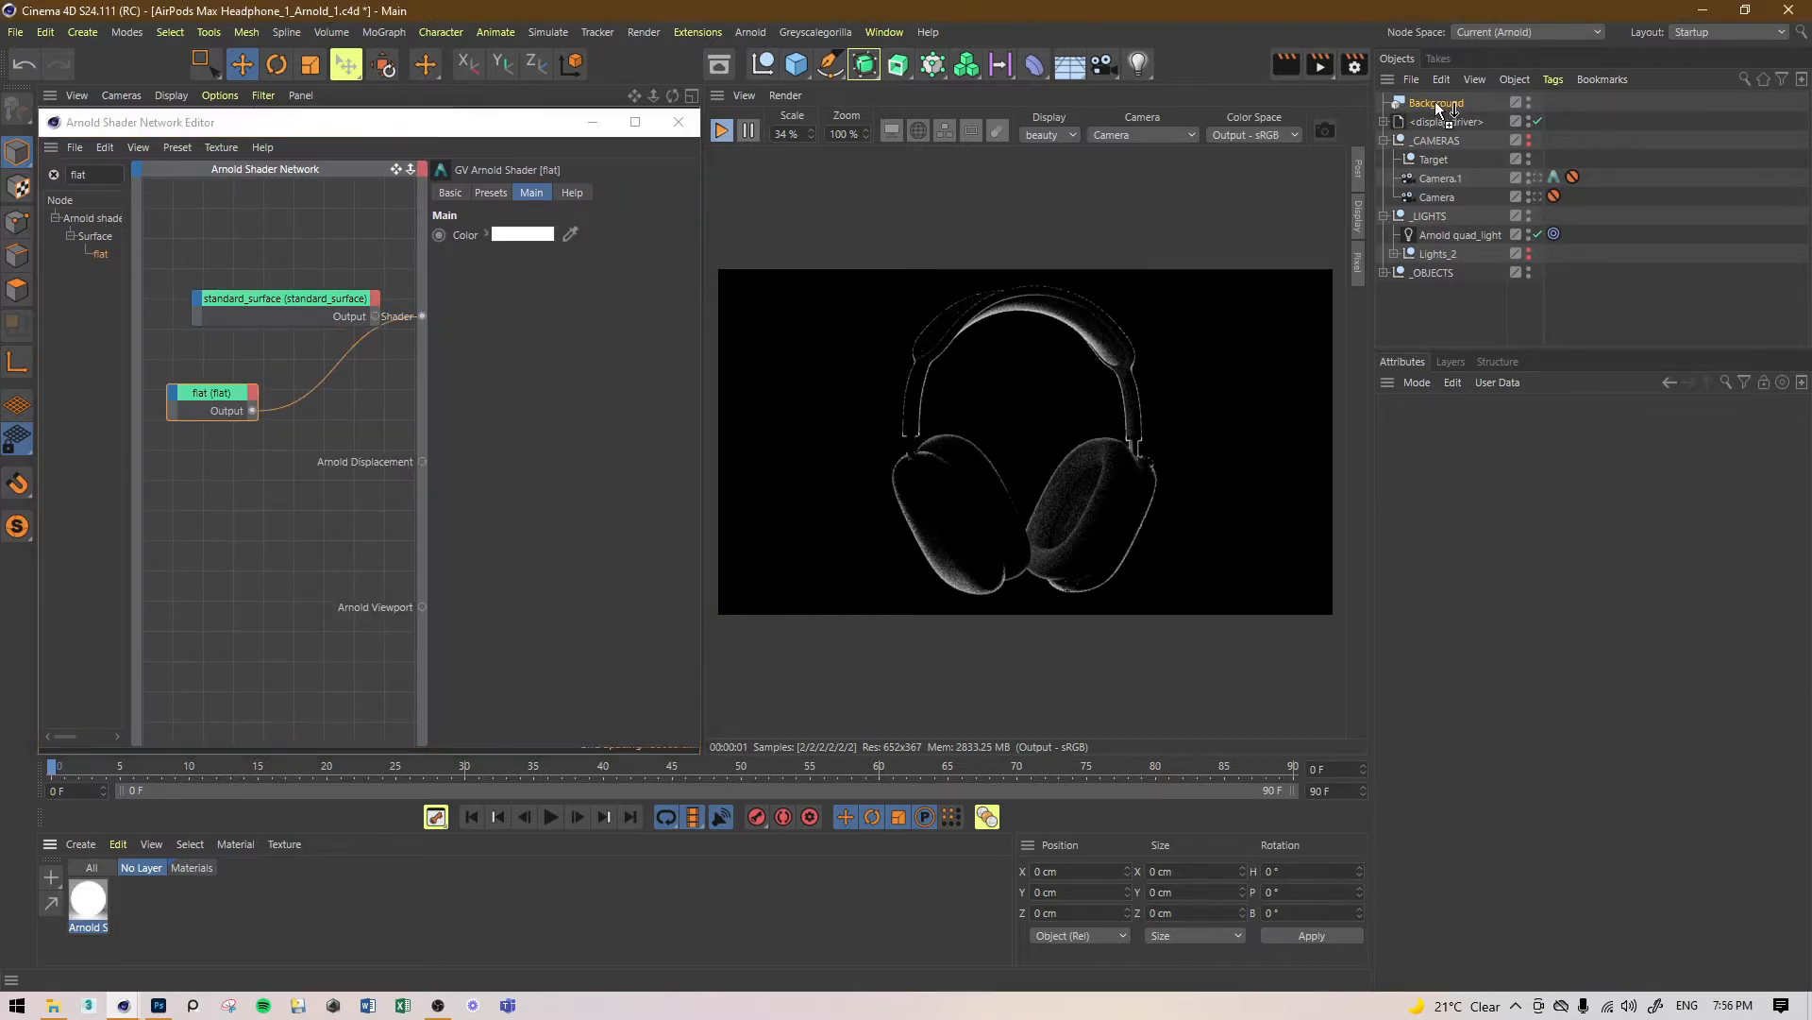
Step: Apply the flat material to the Background object, keeping the shader's color white
left_click_drag(1431, 100, 1436, 102)
left_click(523, 234)
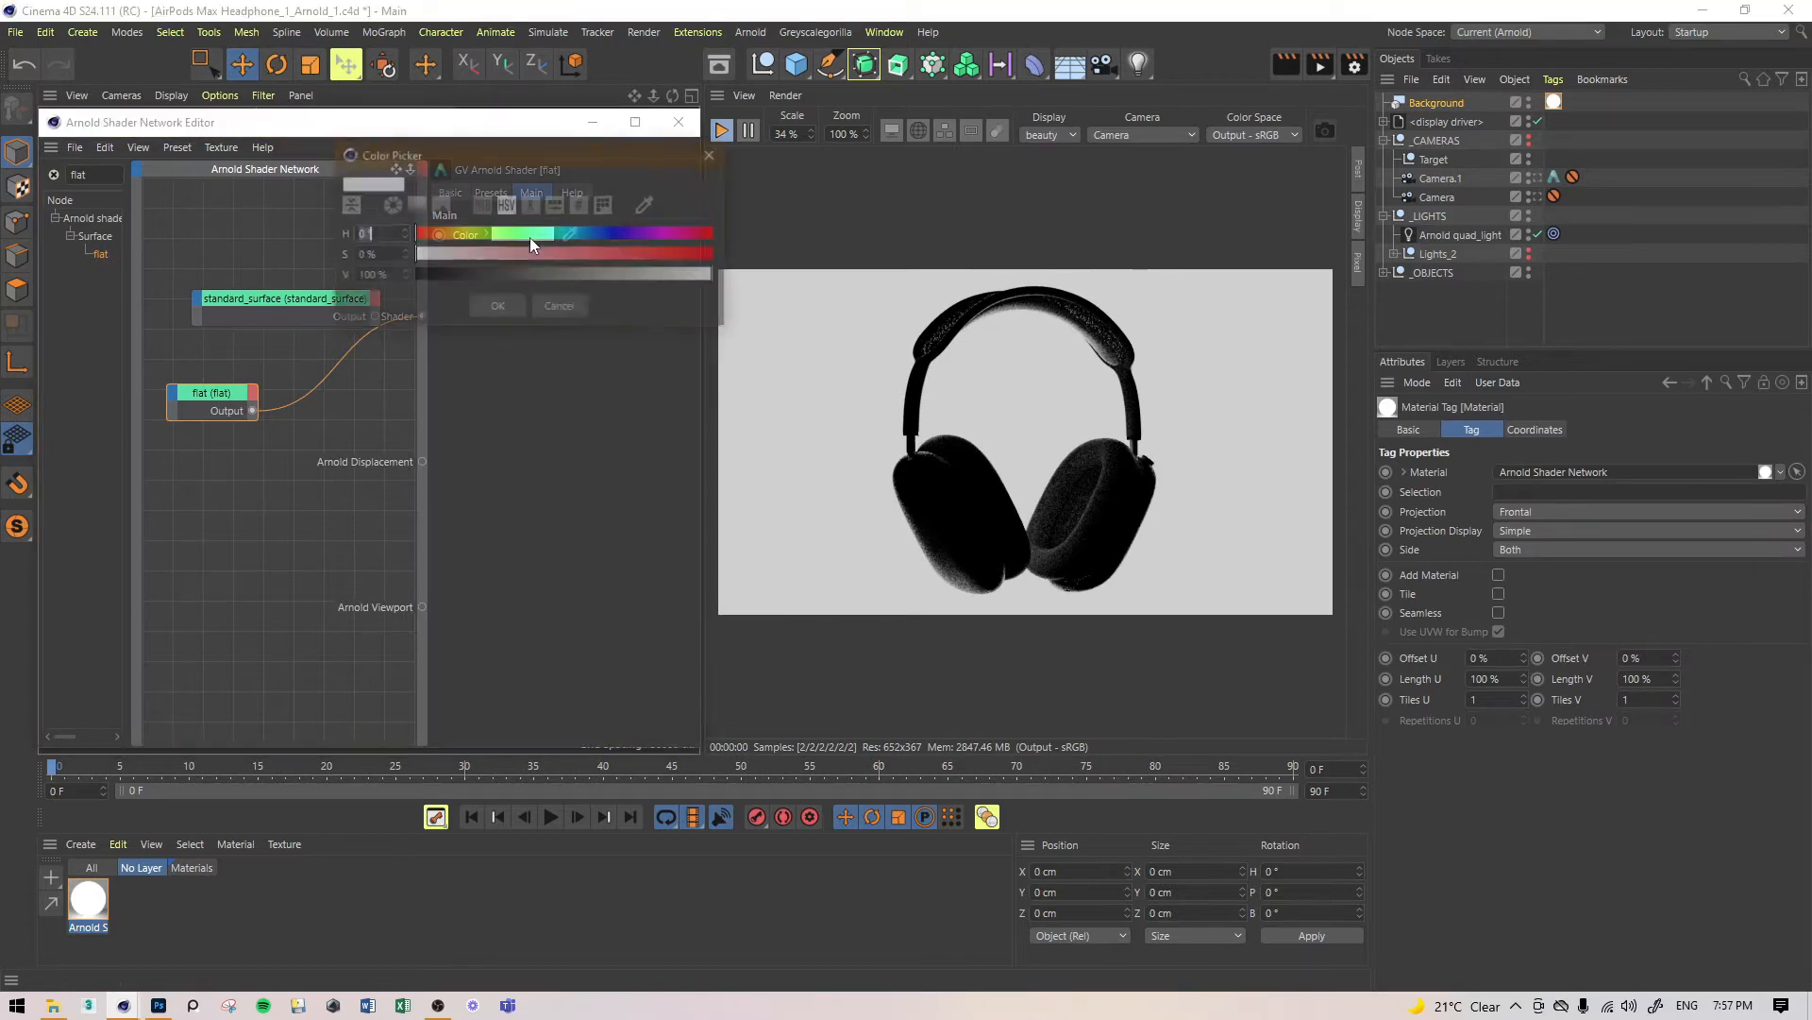
left_click(501, 307)
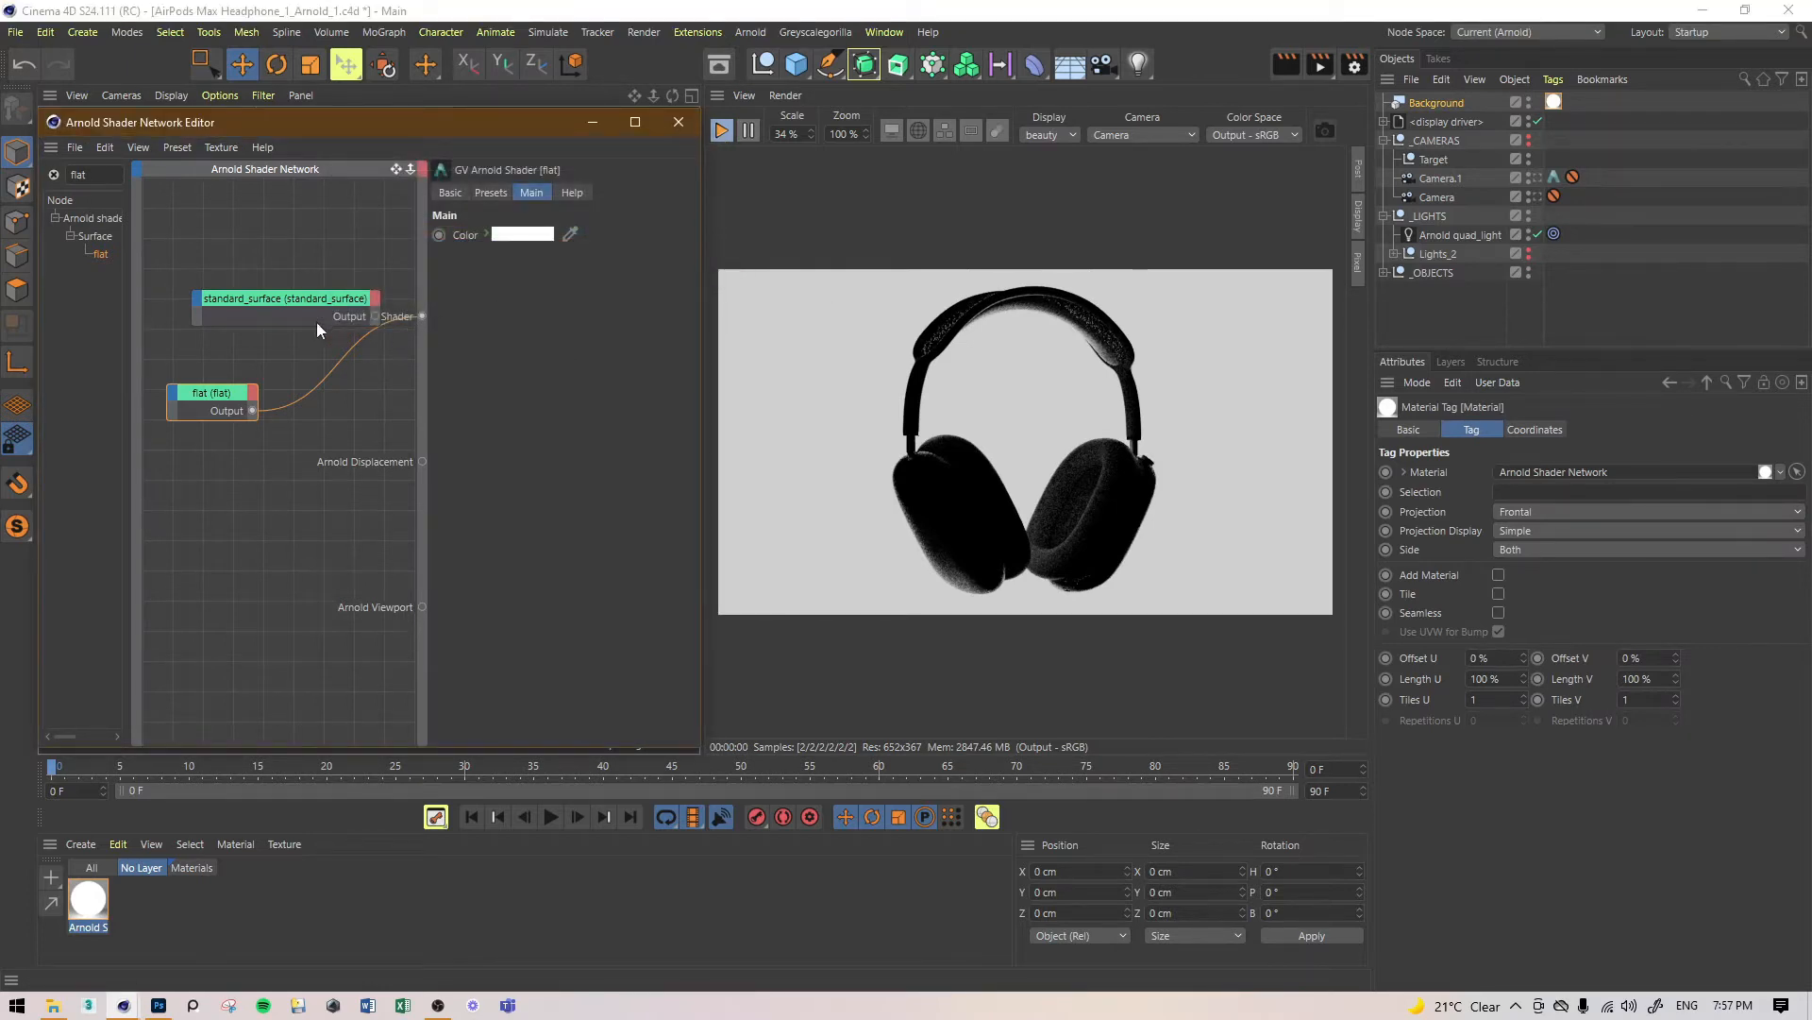
Step: Delete the unused standard_surface node from the material's shader network, put the editor away and save the scene
left_click(298, 303)
key("Delete")
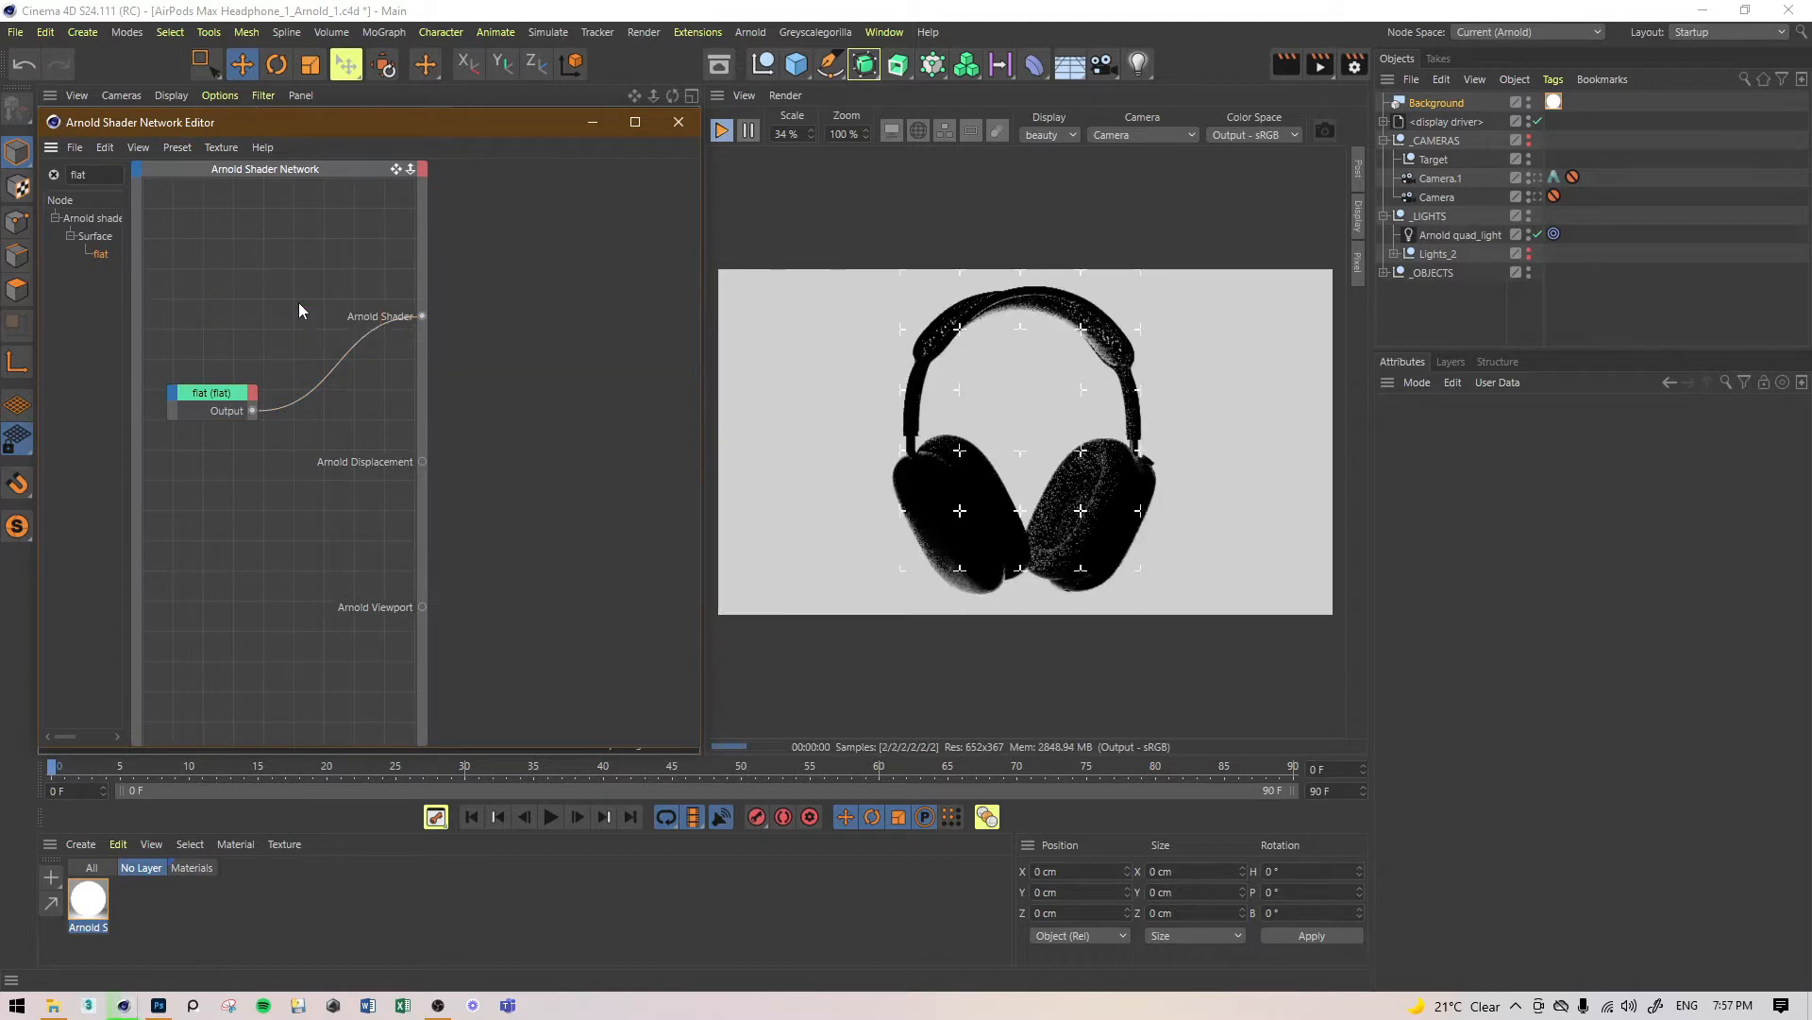
left_click(580, 126)
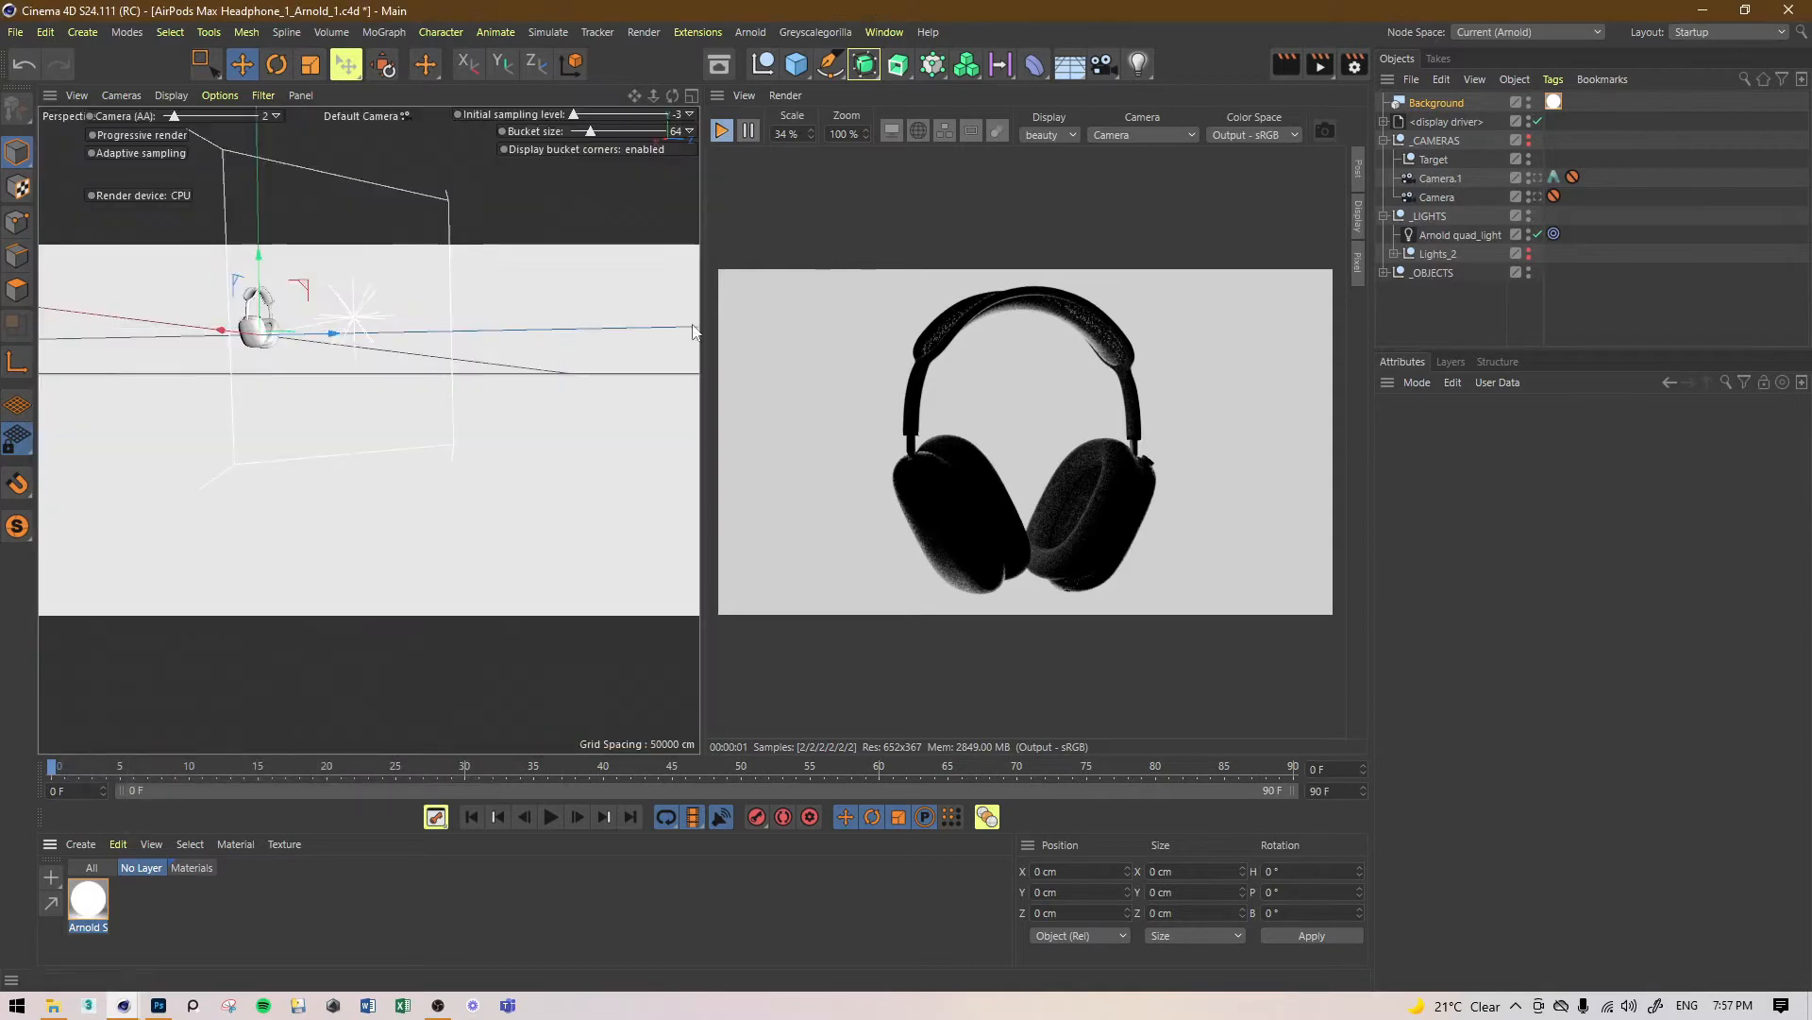
key("ctrl+s")
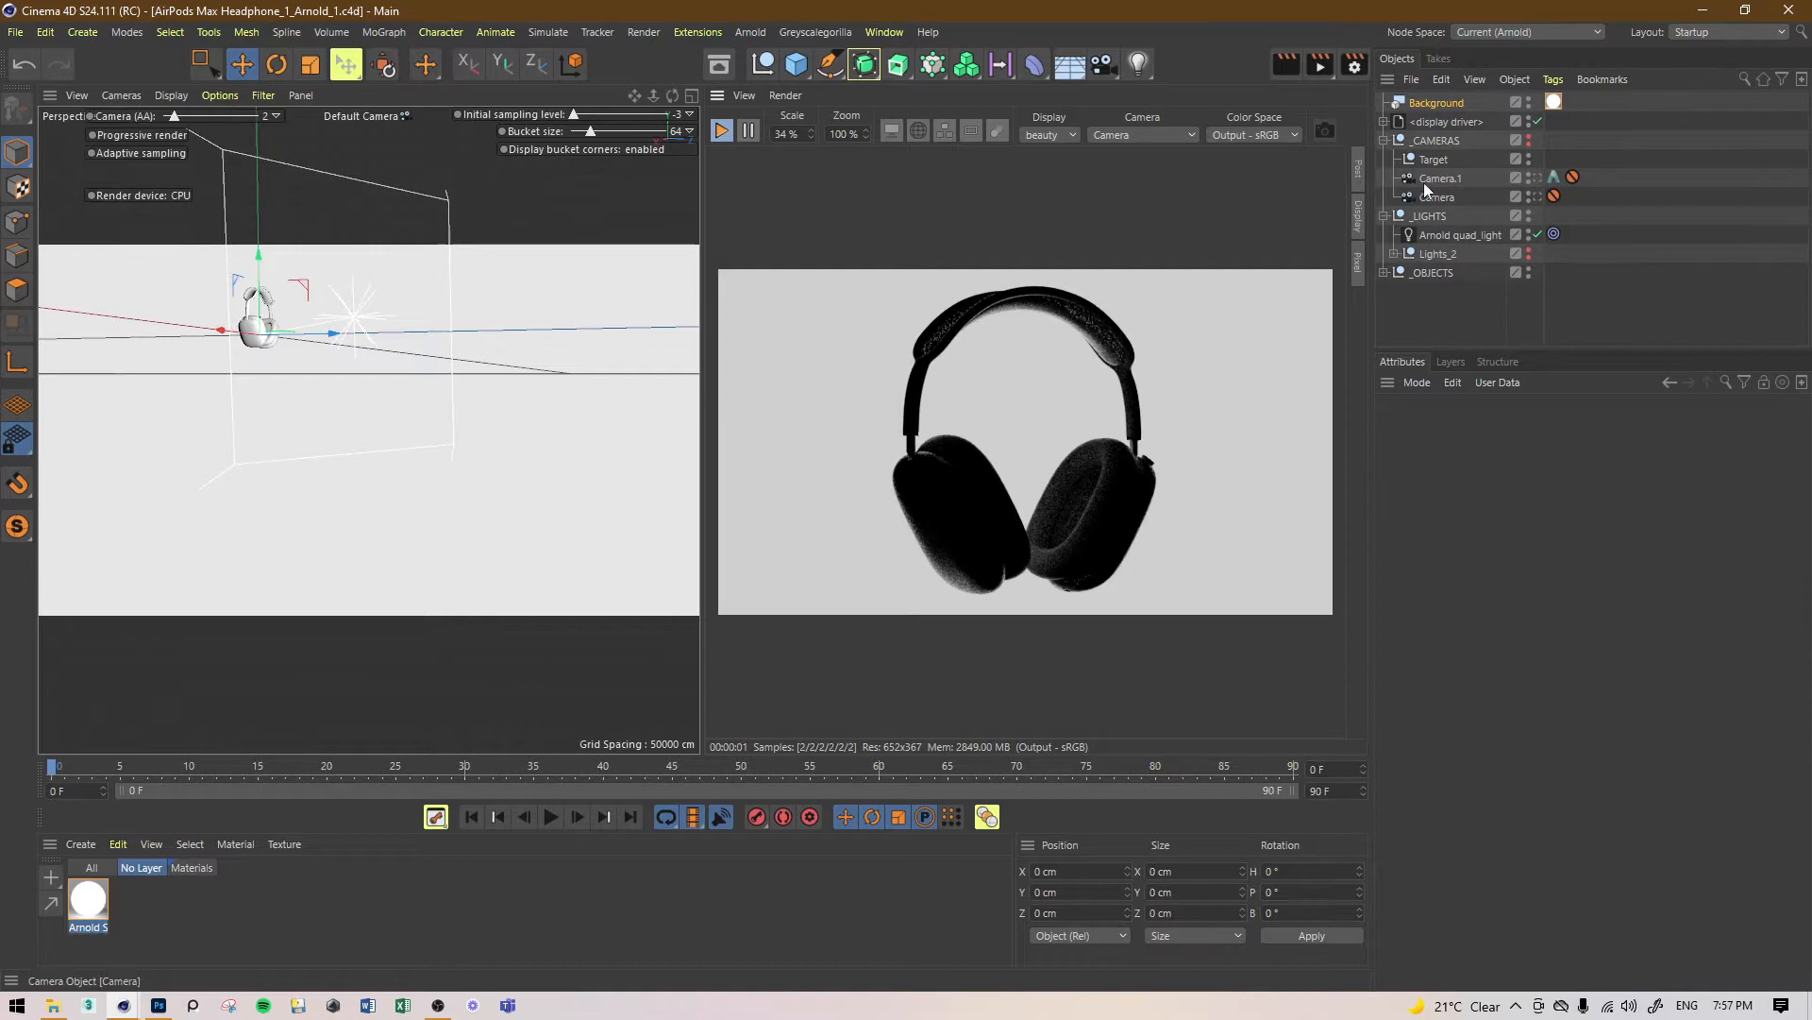
Step: Collapse the camera group and set the Arnold quad light's exposure to about 1.78
left_click(1384, 215)
left_click(1384, 140)
left_click(1449, 104)
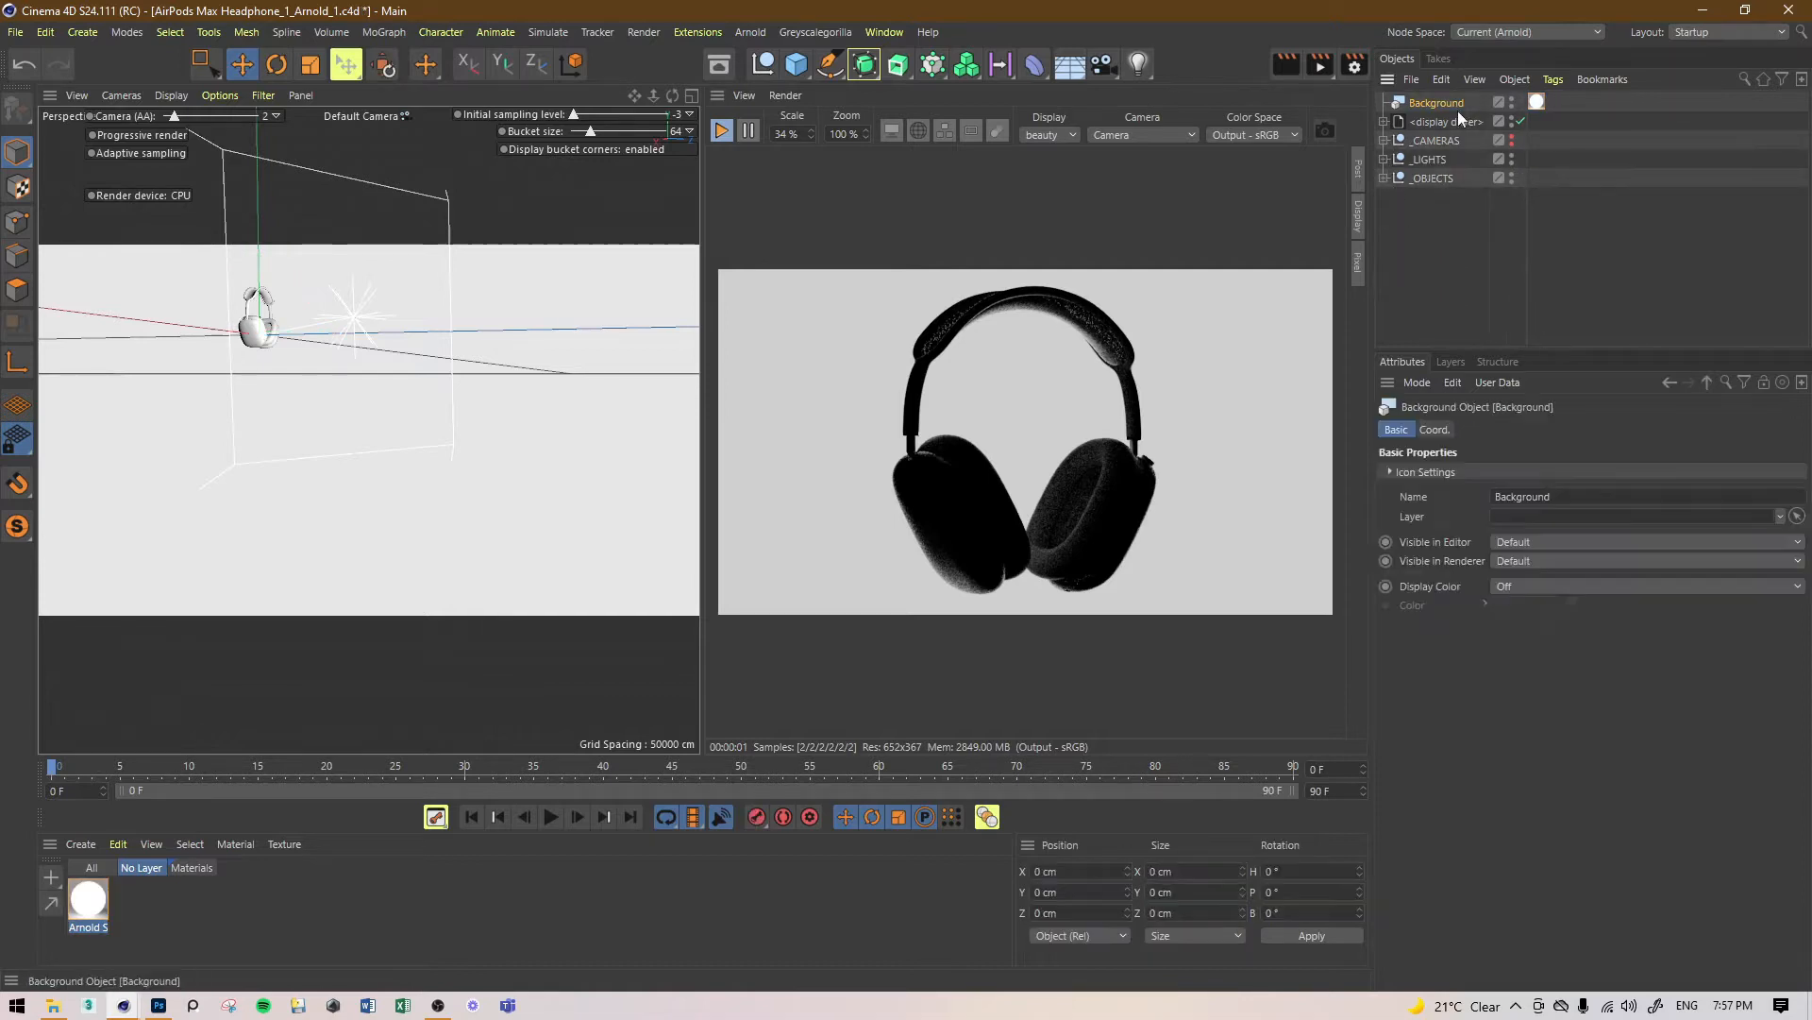
left_click(1384, 159)
left_click(1437, 181)
left_click_drag(1685, 513, 1726, 513)
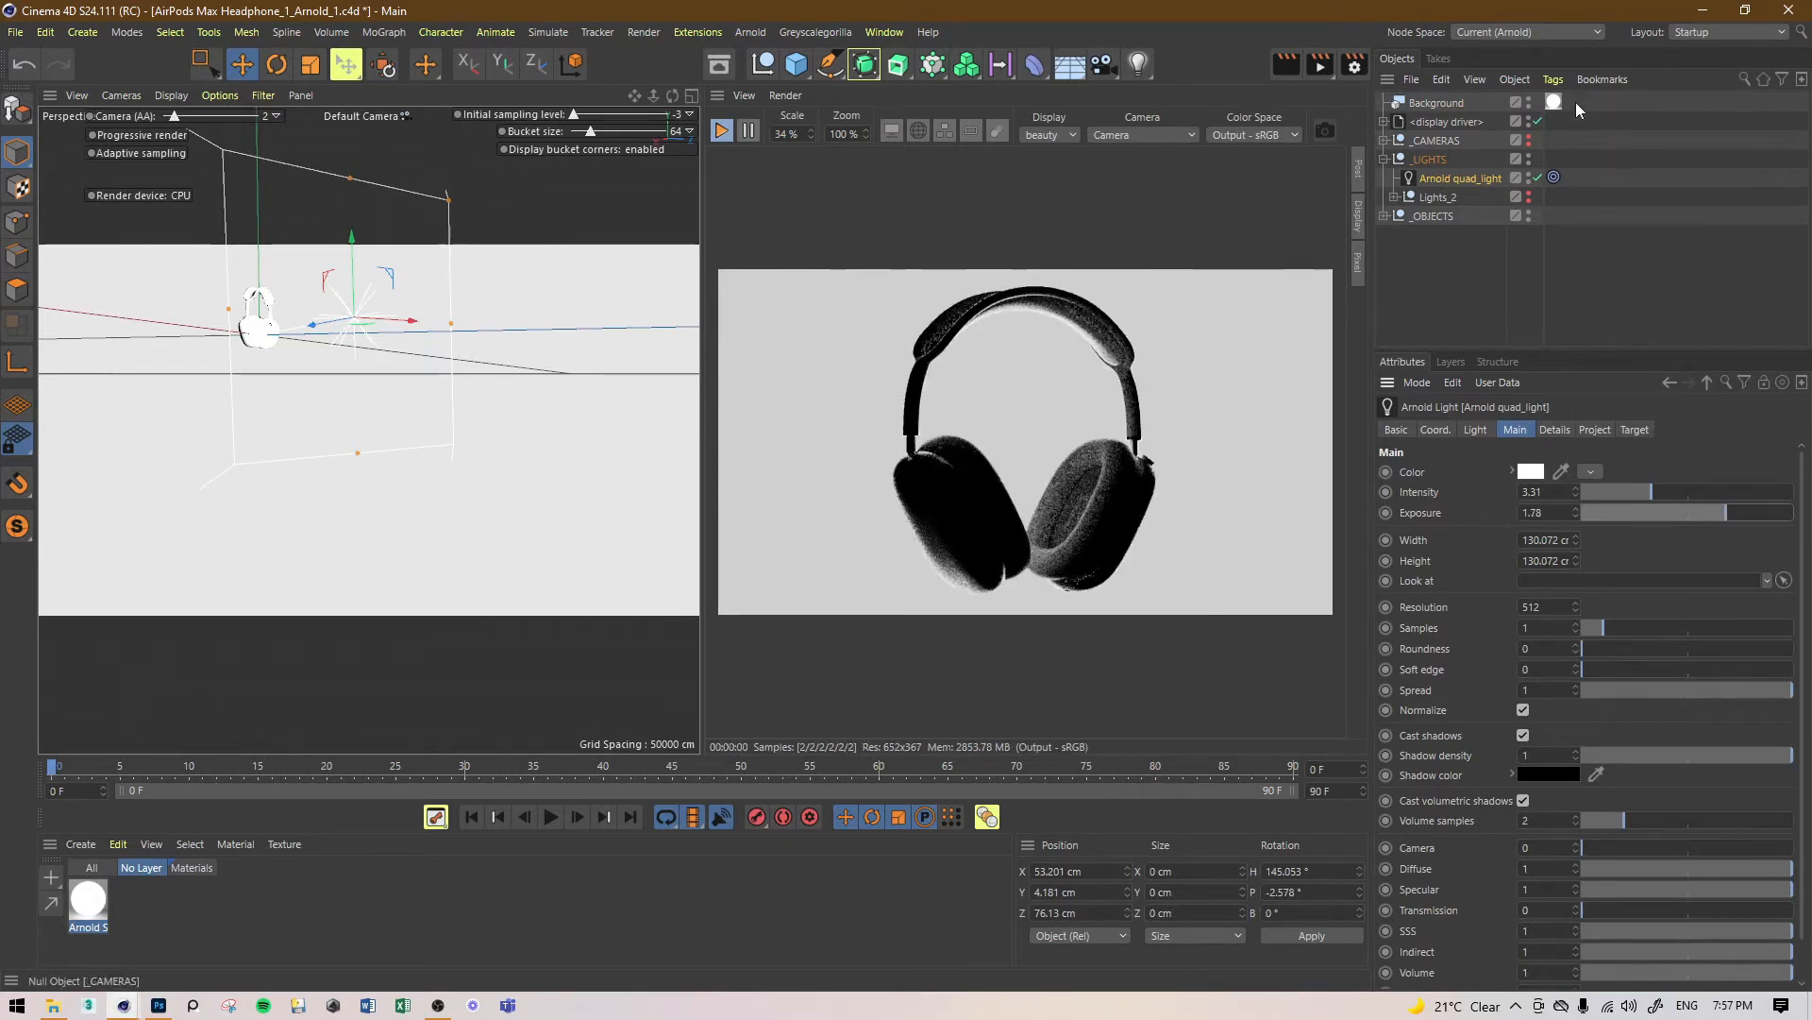
Step: Hide and reshow the Background to check the rim light, and set the quad light's samples to 2
left_click(1527, 107)
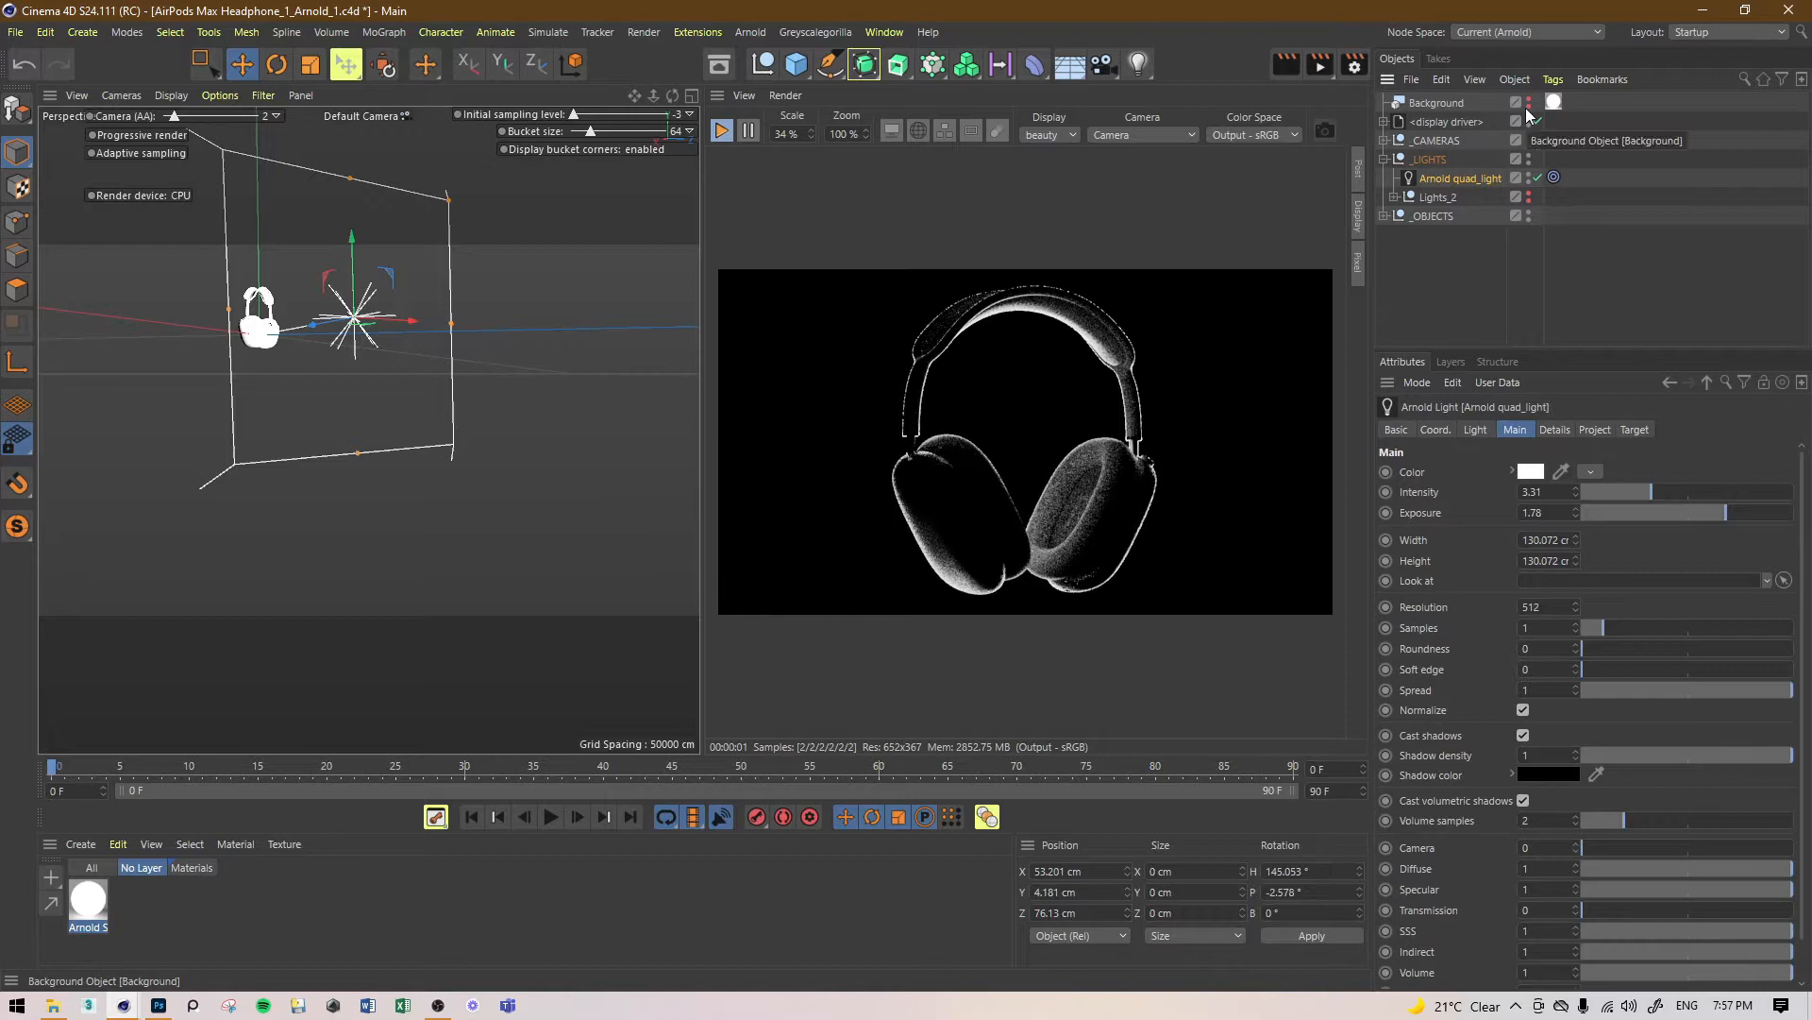
left_click(1528, 108)
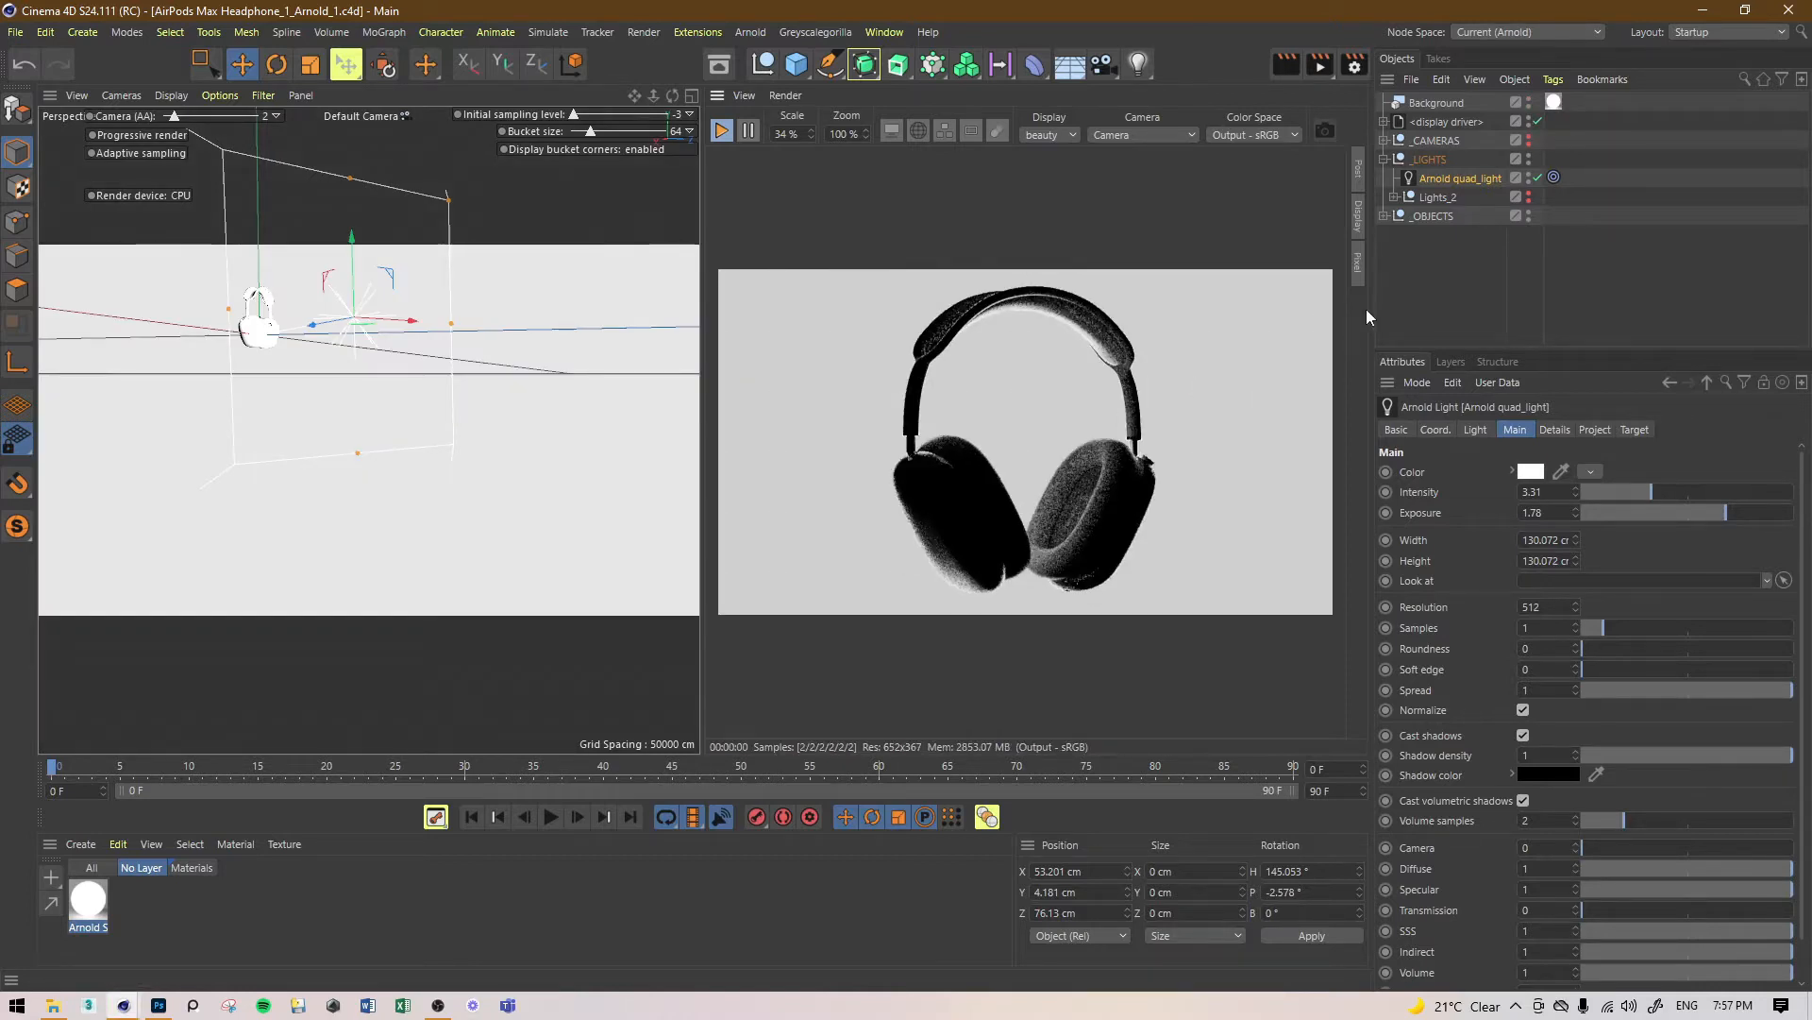
left_click_drag(174, 117, 174, 118)
left_click(1574, 624)
Step: Duplicate the quad light, place the copy high in front at about X -94, Y 96, Z -89 cm and save
left_click(1463, 180)
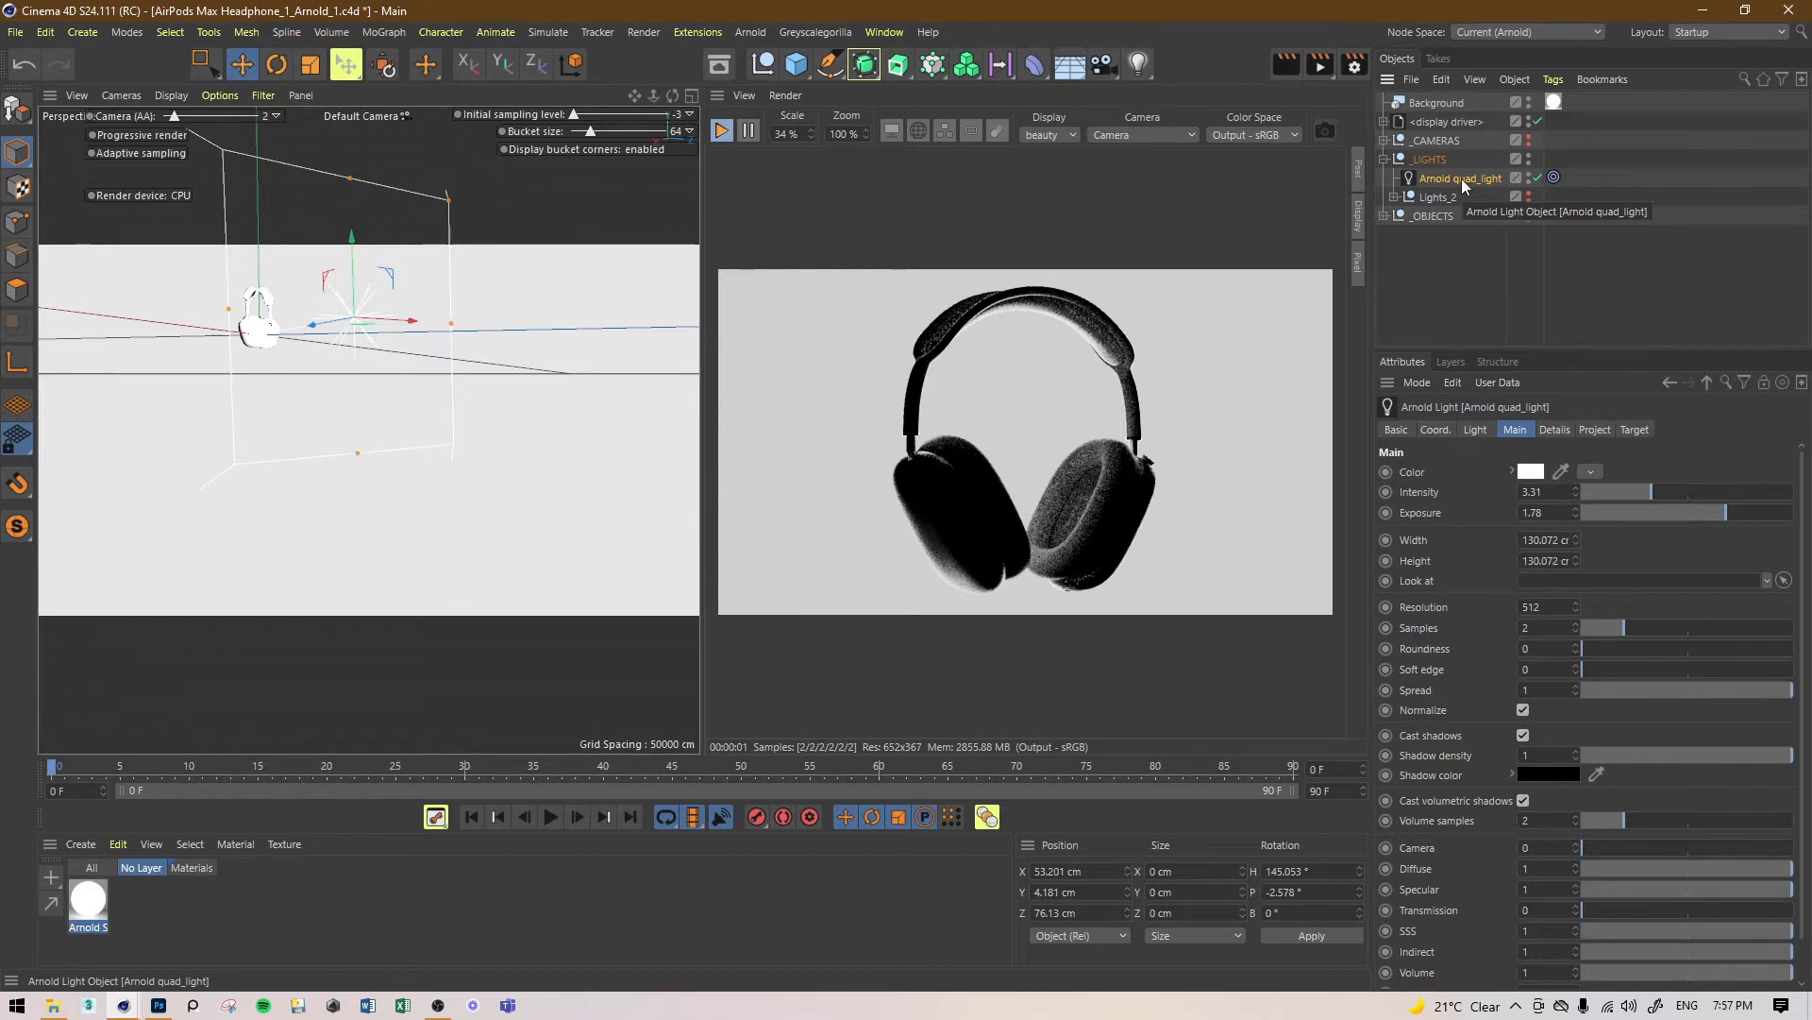
left_click_drag(453, 373, 532, 492, "alt")
left_click_drag(462, 413, 243, 245, "alt")
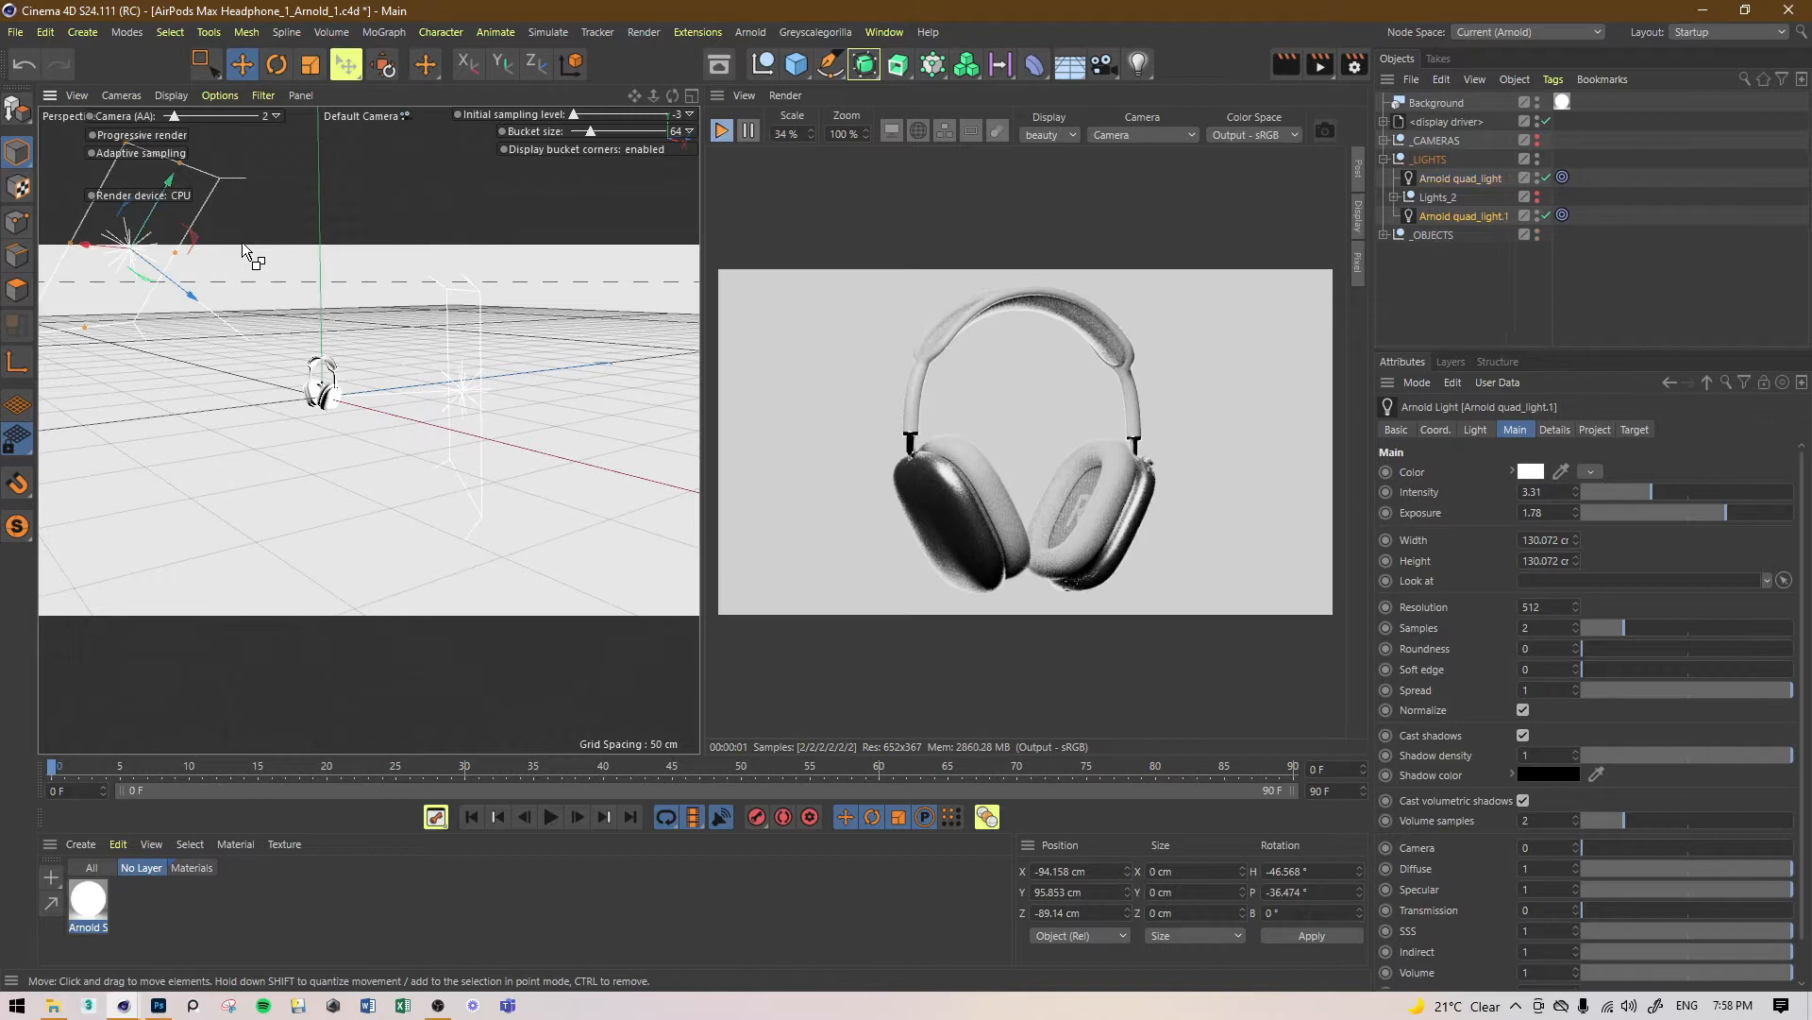
key("ctrl+s")
Step: Move the duplicated quad light above the headphones to about X -19, Y 134, Z -37 cm and widen it to about 241 cm
left_click_drag(242, 247, 567, 333, "alt")
left_click_drag(412, 243, 459, 208)
middle_click_drag(387, 429, 405, 370, "alt")
left_click_drag(405, 372, 467, 261, "alt")
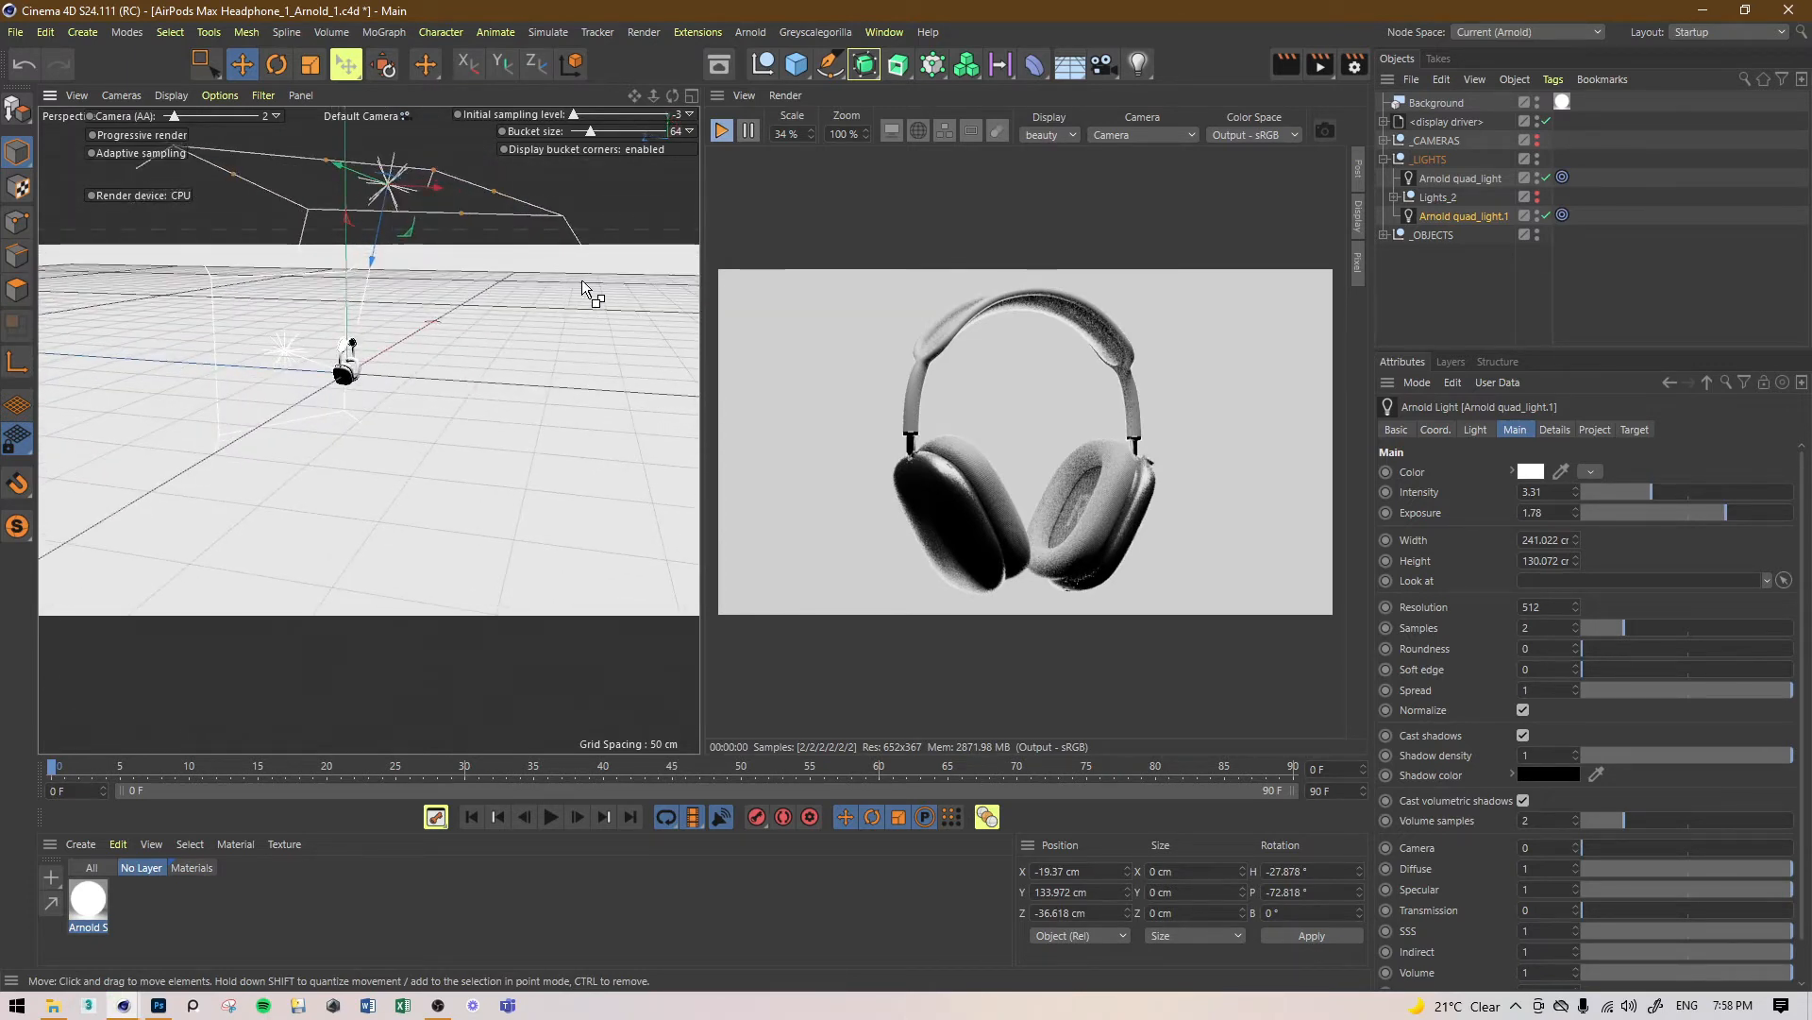
left_click_drag(583, 282, 458, 296, "alt")
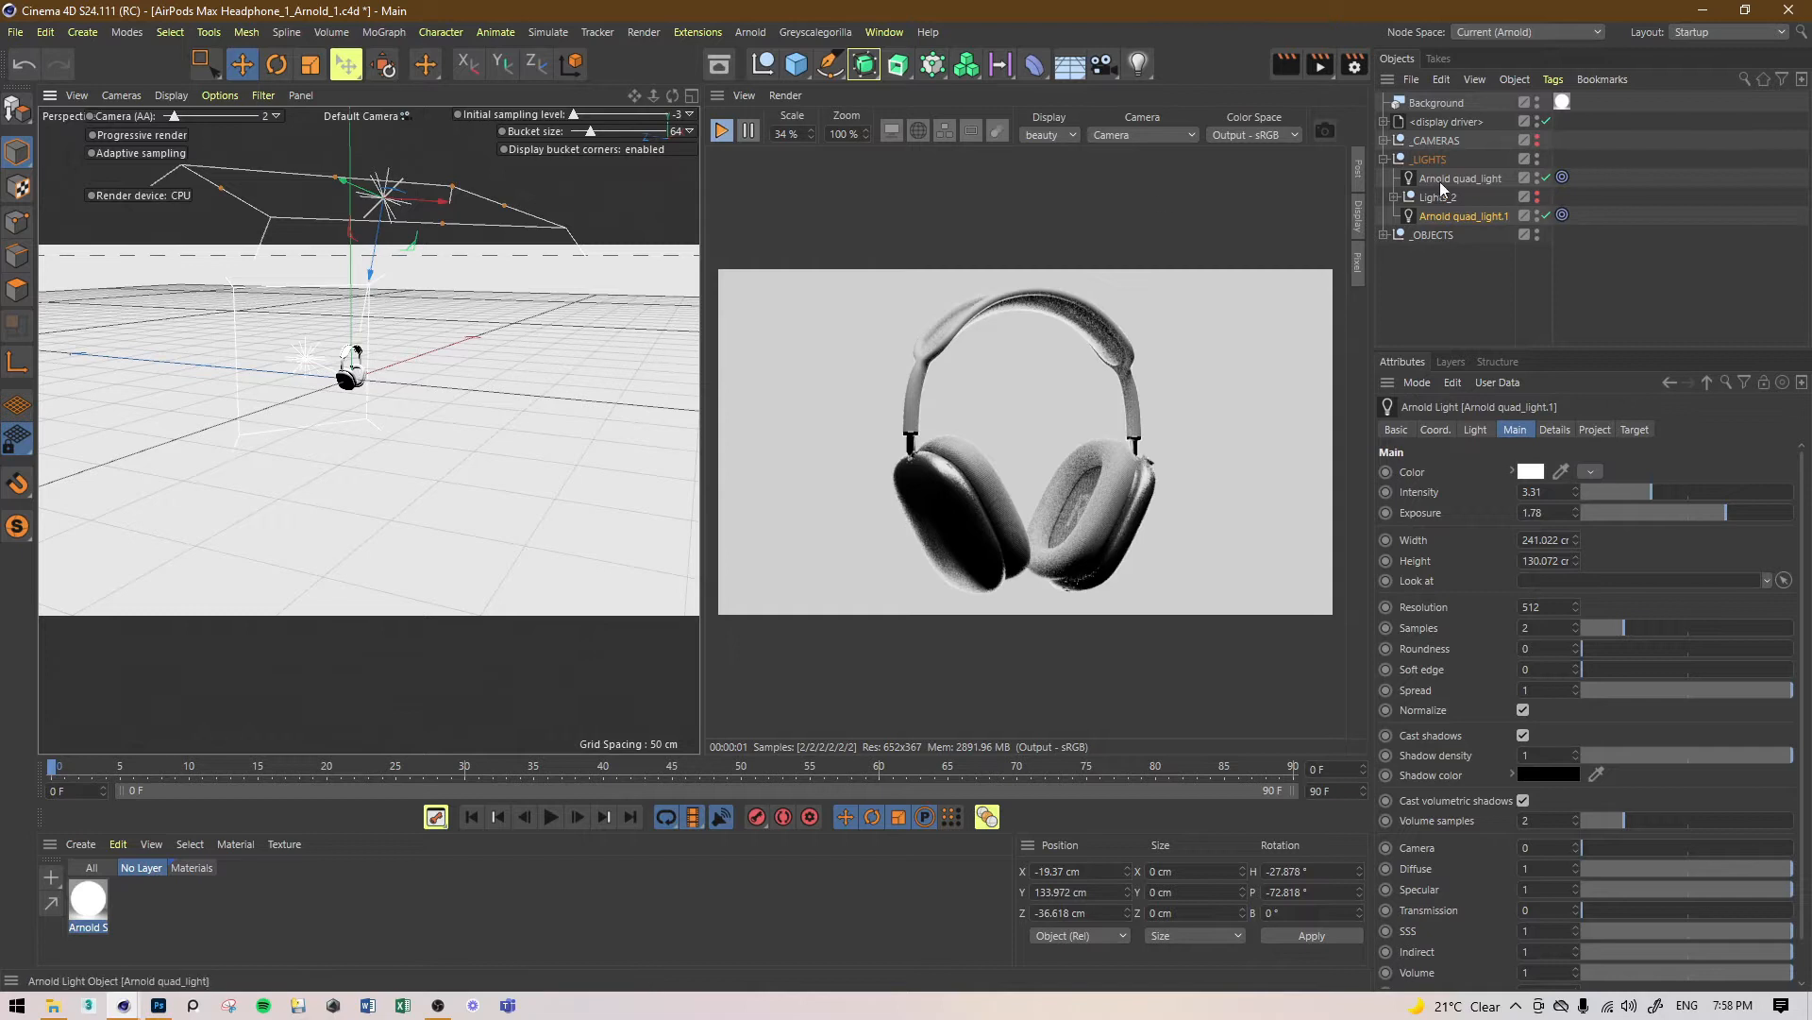
Step: Move the Lights_2 null out of the _LIGHTS group and place the overhead quad light first in the group
left_click_drag(1458, 216, 1432, 270)
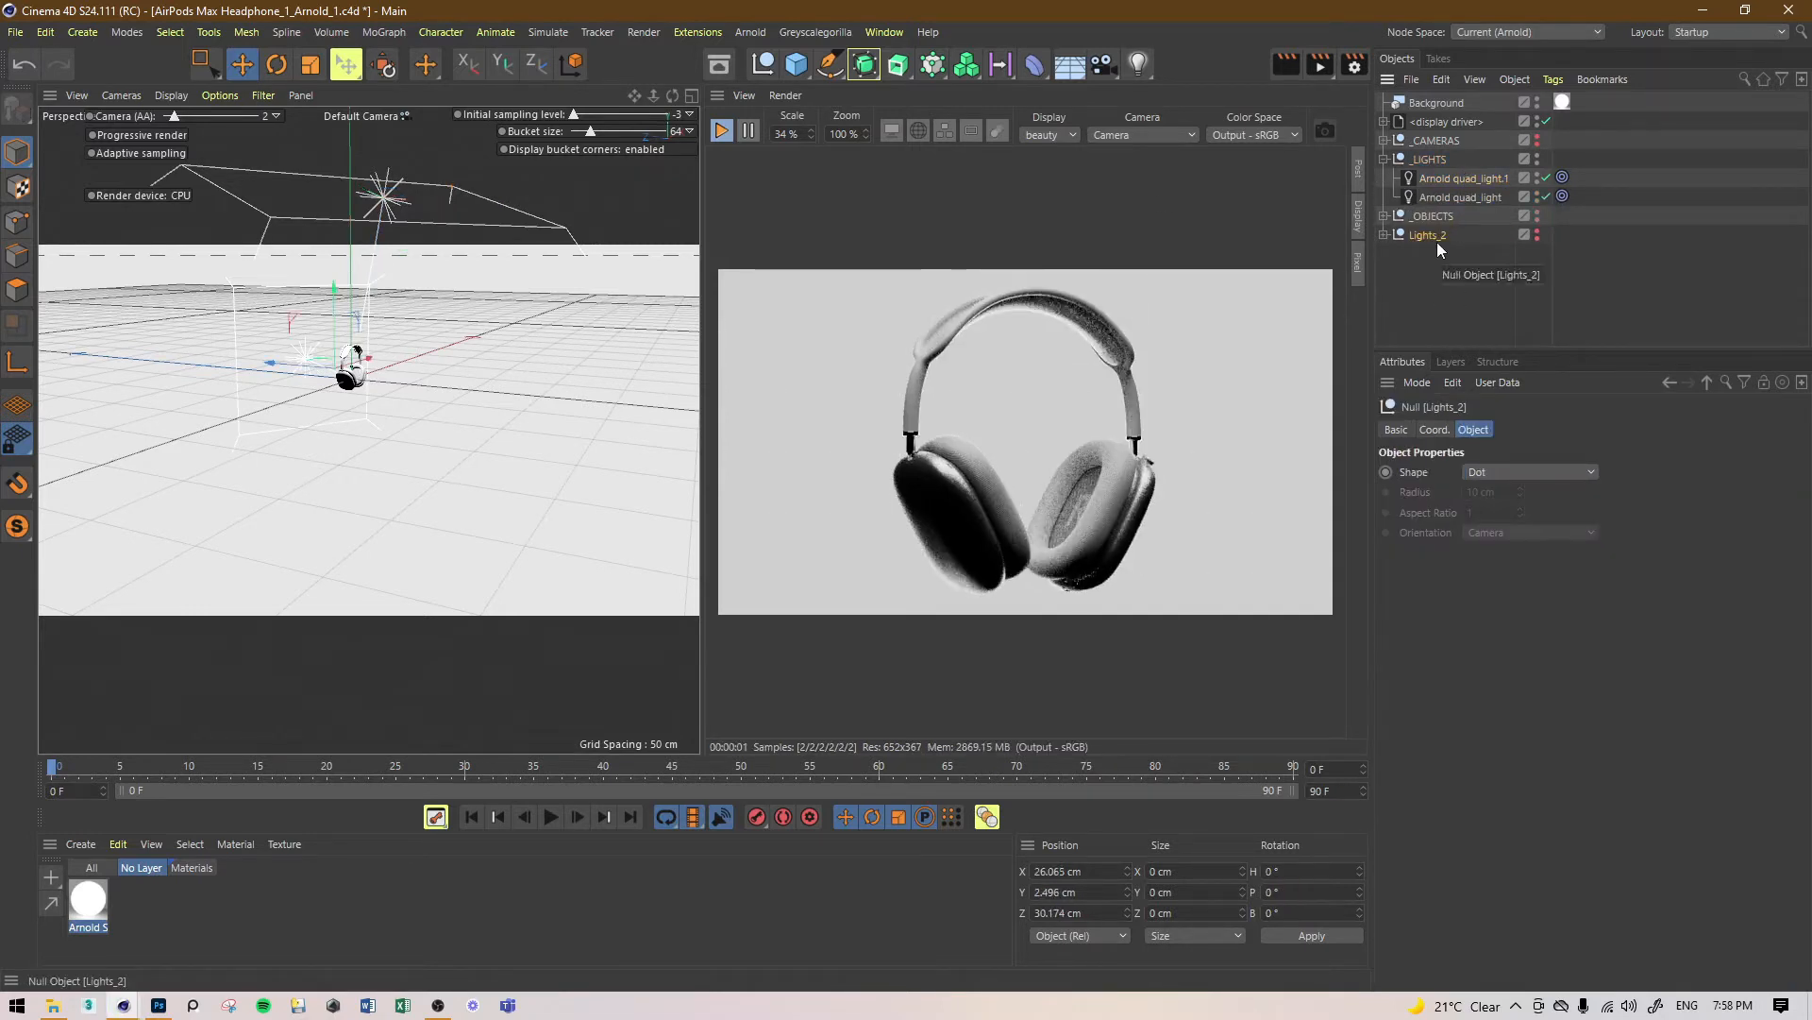
left_click(1503, 179)
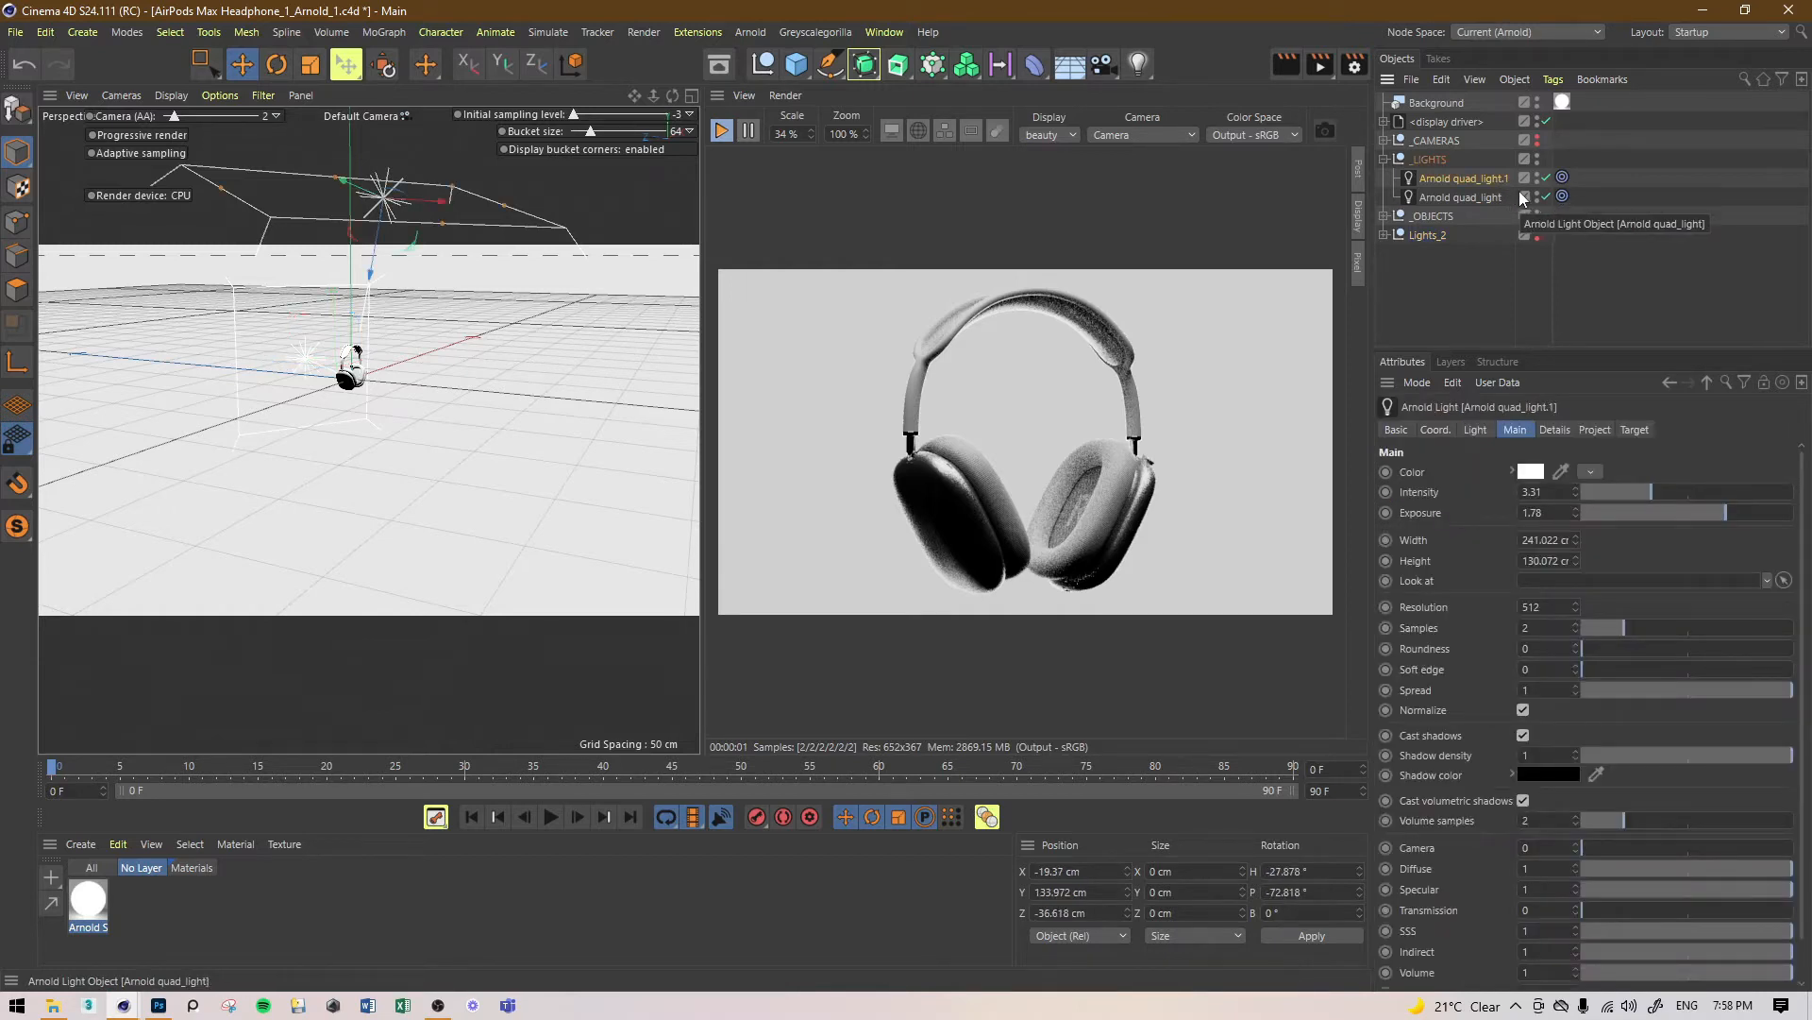
Step: Switch the overhead and rim quad lights off and back on one at a time to compare their effects, saving the scene
left_click(1544, 178)
left_click(1542, 177)
left_click(1544, 193)
key("ctrl+s")
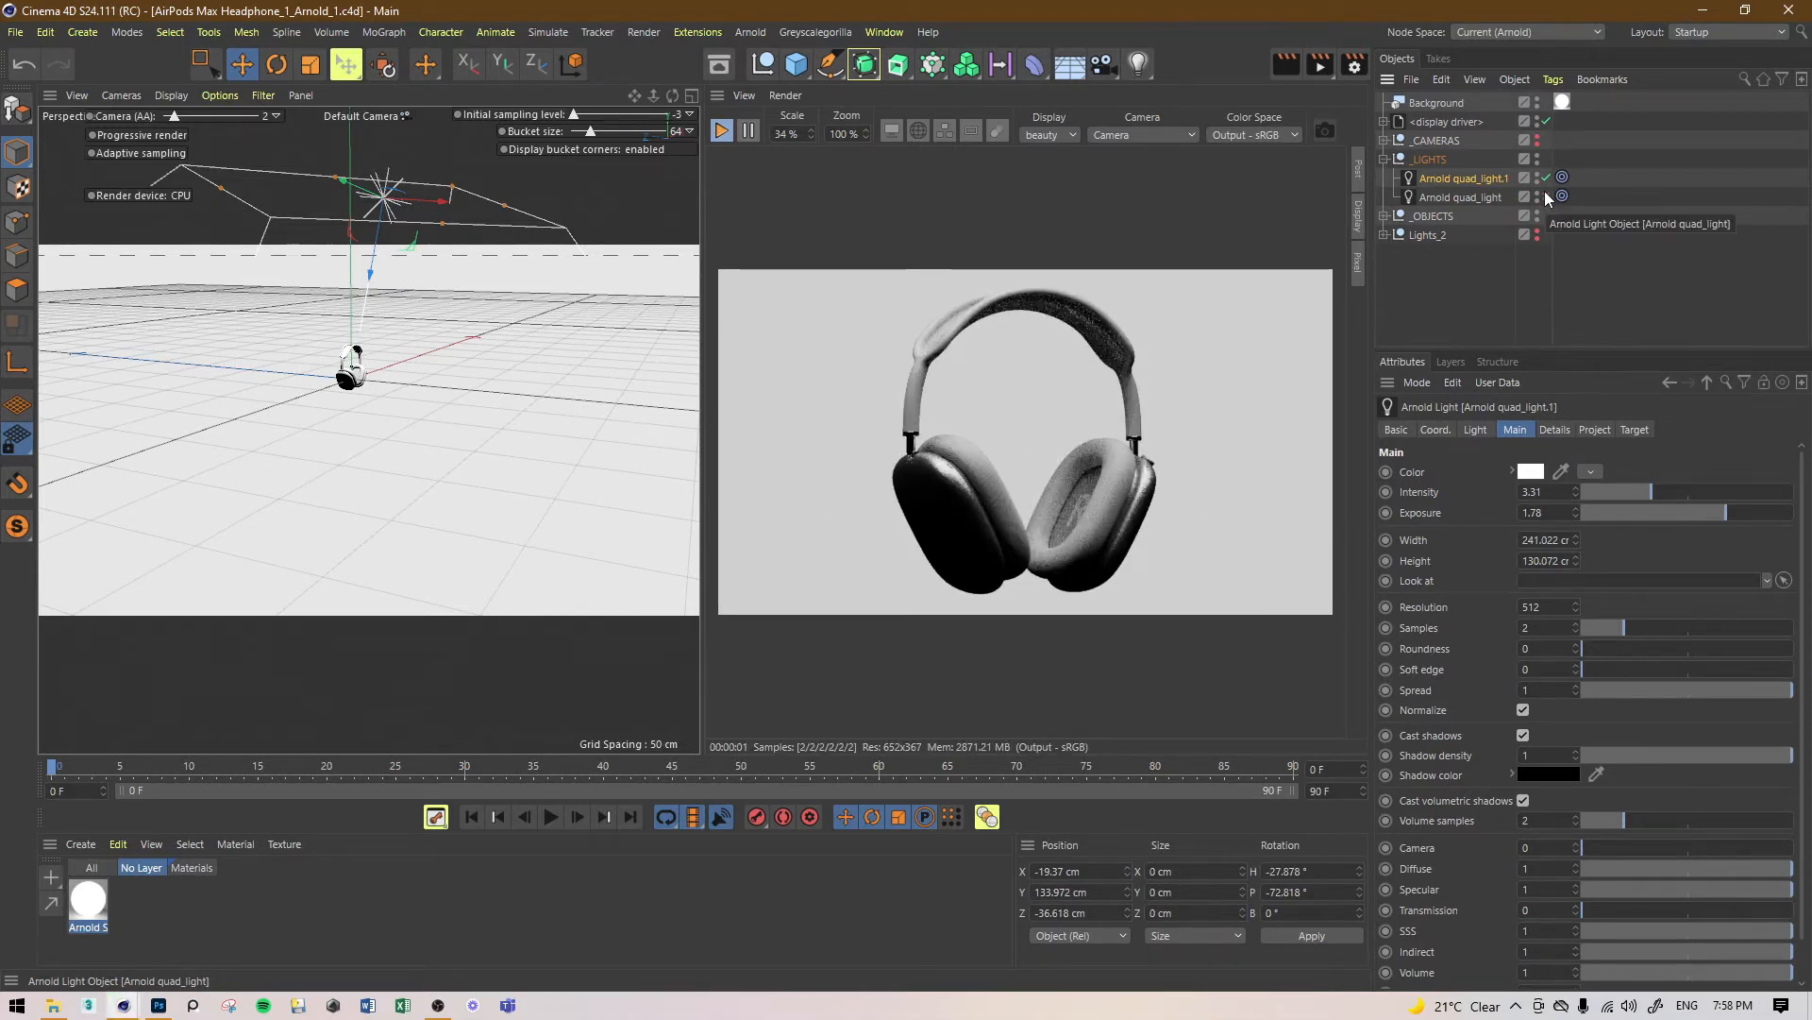
left_click(1544, 193)
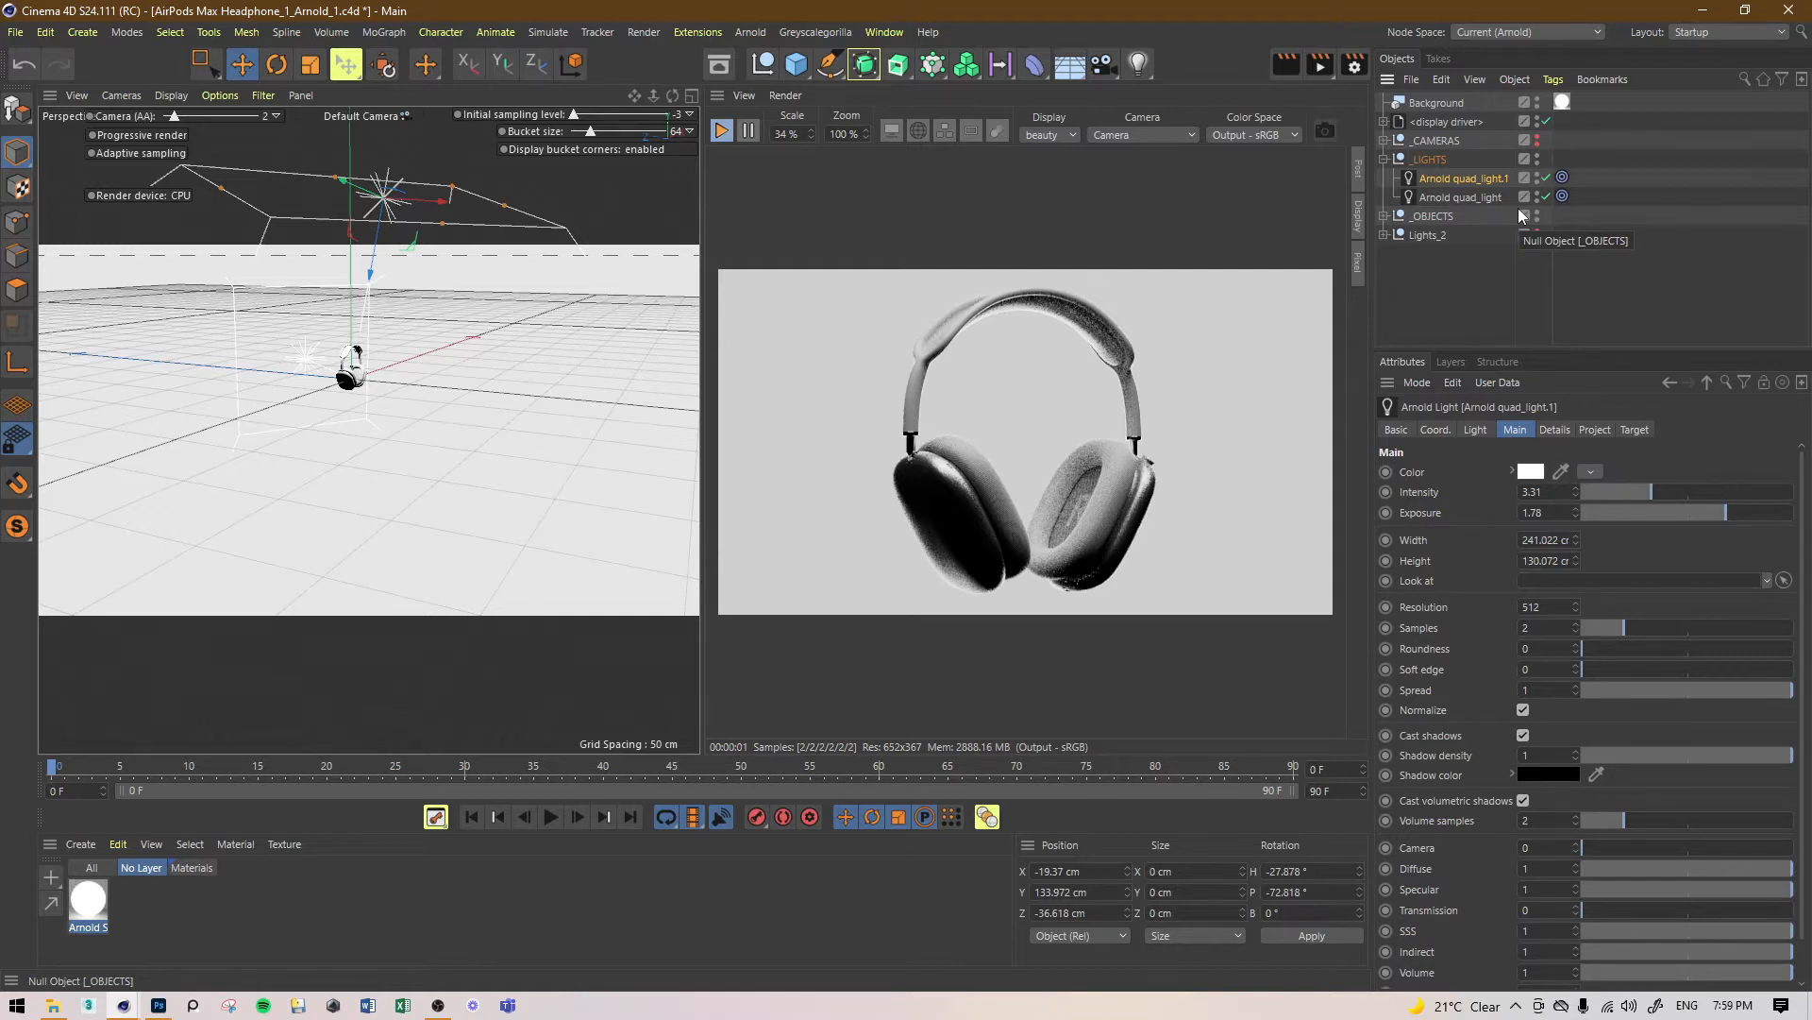
Step: Duplicate the overhead quad light low beside the headphones at about X -114, Y -67, Z 20 cm, list it first in _LIGHTS and disable it
left_click_drag(327, 288, 455, 540, "alt")
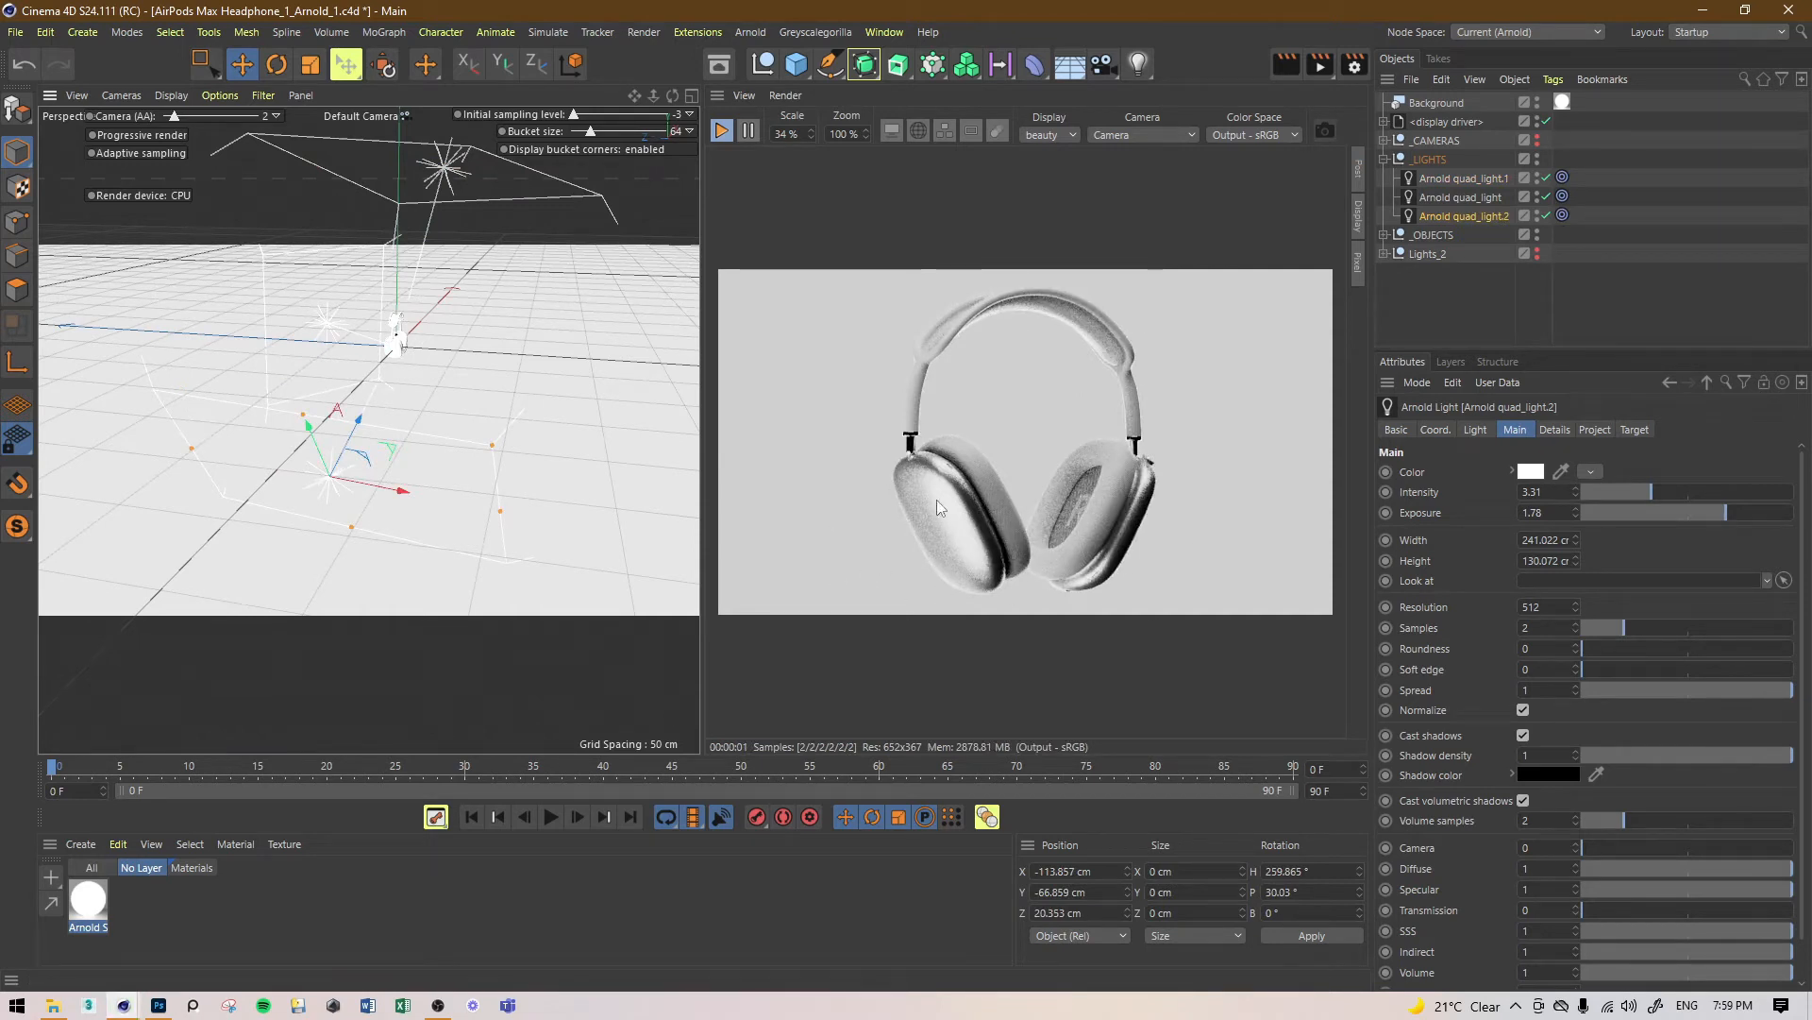
left_click_drag(1465, 216, 1529, 180)
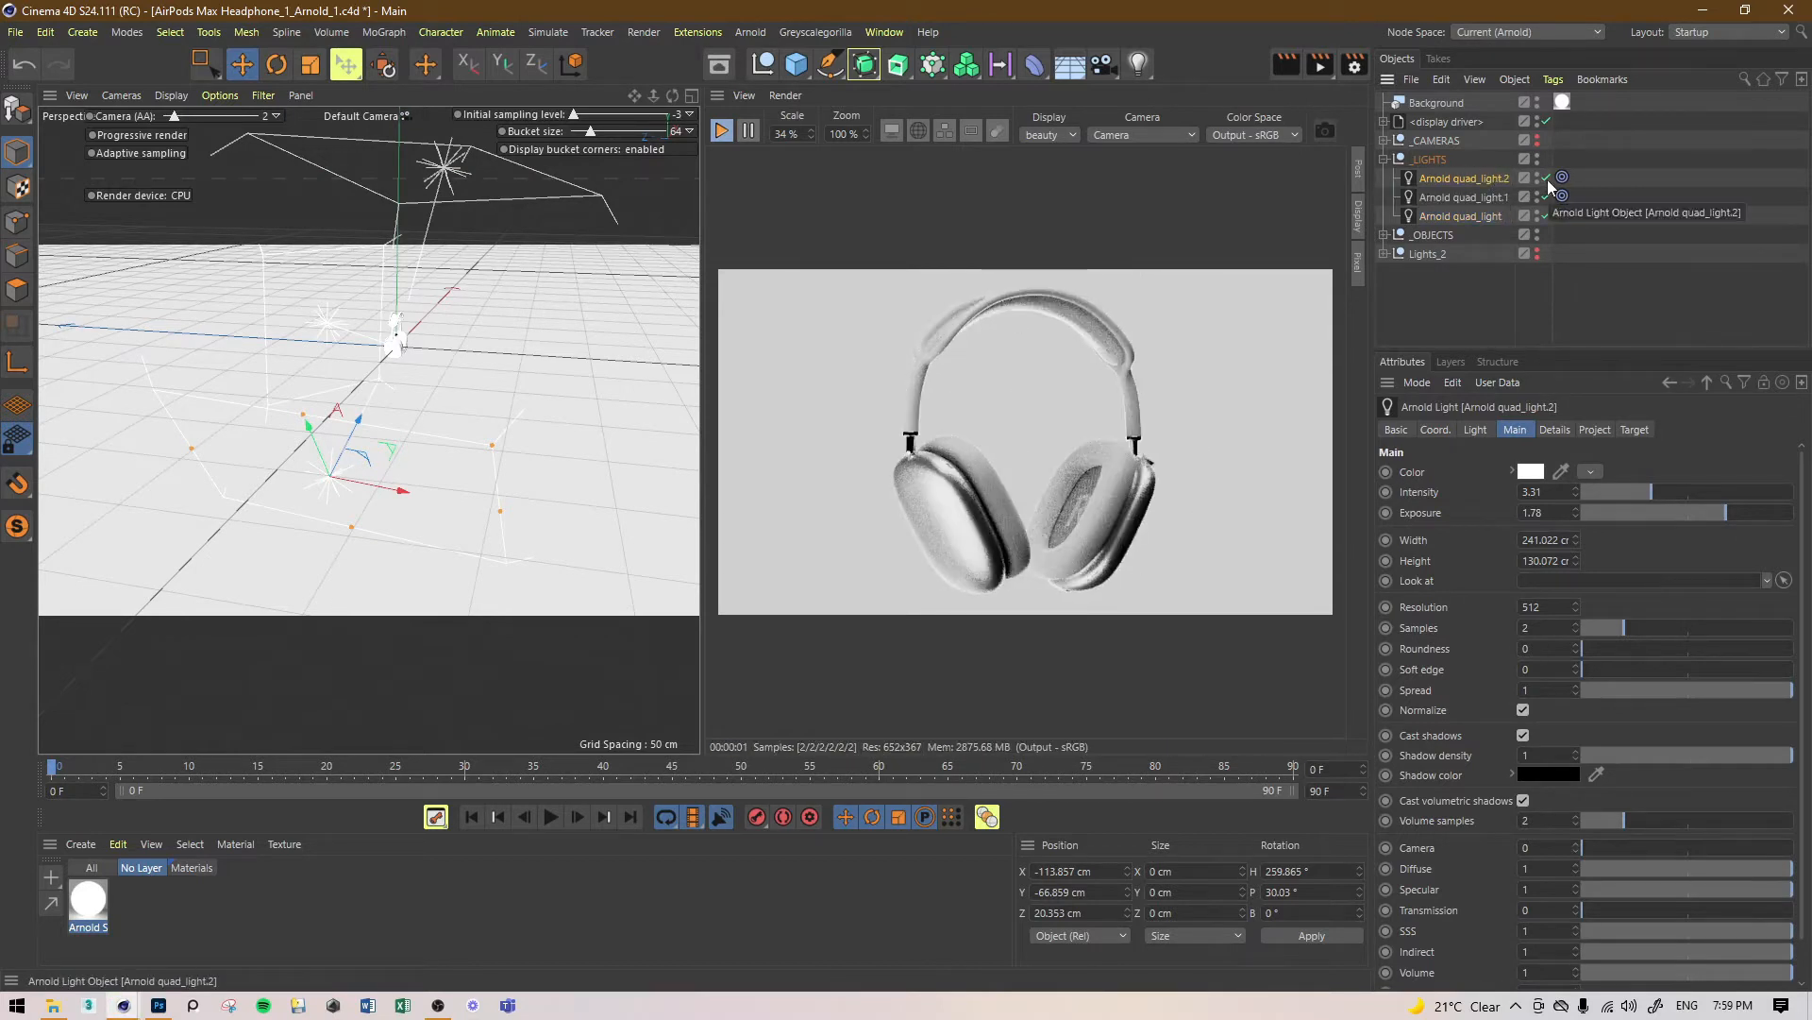
left_click_drag(518, 391, 457, 393, "alt")
left_click(1546, 178)
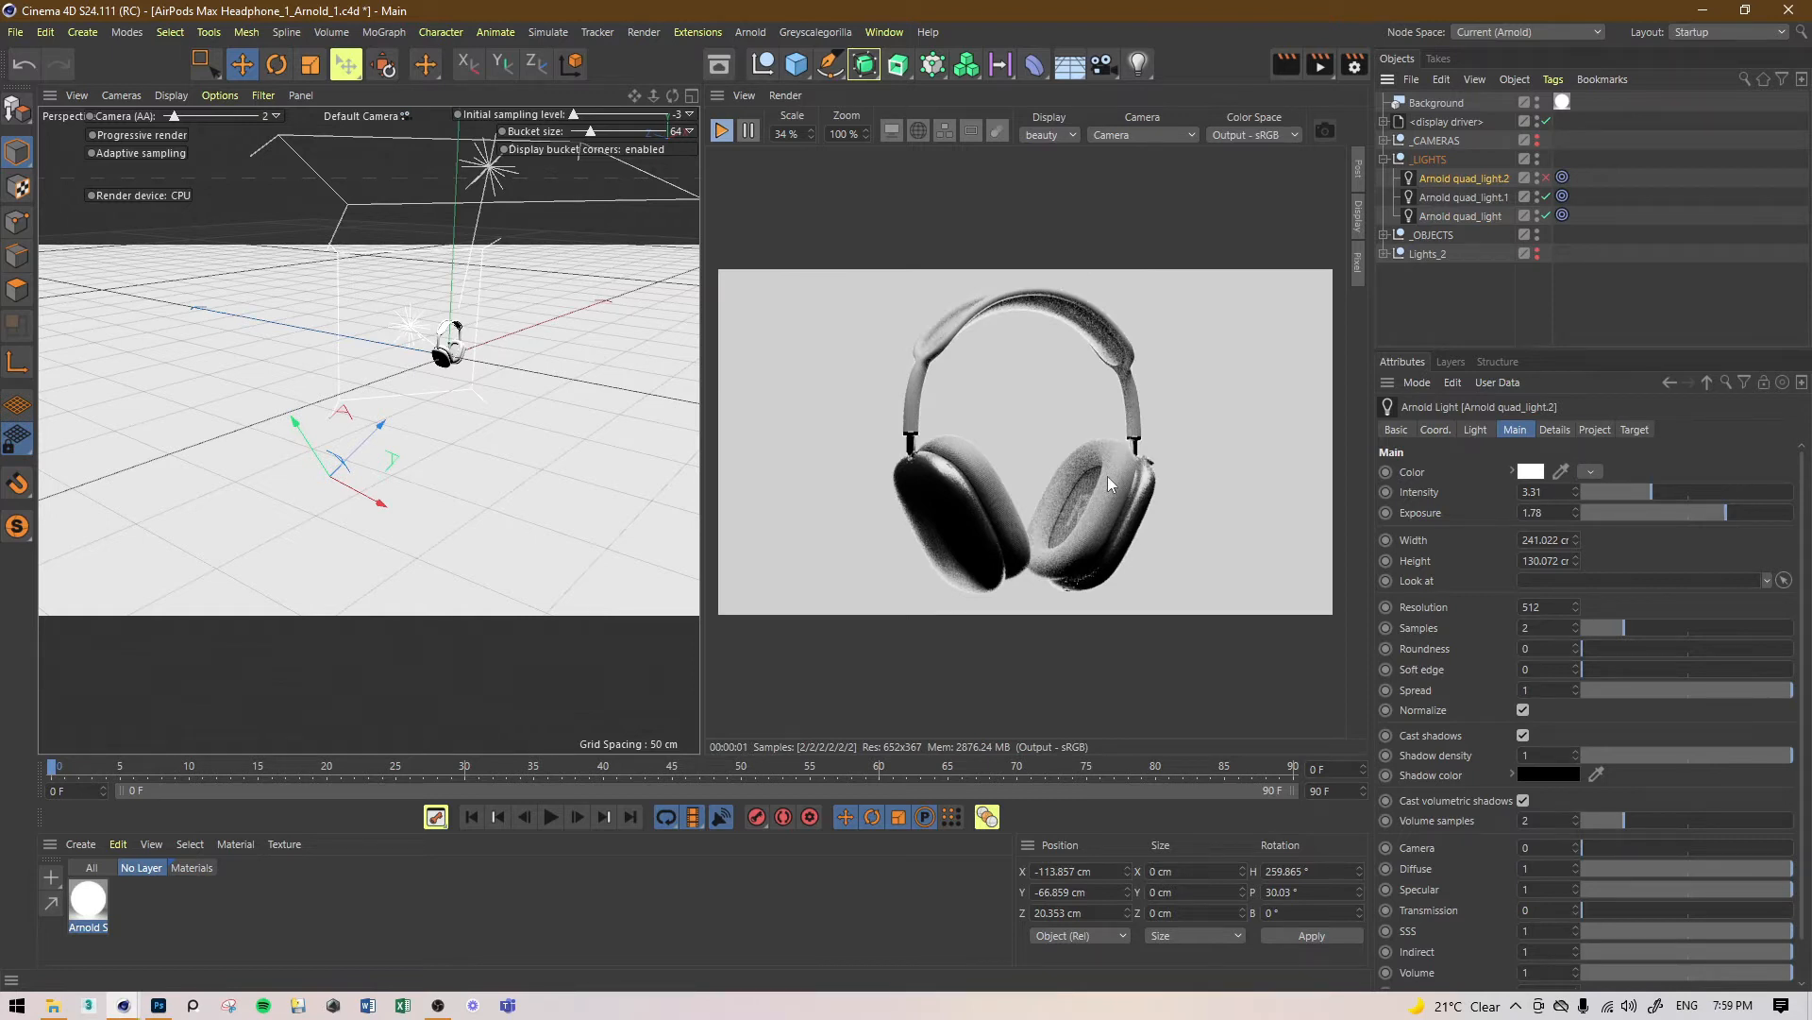
Step: Add an Arnold Sky to preview its lighting on the headphones, and delete it
left_click(815, 32)
mouse_move(751, 32)
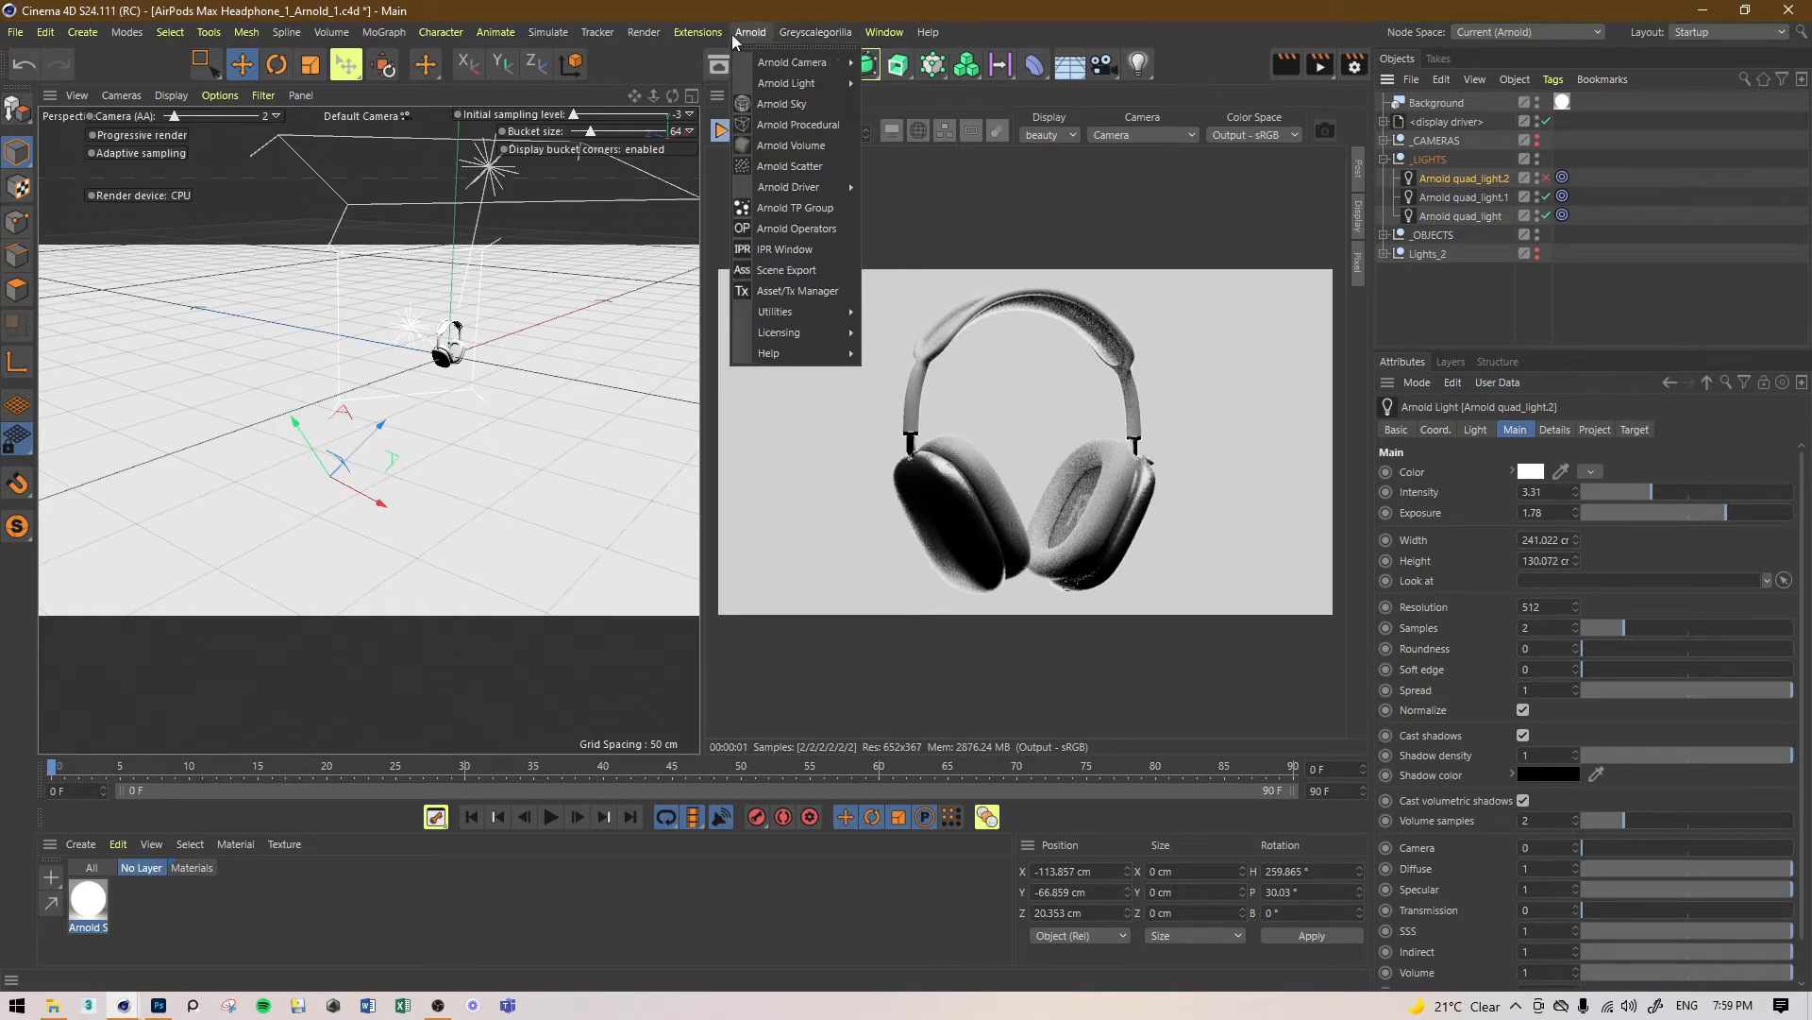
left_click(783, 104)
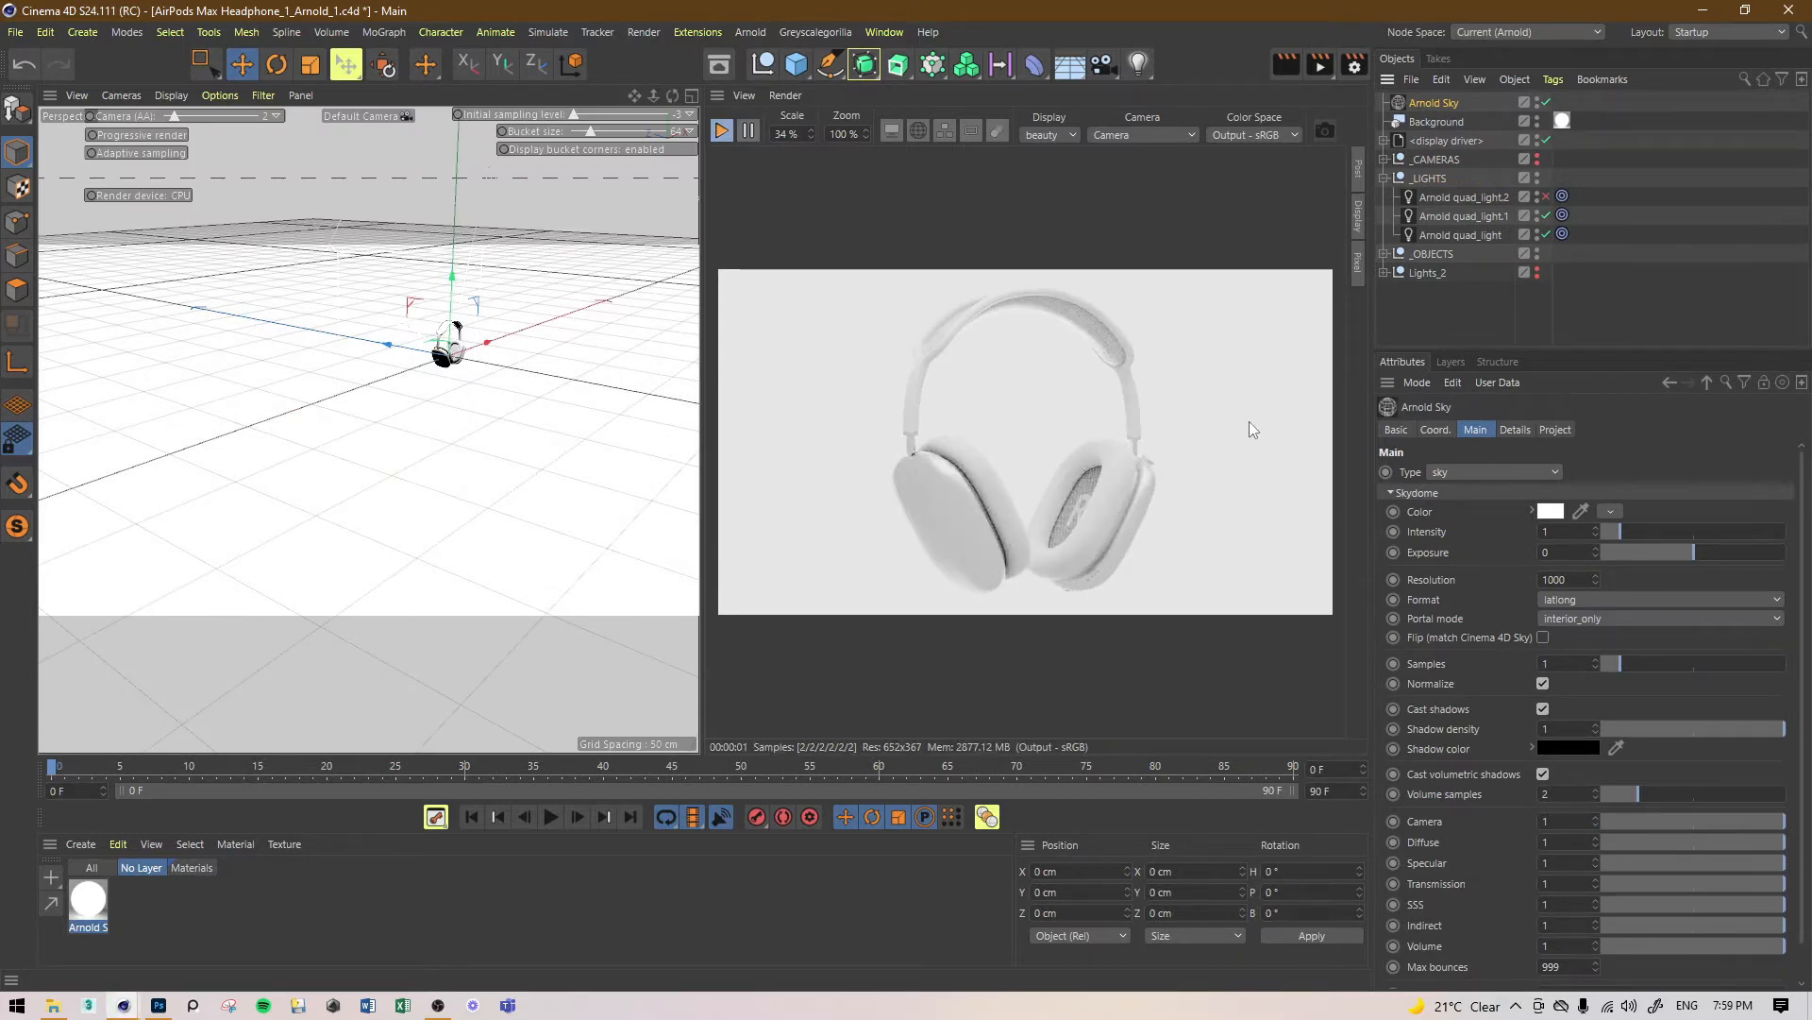
left_click(1437, 81)
left_click(1431, 105)
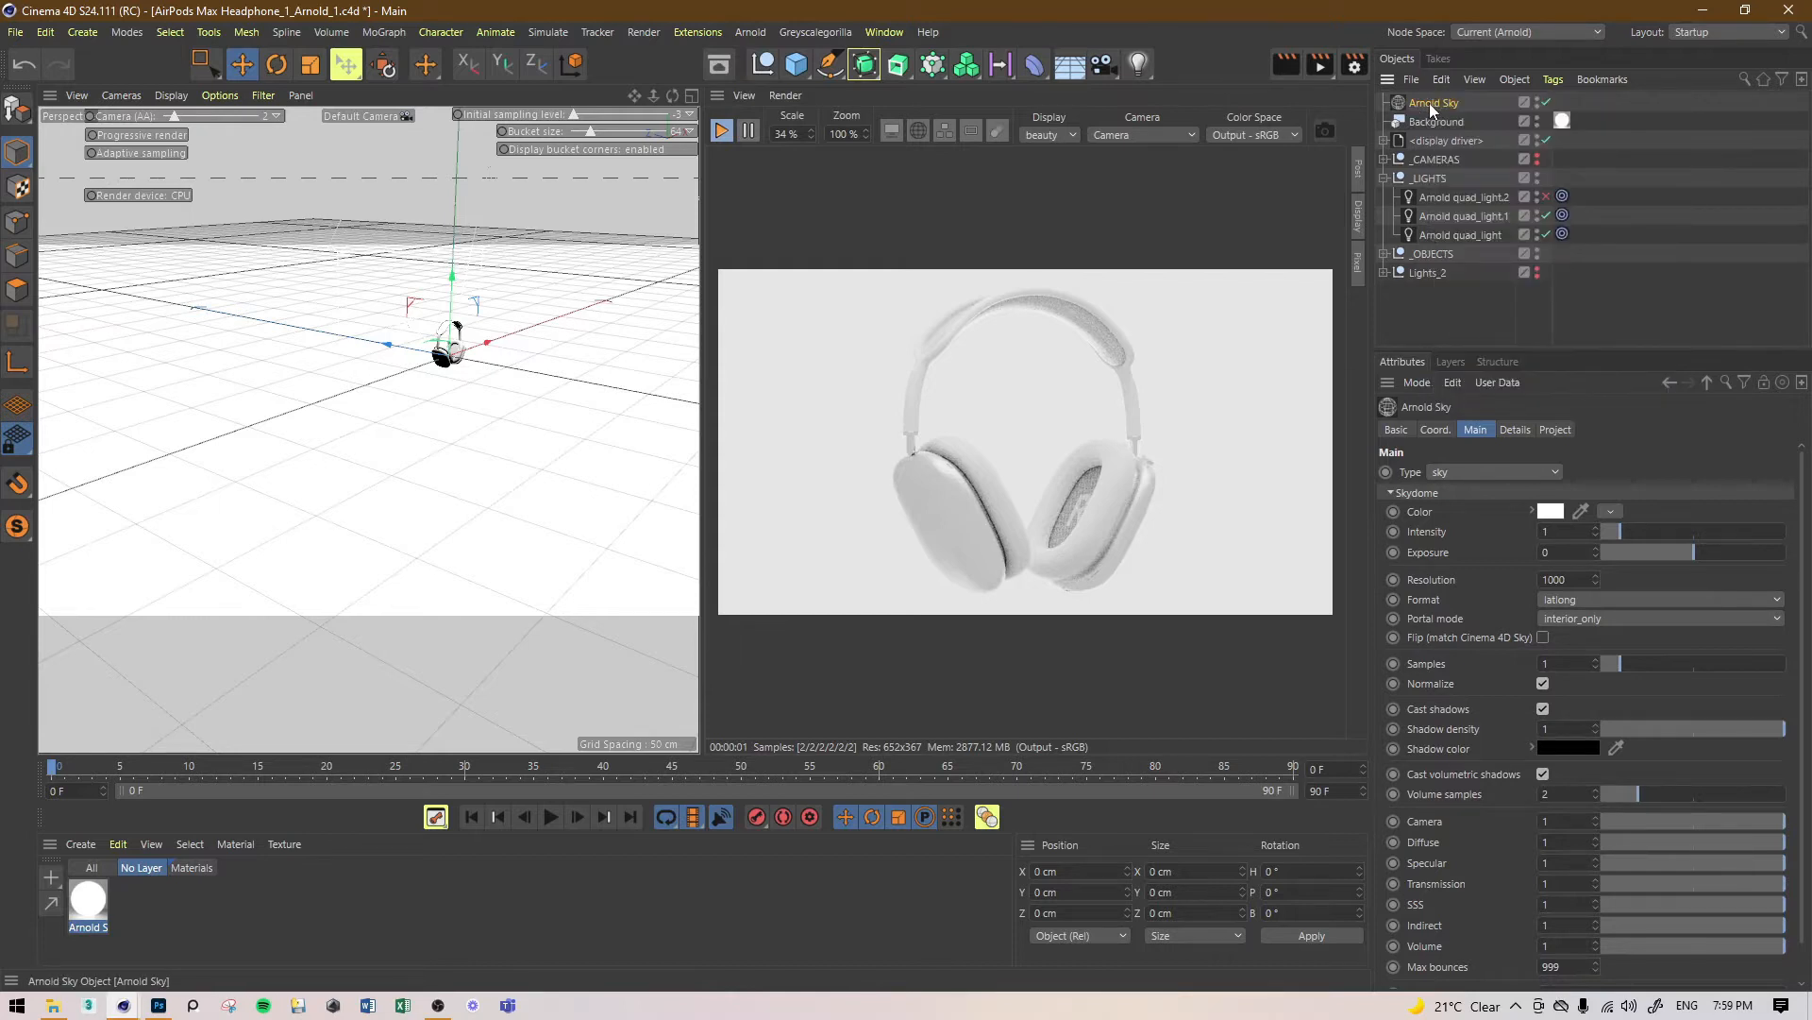
key("Delete")
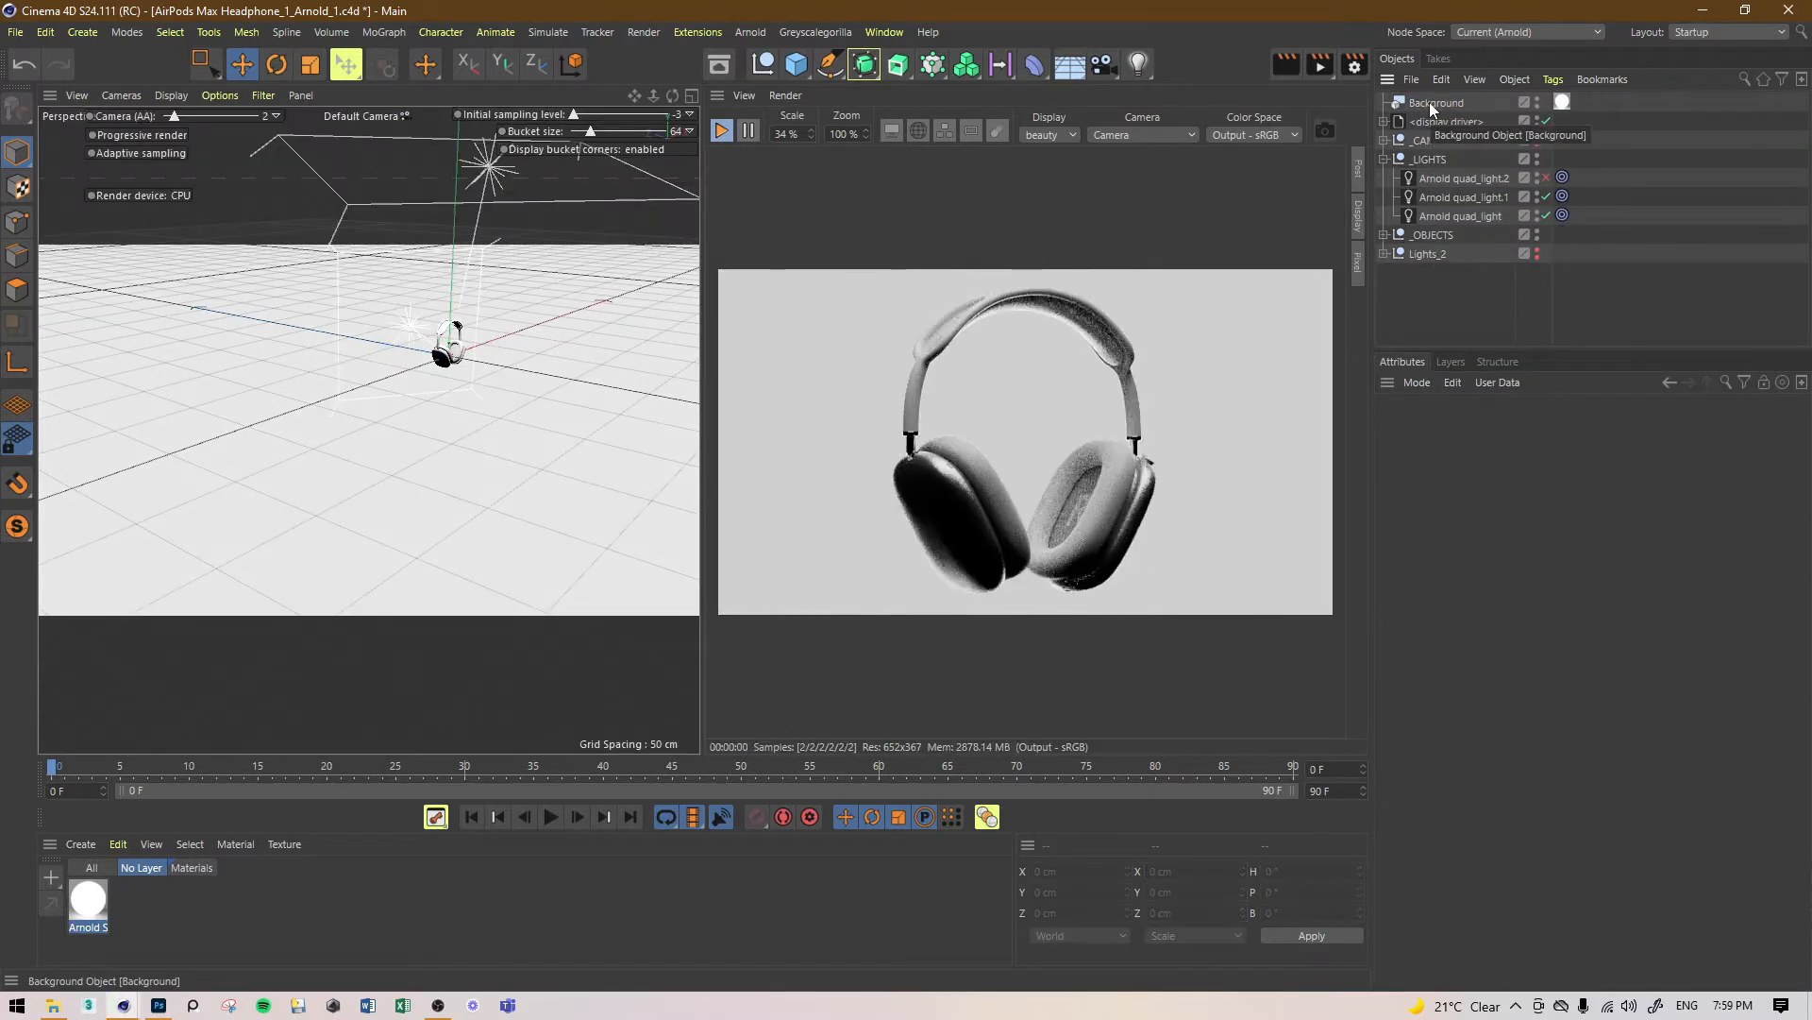
Step: Enable the side quad light, move it to about X -177, Y -16, Z -84 cm and narrow it to about 123 cm
left_click(1463, 178)
left_click(1546, 177)
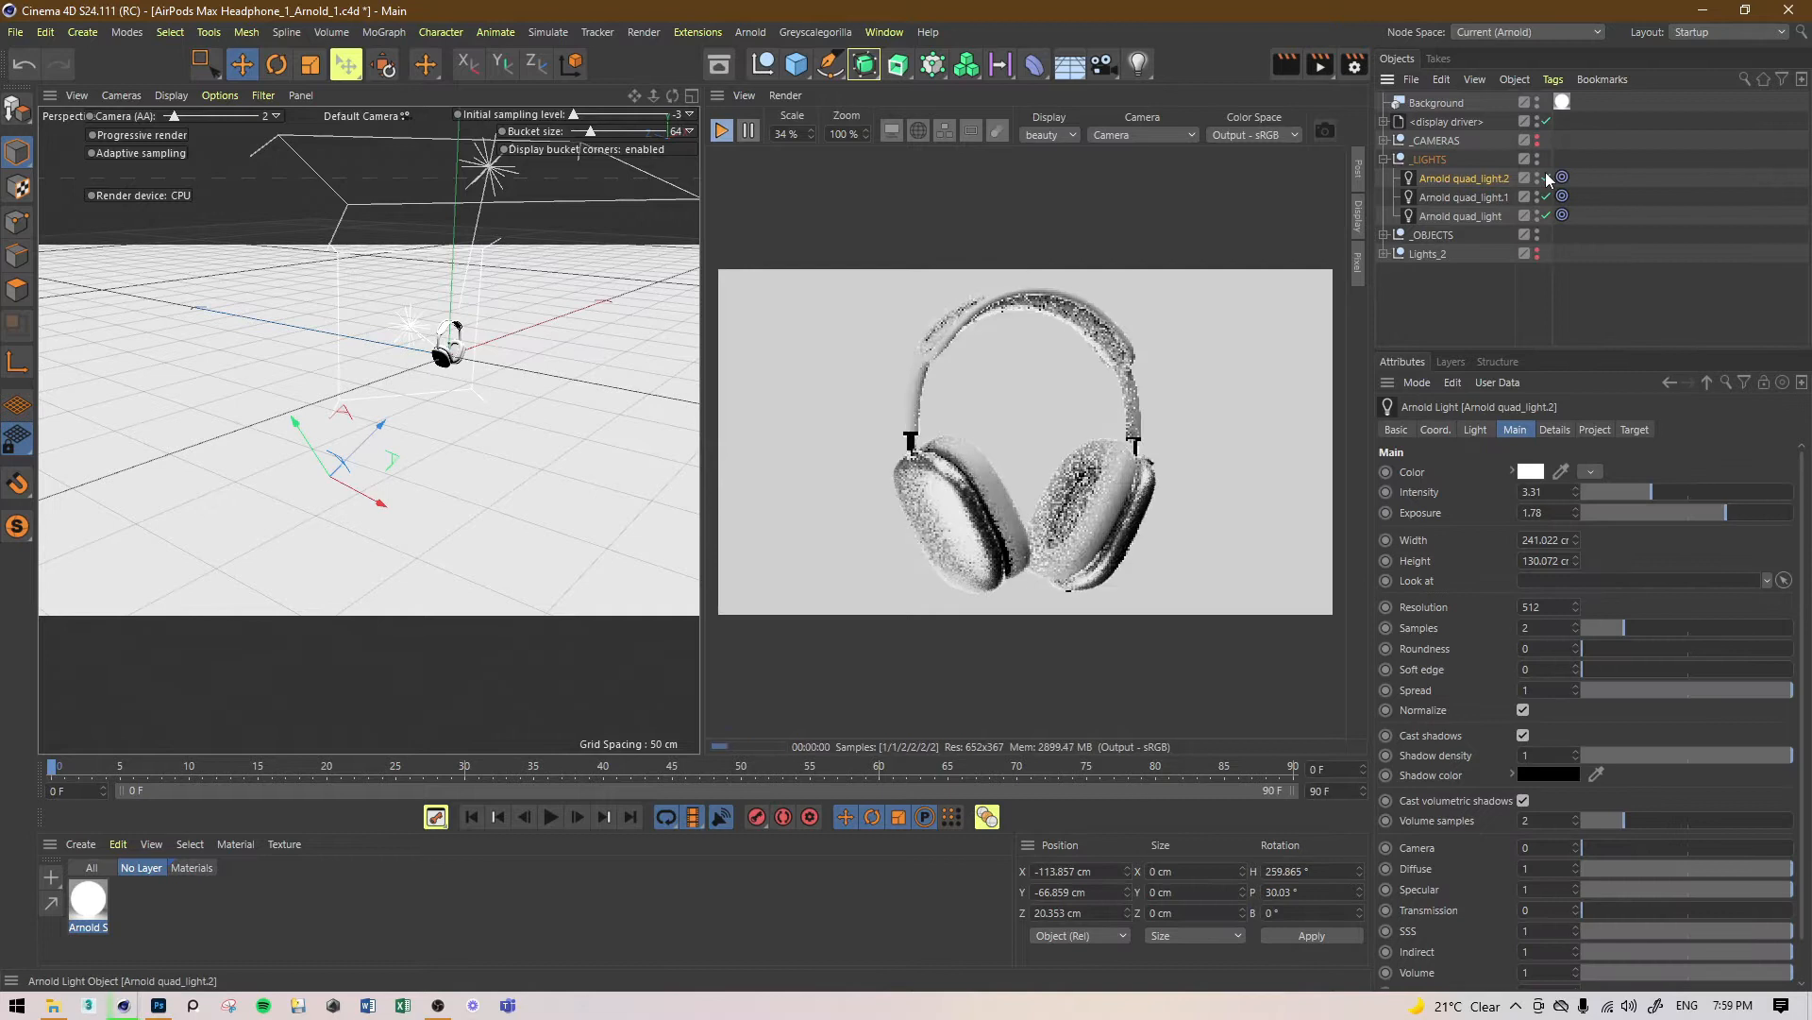
left_click_drag(410, 490, 593, 455, "alt")
scroll(462, 405, "down", 4)
left_click_drag(450, 408, 462, 469, "alt")
left_click_drag(484, 479, 351, 412)
left_click_drag(463, 510, 554, 449)
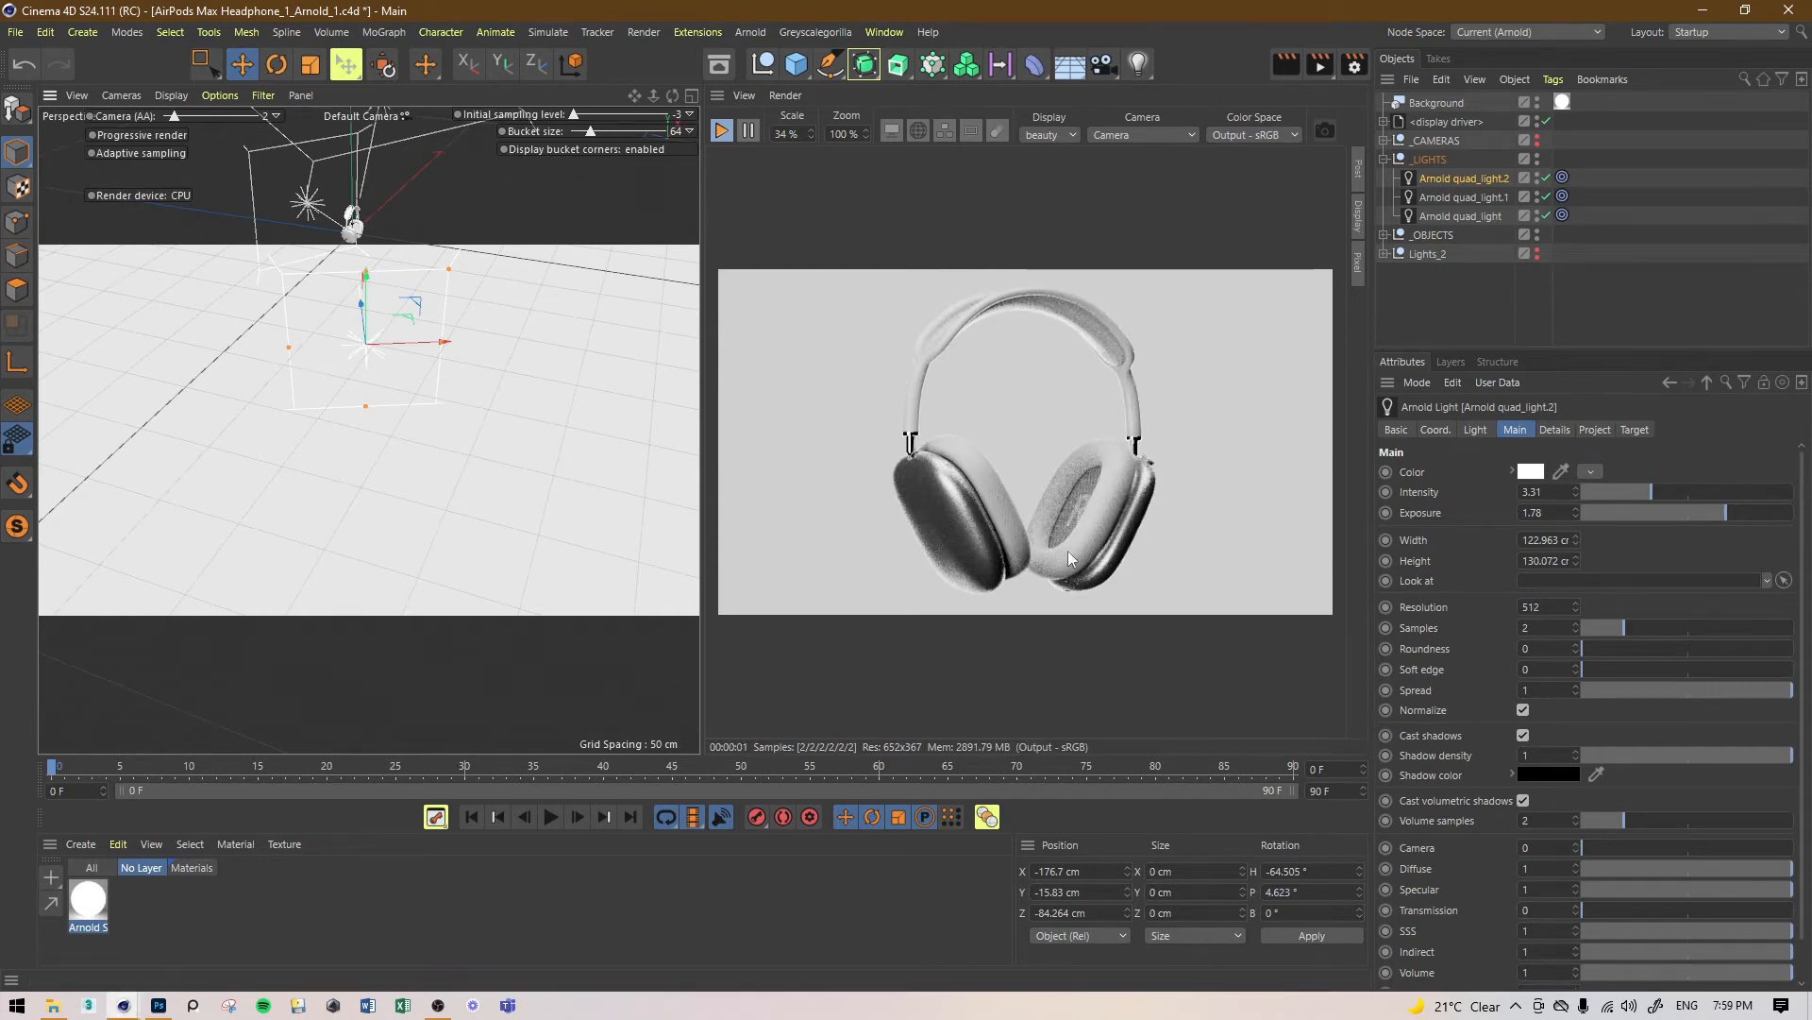
Step: Rename the rim quad light behind the headphones as Arnold quad_light_back and save the scene
double_click(1473, 217)
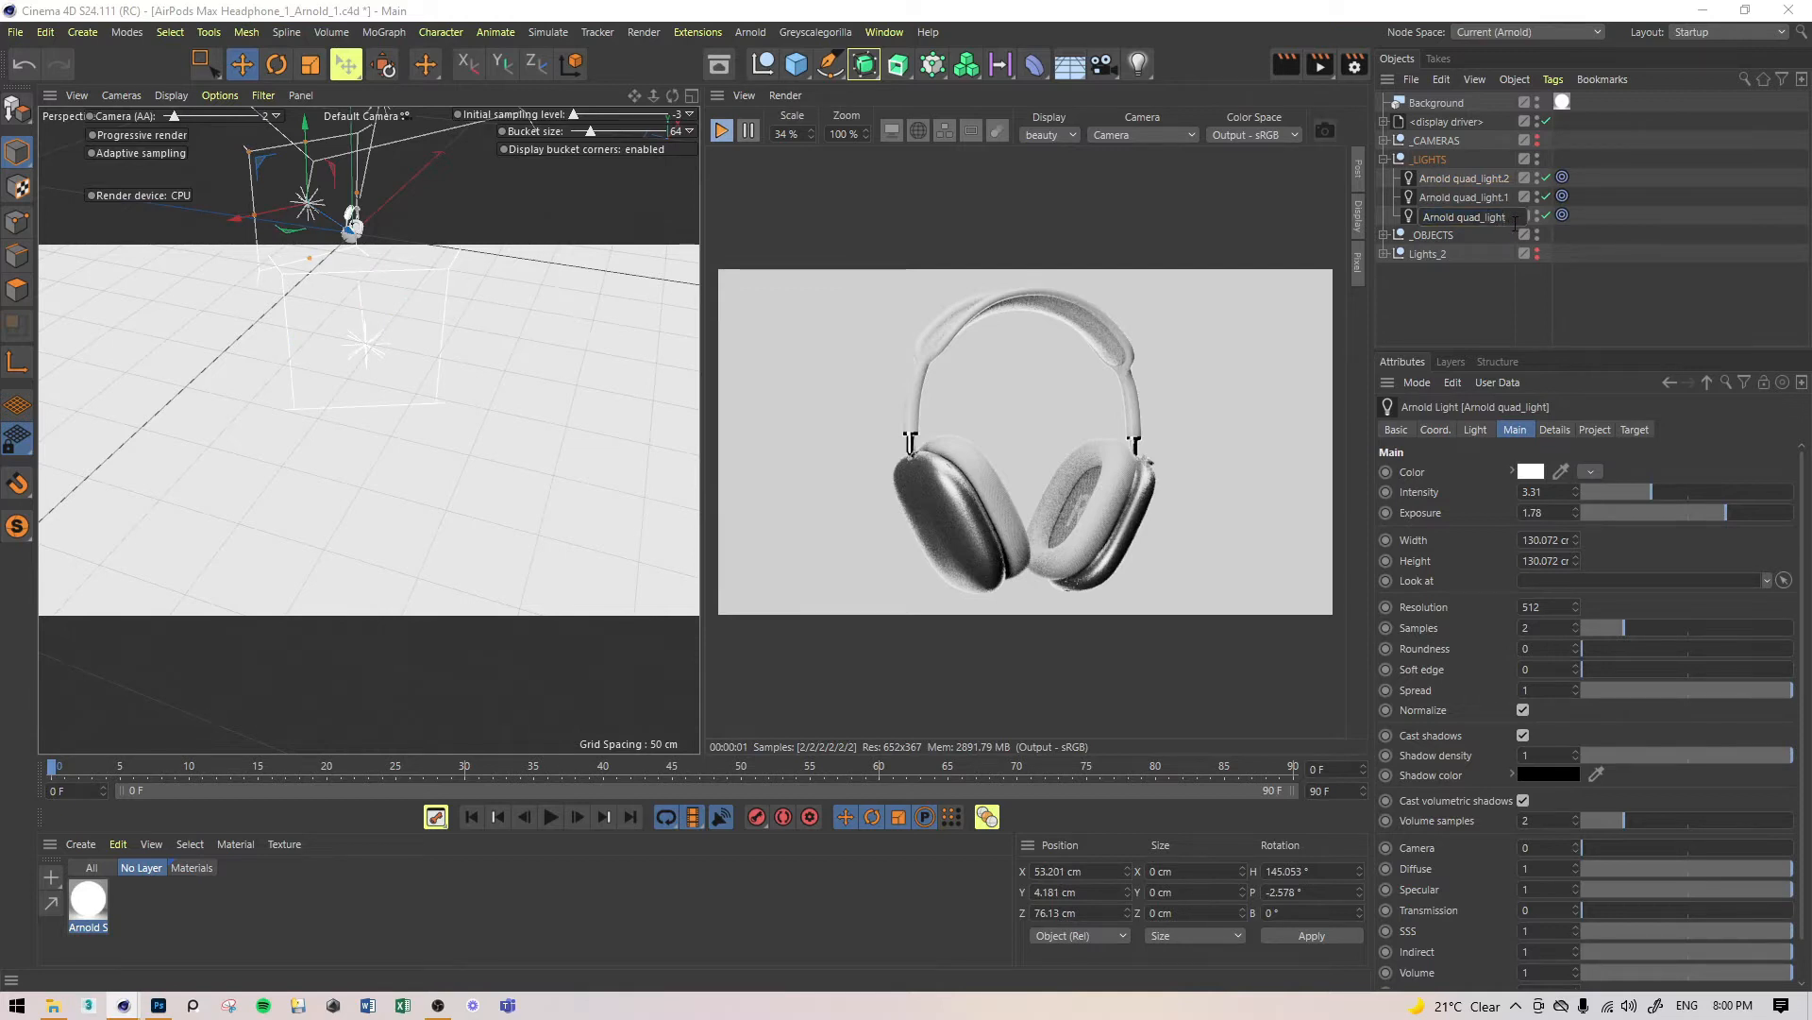
type("_back")
key("Return")
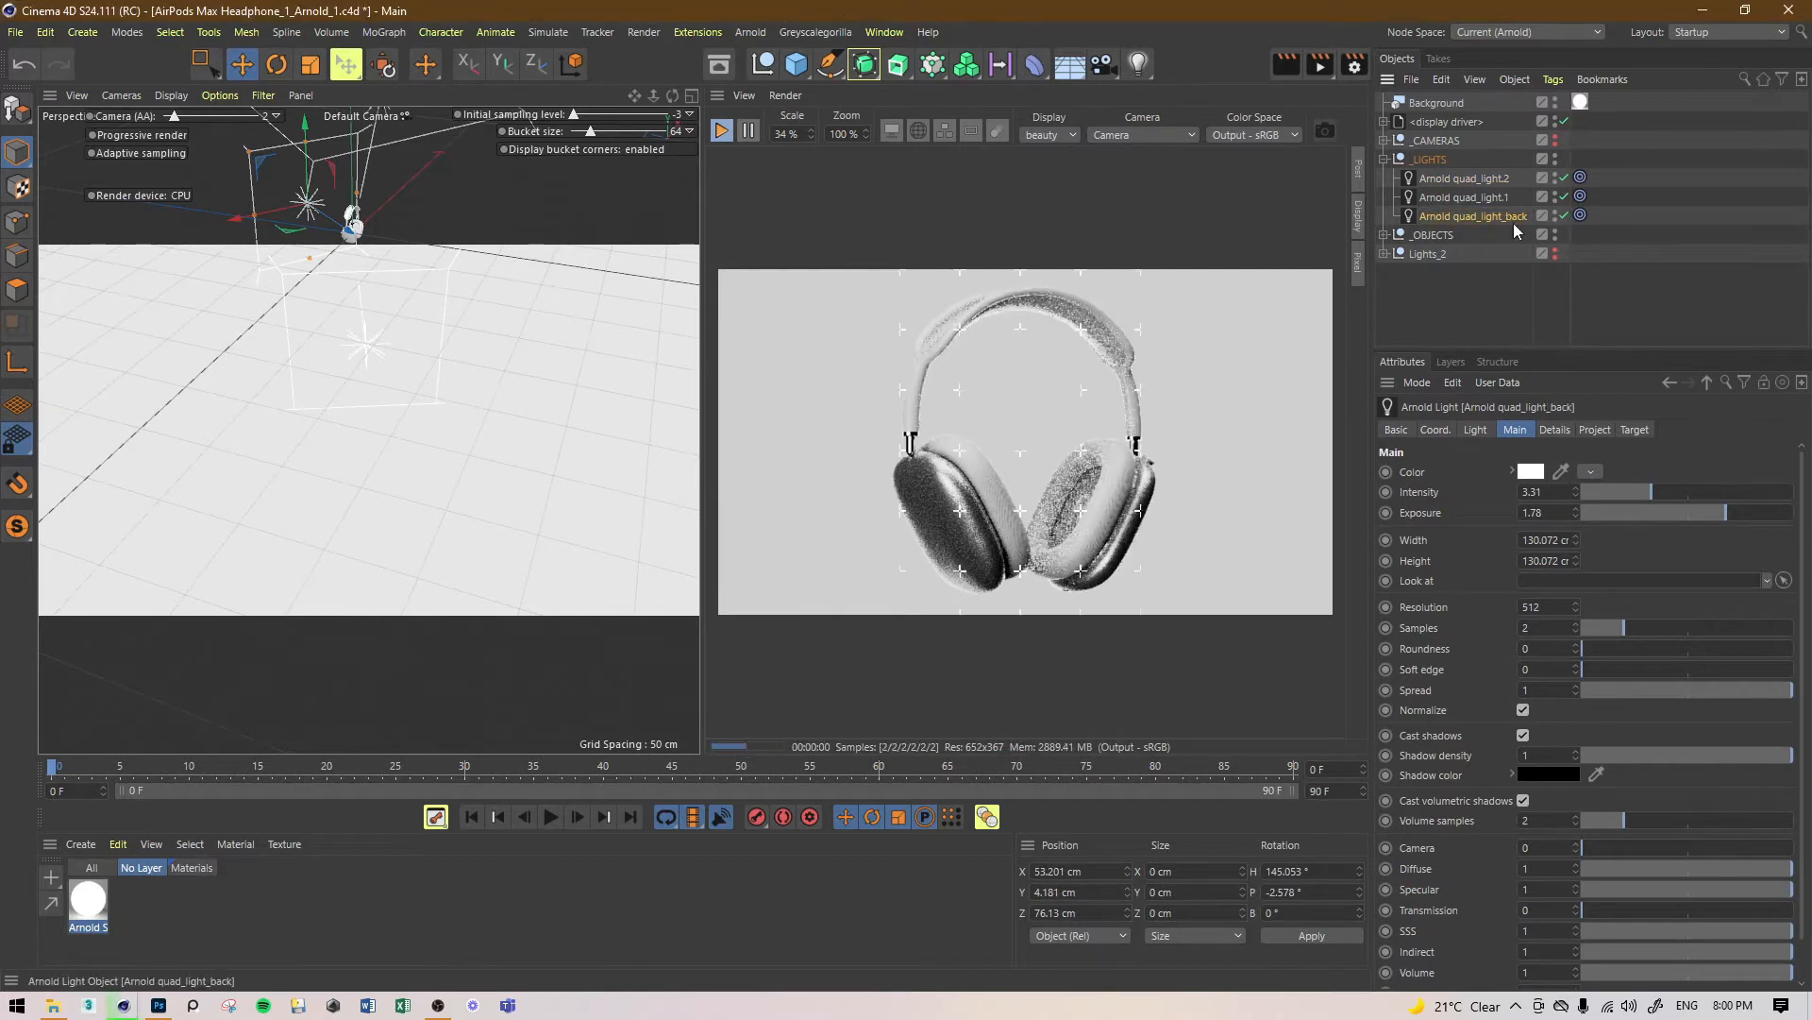
left_click(1463, 197)
key("ctrl+s")
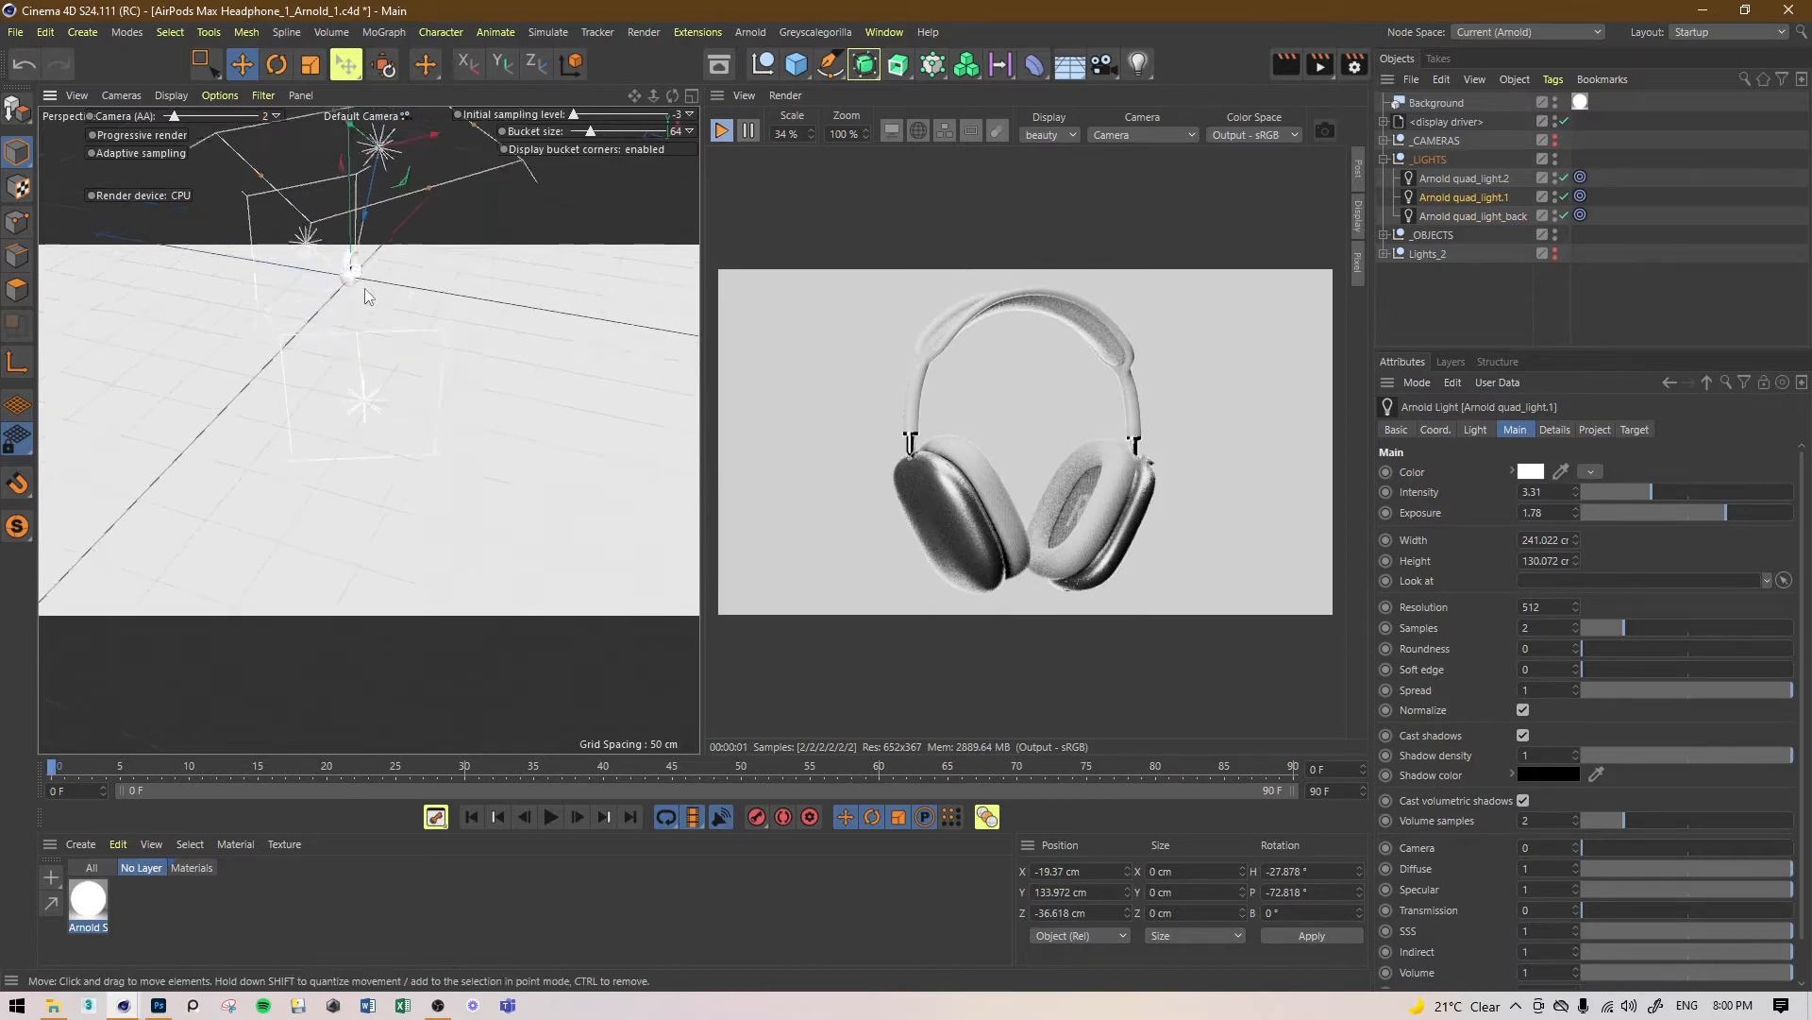
Step: Switch the side and overhead quad lights and the white background off and back on to compare the render, saving the scene
left_click(1564, 178)
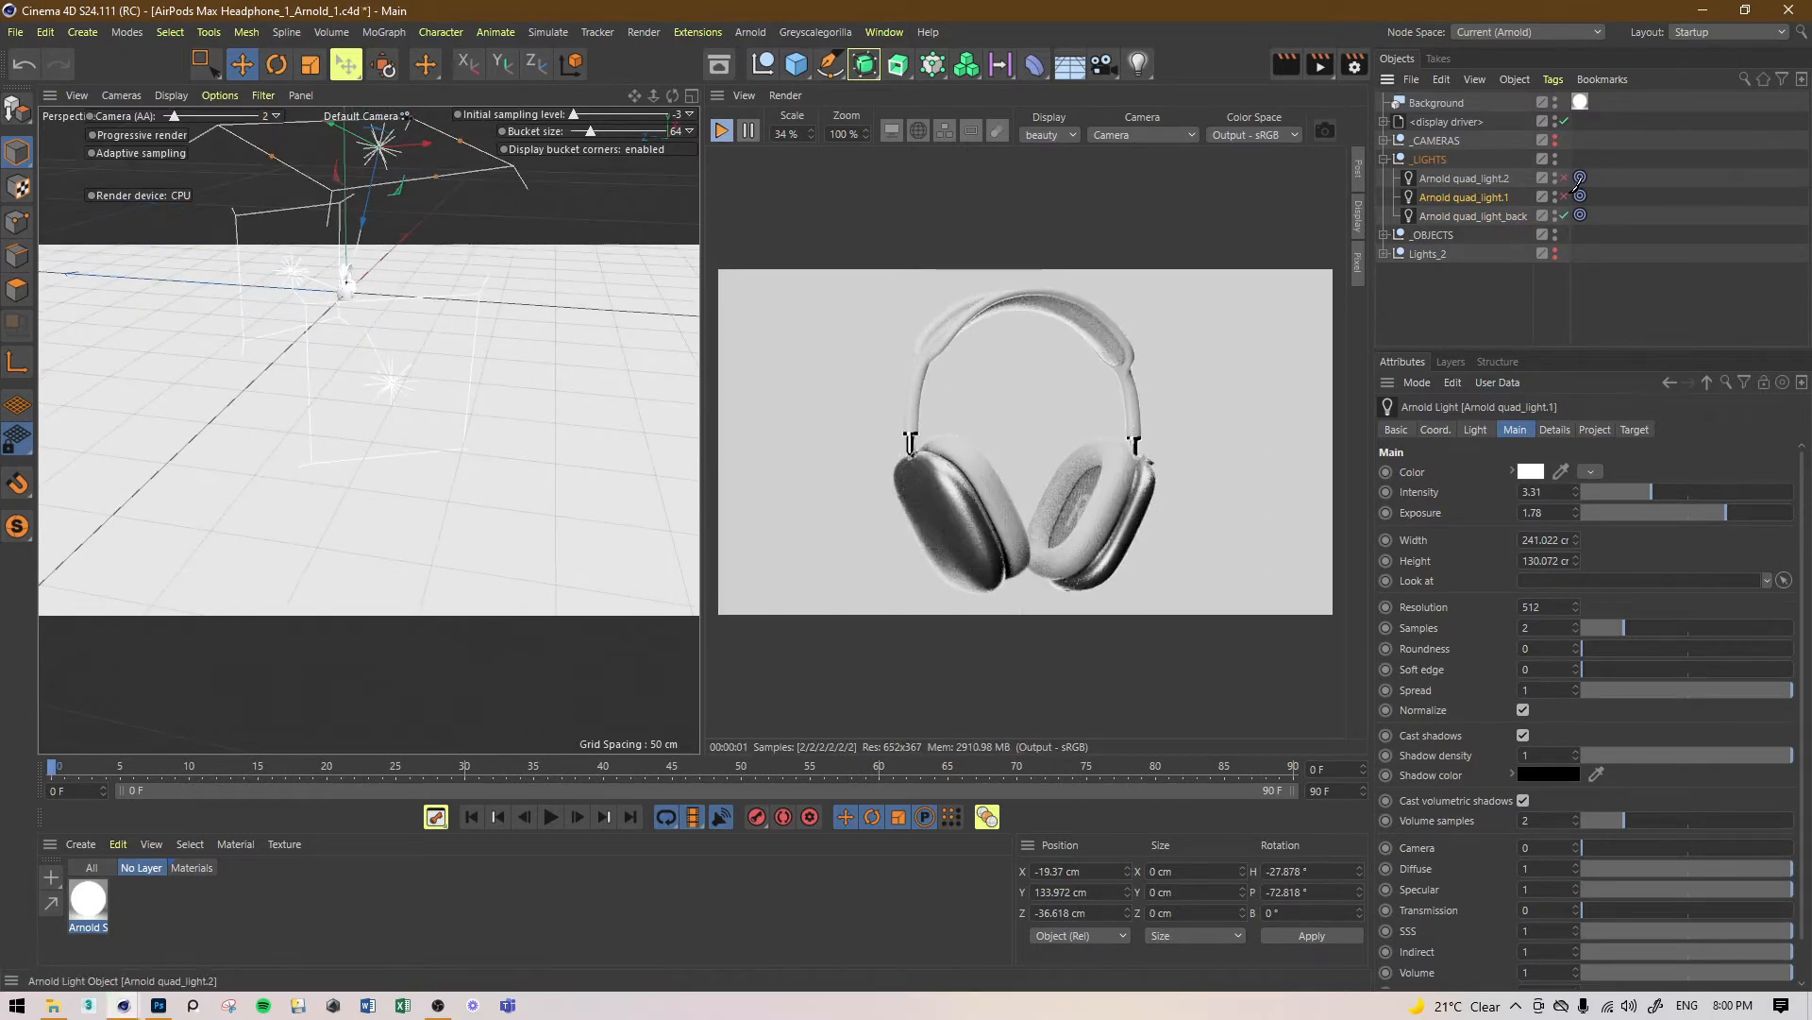
left_click(1565, 178)
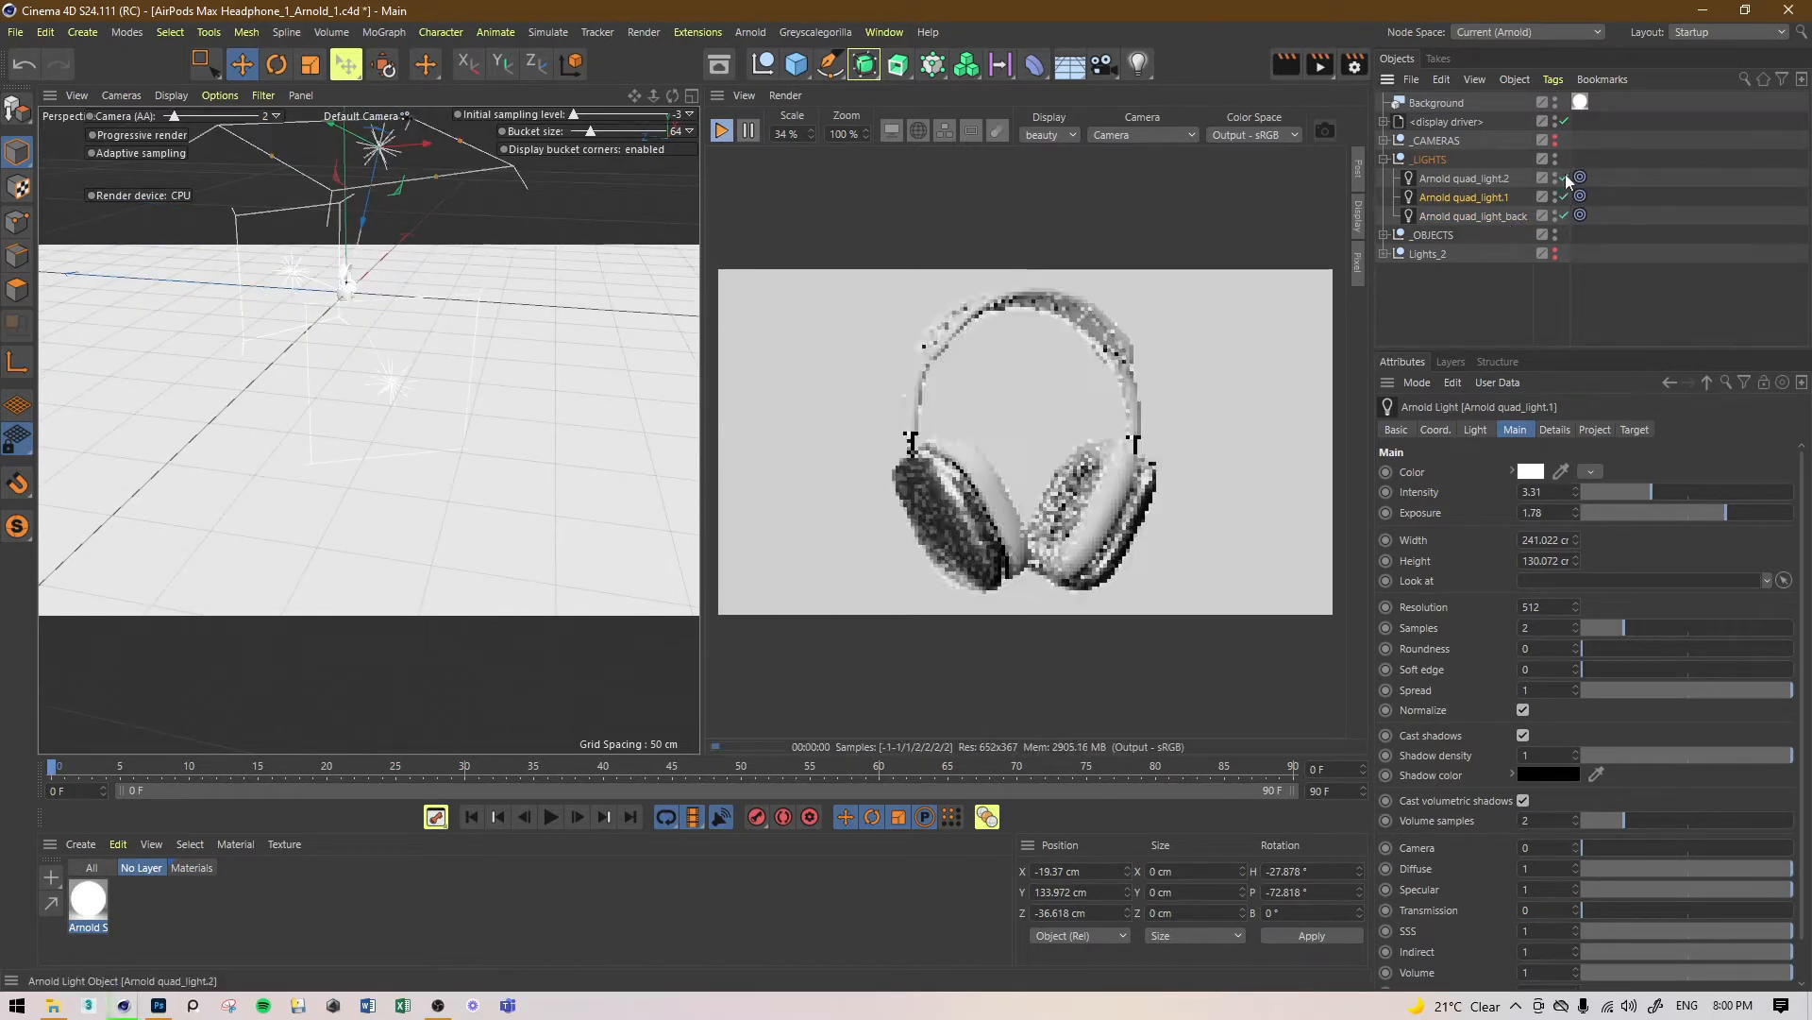
left_click(1555, 102)
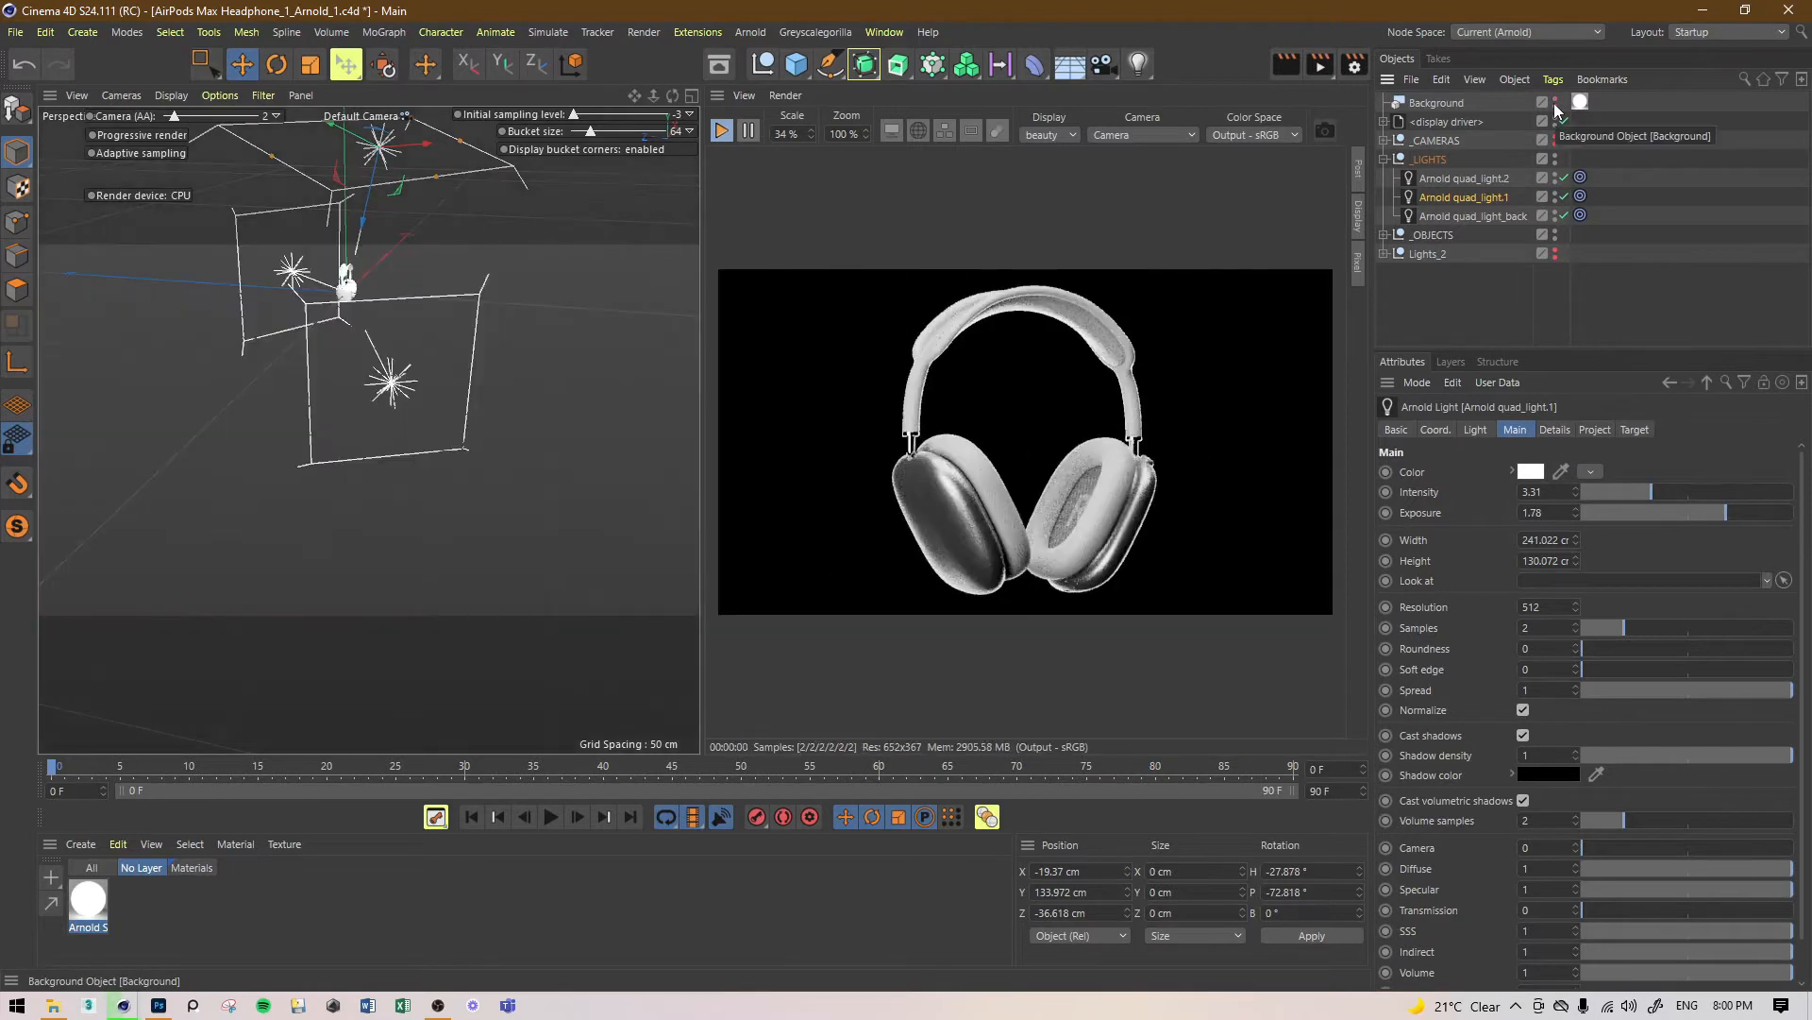
left_click(1555, 105, "alt")
left_click_drag(243, 340, 264, 307, "alt")
key("ctrl+s")
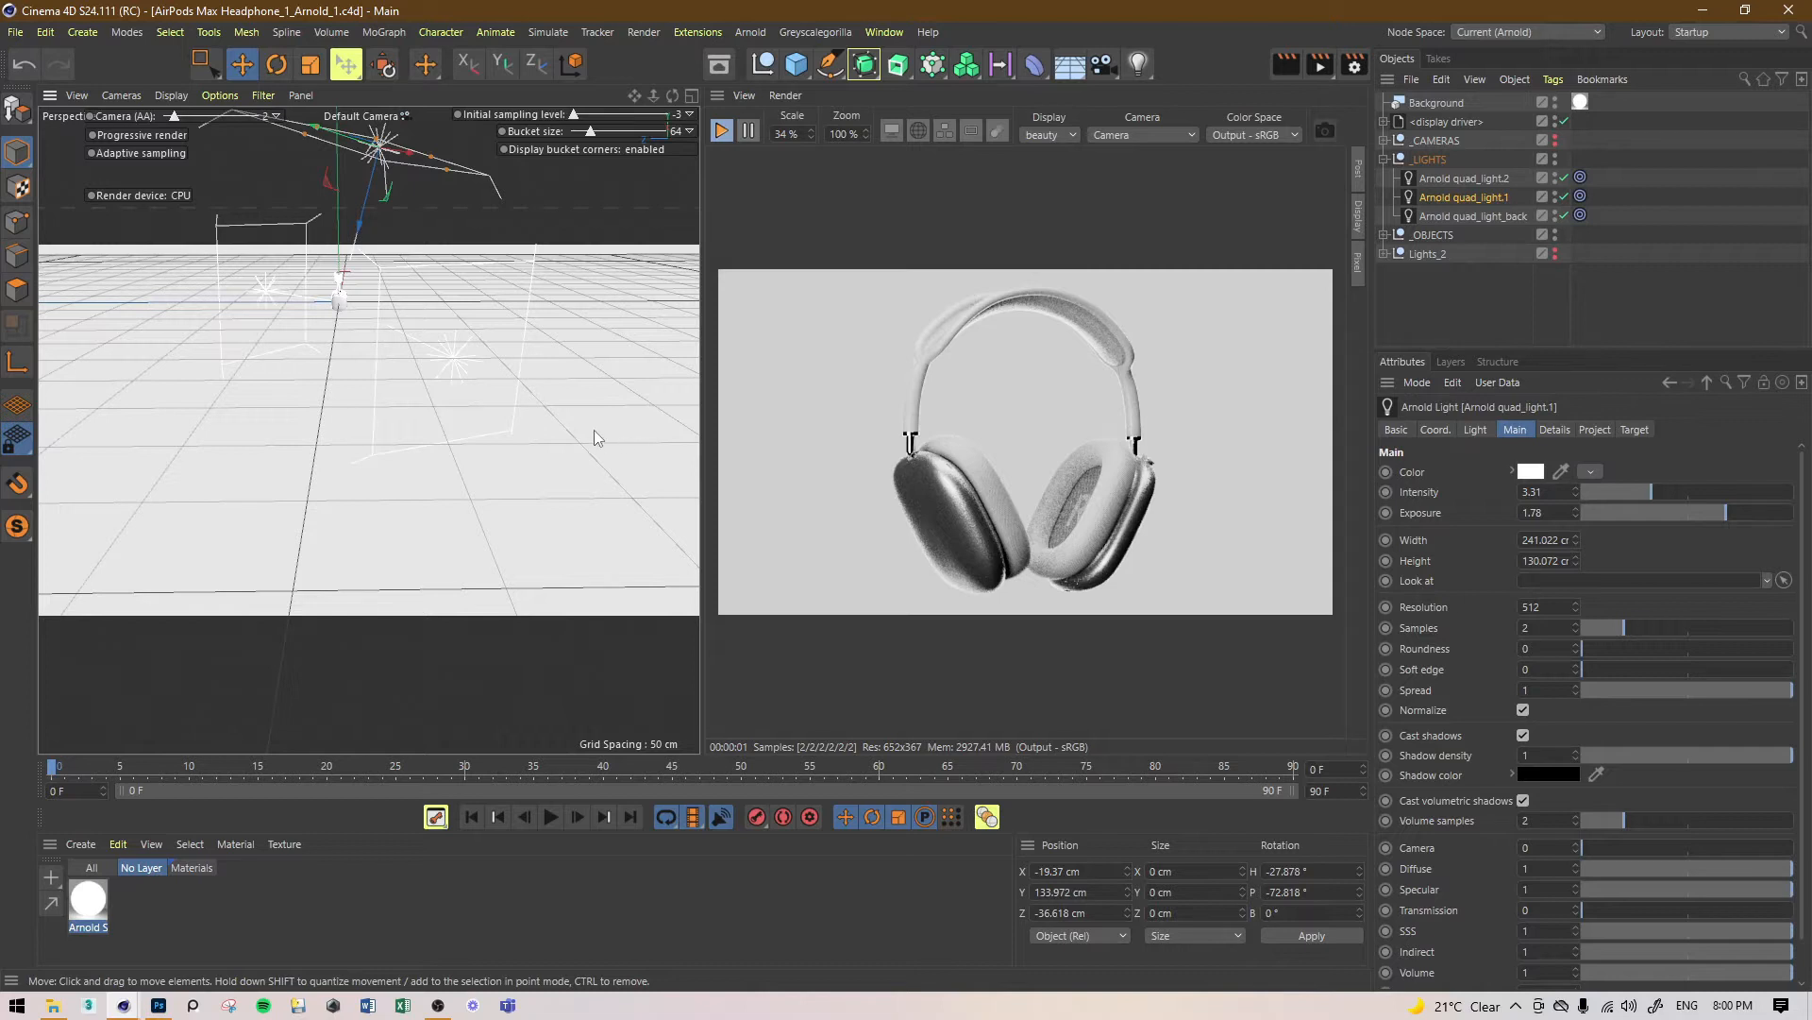
Step: Duplicate the side quad light as Arnold quad_light, list it first in _LIGHTS and disable the other three lights
left_click_drag(578, 424, 276, 440, "alt")
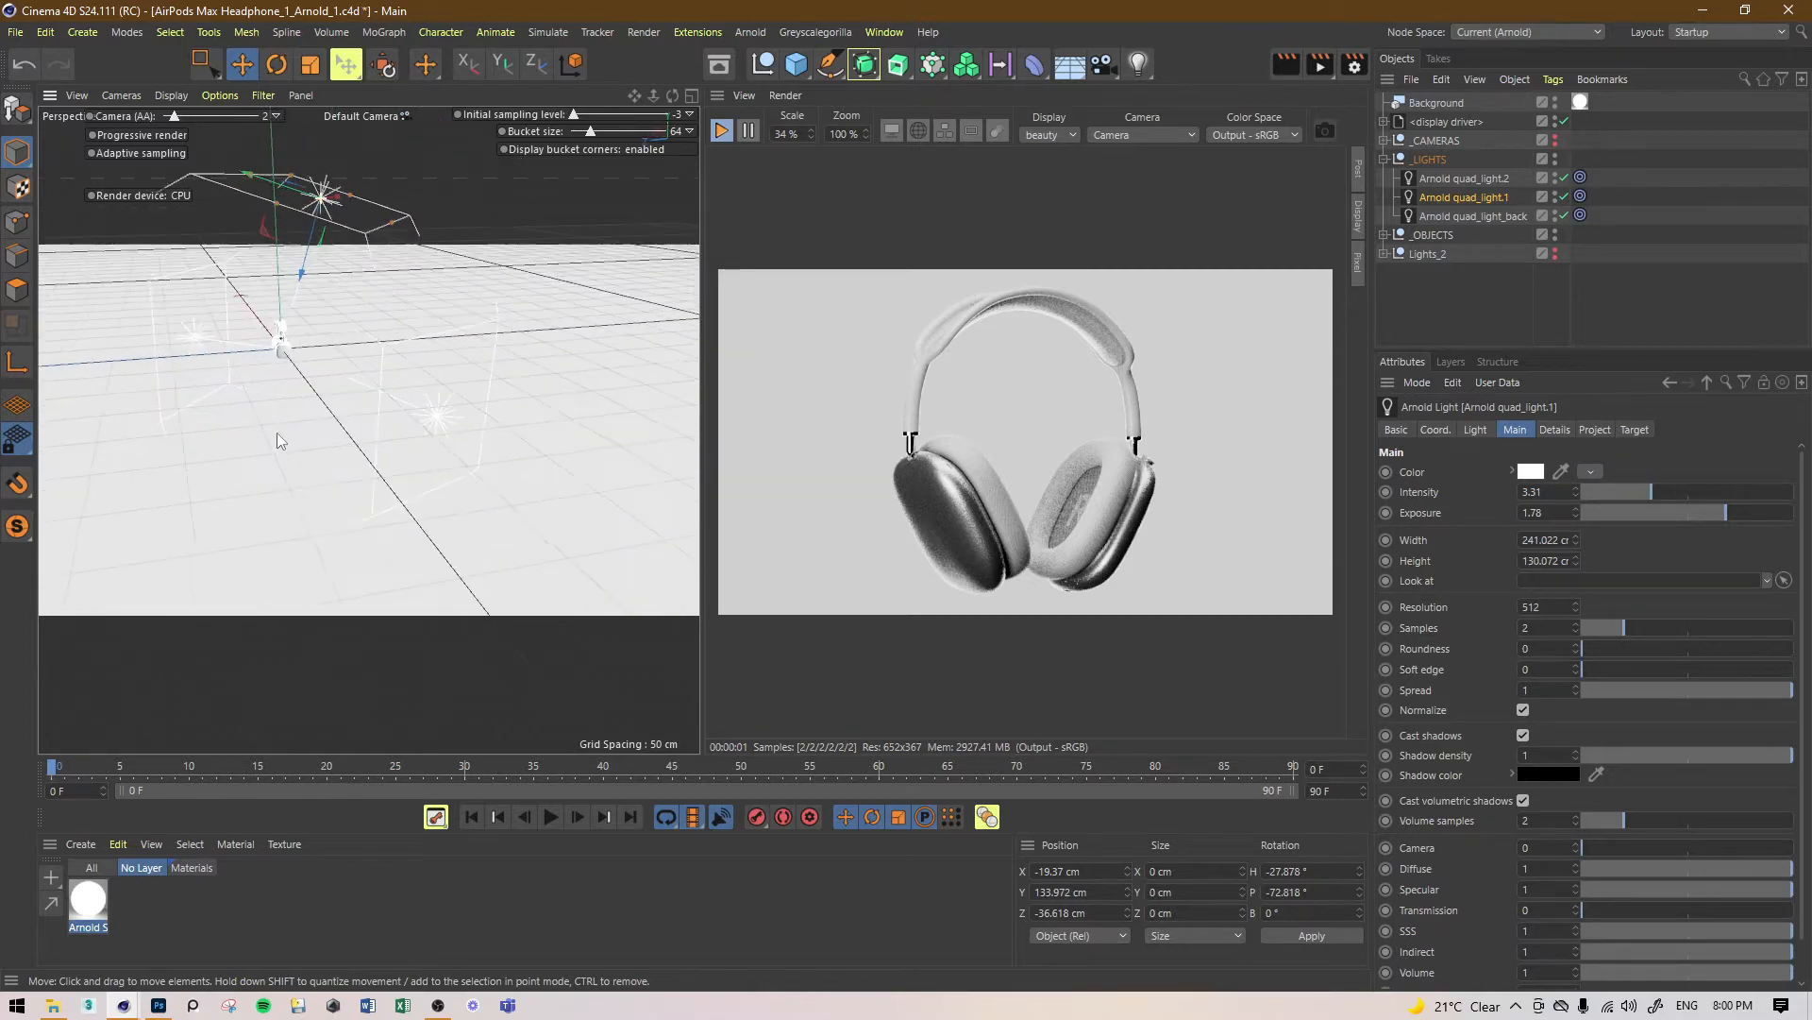
left_click(1469, 179)
left_click_drag(389, 534, 275, 547, "alt")
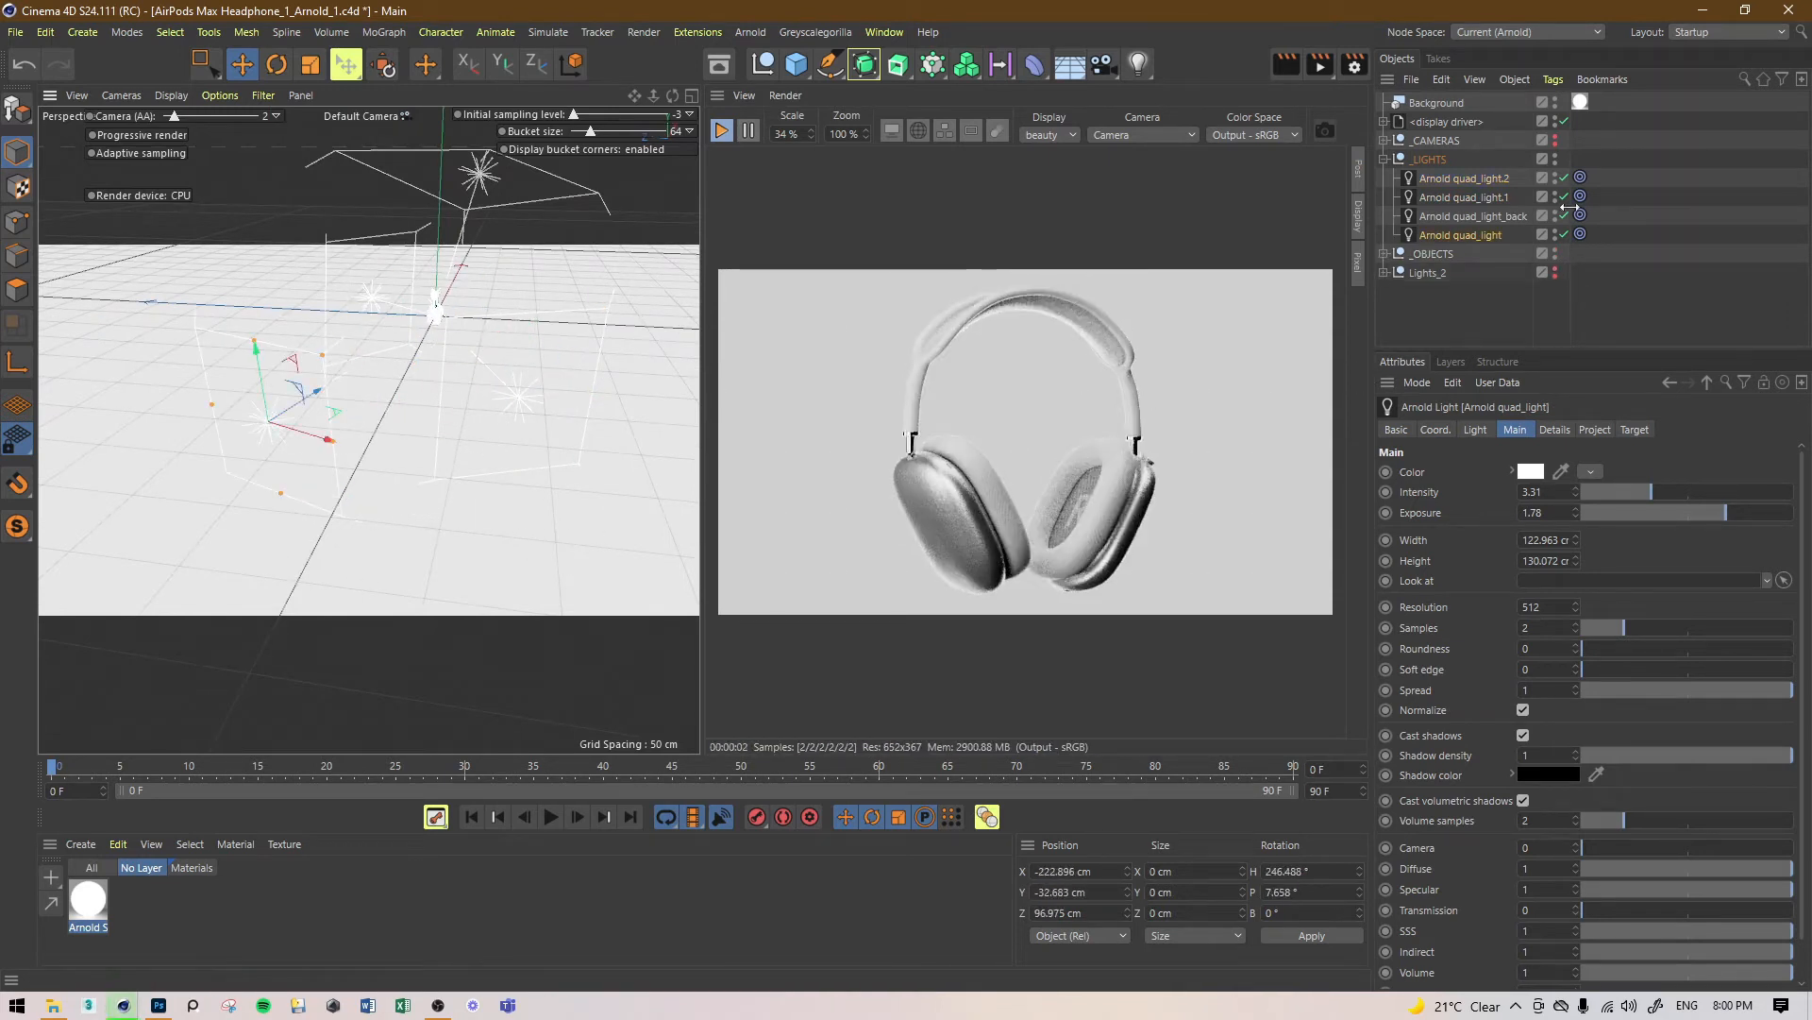
left_click_drag(1494, 238, 1564, 234)
Step: Move the new quad light to about X -164, Y -73, Z 238 cm, widen it to about 375 cm and set its soft edge to 1
left_click_drag(377, 364, 588, 411, "alt")
left_click_drag(464, 497, 406, 570)
left_click_drag(1600, 670, 1808, 666)
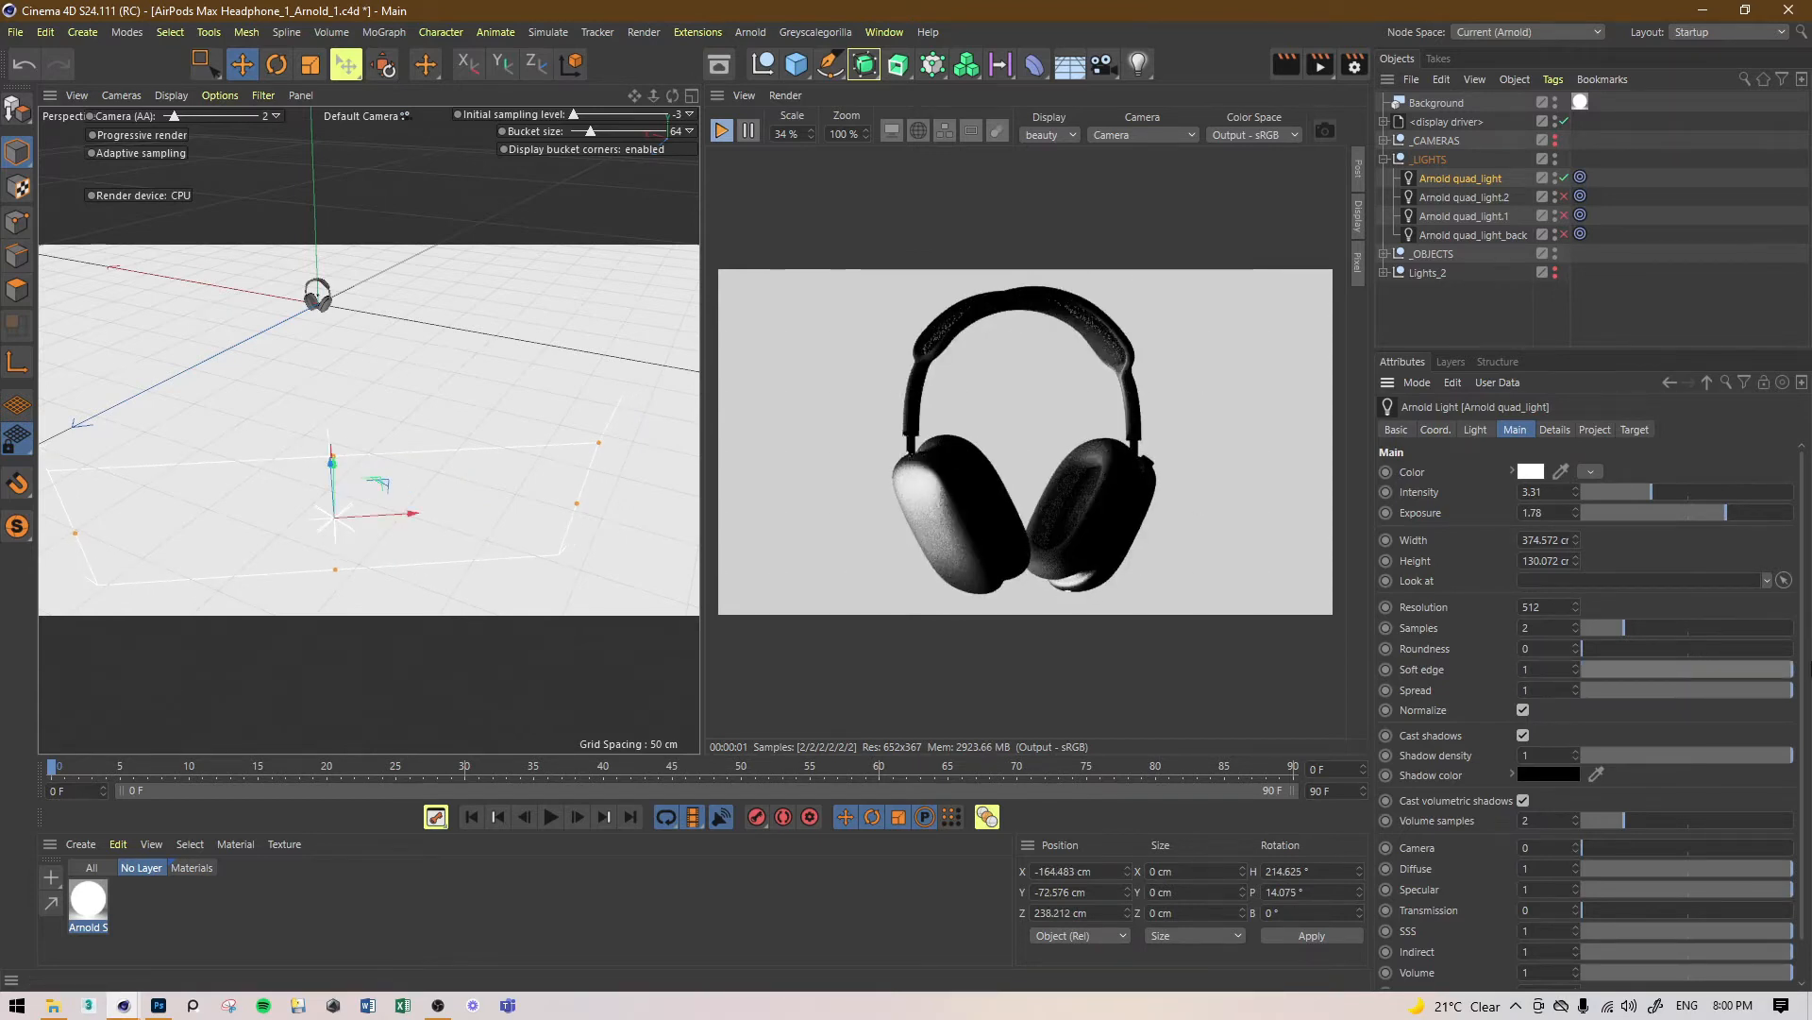
Step: Narrow the new quad light to about 54 cm and move it to about X -87, Y -67, Z 149 cm
left_click_drag(577, 504, 631, 423)
left_click_drag(359, 462, 232, 432)
key("ctrl+z")
left_click_drag(366, 463, 196, 407)
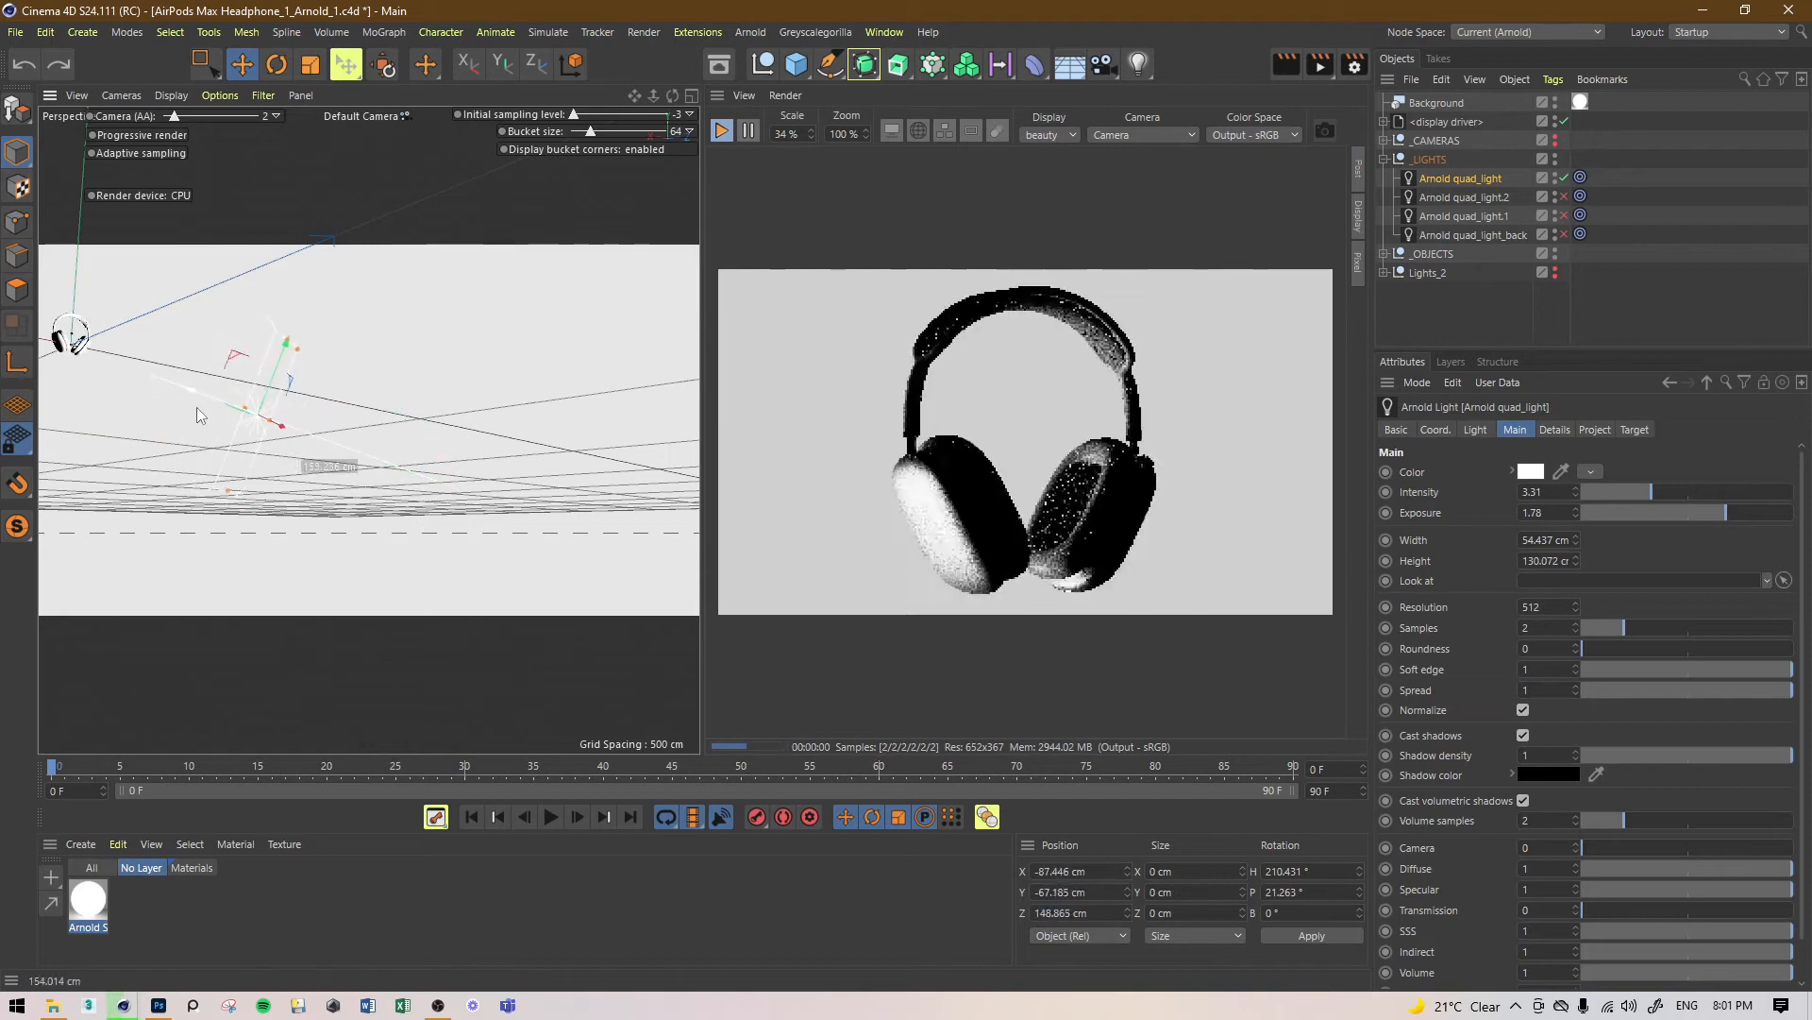
left_click_drag(469, 462, 259, 483, "alt")
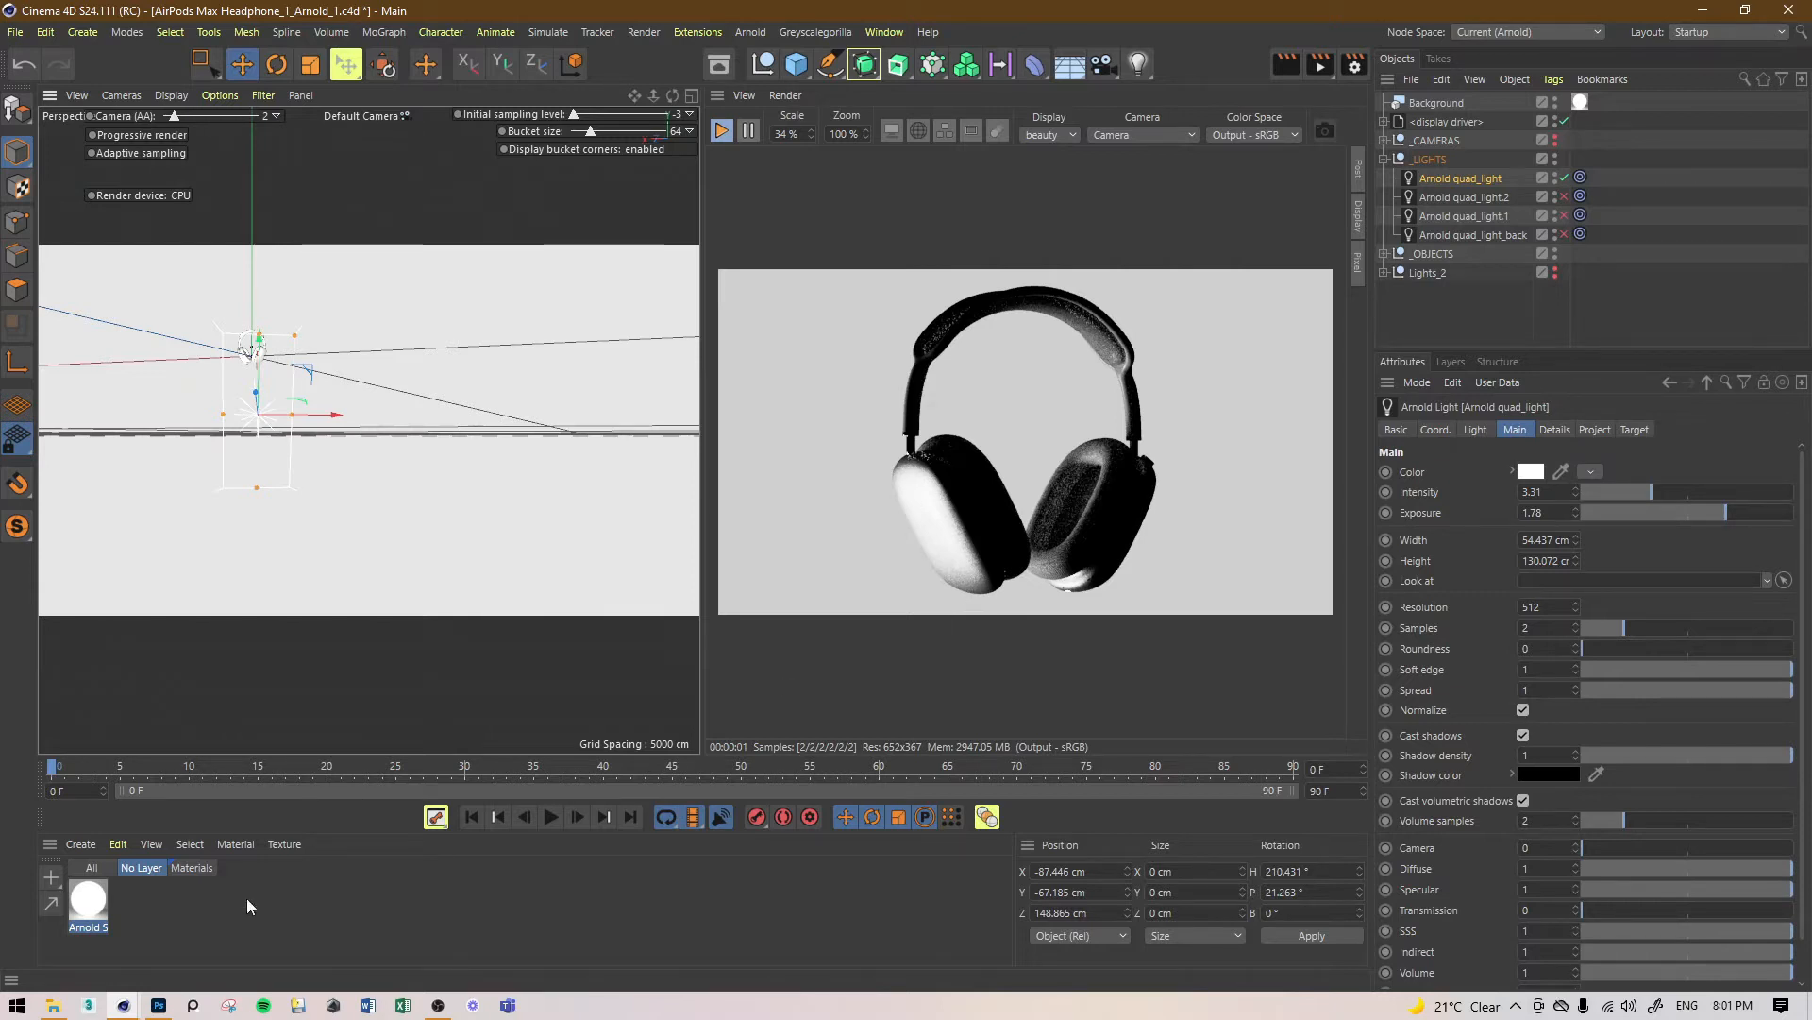
Step: Rename the white background material as BG
left_click(100, 925)
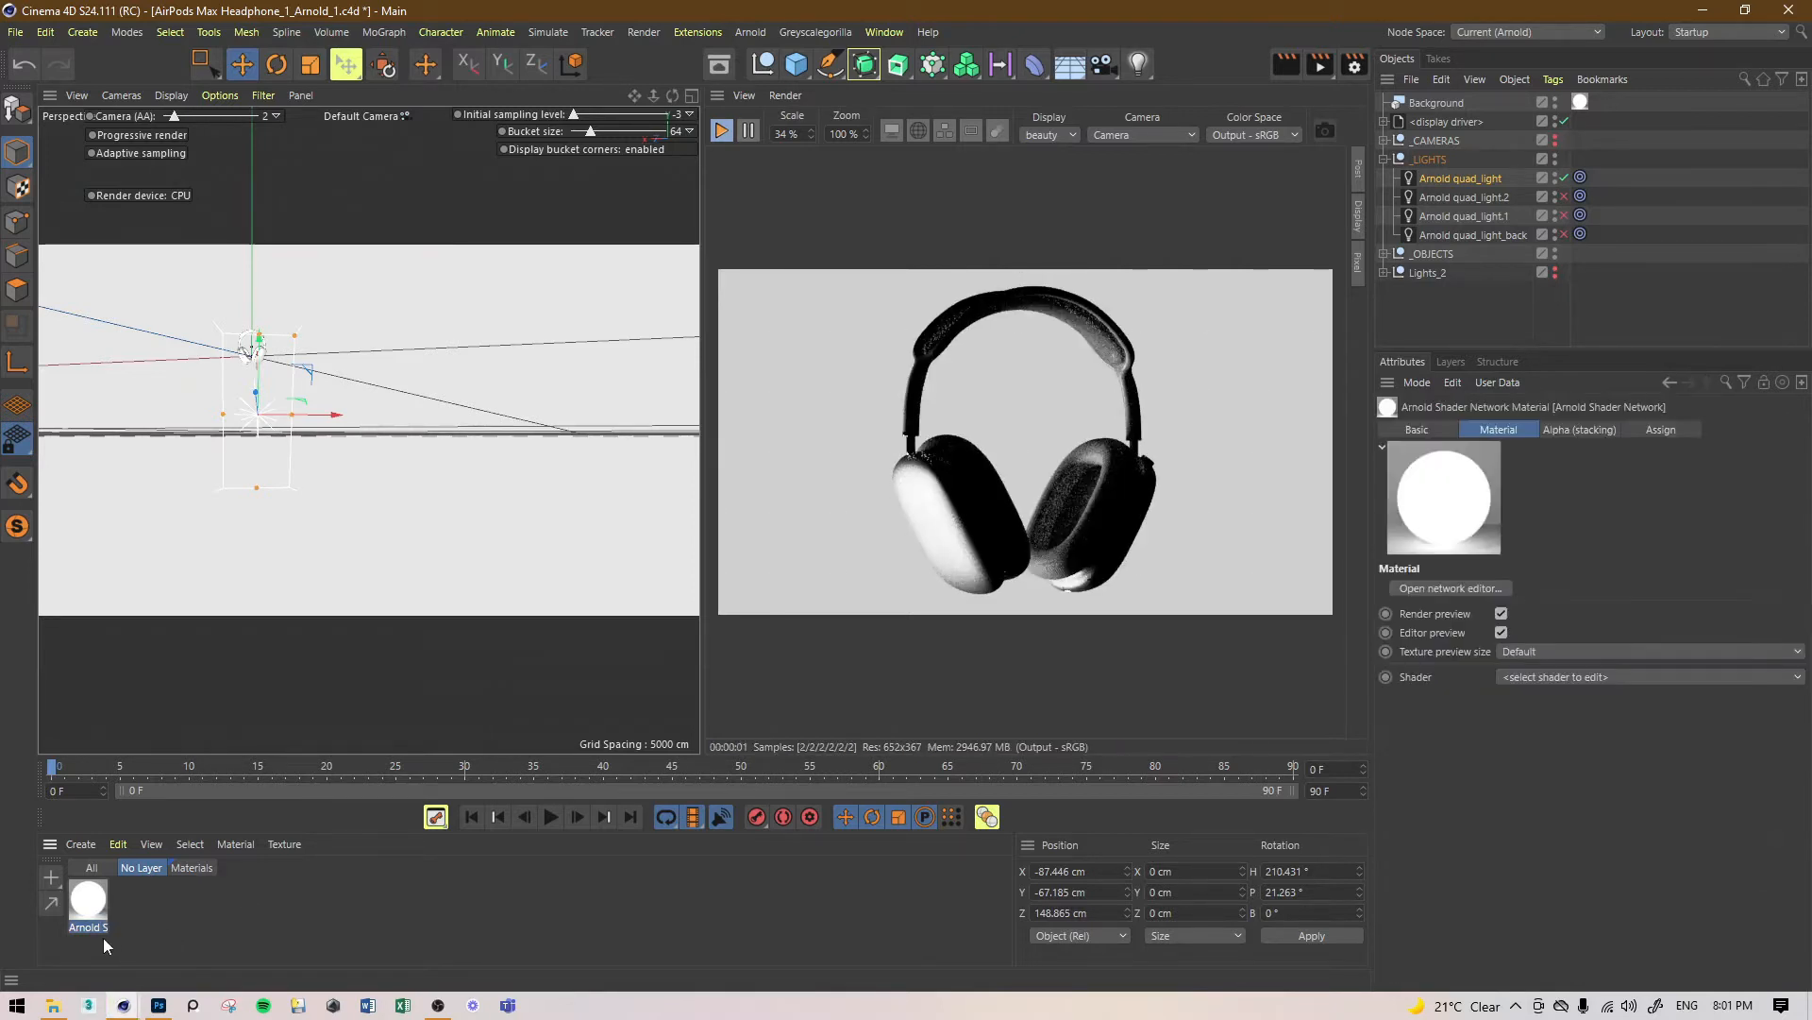
double_click(98, 931)
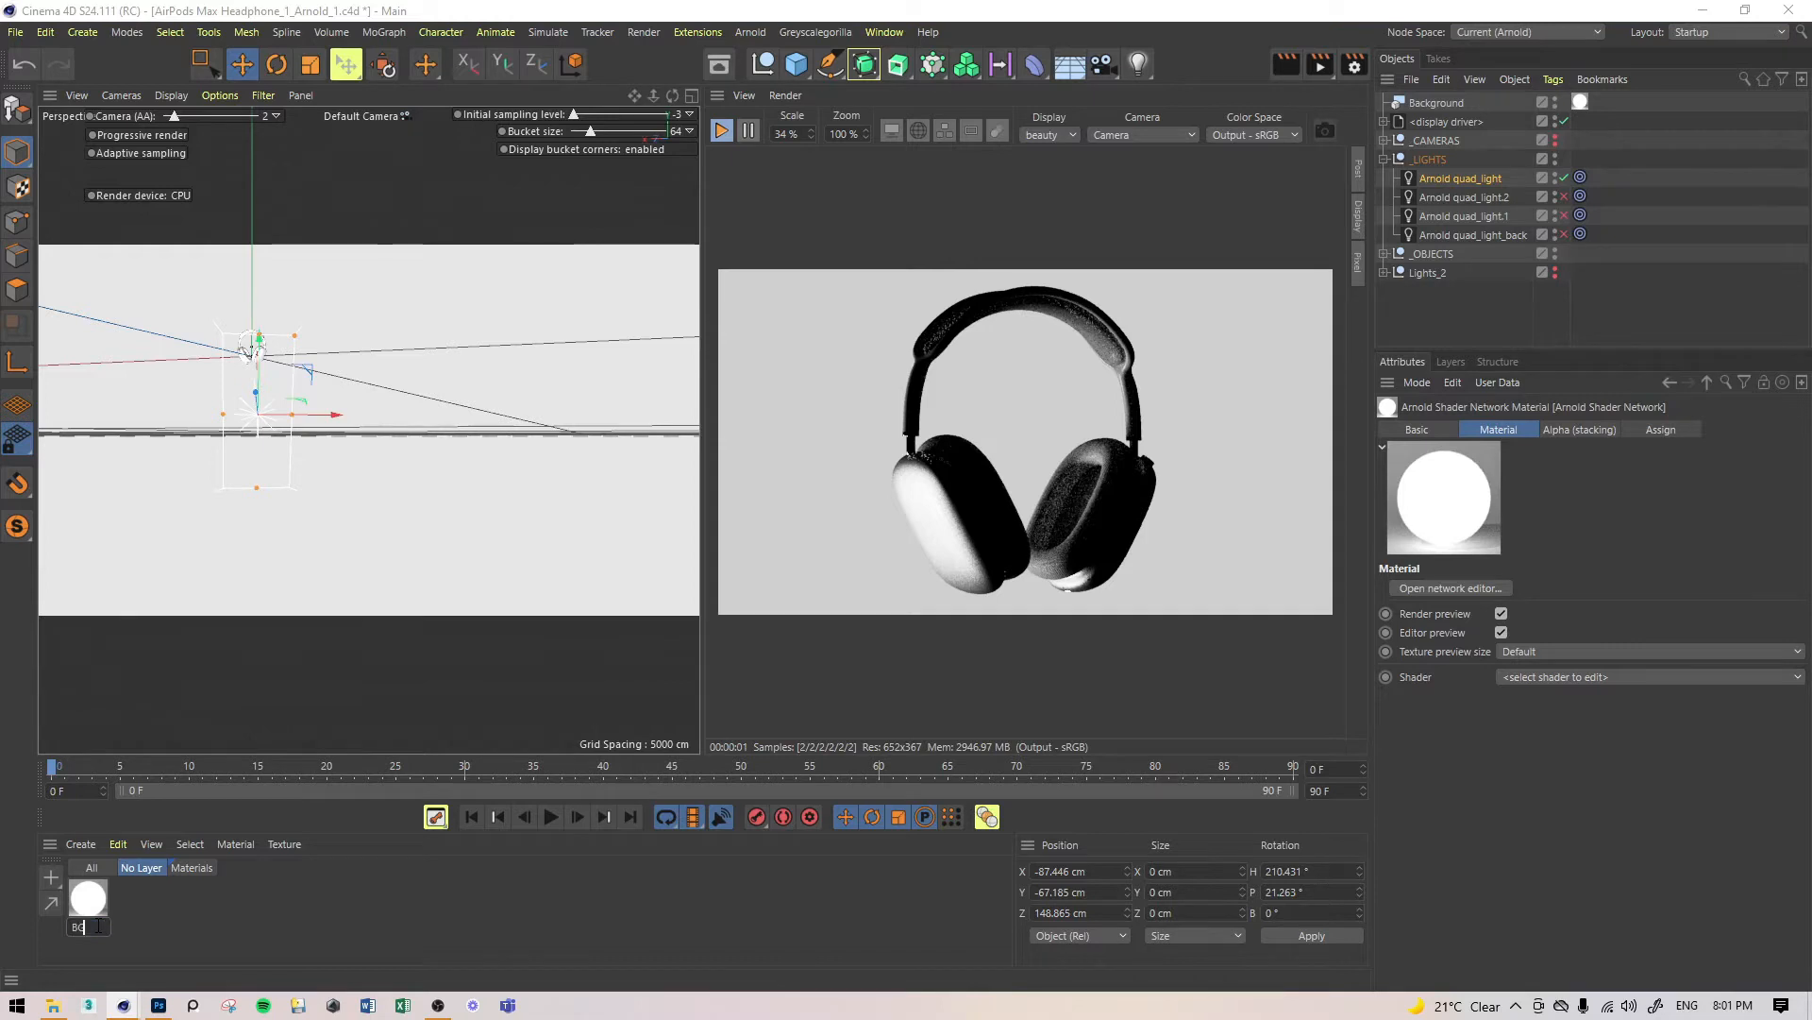
type("BG")
key("Return")
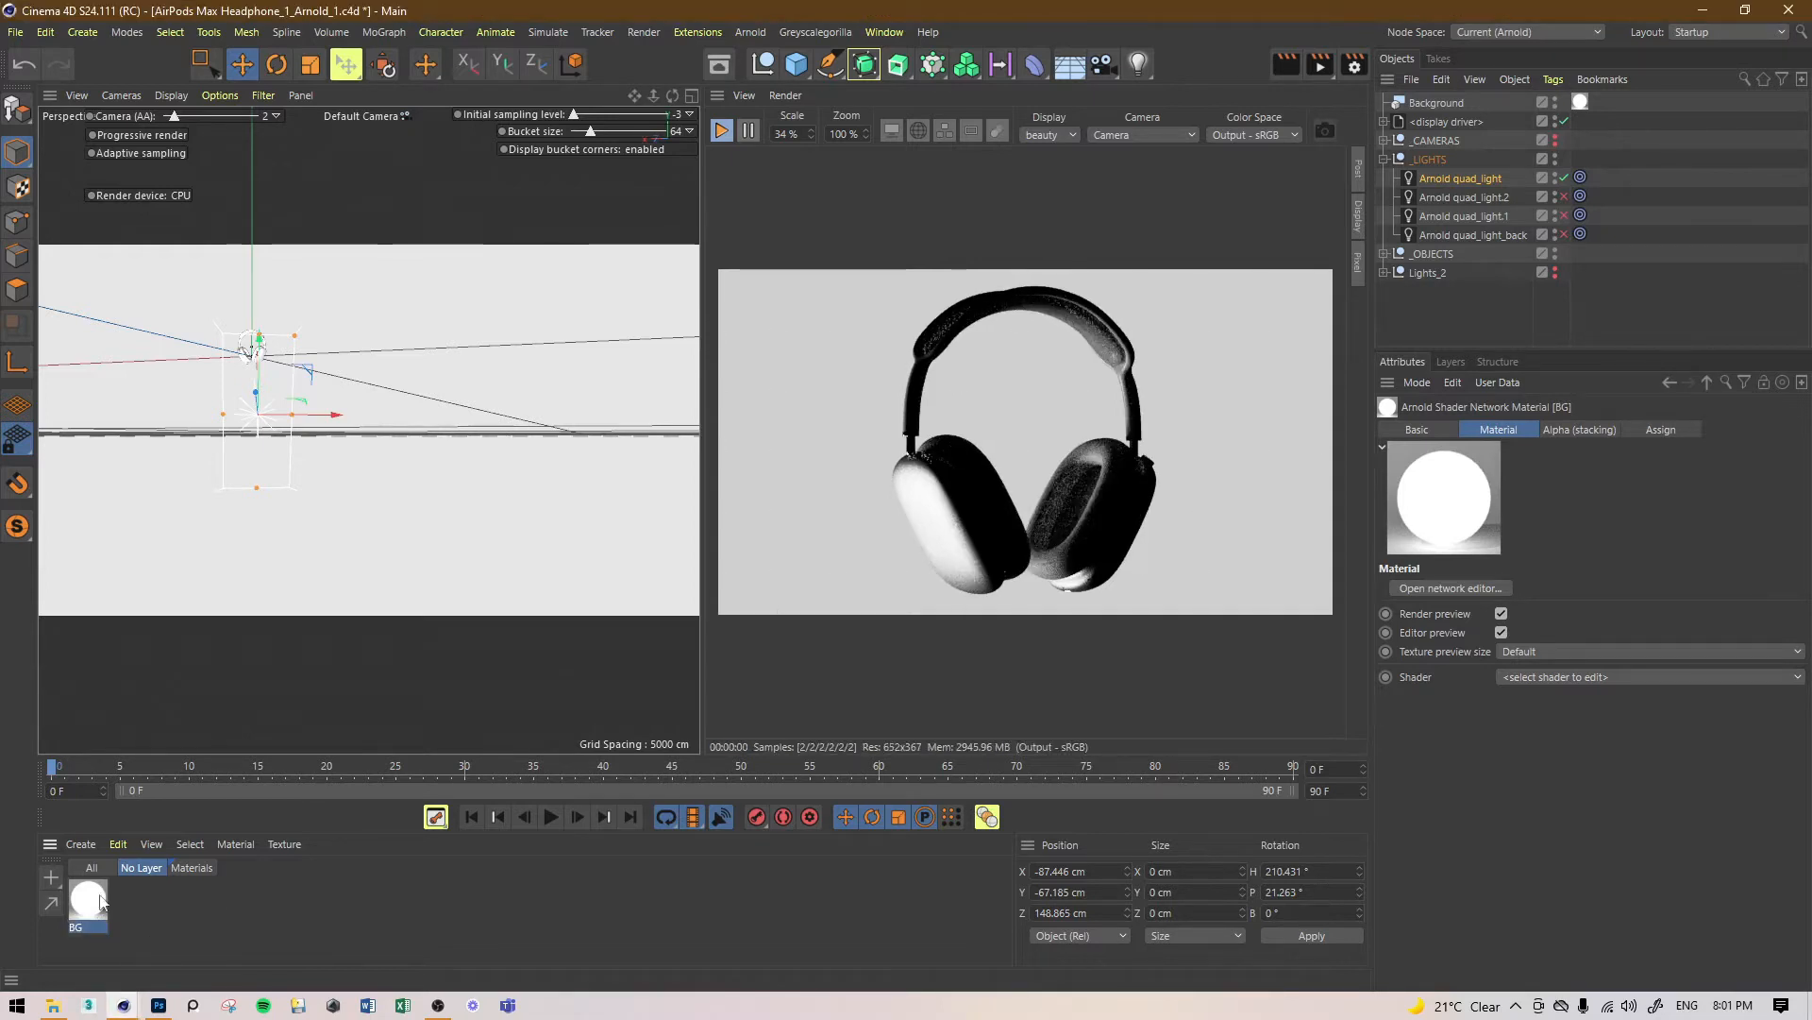
Step: Create a new Arnold material and connect a ramp_rgb node to its Arnold Shader output
left_click(51, 876)
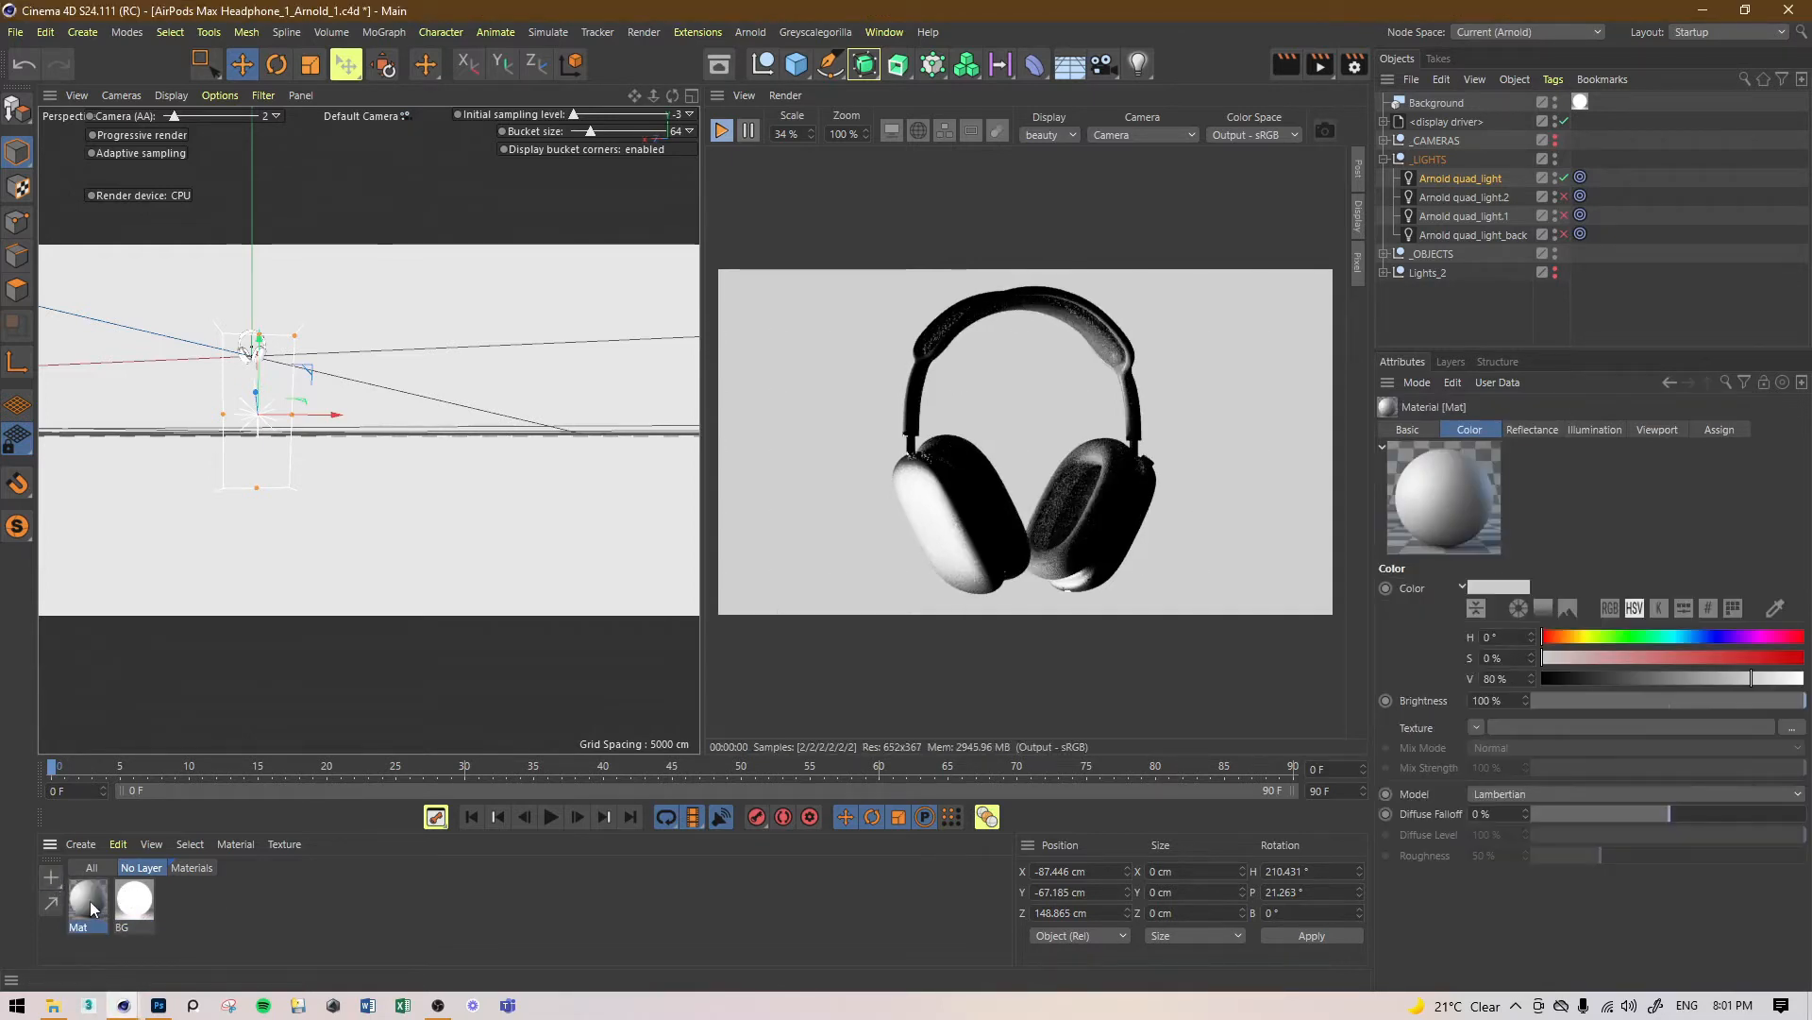
key("Delete")
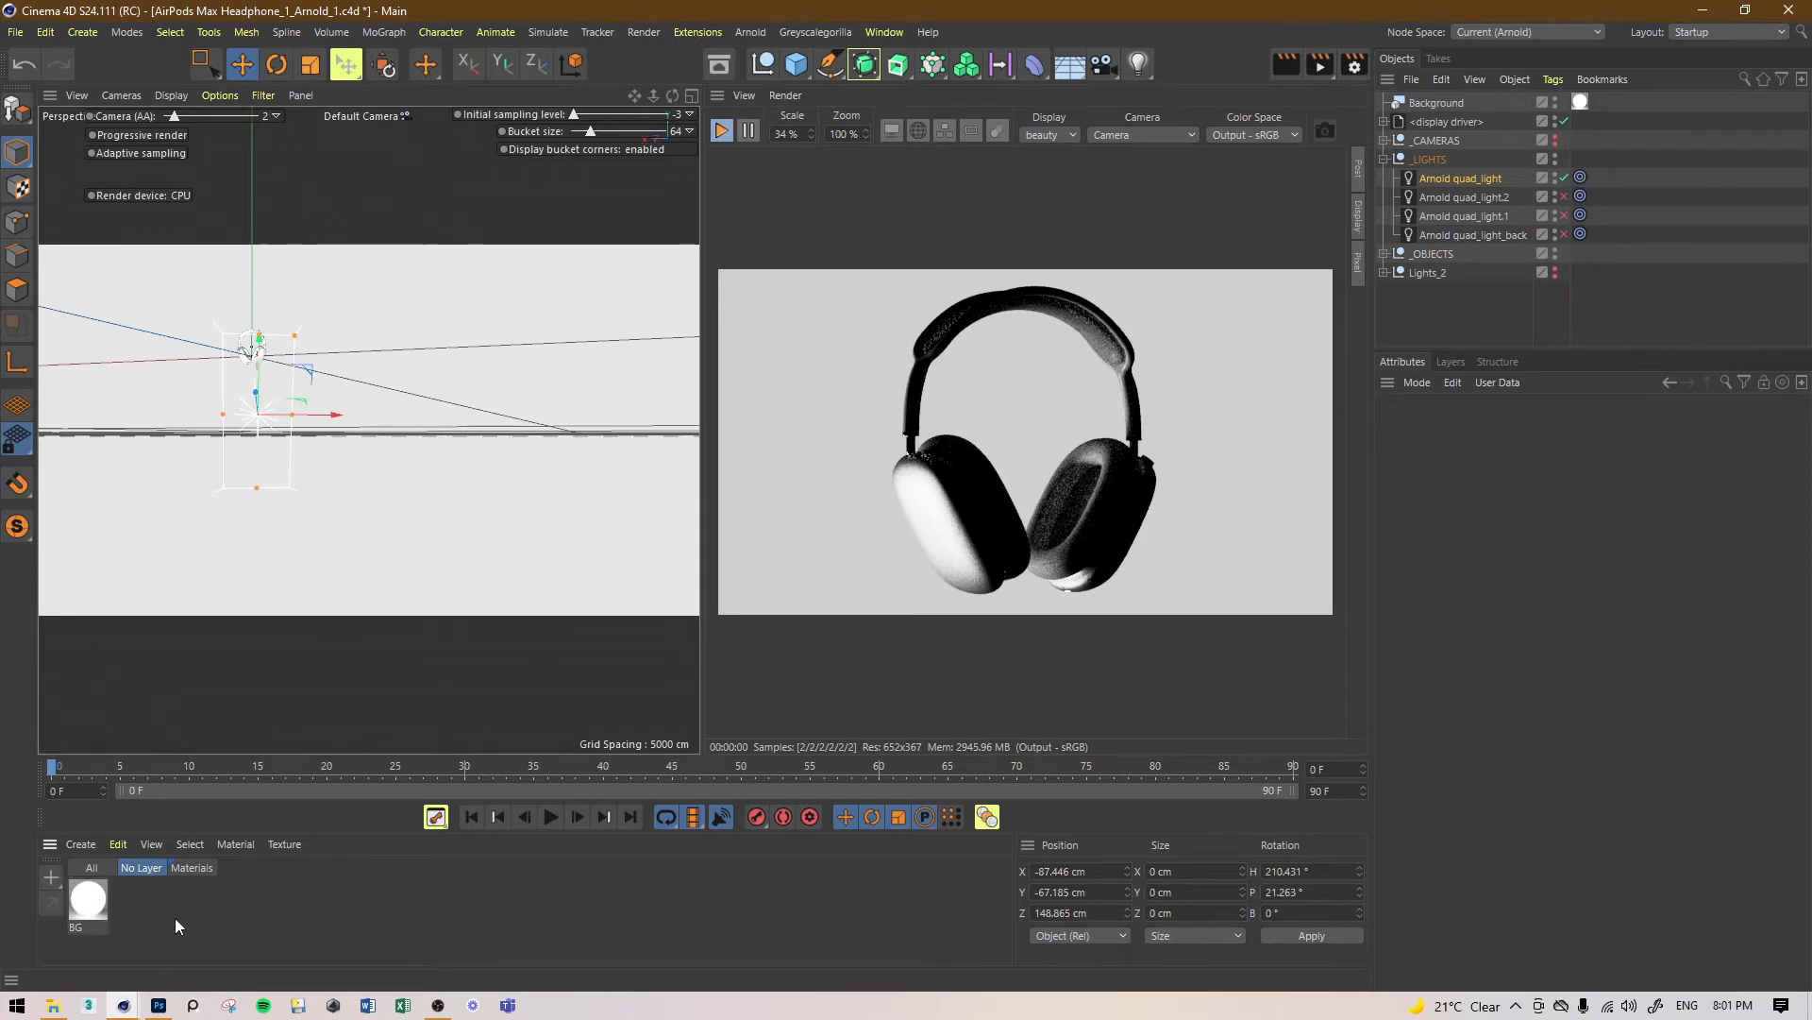
key("alt")
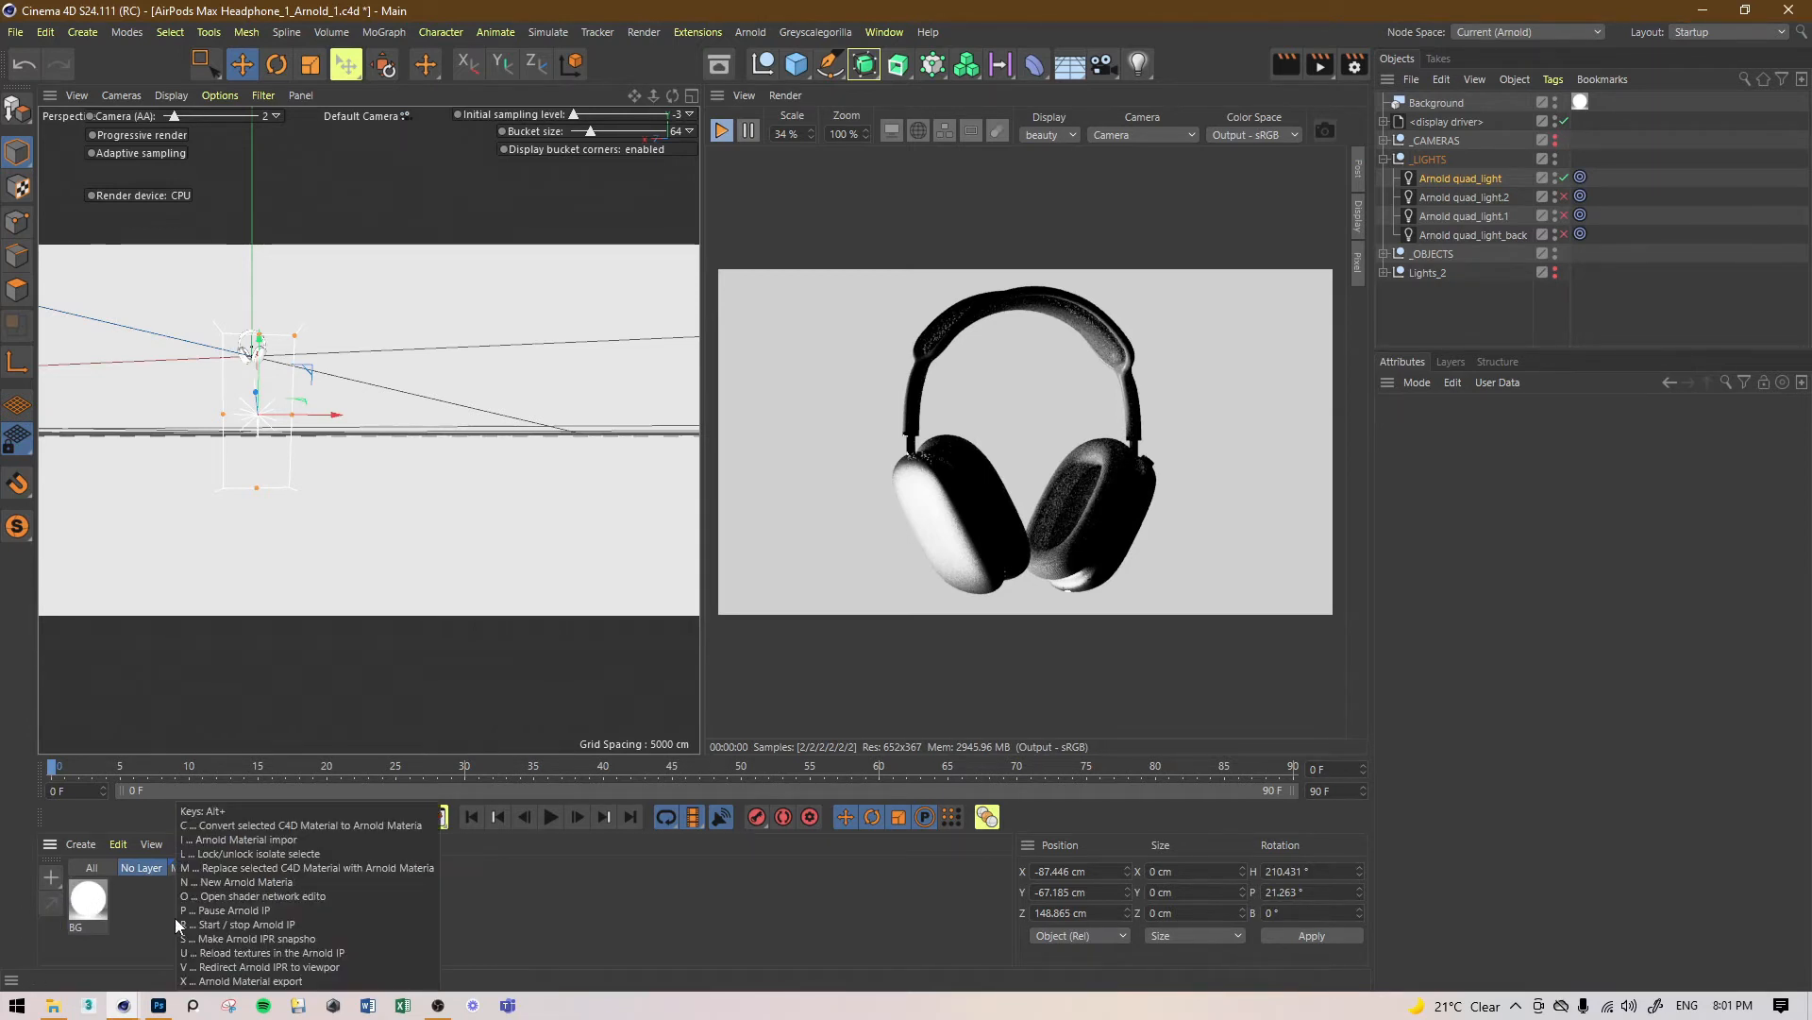
key("alt+n")
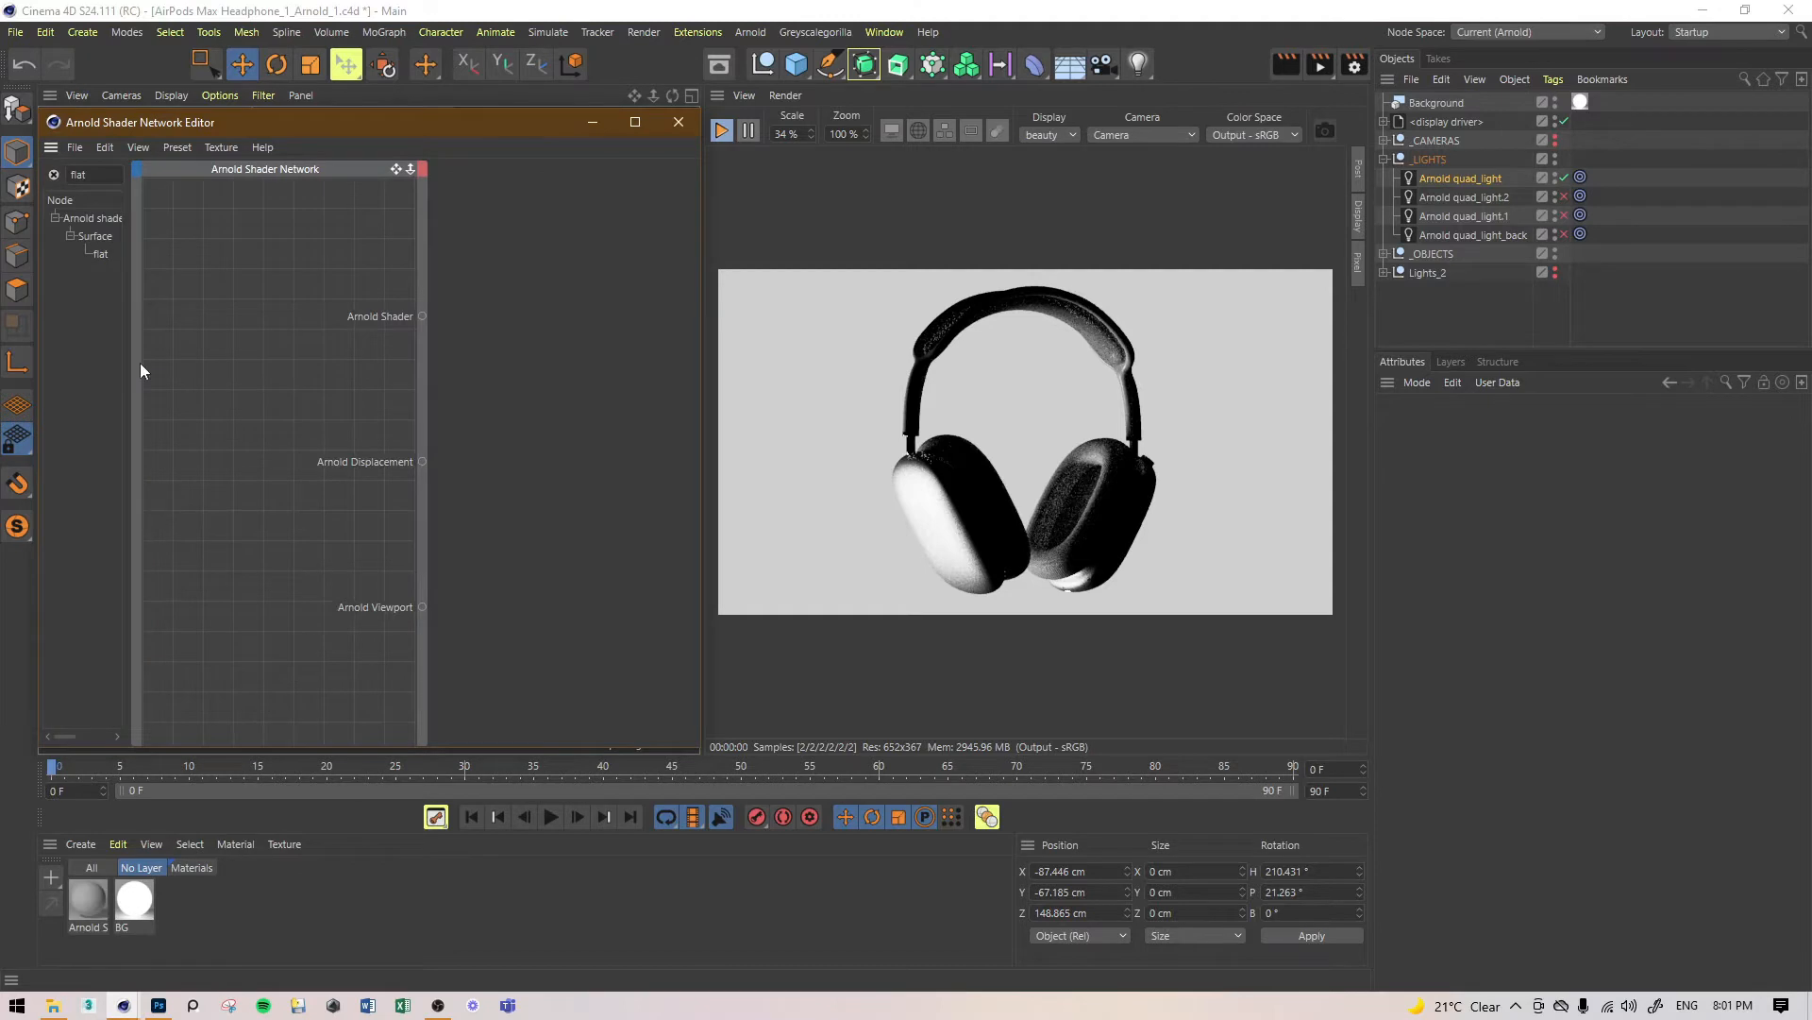
key("BackSpace")
key("BackSpace")
key("BackSpace")
key("BackSpace")
type("ram")
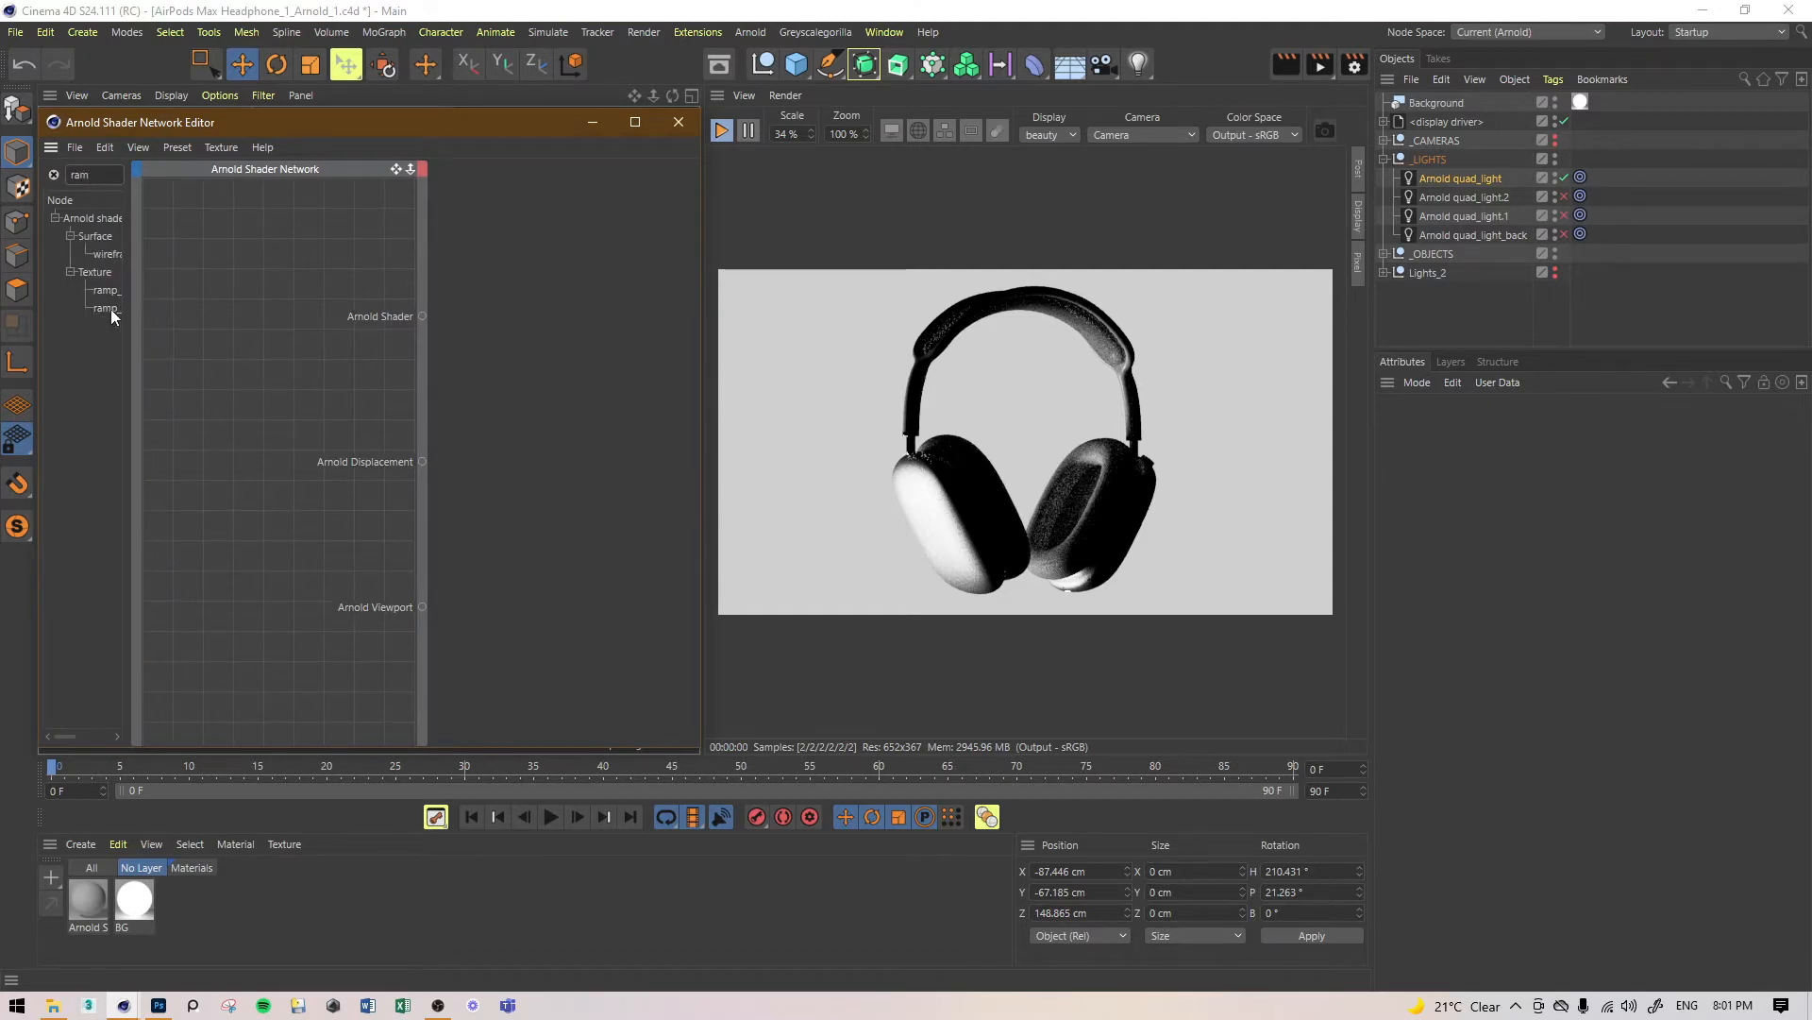
left_click_drag(111, 315, 207, 317)
left_click(590, 236)
left_click(574, 232)
Step: Use the ramp material as the new quad light's color, darken the ramp's white knot to grey and move its black knot to about 32%
left_click(1472, 178)
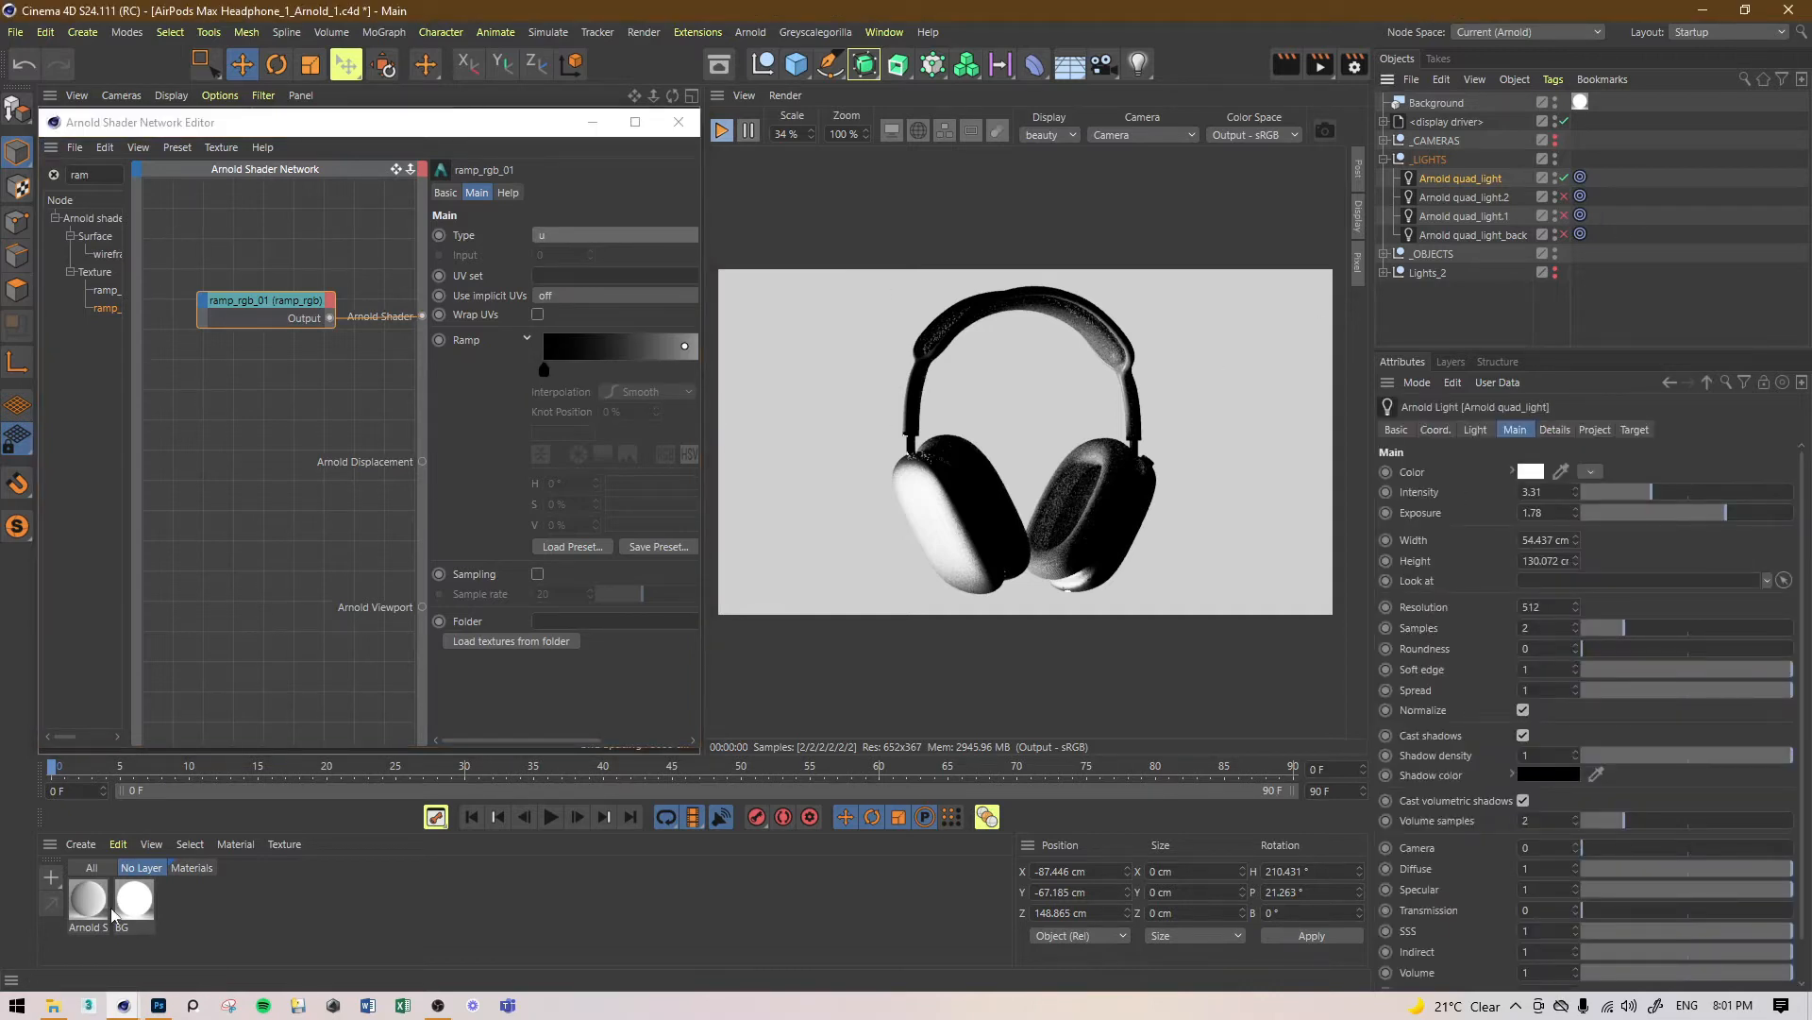
left_click(1590, 472)
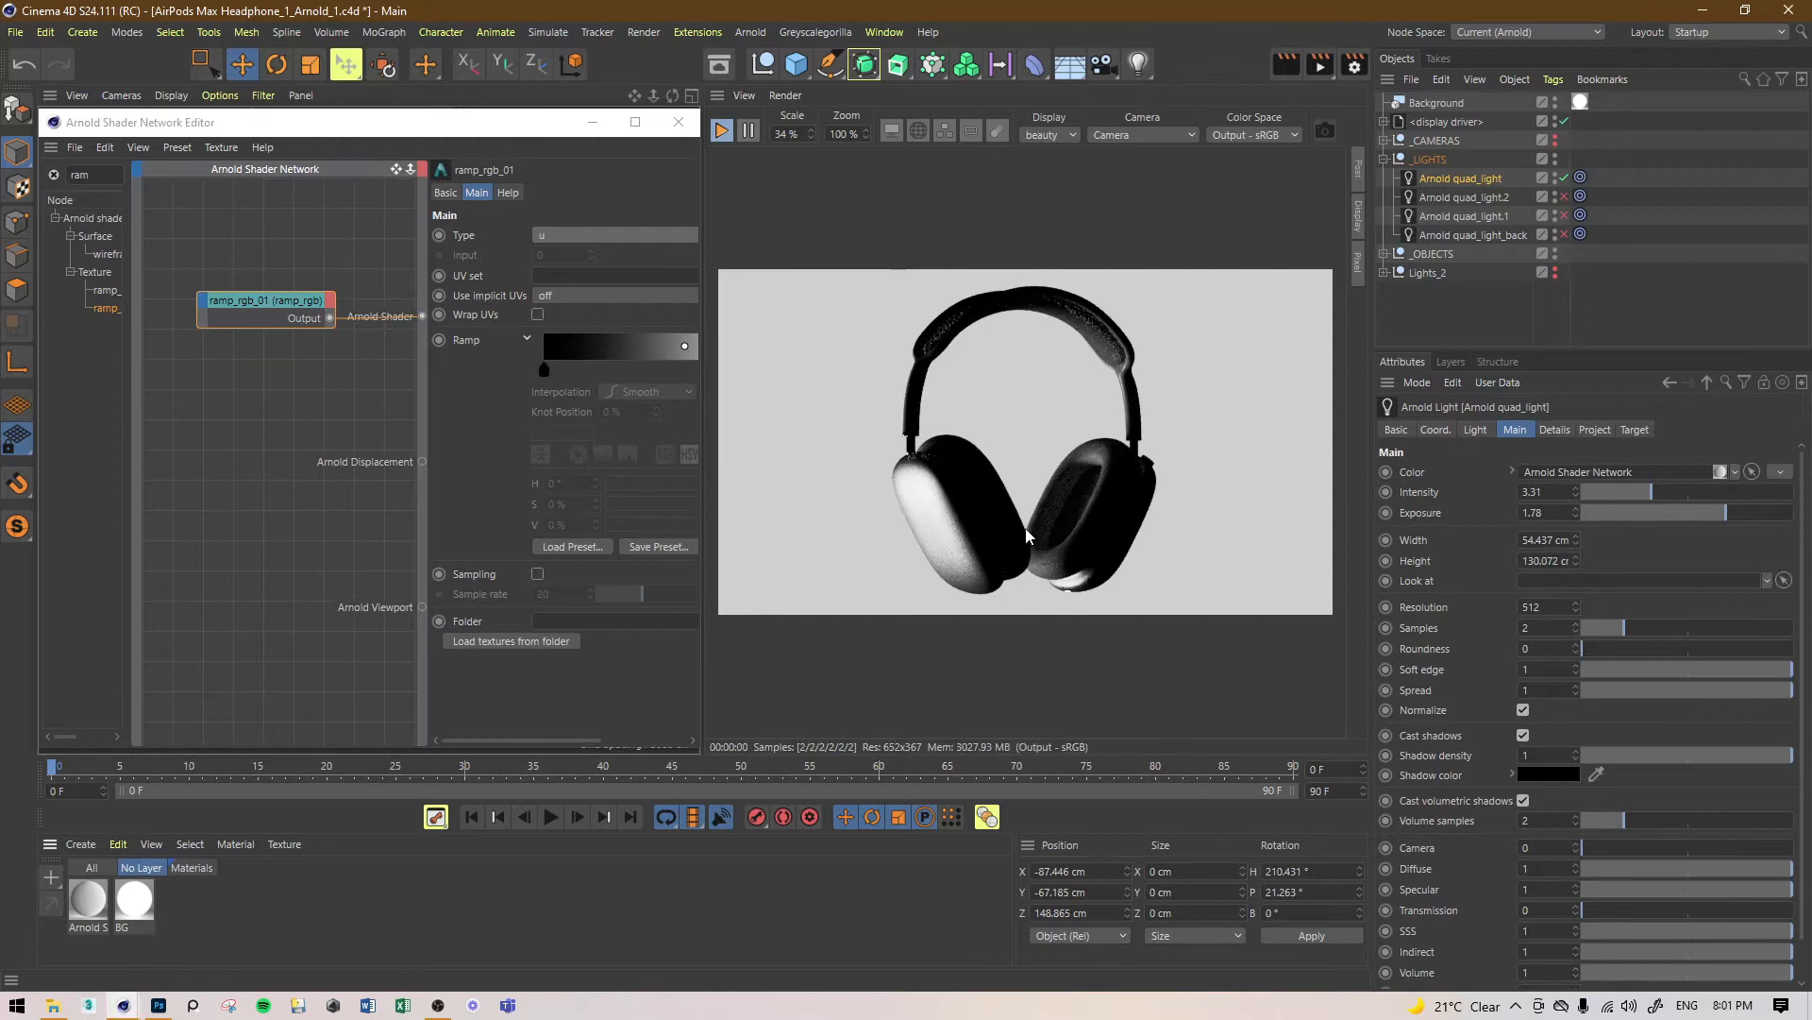
left_click_drag(543, 369, 661, 391)
middle_click_drag(620, 694, 446, 683)
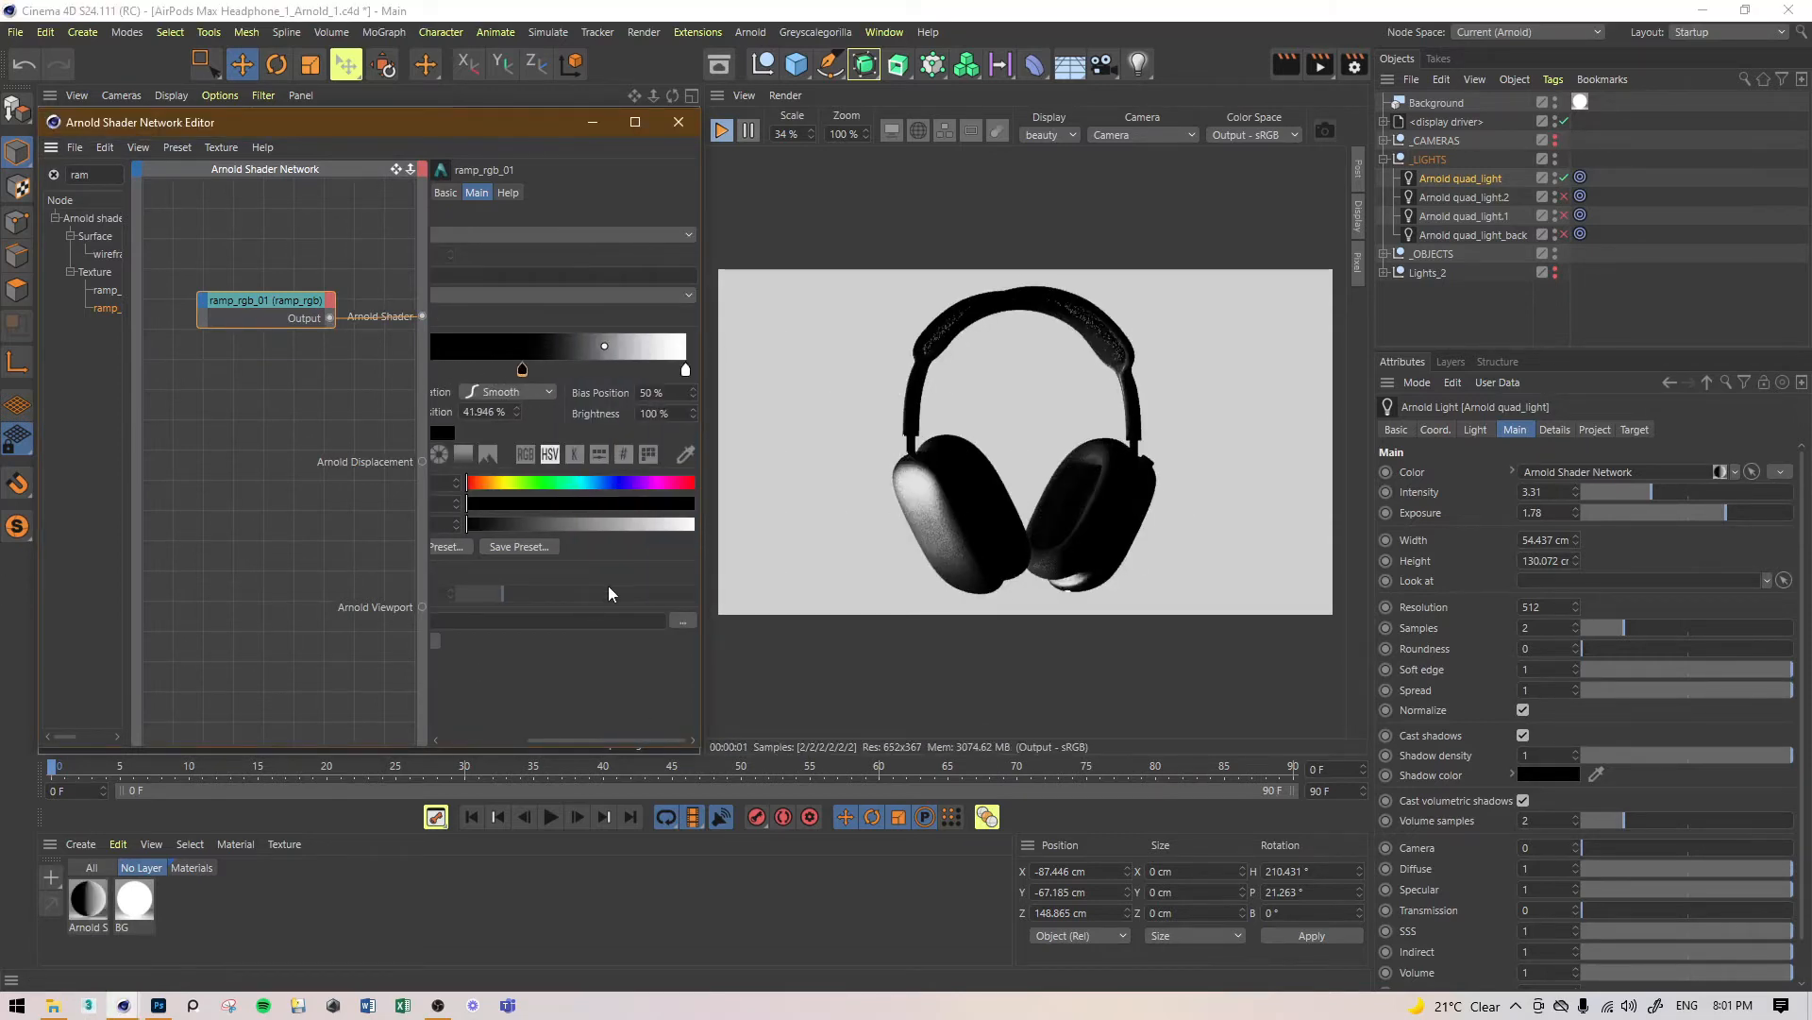
left_click(685, 370)
left_click_drag(692, 525, 612, 529)
mouse_move(524, 371)
left_mouse_down()
mouse_move(571, 375)
mouse_move(489, 374)
left_mouse_up()
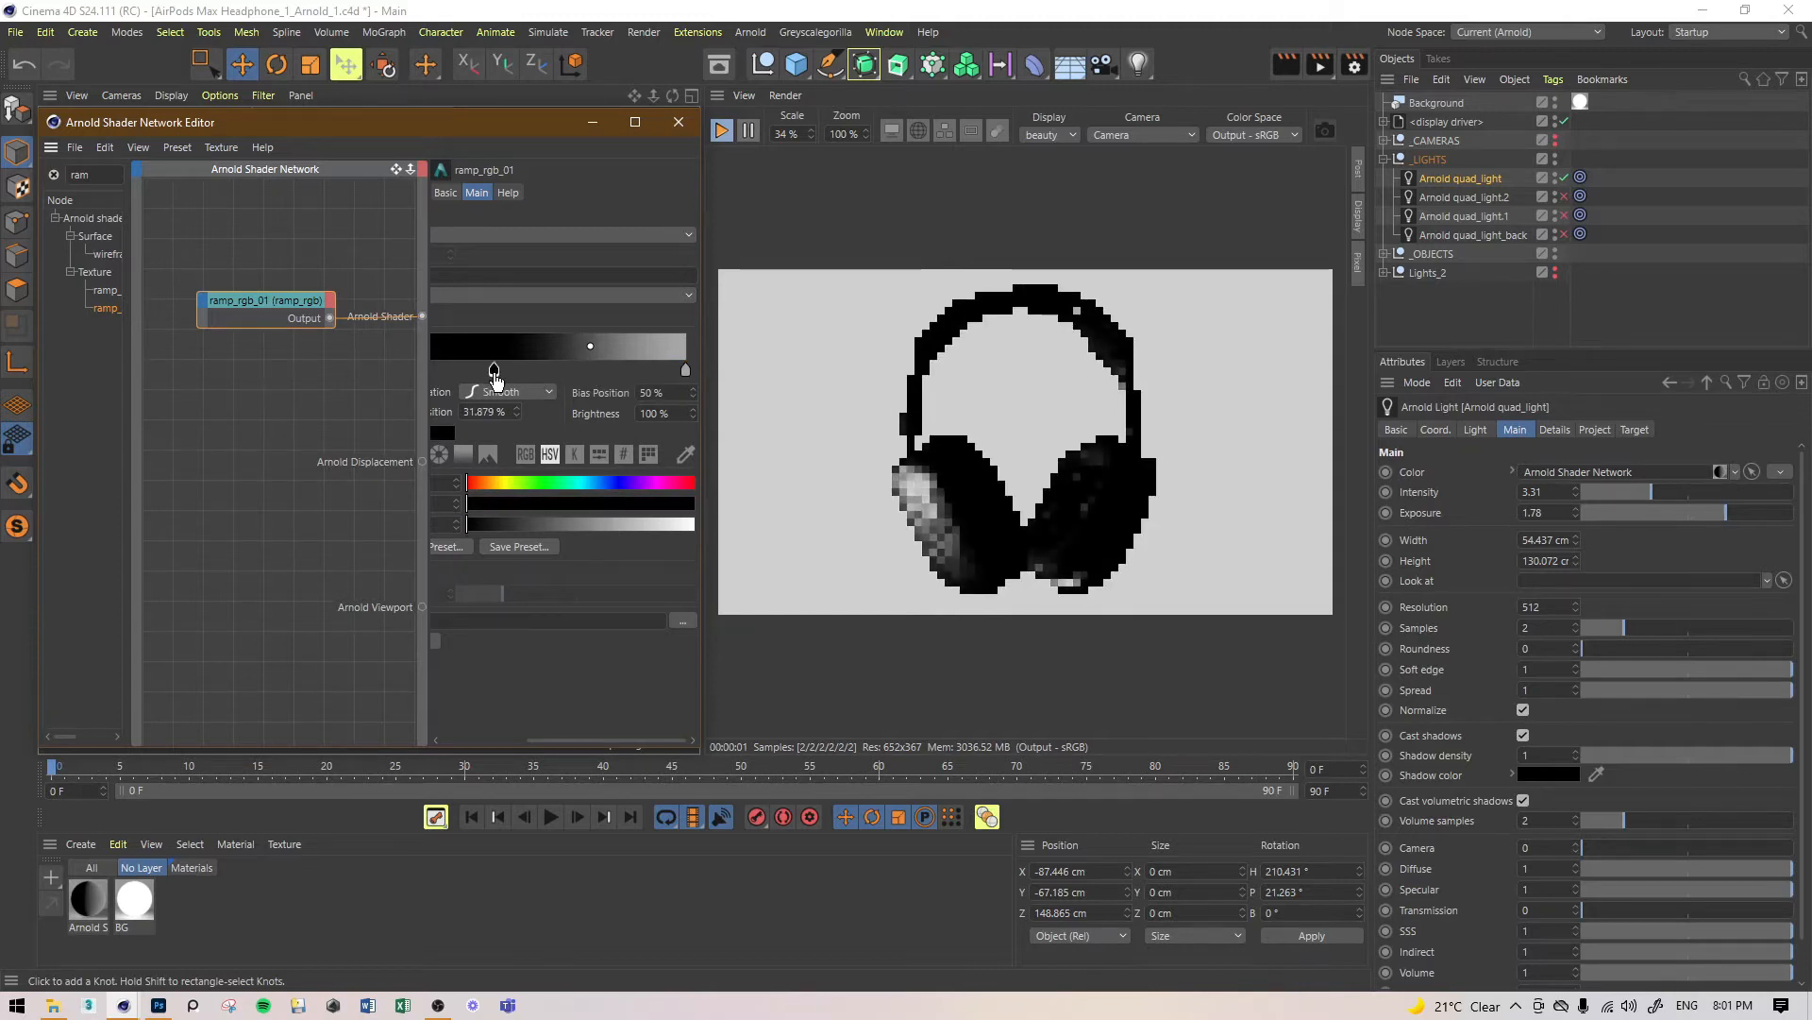
Step: Limit the preview render to a region around the headphones' outer ear cup at 100% scale
left_click(596, 127)
left_click_drag(854, 431, 1005, 604)
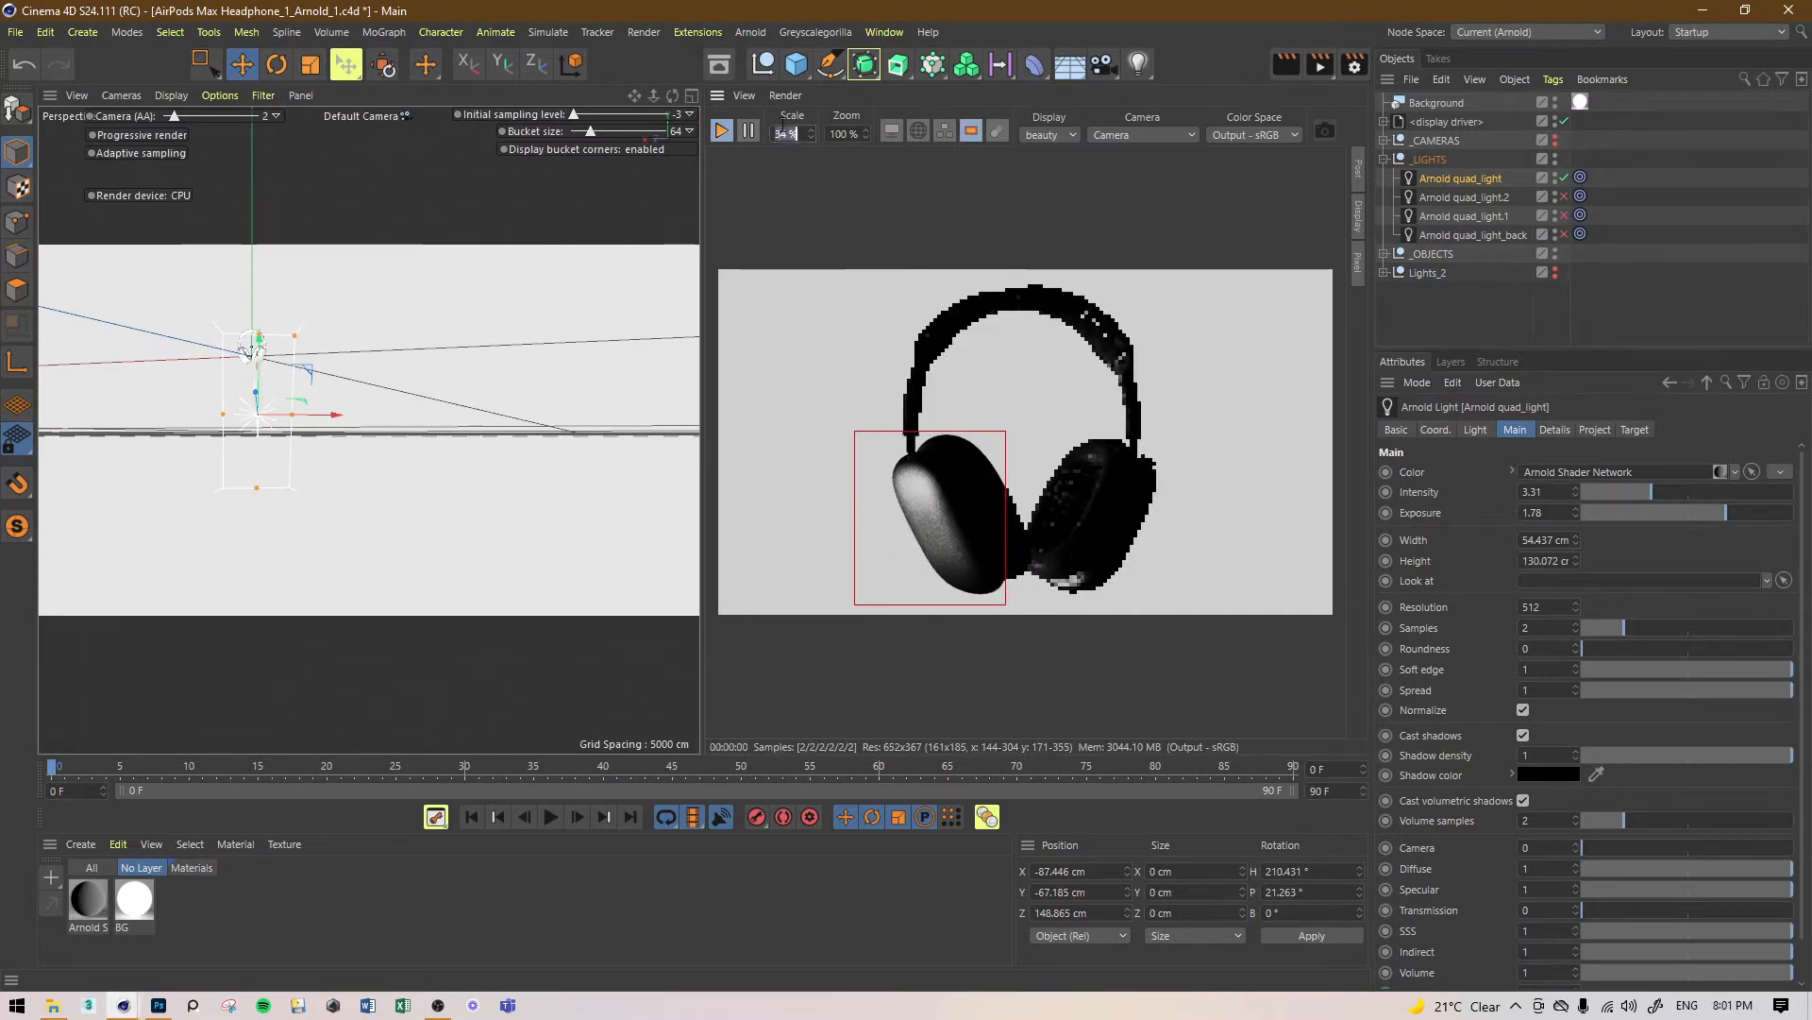
type("00")
key("Return")
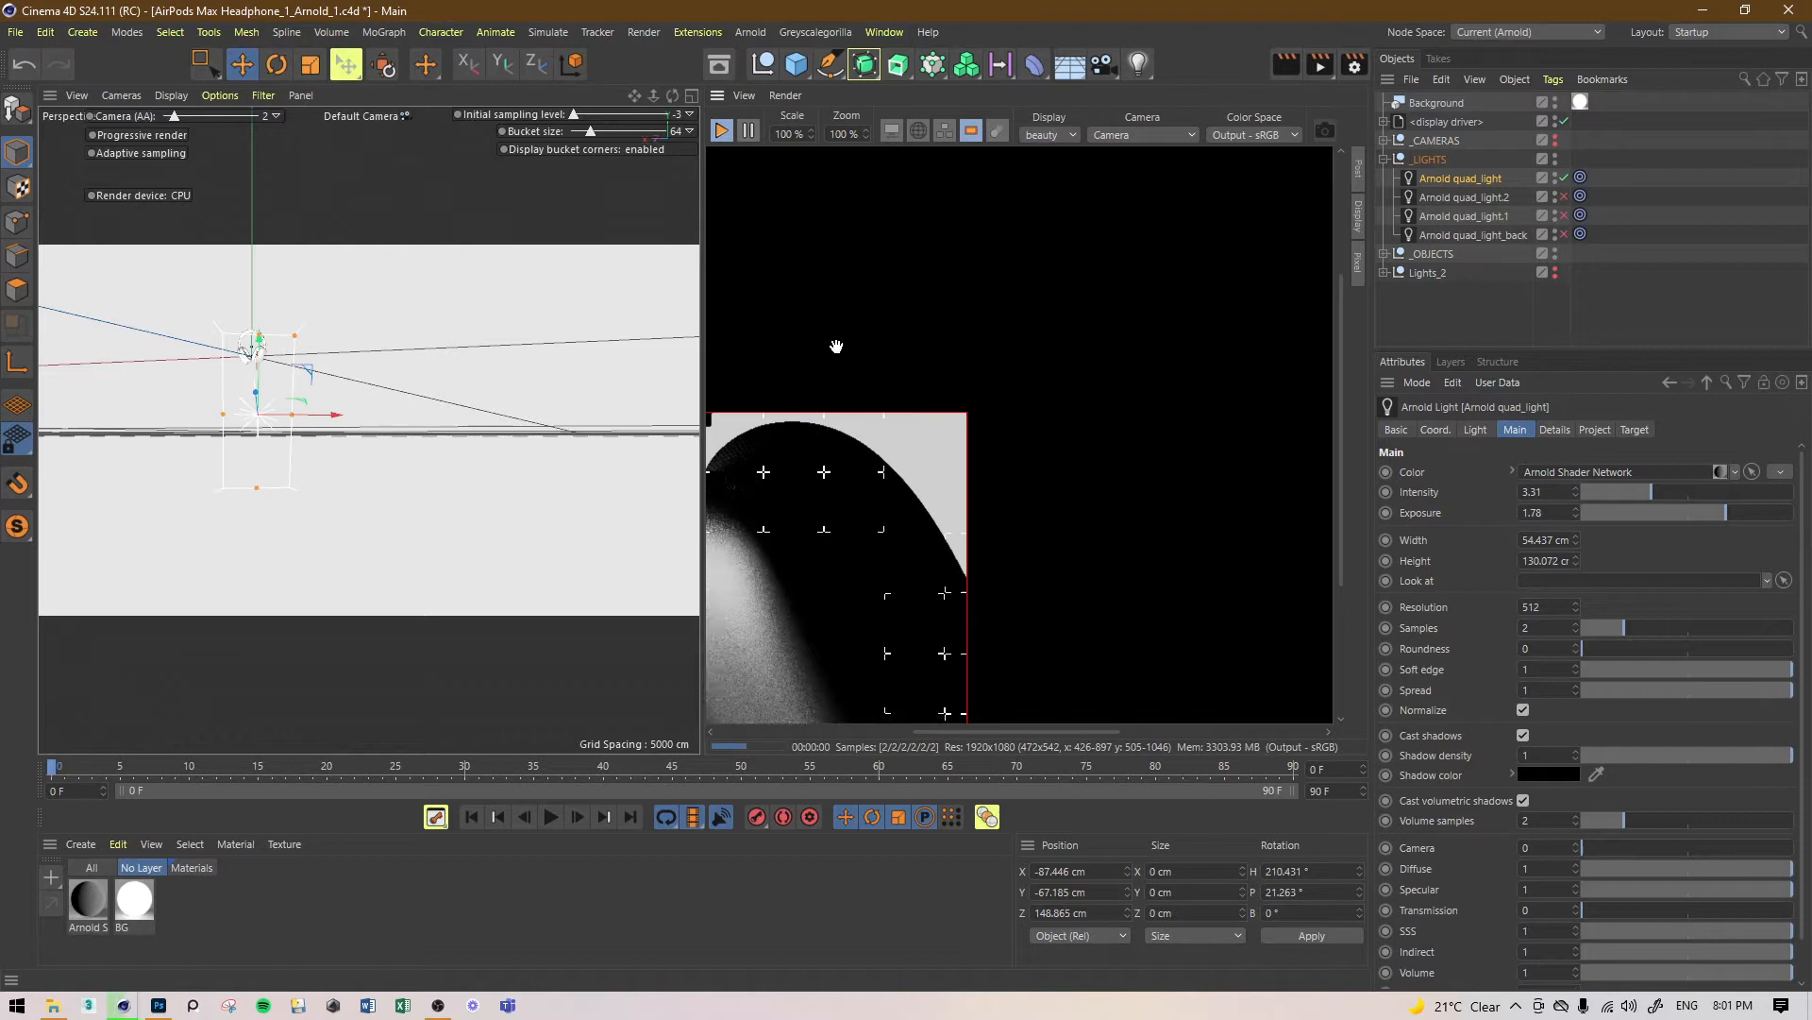
left_click_drag(763, 168, 1211, 689)
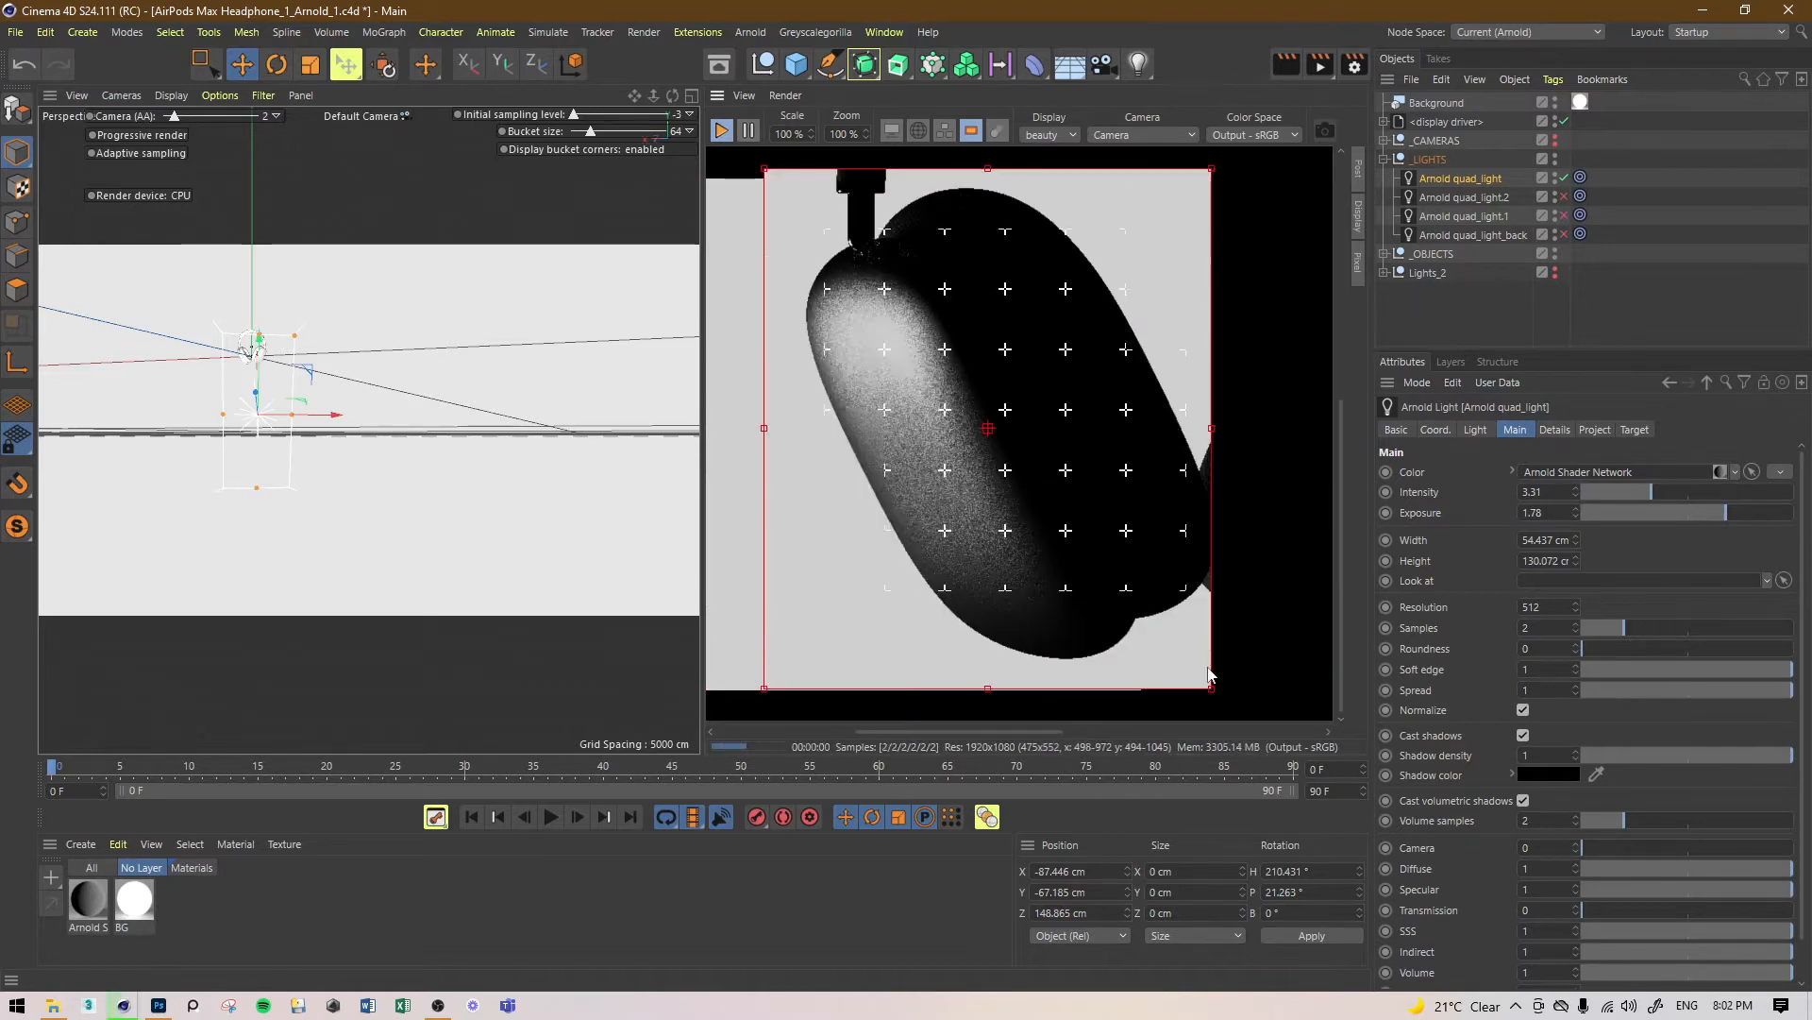
Step: Move the ramp's black knot to about 34% and switch the other three quad lights back on
left_click(85, 895)
left_click(1425, 591)
mouse_move(477, 370)
left_mouse_down()
mouse_move(534, 376)
mouse_move(498, 375)
left_mouse_up()
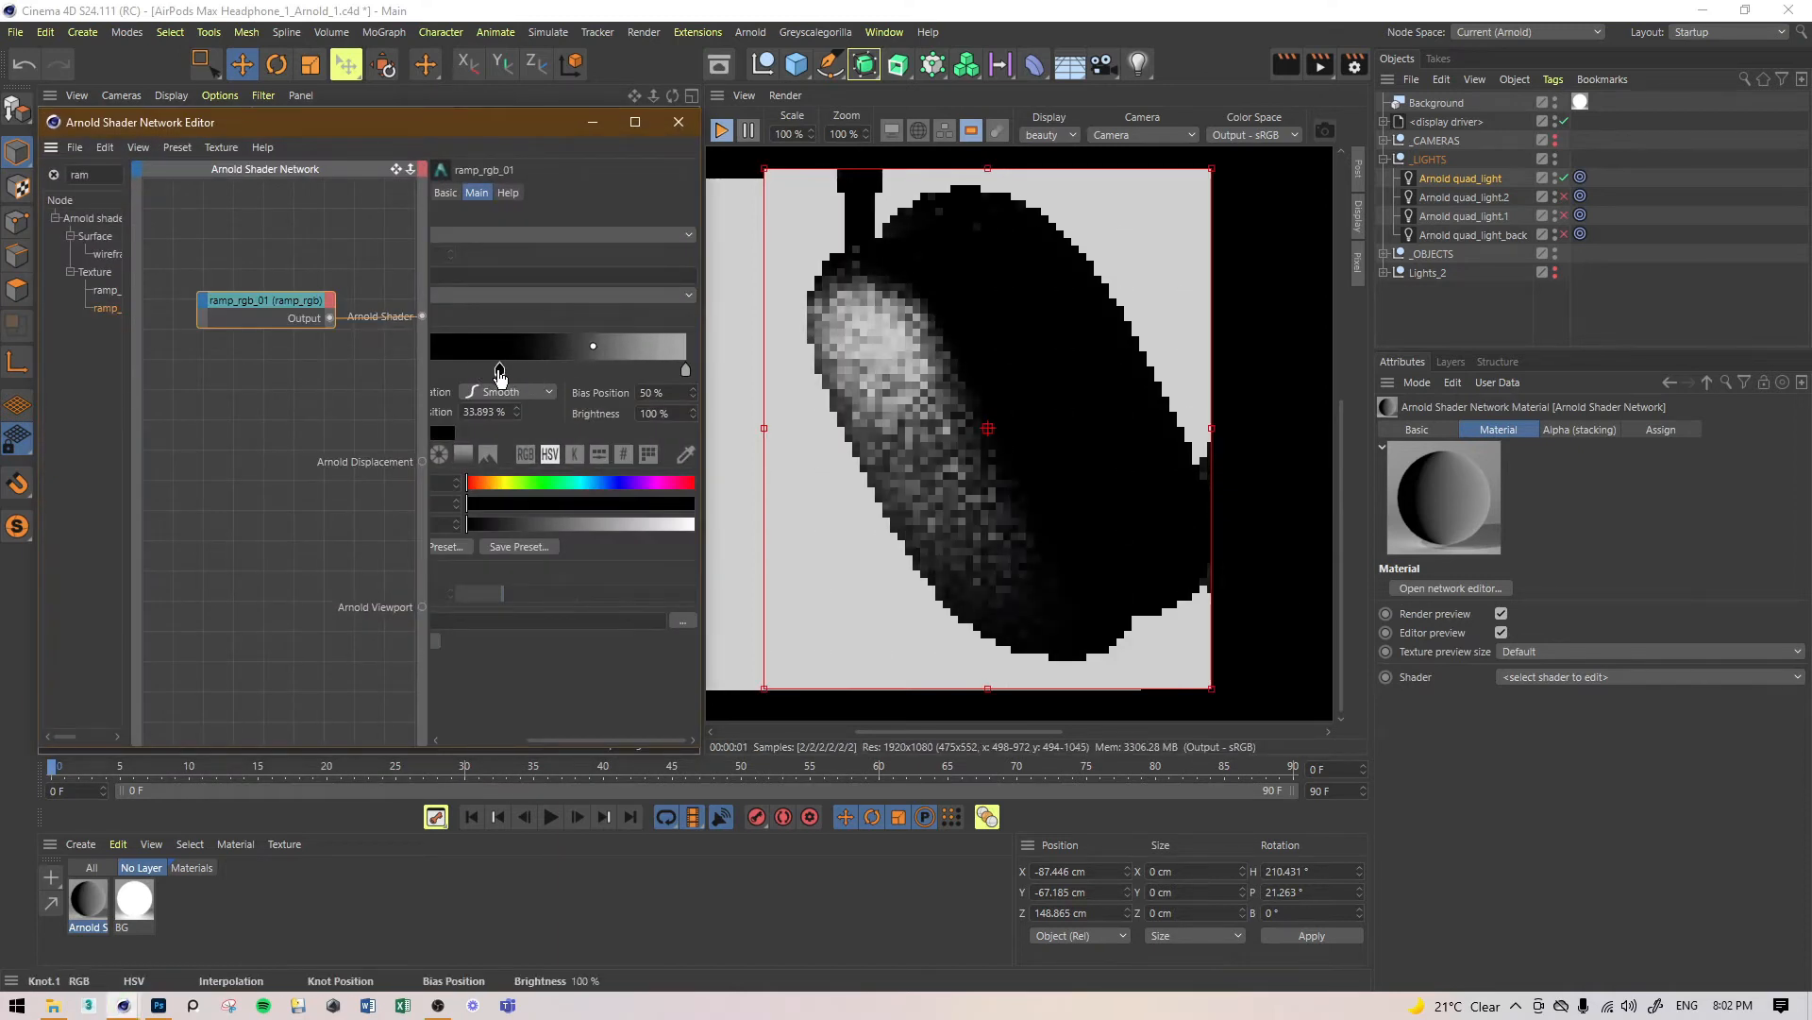
left_click(1462, 178)
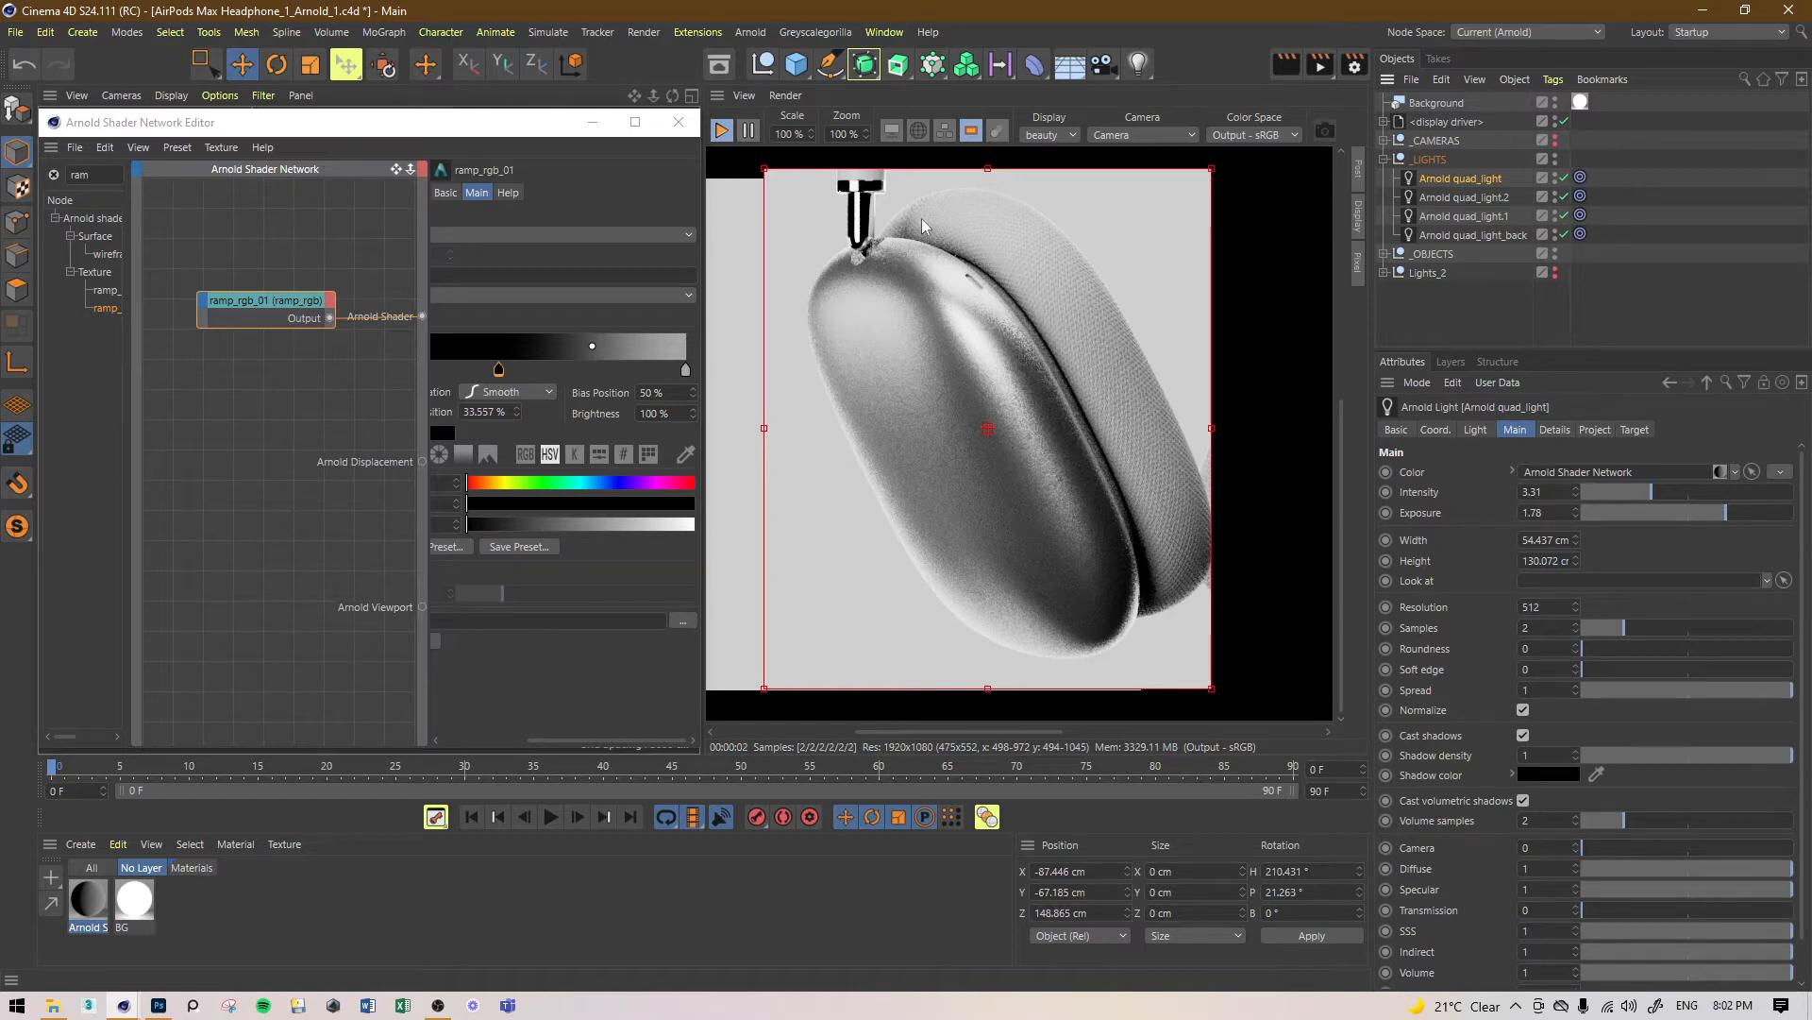
Step: Switch off the other three quad lights so that only Arnold quad_light.1 lights the headphones
middle_click_drag(932, 367, 897, 464)
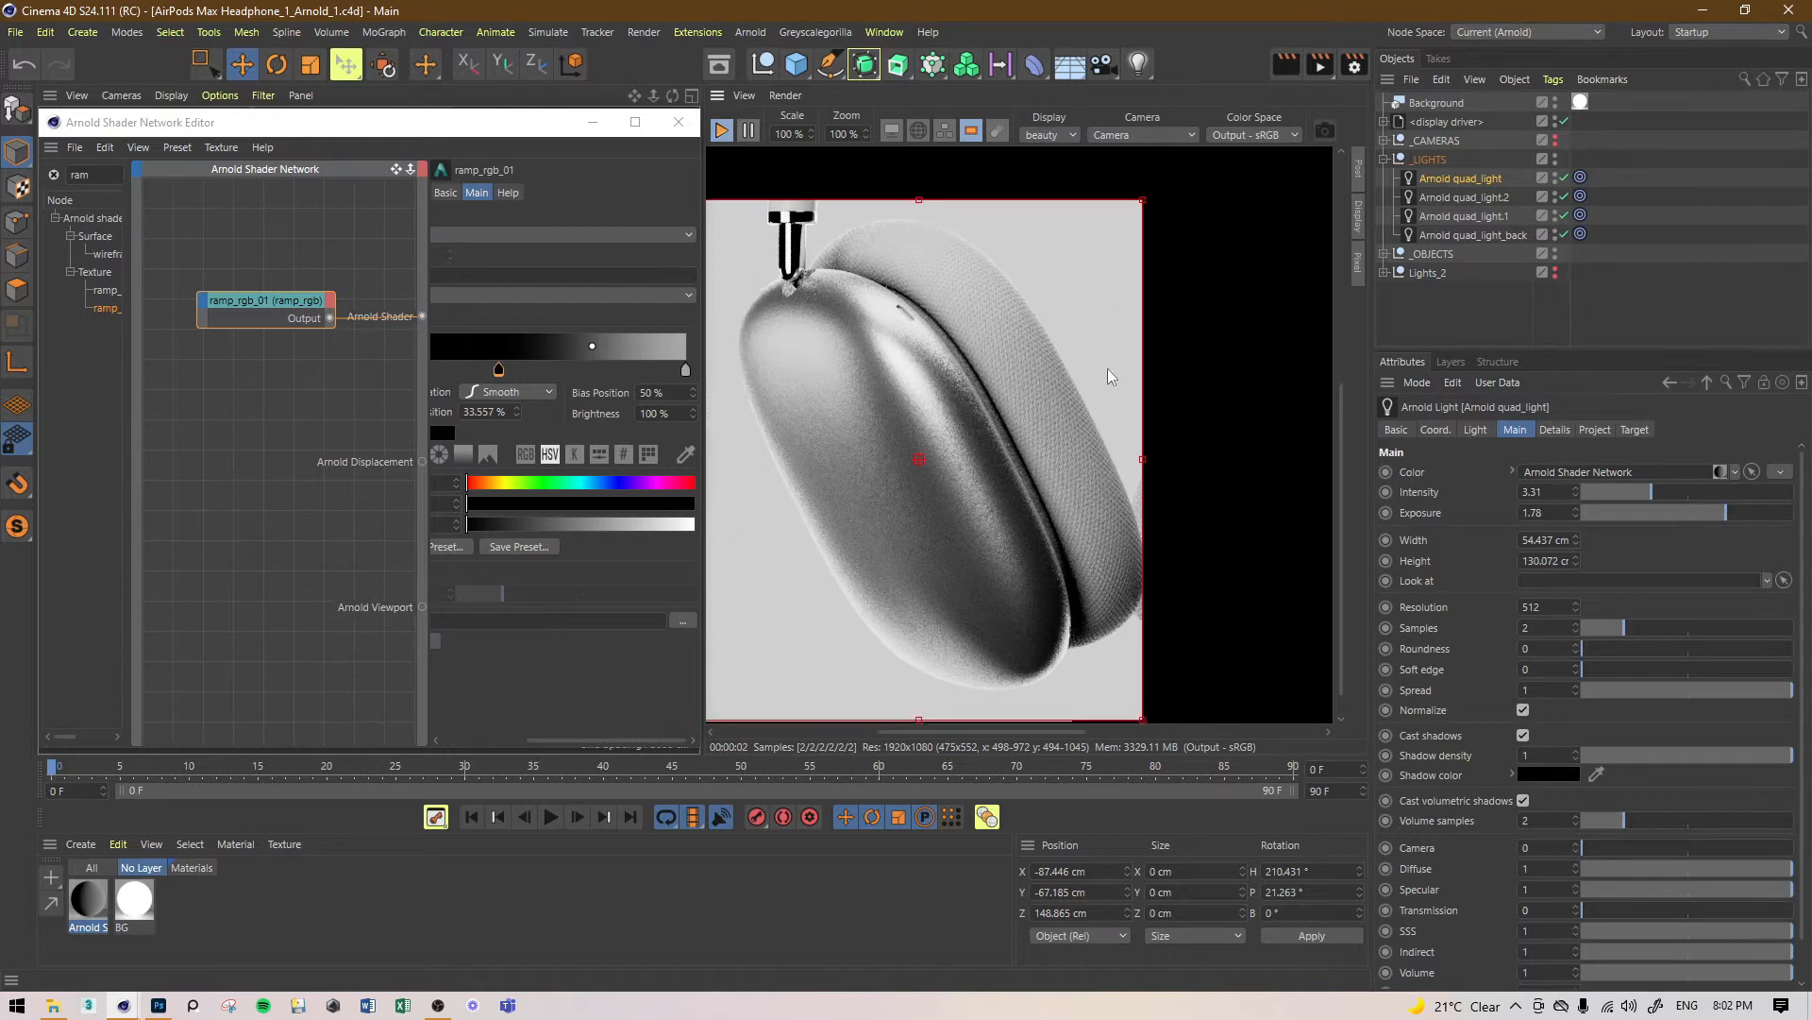
left_click(1564, 196)
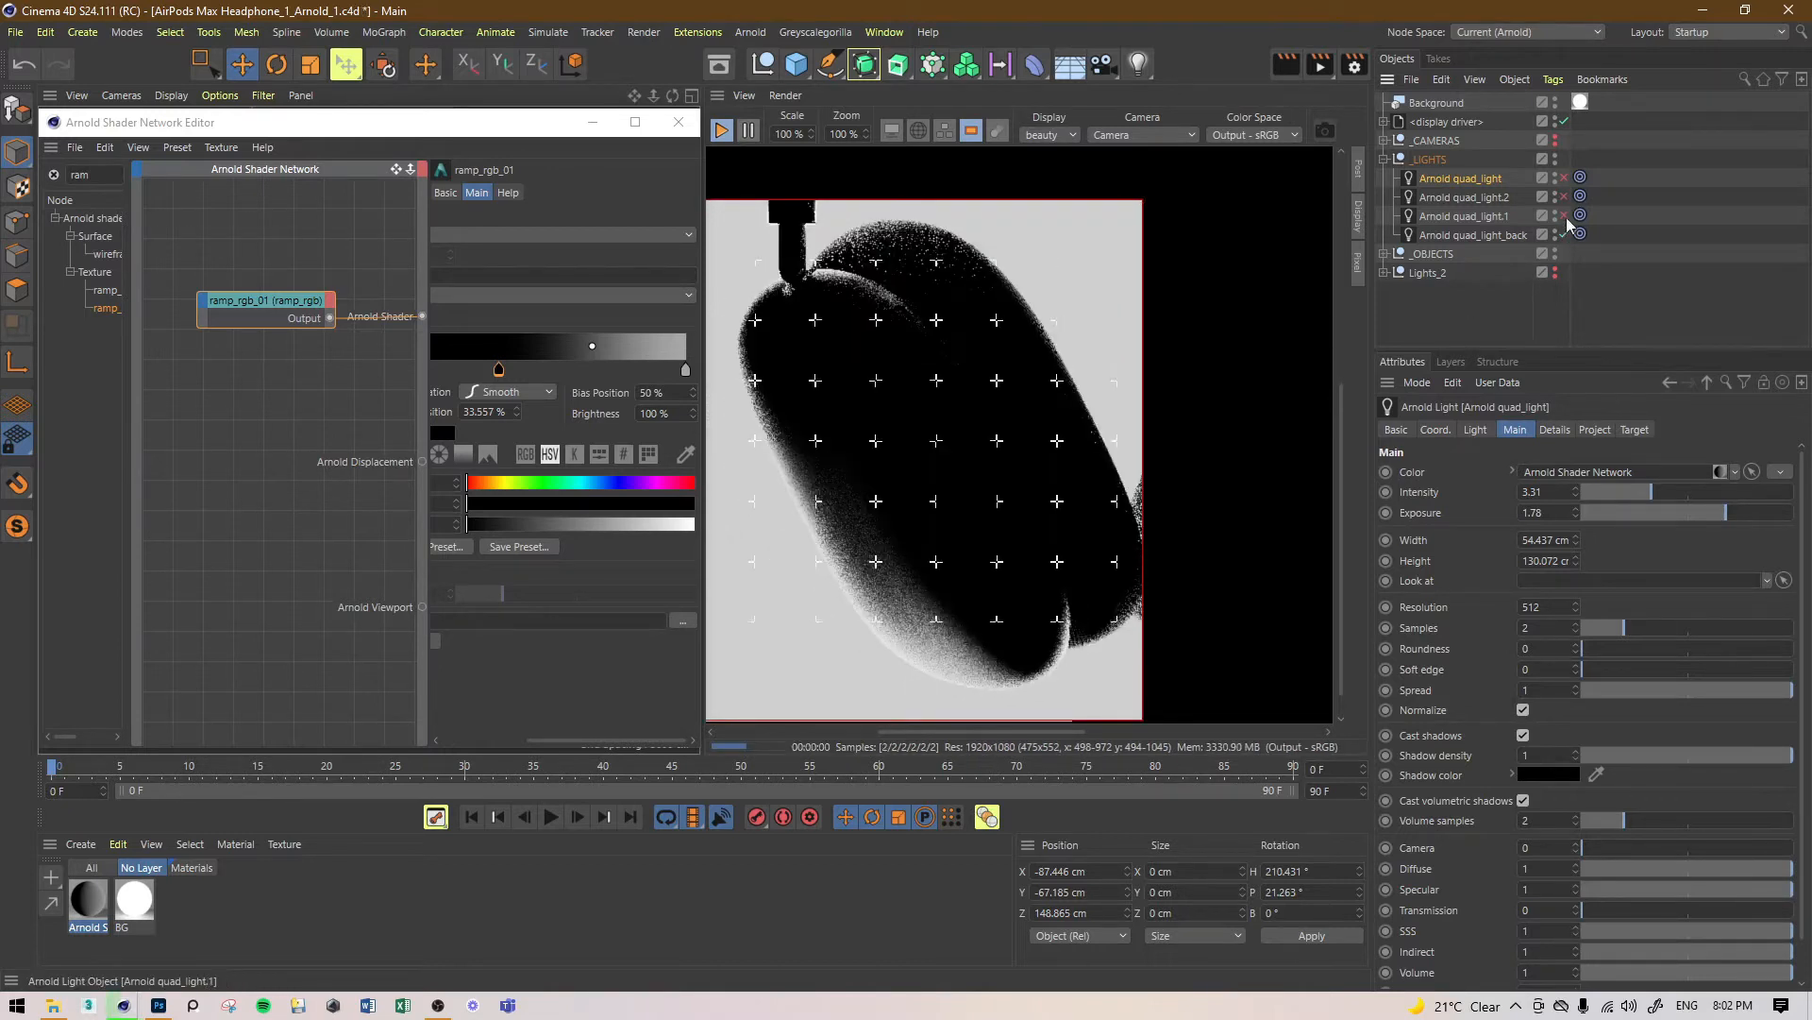
left_click(1566, 215)
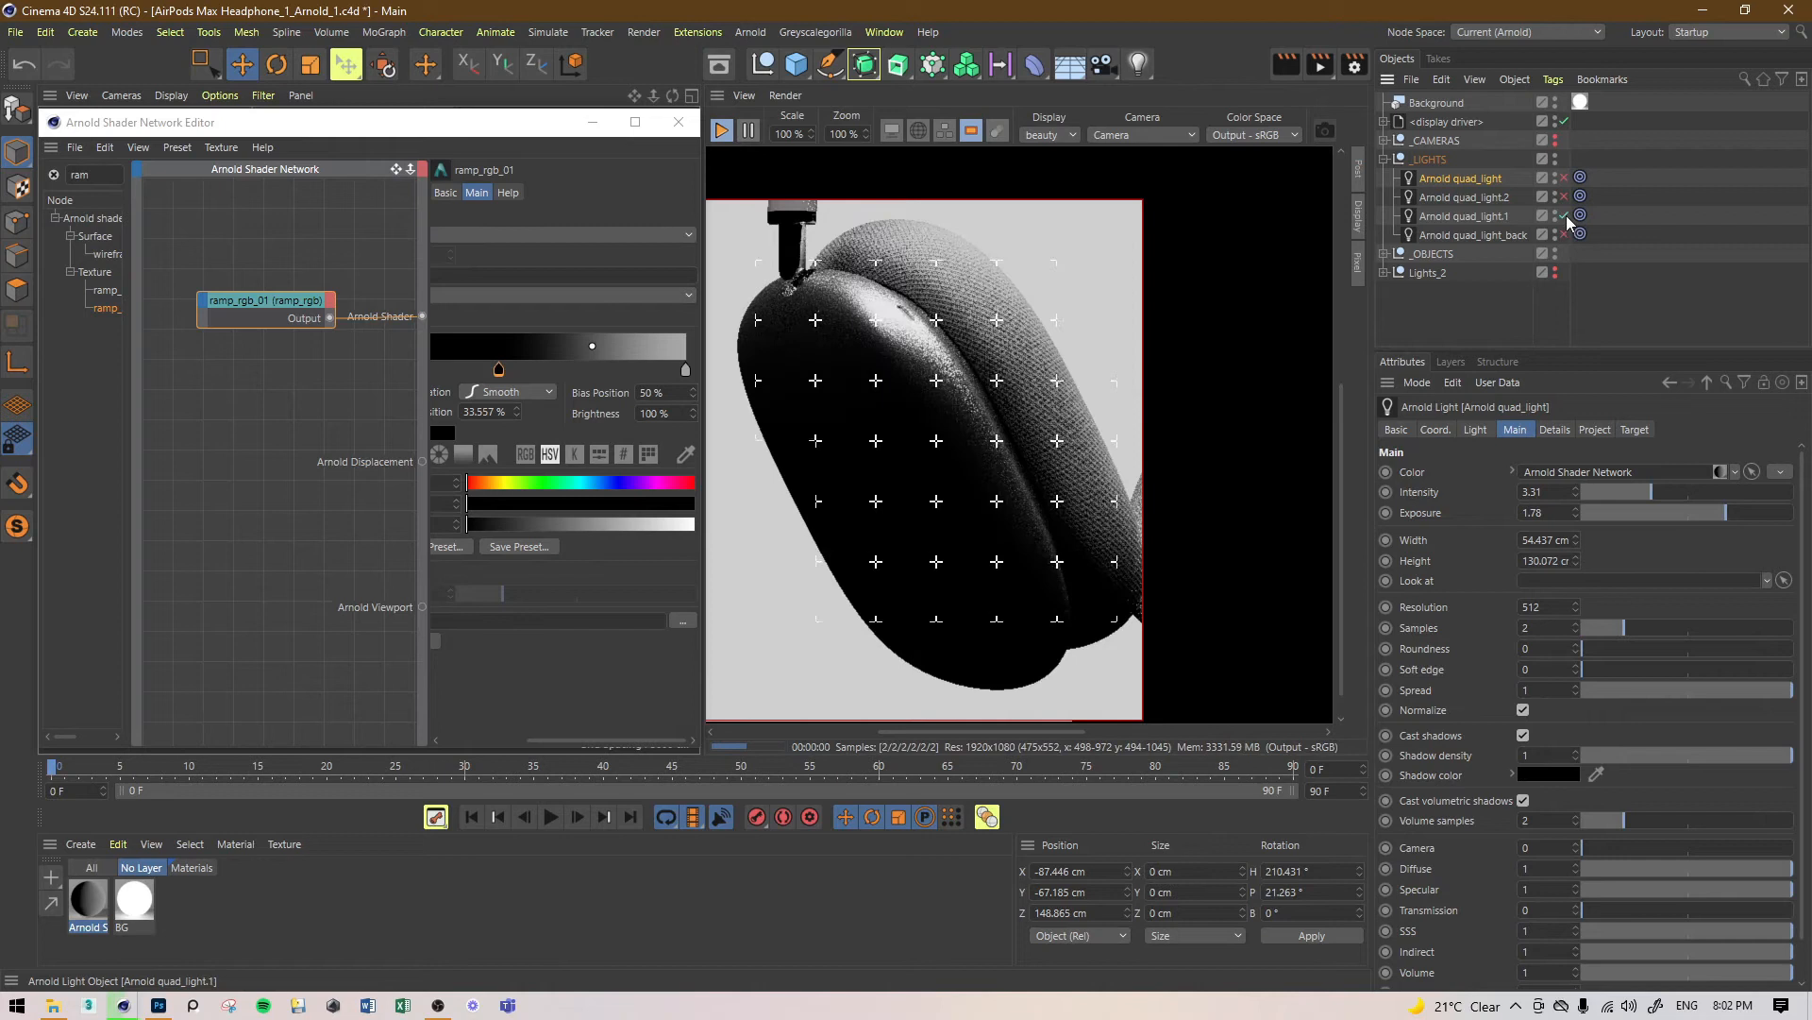
Step: Set both the soft edge and the roundness of Arnold quad_light.1 to 1
left_click(1492, 216)
left_click(593, 122)
left_click_drag(421, 421, 377, 453, "alt")
left_click_drag(1584, 670, 1789, 676)
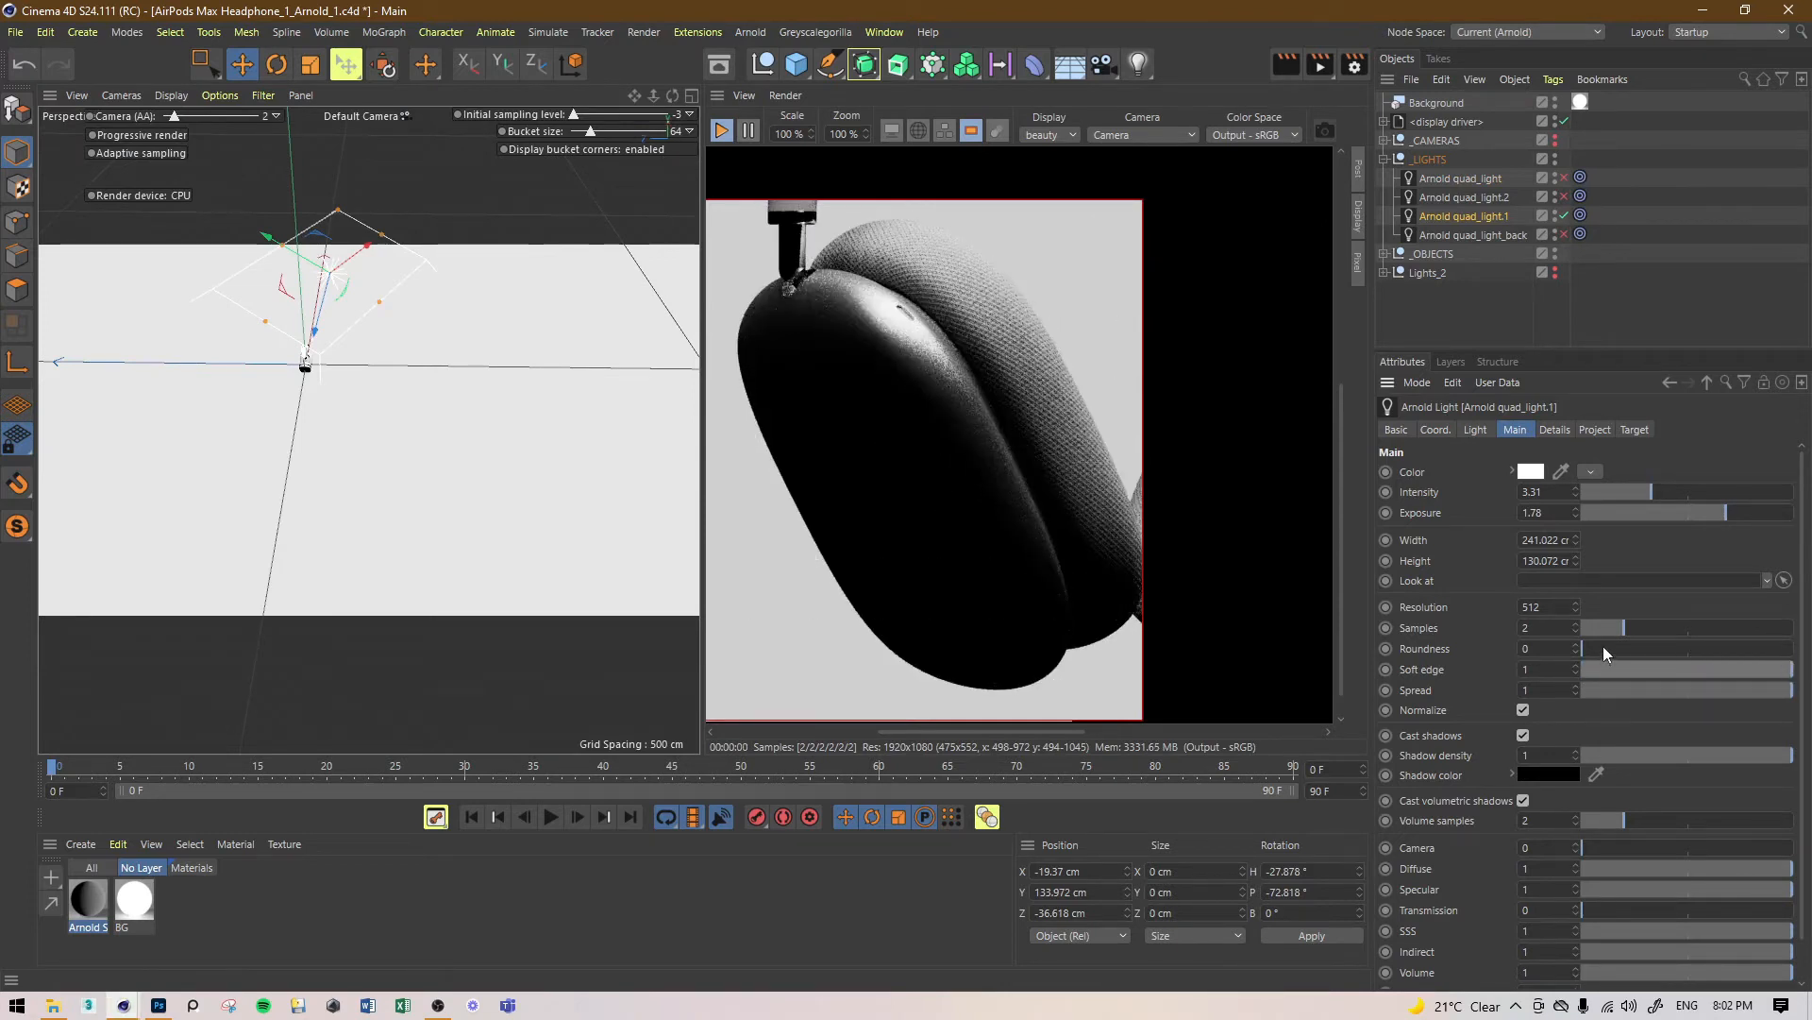
left_click_drag(1602, 648, 1799, 650)
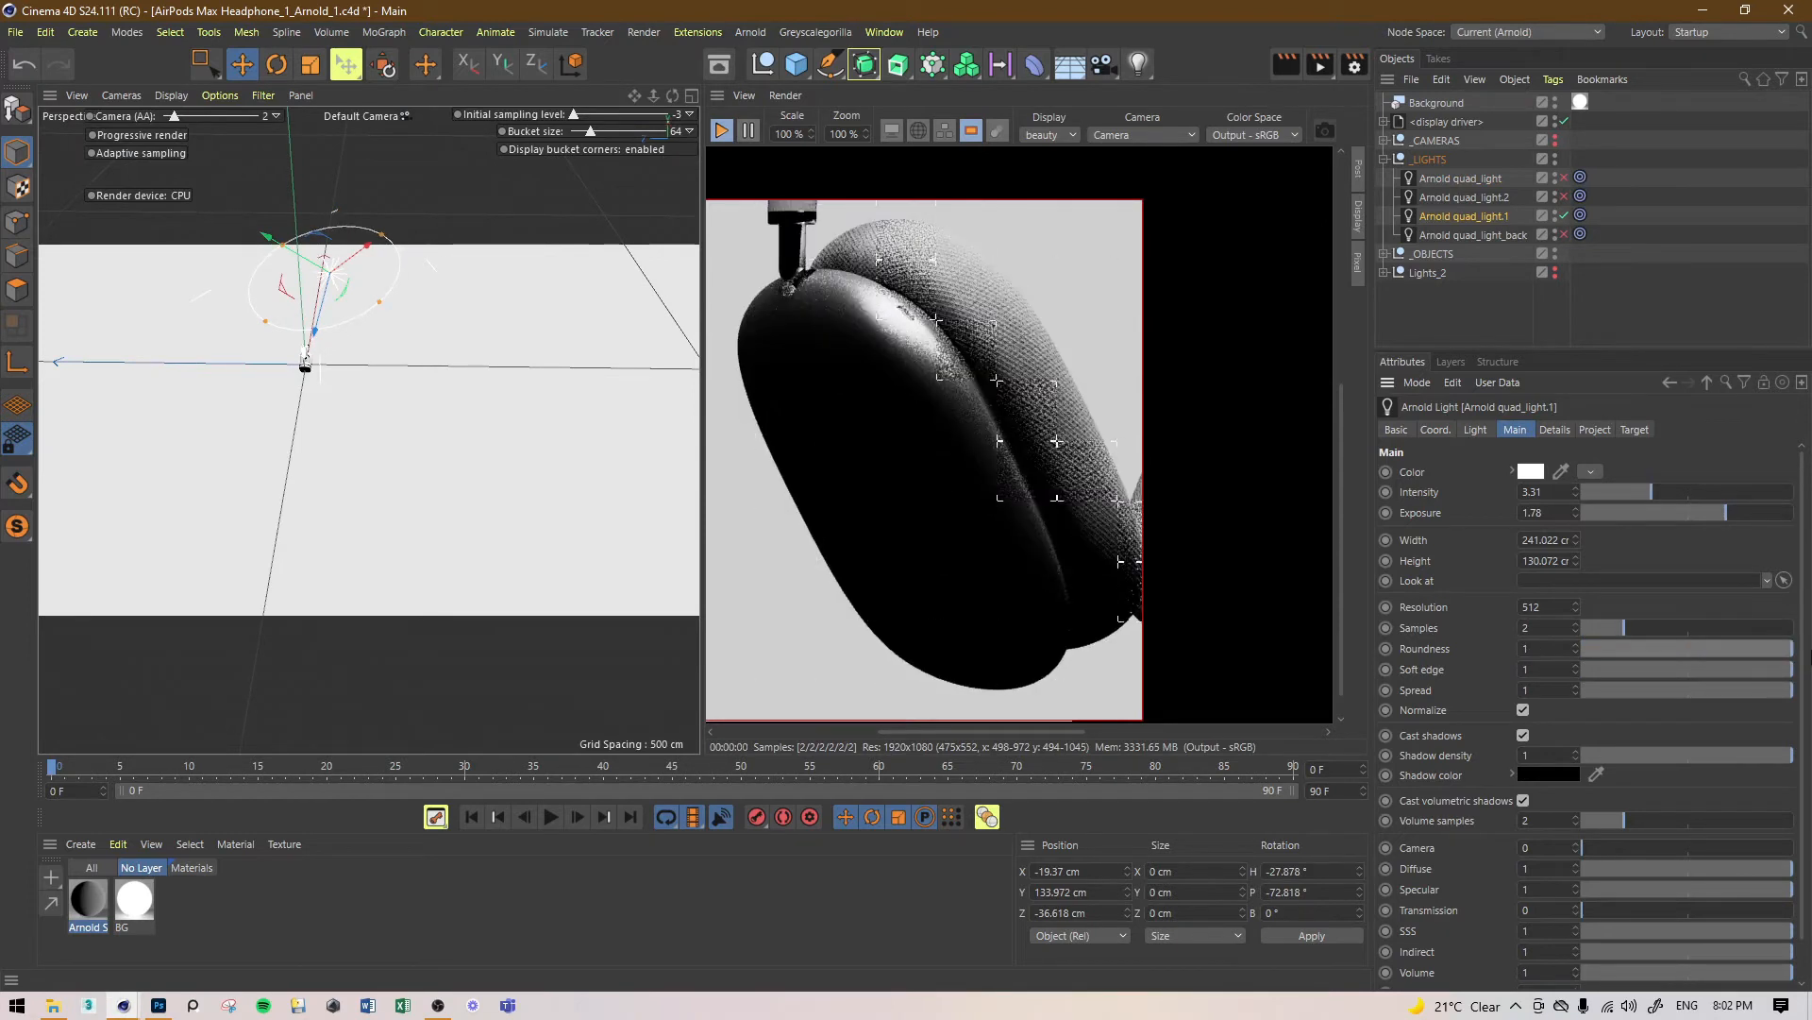
Step: Stretch Arnold quad_light.1 to a height of about 644 cm, keeping its width at 241 cm
left_click_drag(596, 401, 613, 341, "alt")
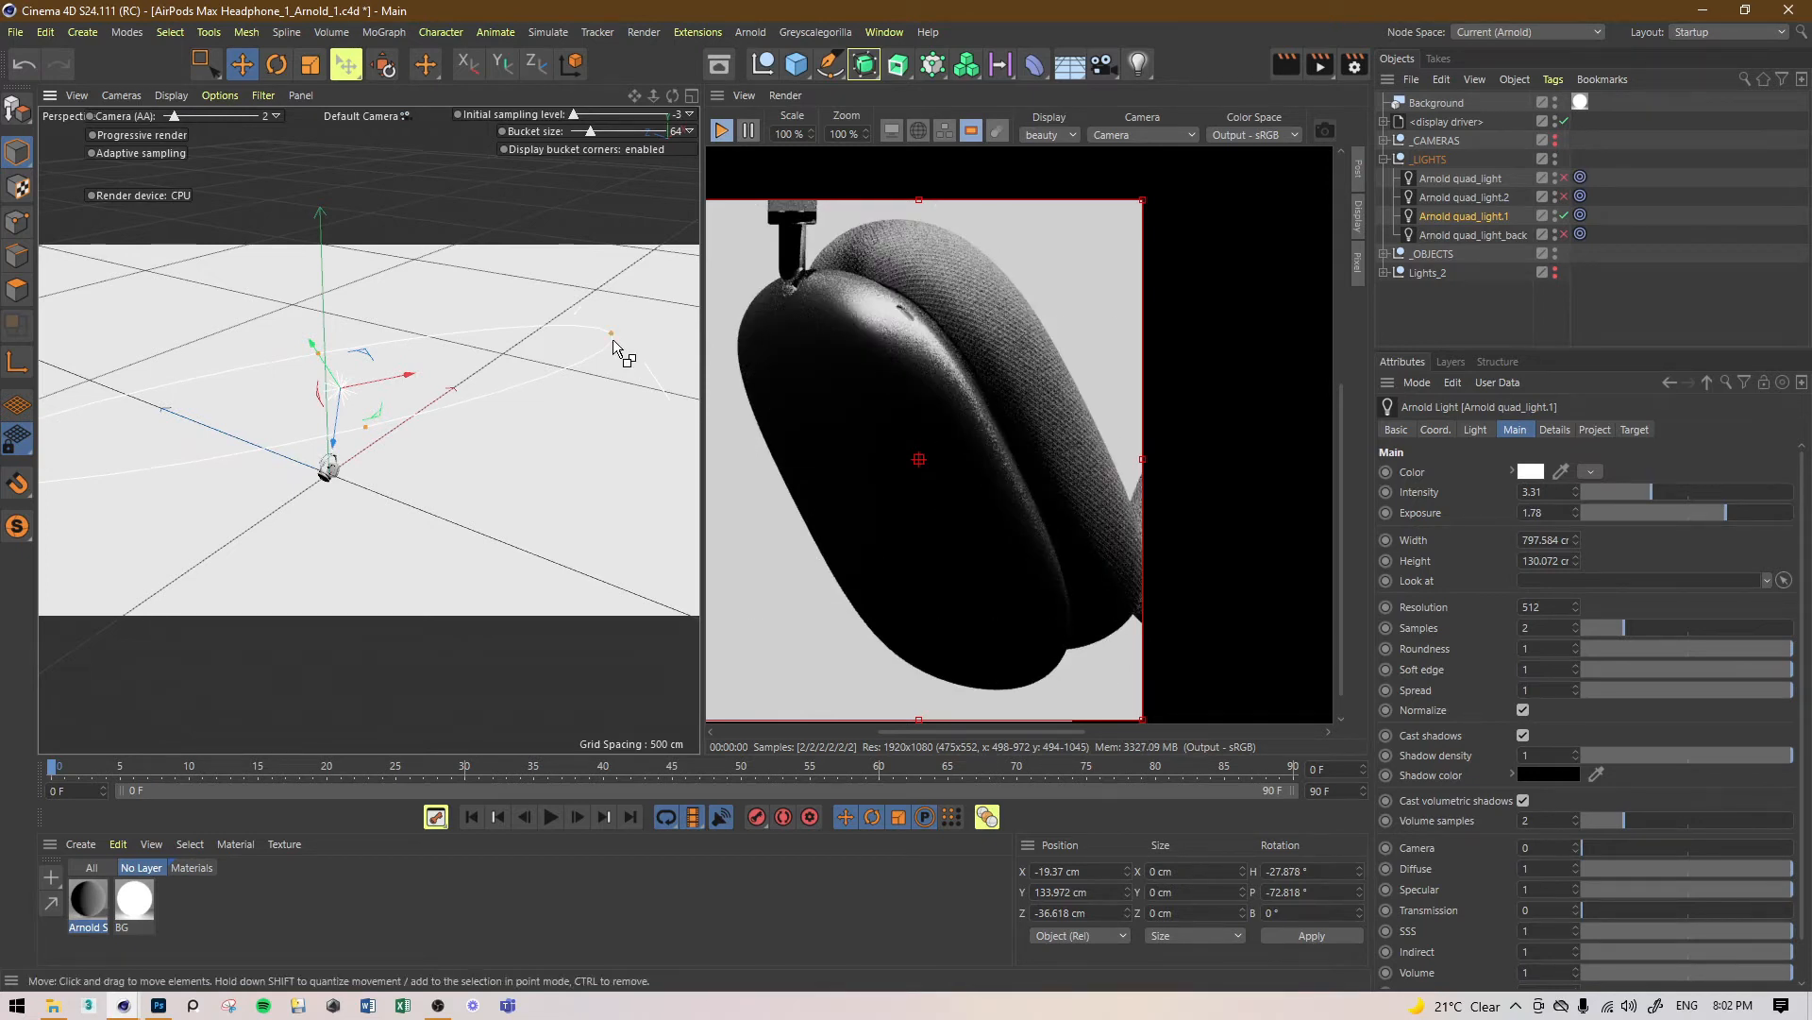
key("ctrl+z")
left_click_drag(368, 431, 453, 670)
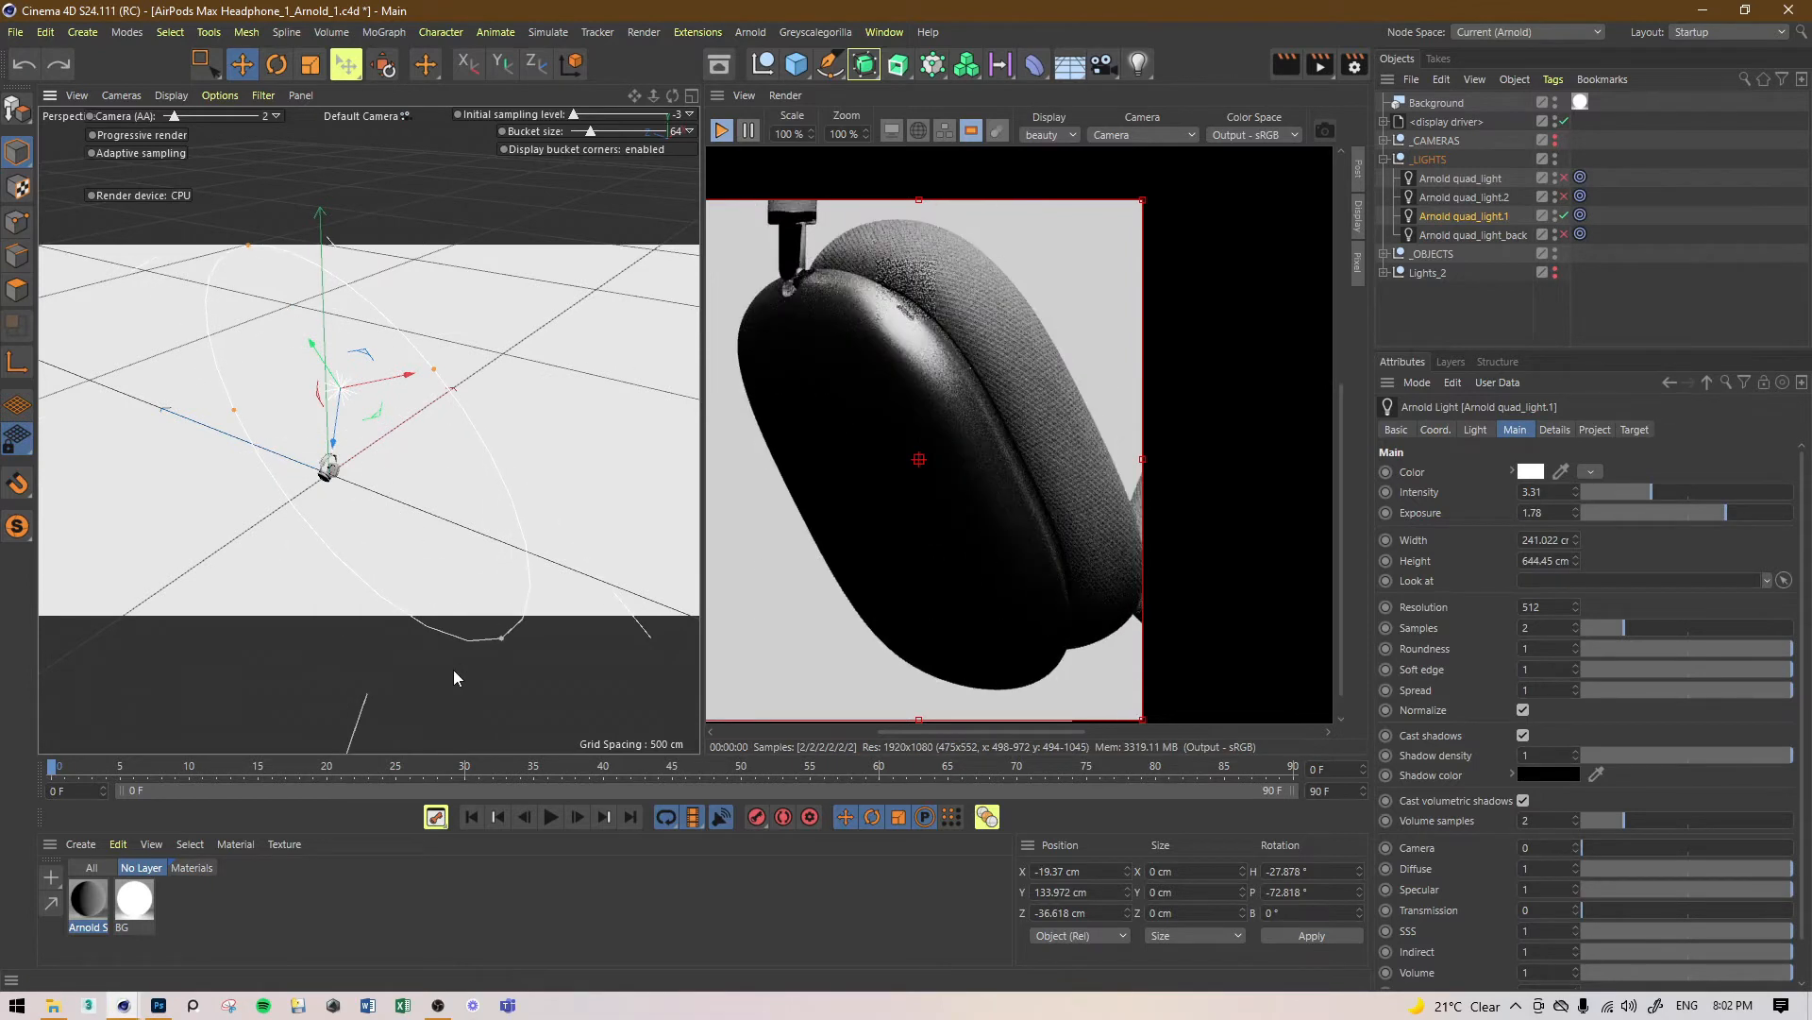
scroll(1019, 323, "down", 1)
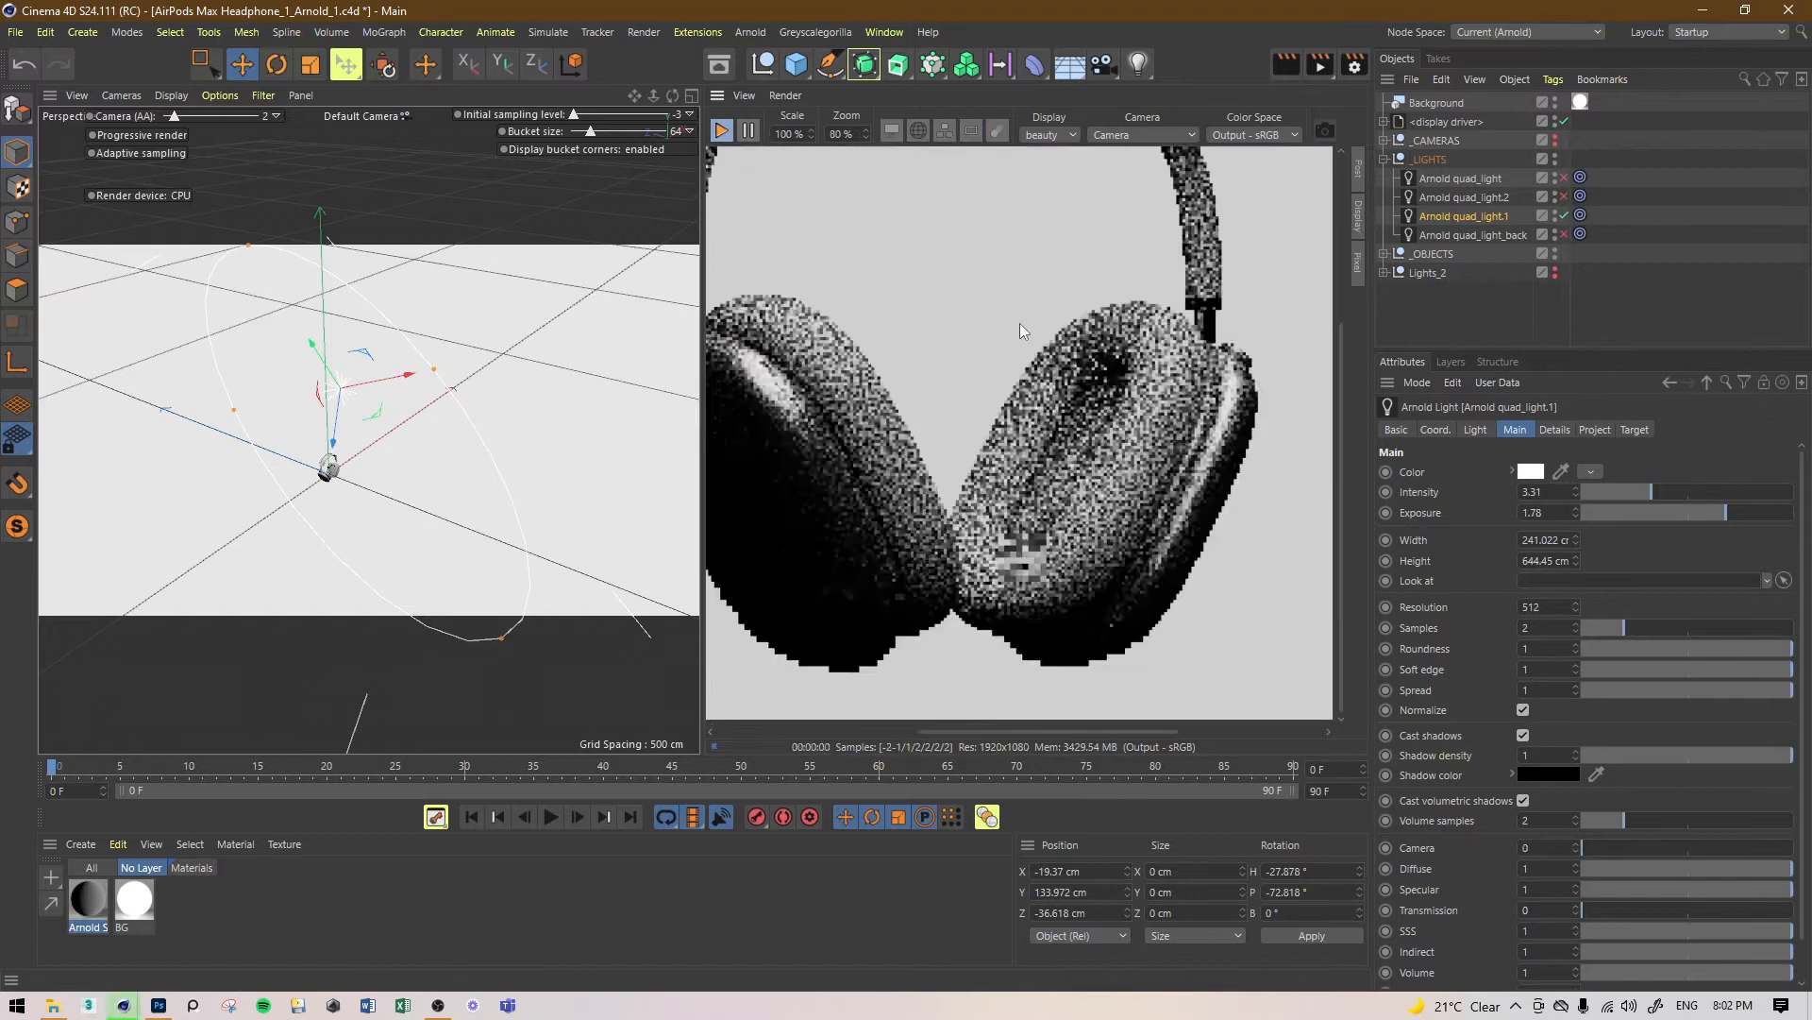
scroll(1019, 323, "down", 2)
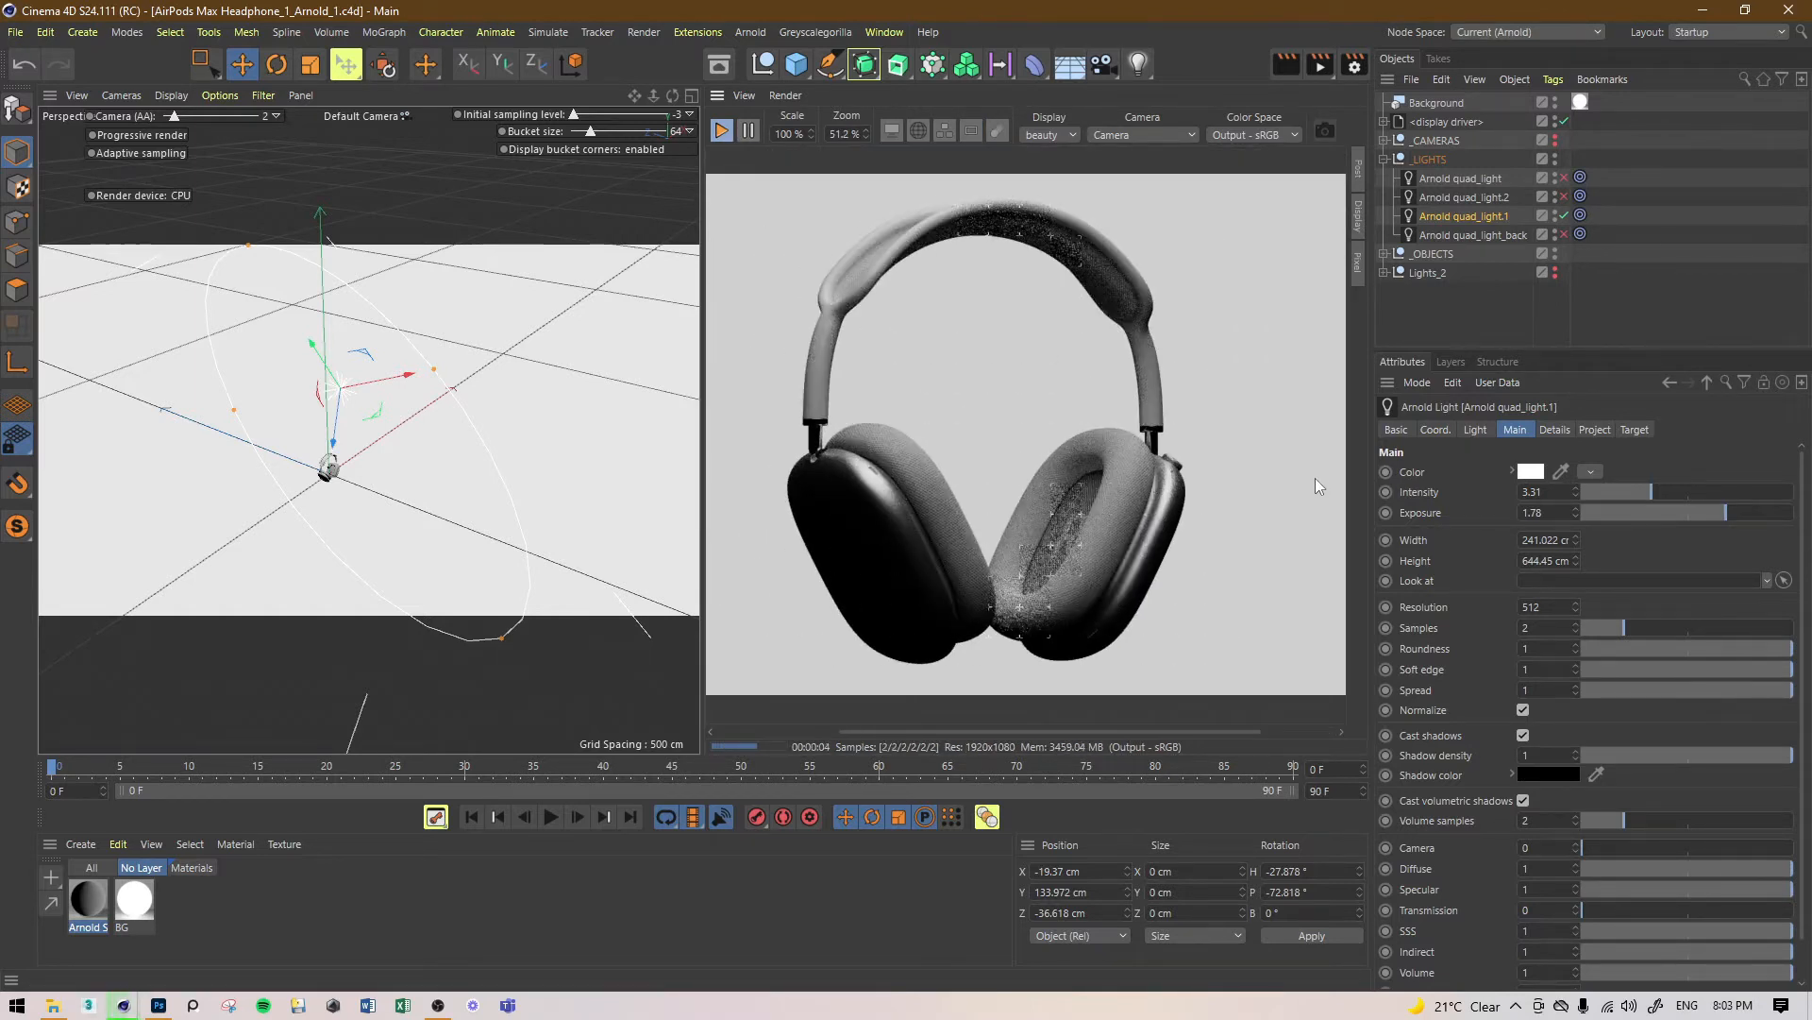
left_click_drag(502, 638, 355, 442)
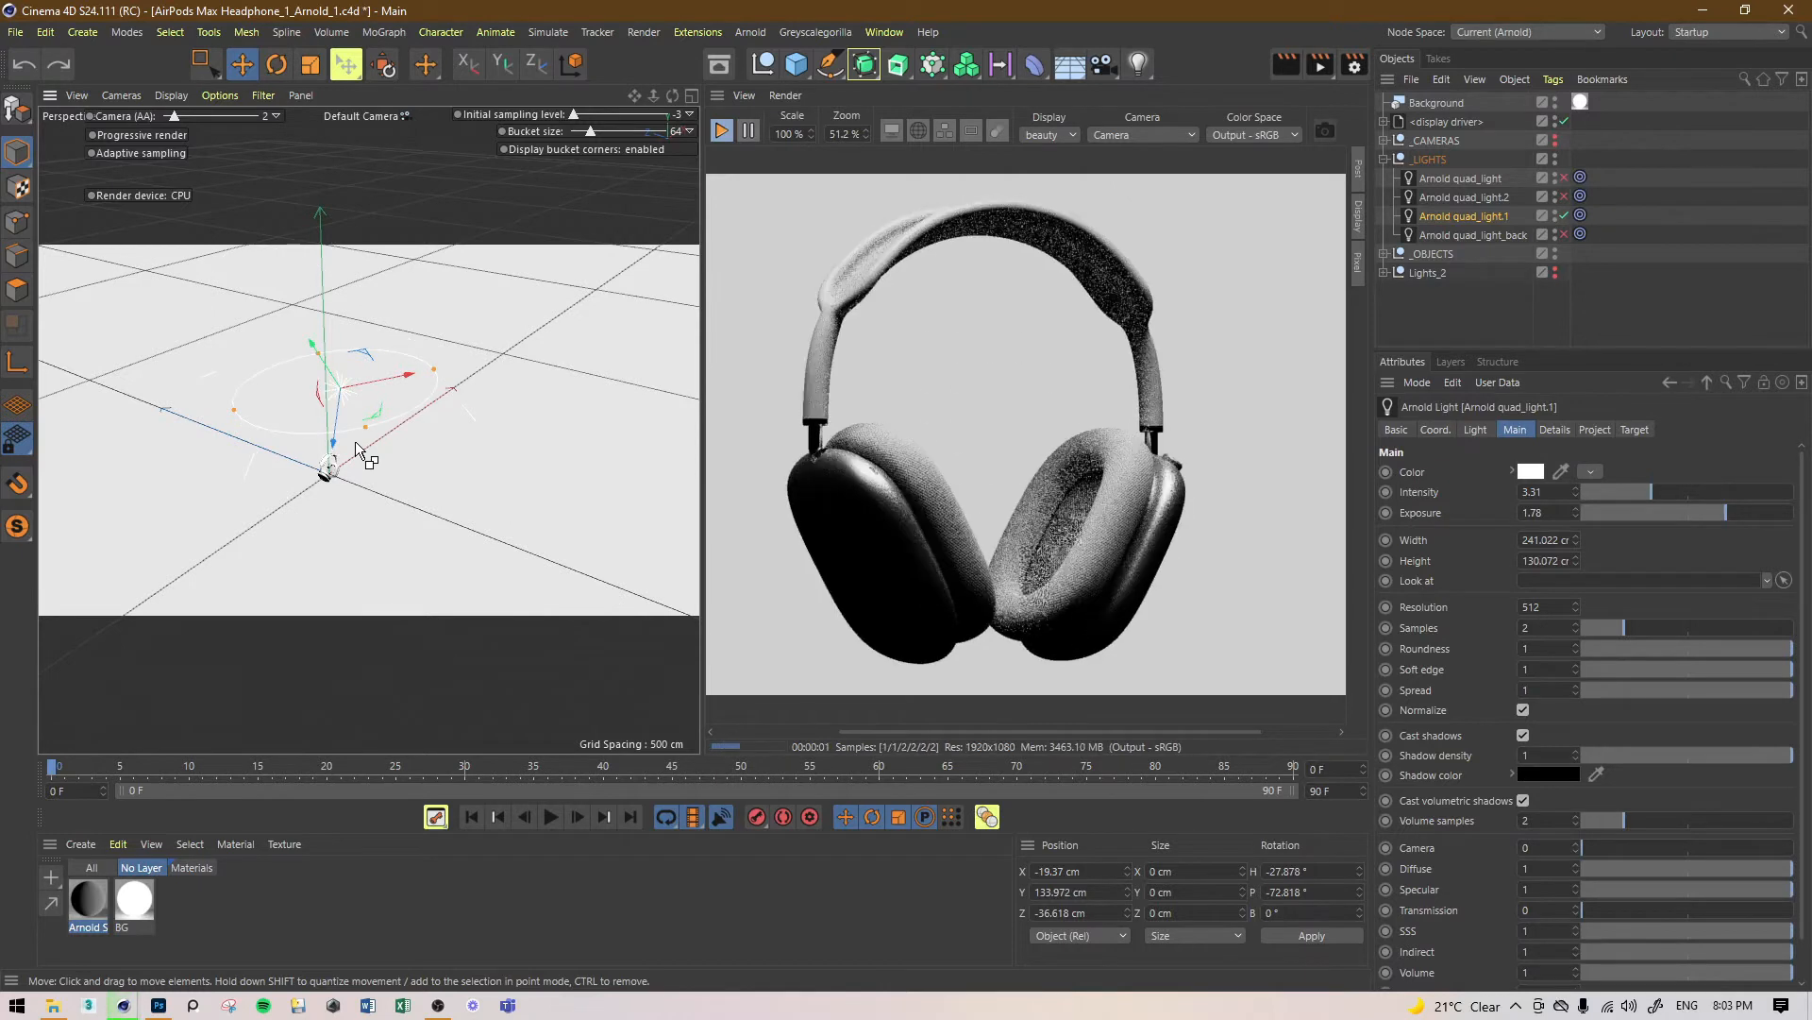
left_click_drag(365, 427, 501, 638)
Step: Examine the highlights on the ear cups and headband using preview render regions, and turn region rendering off again
left_click(971, 130)
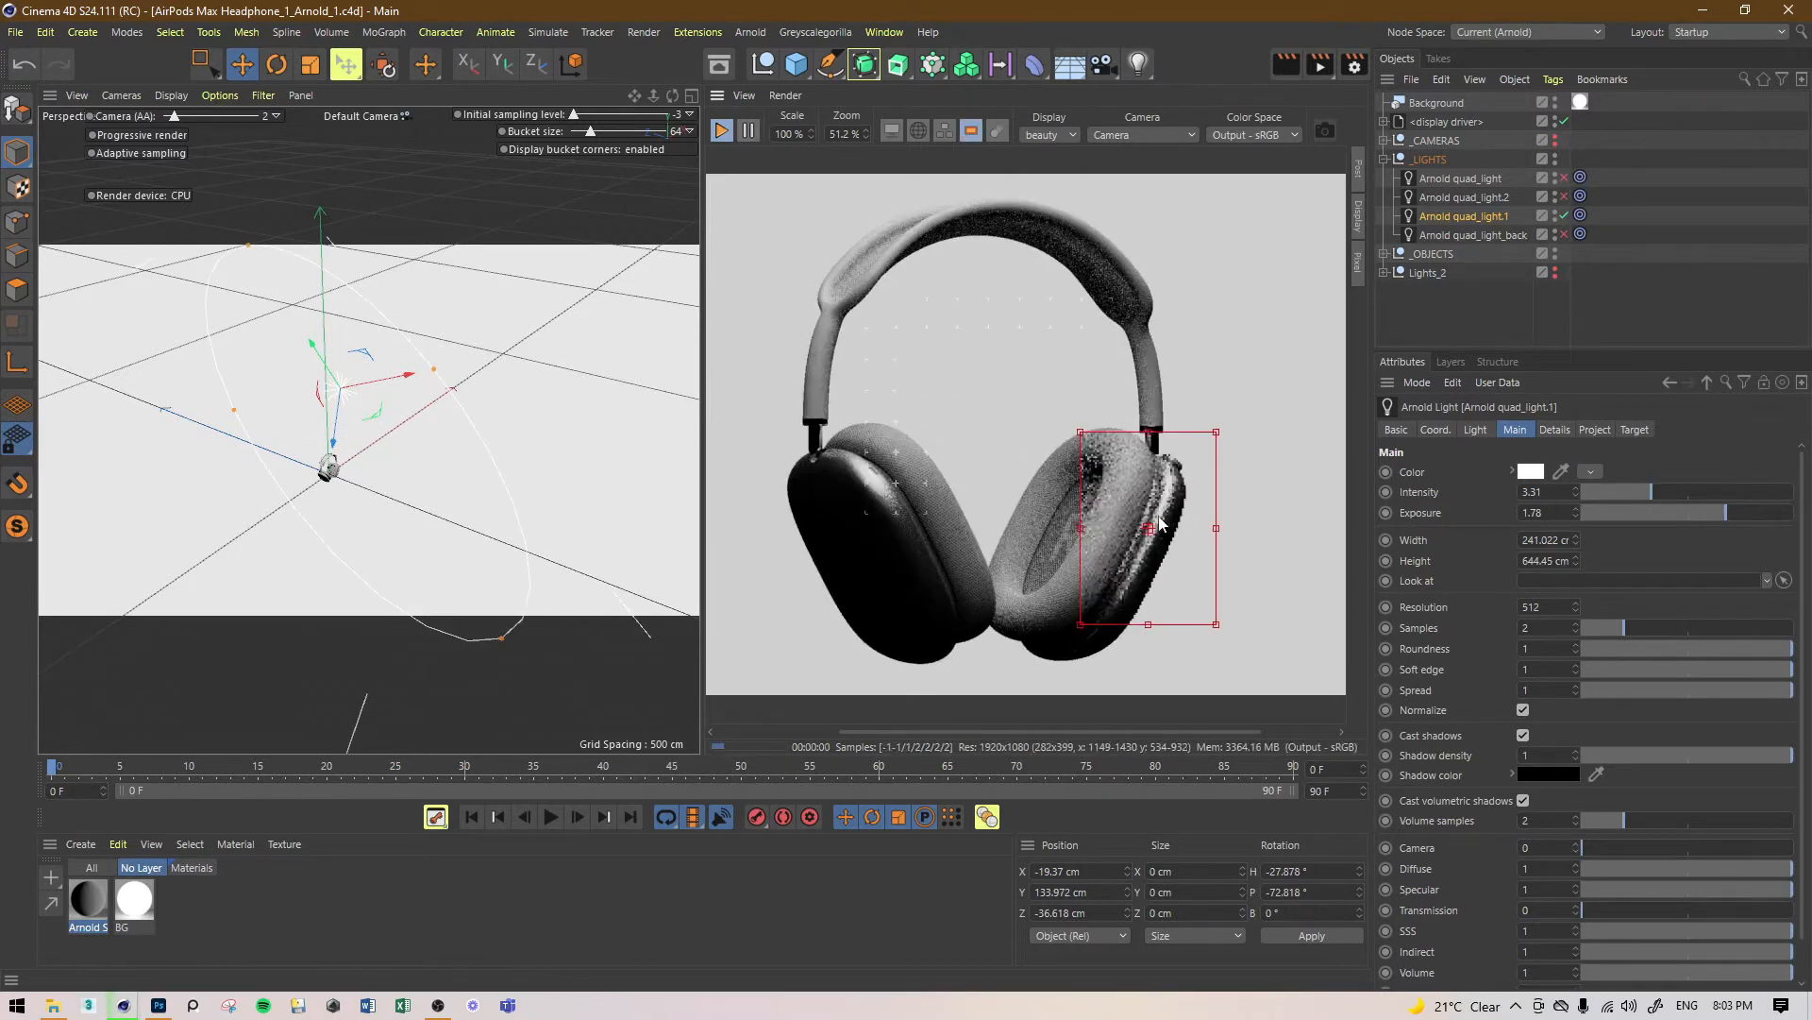
left_click_drag(976, 364, 805, 602)
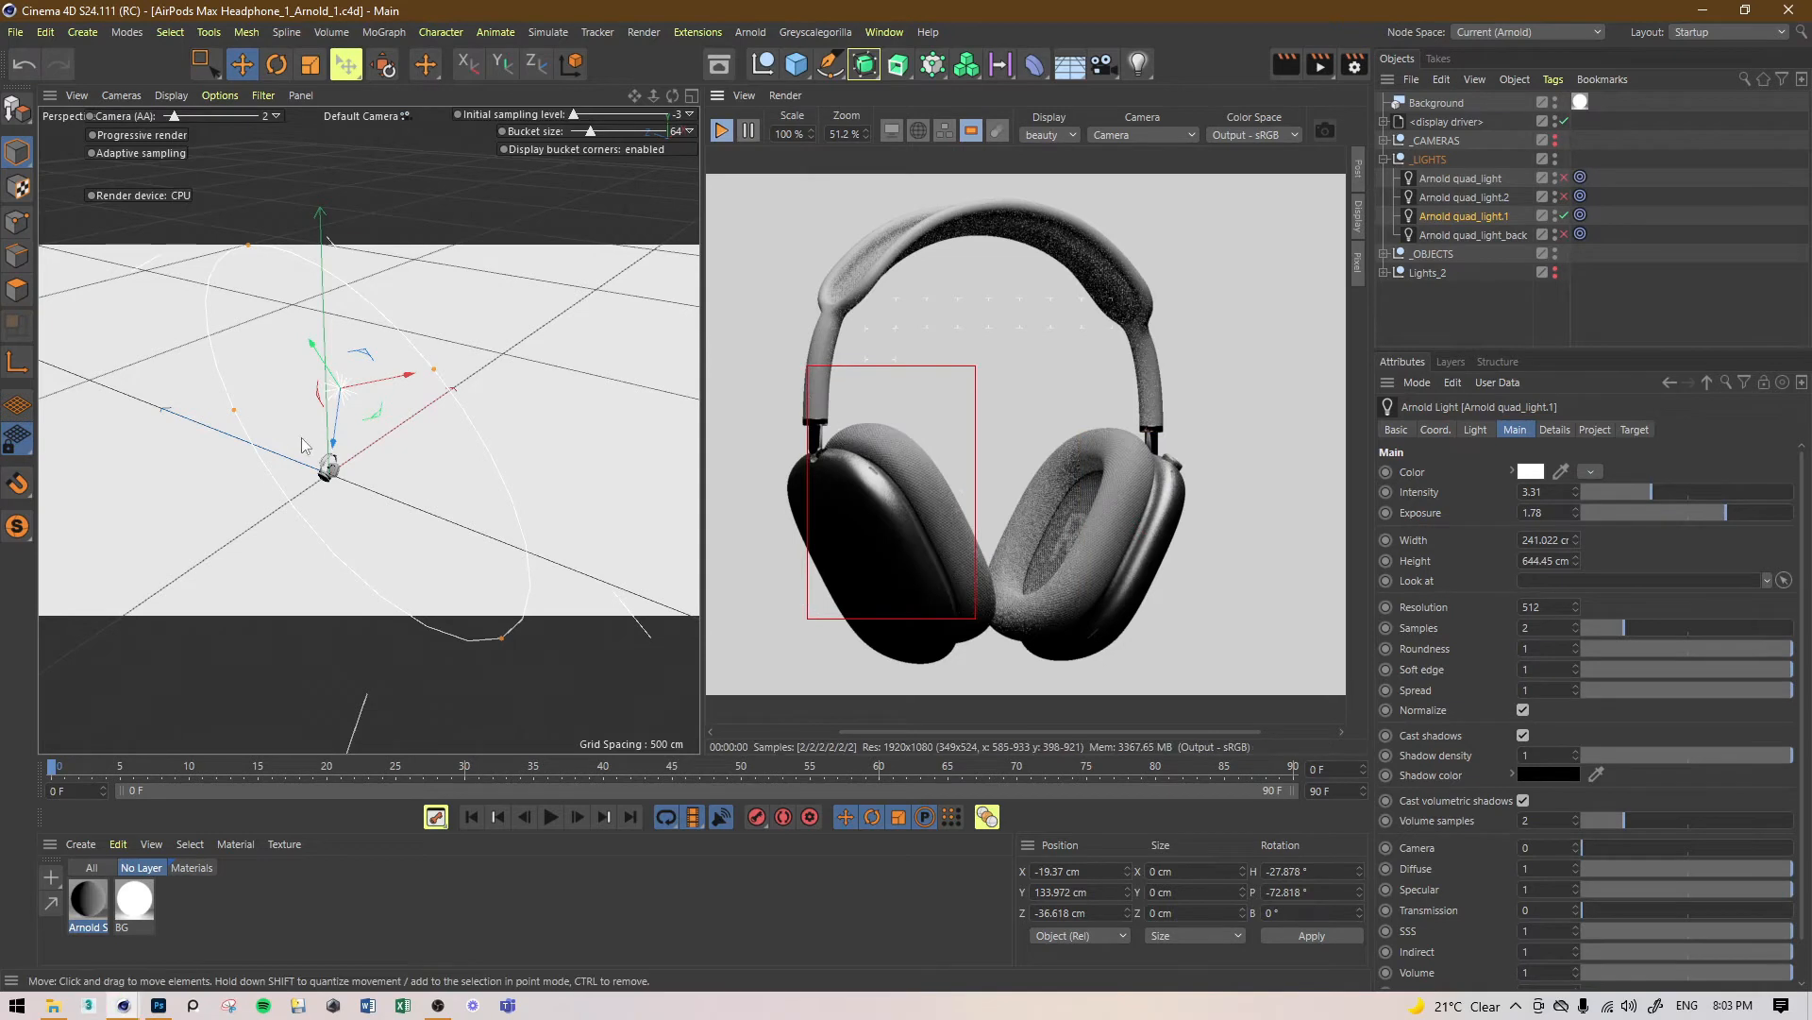
left_click_drag(406, 435, 378, 378, "alt")
left_click_drag(1153, 195, 828, 395)
left_click(972, 130)
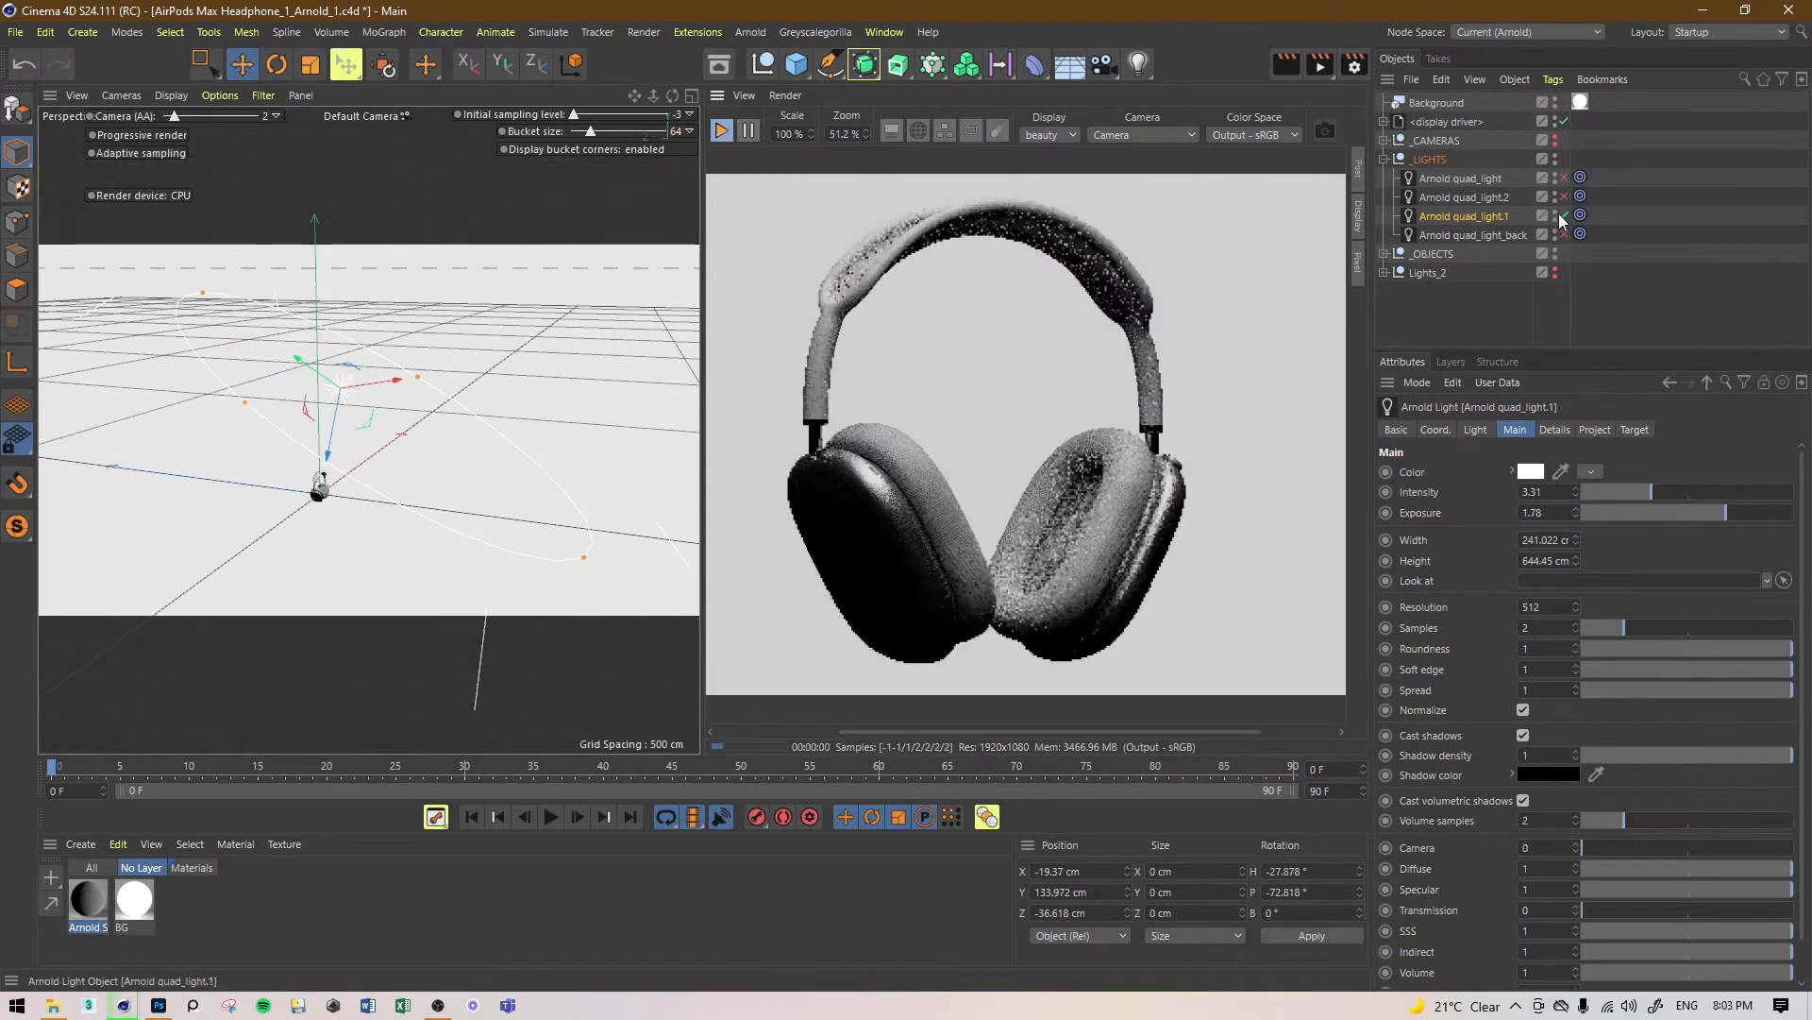
Step: Switch on Arnold quad_light.2 and try different soft edge values, ending with soft edge 0 and spread 1
left_click(1566, 197)
left_click(1565, 190)
left_click(1566, 193)
left_click(1478, 194)
left_click_drag(377, 390, 529, 462, "alt")
left_click_drag(1618, 668, 1567, 651)
left_click_drag(1686, 668, 1373, 658)
mouse_move(1775, 695)
left_mouse_down()
mouse_move(1609, 696)
mouse_move(1794, 695)
left_mouse_up()
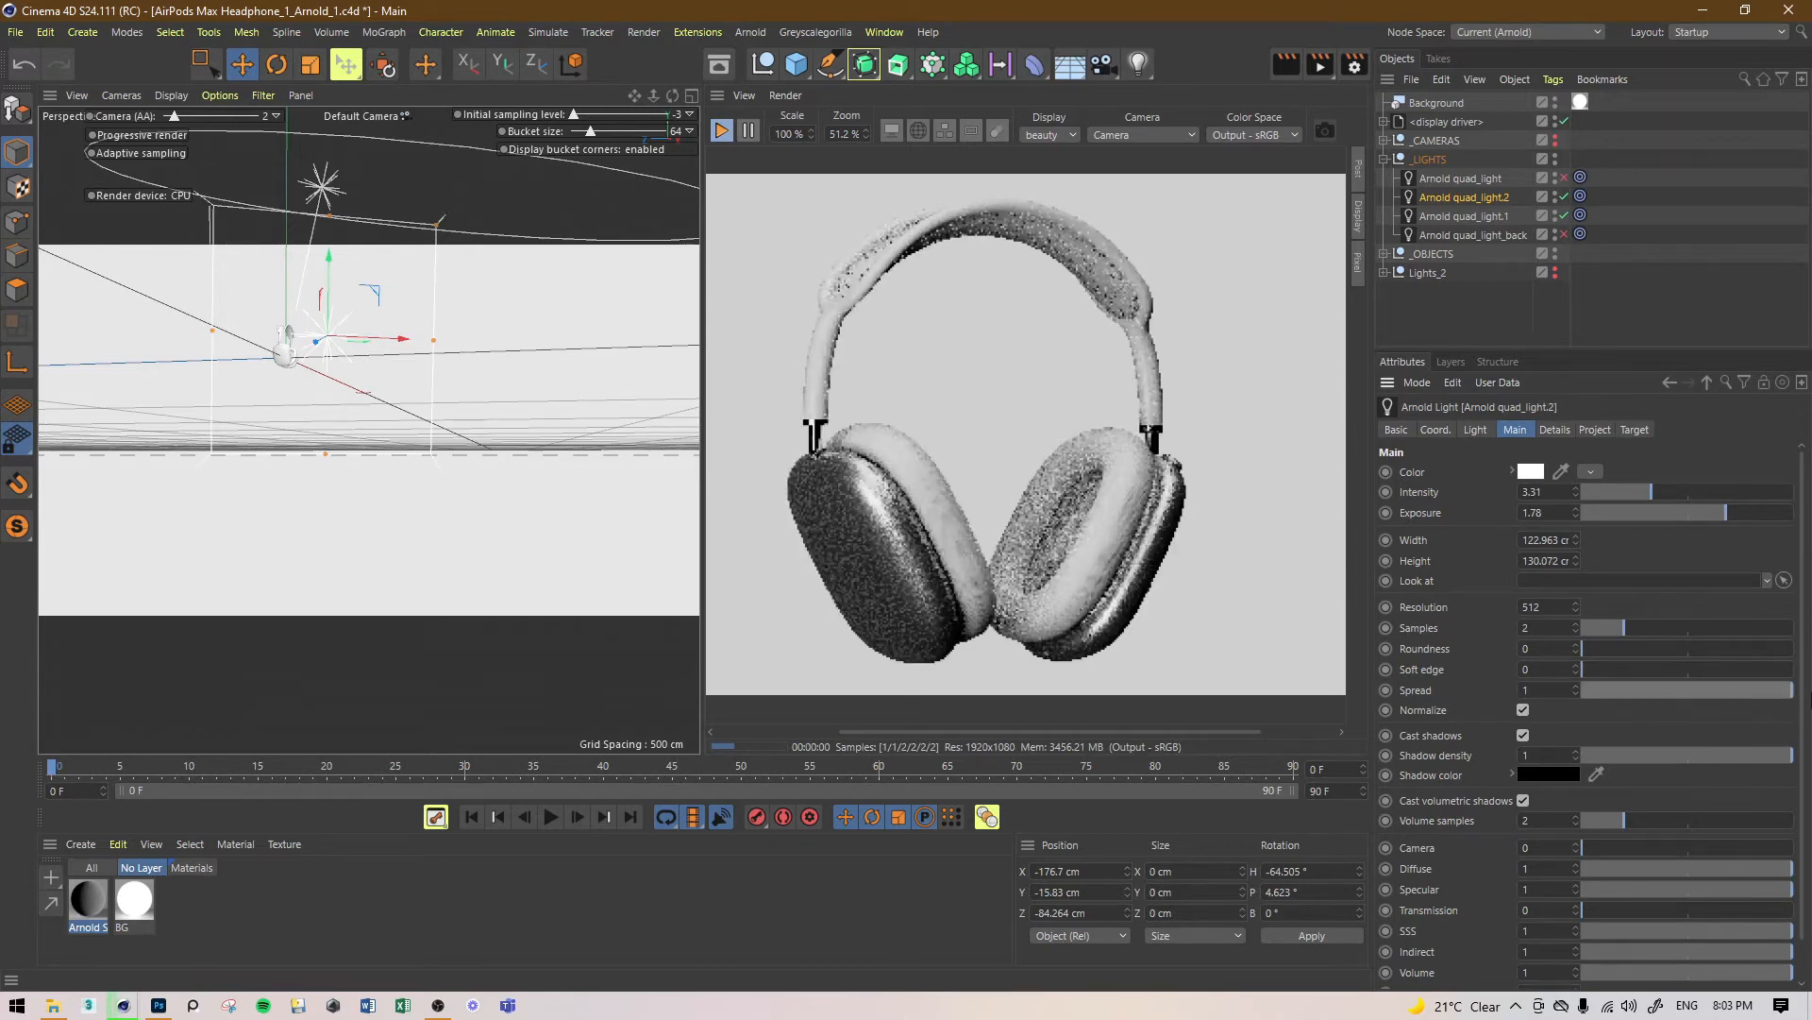
Step: Move and tilt Arnold quad_light.2 to the front of the headphones and reshape it to about 58 by 203 cm
middle_click_drag(310, 411, 525, 404, "alt")
left_click_drag(406, 378, 576, 493)
left_click_drag(576, 493, 510, 419, "alt")
left_click_drag(605, 461, 575, 463)
left_click_drag(554, 340, 569, 259)
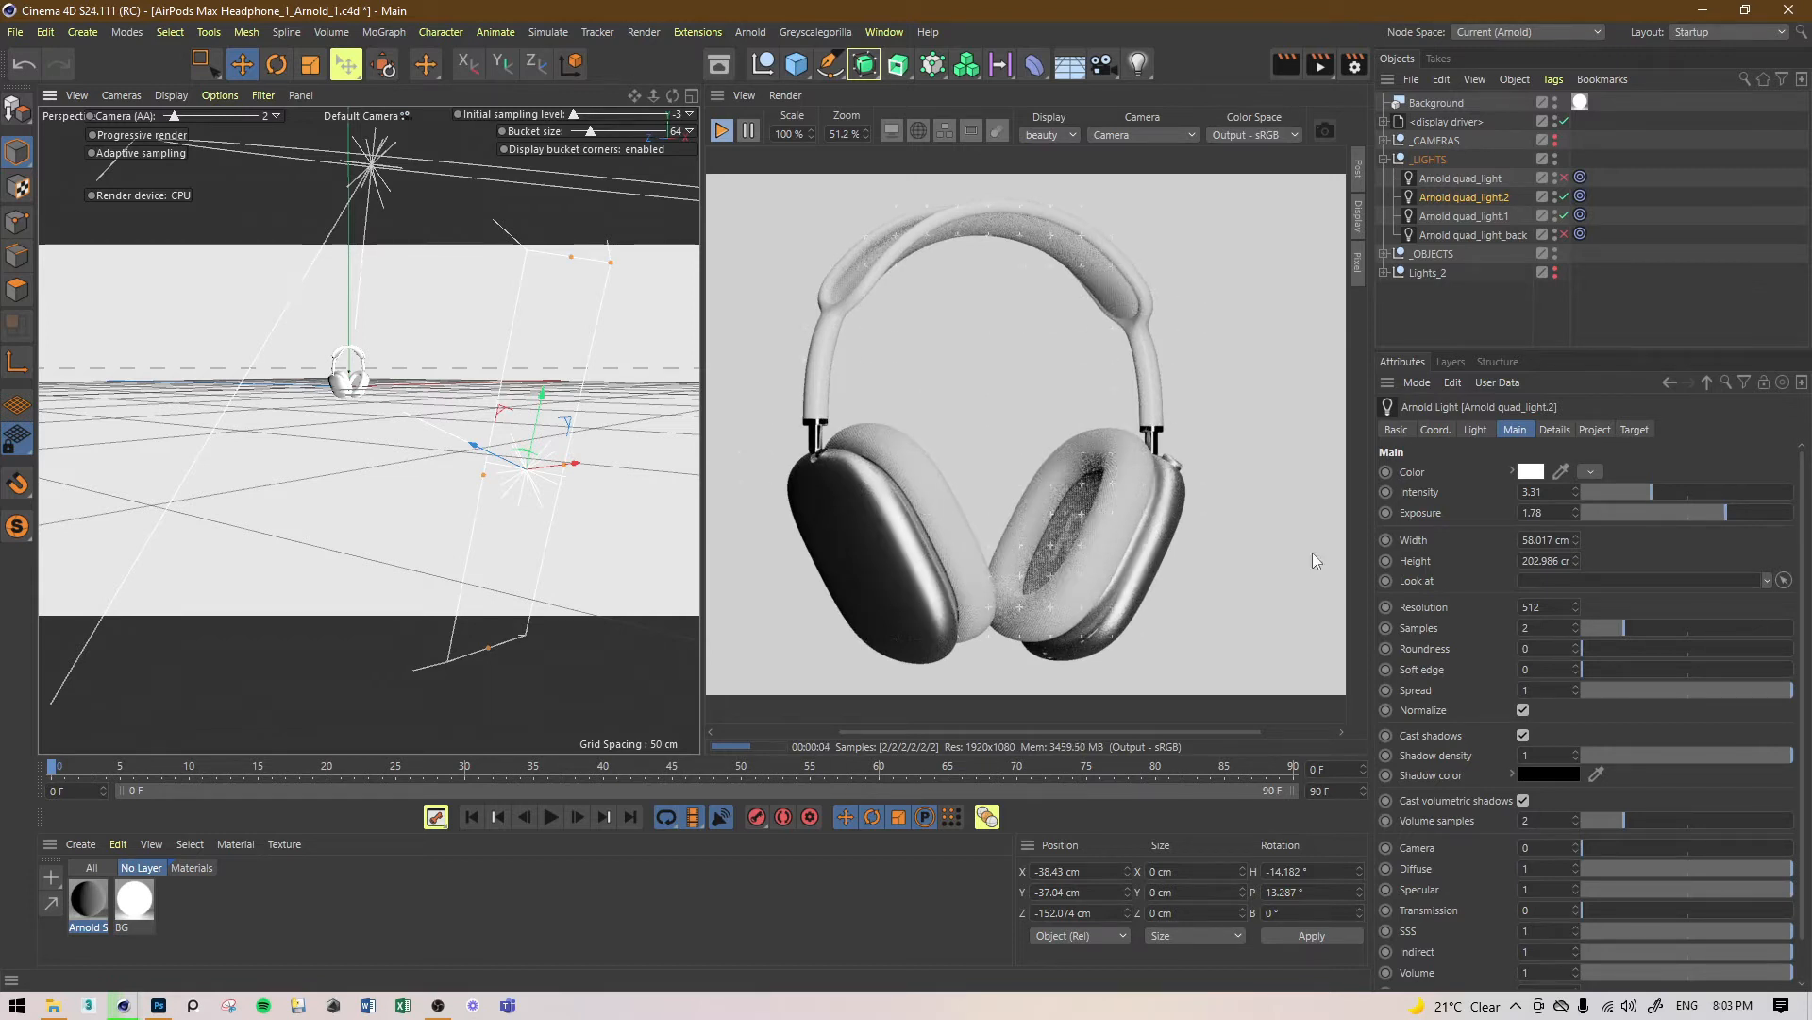
Step: Set Arnold quad_light.2's exposure to -0.44, save the scene, and switch on Arnold quad_light and Arnold quad_light_back
left_click_drag(1736, 524, 1679, 513)
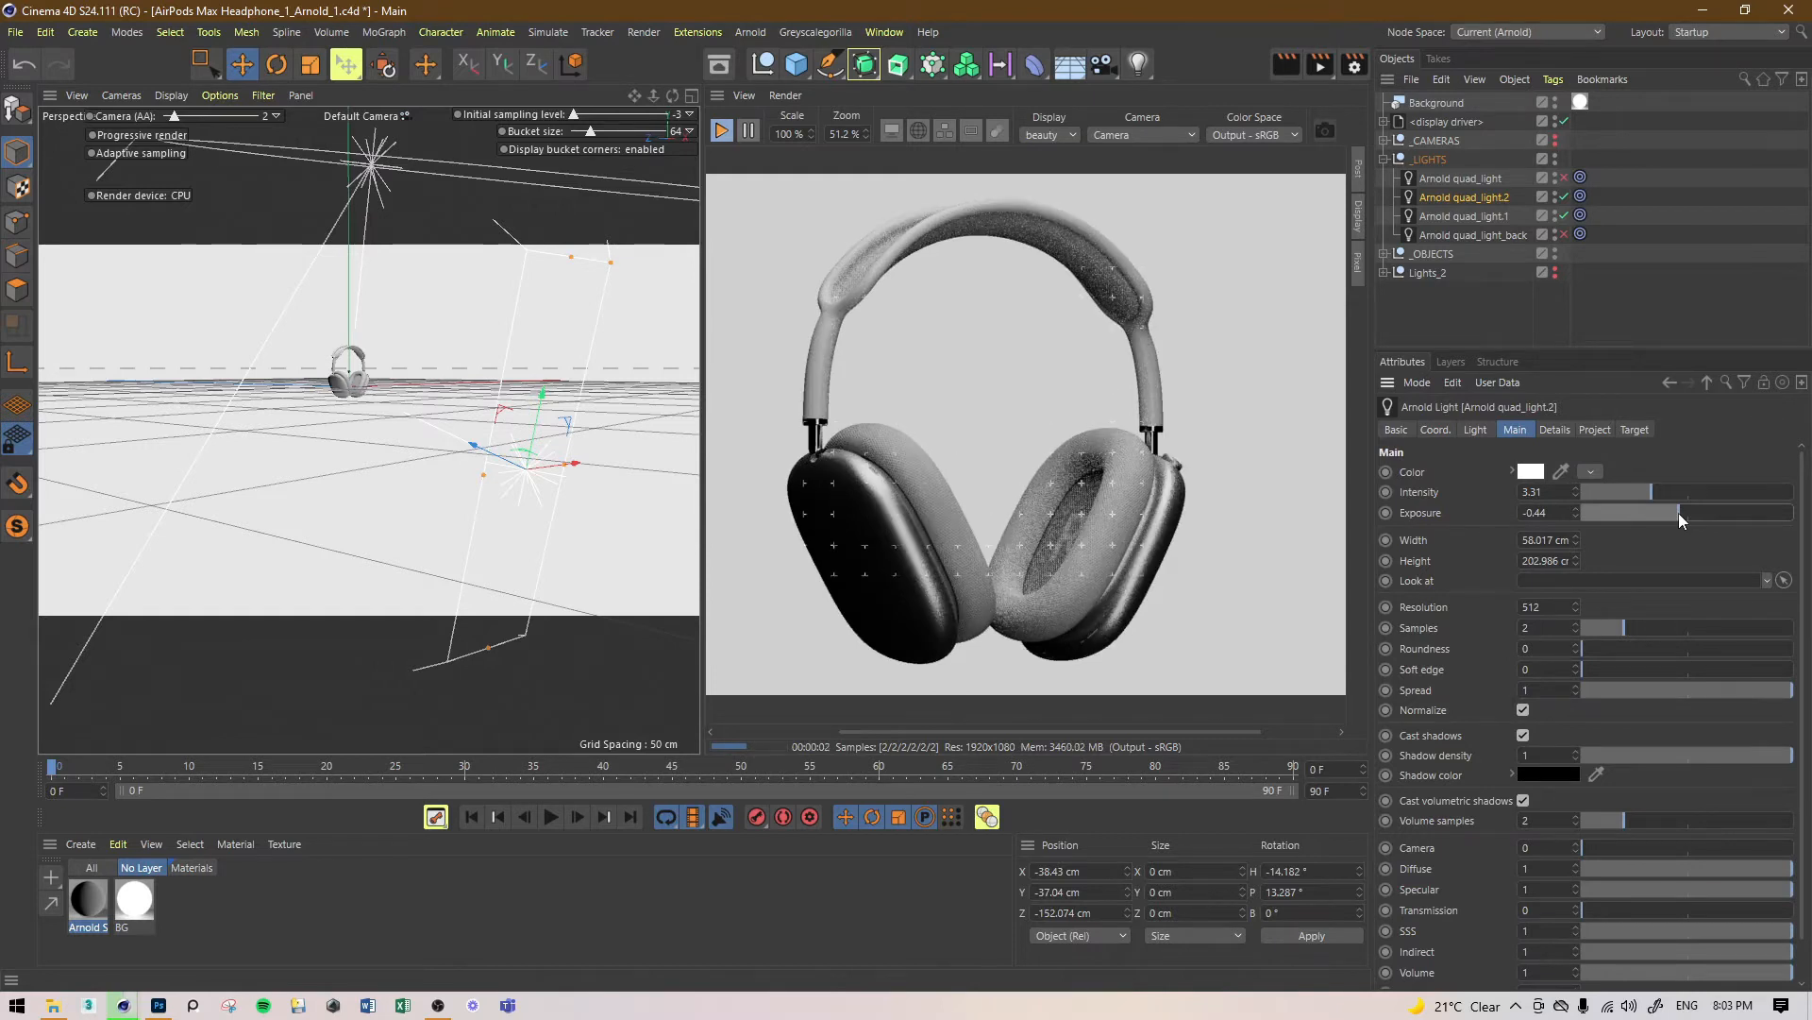
key("ctrl+s")
left_click(1565, 177)
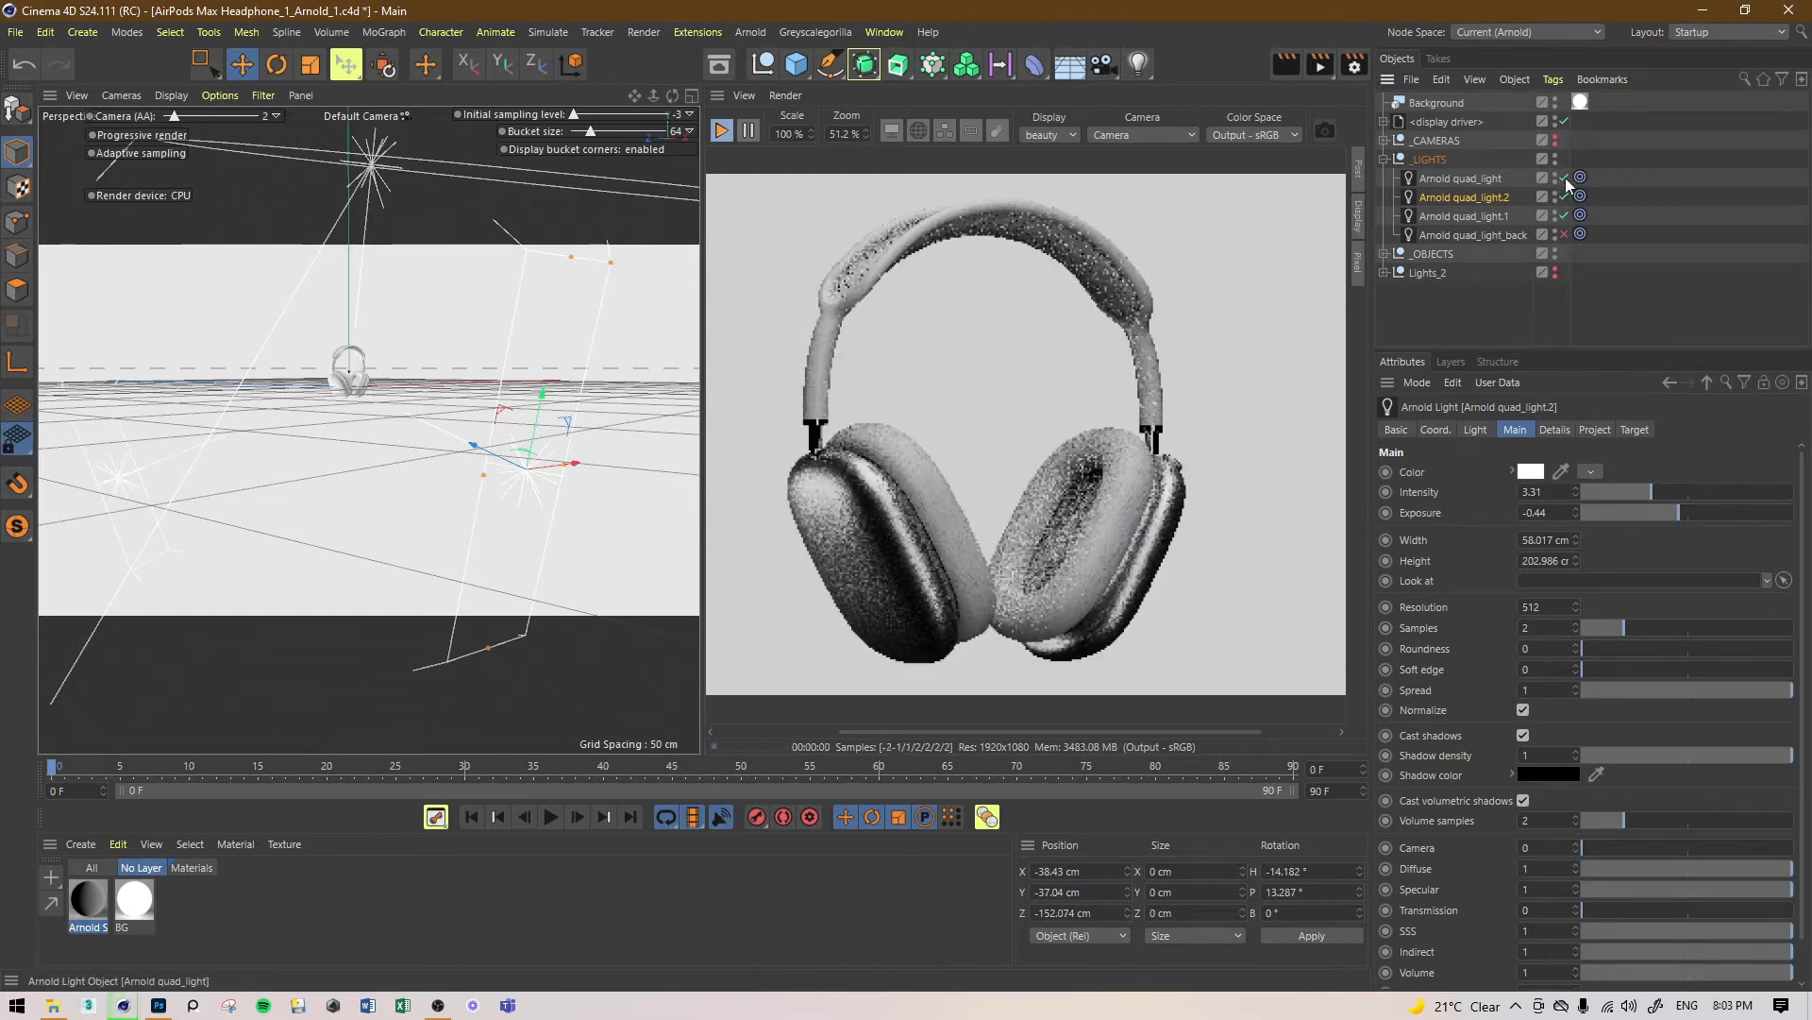
left_click(1565, 234)
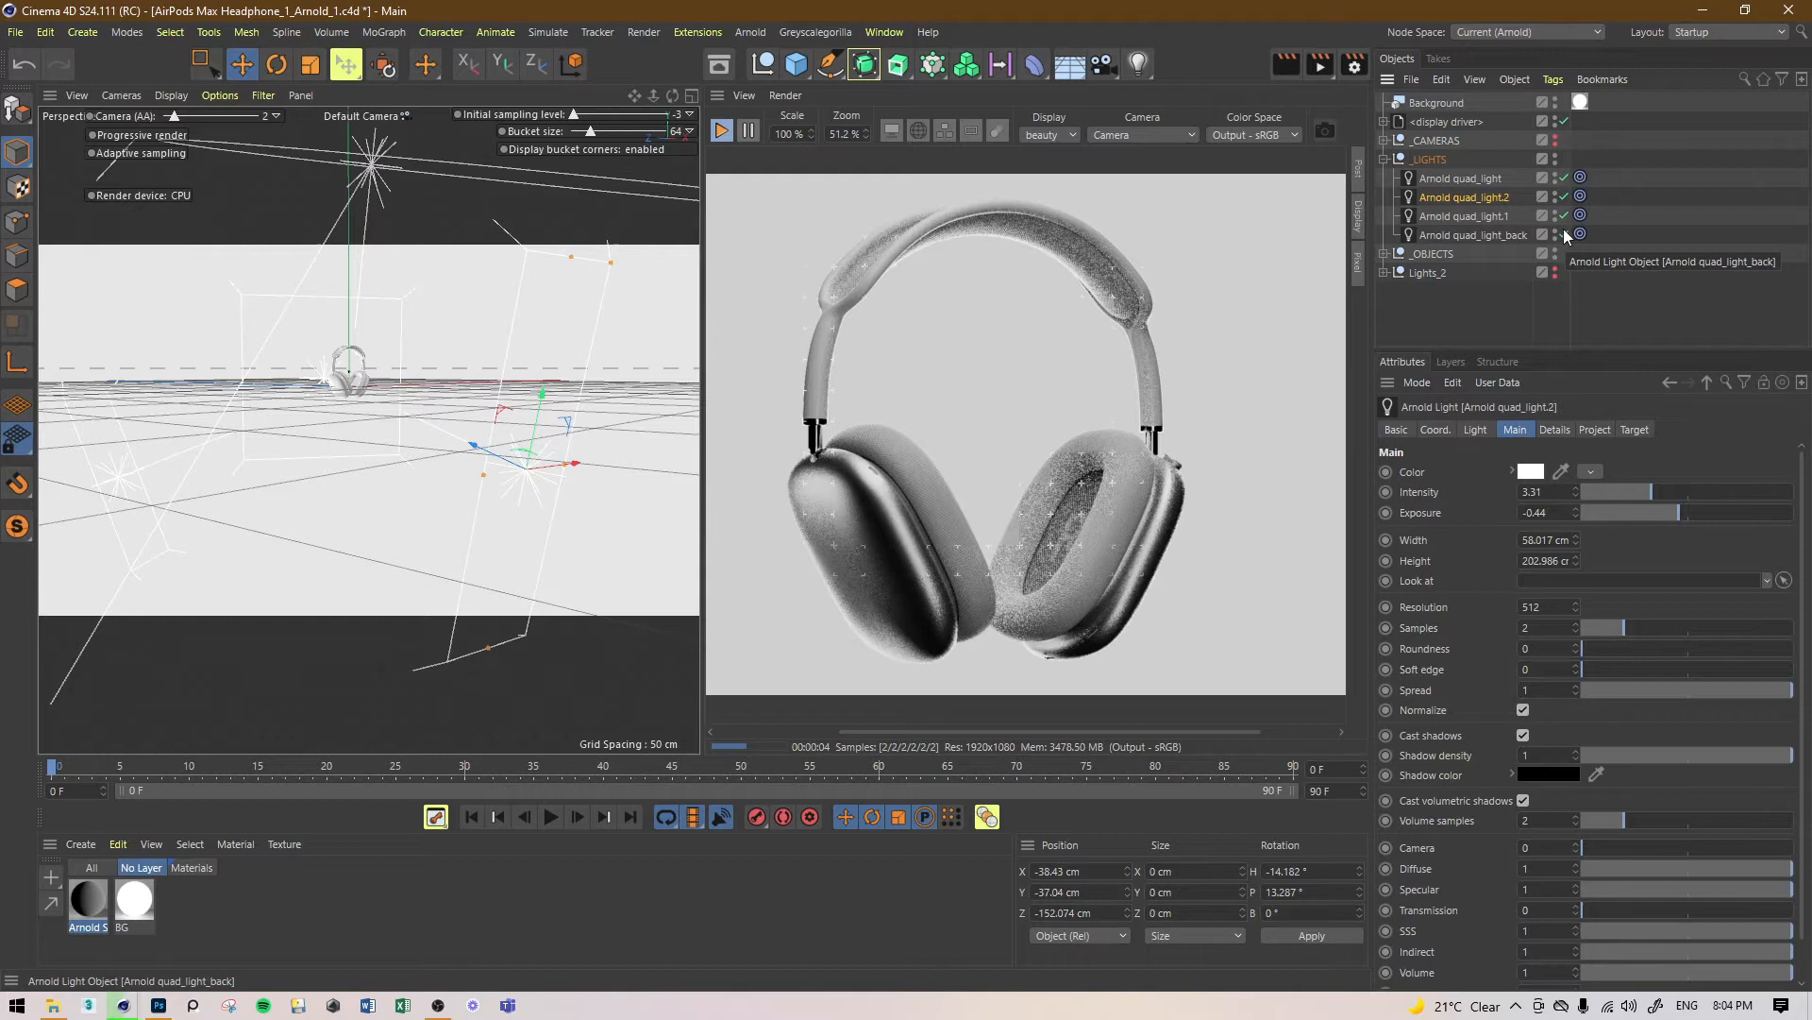
Step: Try widening Arnold quad_light.2 and turning off its Normalize option, reverting both changes
left_click_drag(480, 489, 420, 498, "alt")
left_click_drag(583, 468, 888, 443)
key("ctrl+z")
left_click(1523, 710)
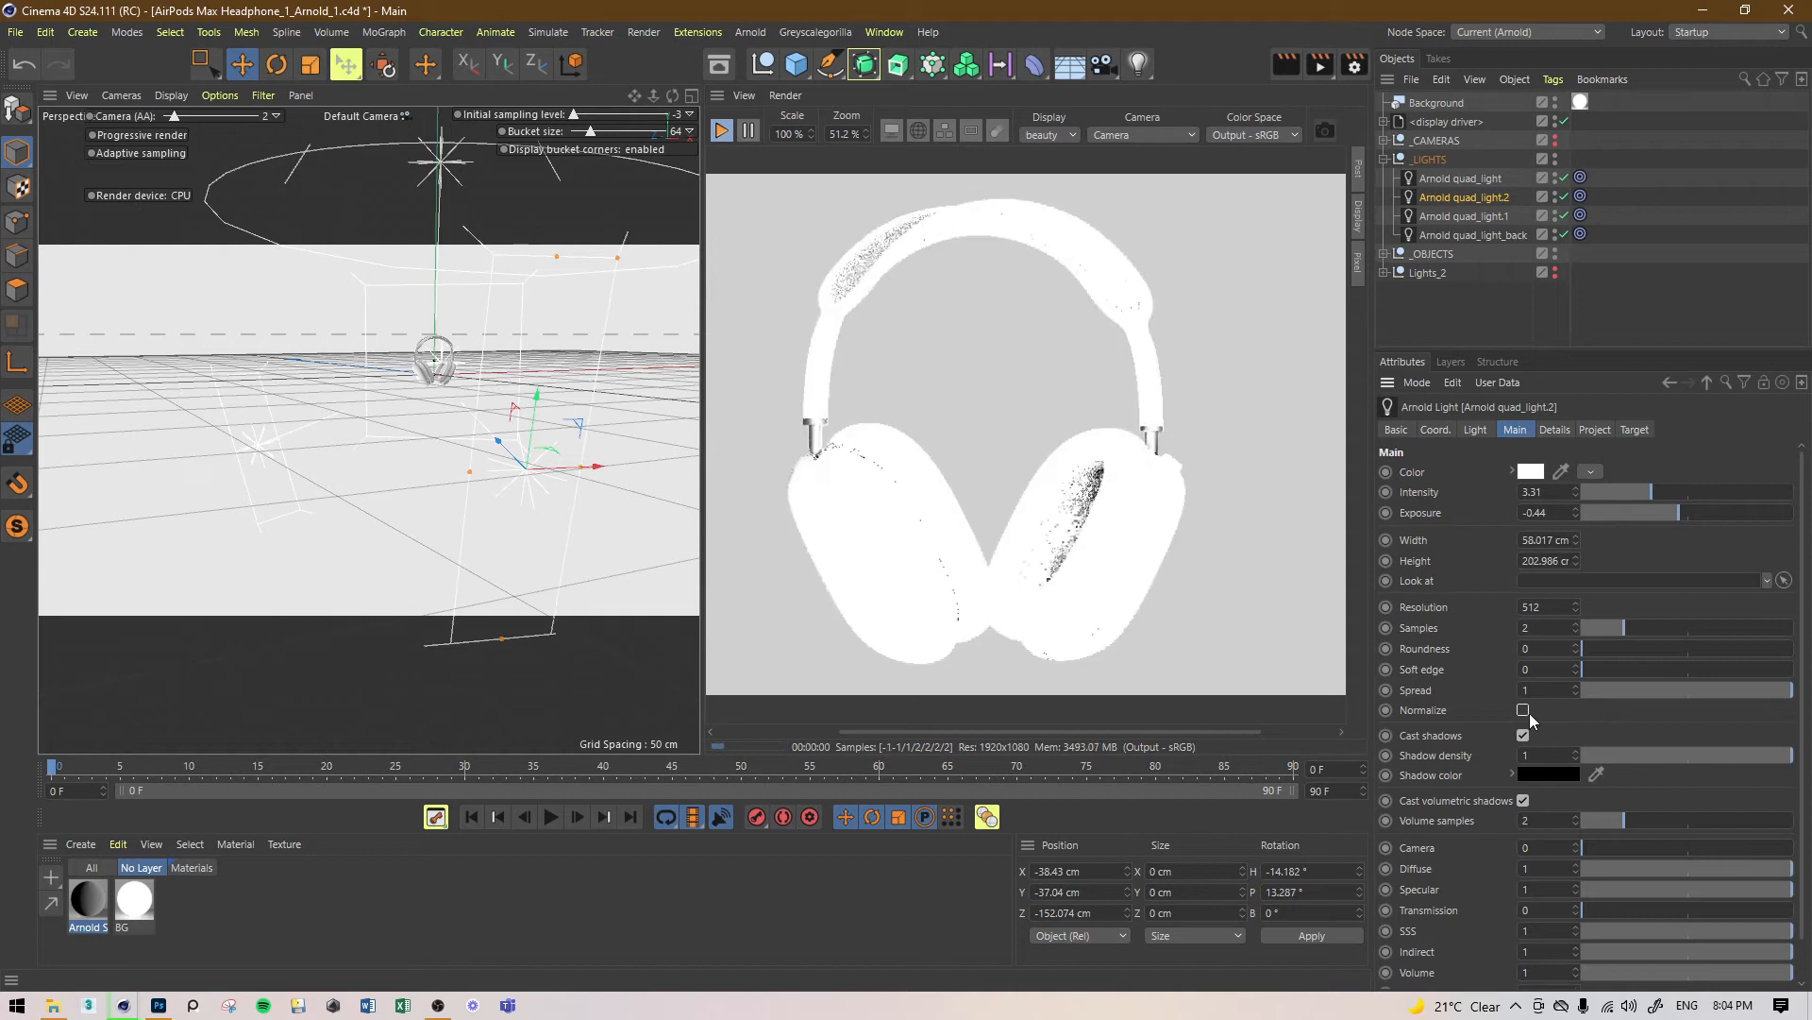
left_click(1523, 710)
Step: Widen Arnold quad_light.2 to about 236 cm, set its exposure to 0.89 and inspect the ear cups up close
left_click_drag(596, 476, 738, 457)
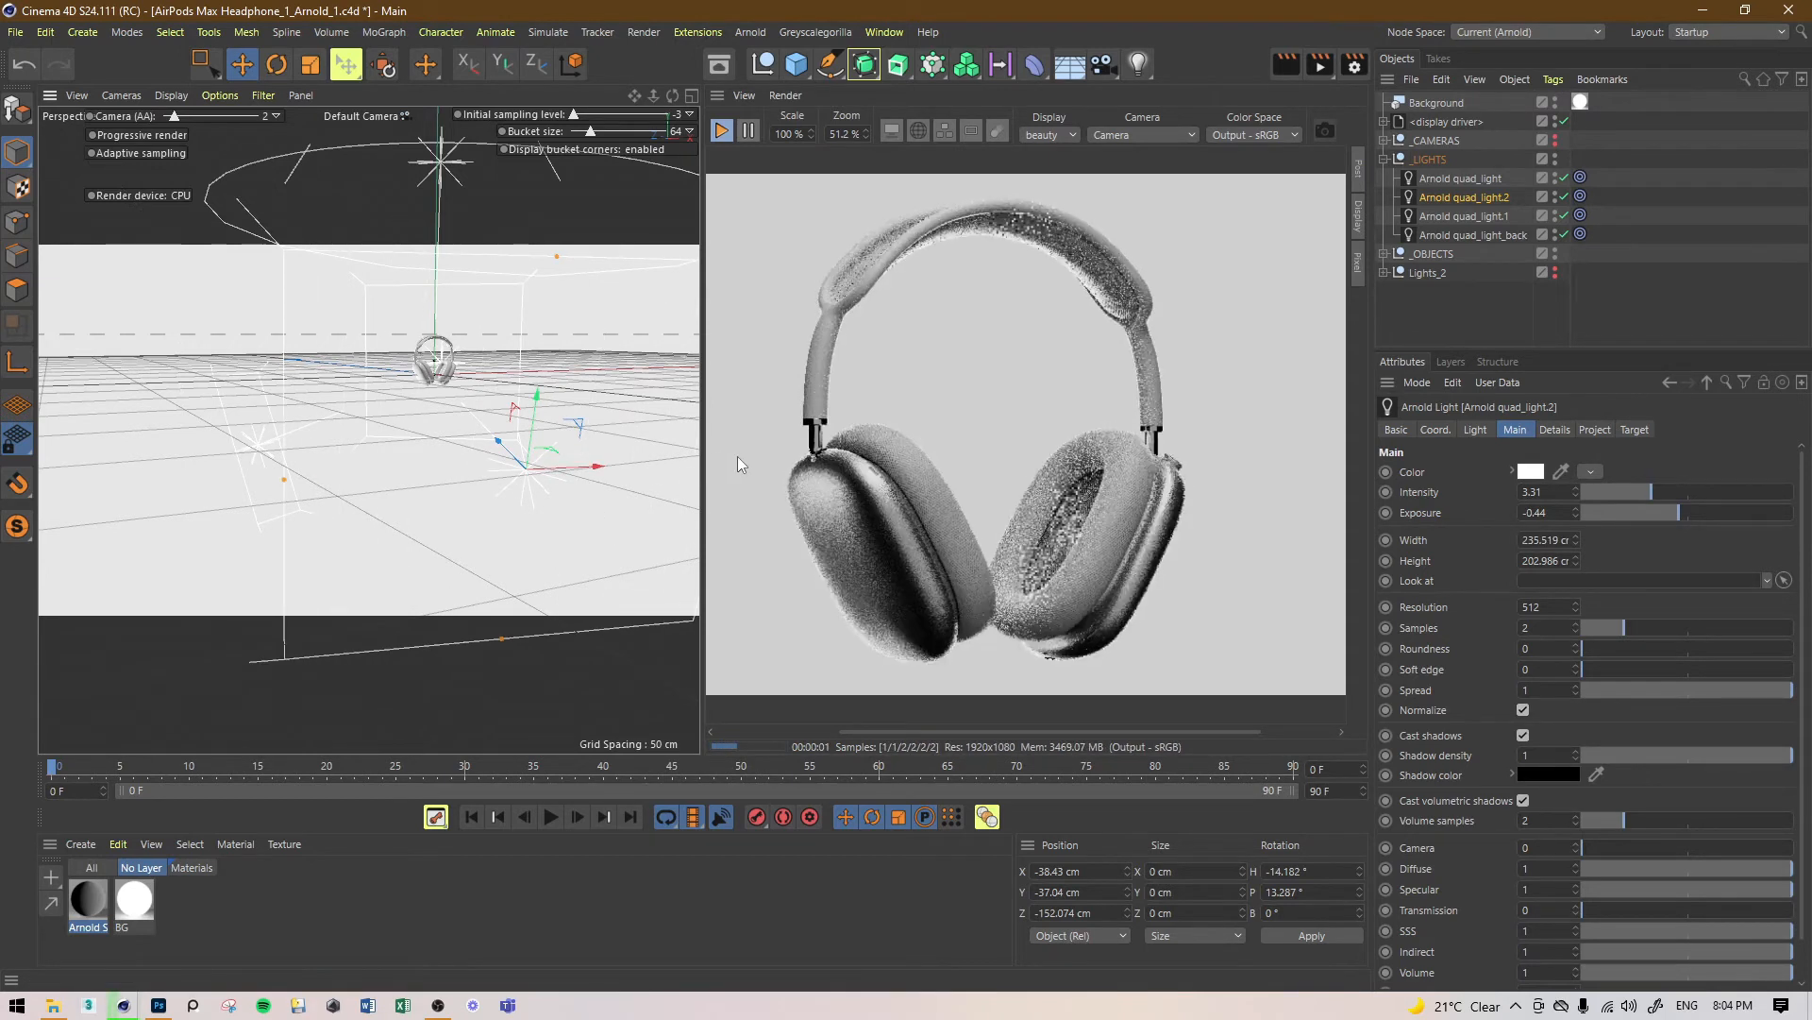
left_click_drag(1686, 514, 1706, 513)
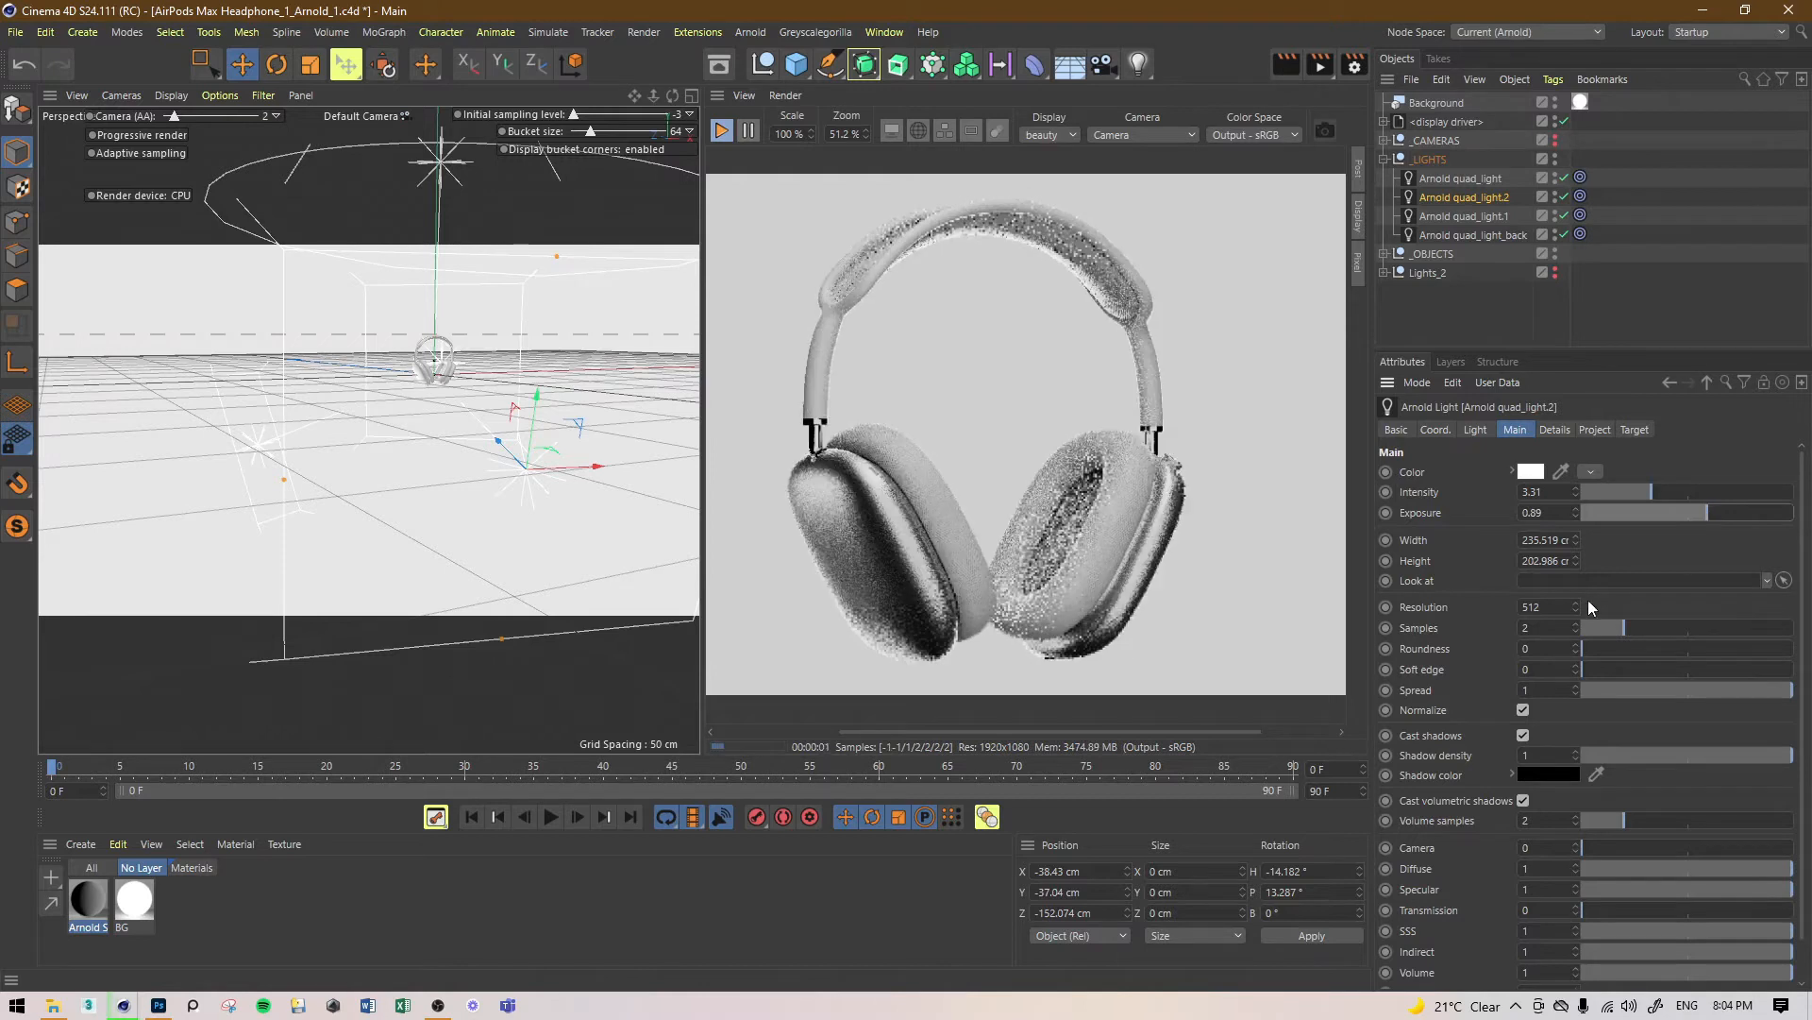
scroll(1011, 552, "up", 4)
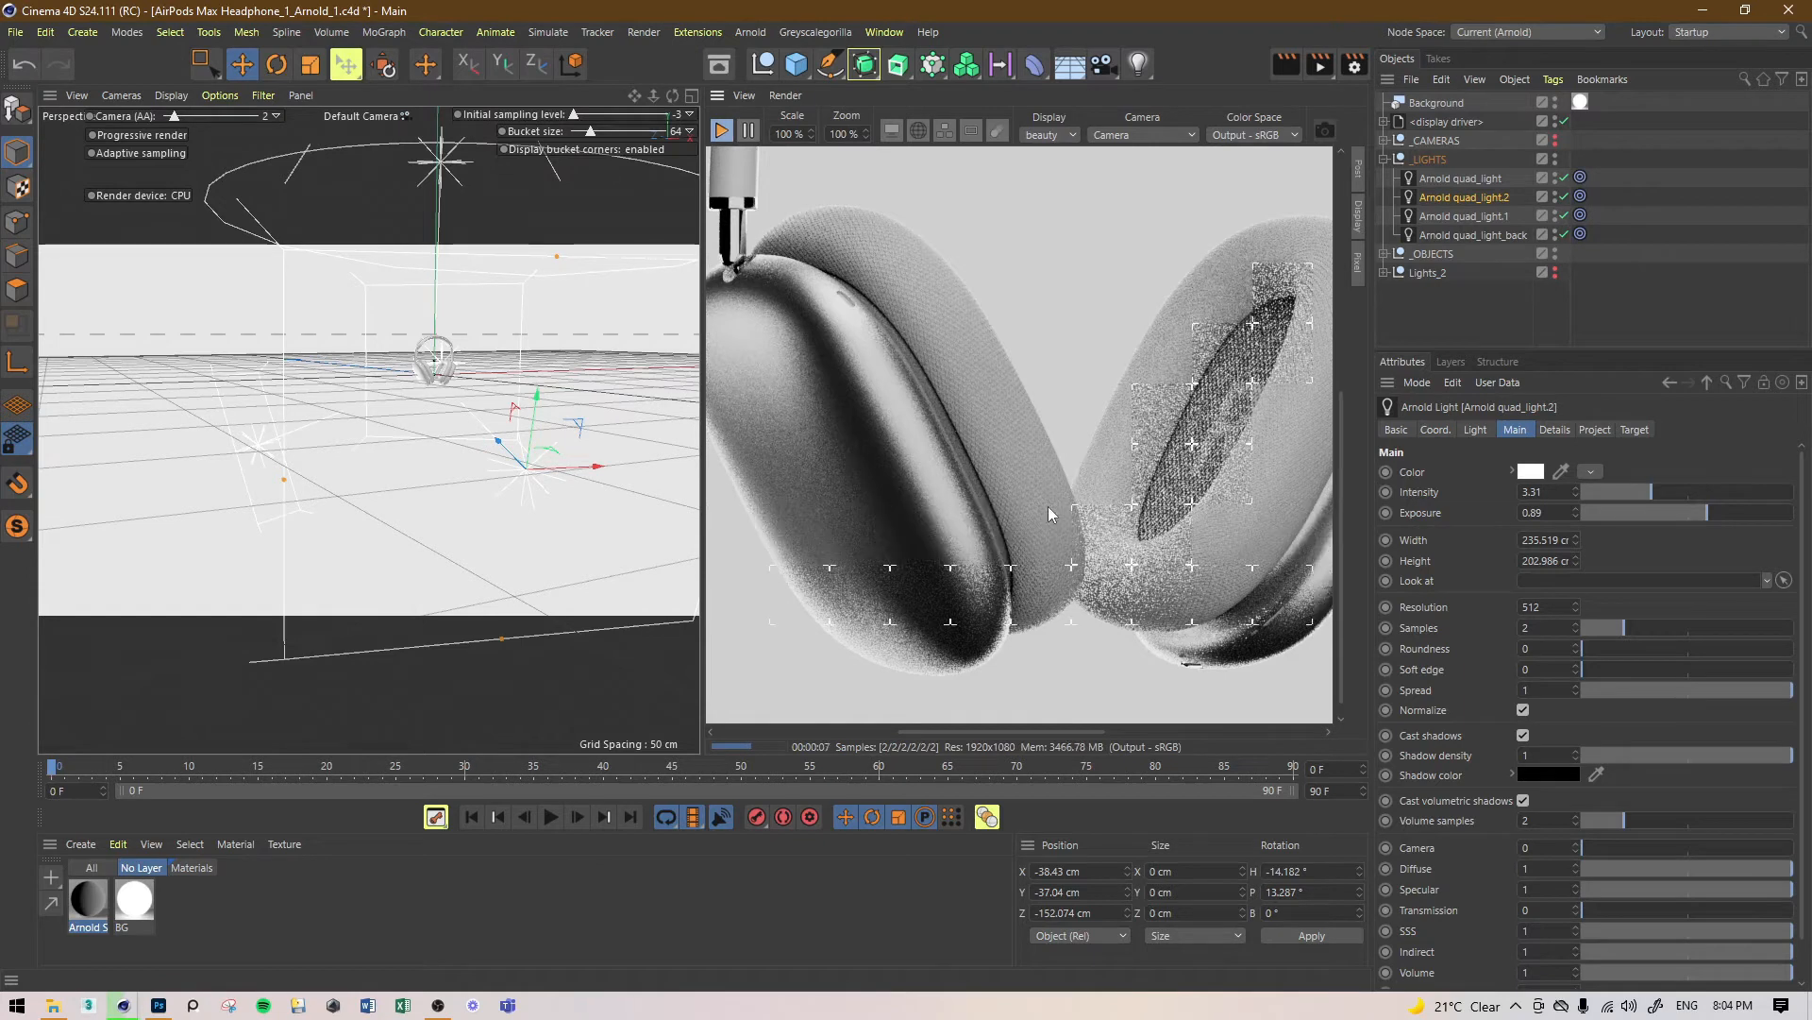
scroll(557, 420, "down", 3)
left_click_drag(568, 408, 515, 408, "alt")
scroll(1025, 434, "up", 2)
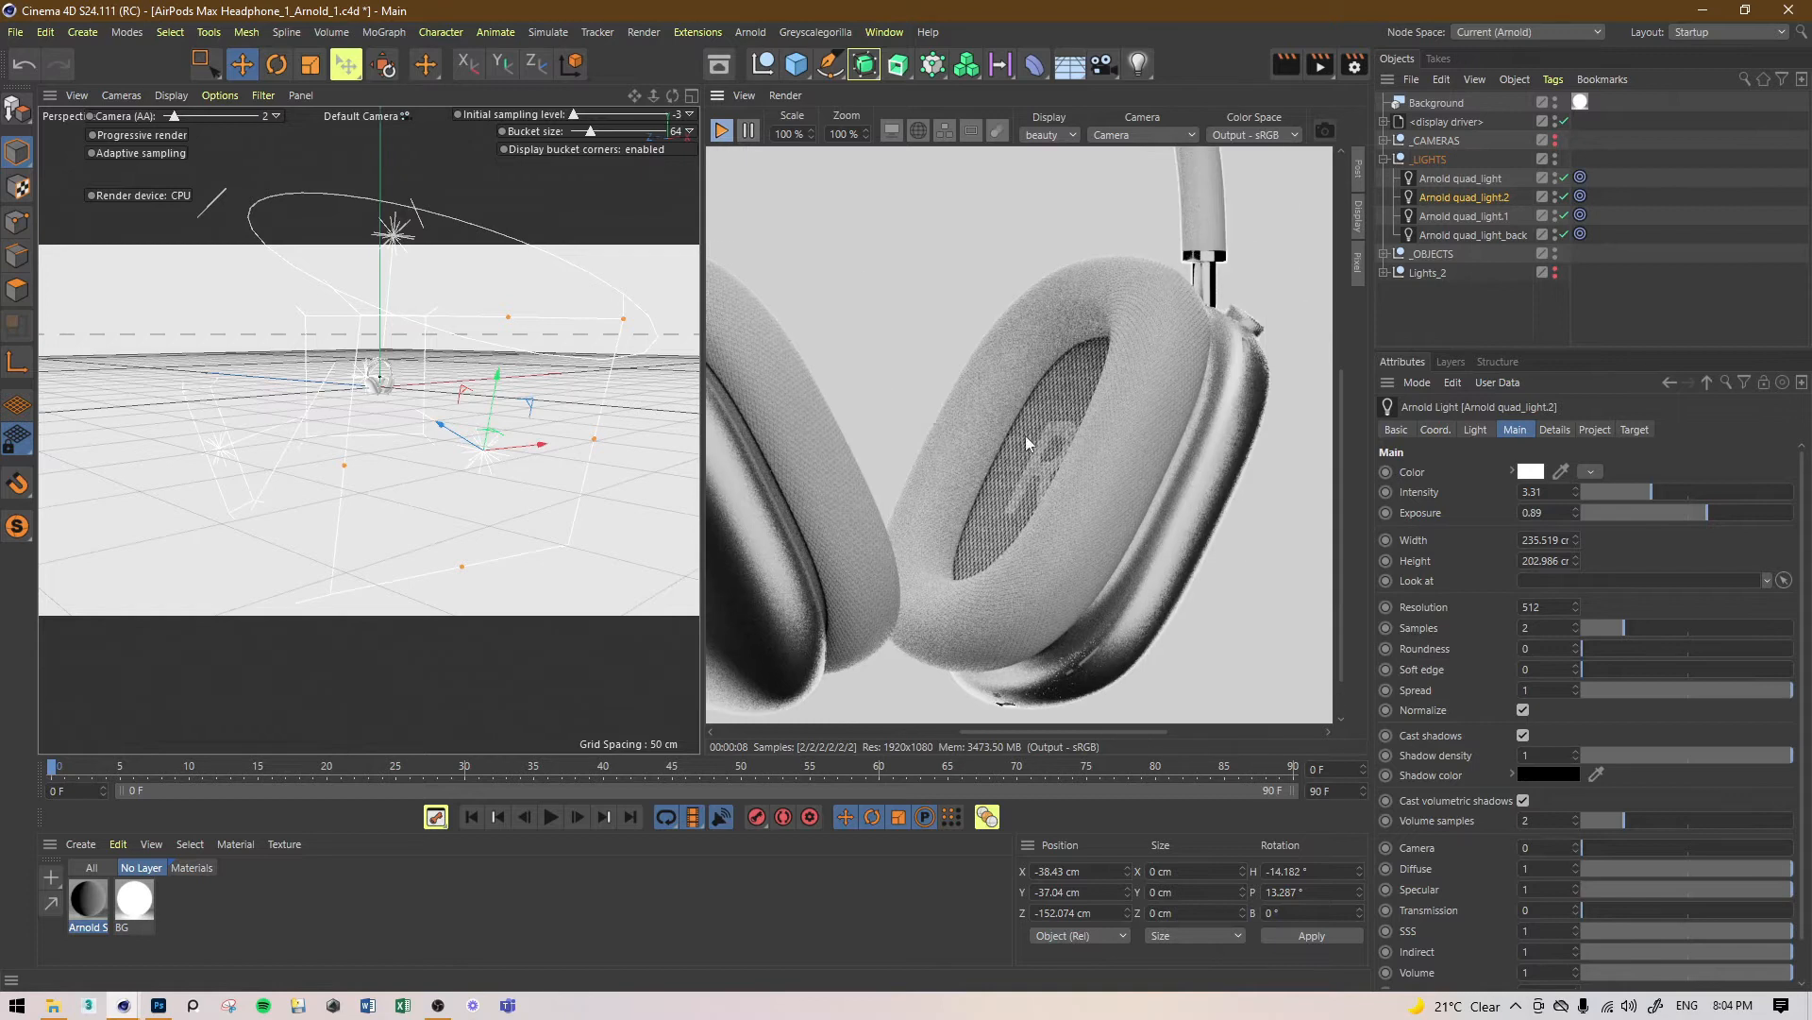
scroll(1063, 436, "down", 6)
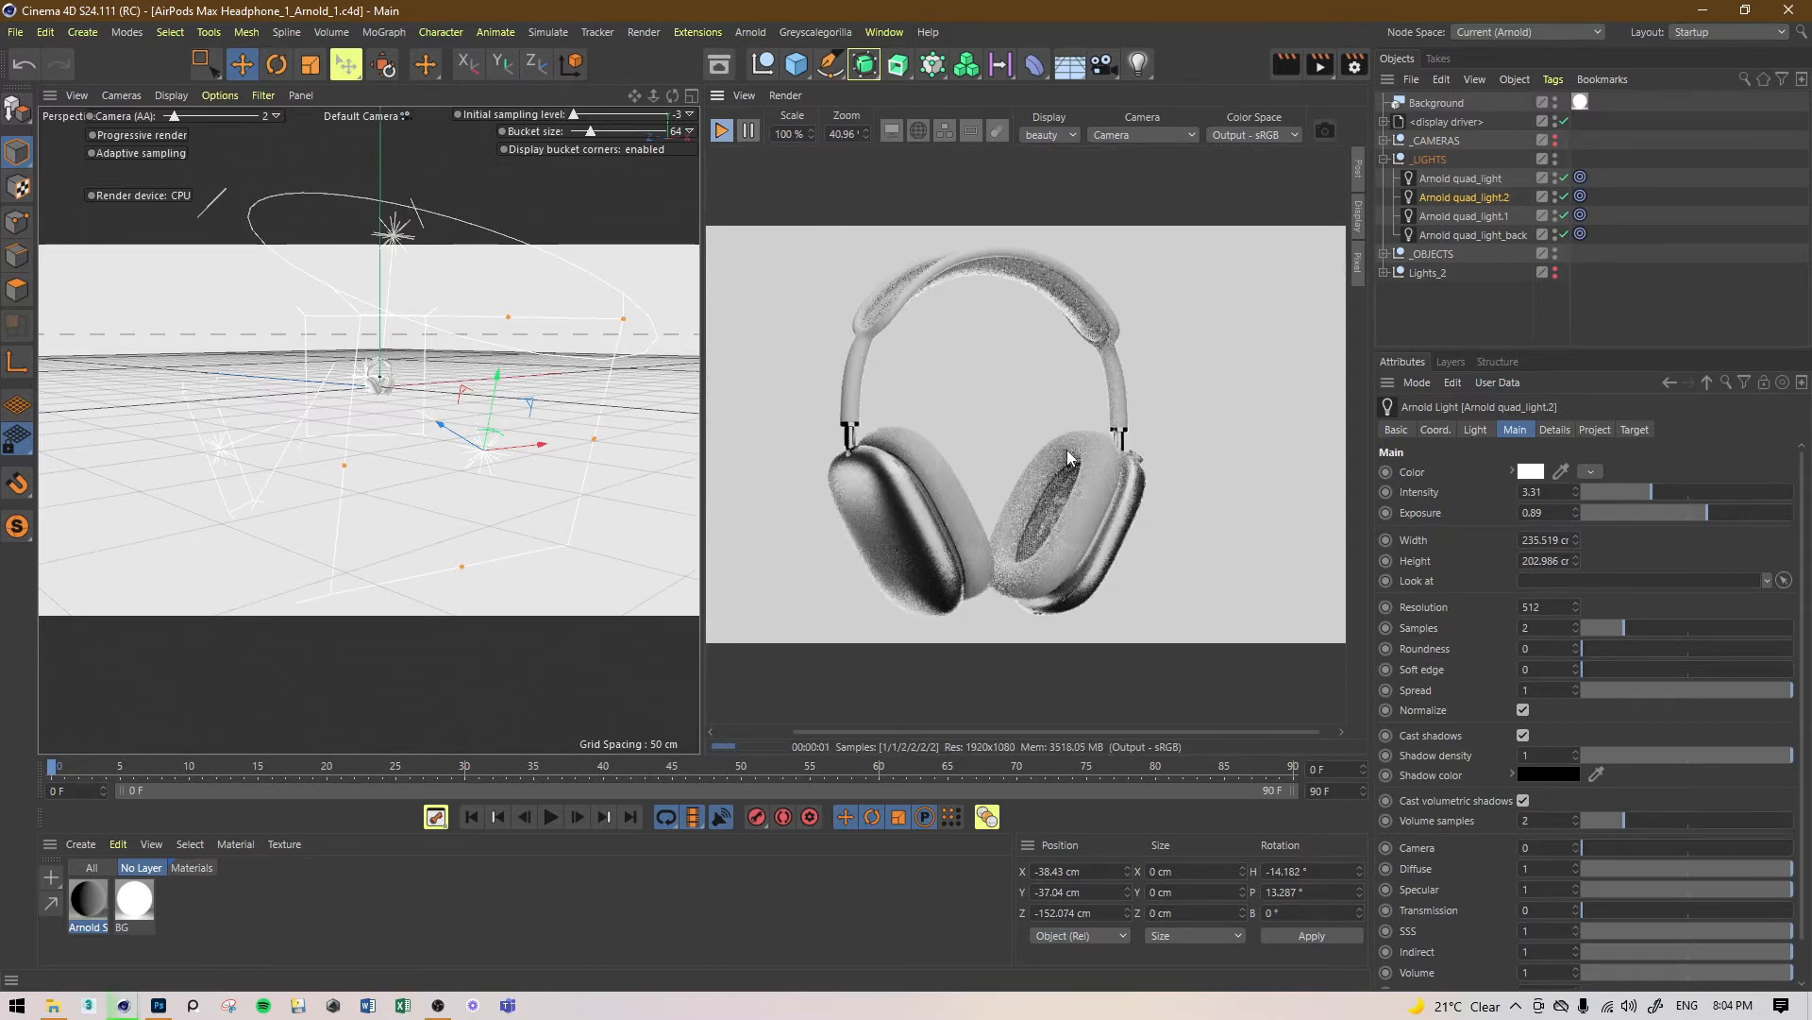
Step: Undo the recent light edits until Arnold quad_light.2 is switched off and back in its original position, size and exposure
key("ctrl+z")
key("ctrl+z")
key("ctrl+z")
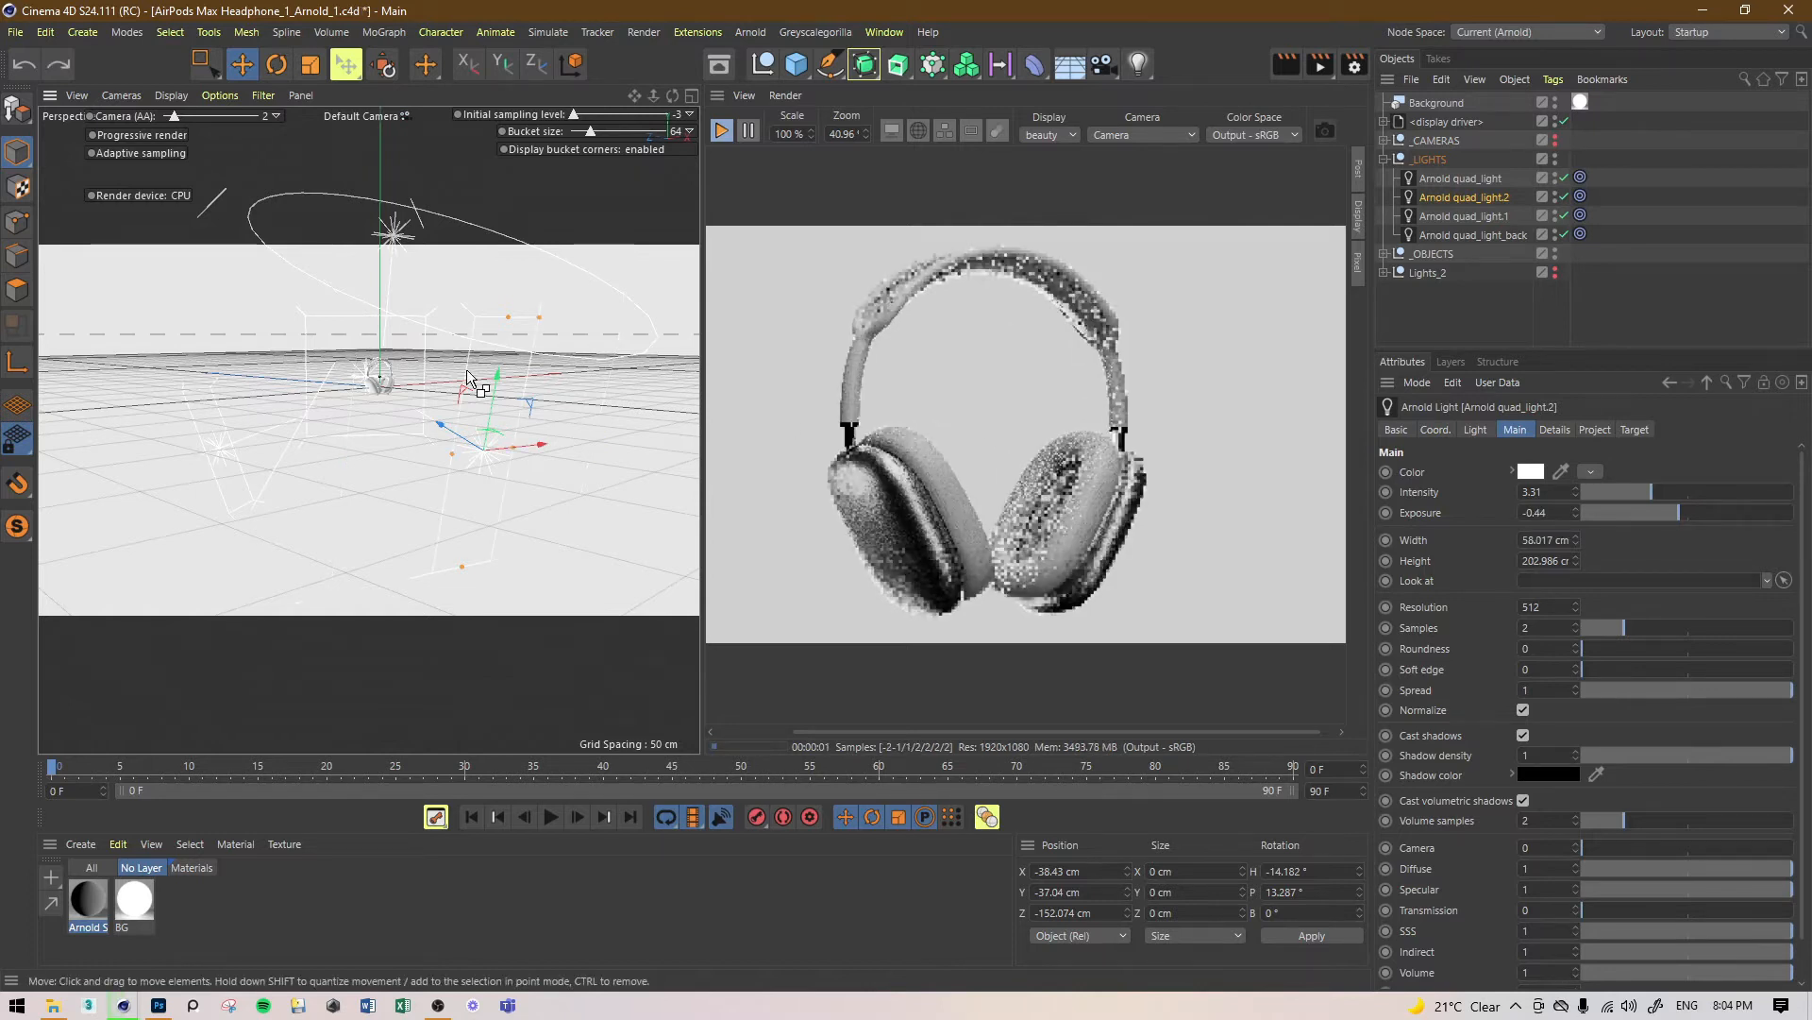
key("ctrl+z")
key("ctrl+z")
key("ctrl+z")
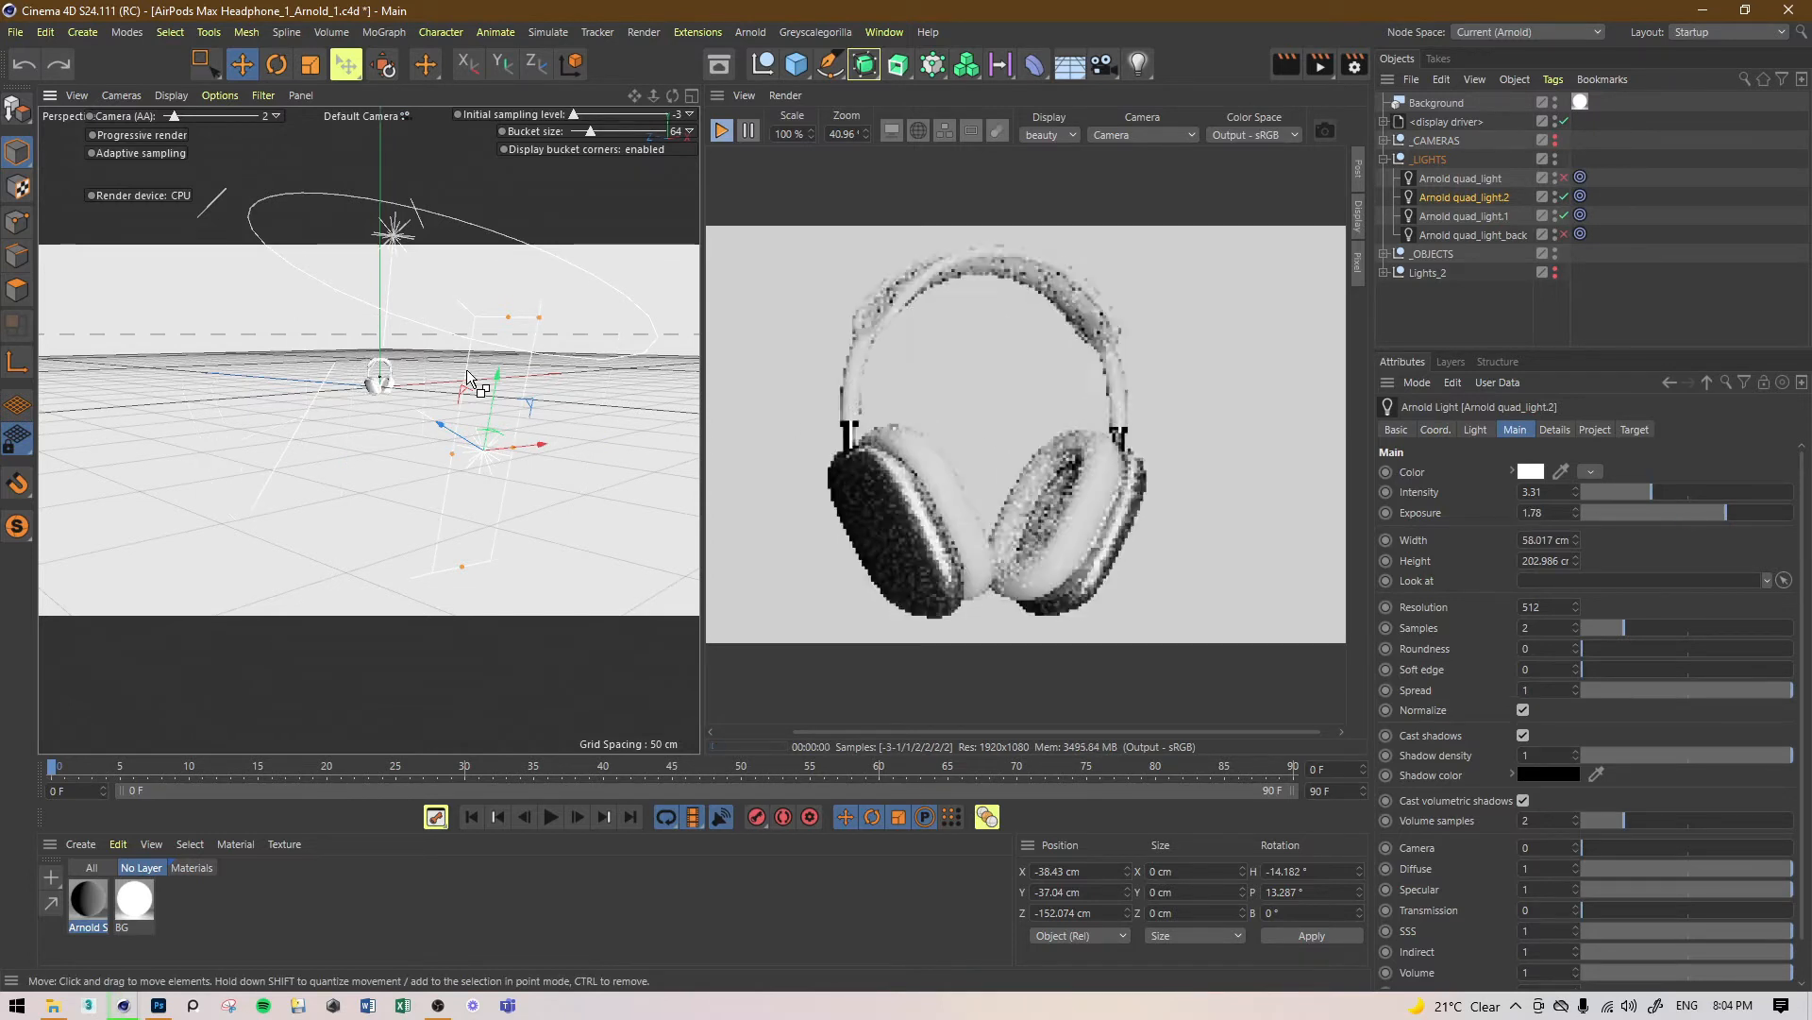
key("ctrl+z")
key("ctrl+z")
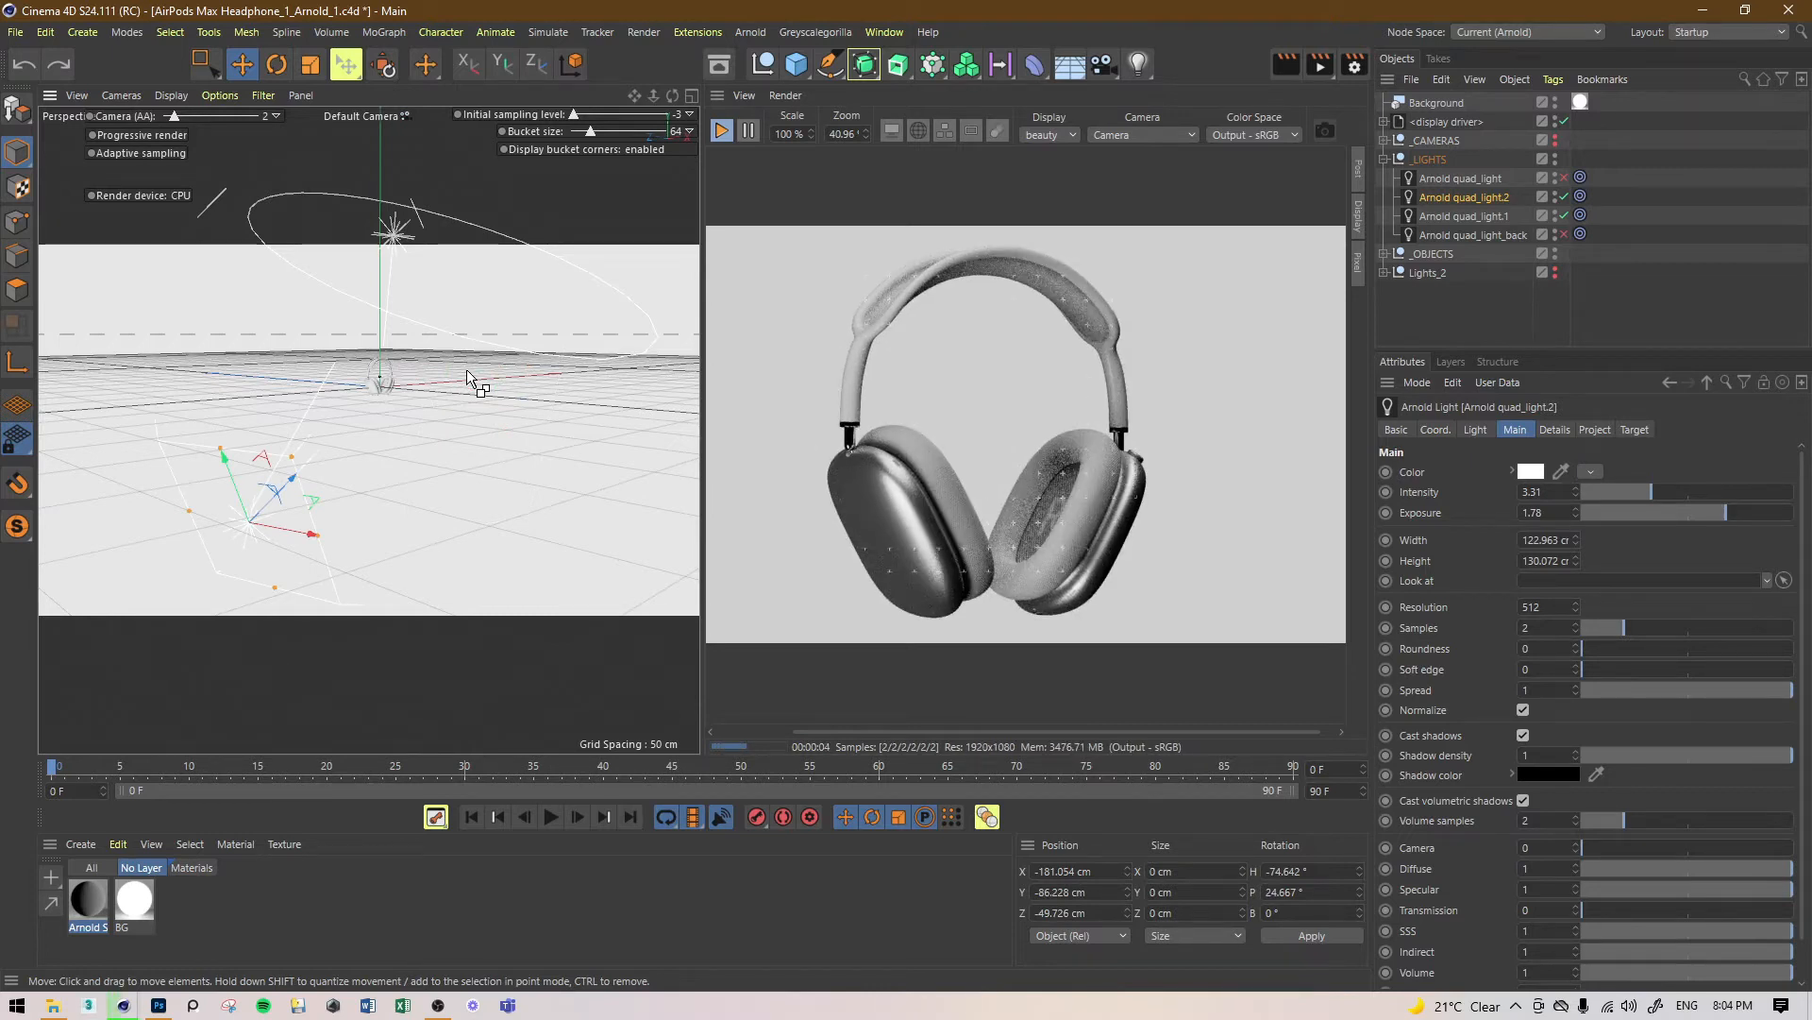
key("ctrl+z")
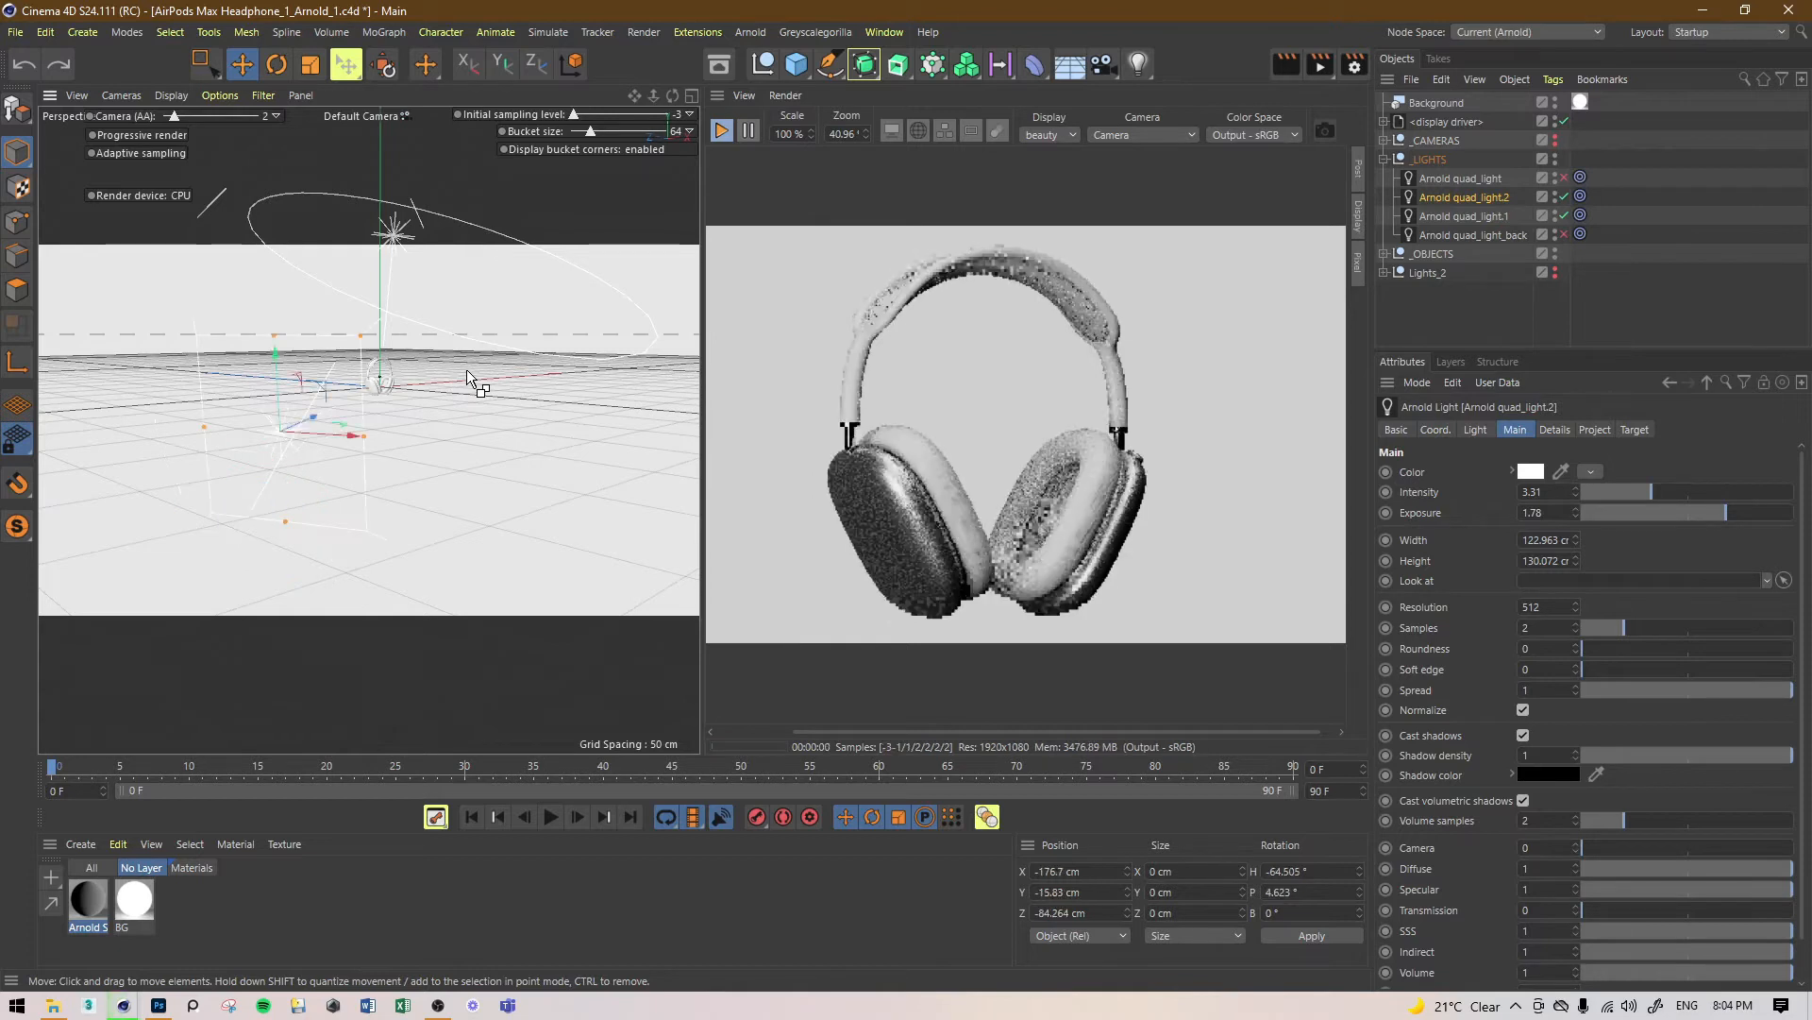
key("ctrl+z")
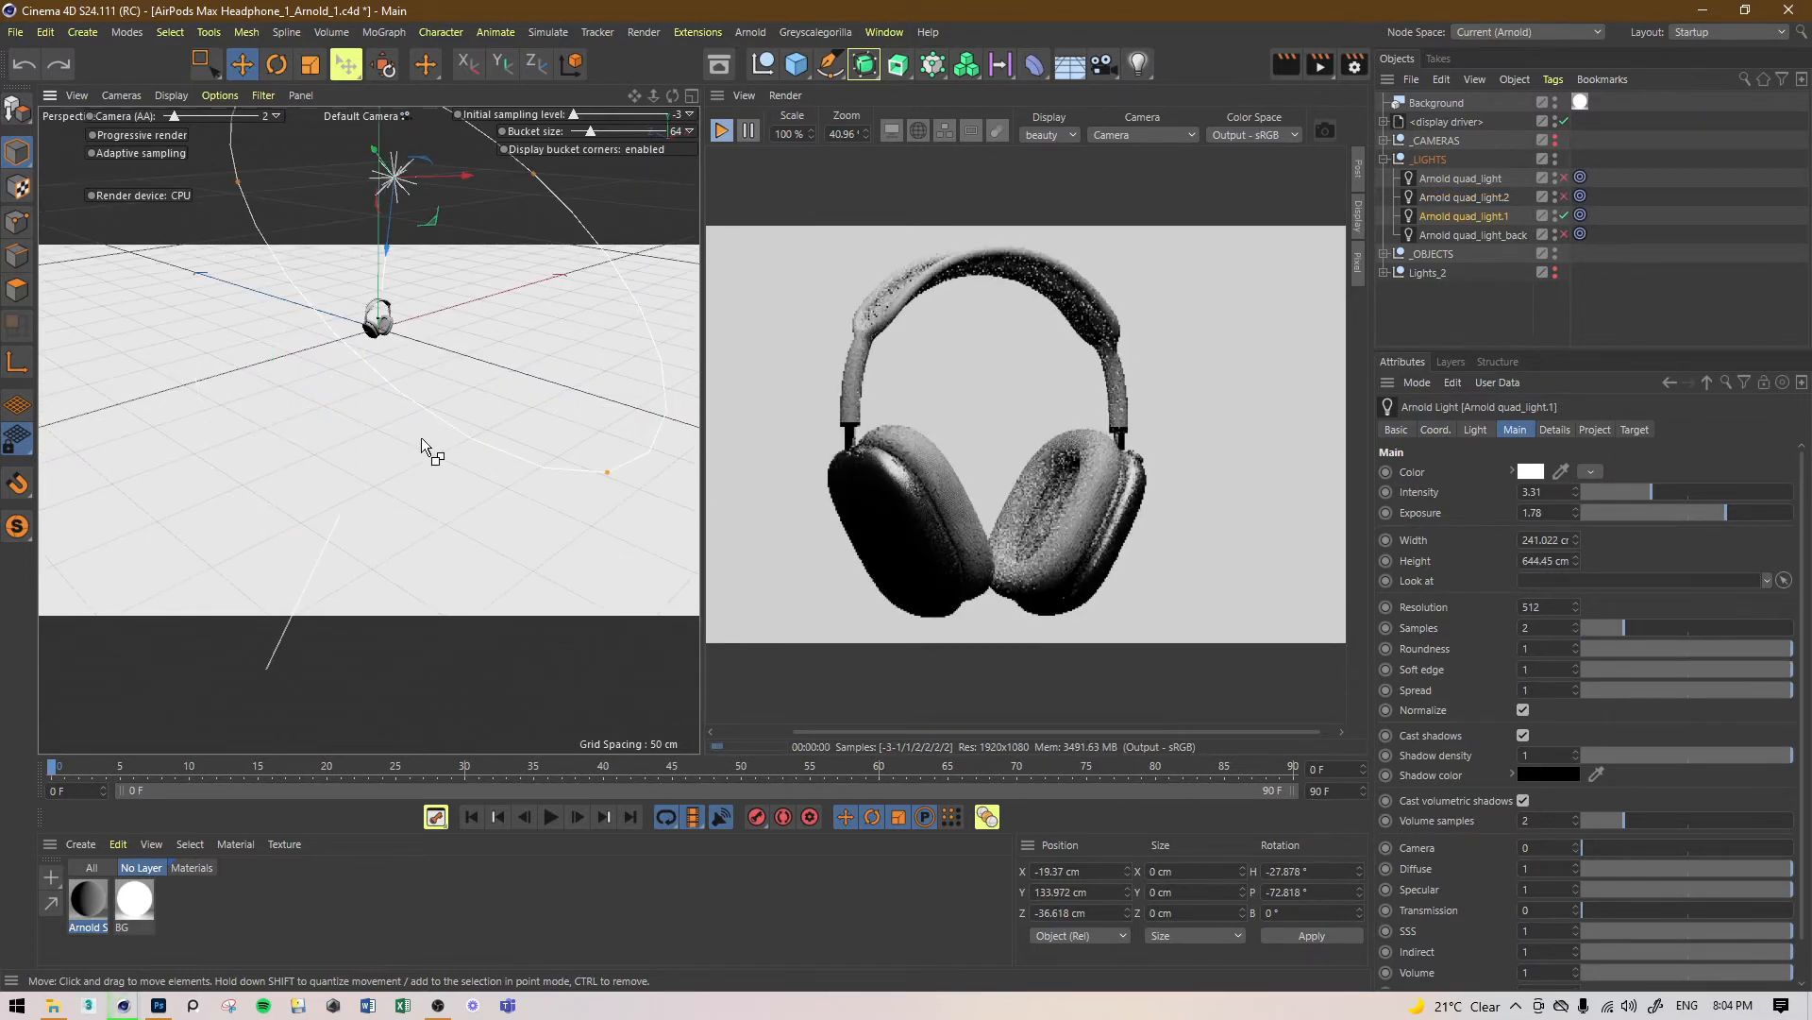
key("ctrl+z")
left_click_drag(423, 359, 478, 472, "alt")
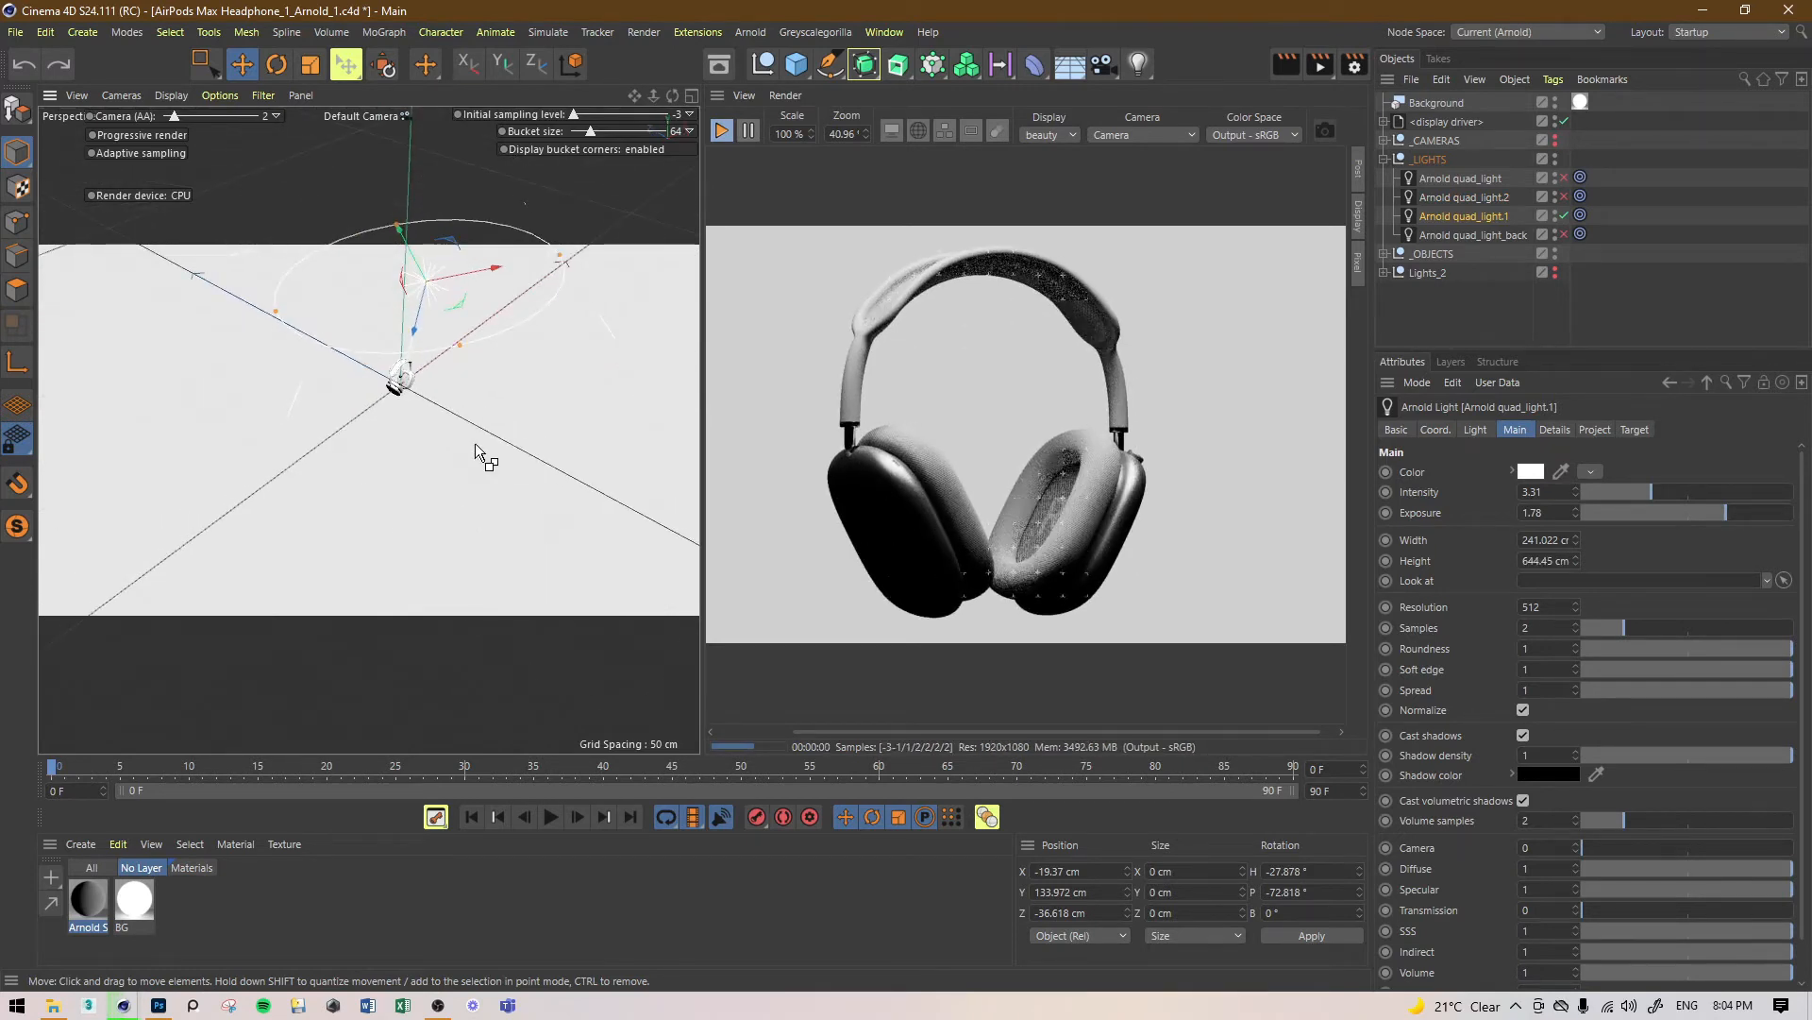
key("ctrl+z")
Step: Frame the AirPods_Max_Headphone object in the viewport and close the Arnold render preview
left_click_drag(366, 417, 370, 357, "alt")
scroll(370, 356, "up", 4)
left_click(336, 349)
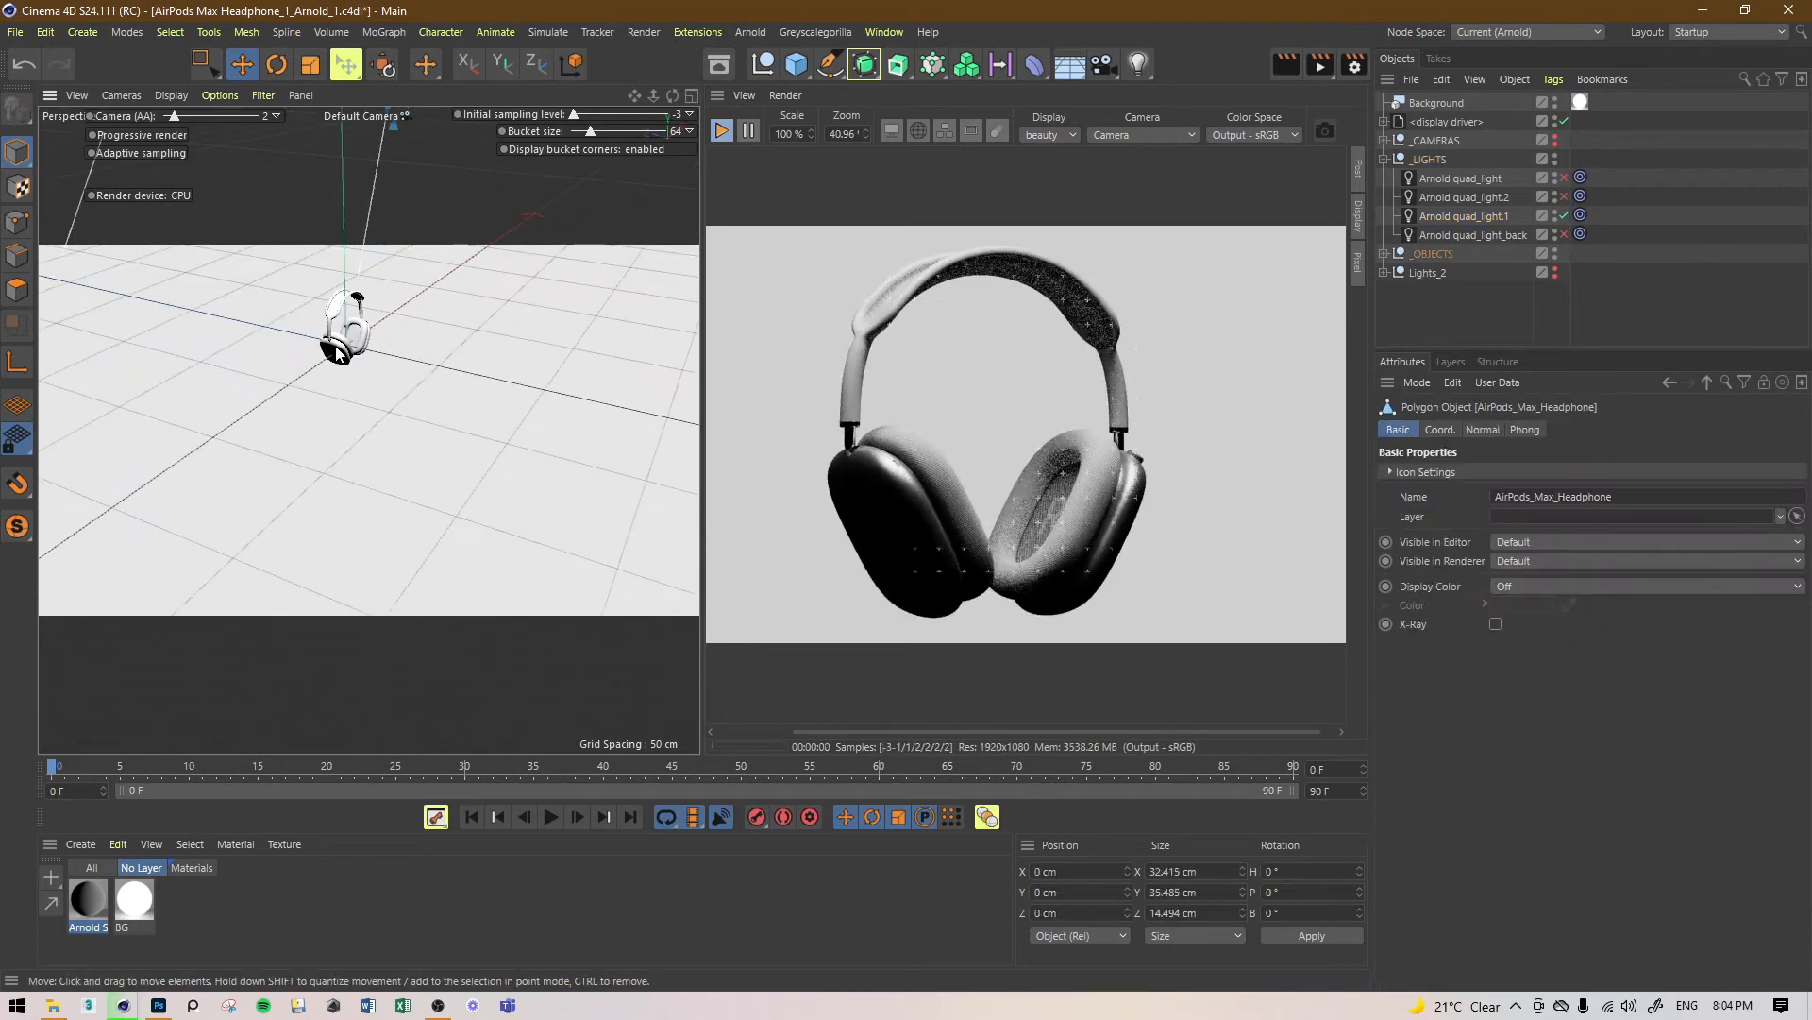
key("o")
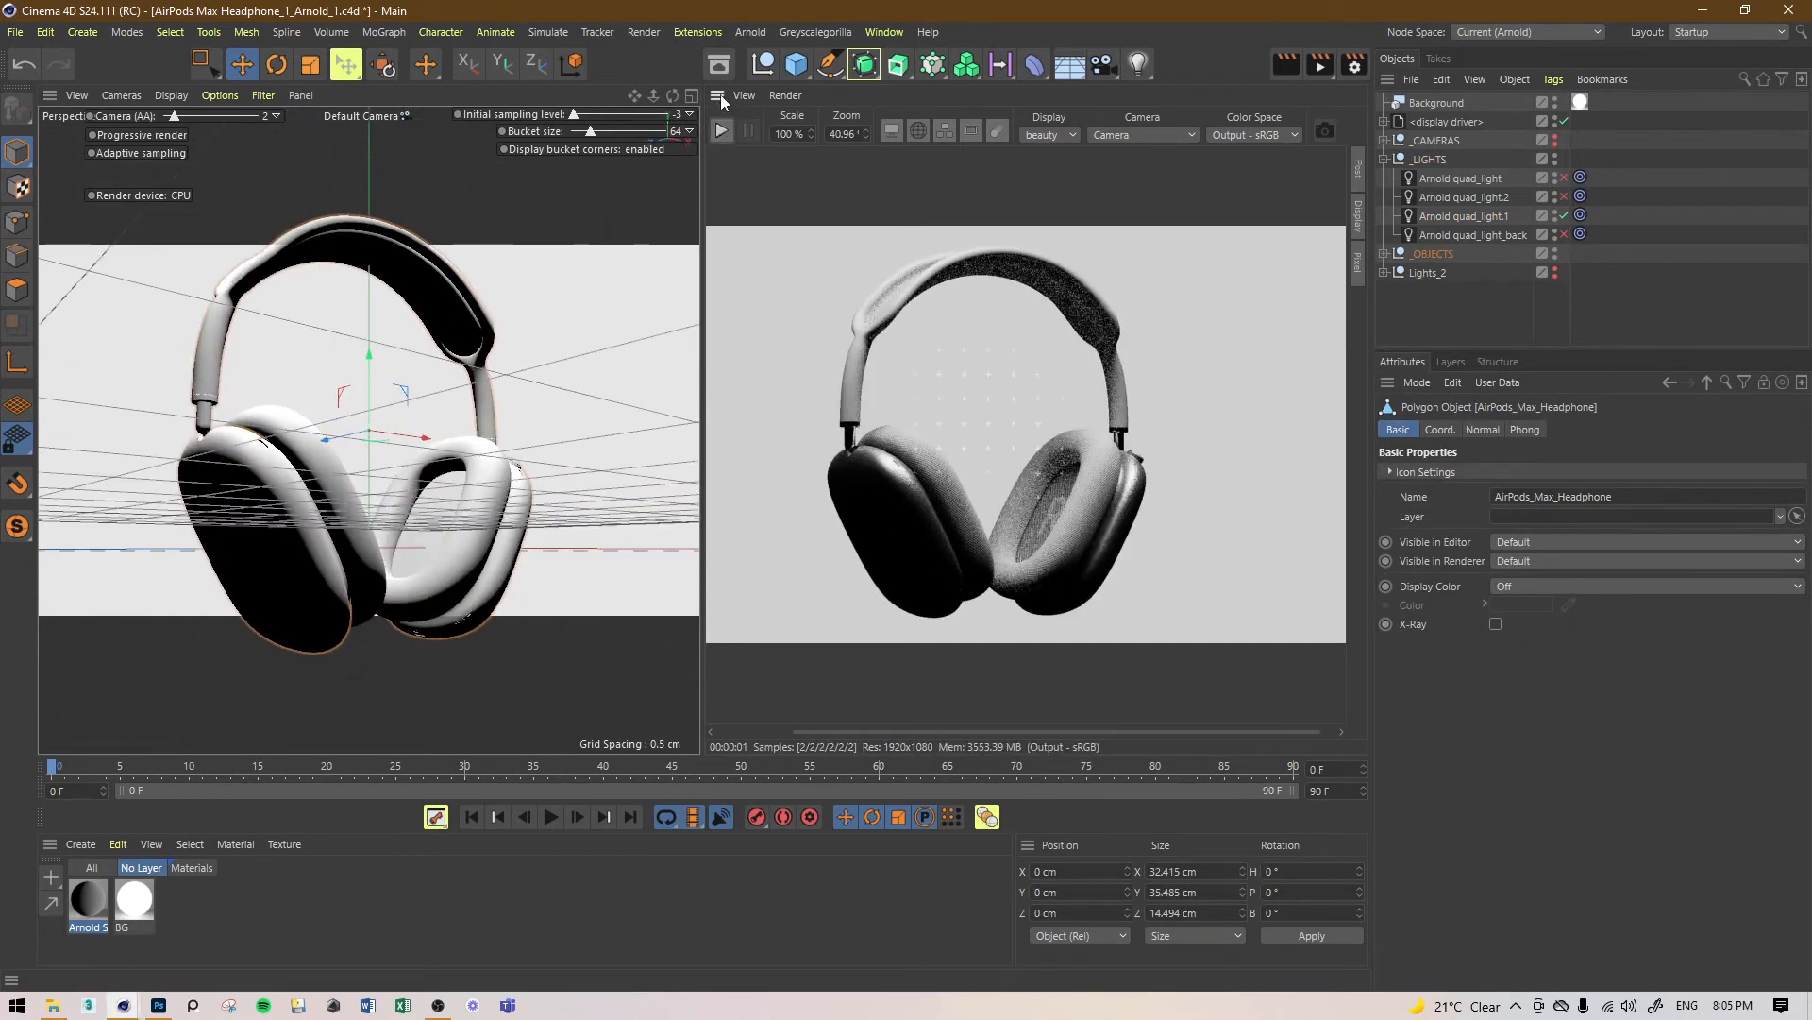
left_click(719, 97)
left_click(814, 115)
left_click(1347, 71)
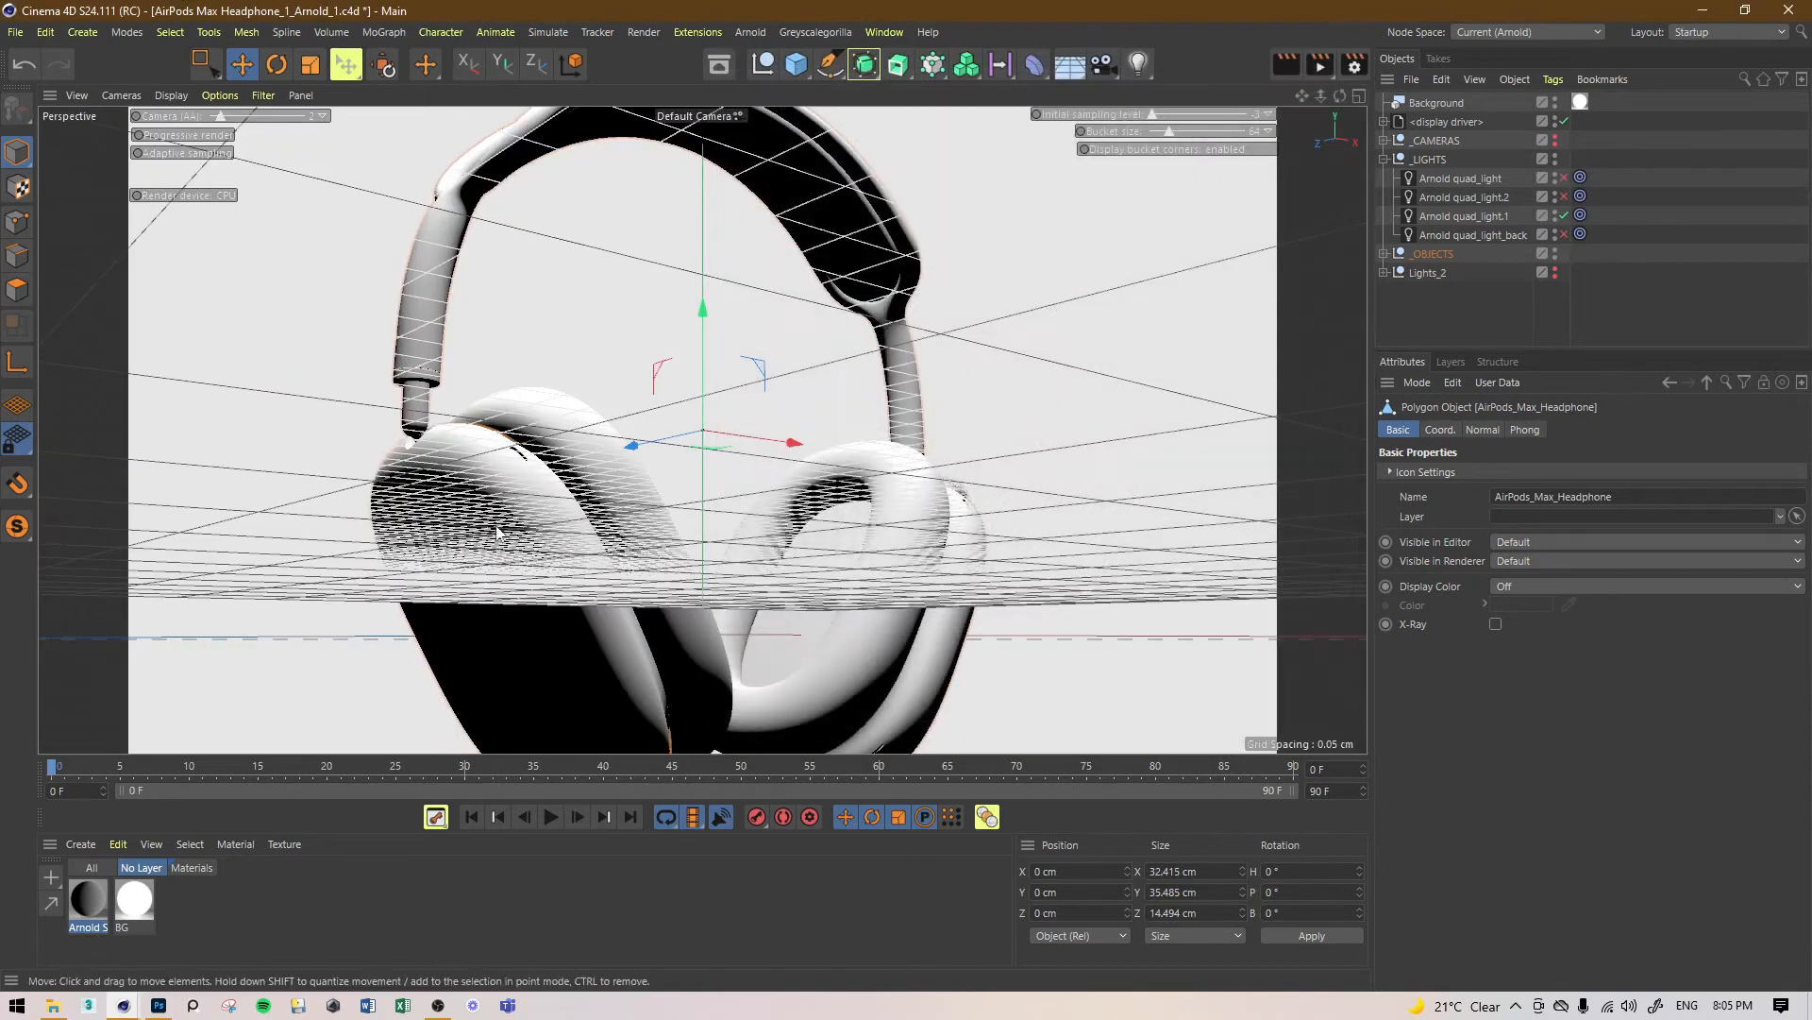
Step: Hide the lights and the world grid in the viewport and frame the ear cups
left_click(264, 96)
left_click(298, 347)
mouse_move(576, 415)
left_mouse_down("alt")
mouse_move(644, 442)
mouse_move(702, 361)
mouse_move(644, 263)
mouse_move(455, 303)
mouse_move(944, 320)
mouse_move(574, 399)
mouse_move(623, 329)
left_mouse_up("alt")
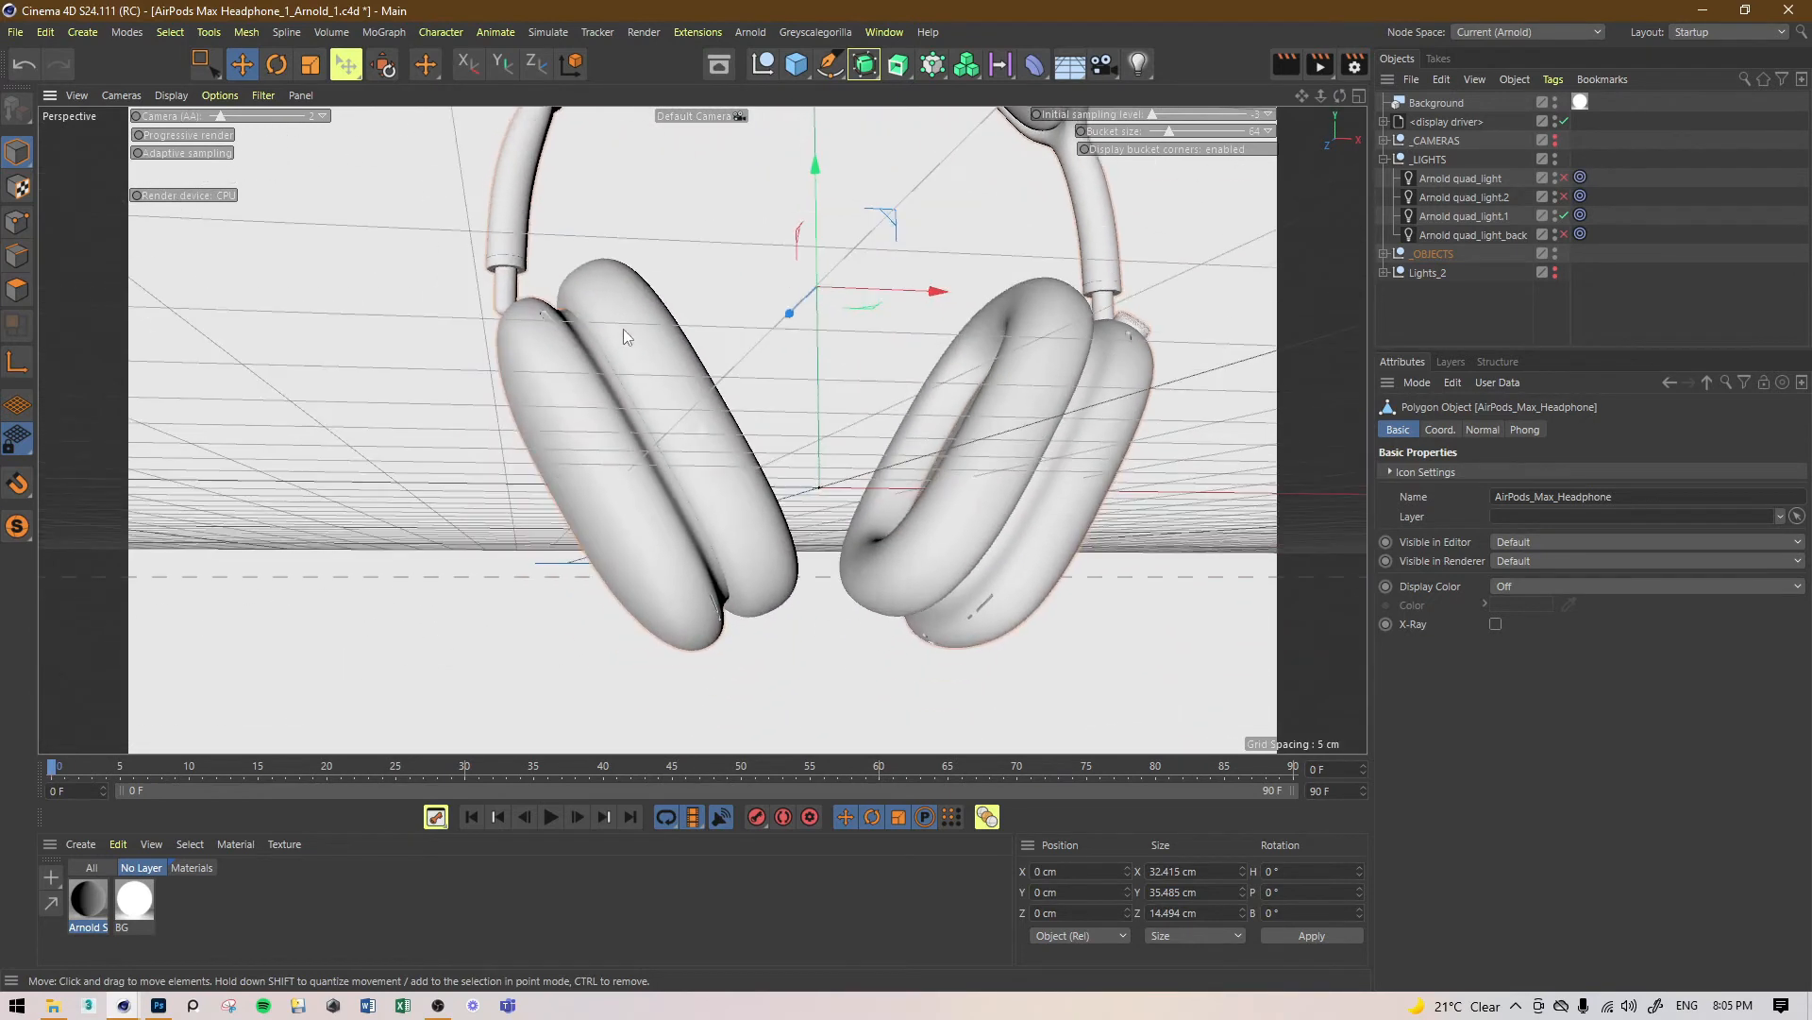
left_click(264, 95)
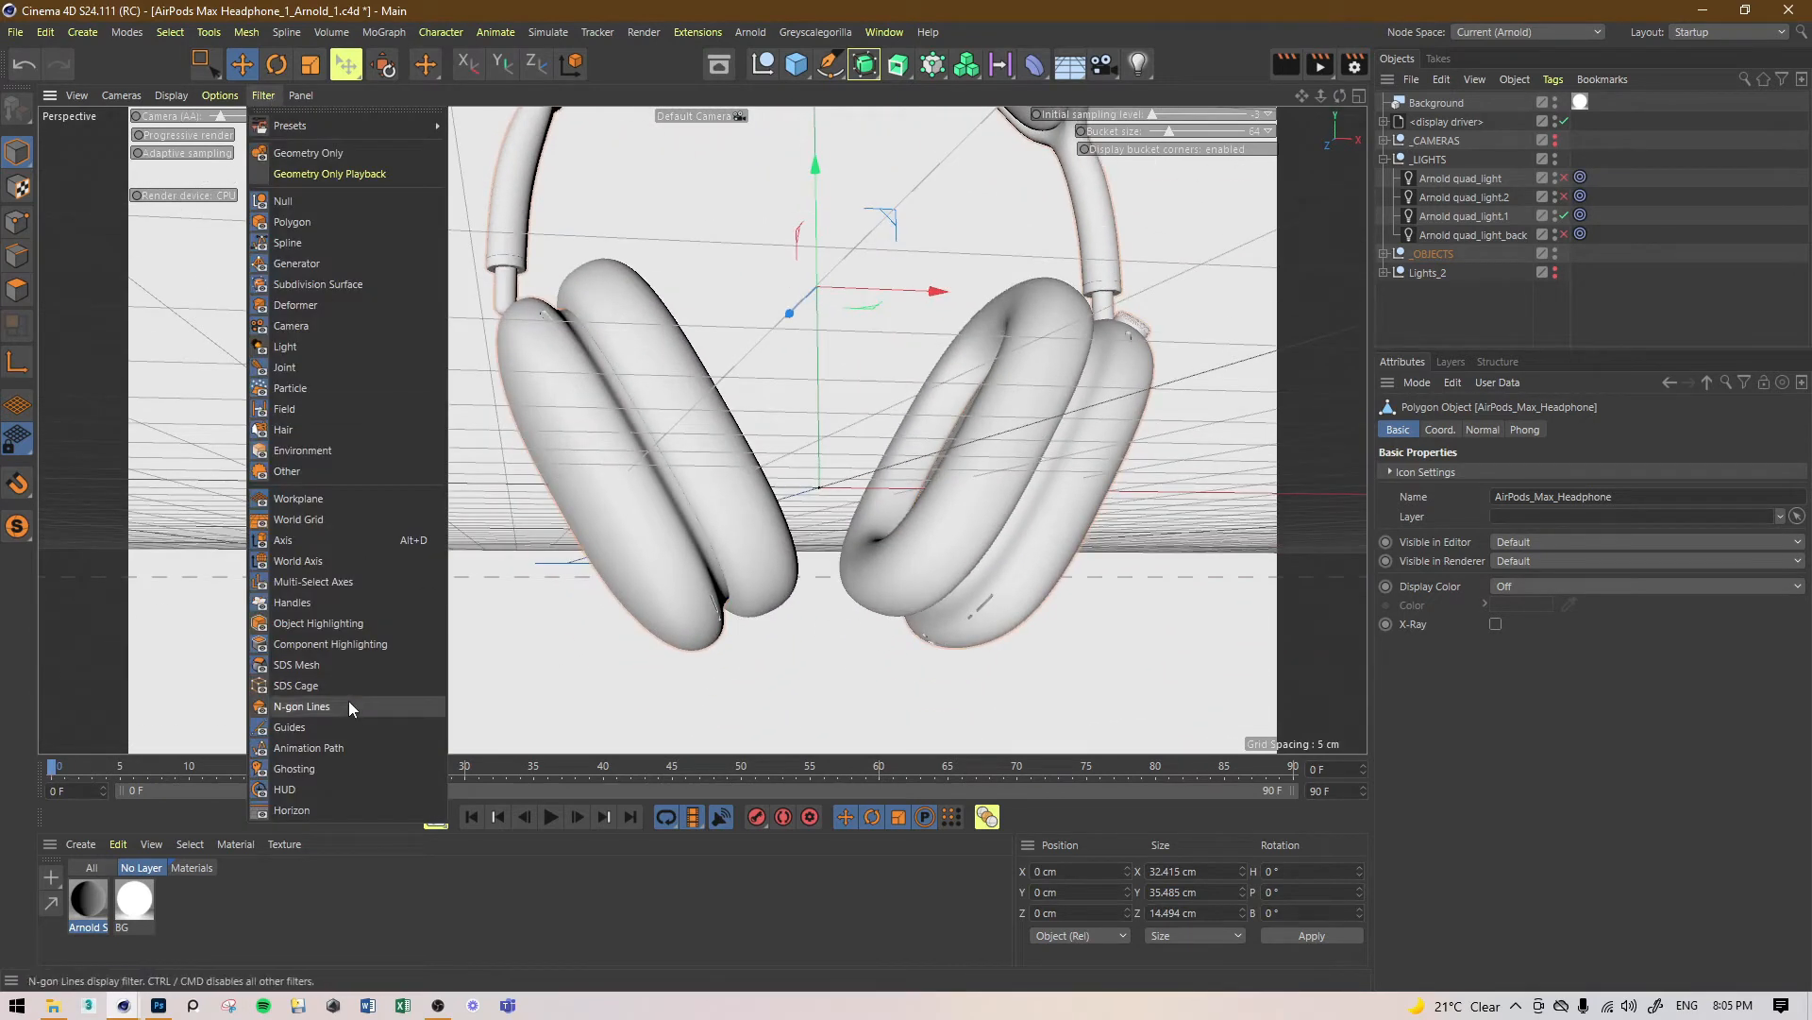
left_click(355, 521)
left_click_drag(627, 507, 565, 422, "alt")
Step: Select the polygons of both outer ear-cup shells and split them off into a separate object
left_click(16, 292)
double_click(564, 361)
left_click_drag(1005, 422, 515, 440, "alt")
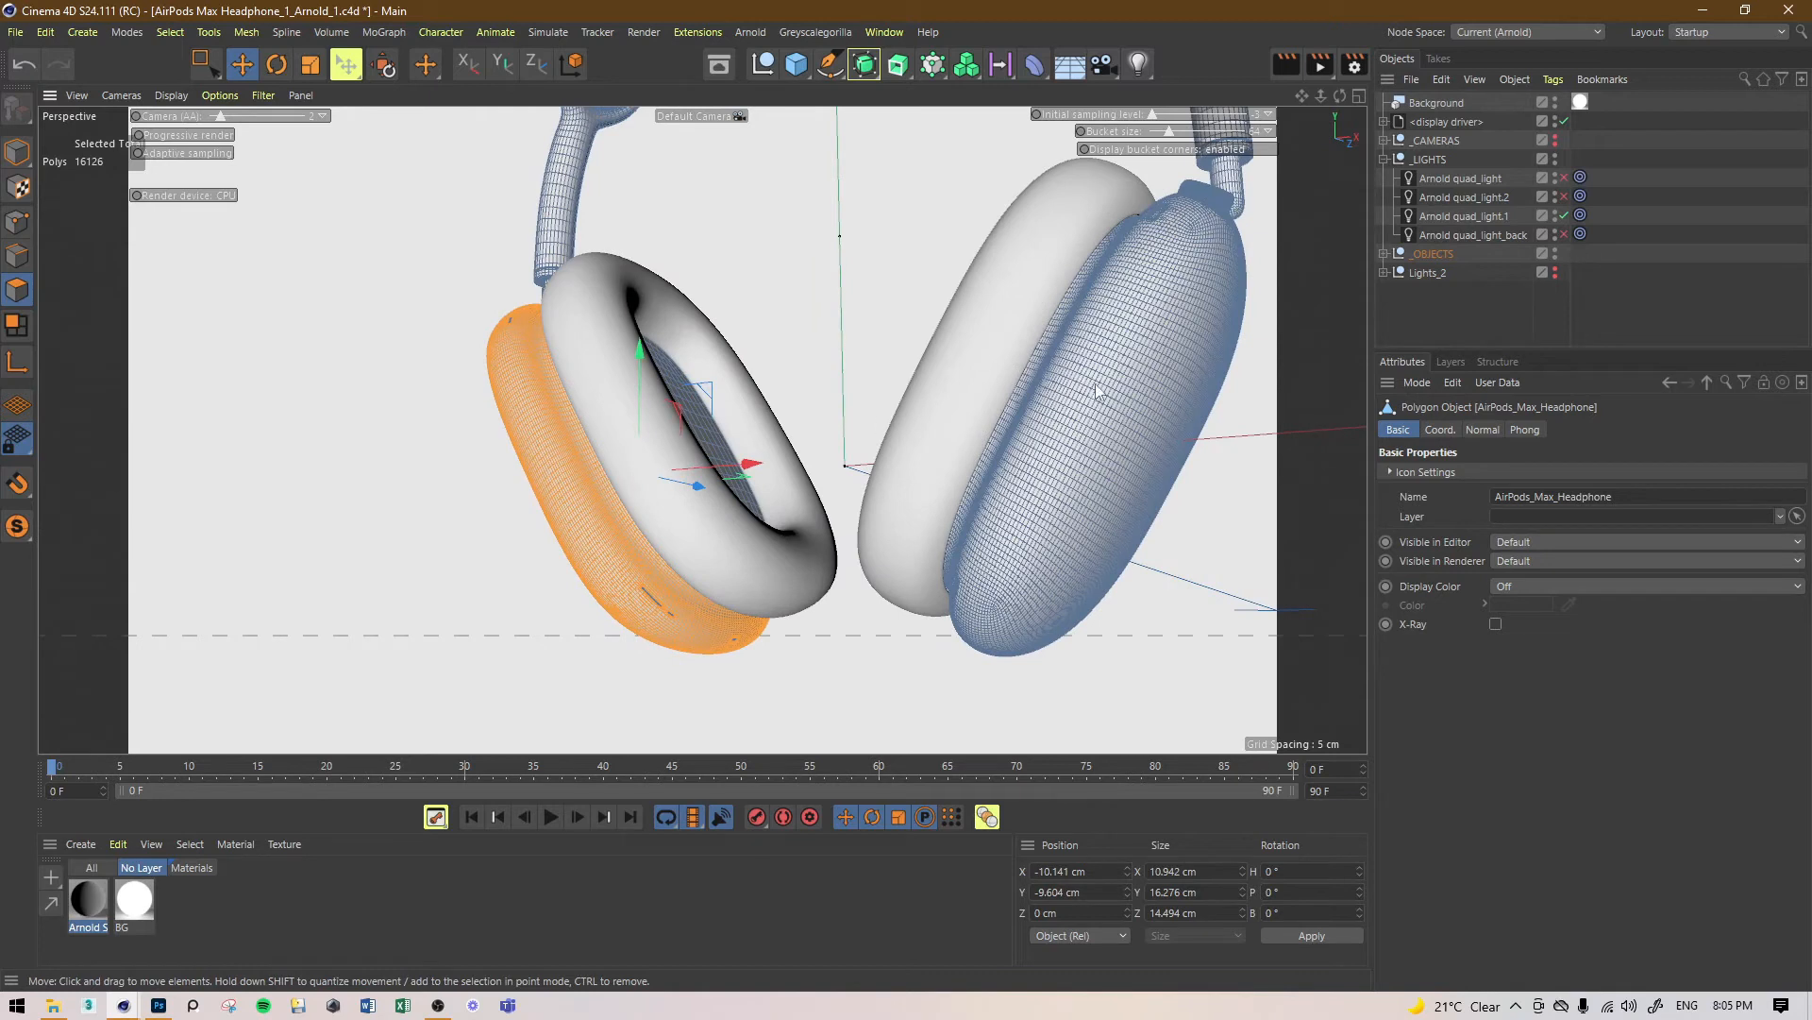
double_click(1096, 389, "shift")
left_click_drag(1106, 377, 510, 457, "alt")
right_click(509, 457)
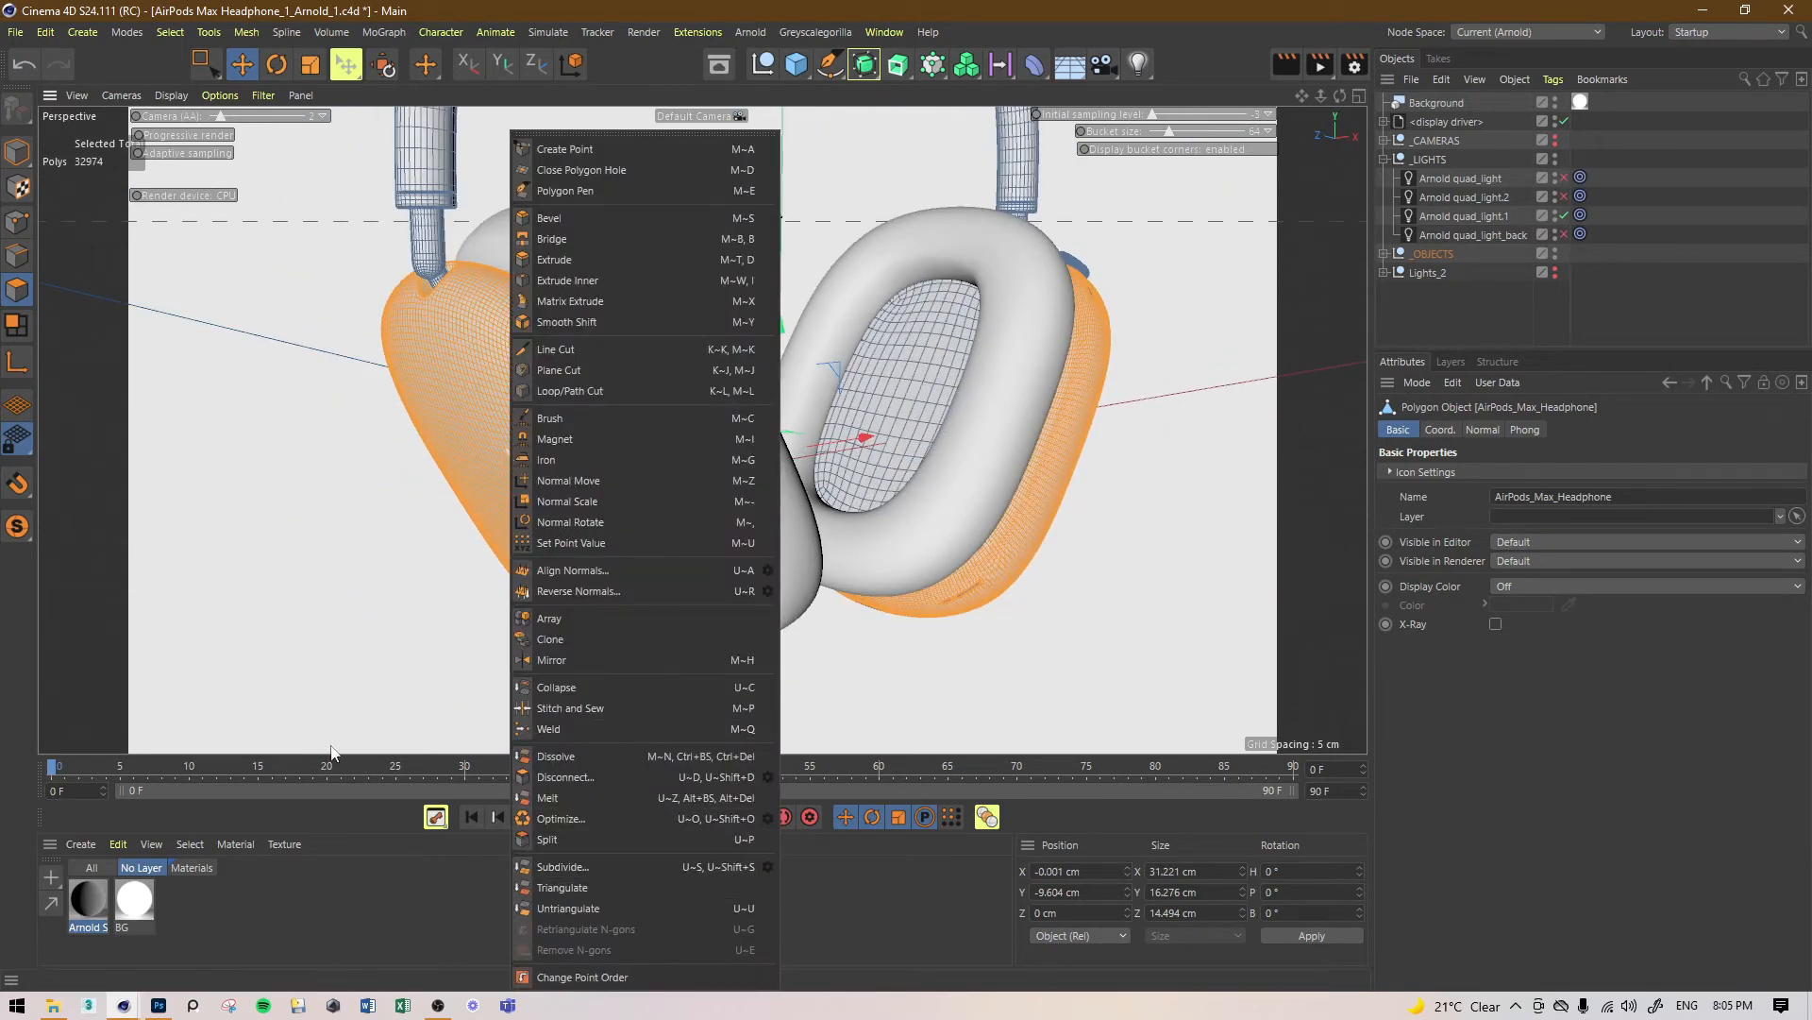
left_click(572, 839)
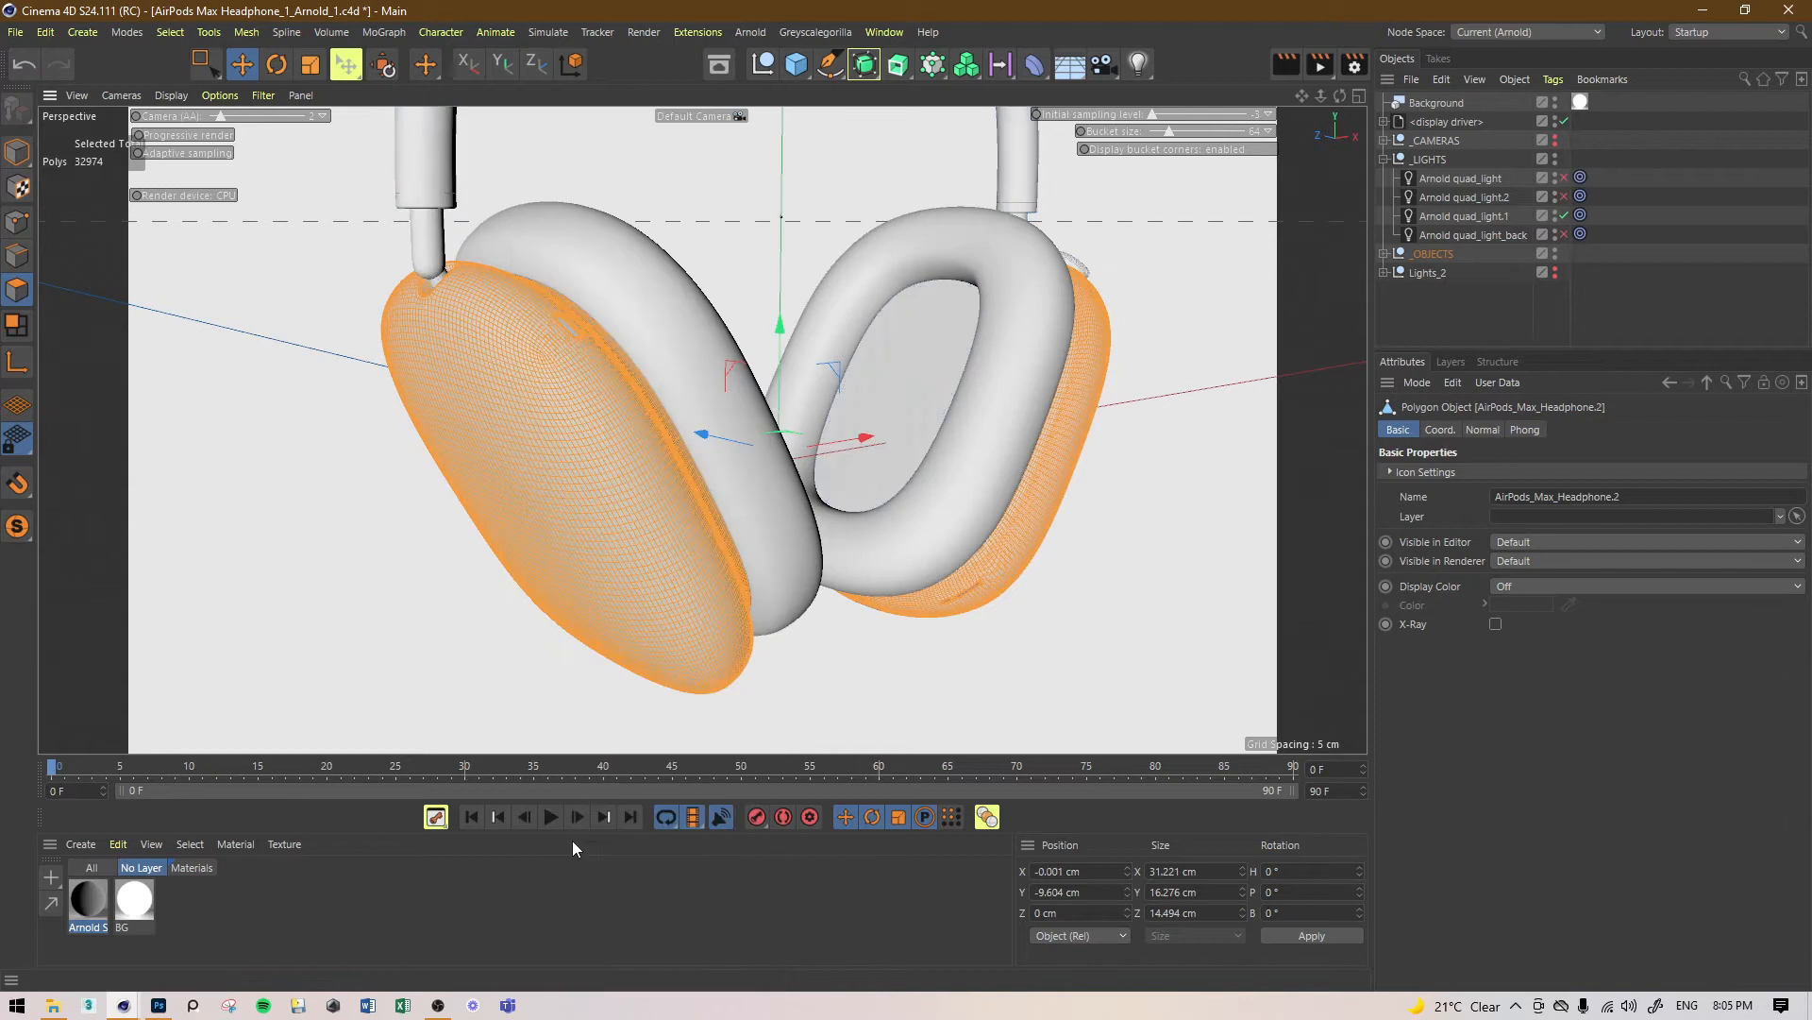
Step: Delete the selected outer ear-cup polygons from the original AirPods_Max_Headphone object and return to model mode
left_click(1384, 254)
left_click(1478, 273)
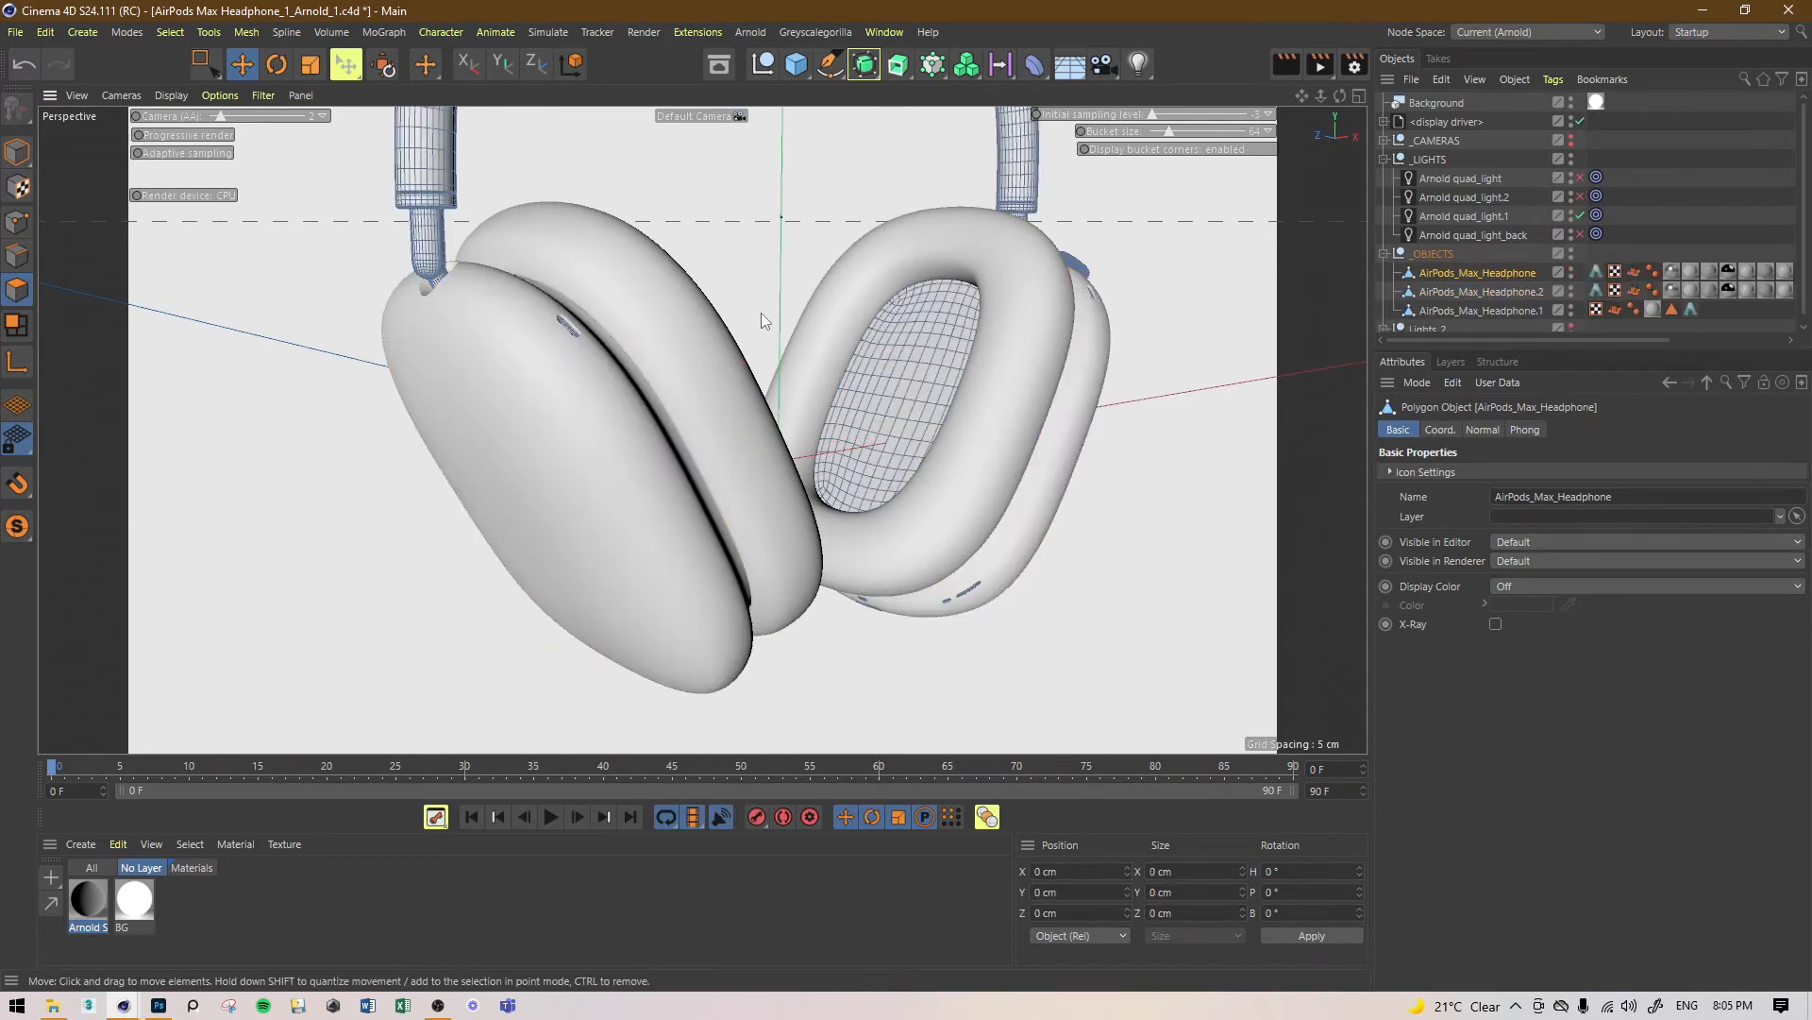
left_click_drag(765, 321, 834, 394, "alt")
left_click(29, 162)
left_click_drag(529, 330, 910, 381, "alt")
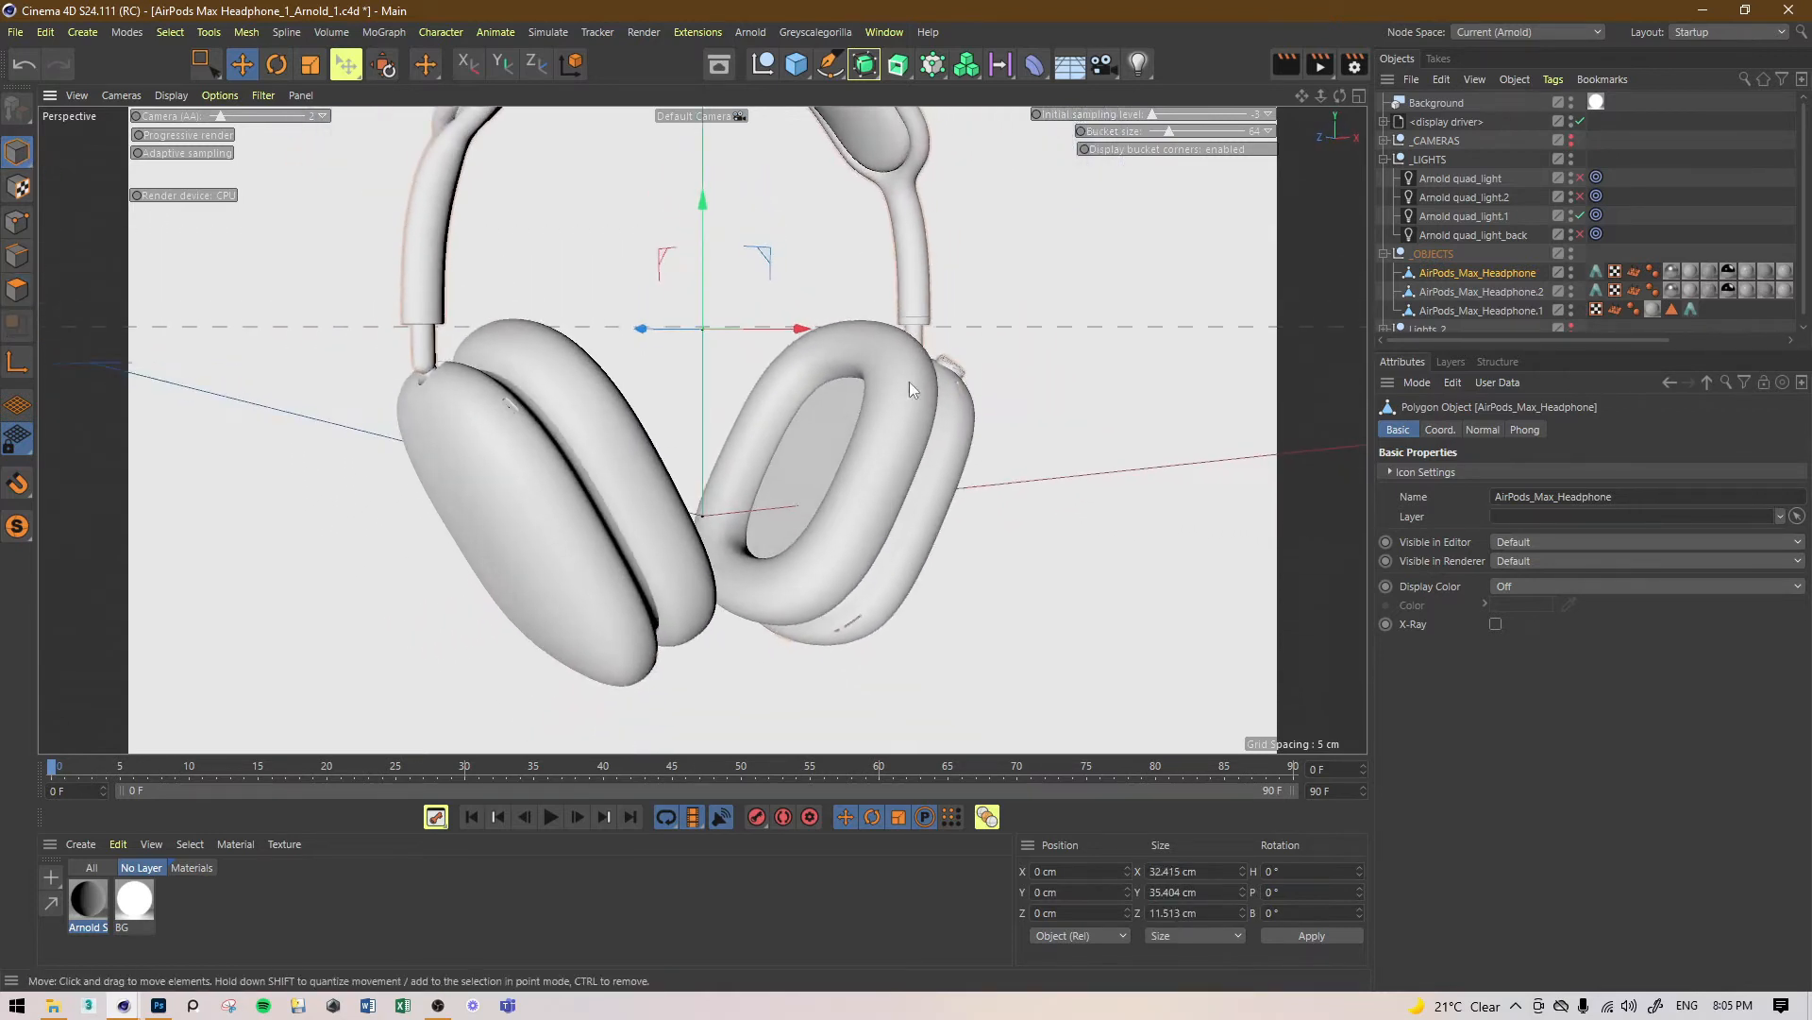
Step: Rename the split-off ear-cup object AirPods_Max_Headphone.2 as Metallic
left_click(1504, 291)
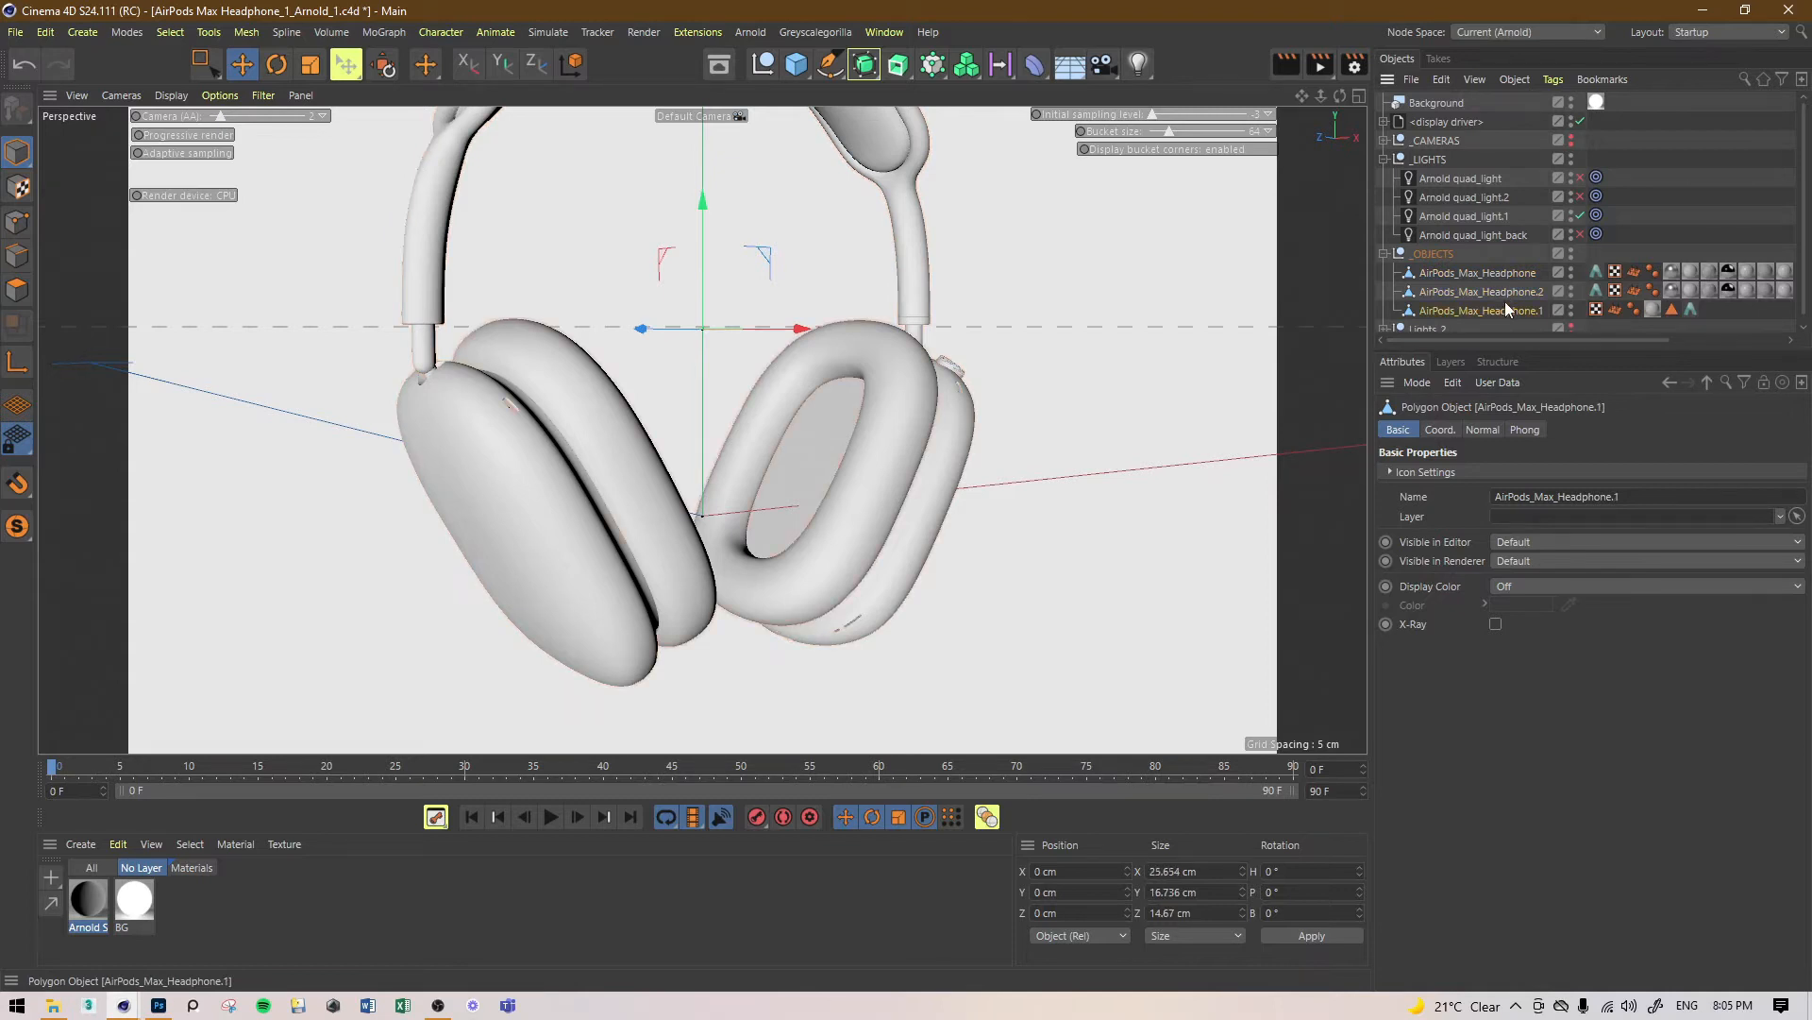
double_click(1500, 291)
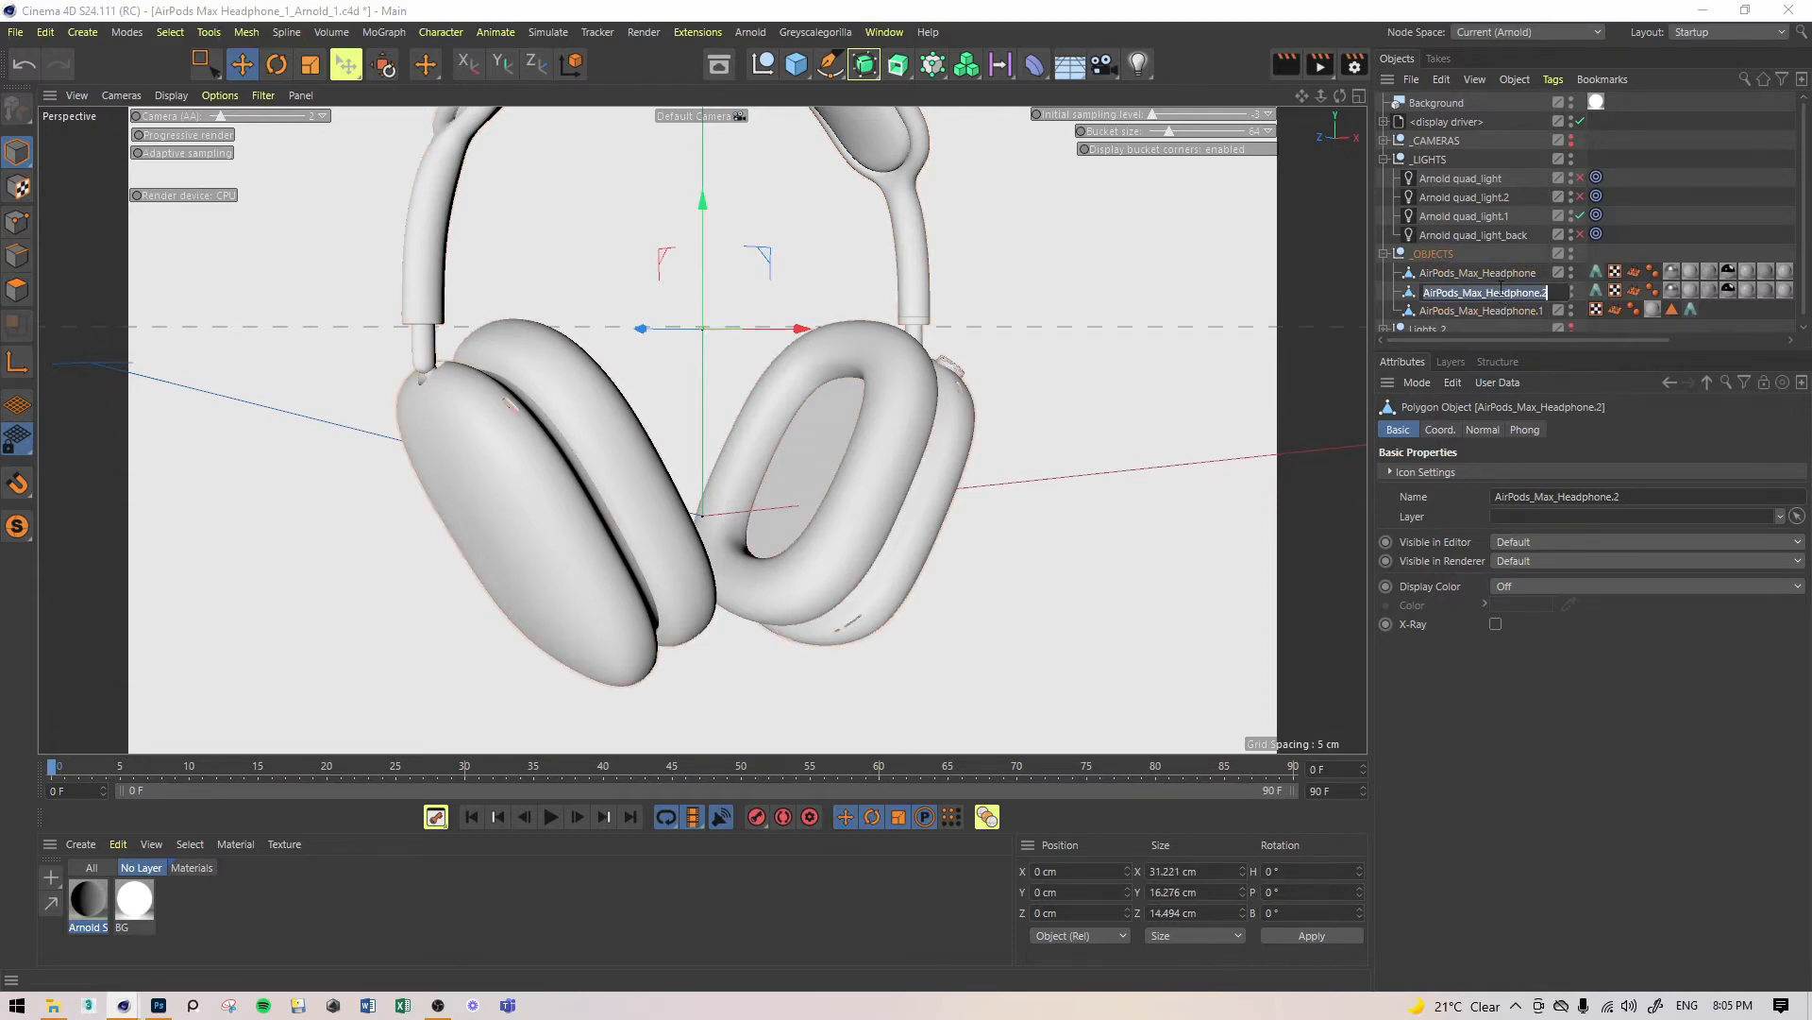
type("Metallic")
key("Return")
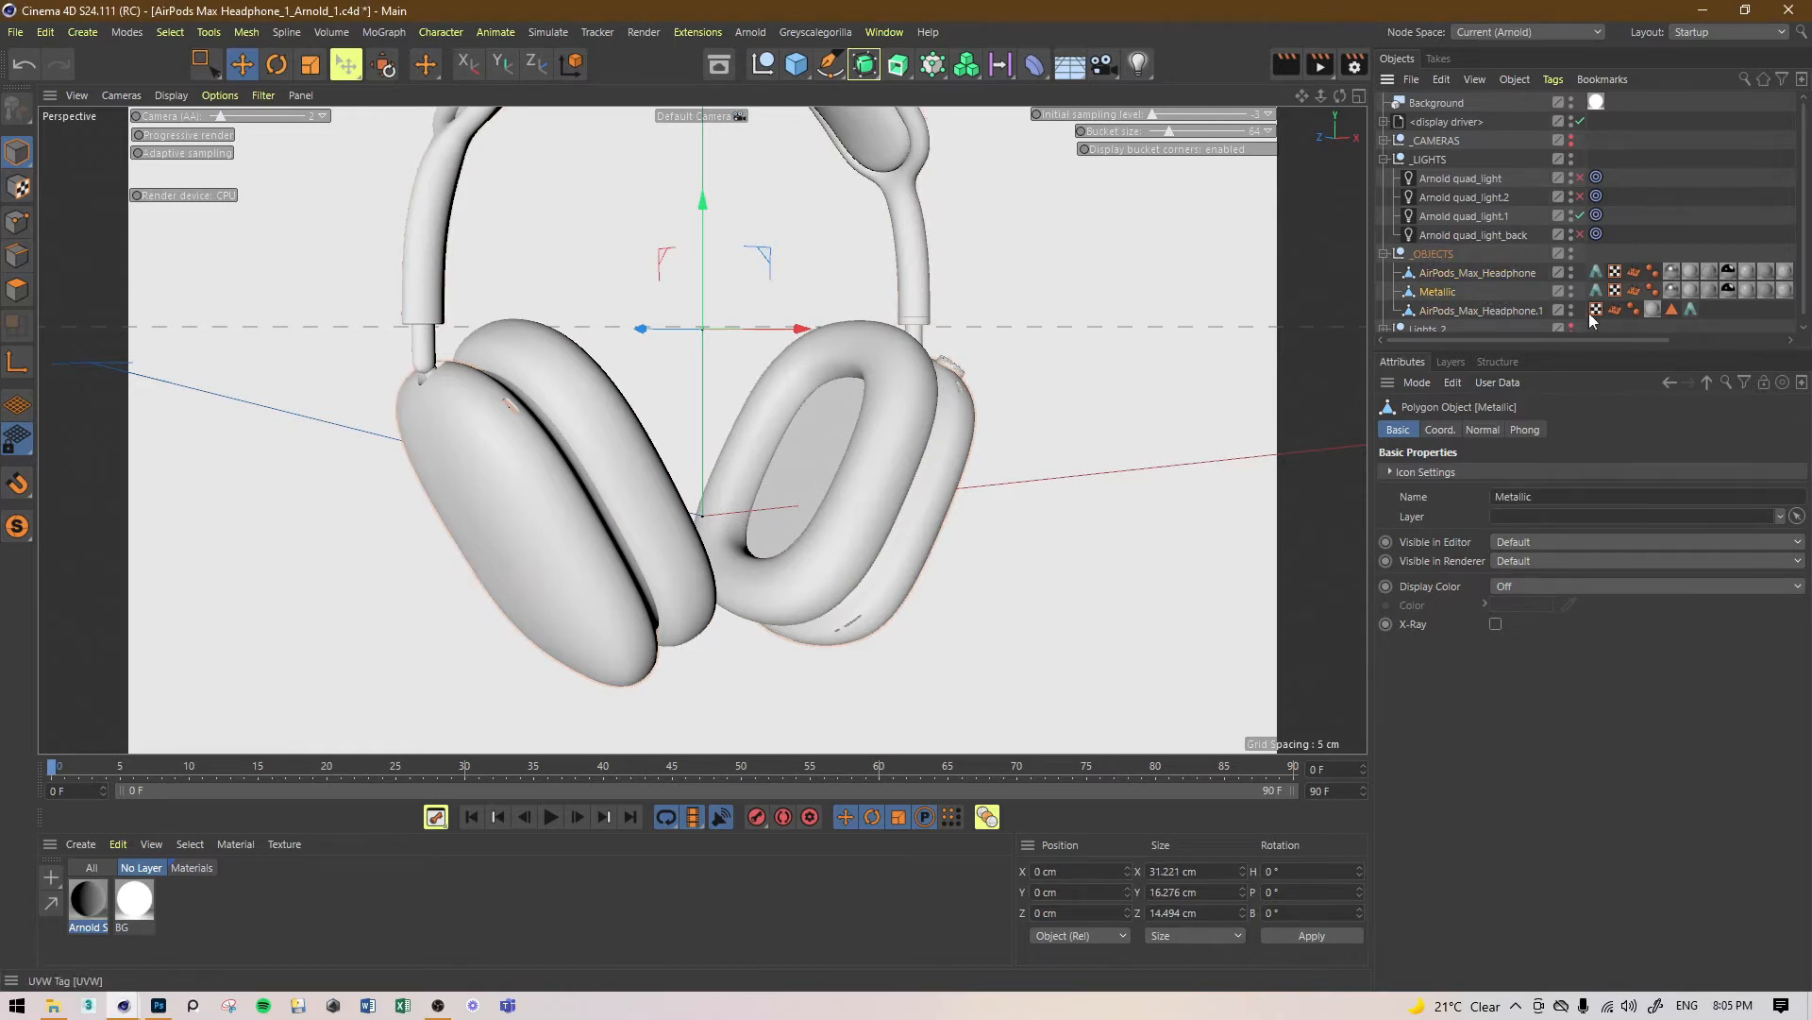
Step: Delete all material and polygon selection tags inherited by the Metallic object
left_click(1671, 292)
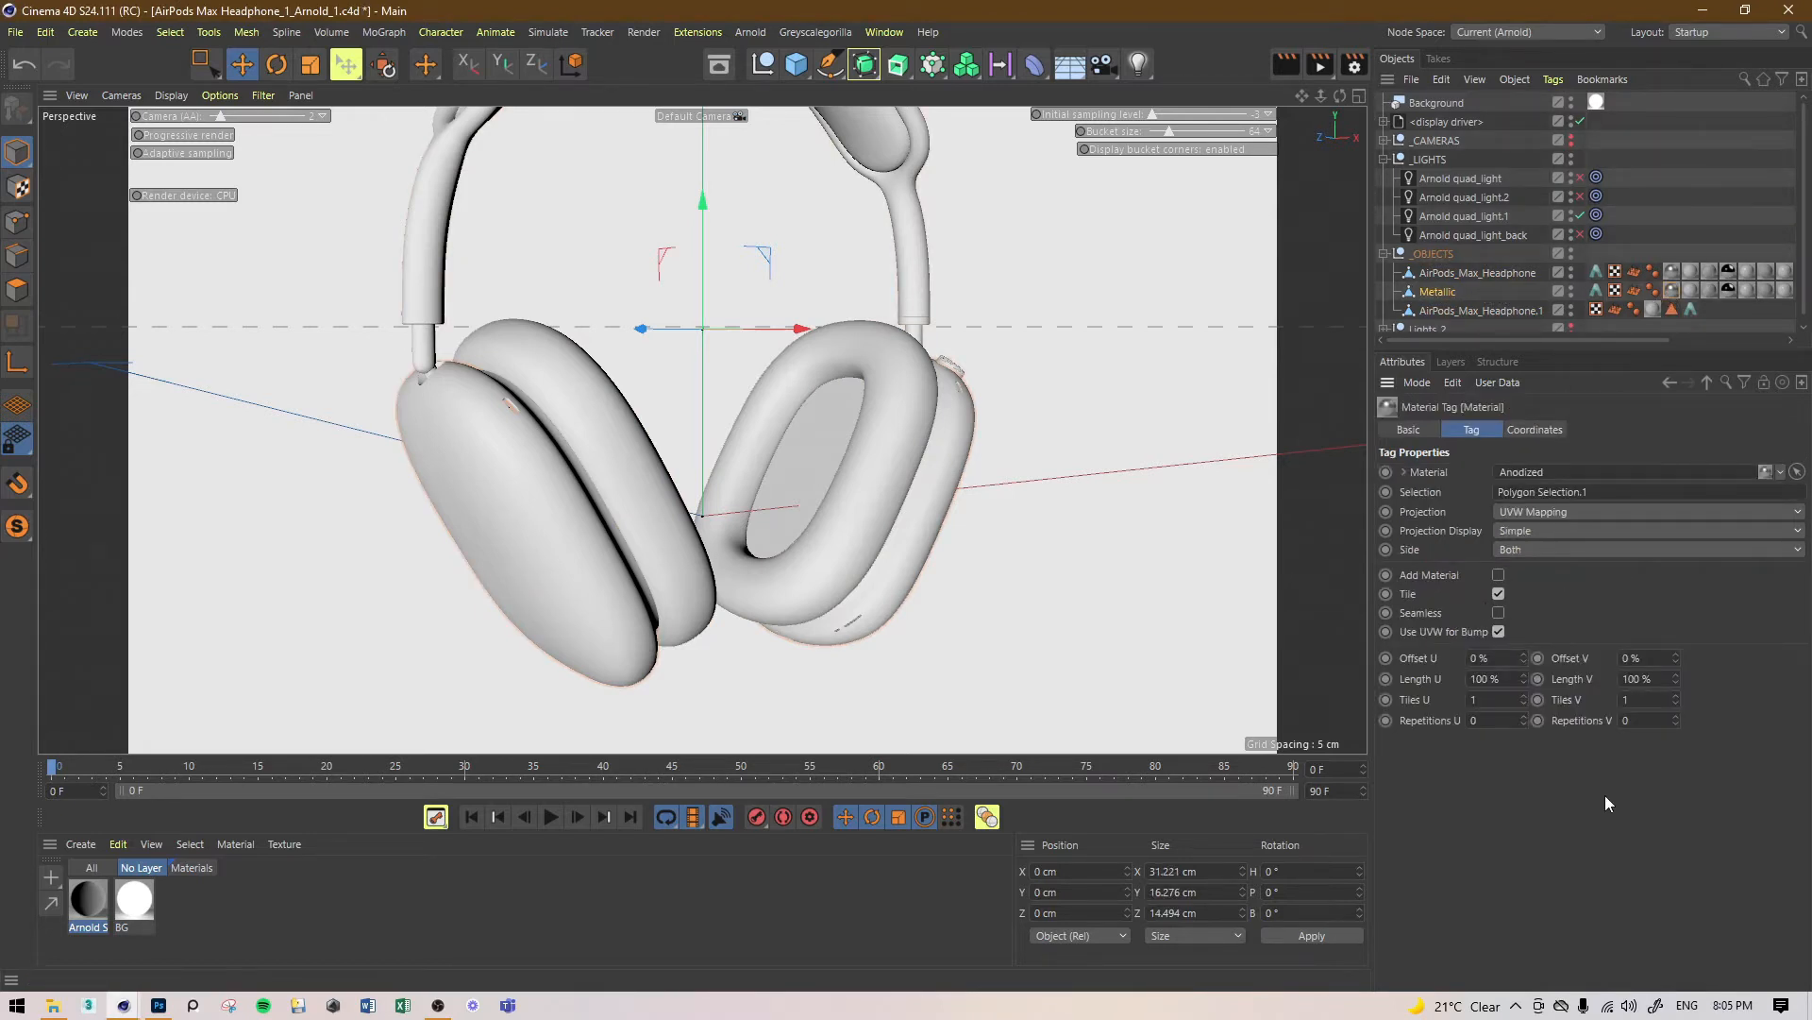
left_click(1735, 312)
left_click_drag(1650, 340, 1772, 336)
left_click(1506, 291)
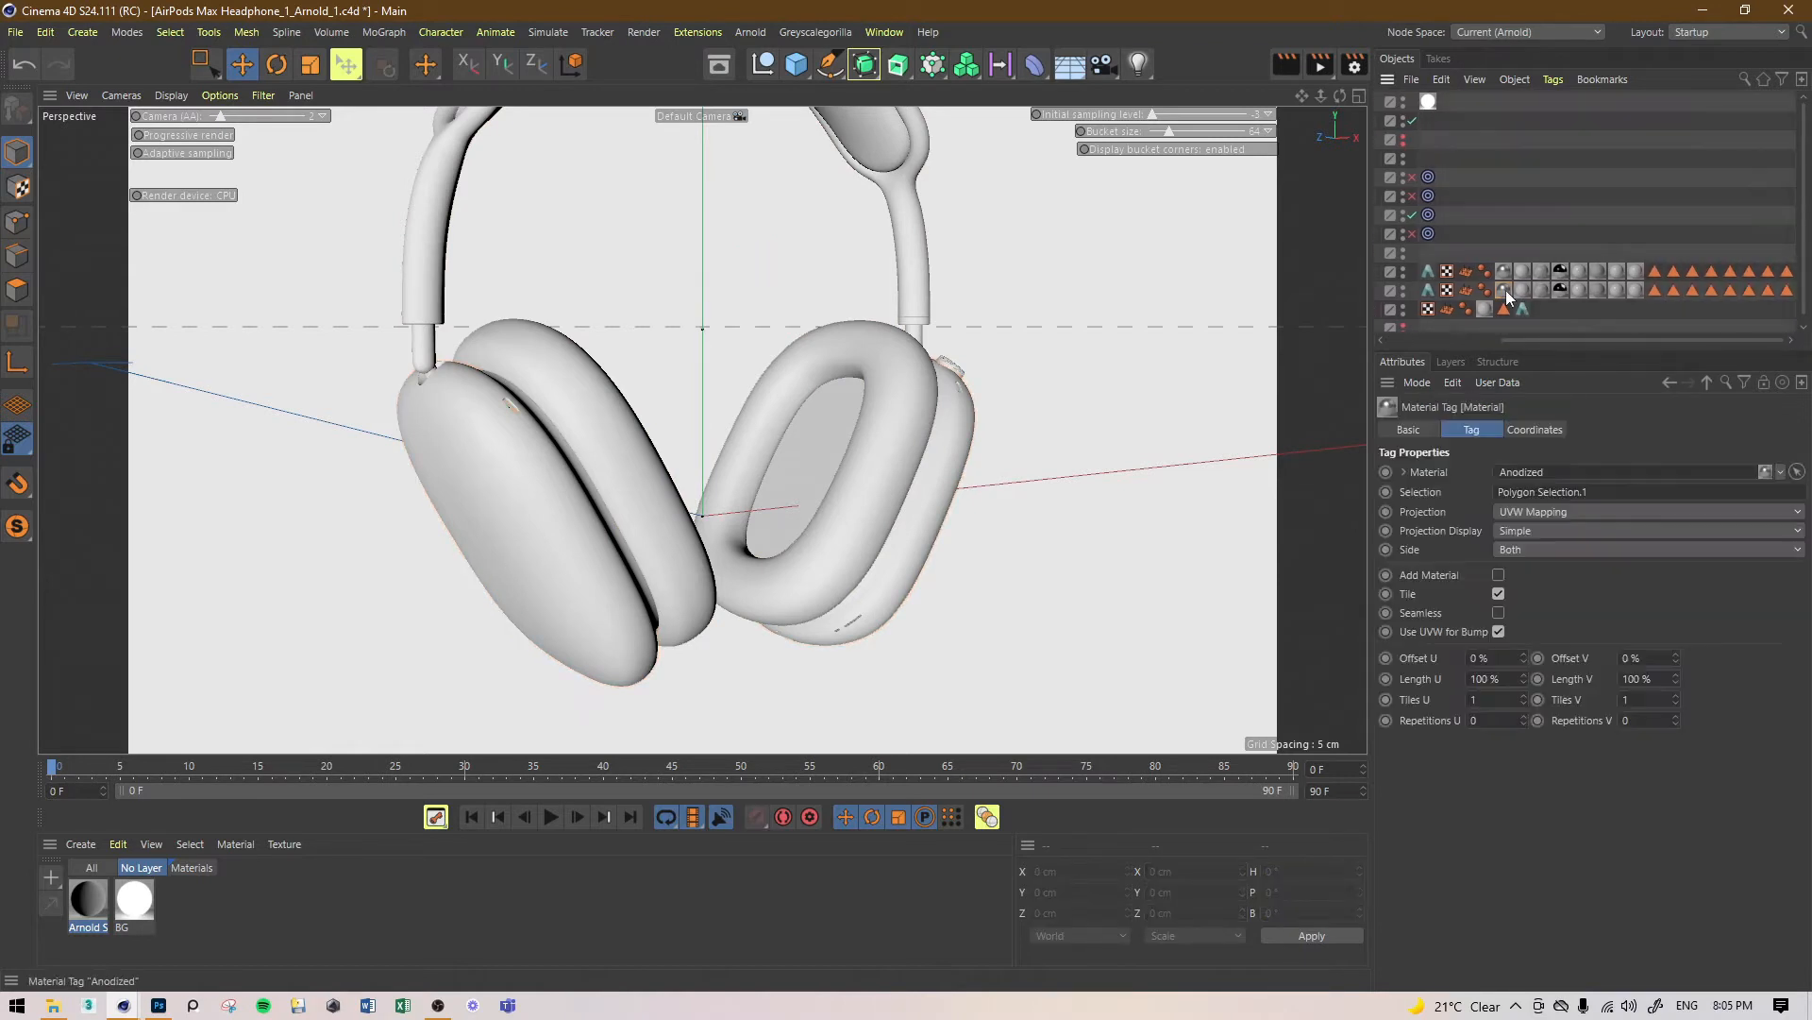
left_click(1789, 292, "shift")
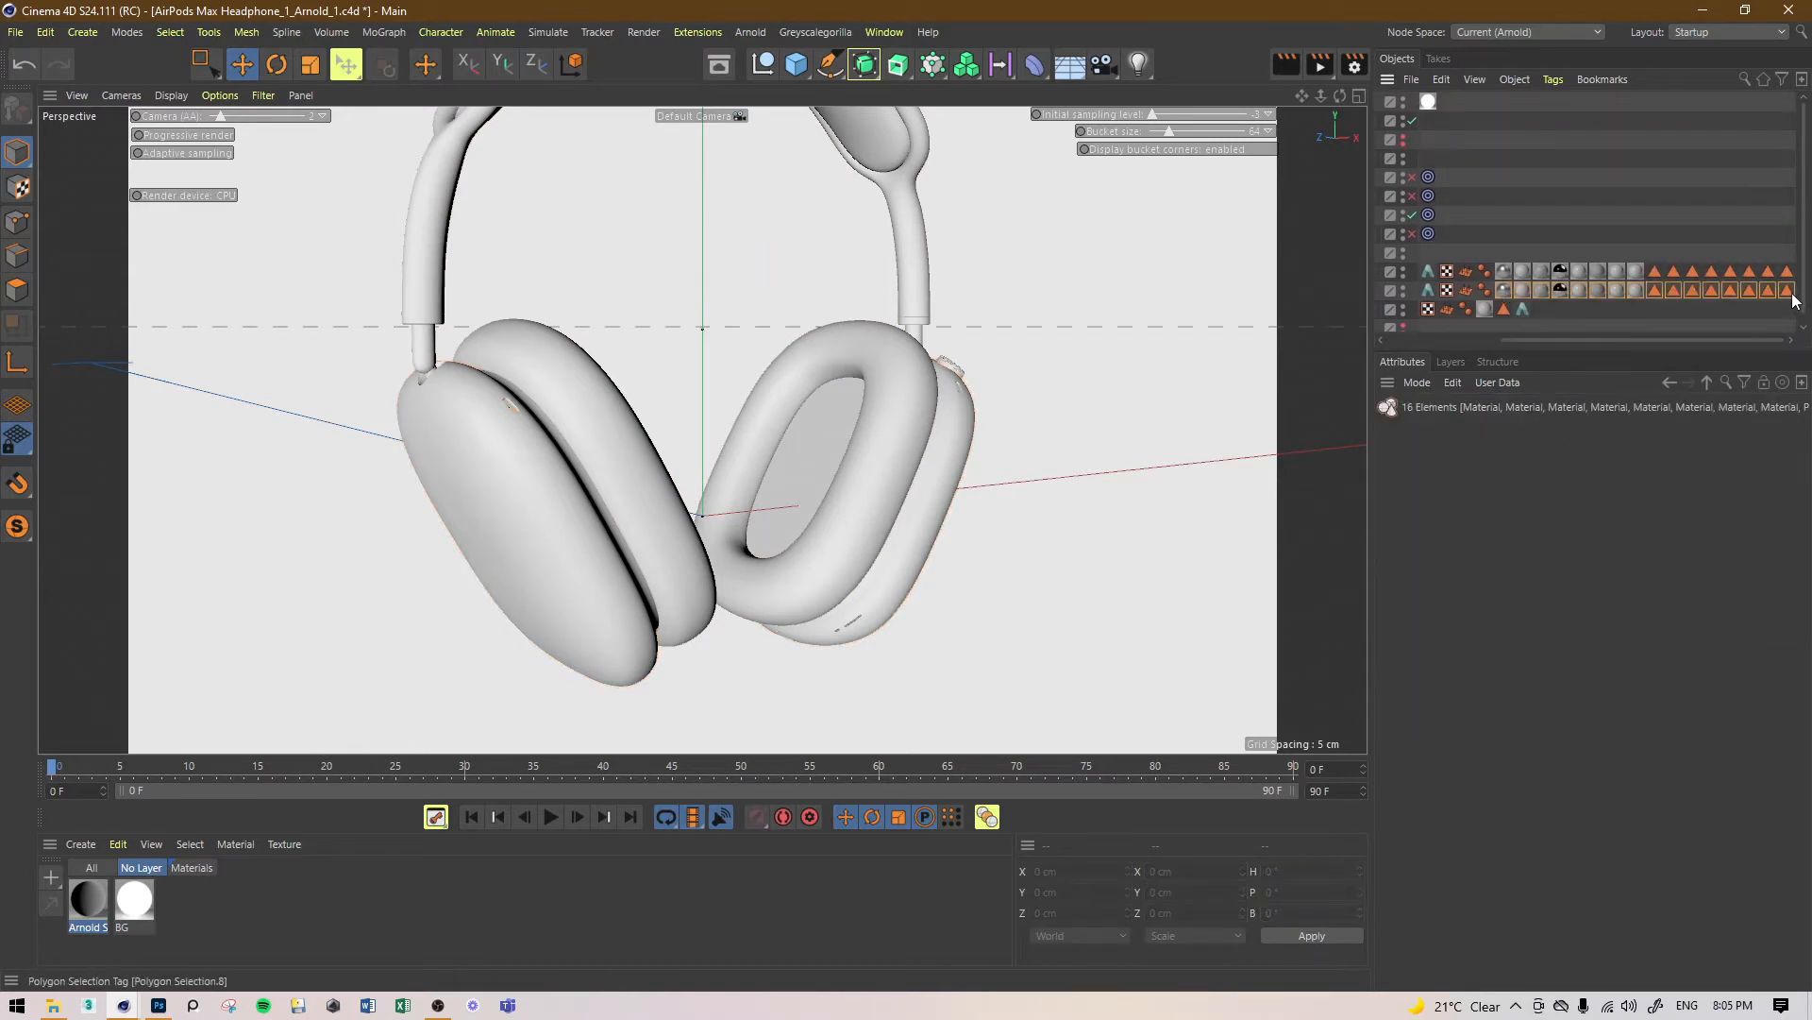
key("Delete")
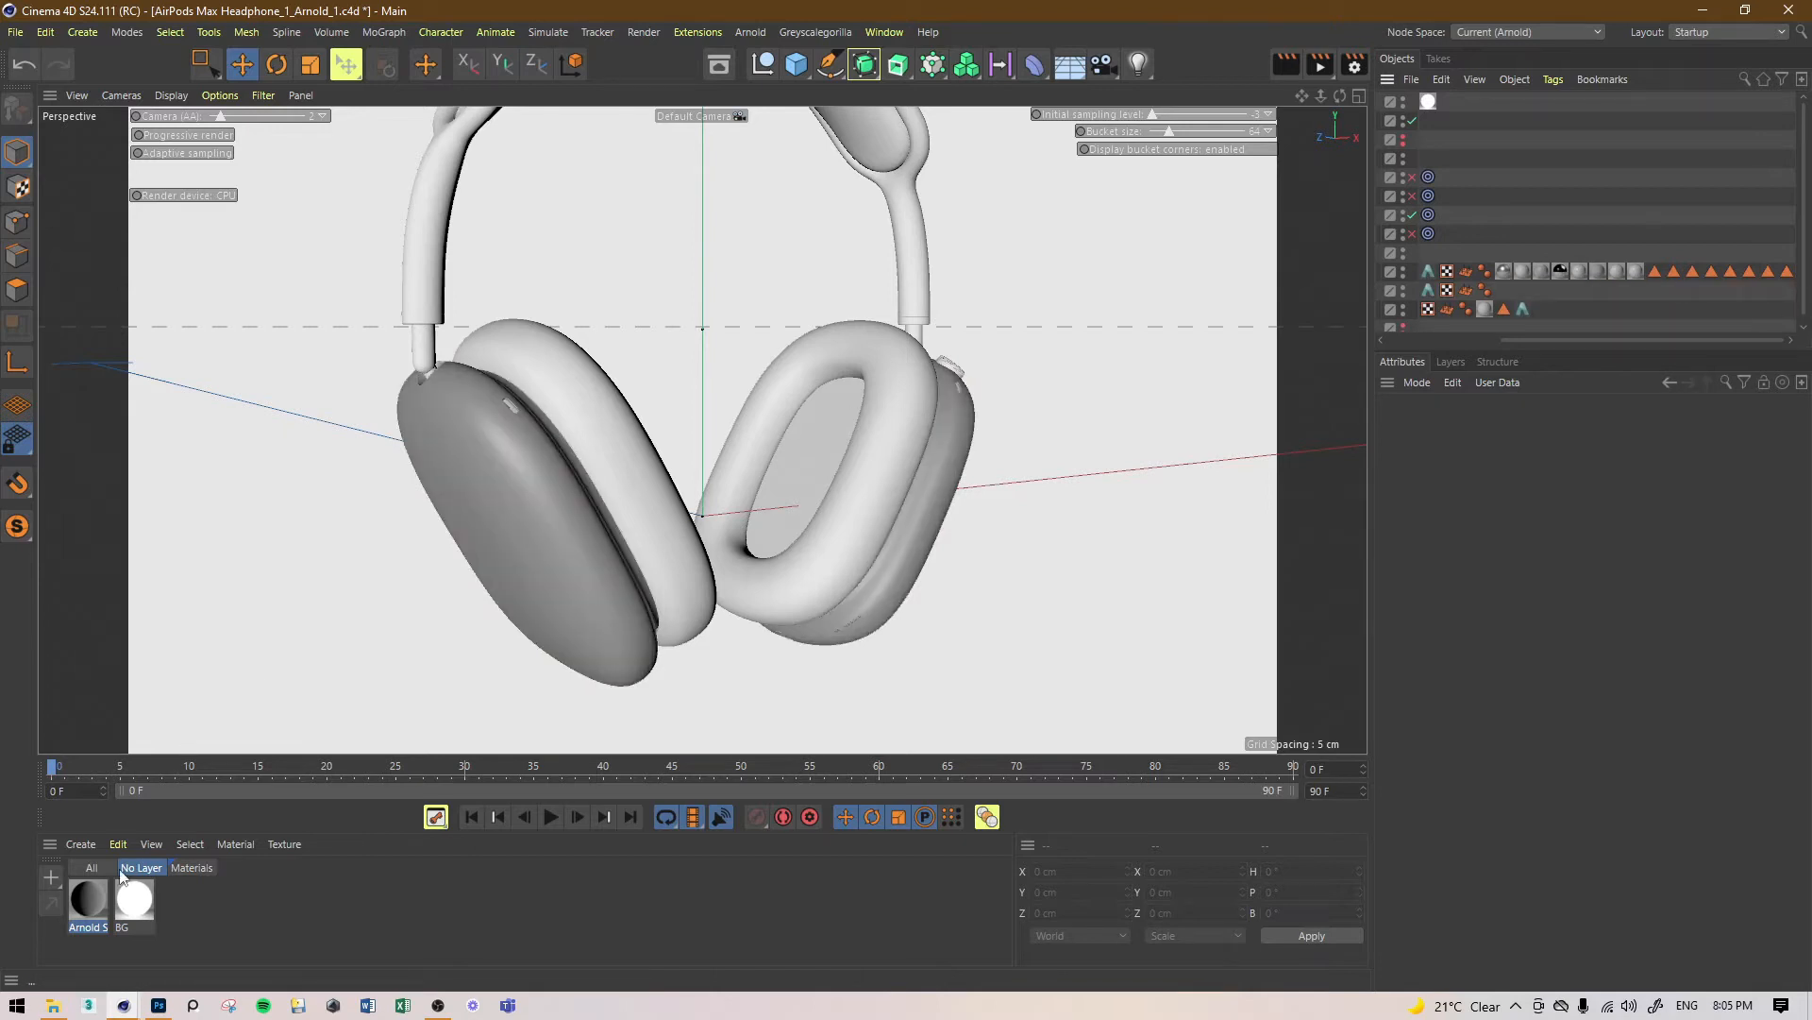
Step: Apply the Anodized material to the Metallic ear cups and save the scene
left_click(192, 867)
left_click_drag(627, 517, 551, 517)
mouse_move(710, 448)
left_mouse_down("alt")
mouse_move(744, 444)
mouse_move(670, 438)
mouse_move(746, 444)
left_mouse_up("alt")
key("ctrl+s")
left_click_drag(1522, 340, 1384, 324)
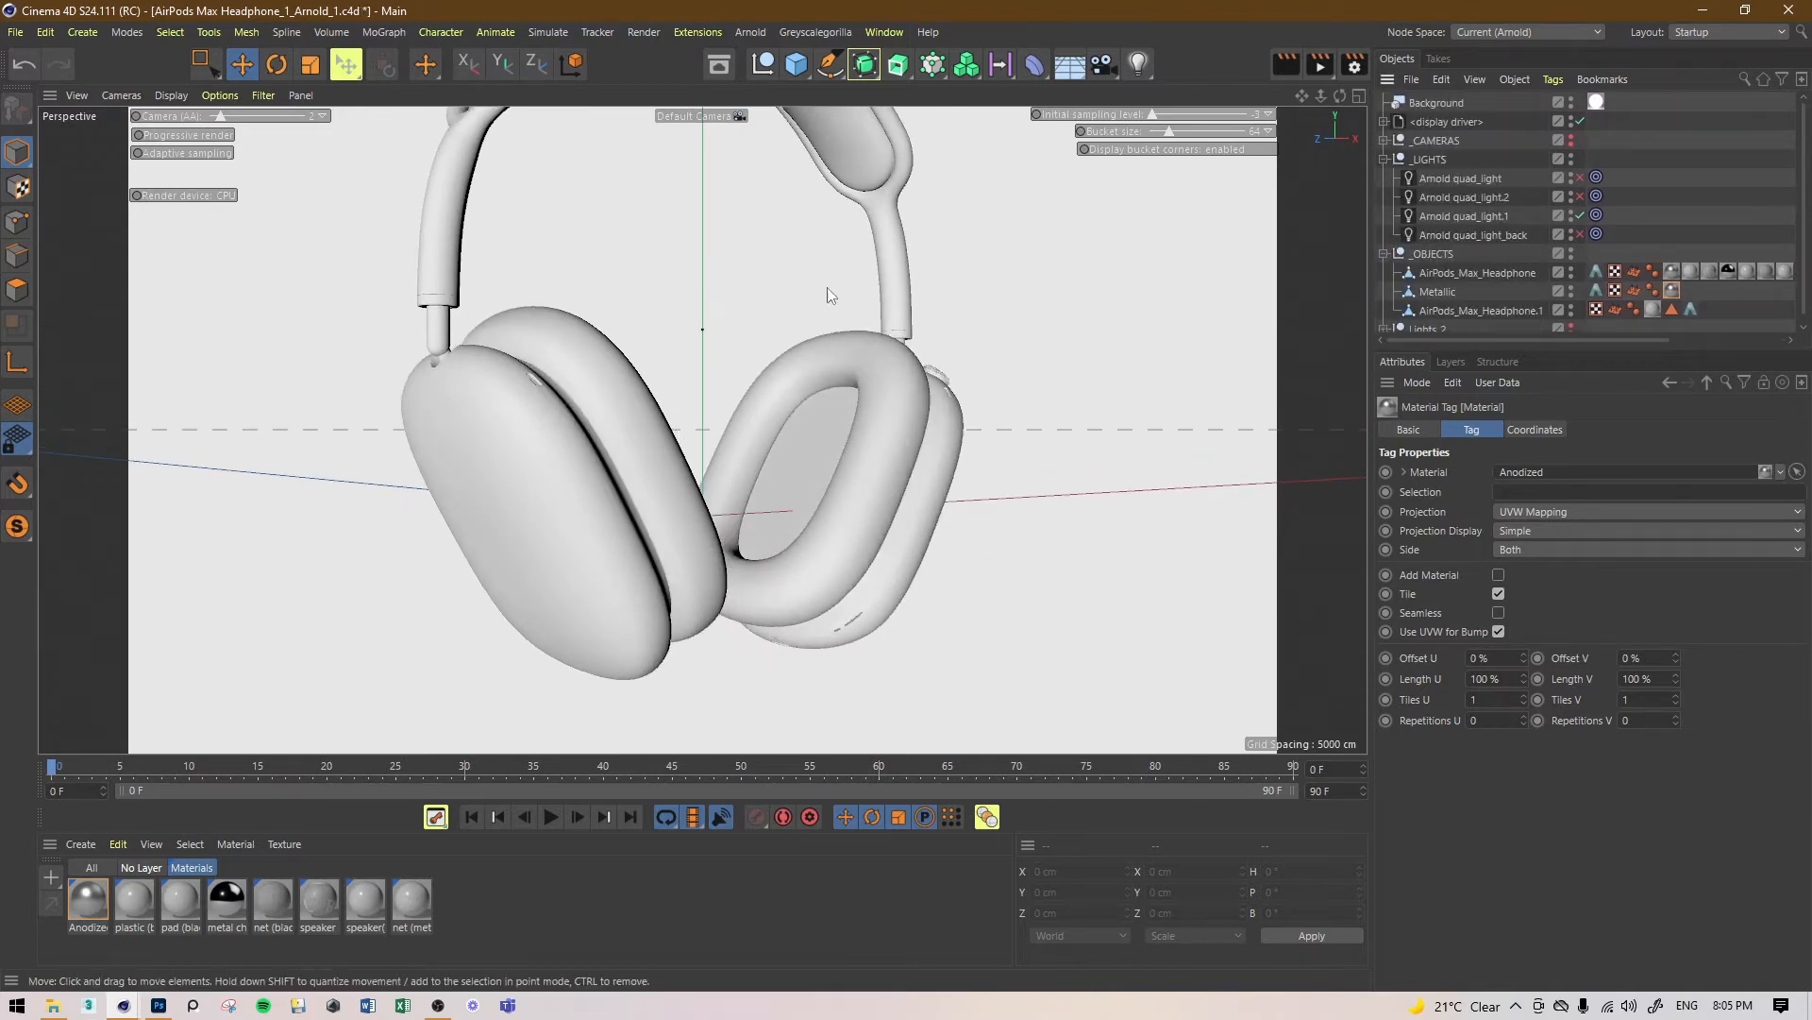
Step: View the scene through Camera and start the Arnold IPR render preview
left_click(523, 412)
left_click(699, 115)
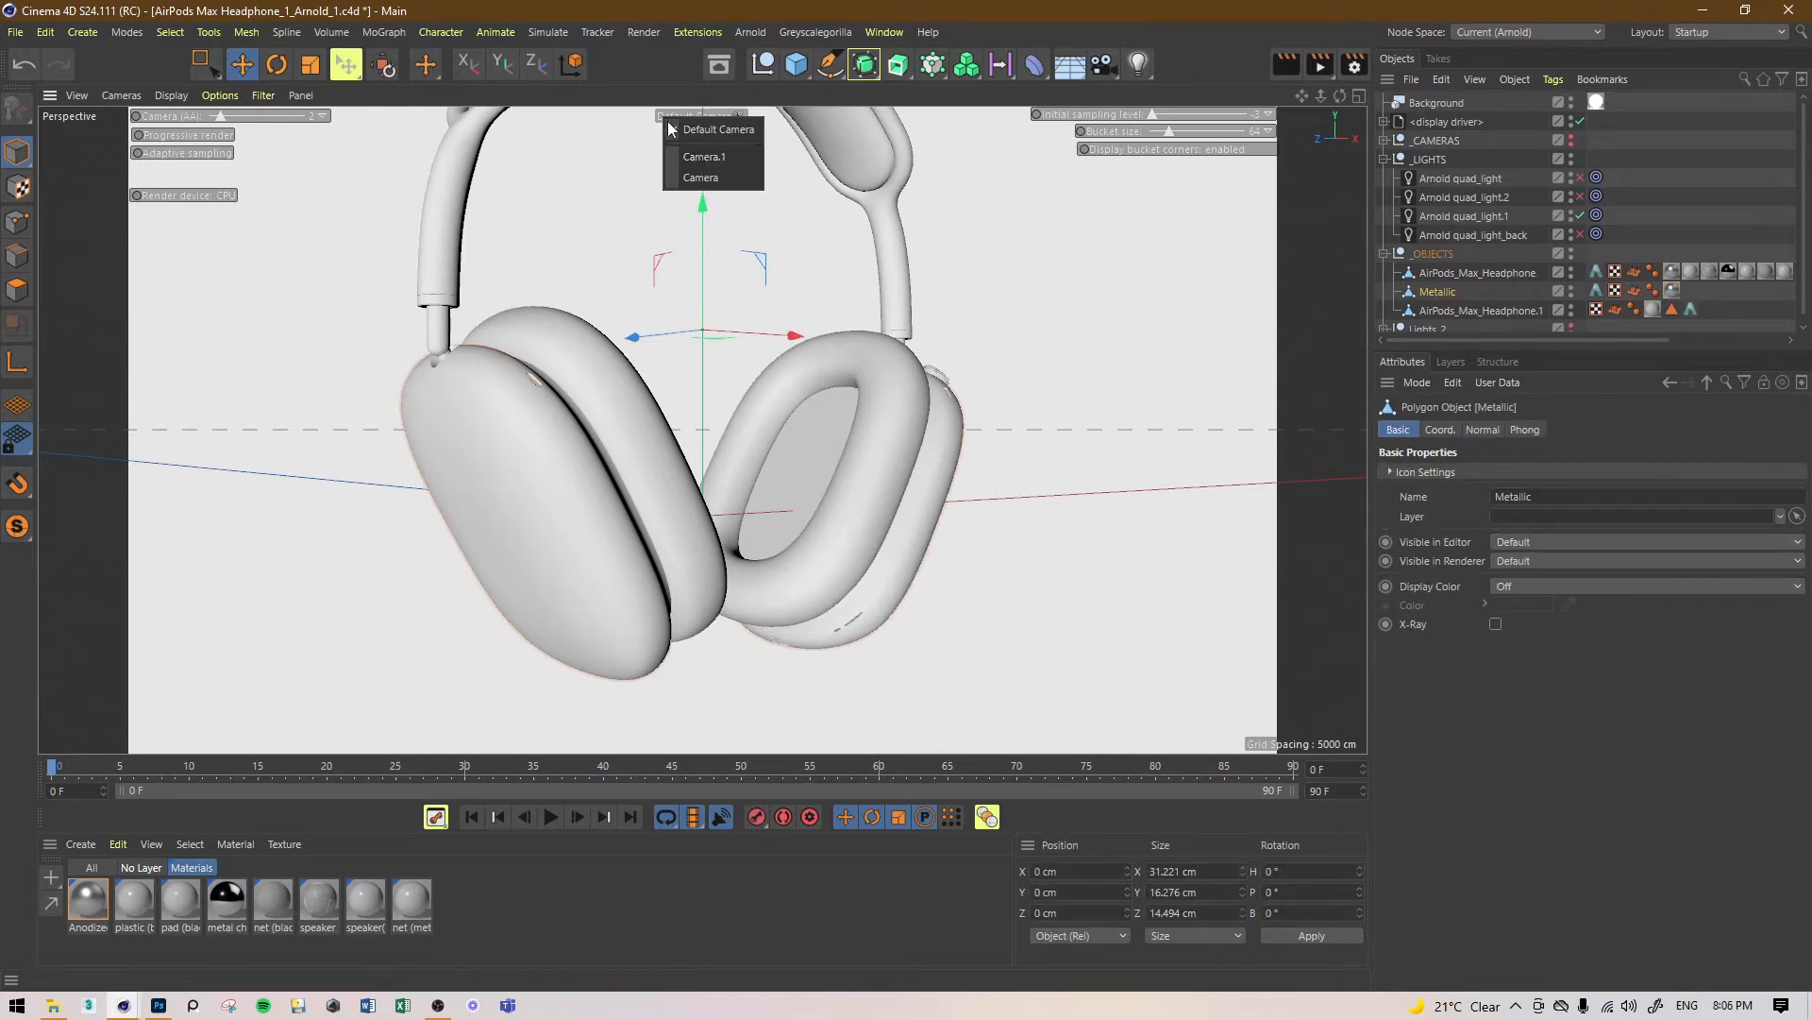
left_click(708, 154)
left_click(699, 115)
left_click(713, 174)
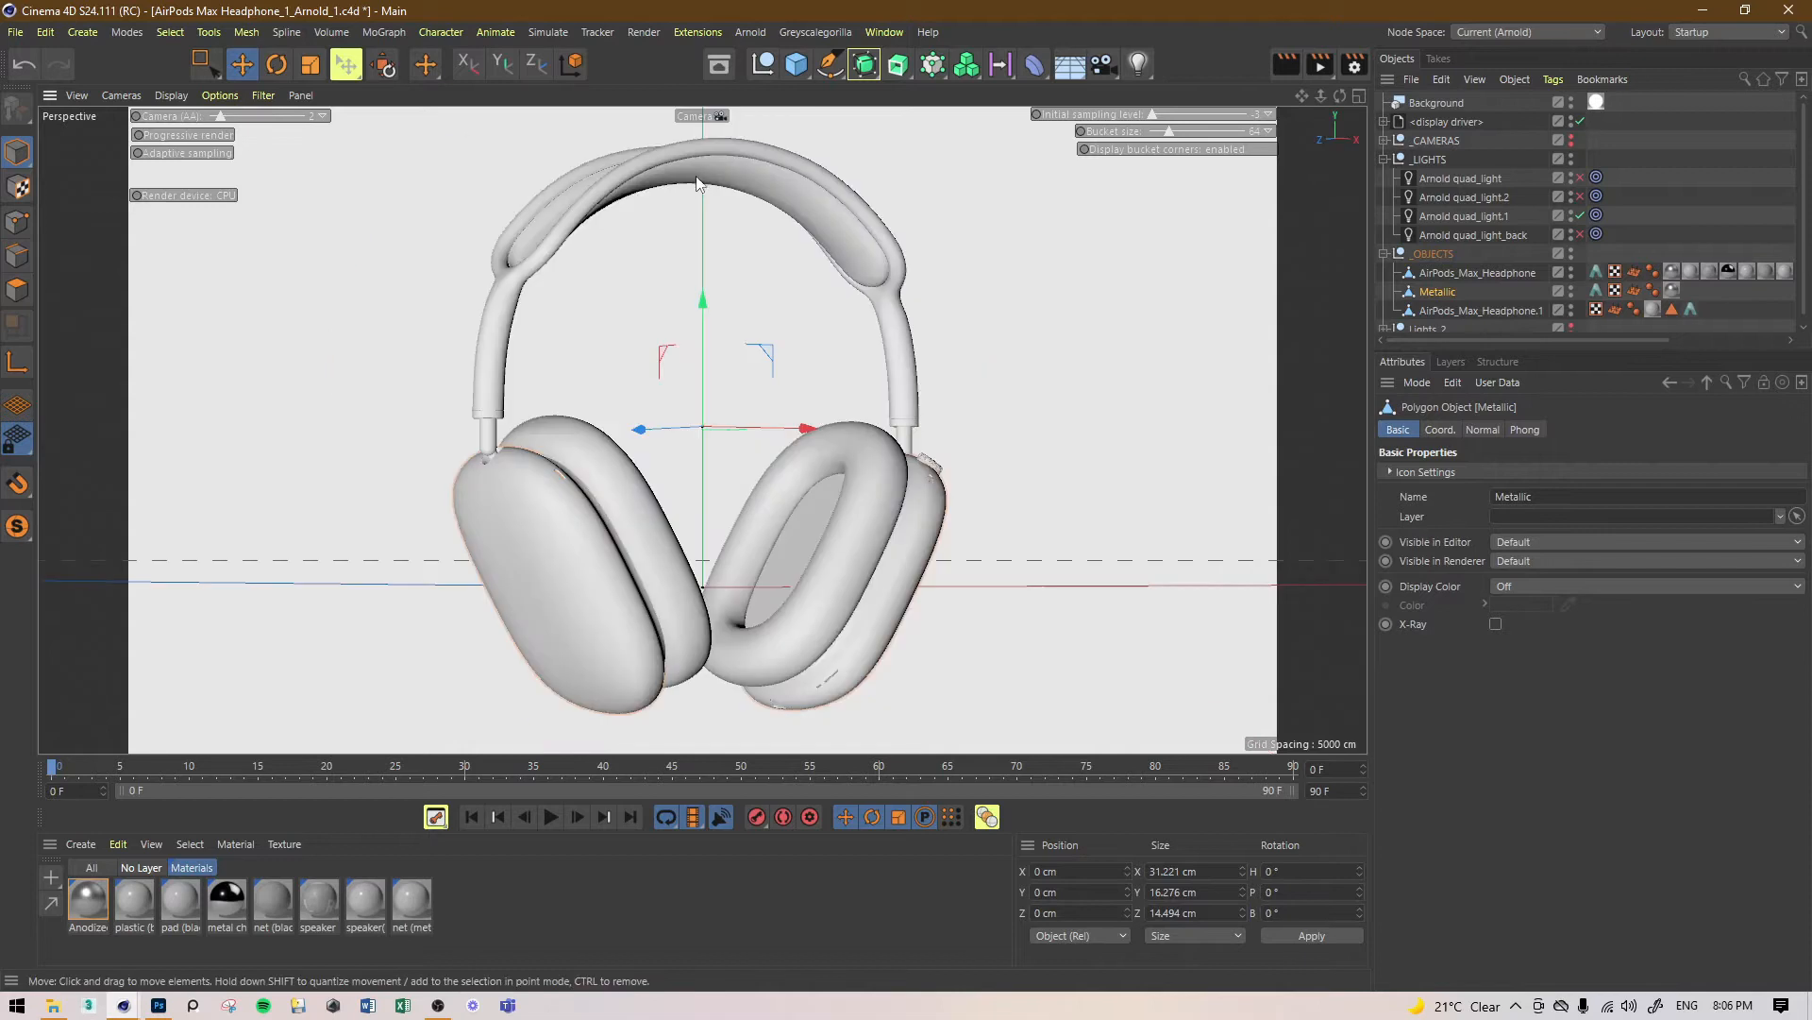
left_click(755, 32)
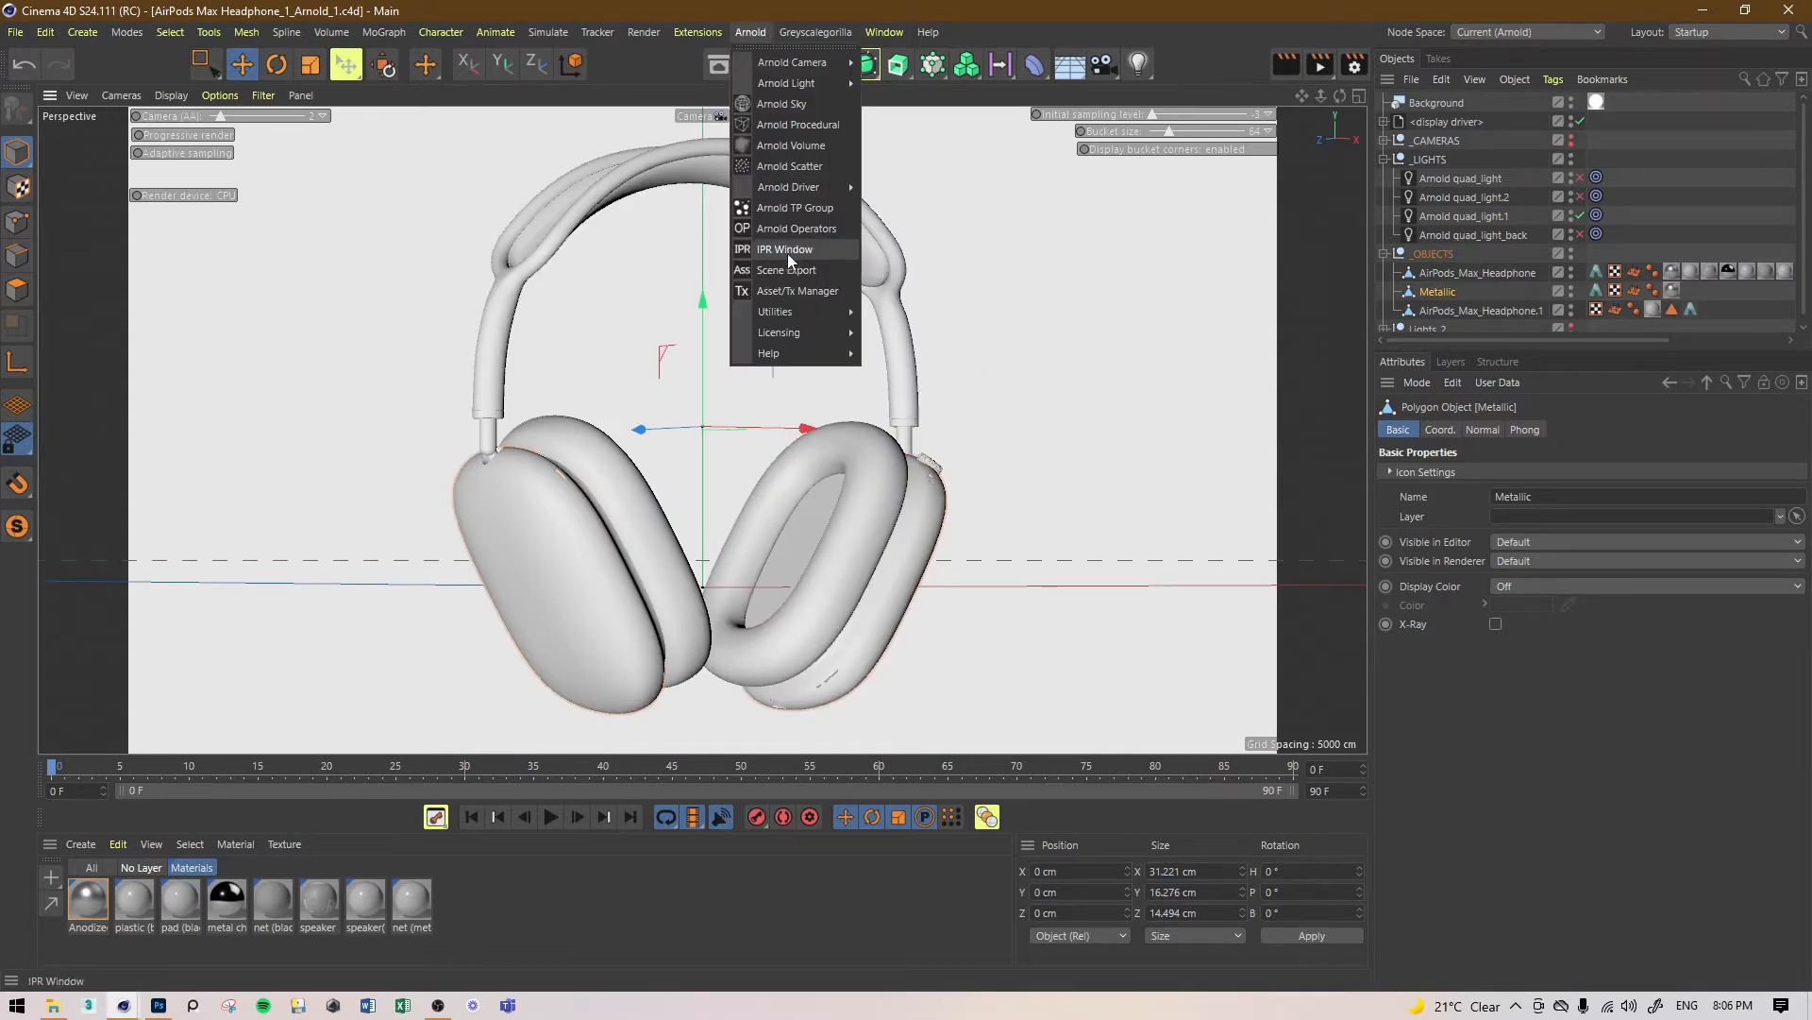
left_click(784, 249)
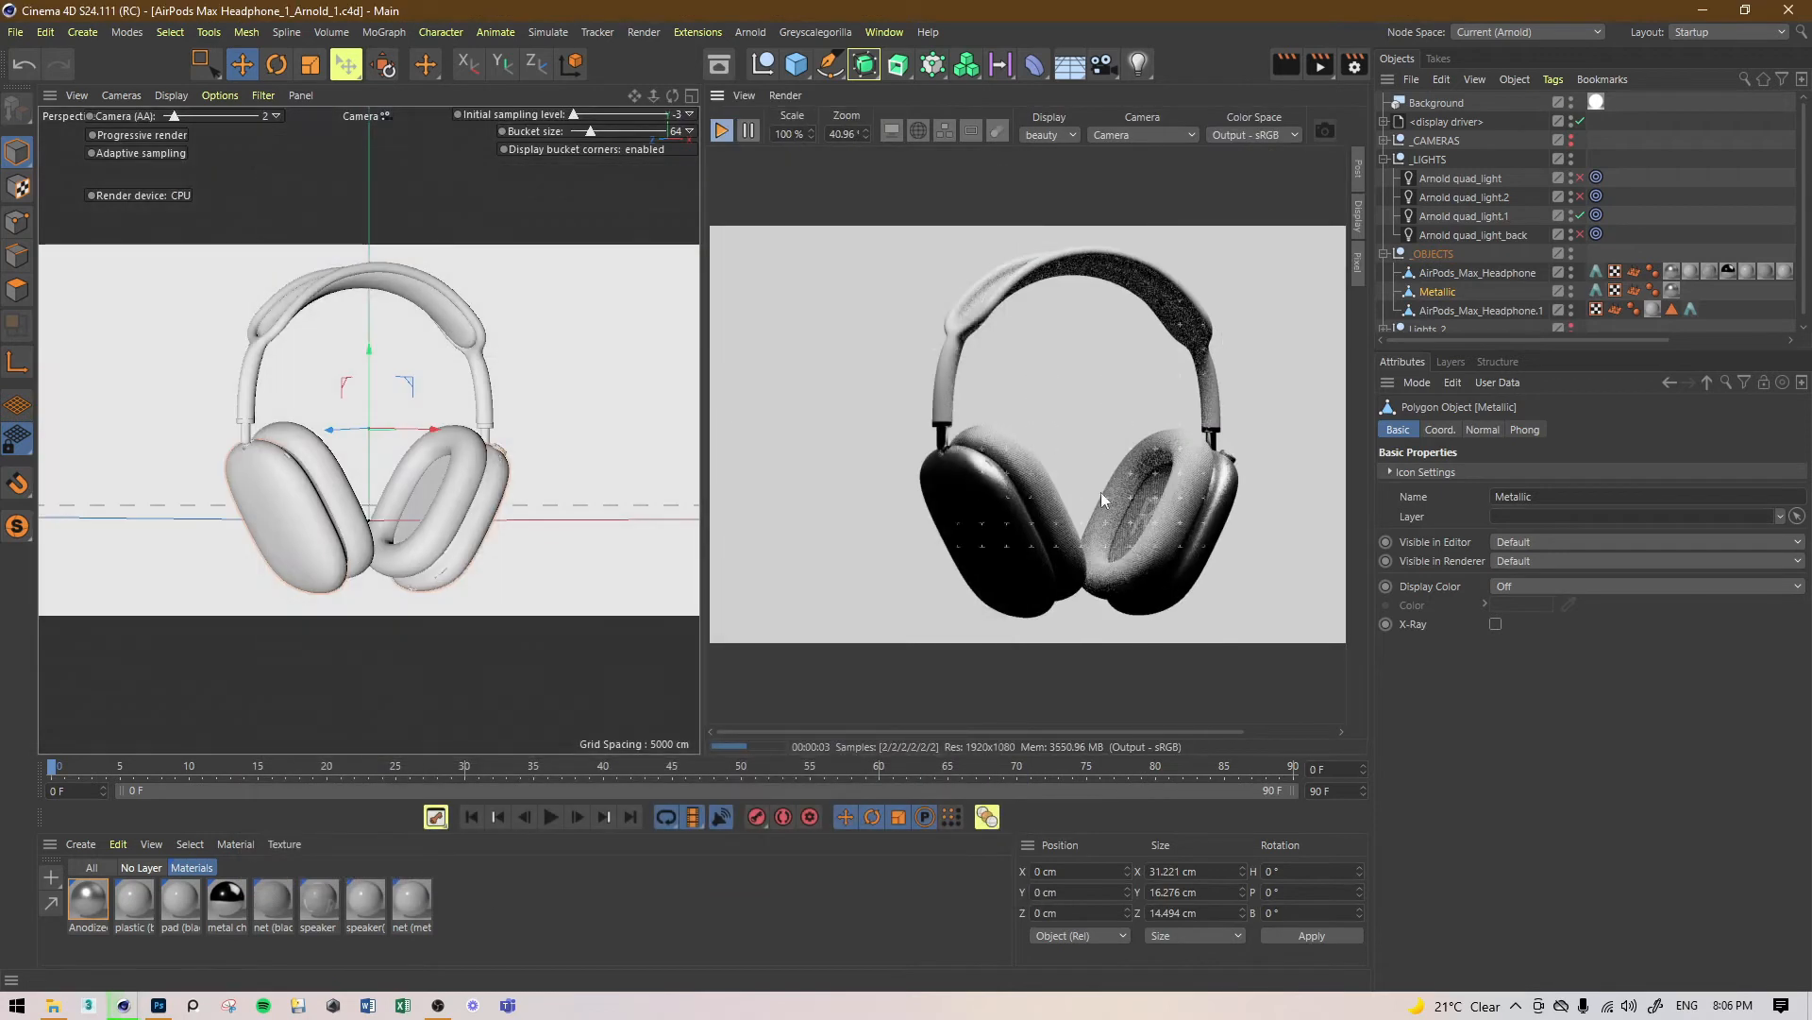
Step: Exclude the Metallic object from Arnold quad_light.1 and switch on the other three Arnold quad lights
left_click(1492, 217)
left_click(1605, 429)
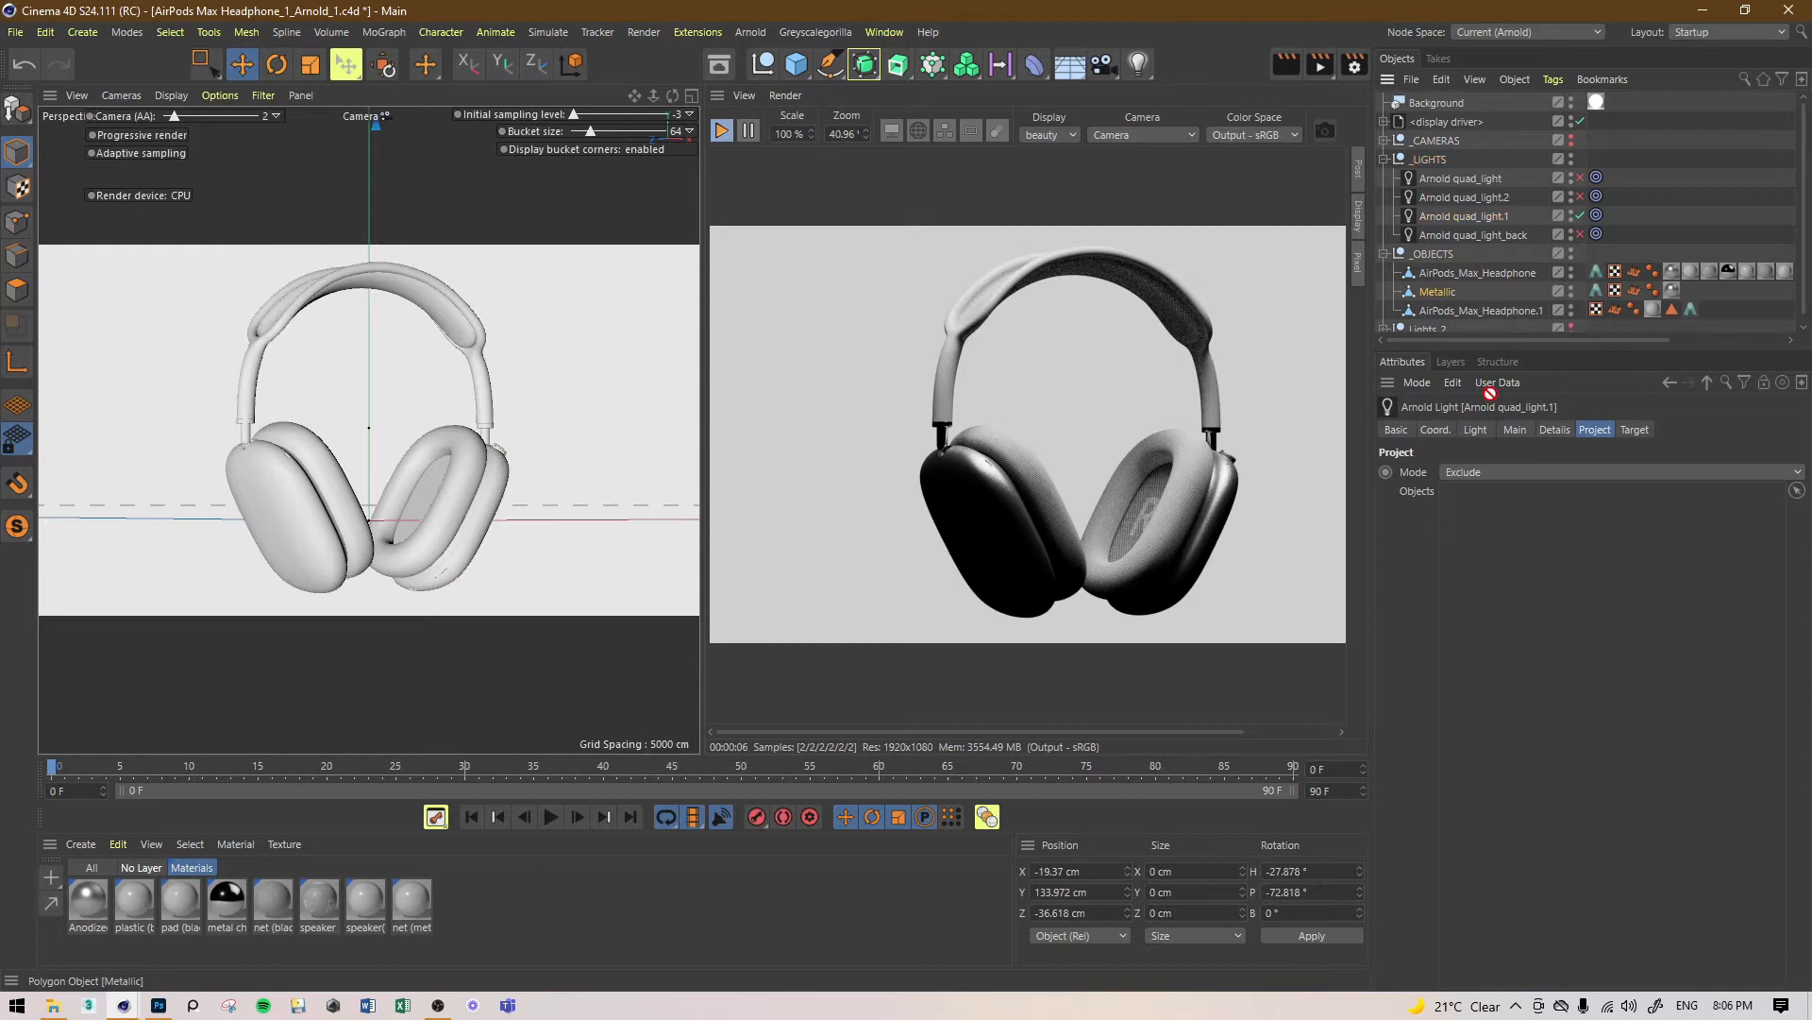
left_click_drag(1490, 393, 1510, 493)
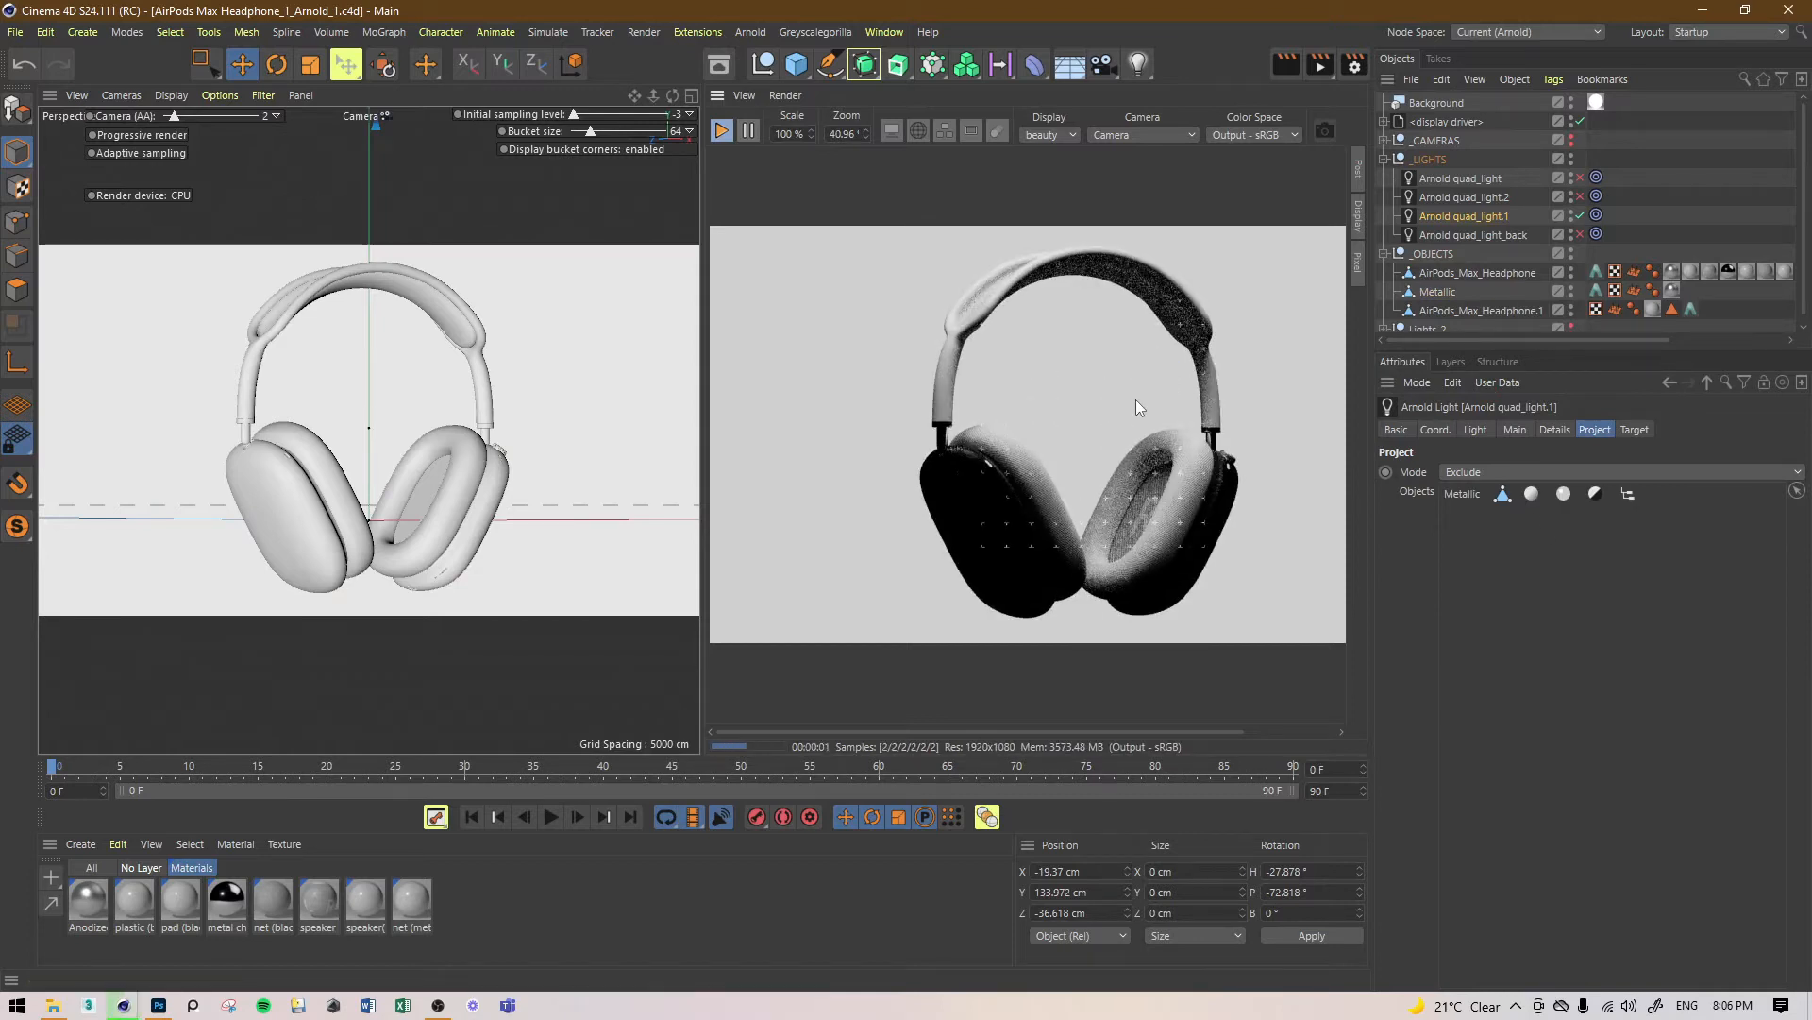
left_click(1579, 199)
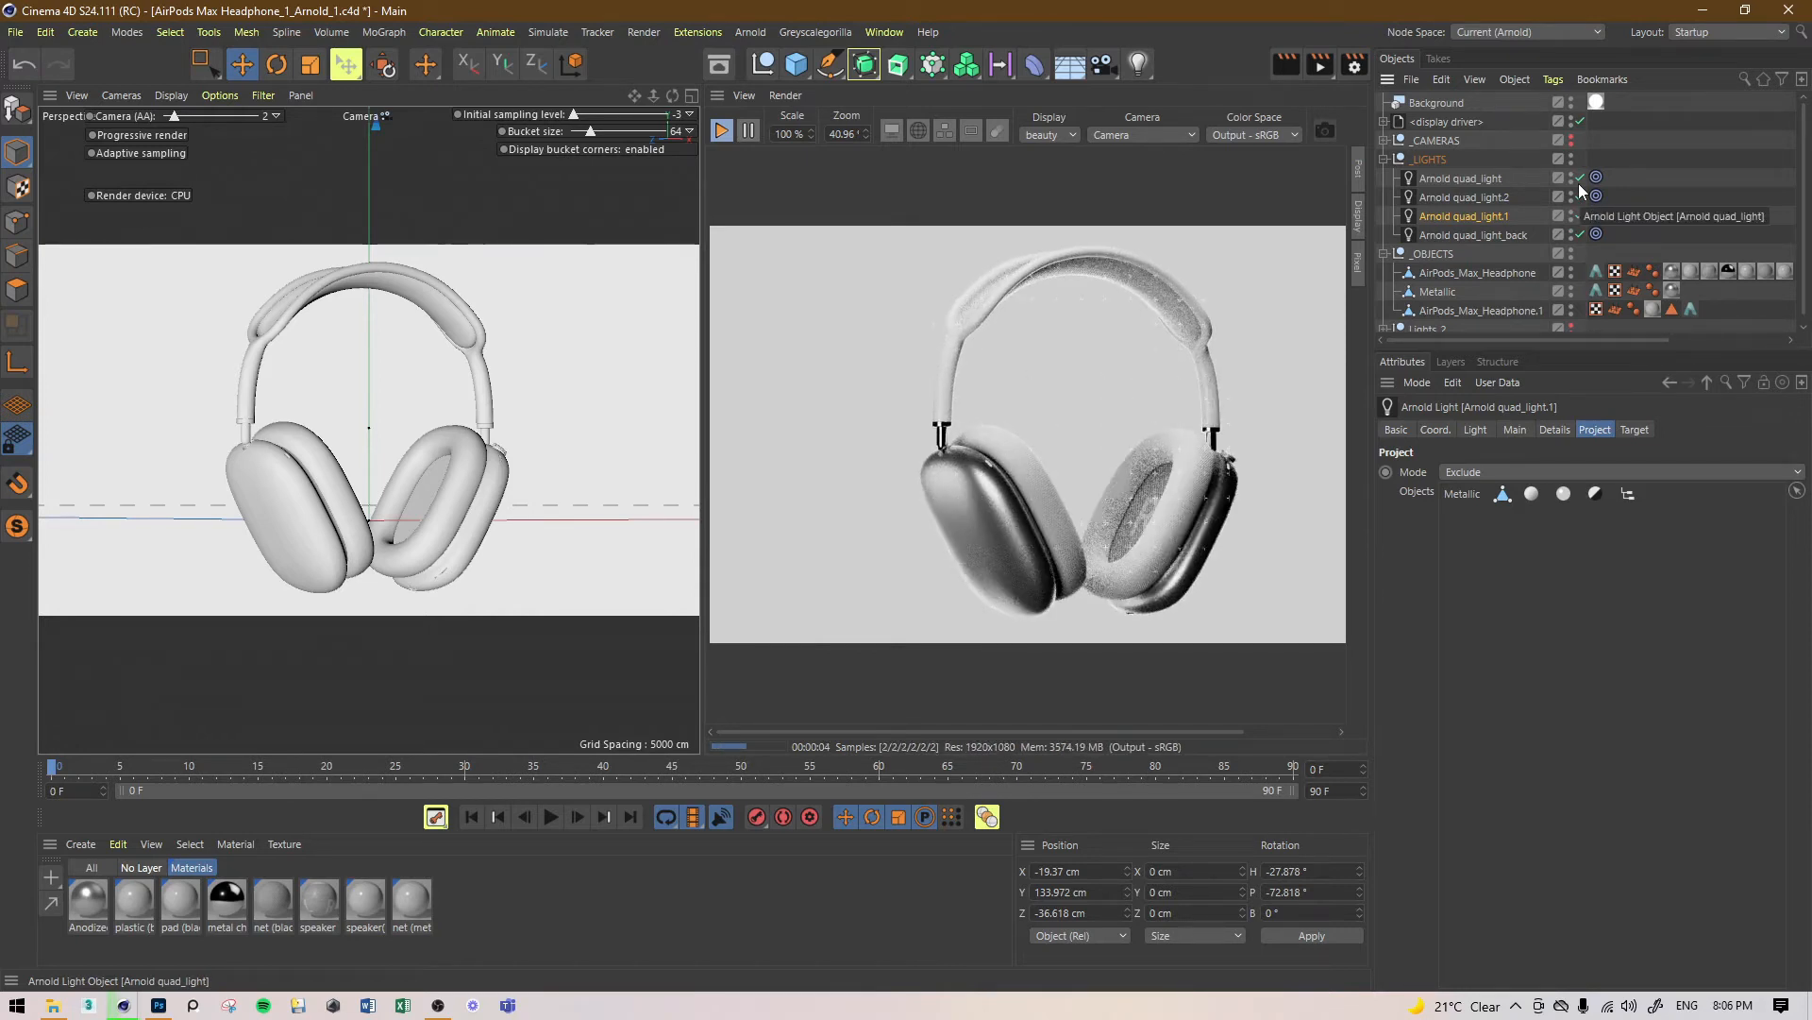
Step: Try toggling the Metallic entry's exclusion flags on Arnold quad_light.1 and compare the ear cup up close in the render
left_click(1569, 494)
left_click(1565, 493)
left_click(1554, 494)
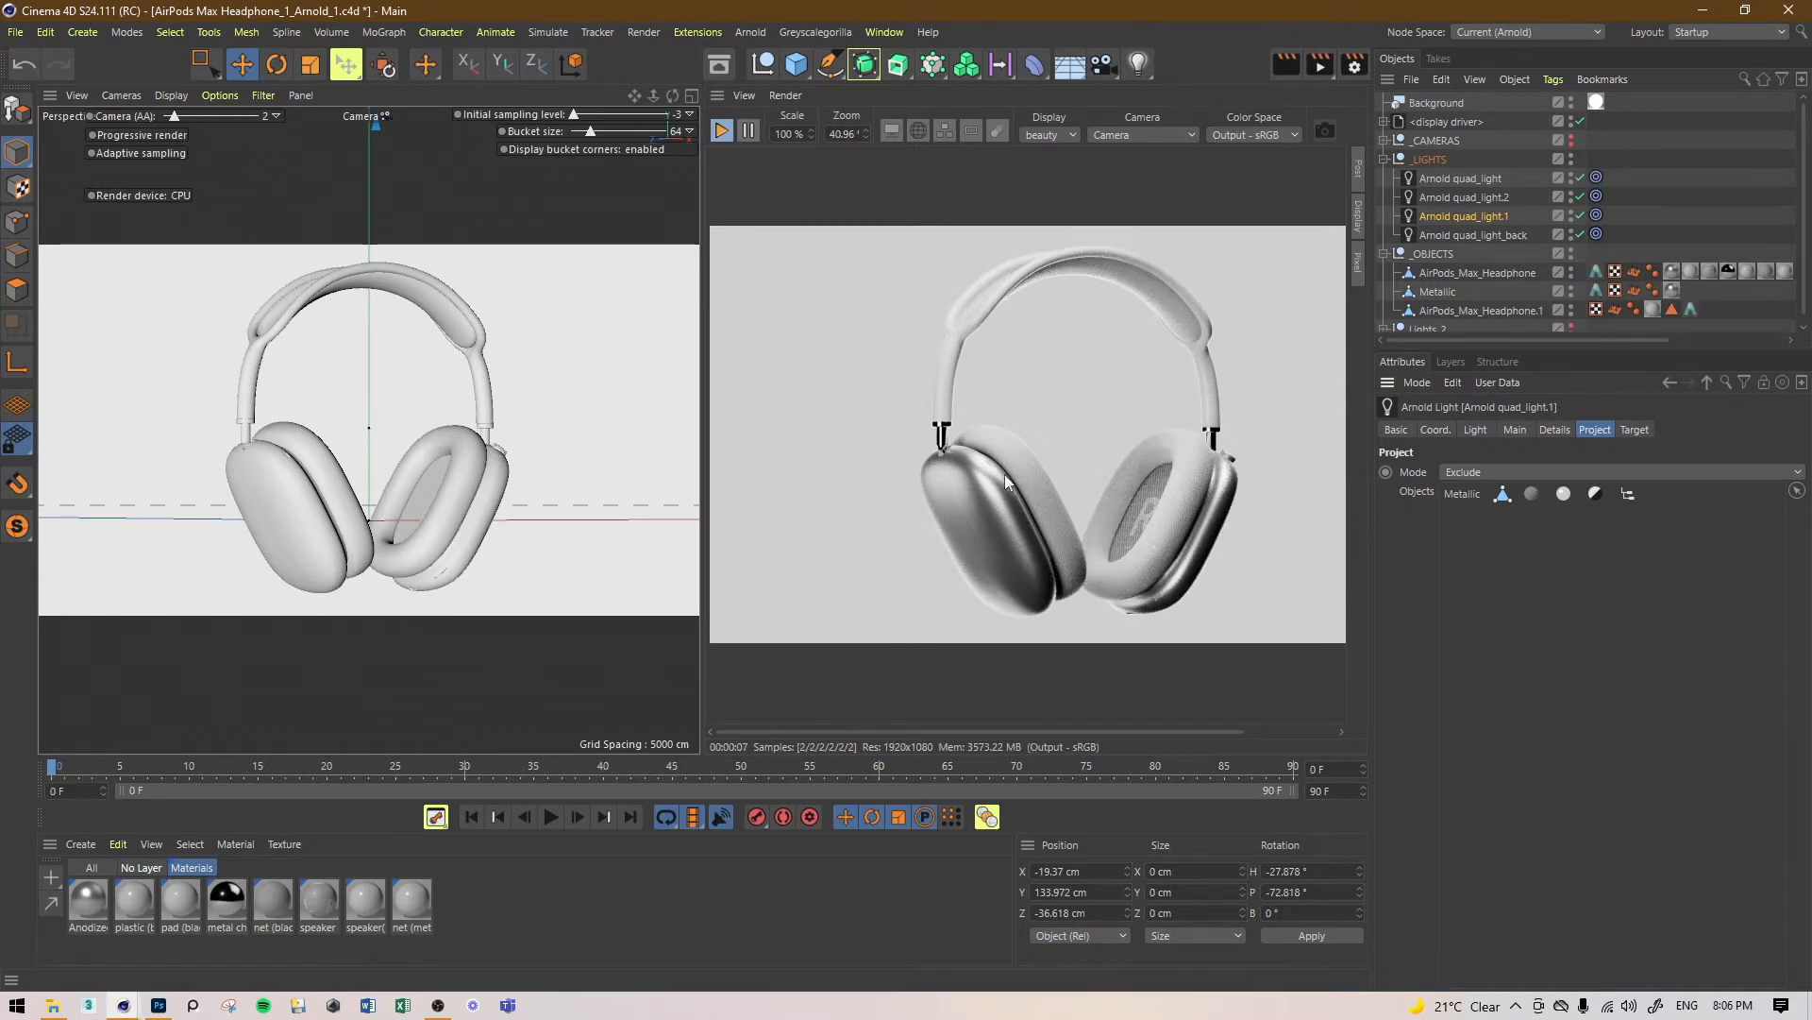
scroll(917, 501, "up", 5)
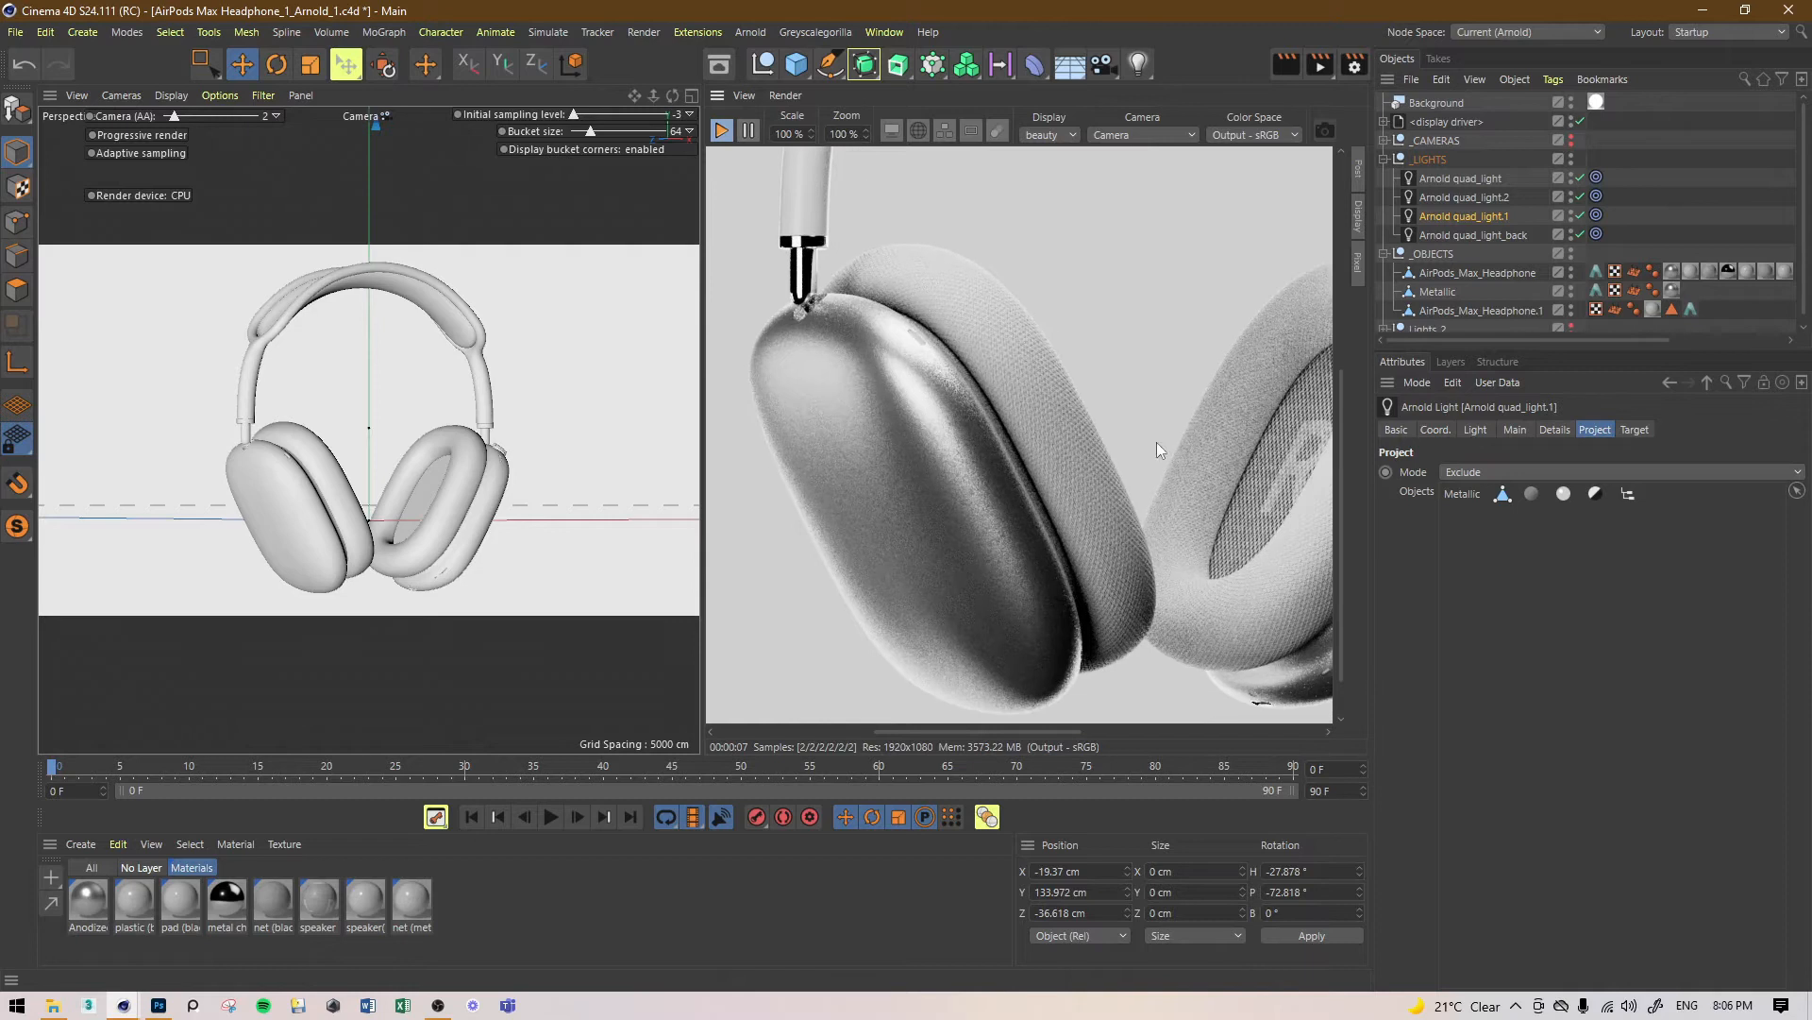
left_click(1524, 495)
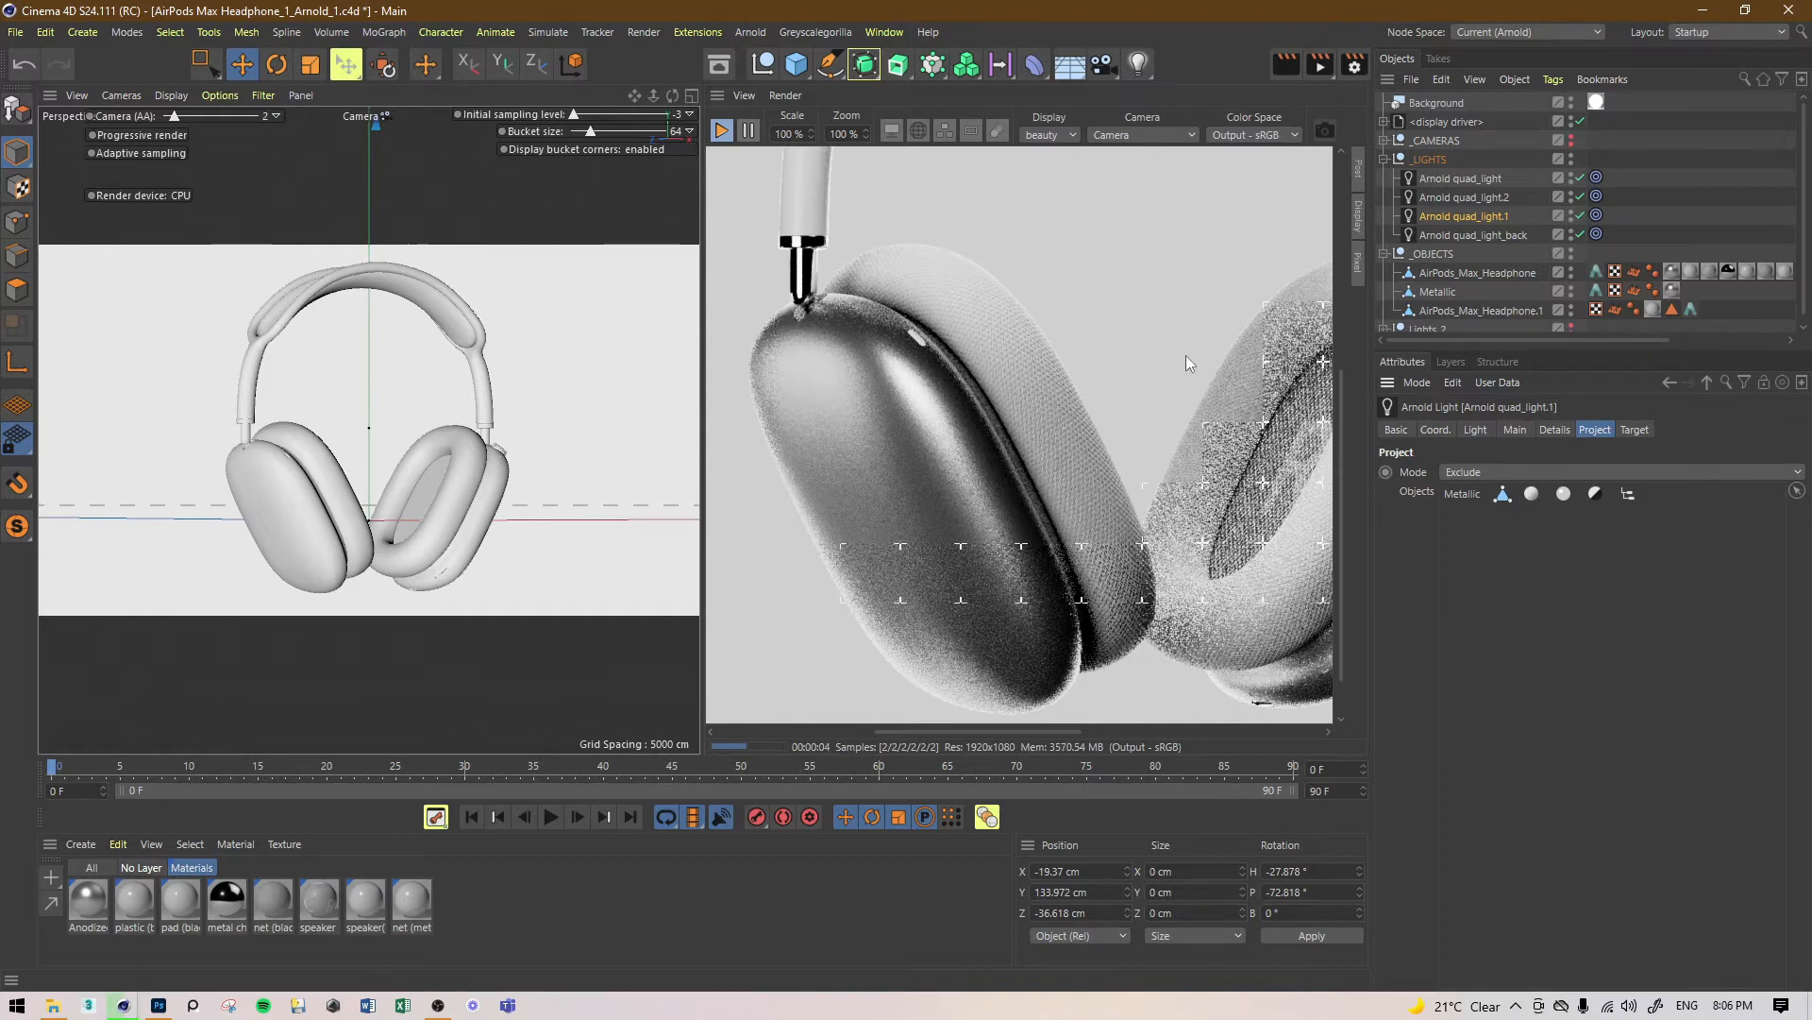
Step: Switch the viewport to the default camera and duplicate Arnold quad_light inside the _LIGHTS group
left_click(369, 115)
left_click(388, 128)
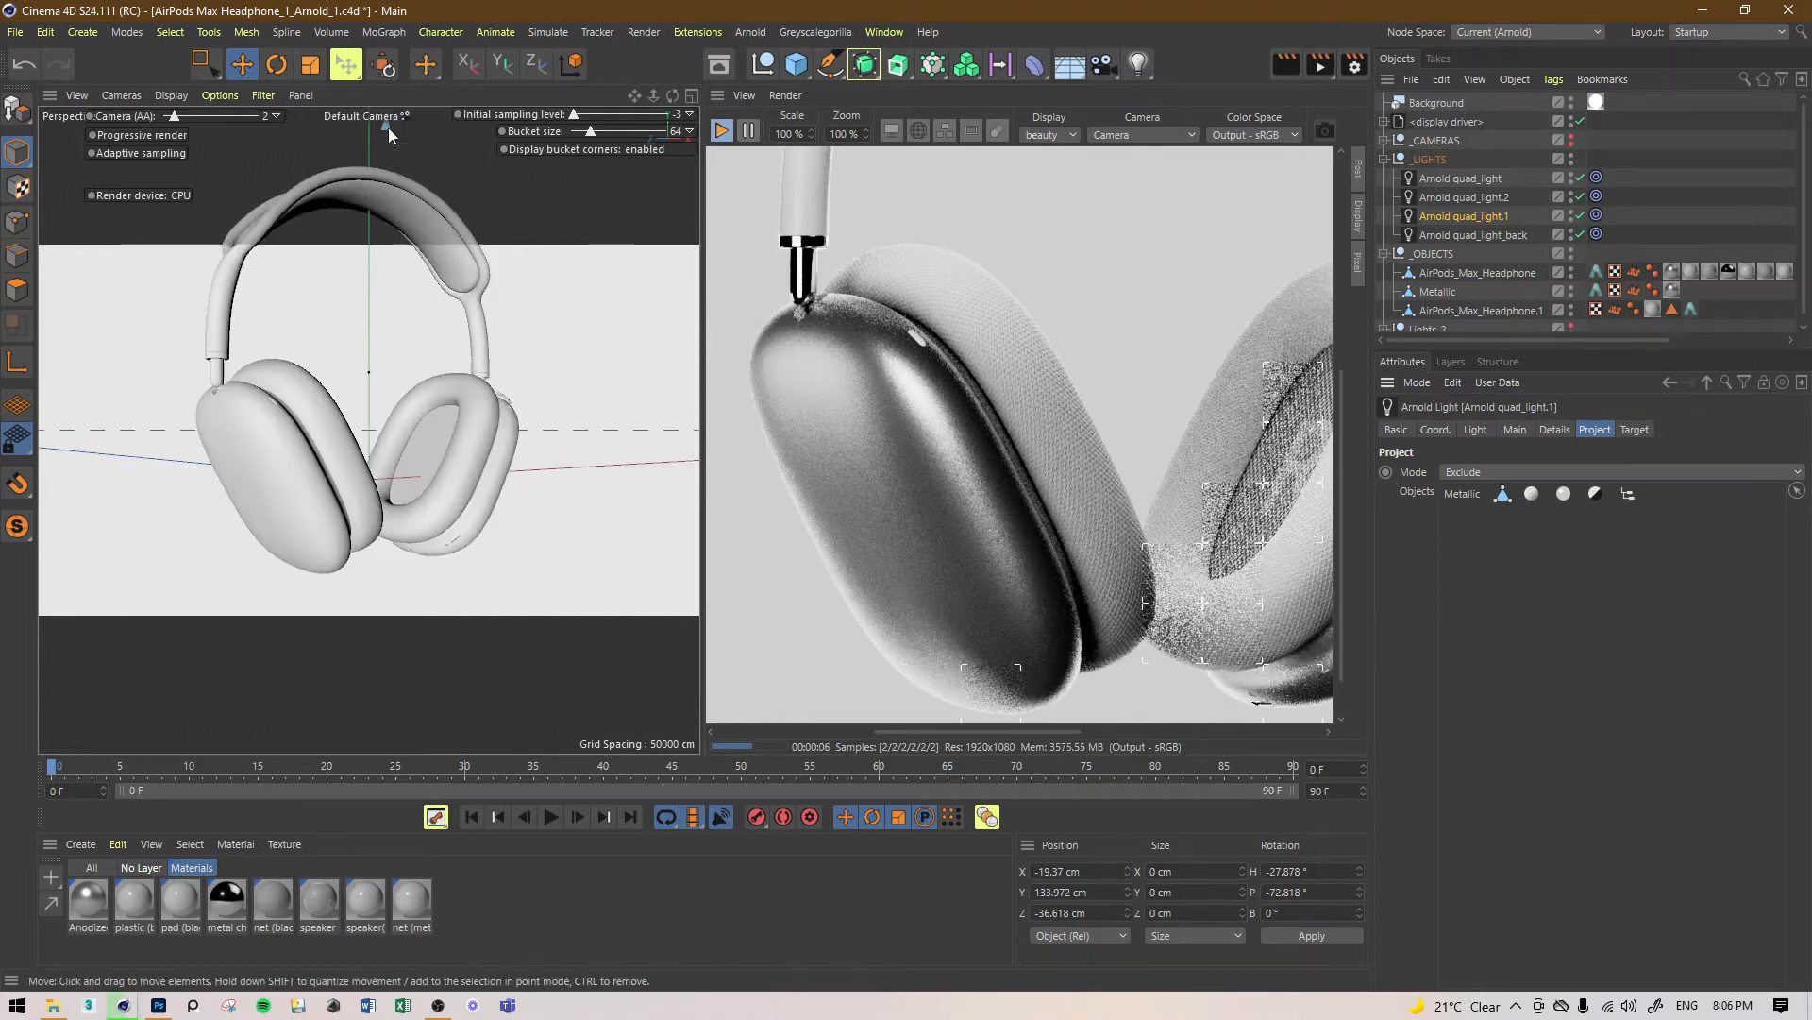
left_click(365, 336)
scroll(456, 410, "up", 5)
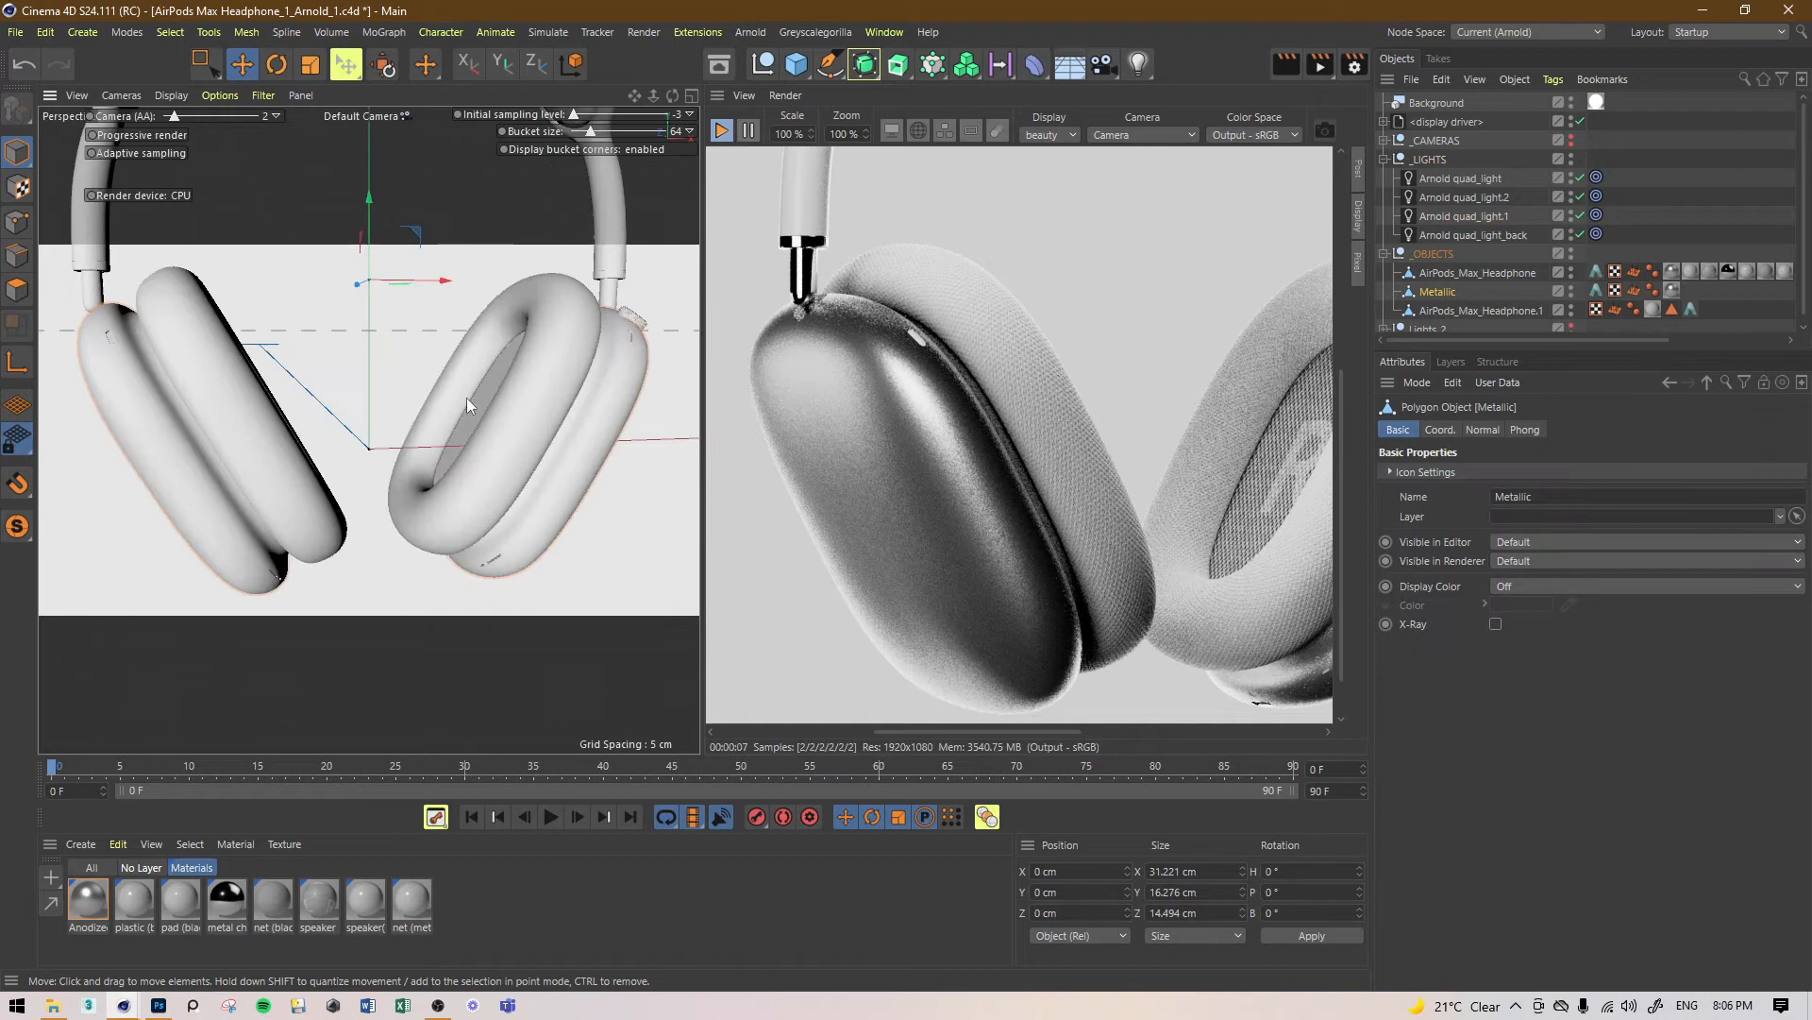
left_click(1469, 179)
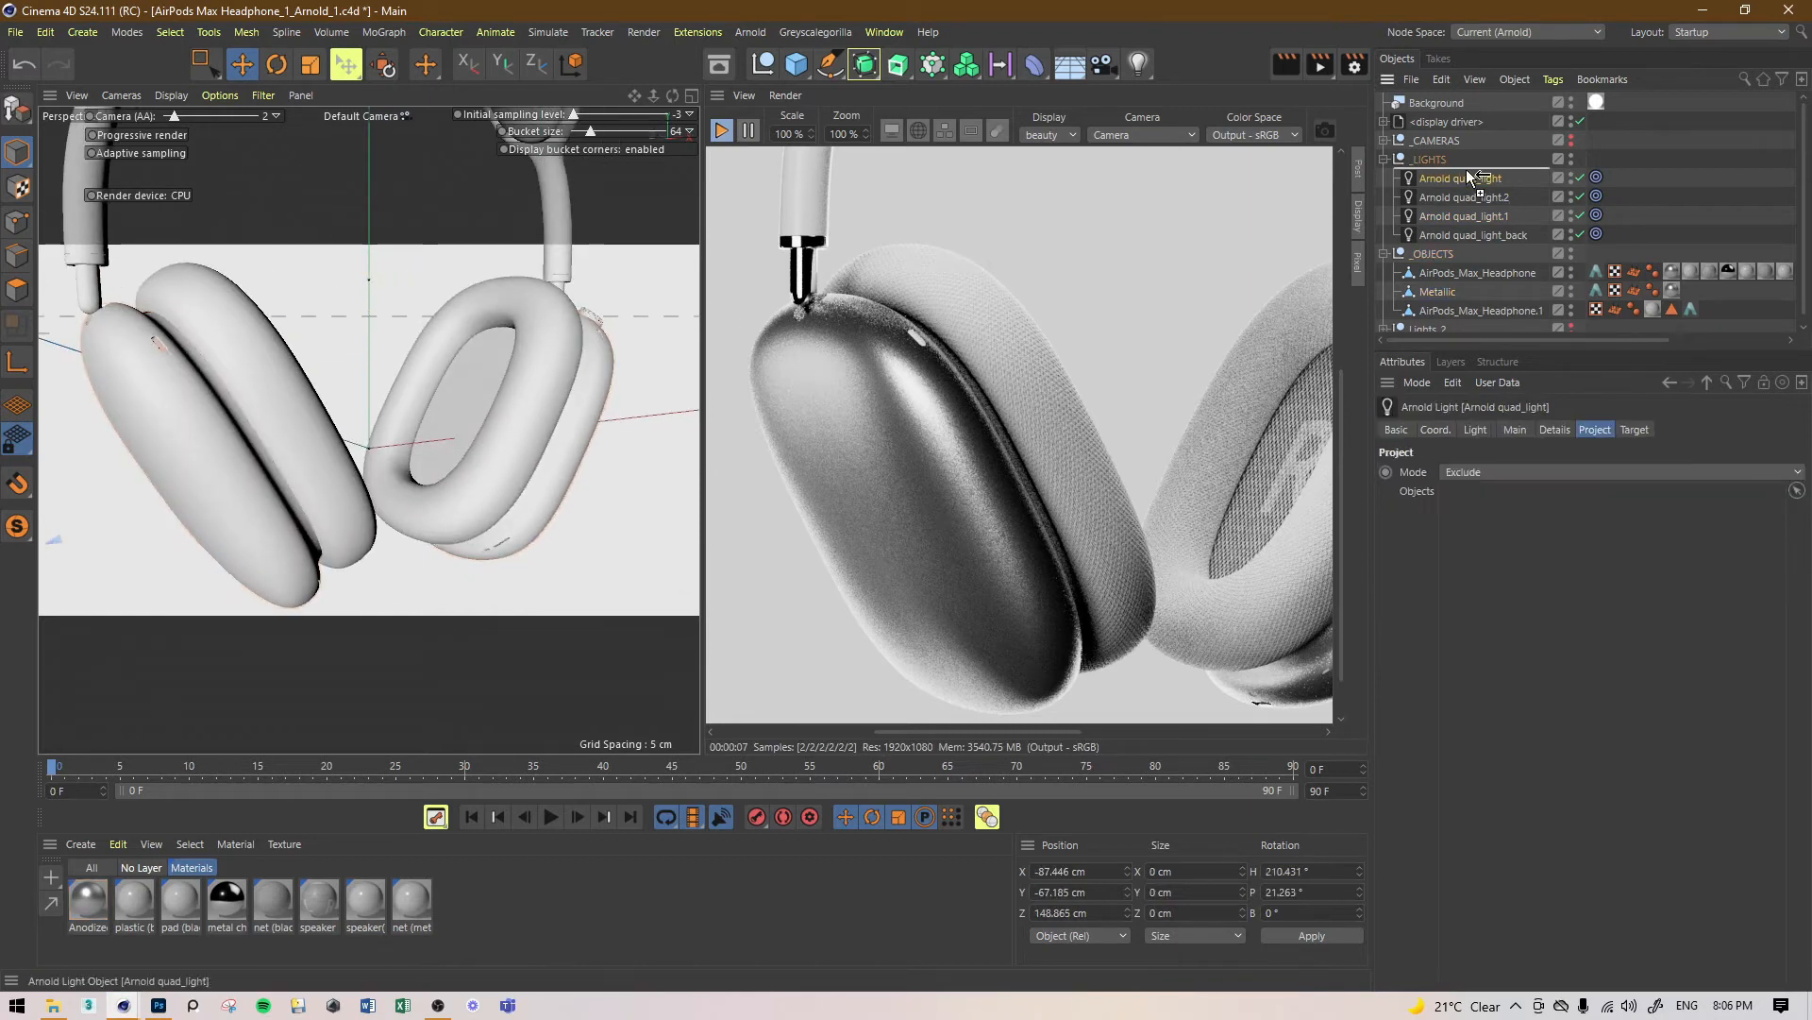
left_click_drag(1470, 177, 1469, 174, "ctrl")
Step: Move Arnold quad_light.3 above the headphones to about X -76.8, Y 68.7, Z -58.7 cm
key("s")
left_click_drag(449, 380, 305, 384, "alt")
middle_click_drag(305, 384, 229, 444, "alt")
left_click_drag(472, 488, 368, 213)
middle_click_drag(300, 331, 361, 461, "alt")
left_click_drag(361, 460, 368, 408, "alt")
left_click_drag(258, 406, 379, 401, "alt")
middle_click_drag(378, 402, 487, 406, "alt")
left_click_drag(377, 421, 542, 417, "alt")
middle_click_drag(482, 397, 529, 429, "alt")
left_click_drag(392, 419, 444, 415, "alt")
Step: Set Arnold quad_light.3's project mode to Include and add the Metallic object to its list
left_click(1475, 471)
left_click(1478, 492)
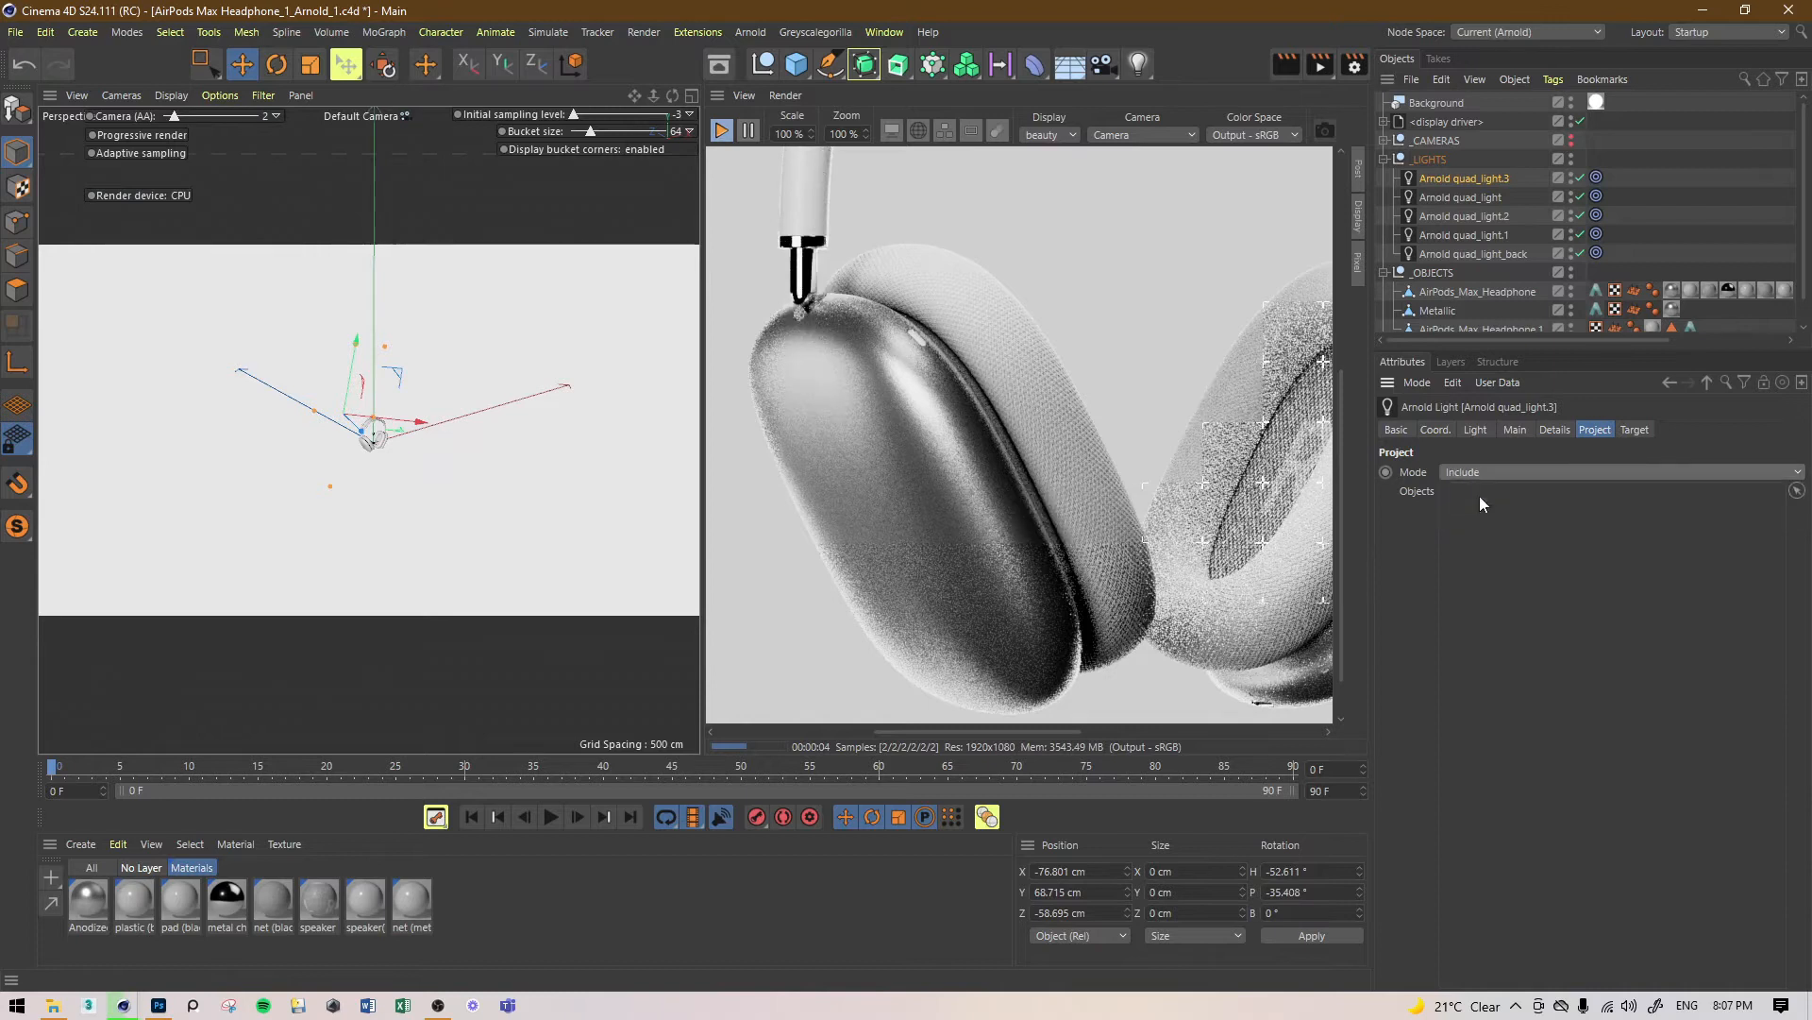
left_click_drag(1436, 312, 1478, 492)
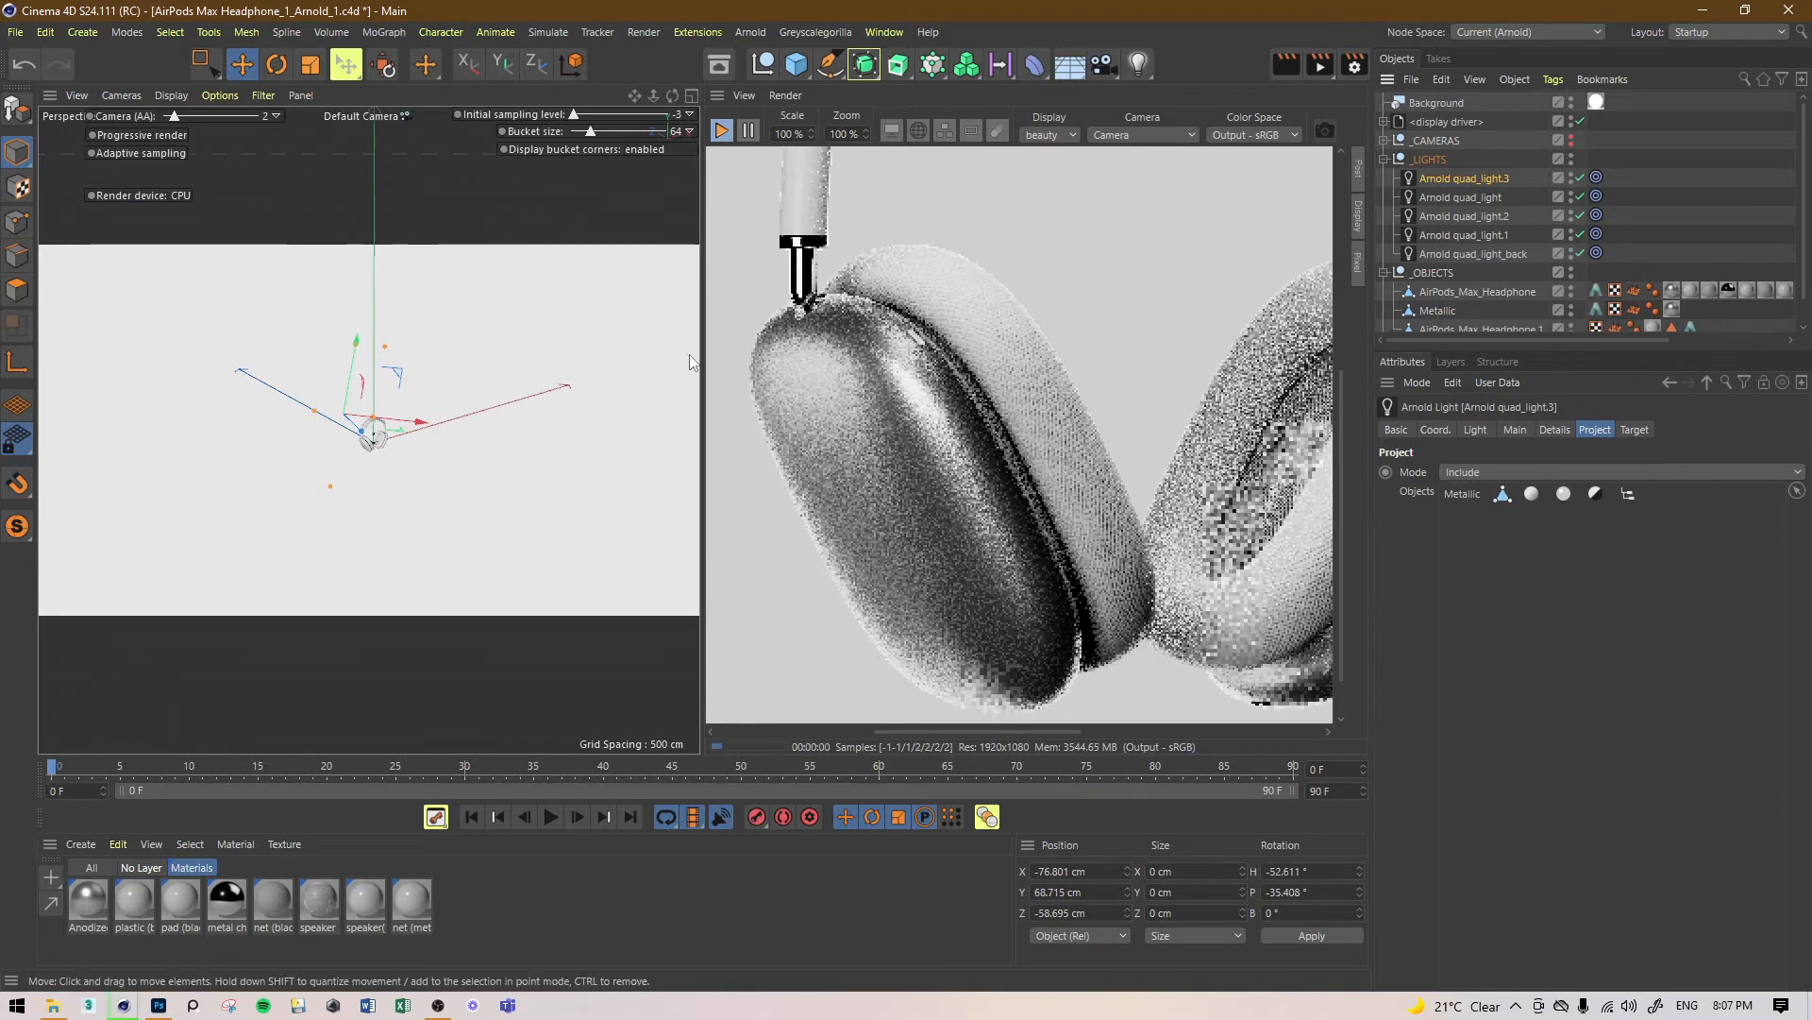
Step: Limit the preview to a region over the near ear cup and move Arnold quad_light.3 to about X -43, Y 117.3, Z -64.1 cm
left_click_drag(816, 253, 1069, 566)
left_click(720, 131)
left_click_drag(378, 363, 401, 292, "alt")
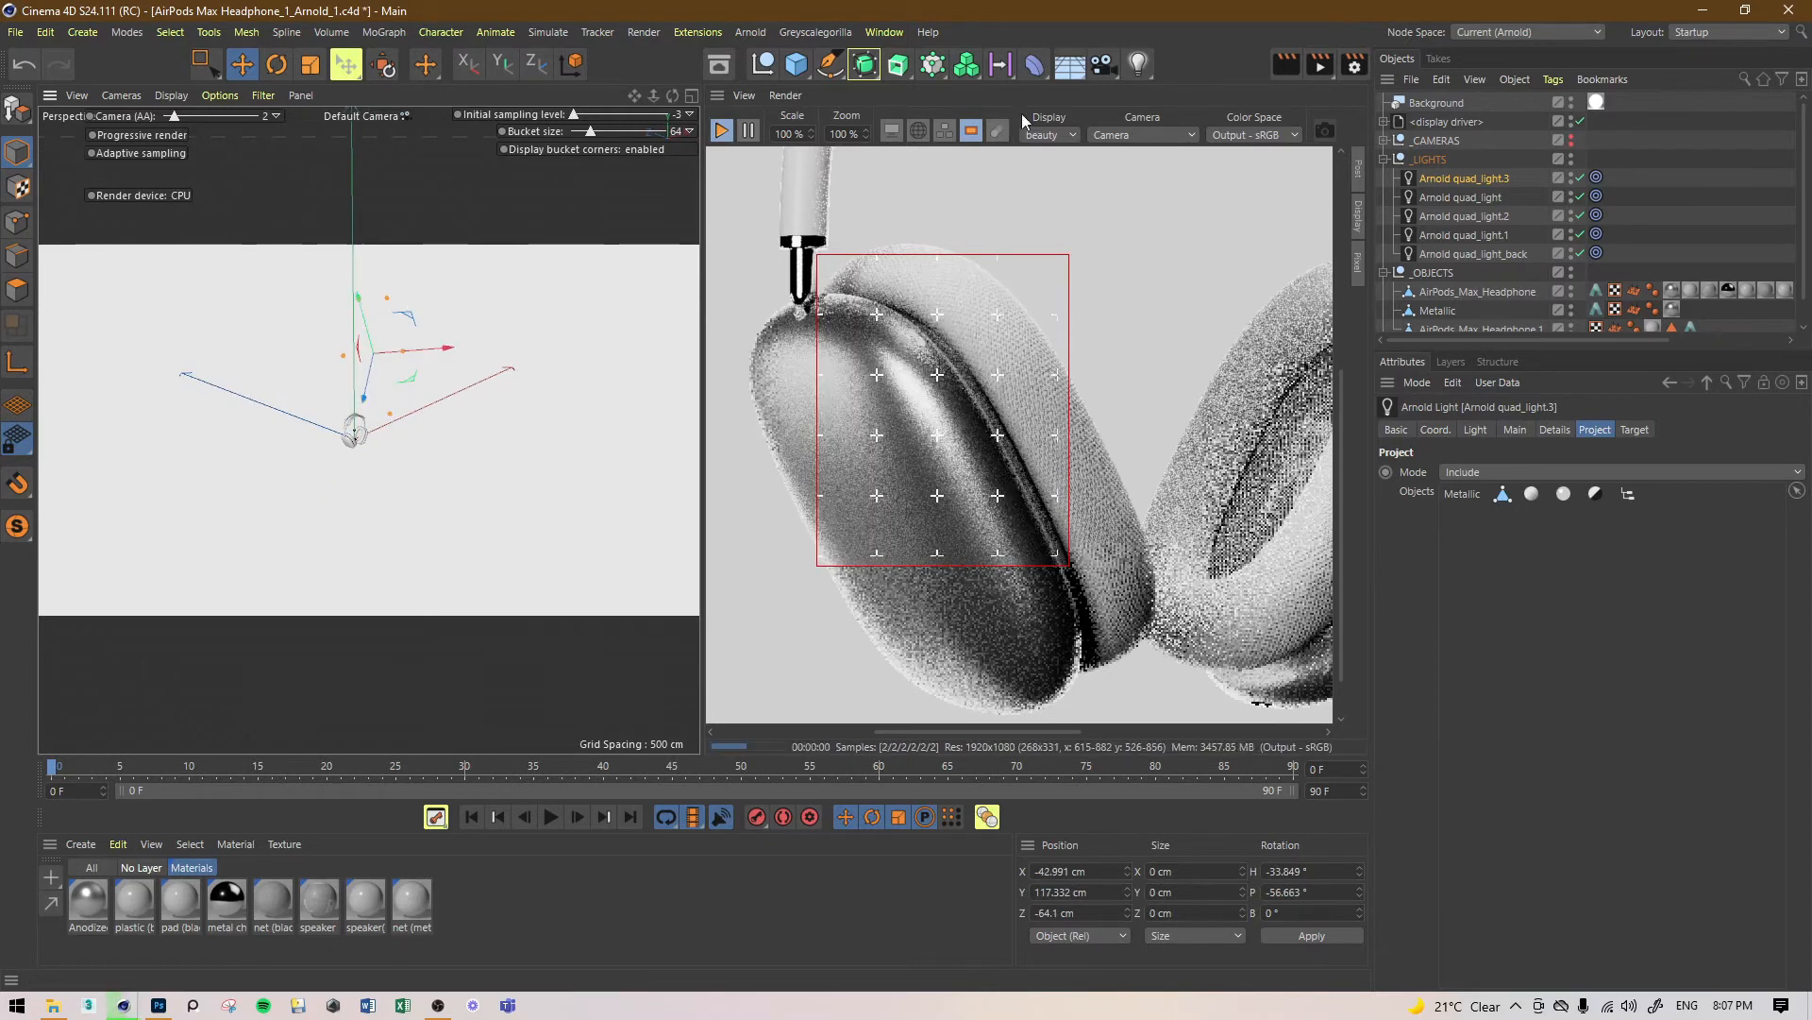
Step: Hide the Background object in the viewport and show the light shapes around the headphones again
left_click(1571, 99)
left_click_drag(402, 390, 323, 412, "alt")
left_click(263, 96)
left_click(286, 346)
scroll(382, 394, "up", 4)
mouse_move(343, 306)
left_mouse_down()
mouse_move(468, 296)
mouse_move(332, 305)
mouse_move(367, 302)
left_mouse_up()
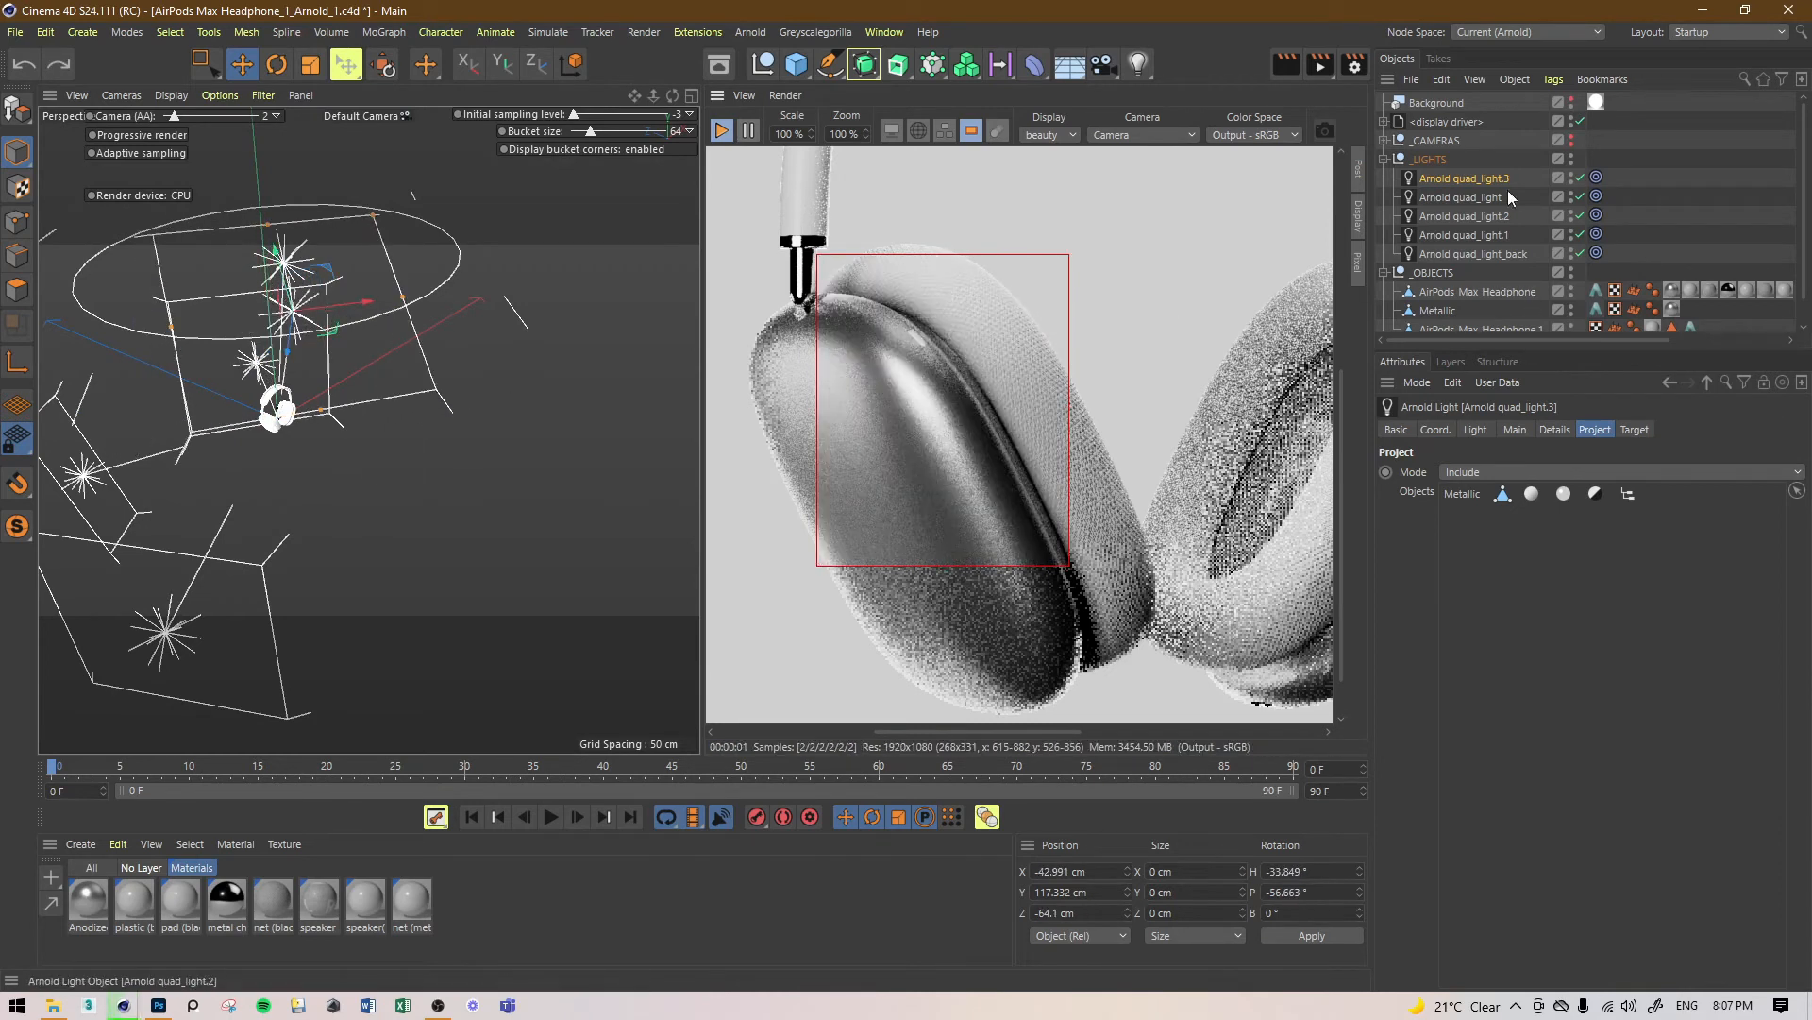
Step: Switch off every Arnold quad light except quad_light.3 and preview the whole headphones without the render region
left_click(1580, 253)
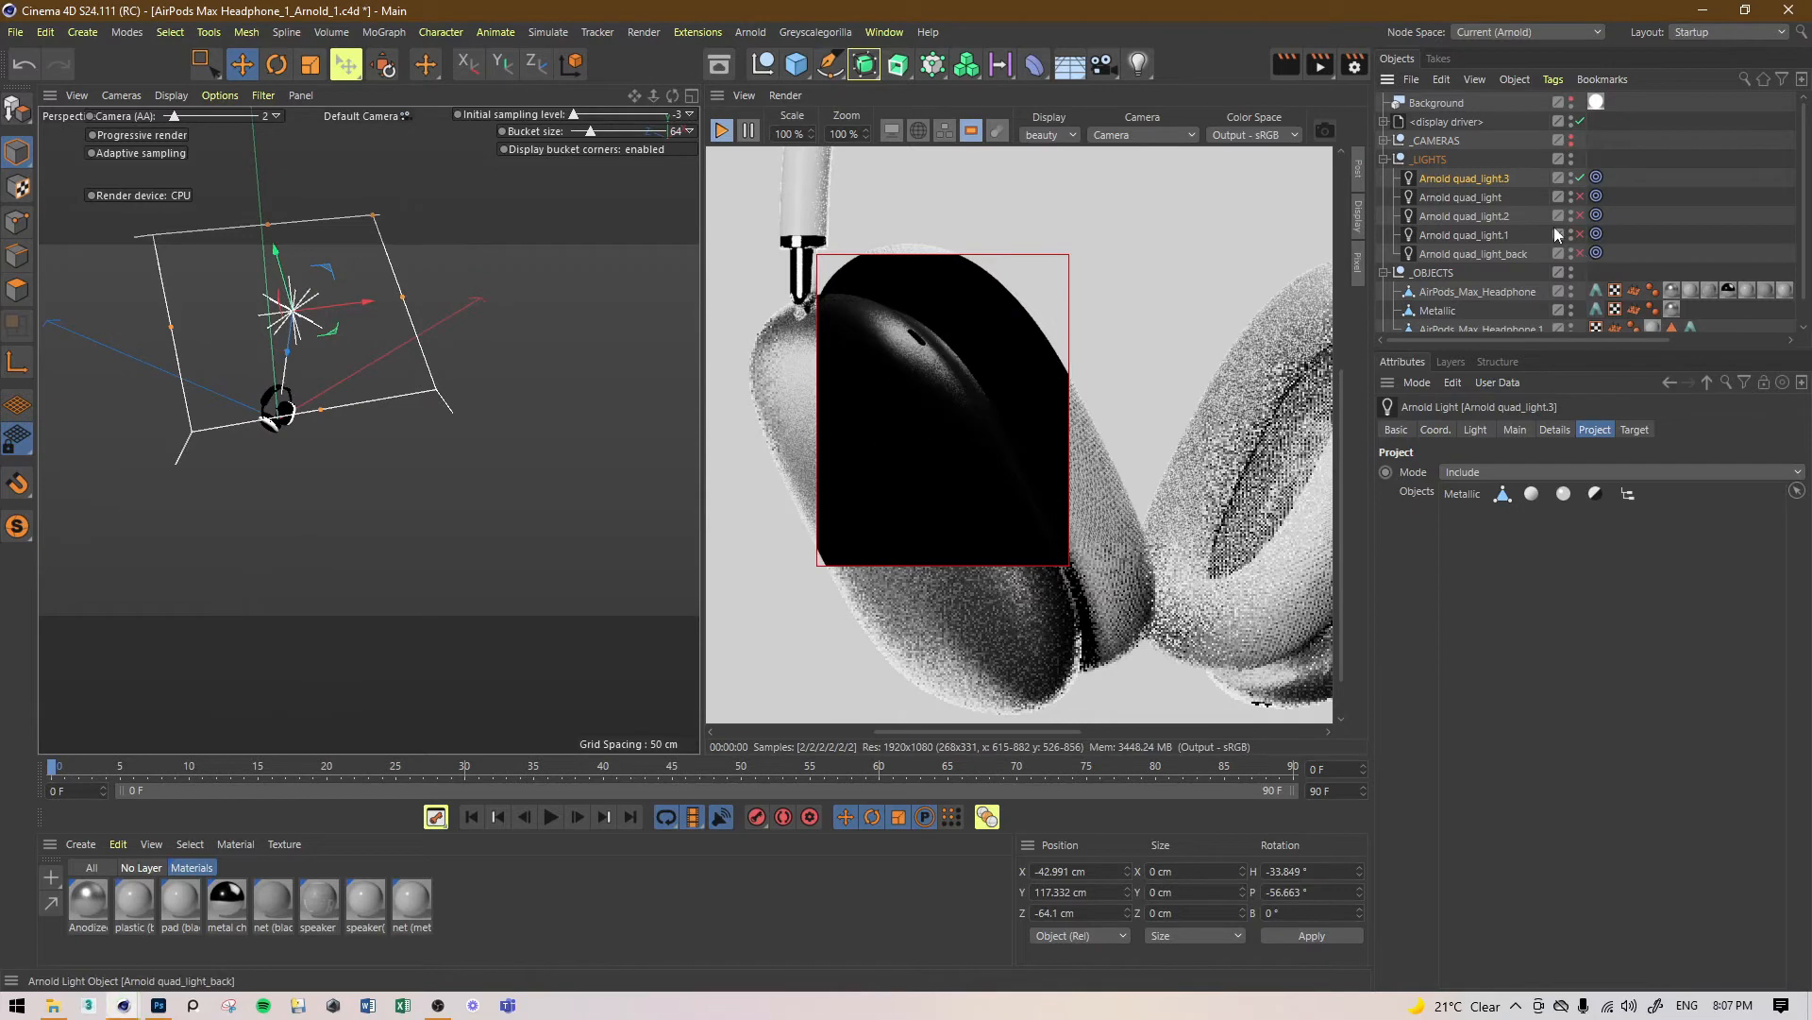
left_click(972, 132)
scroll(956, 349, "down", 3)
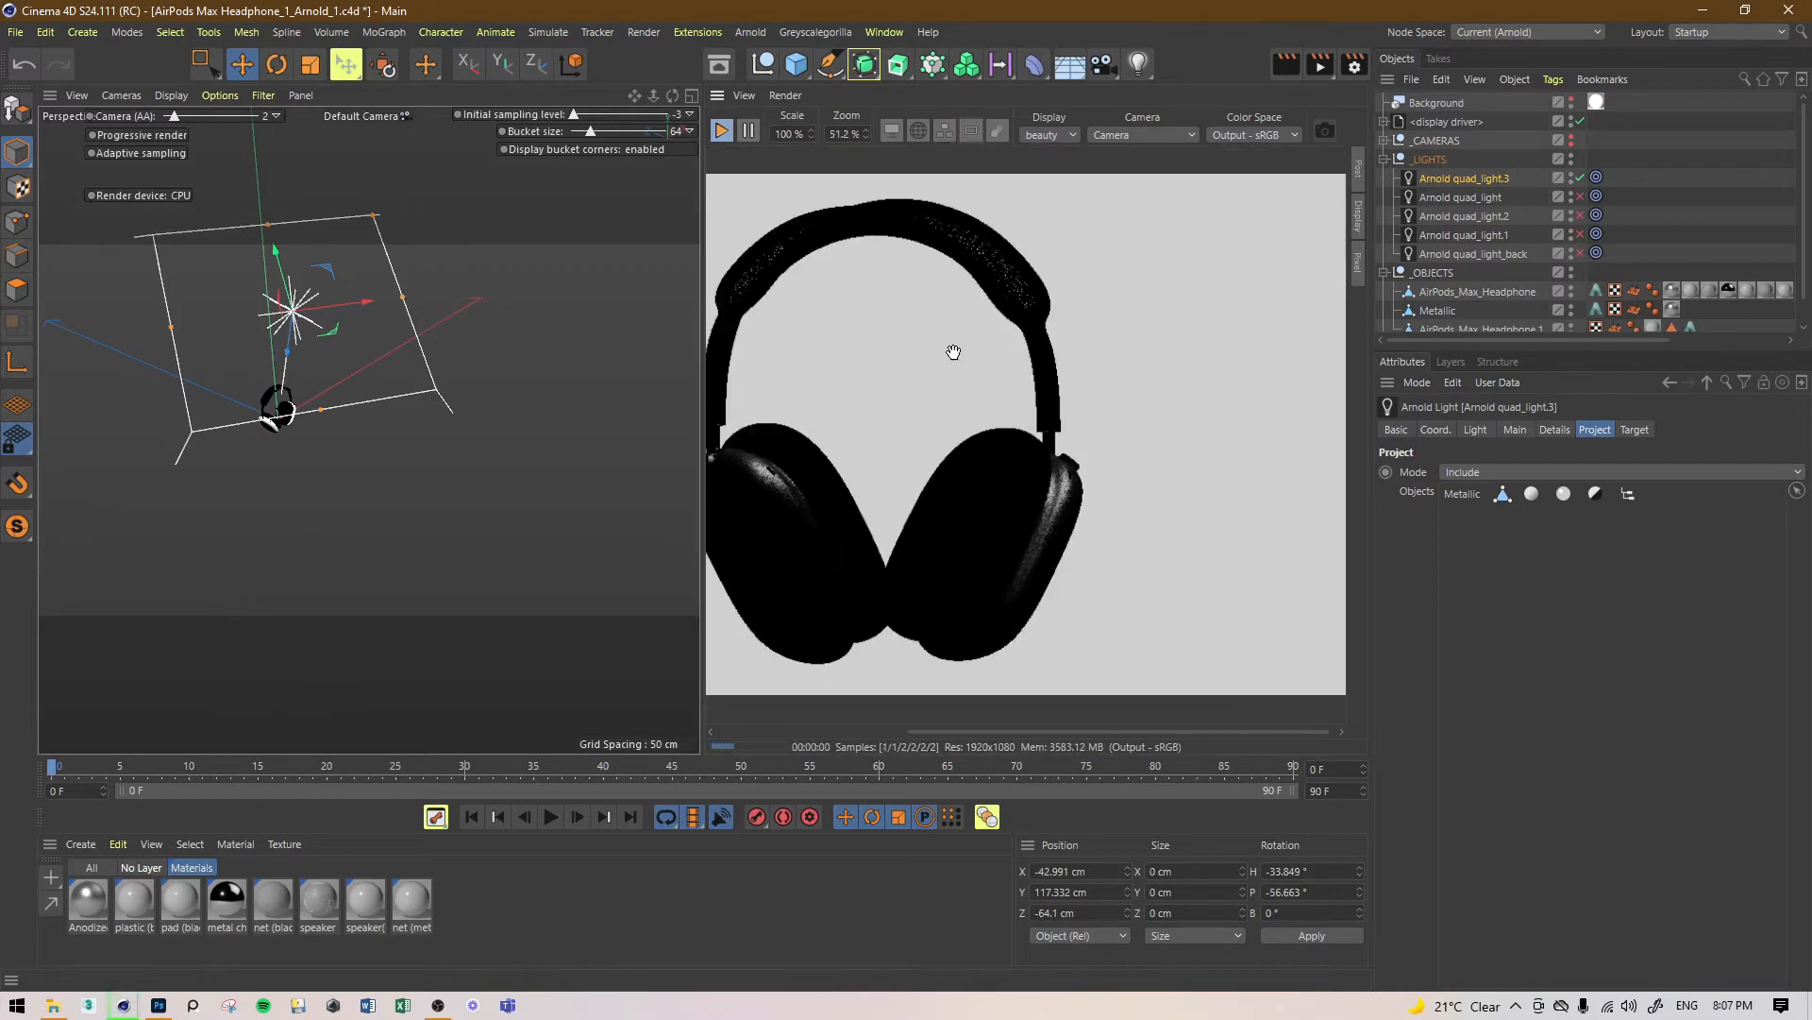
Step: Move Arnold quad_light.3 almost directly over the headphones, to about X -11.4, Y 154.6, Z -17 cm
left_click_drag(232, 381, 425, 385, "alt")
left_click_drag(321, 293, 210, 261)
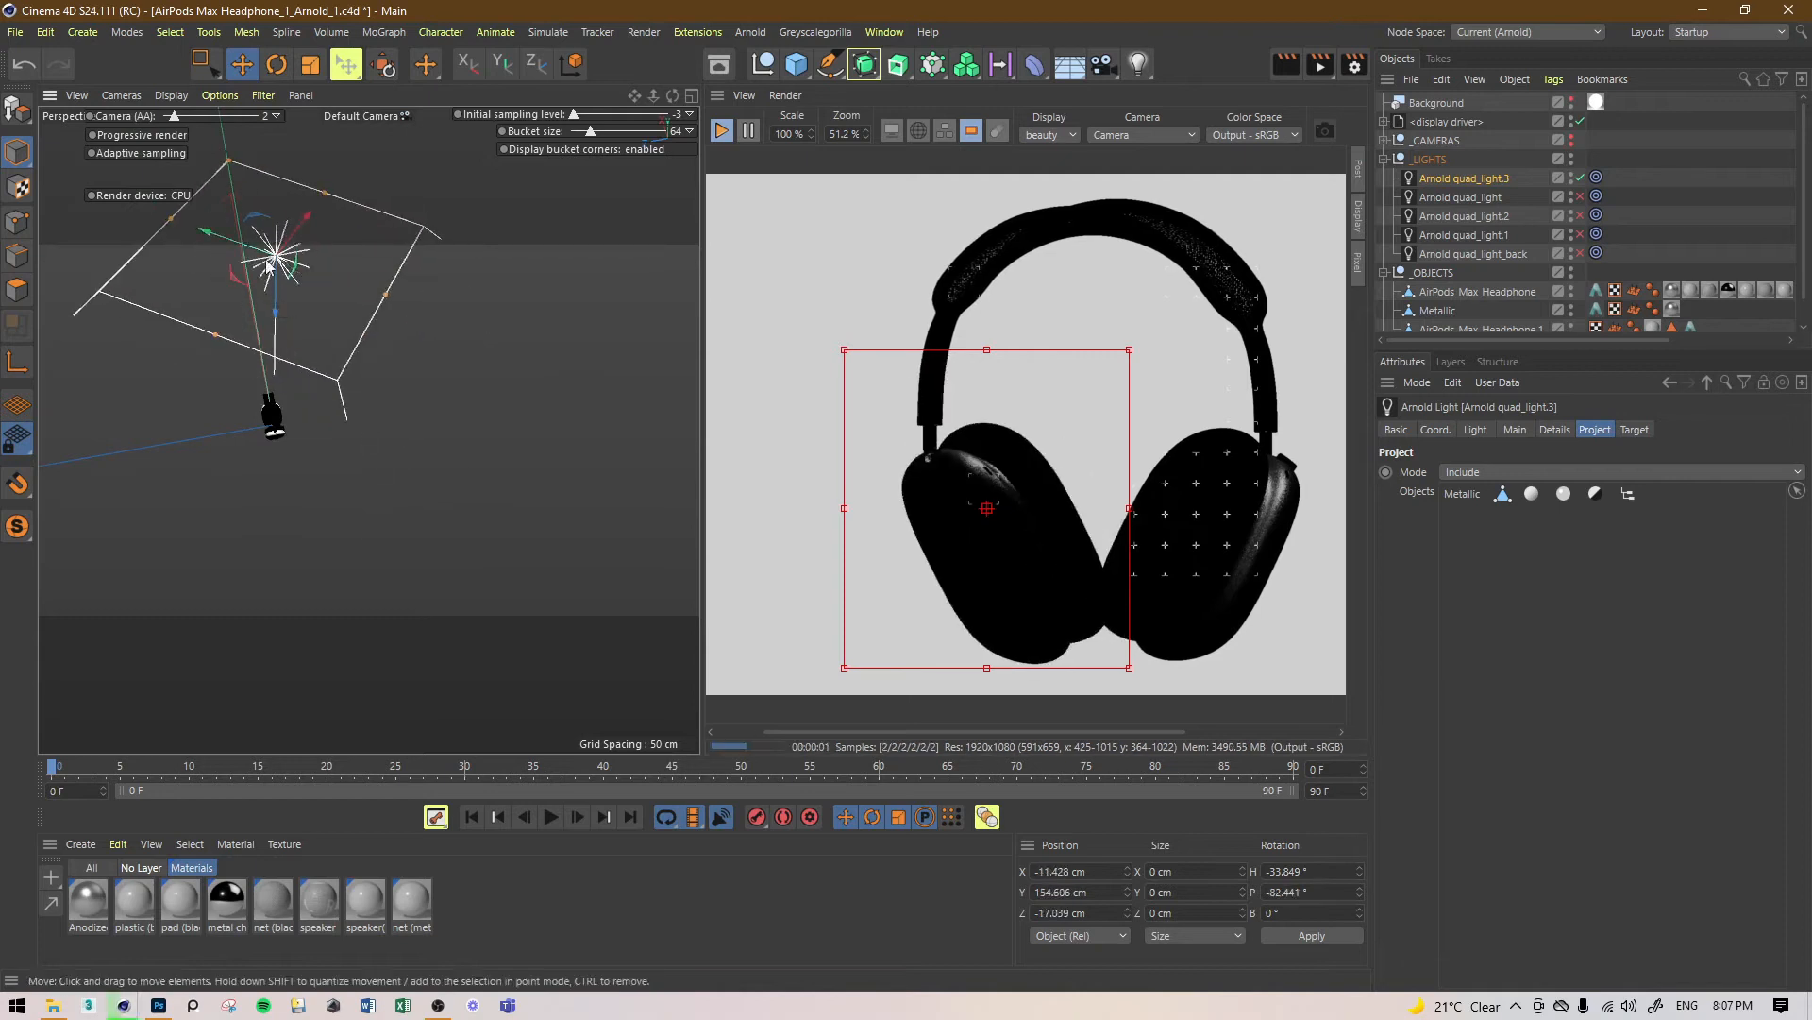
Step: Narrow Arnold quad_light.3 to about 35.8 cm wide and remove its Target tag
left_click_drag(323, 191, 282, 233)
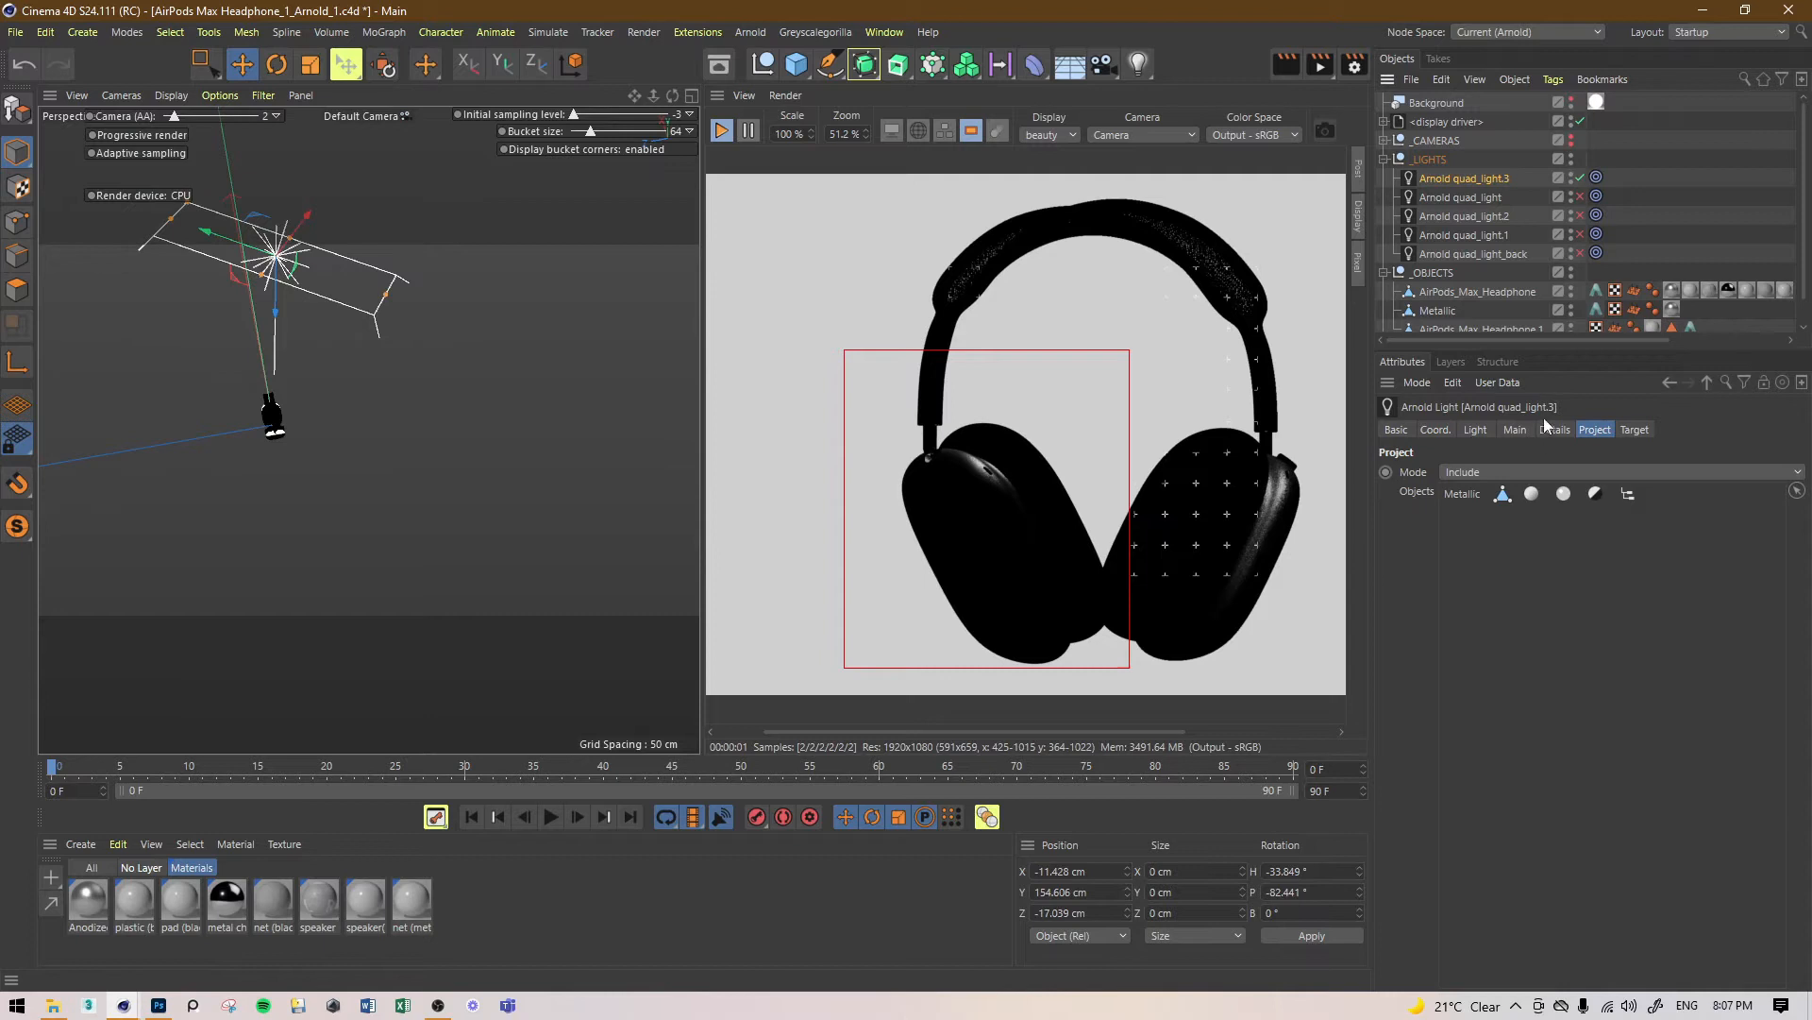
left_click(1597, 177)
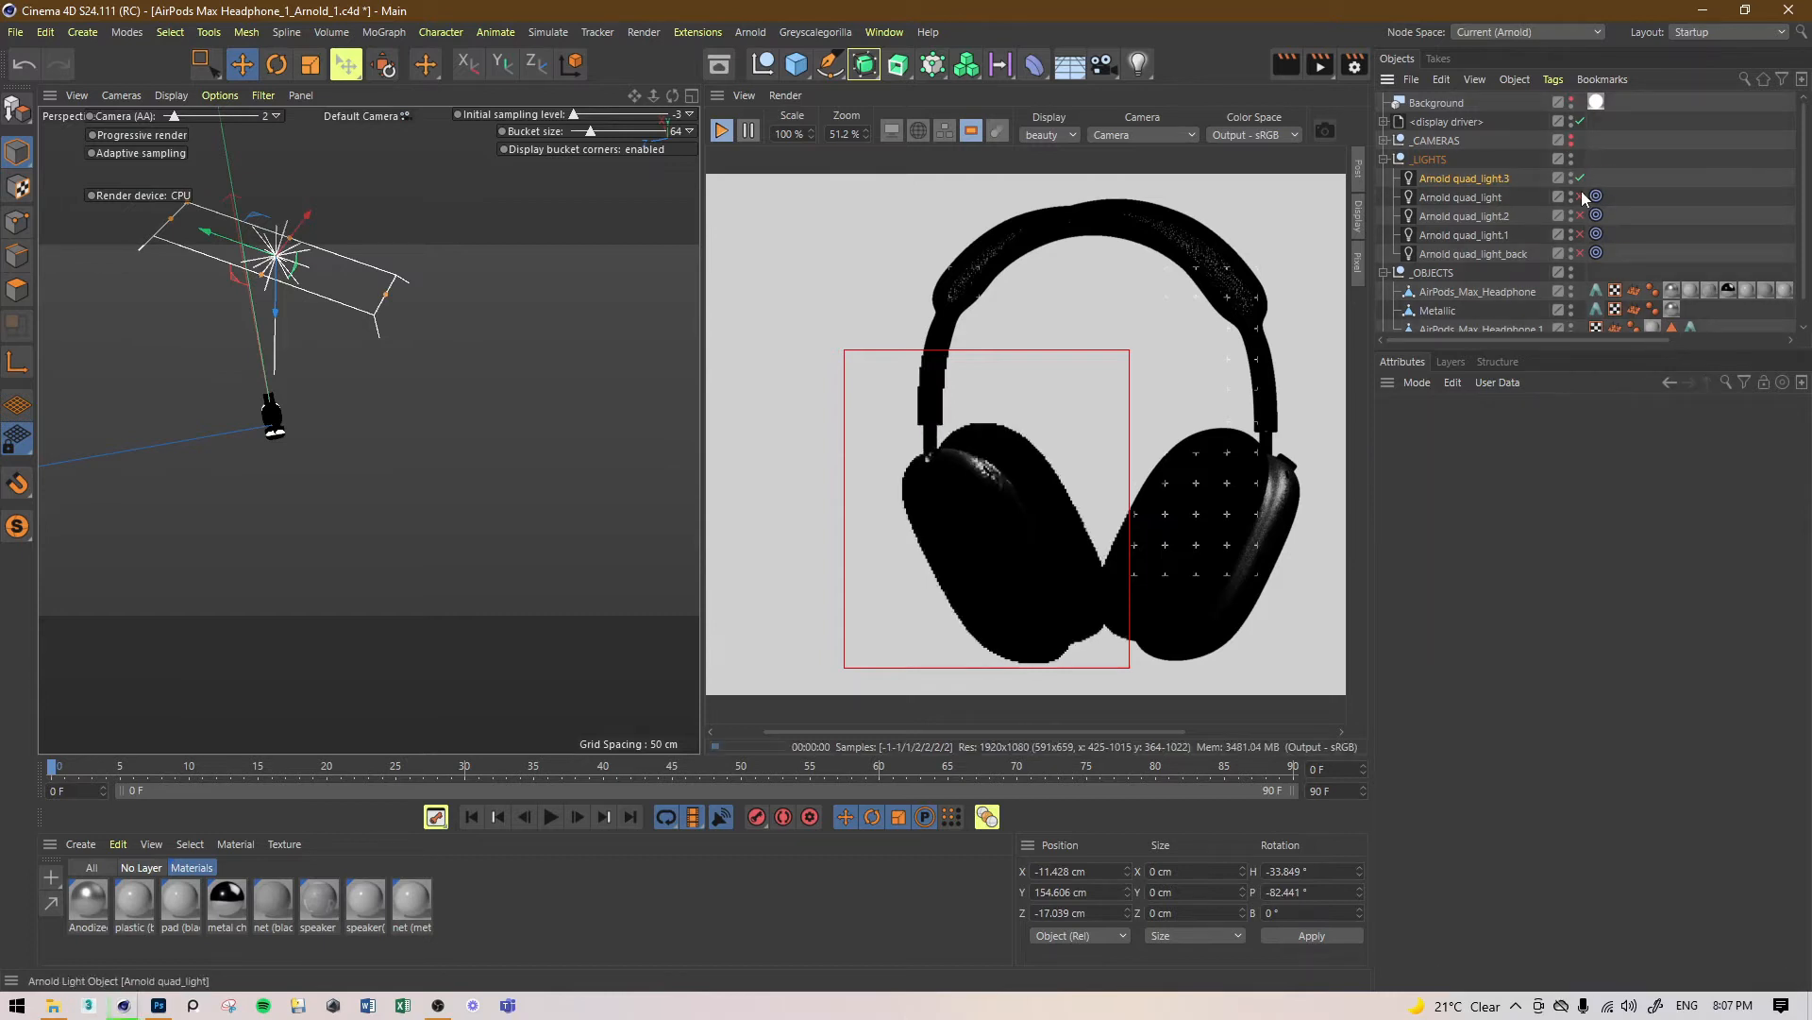
key("Delete")
Step: Move Arnold quad_light.3 to about X -66.8, Y 147, Z -49.2 cm and raise its intensity to about 9.56
left_click_drag(277, 251, 333, 337)
left_click_drag(354, 452, 393, 505)
left_click(1495, 180)
left_click(1522, 428)
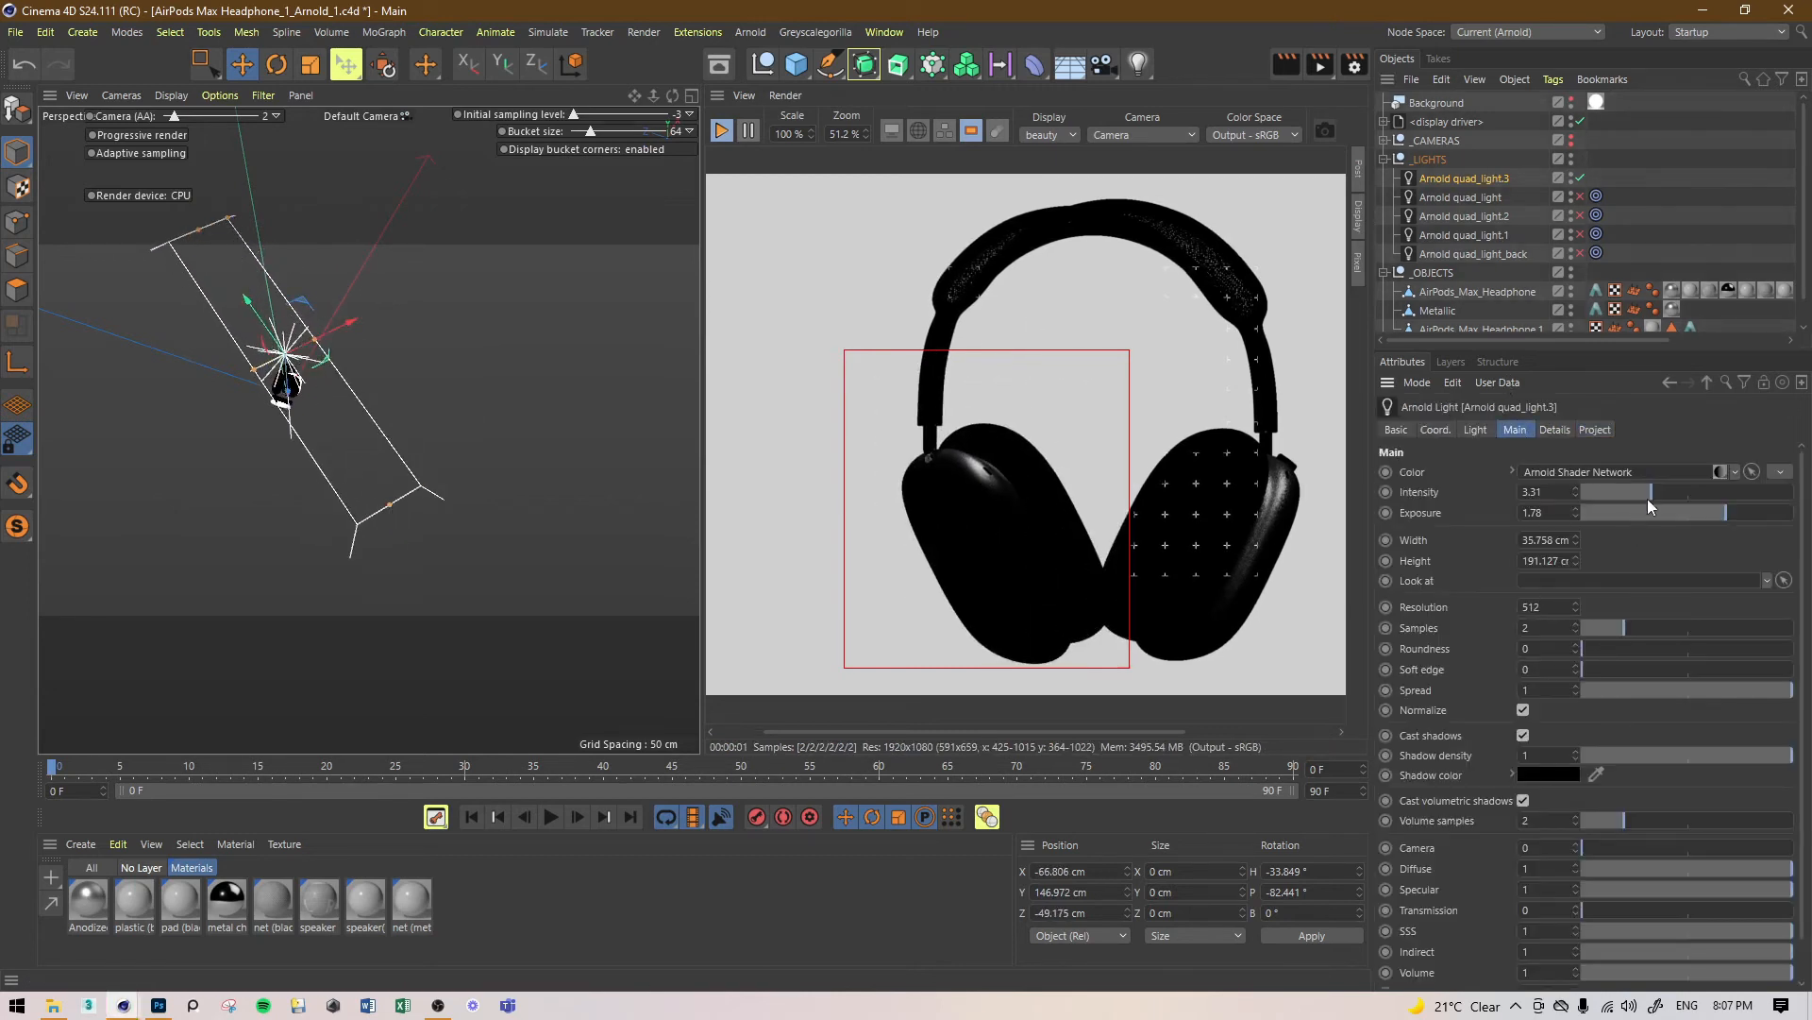
left_click_drag(1792, 494, 1786, 496)
Step: Switch on Arnold quad_light.2 and bring quad_light.3 down near the headphones, to about X 31.4, Y 64.6, Z -23.8 cm
left_click(1581, 196)
left_click(1581, 197)
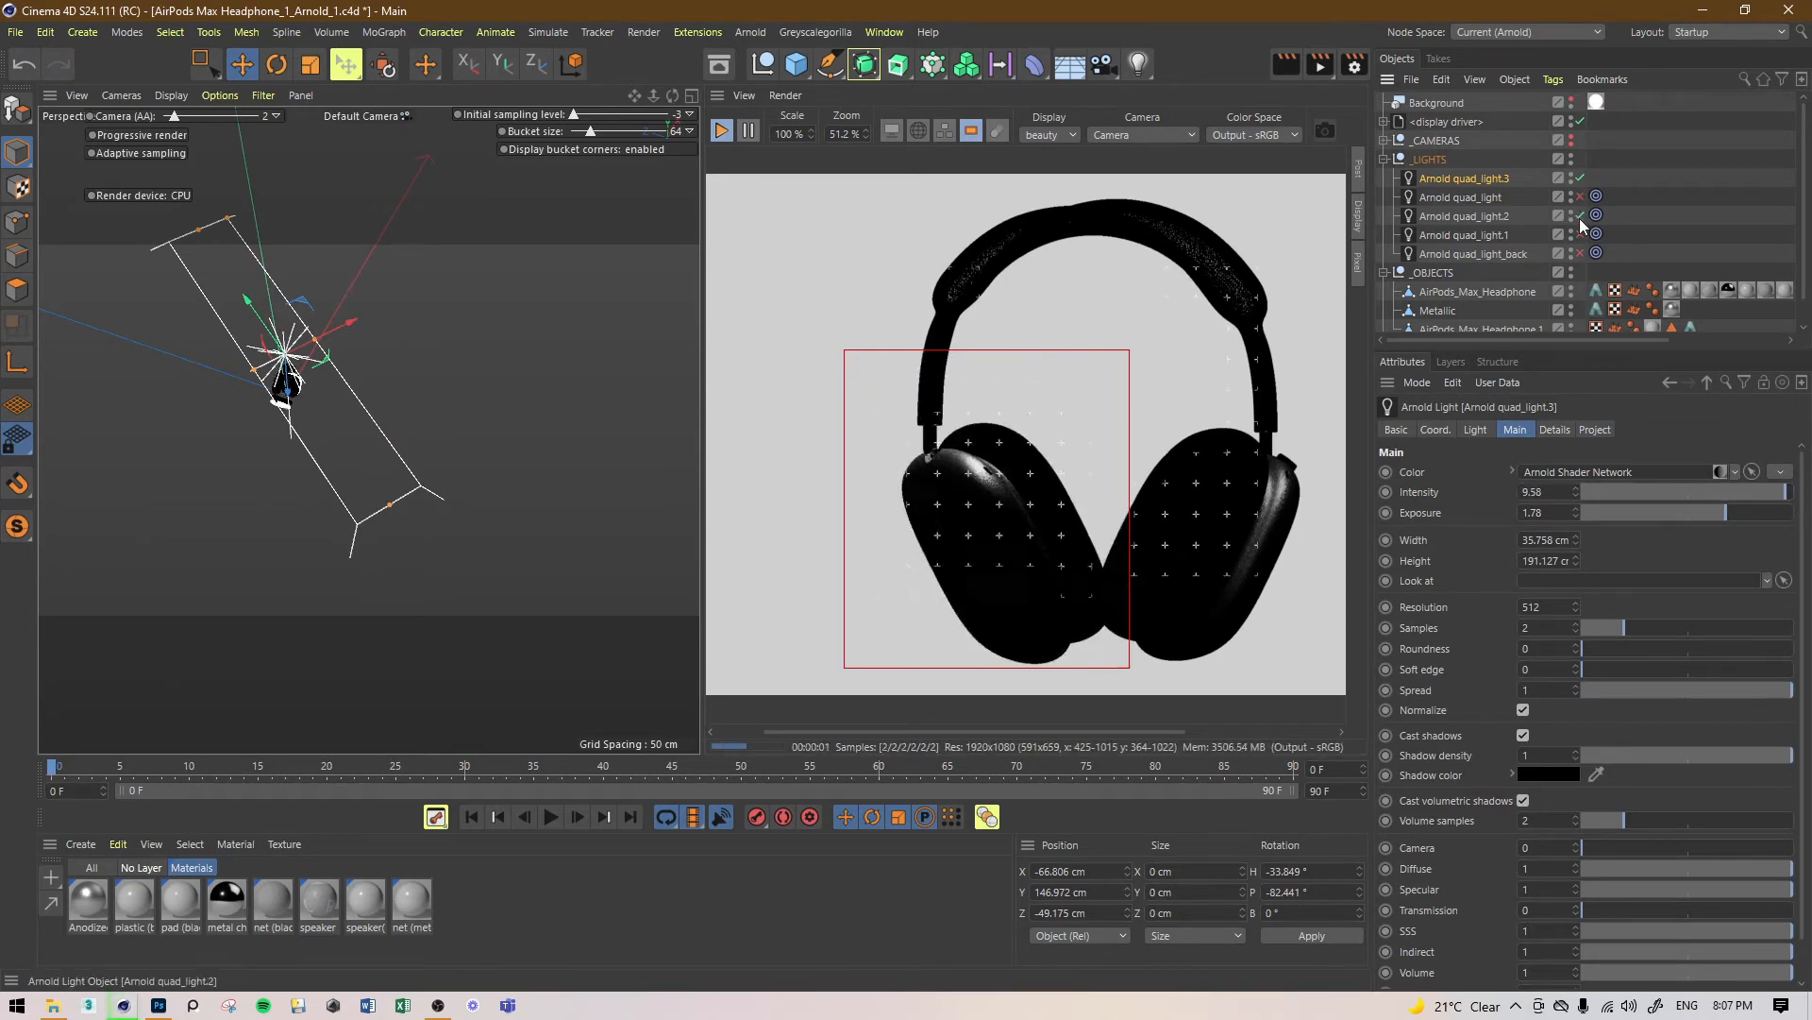
left_click(1580, 217)
mouse_move(351, 316)
left_mouse_down("alt")
mouse_move(293, 401)
mouse_move(273, 395)
mouse_move(319, 376)
mouse_move(313, 349)
mouse_move(186, 388)
mouse_move(363, 298)
left_mouse_up("alt")
key("r")
mouse_move(190, 326)
left_mouse_down()
mouse_move(404, 422)
mouse_move(371, 436)
mouse_move(559, 275)
mouse_move(437, 319)
mouse_move(198, 293)
left_mouse_up()
left_click_drag(375, 360, 357, 495, "alt")
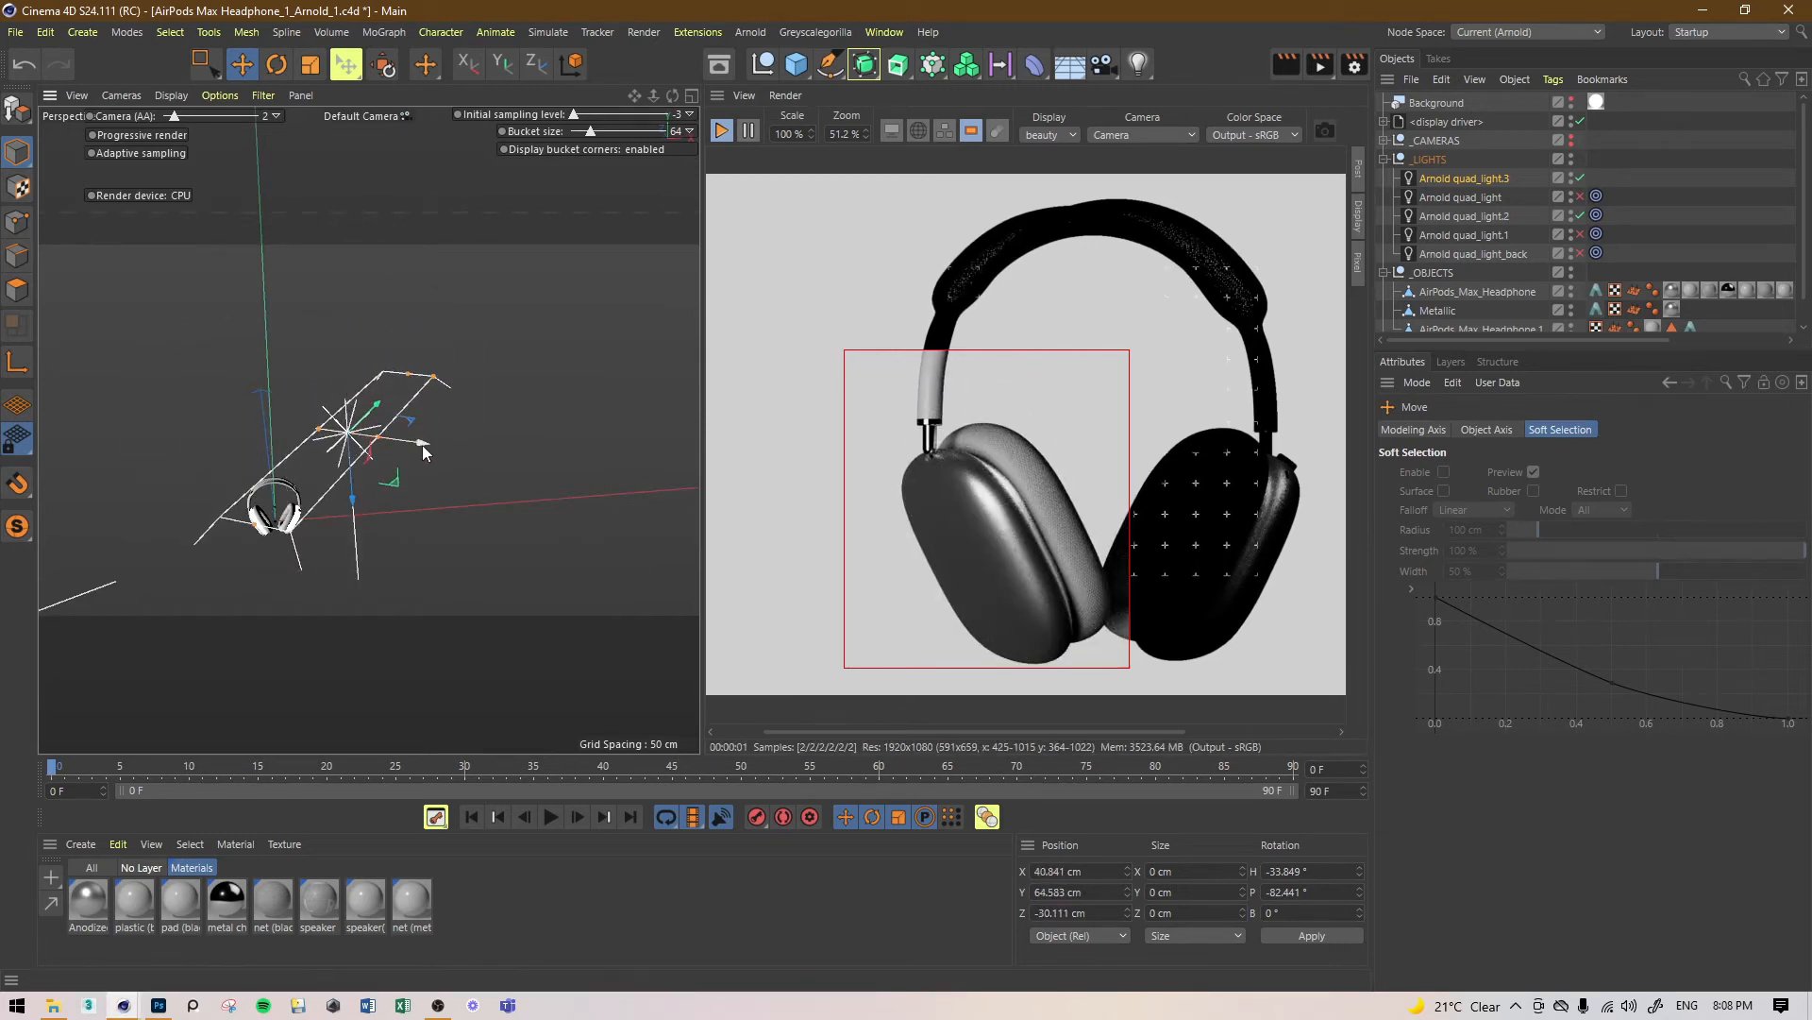
left_click_drag(422, 445, 405, 449)
Step: Clear the object list of Arnold quad_light.3 and set its project mode to Exclude
left_click(1496, 180)
left_click(1558, 431)
left_click(1594, 431)
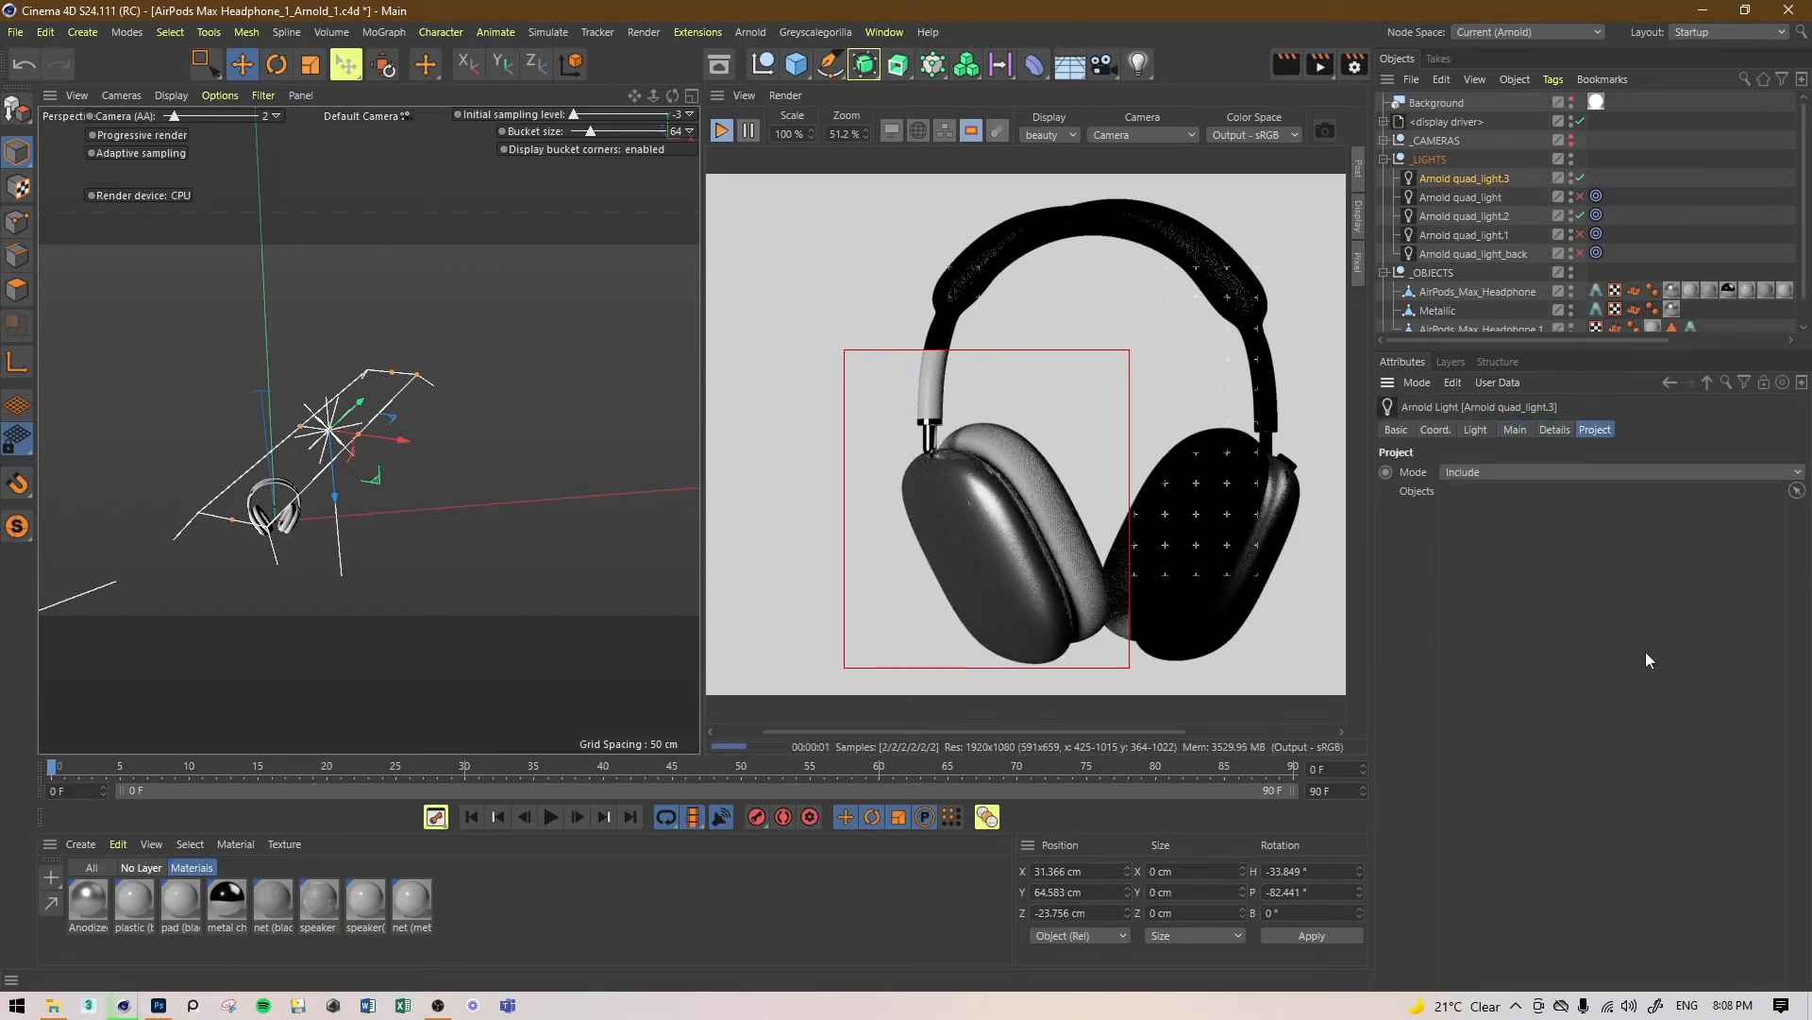
left_click(1571, 469)
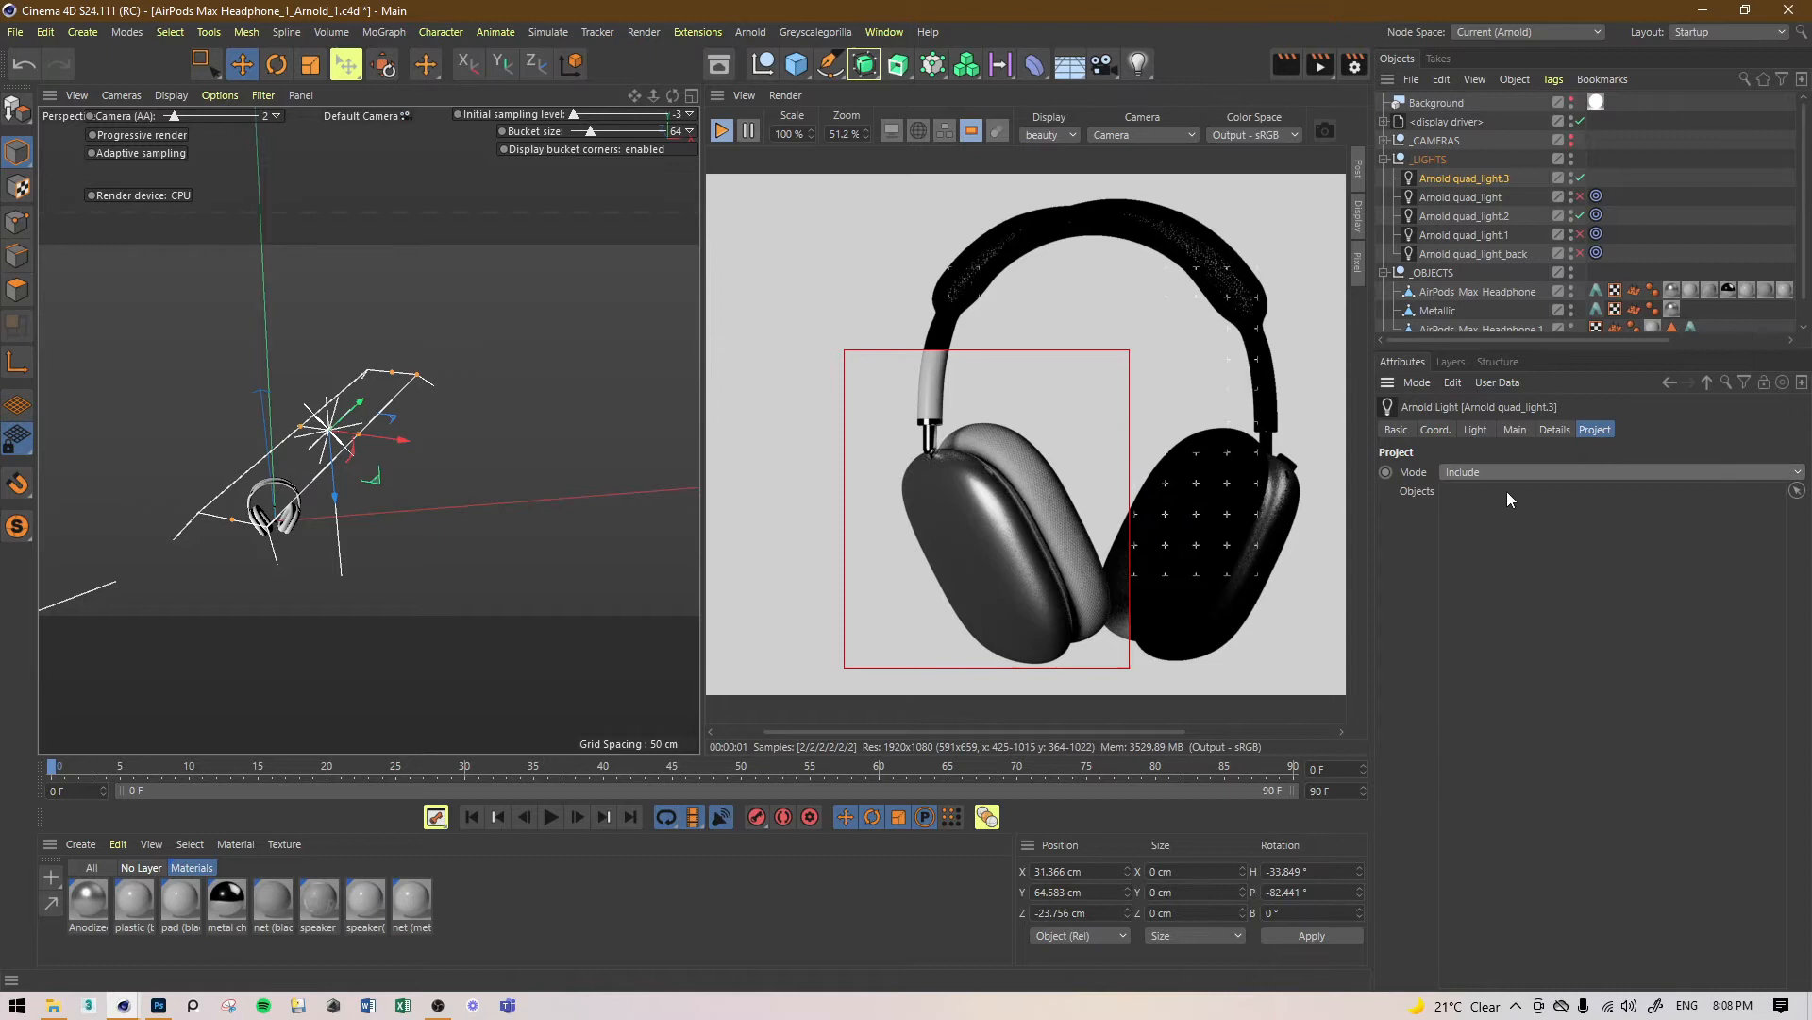
left_click(1465, 509)
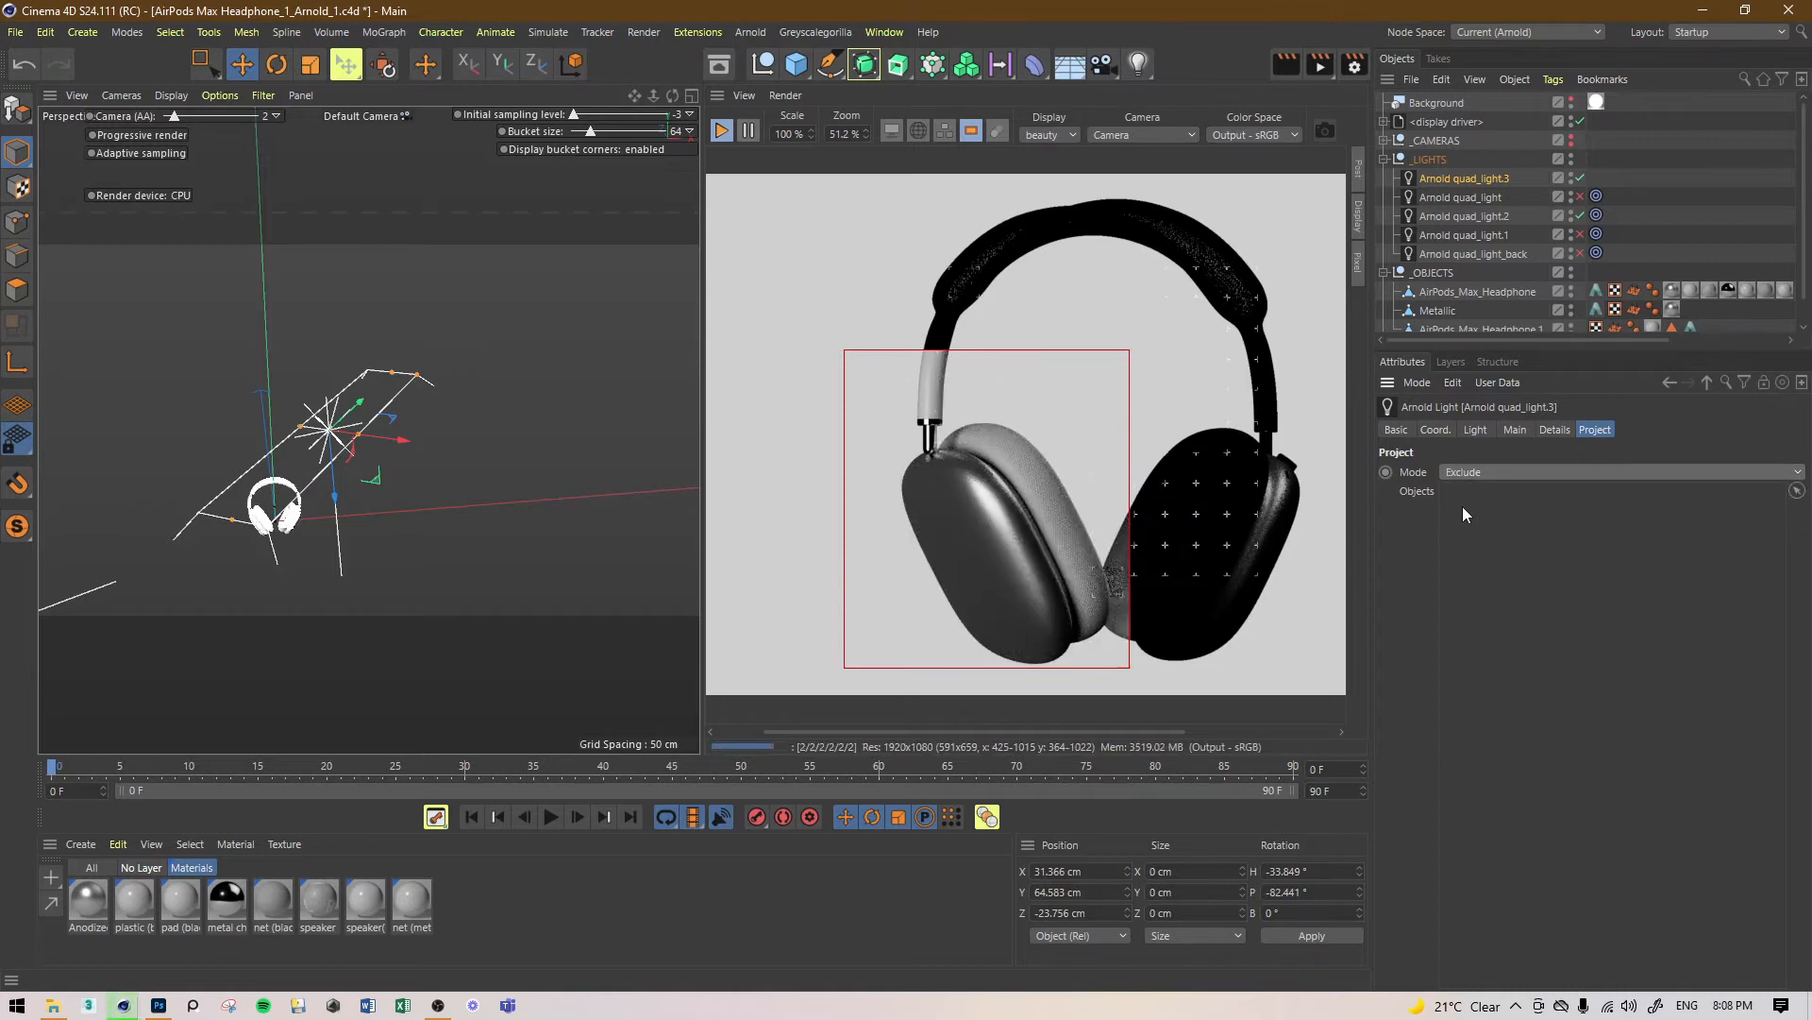
Step: Rotate Arnold quad_light.3 to about H 41.4°, P -62.5°, B 73.4° and save the project
left_click_drag(325, 424, 383, 430, "alt")
key("r")
left_click_drag(398, 466, 262, 412, "alt")
key("ctrl+s")
Step: Switch all the Arnold quad lights back on and enlarge the render region to cover the whole headphones
left_click_drag(388, 432, 477, 523, "alt")
left_click_drag(1582, 196, 1581, 247)
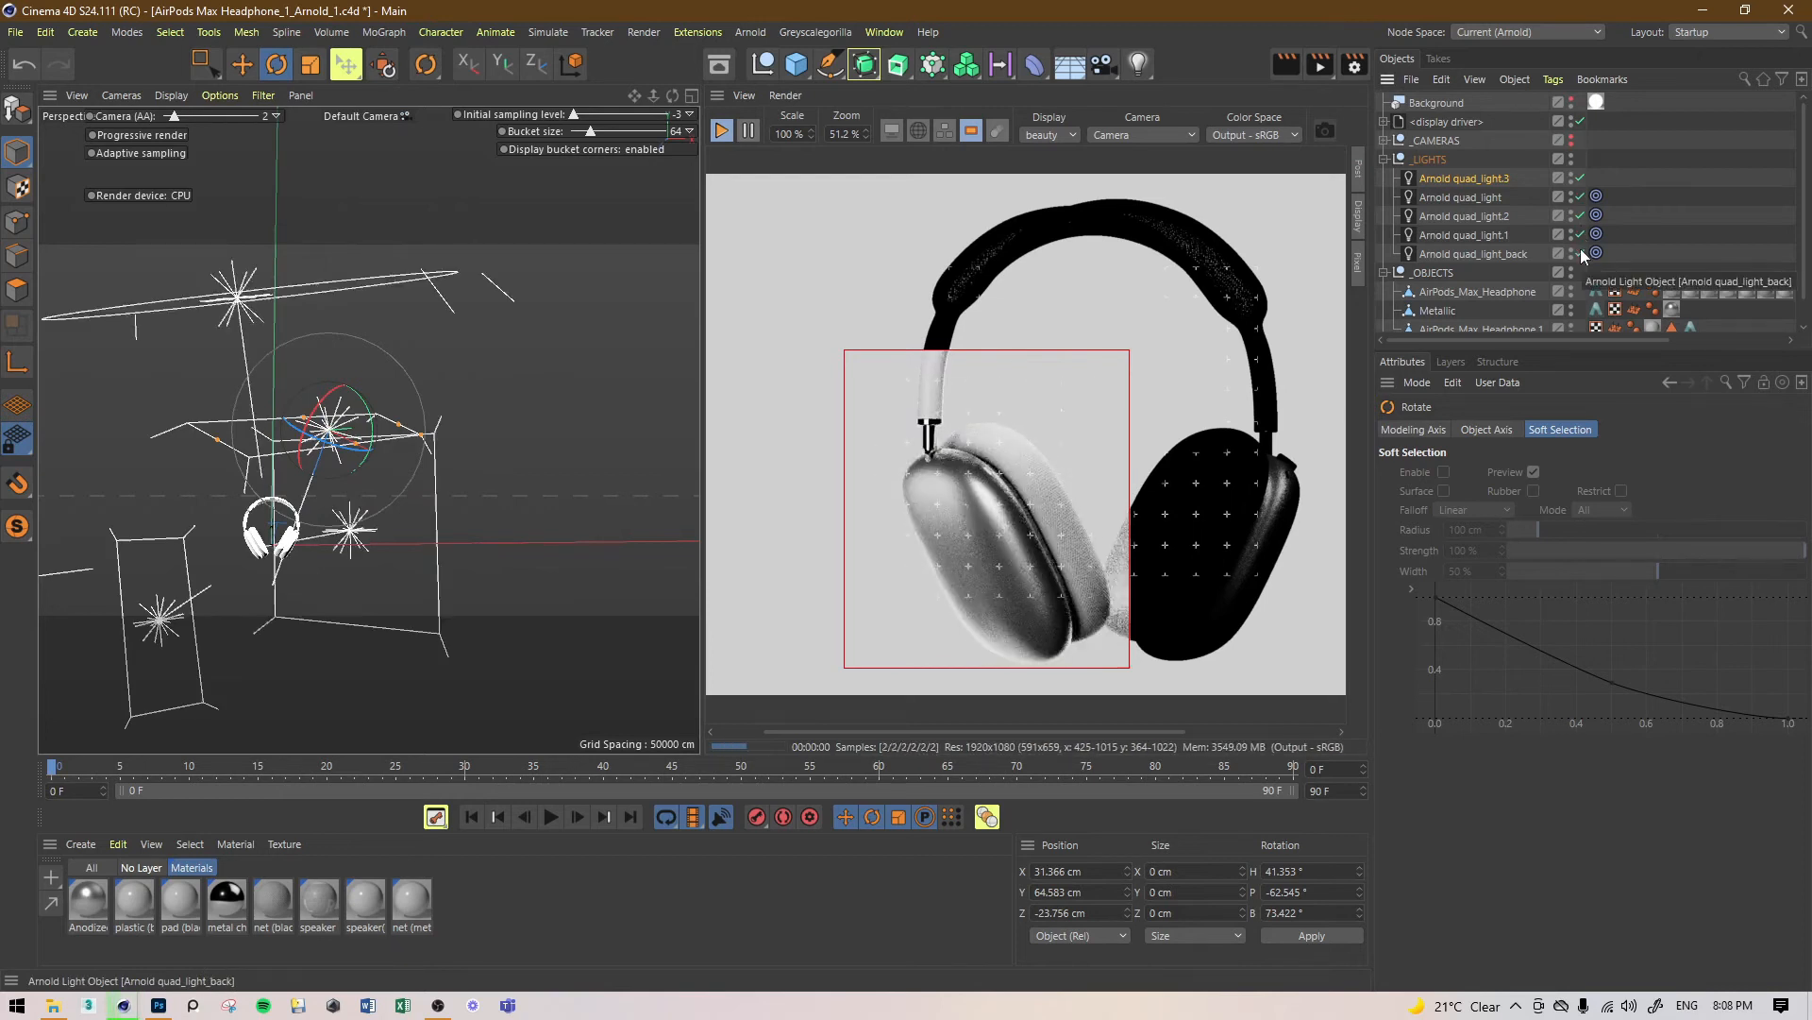
left_click_drag(1321, 188, 870, 655)
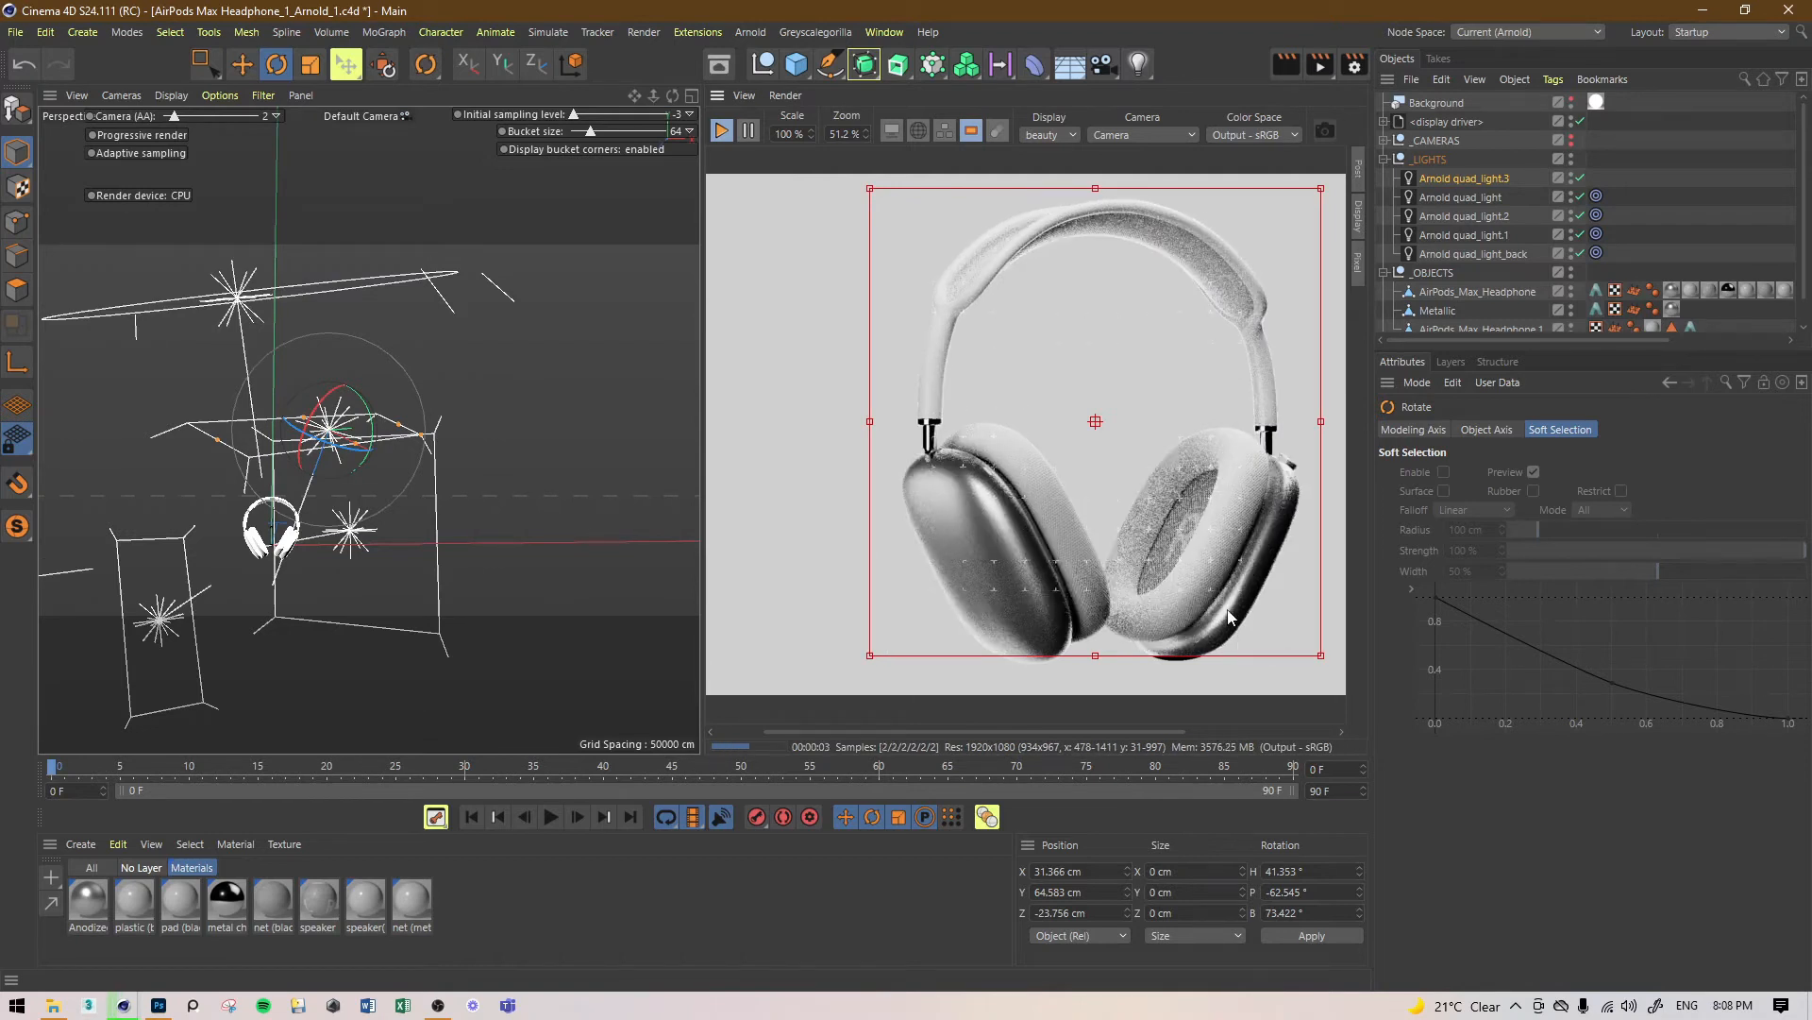
Step: Duplicate Arnold quad_light_back and rename the copy Arnold quad_light_back_2
left_click(1488, 257)
left_click_drag(1488, 257, 1590, 258, "ctrl")
double_click(1520, 256)
type("B")
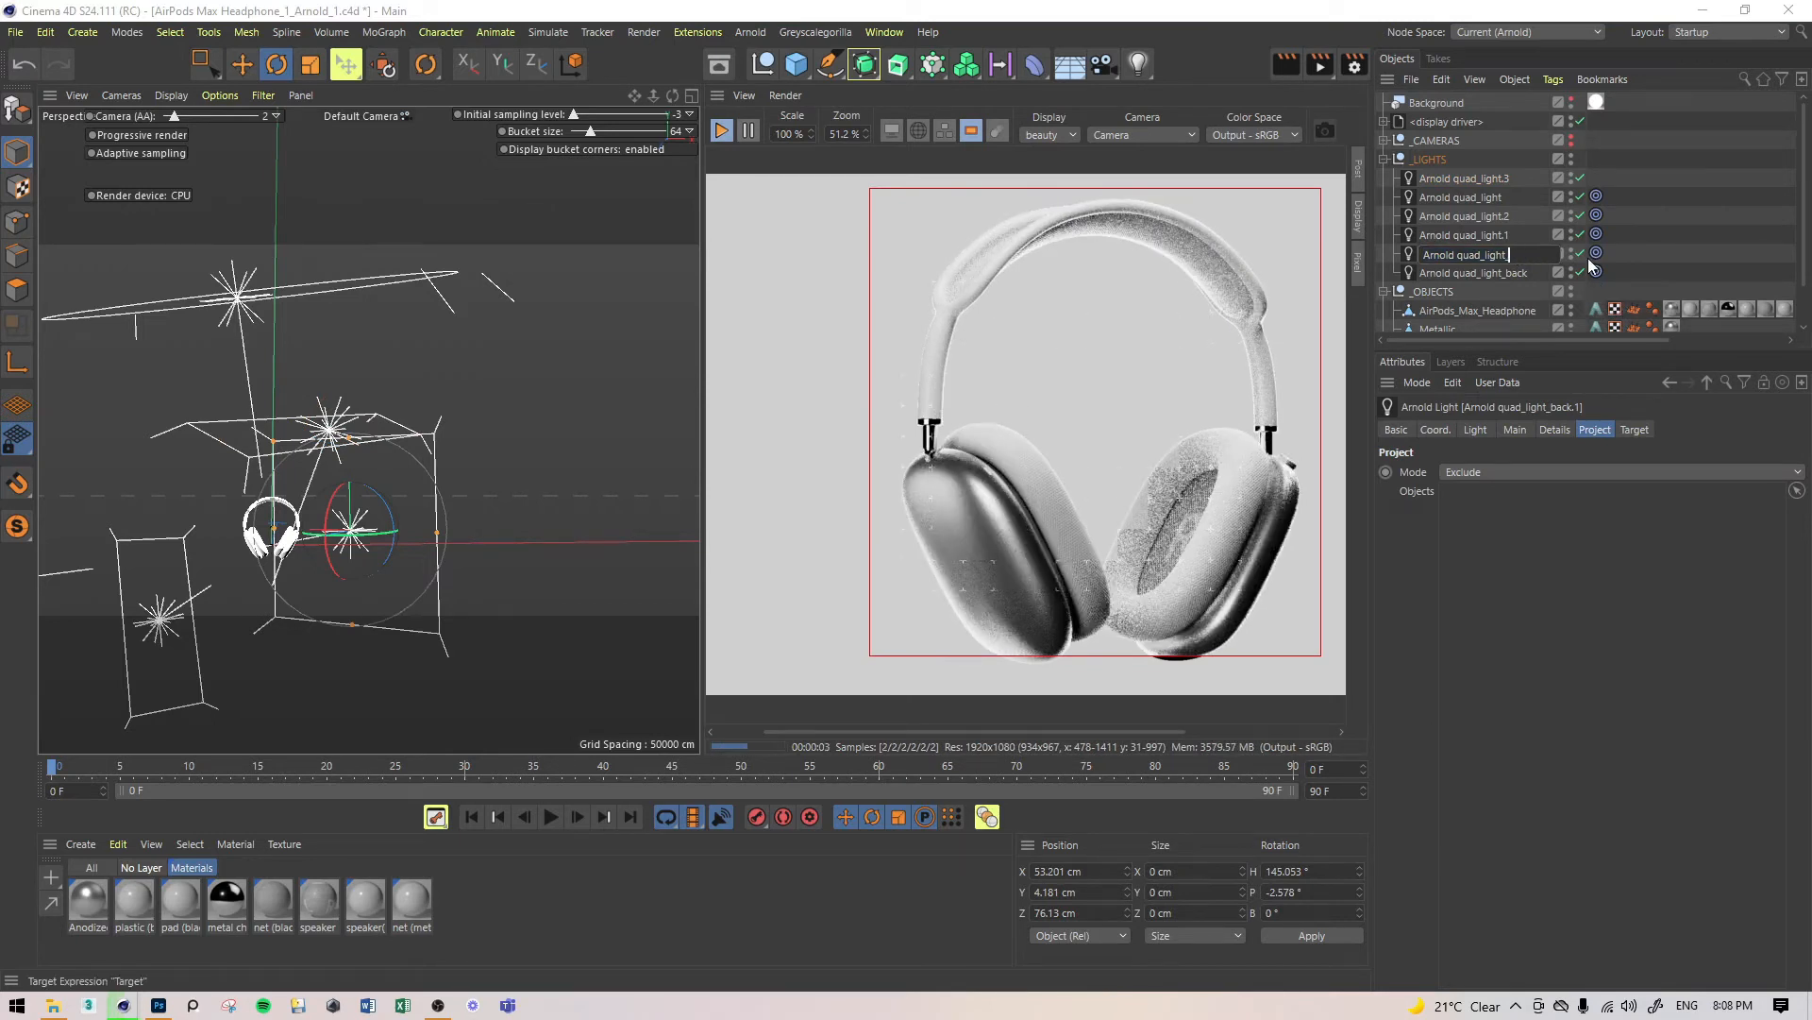
type("ack_2")
key("Return")
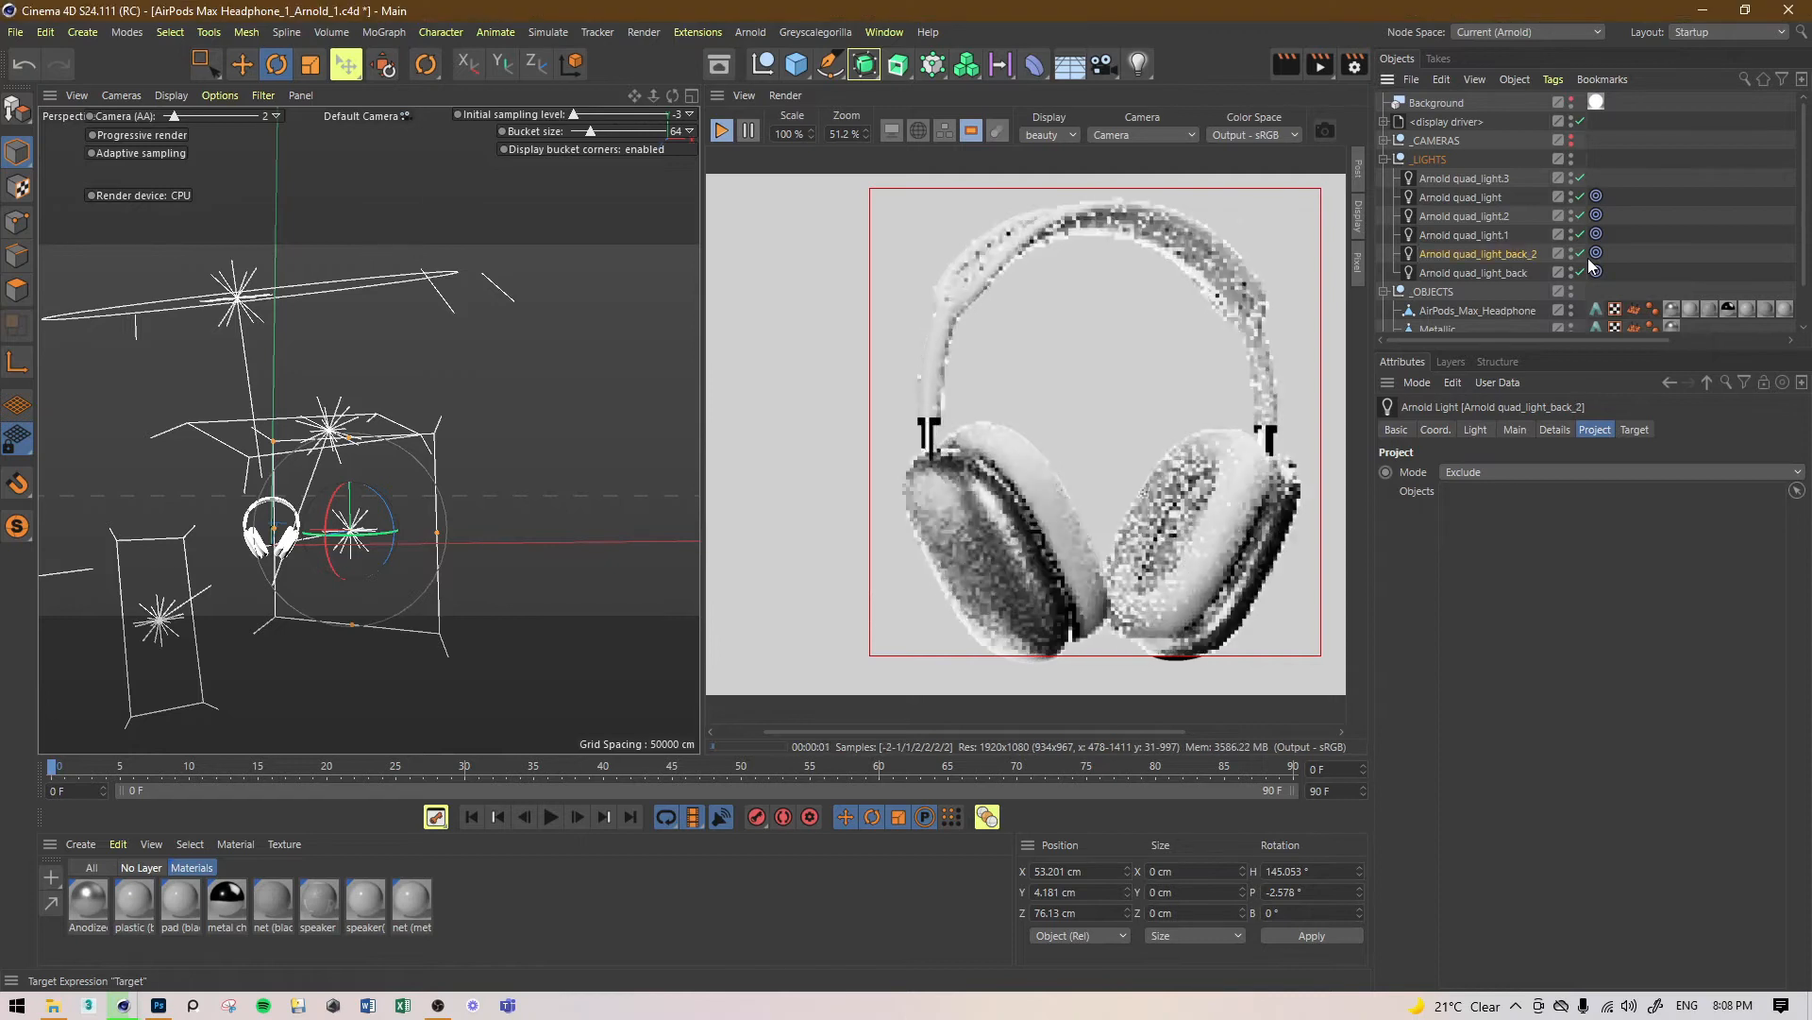
Step: Limit the render region to the far ear cup and switch off every quad light except Arnold quad_light_back_2
left_click_drag(910, 413, 1106, 674)
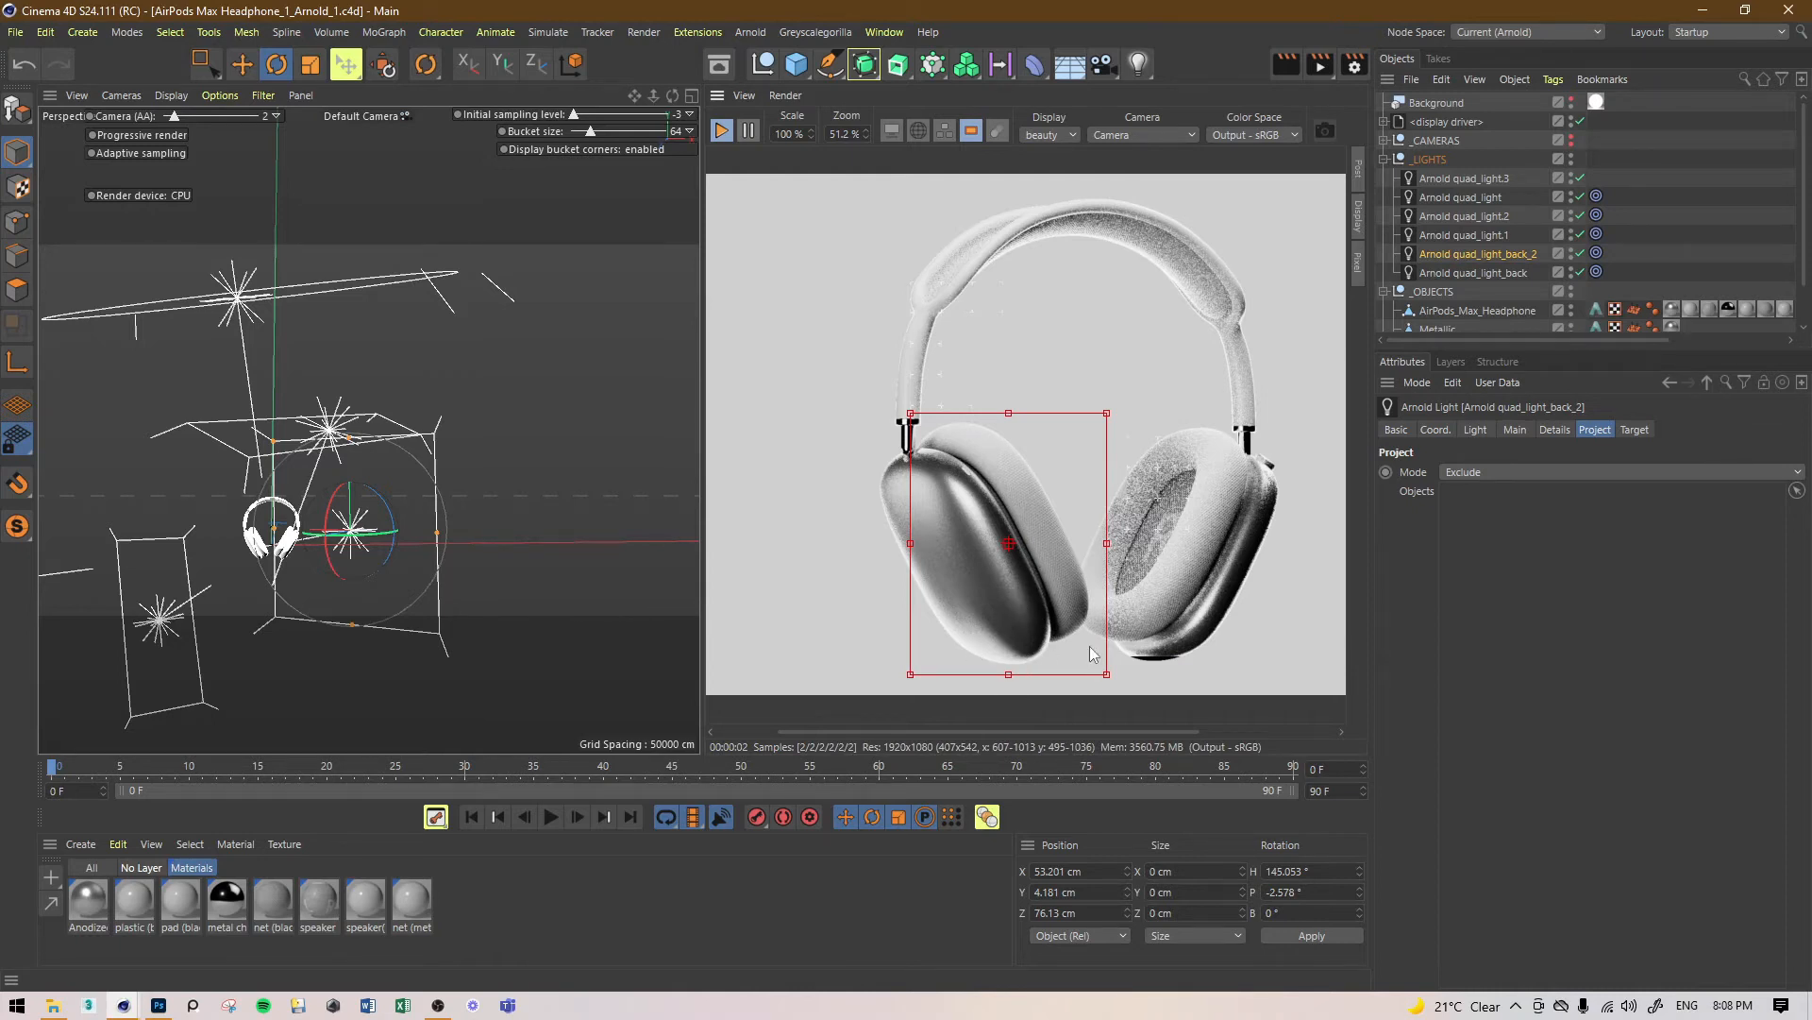
middle_click_drag(1159, 517, 1034, 517)
left_click_drag(1192, 431, 1003, 686)
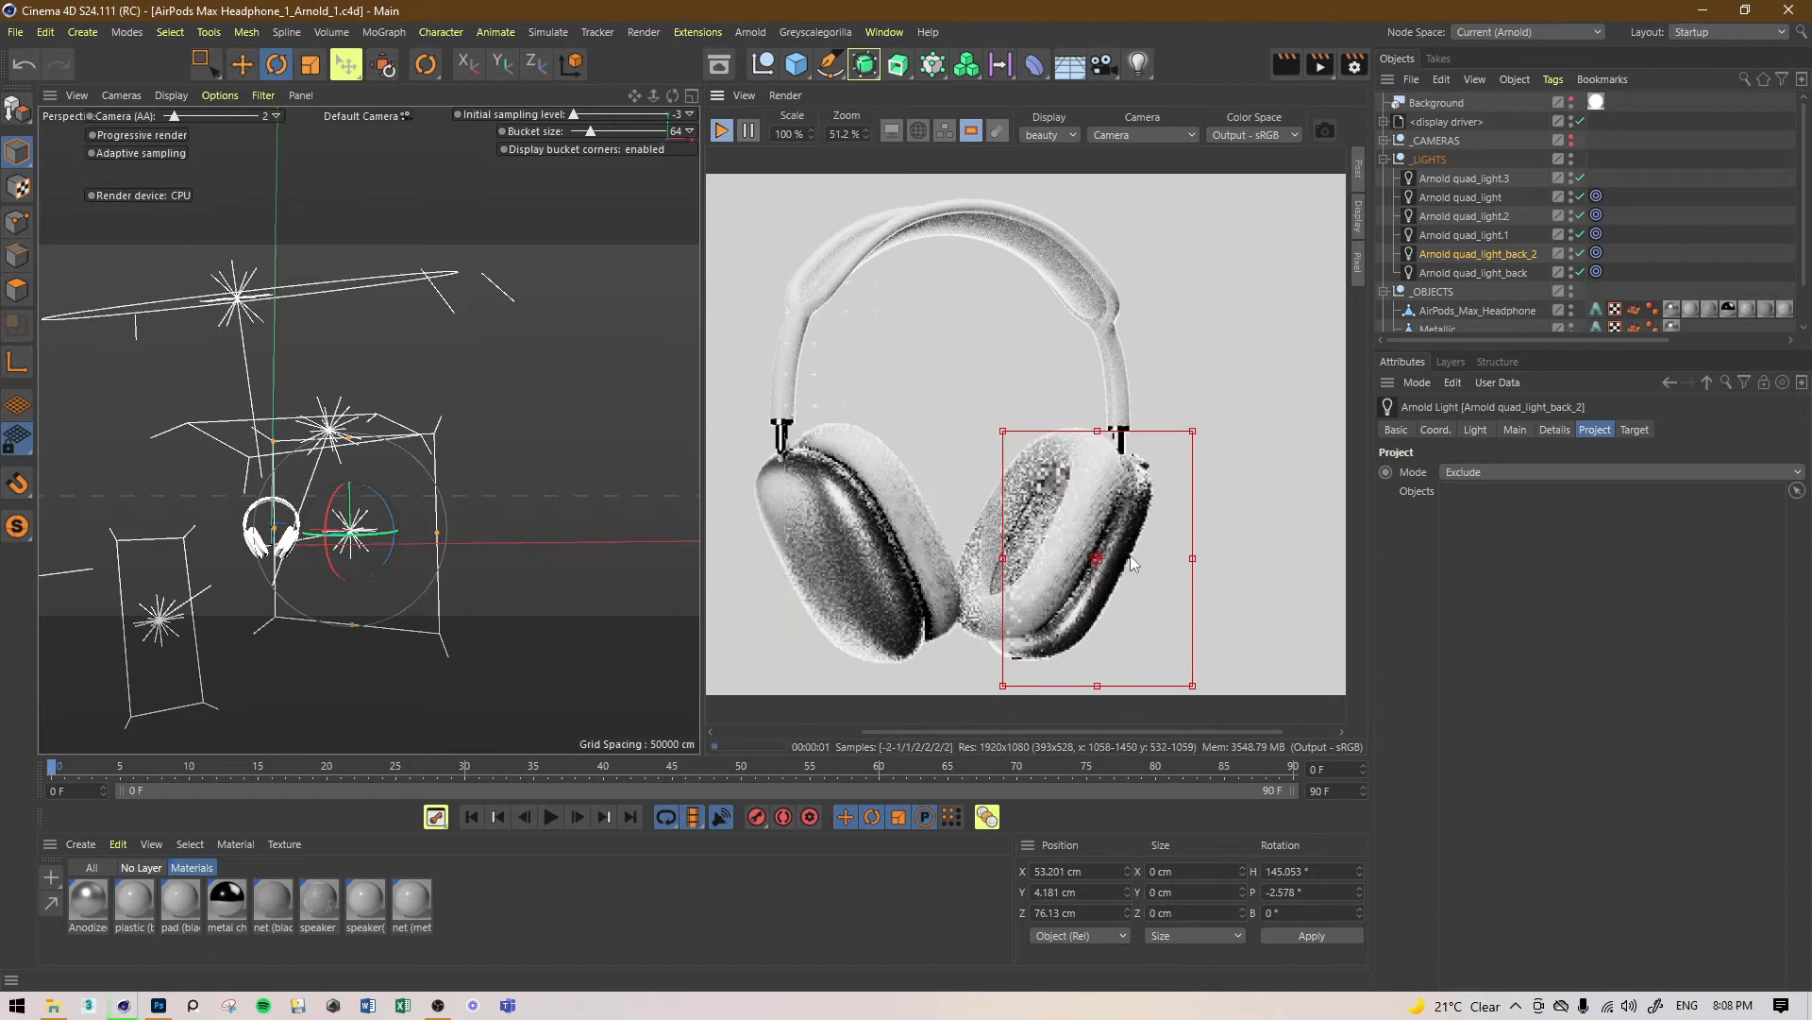
left_click_drag(370, 513, 469, 525, "alt")
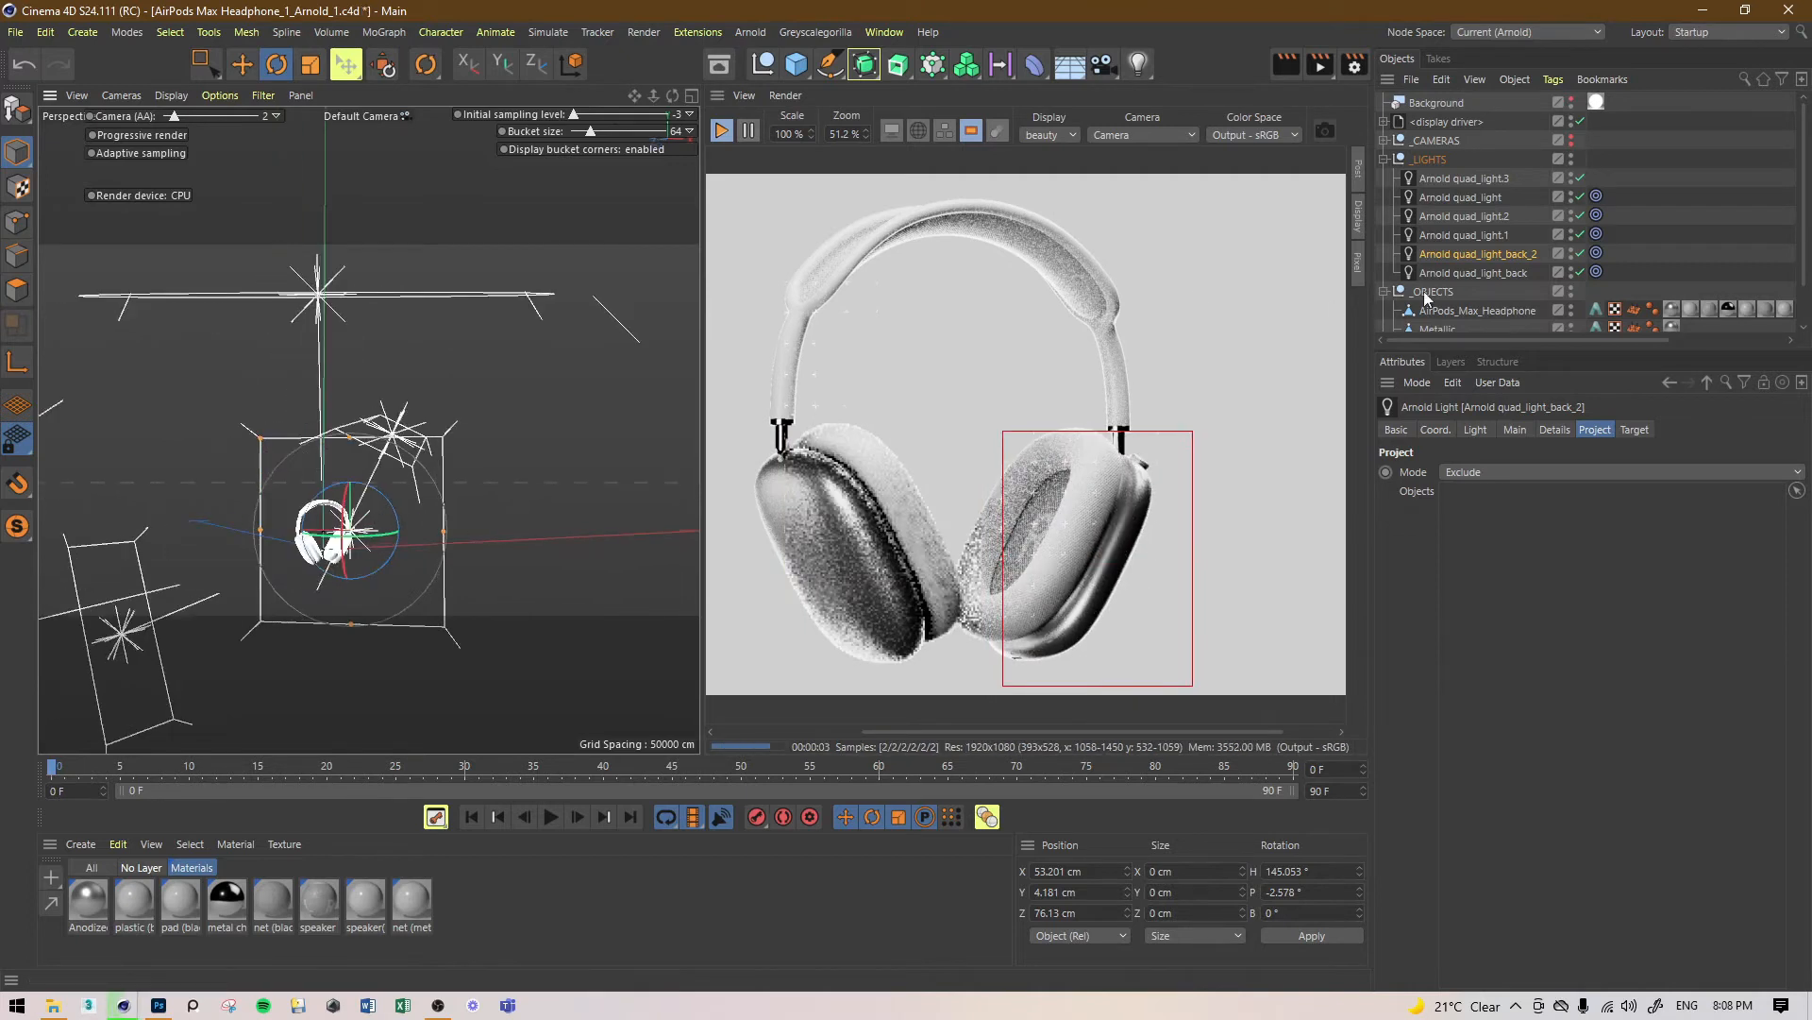
left_click(1580, 179)
left_click(1580, 272)
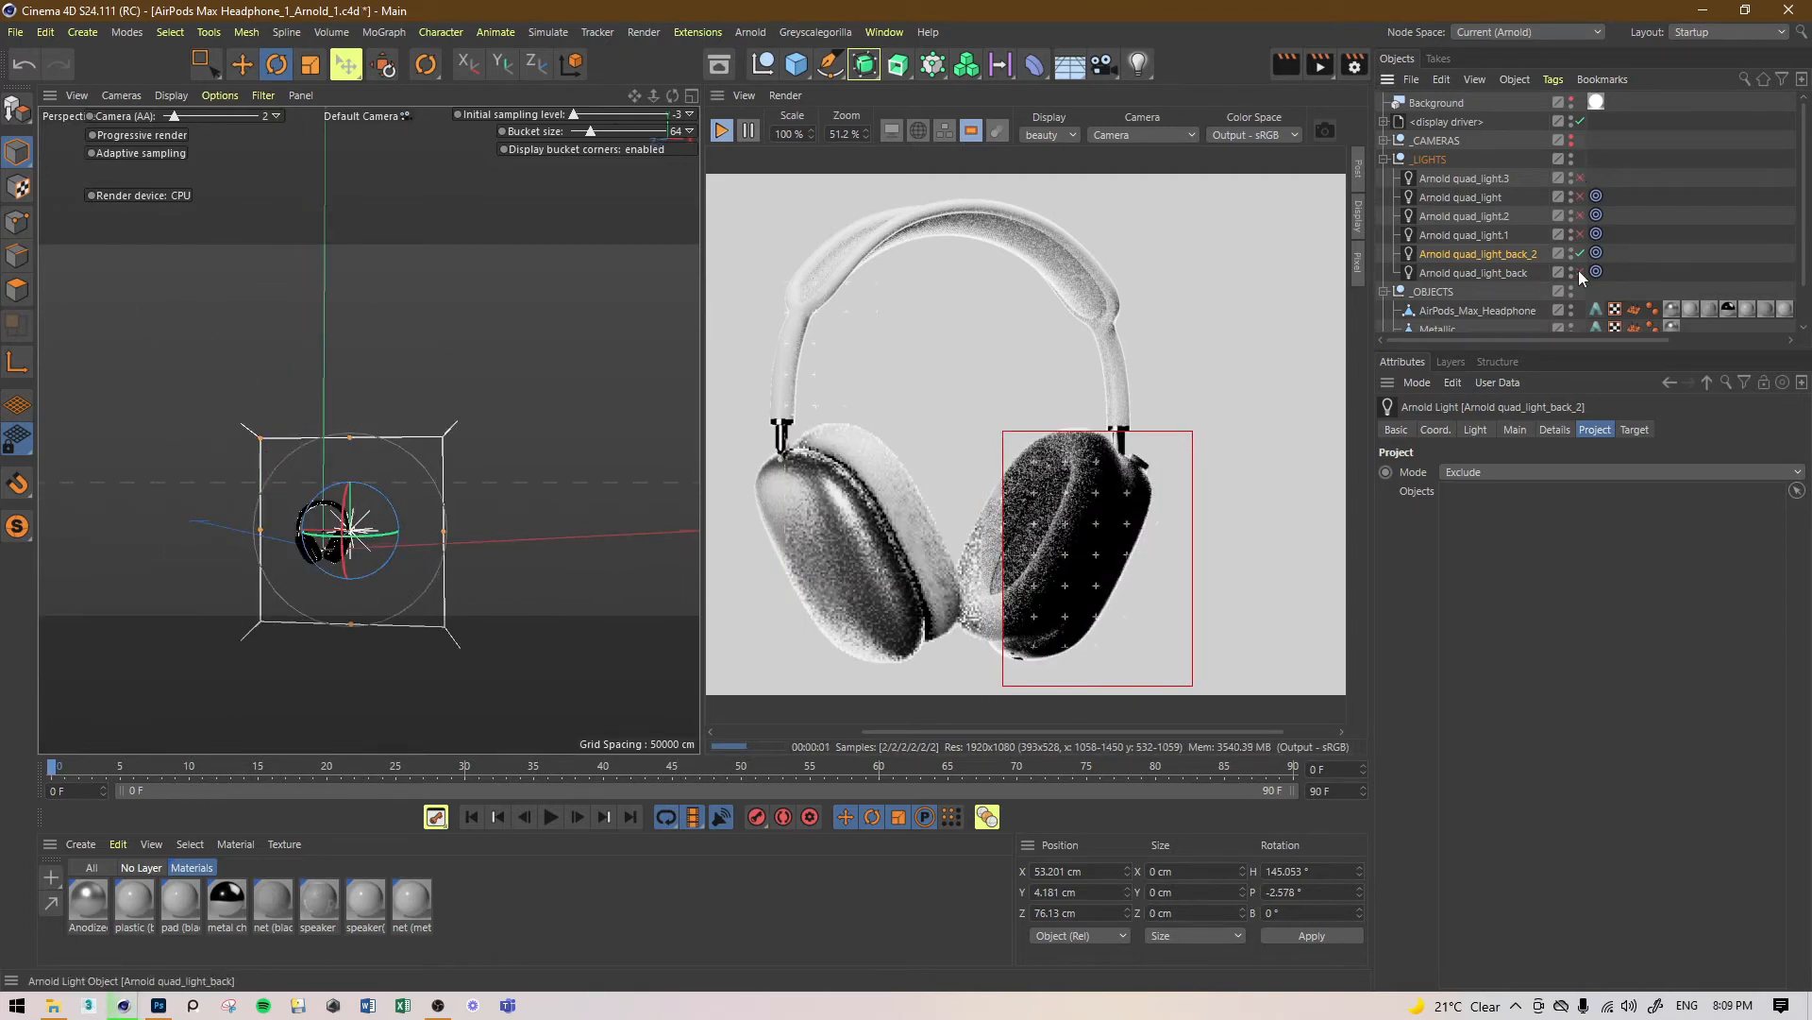
Step: Move Arnold quad_light_back_2 to the far side, low beside the headphones, at about X 101.9, Y -49.9, Z -0.7 cm
left_click_drag(141, 458, 727, 559, "alt")
key("e")
left_click_drag(571, 551, 364, 511)
middle_click_drag(364, 511, 491, 436, "alt")
left_click_drag(491, 436, 416, 552, "alt")
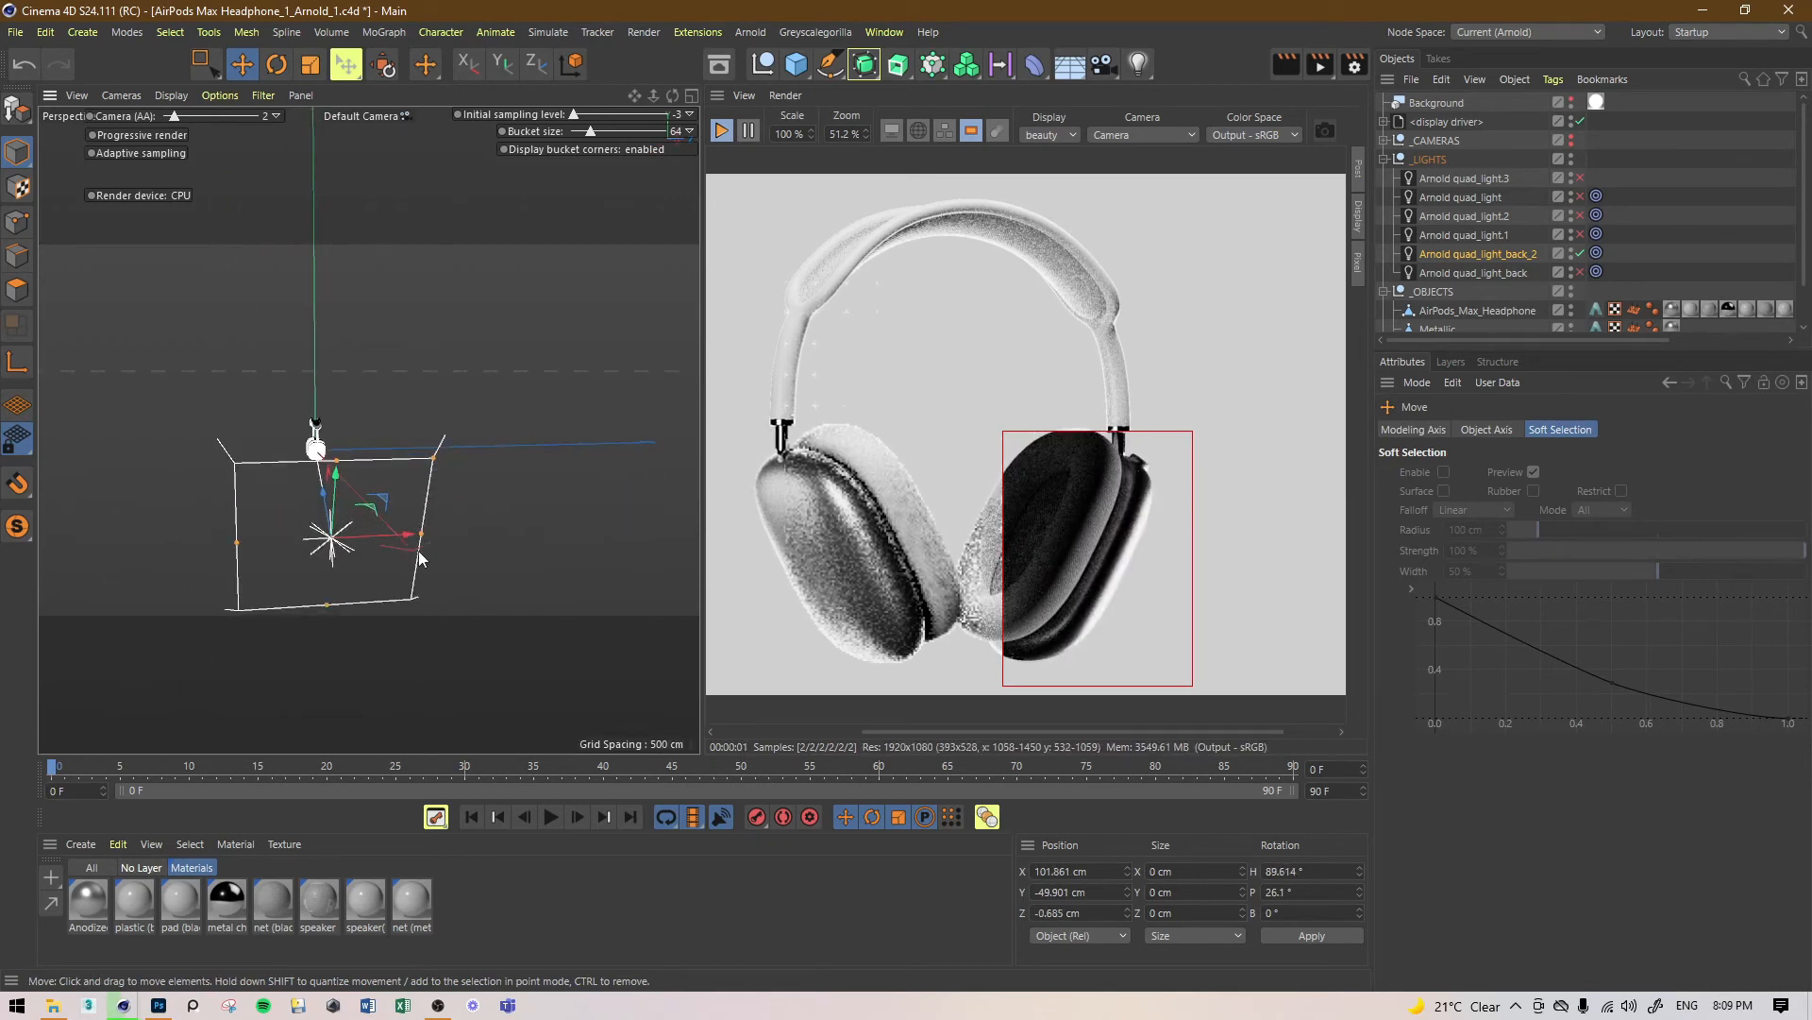
Step: Set the soft edge of Arnold quad_light_back_2 to 1 and lower its exposure to about -1.47
left_click(1464, 254)
left_click(1515, 429)
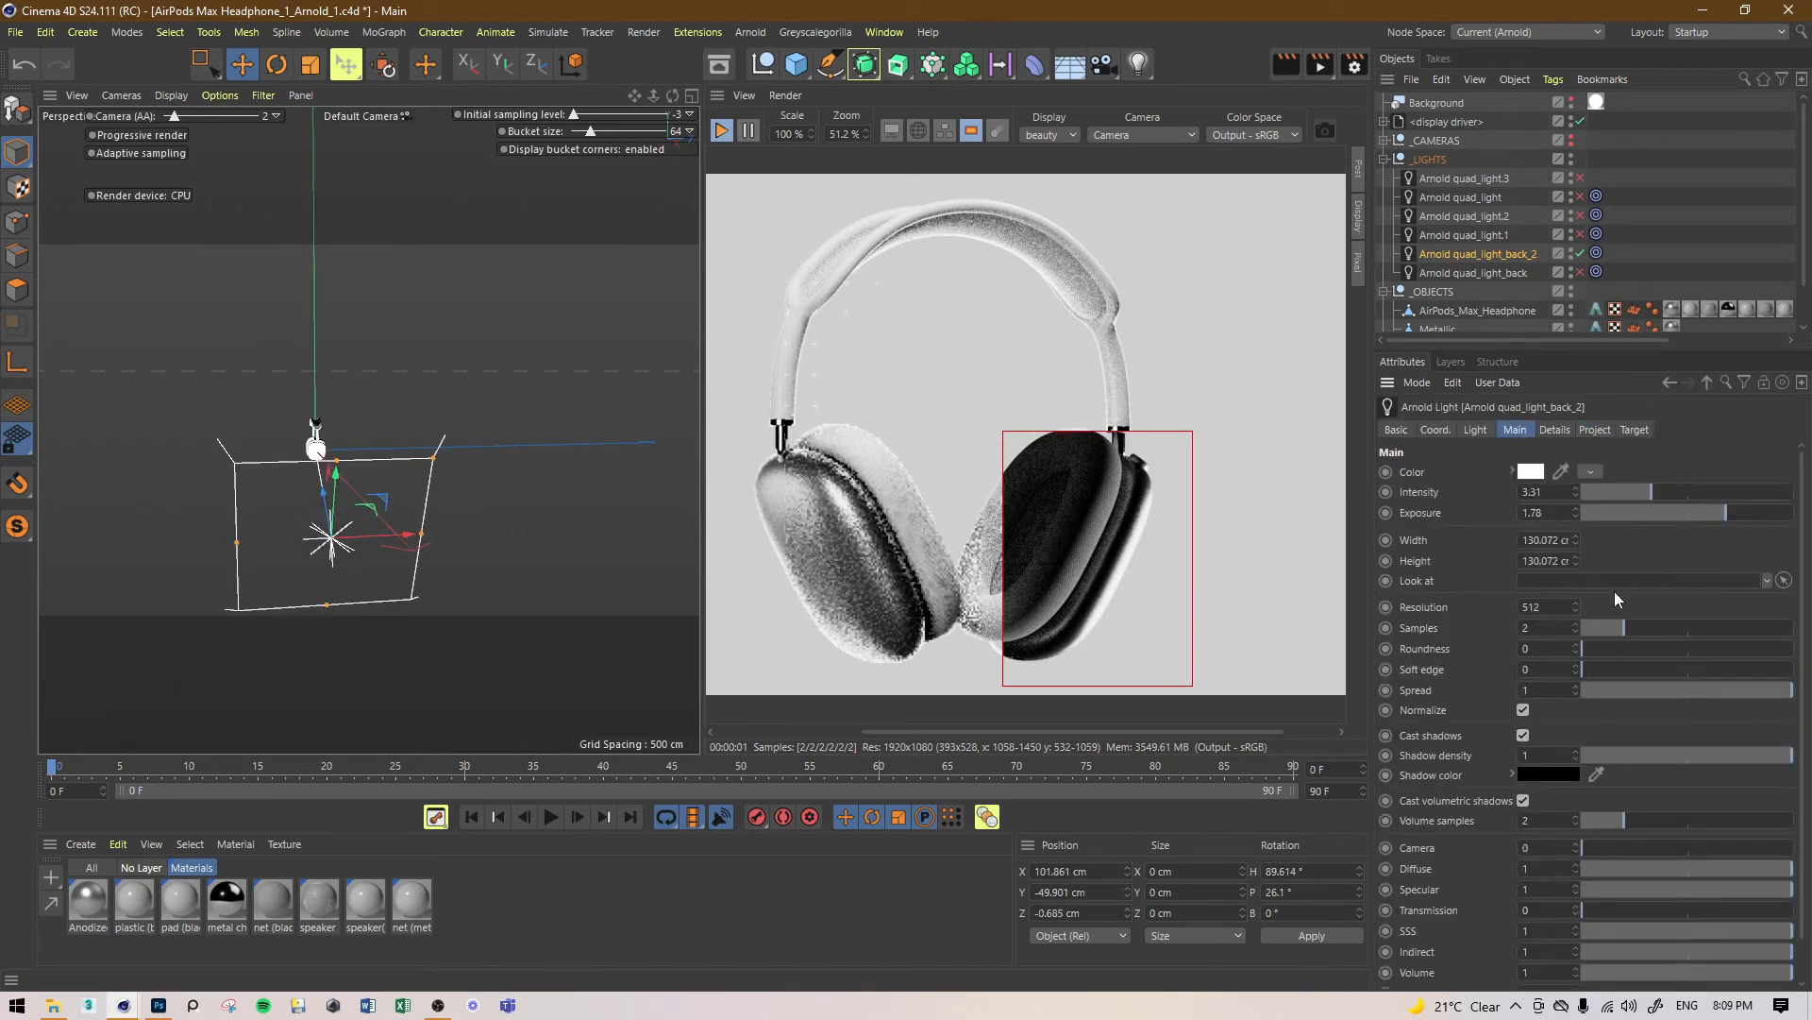
left_click_drag(1595, 669, 1792, 670)
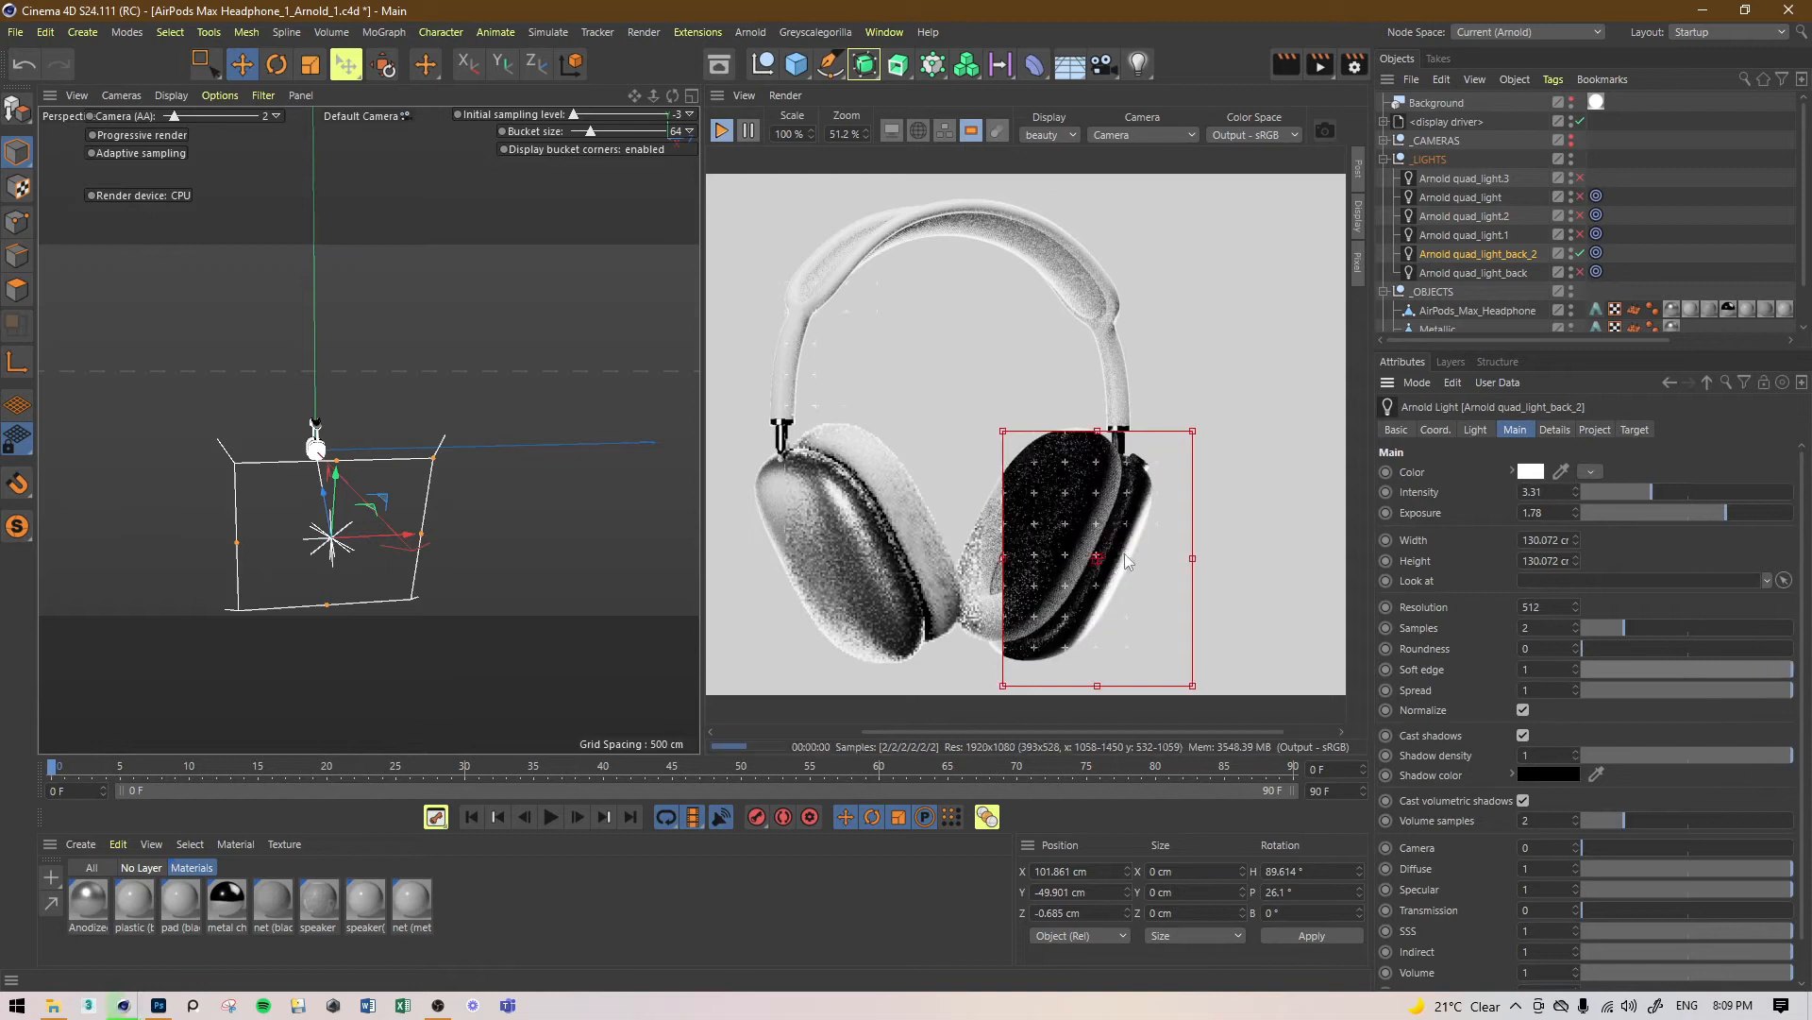
left_click_drag(1726, 512, 1661, 514)
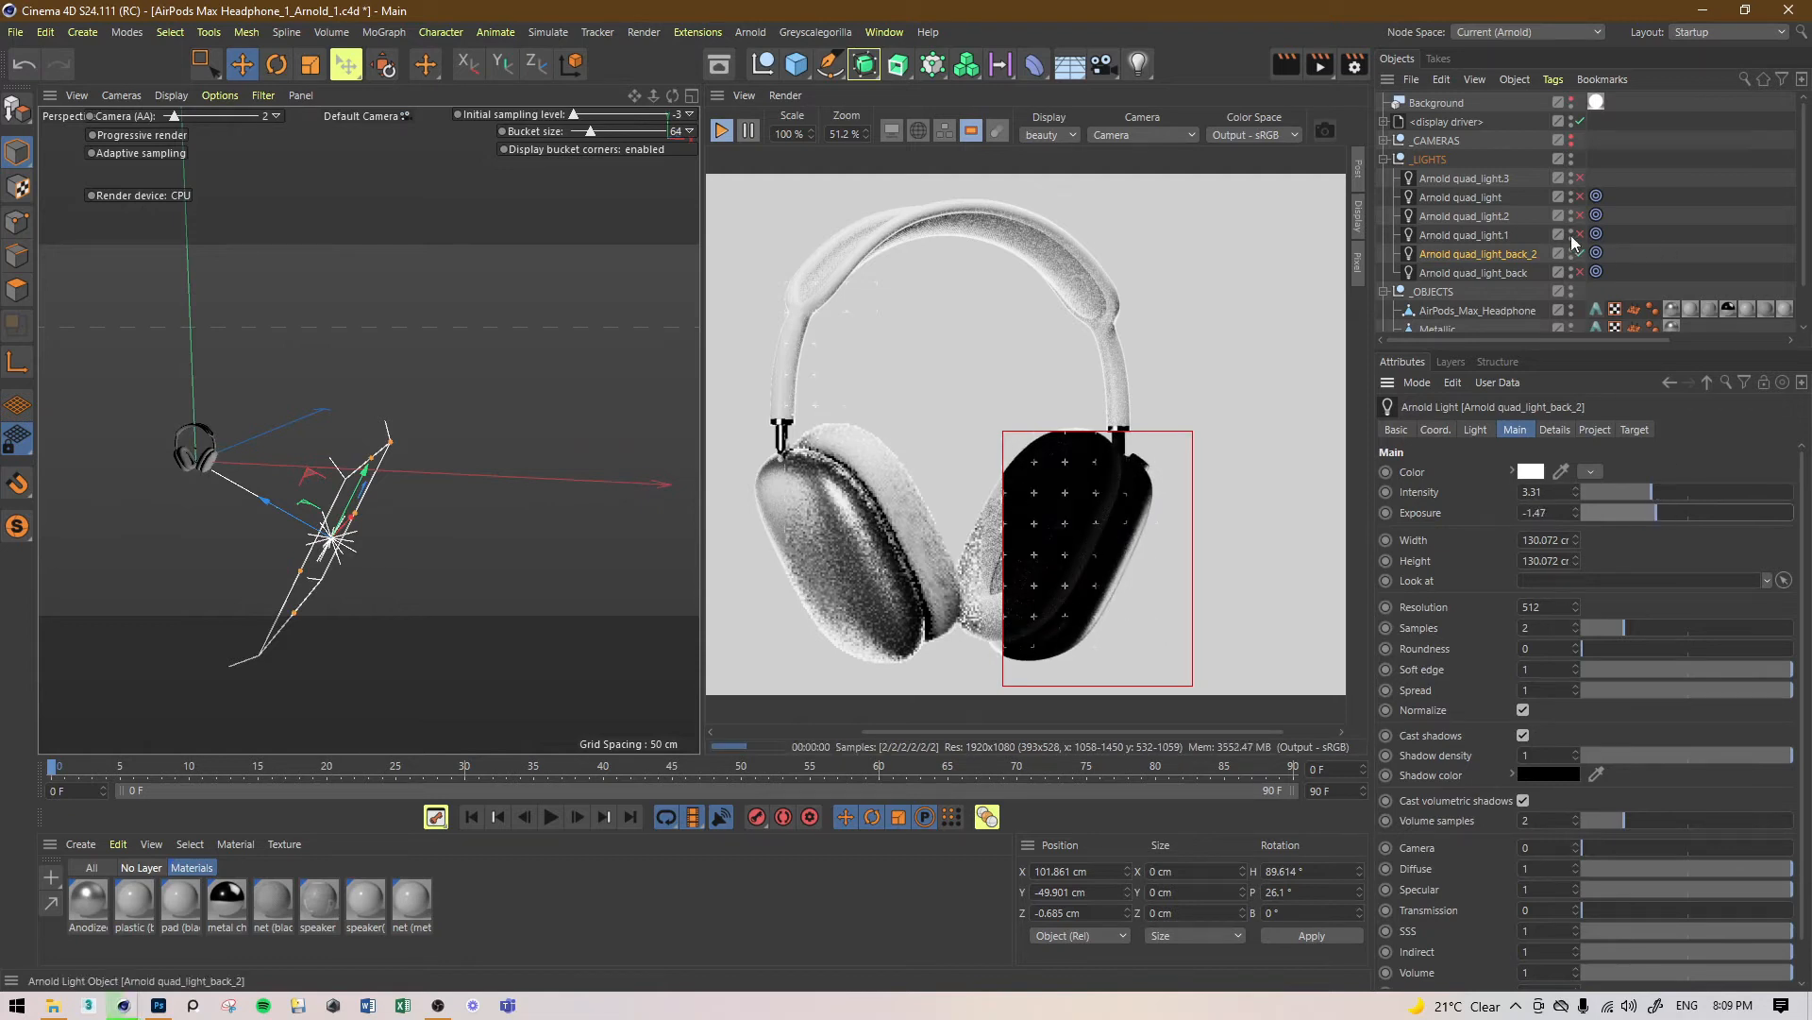
Step: Switch on all the other quad lights, save the project and turn off the render region
left_click(1580, 271)
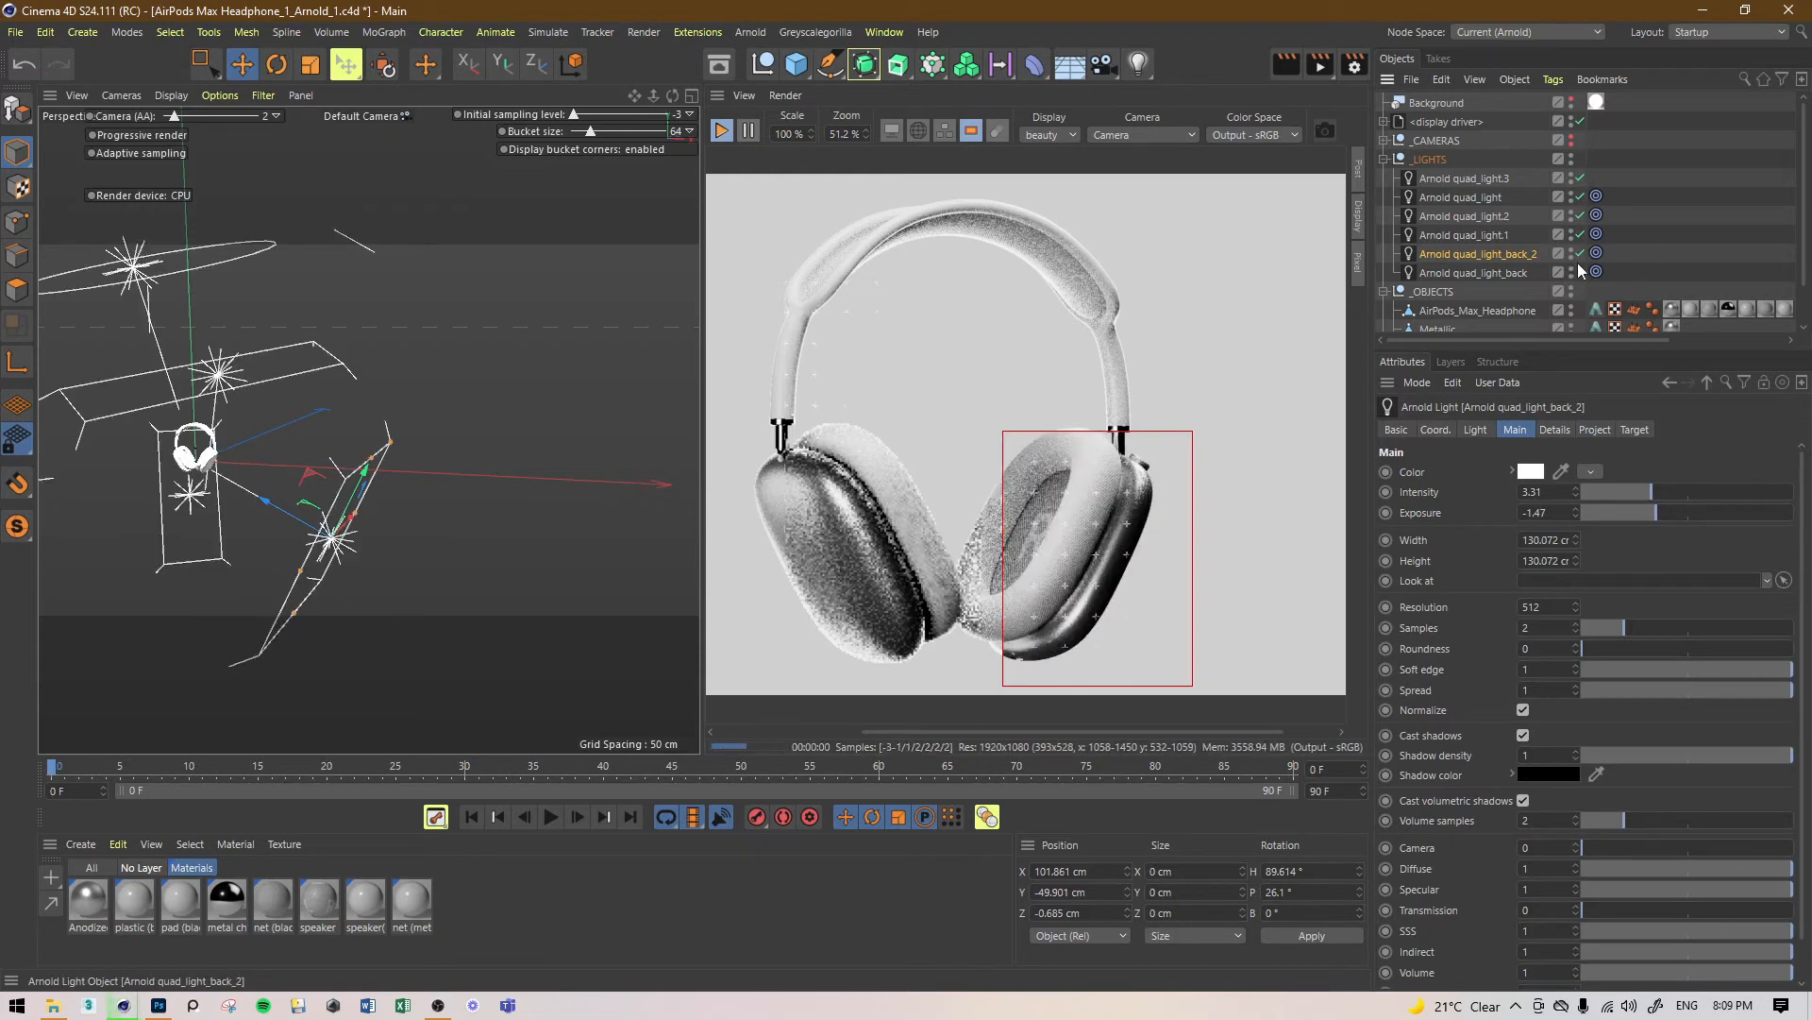
key("ctrl+s")
left_click(970, 131)
Step: Examine the lighting on the ear cups, cushions and headband of the full render, both close up and as a whole
scroll(1107, 349, "down", 2)
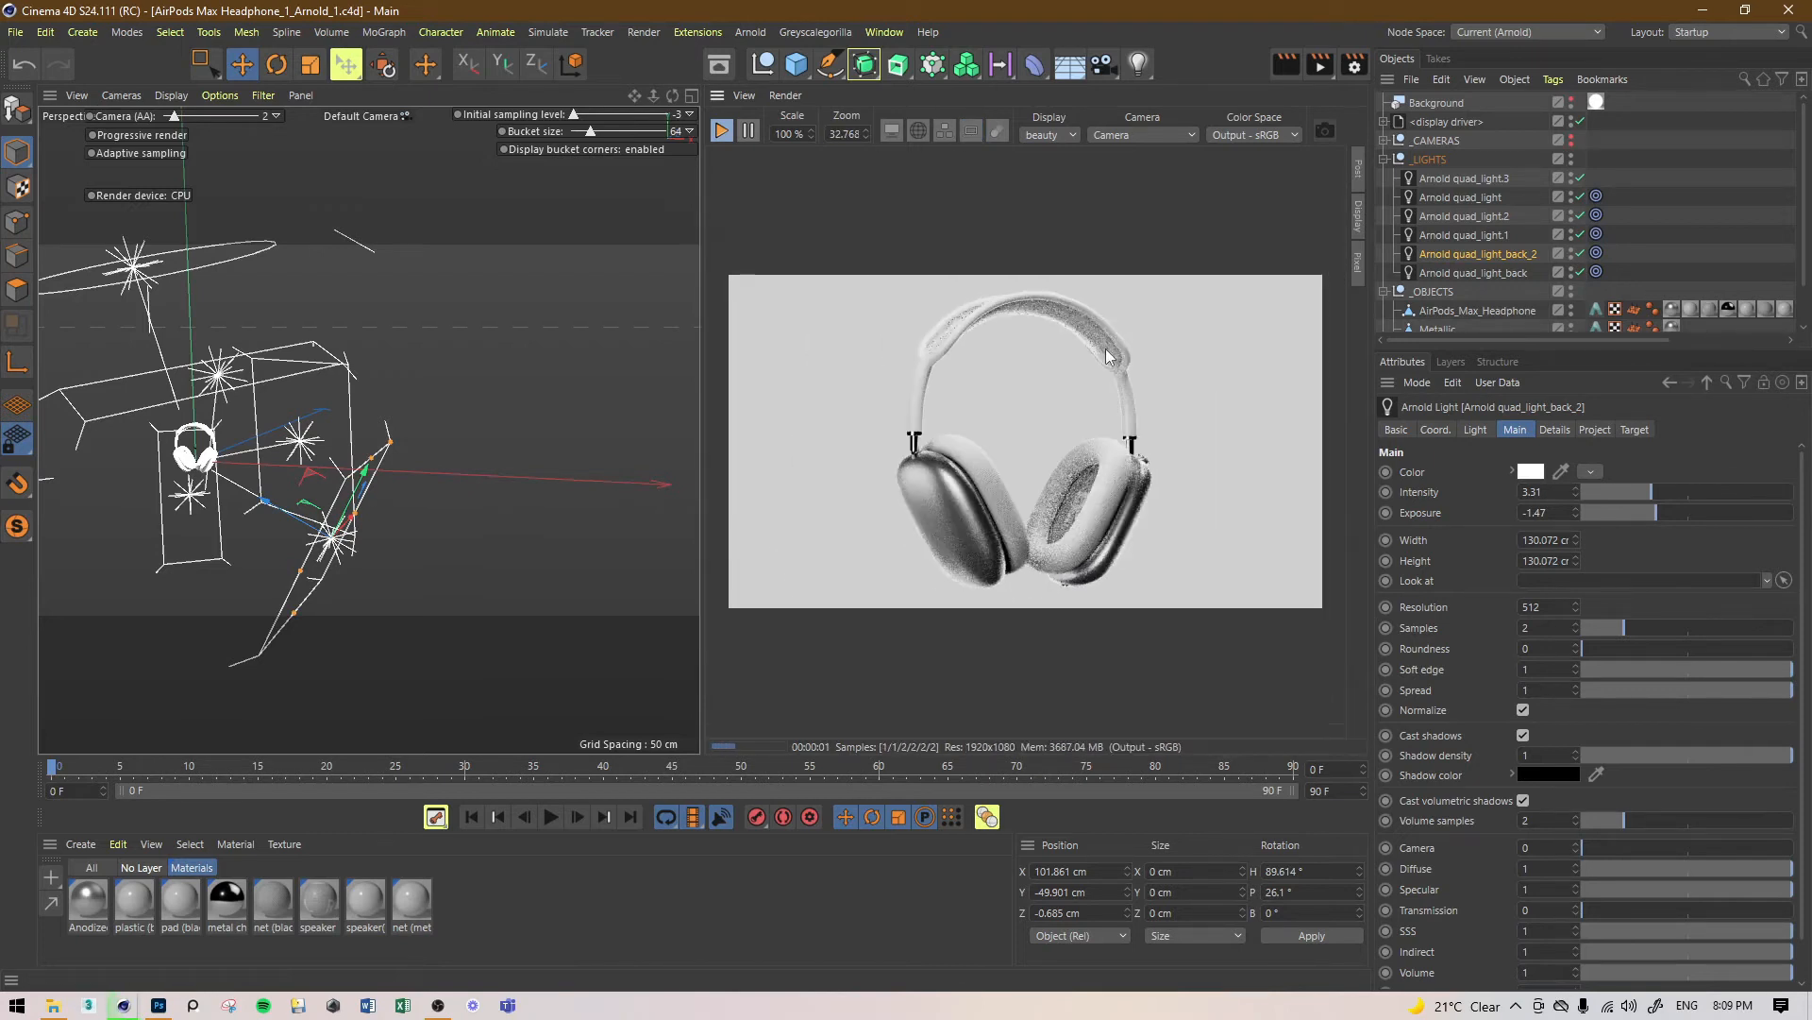
scroll(1106, 349, "up", 2)
scroll(557, 421, "up", 1)
left_click_drag(557, 421, 514, 484, "alt")
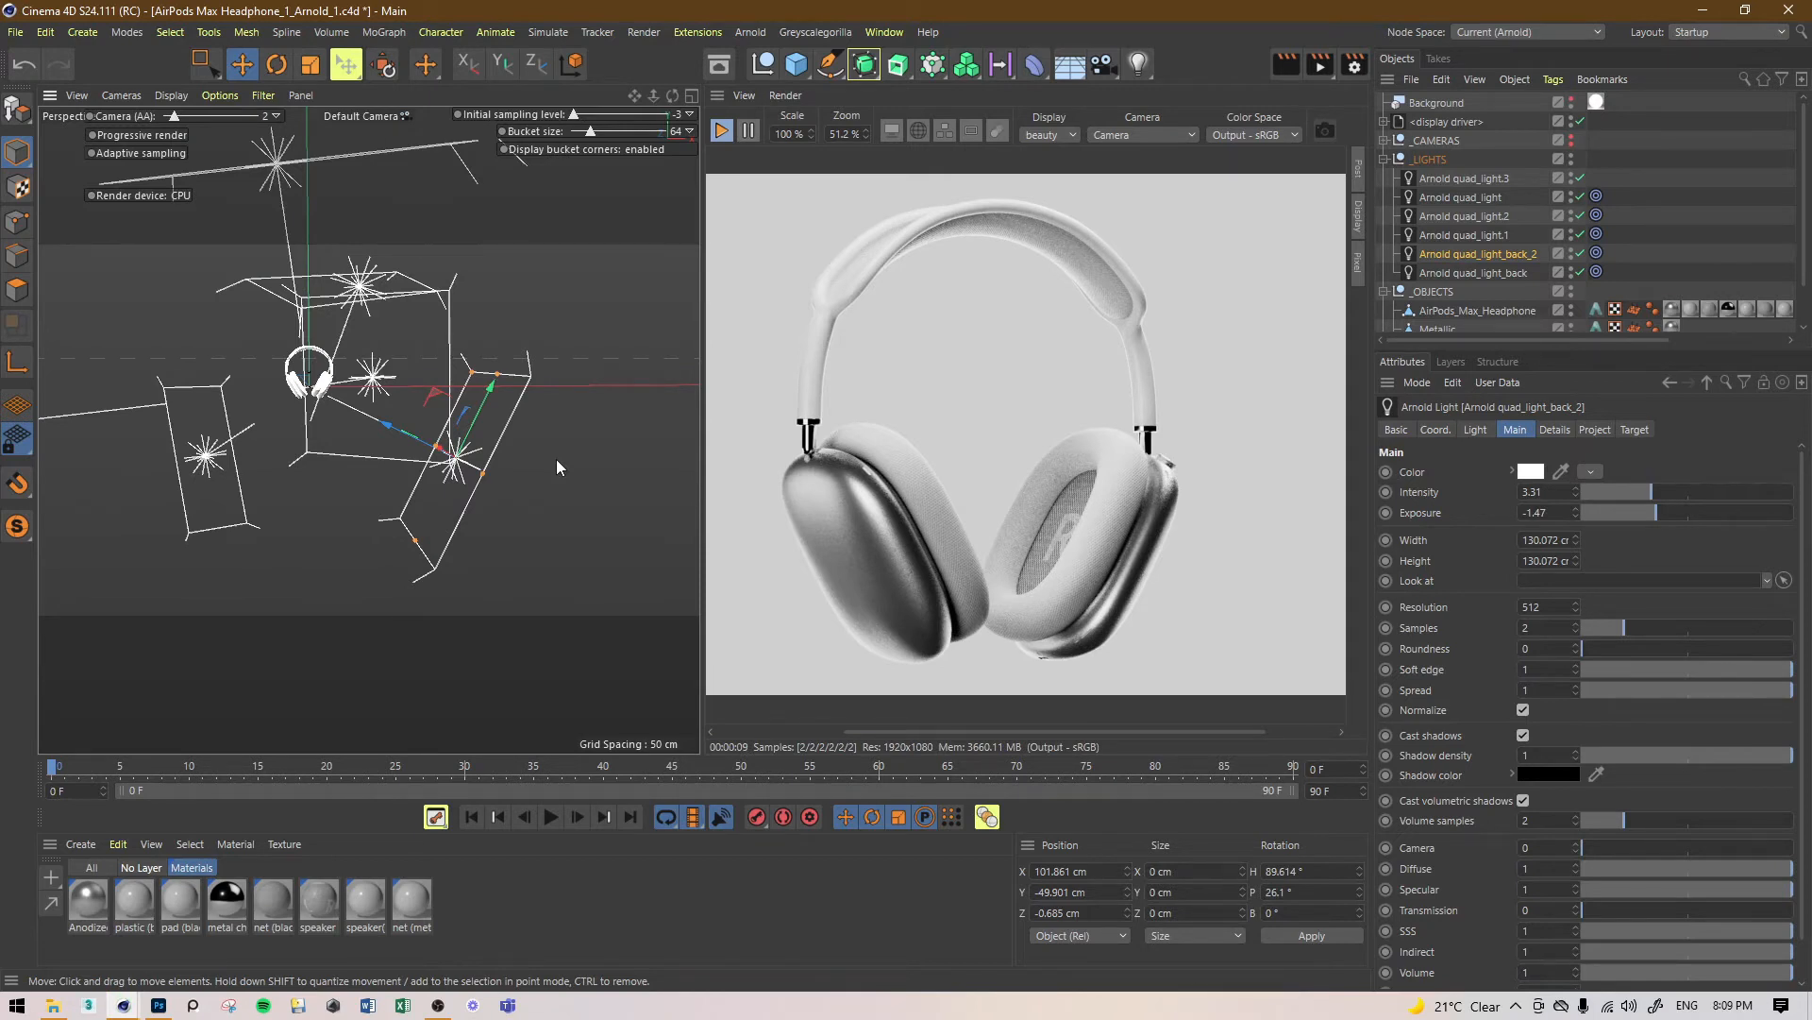
left_click_drag(957, 503, 1002, 503)
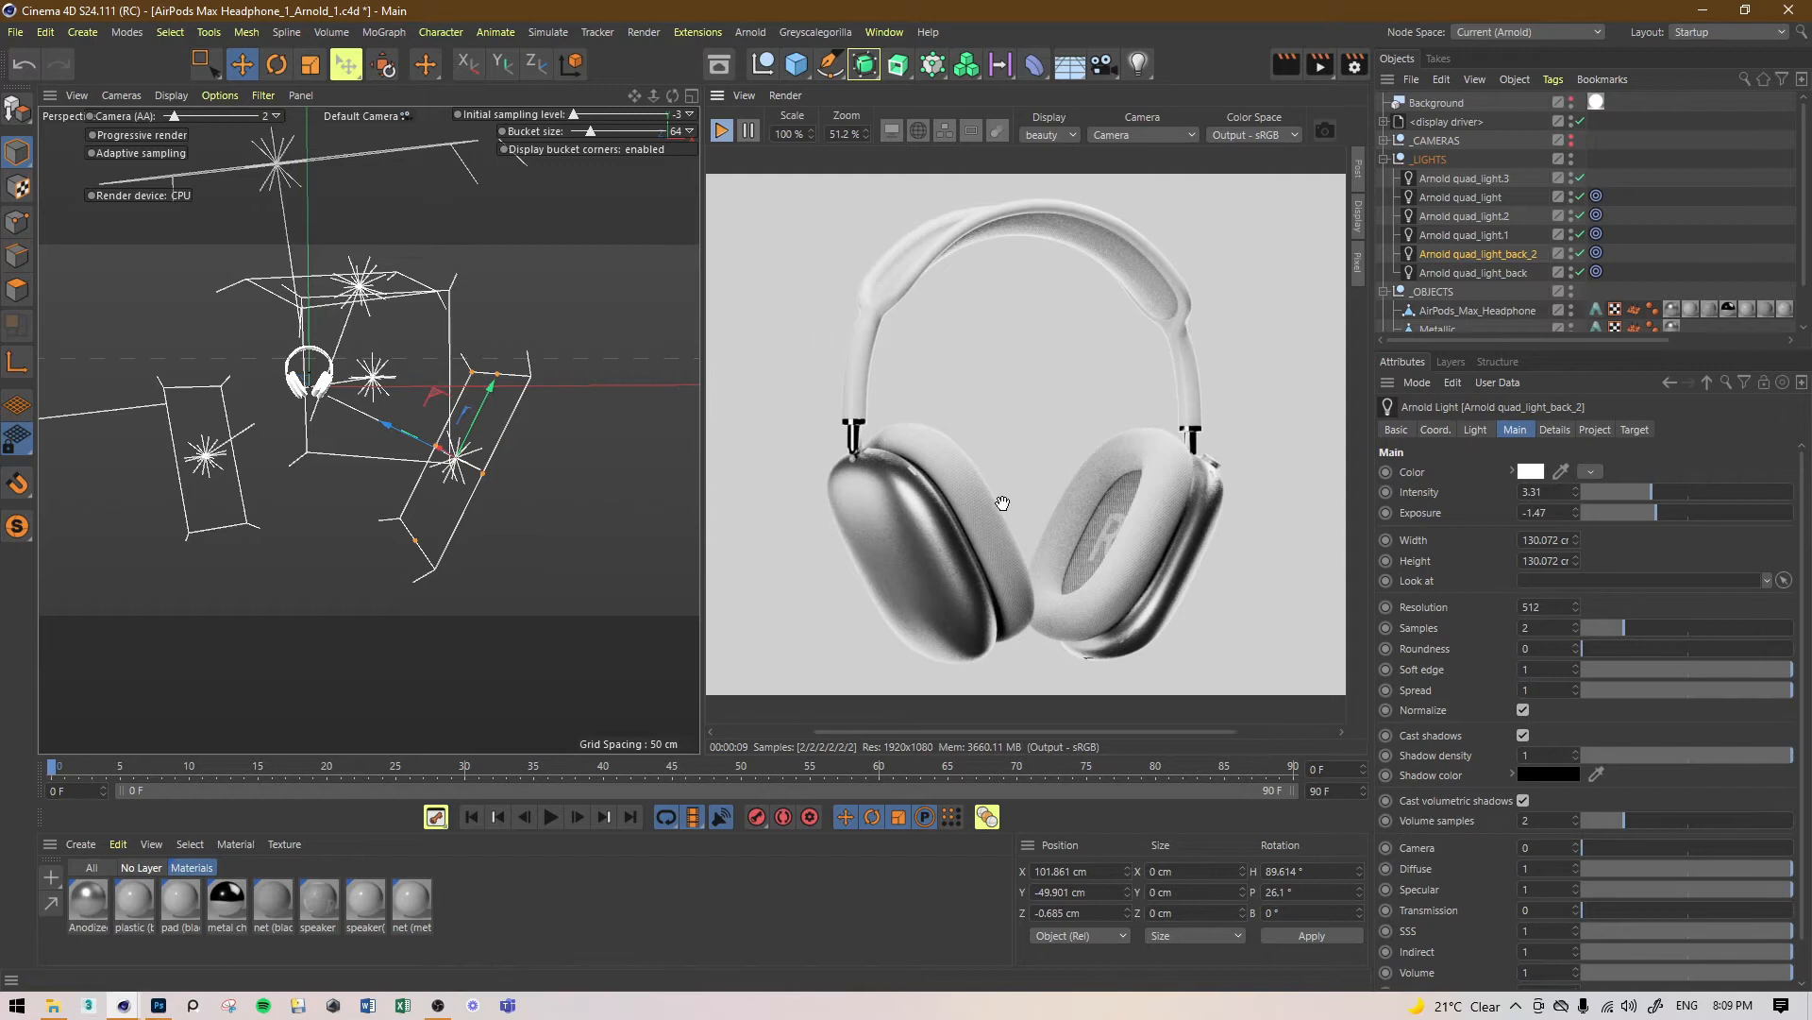
scroll(999, 559, "up", 3)
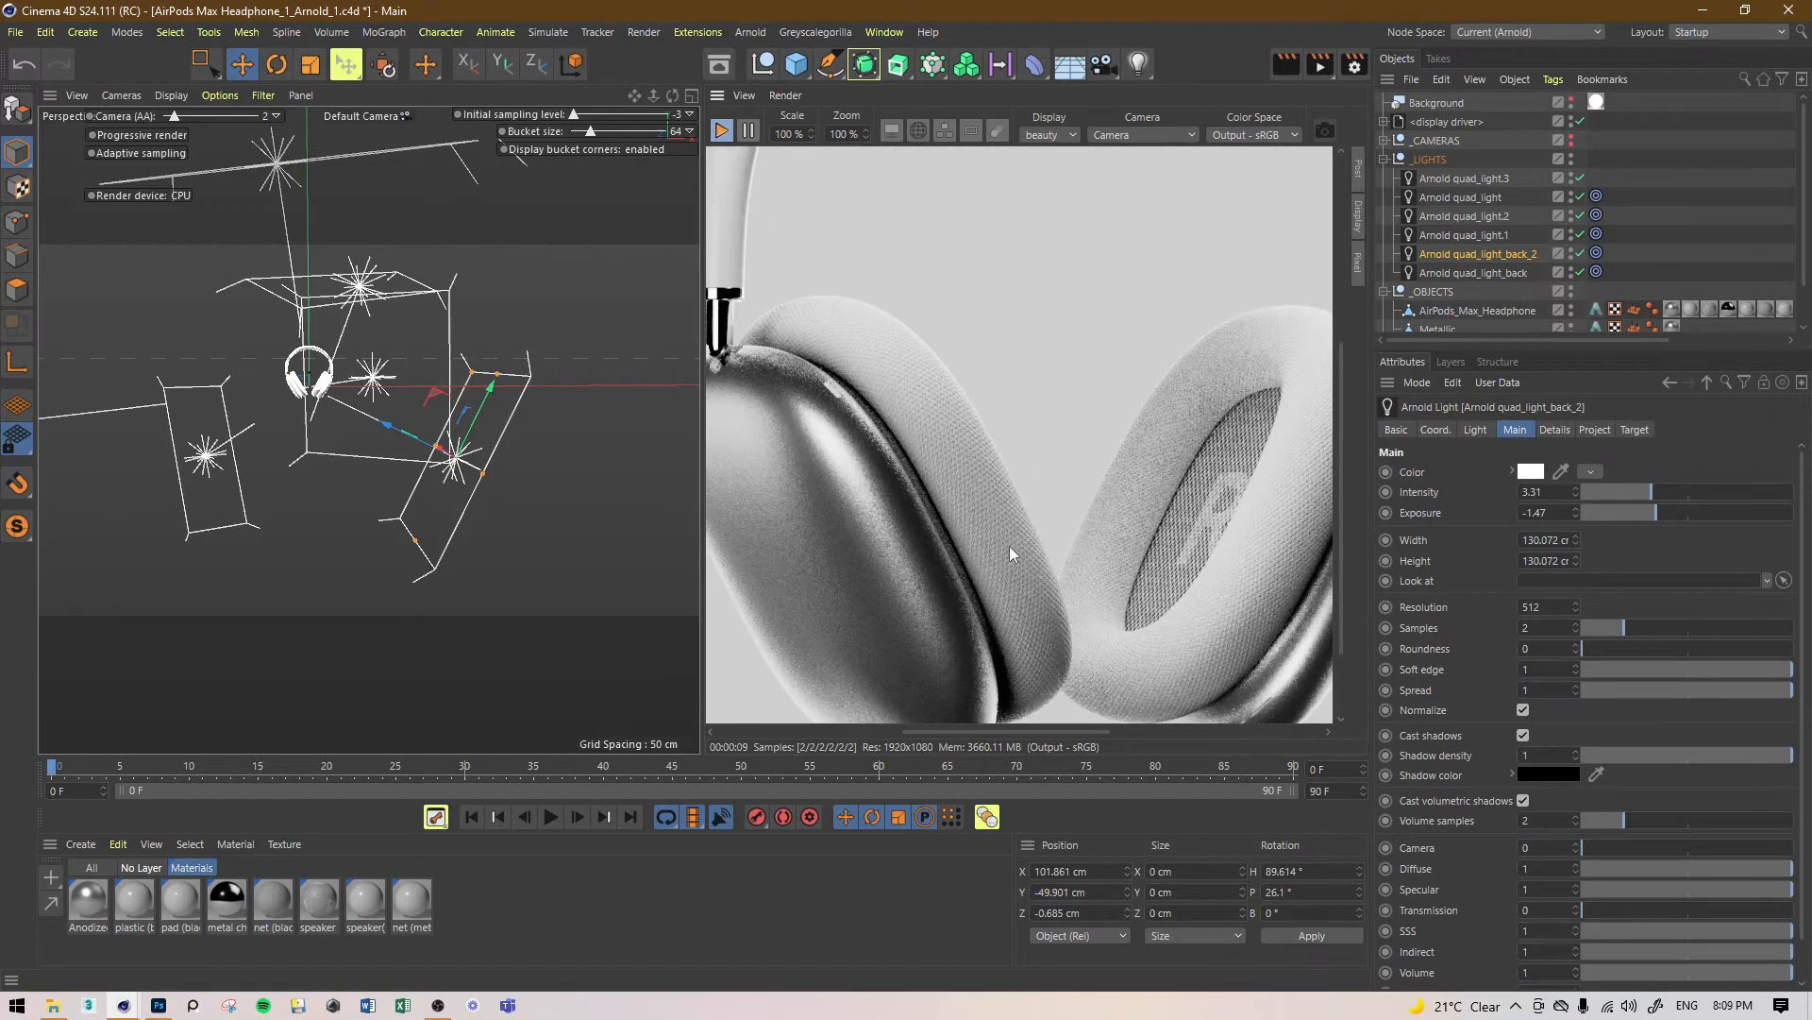
scroll(1152, 472, "down", 3)
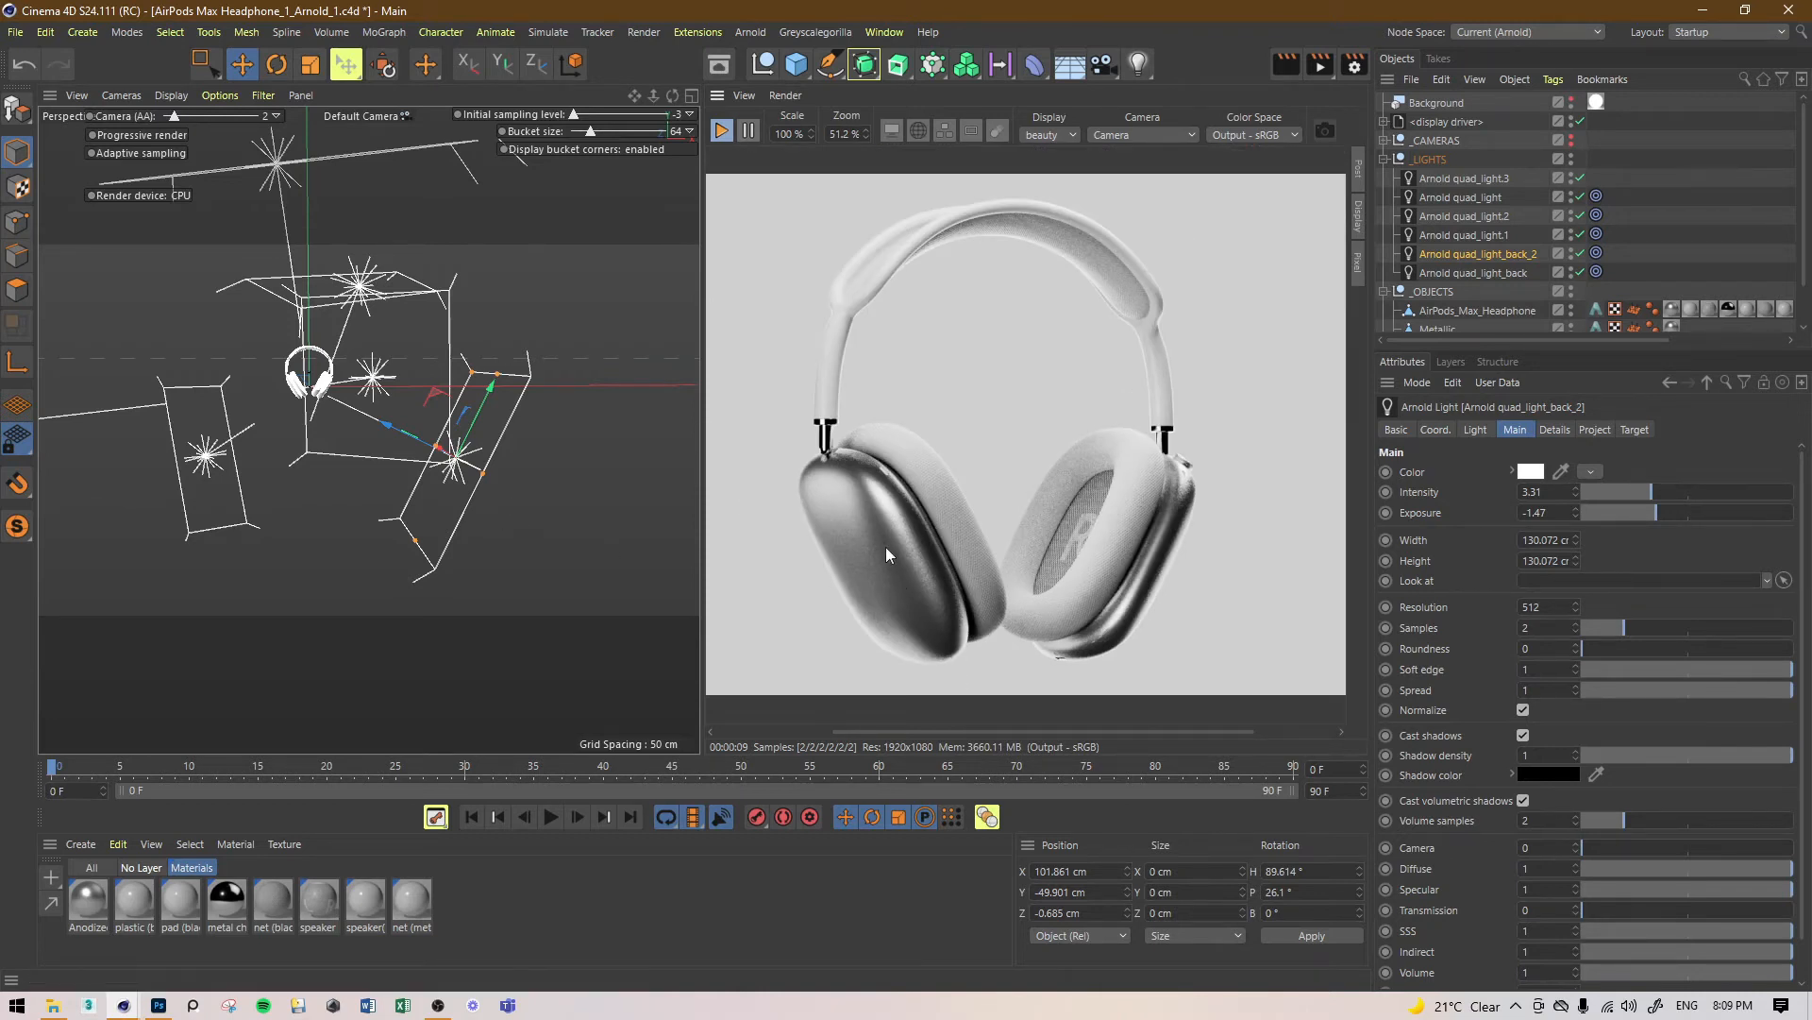
scroll(886, 546, "up", 3)
scroll(999, 546, "down", 4)
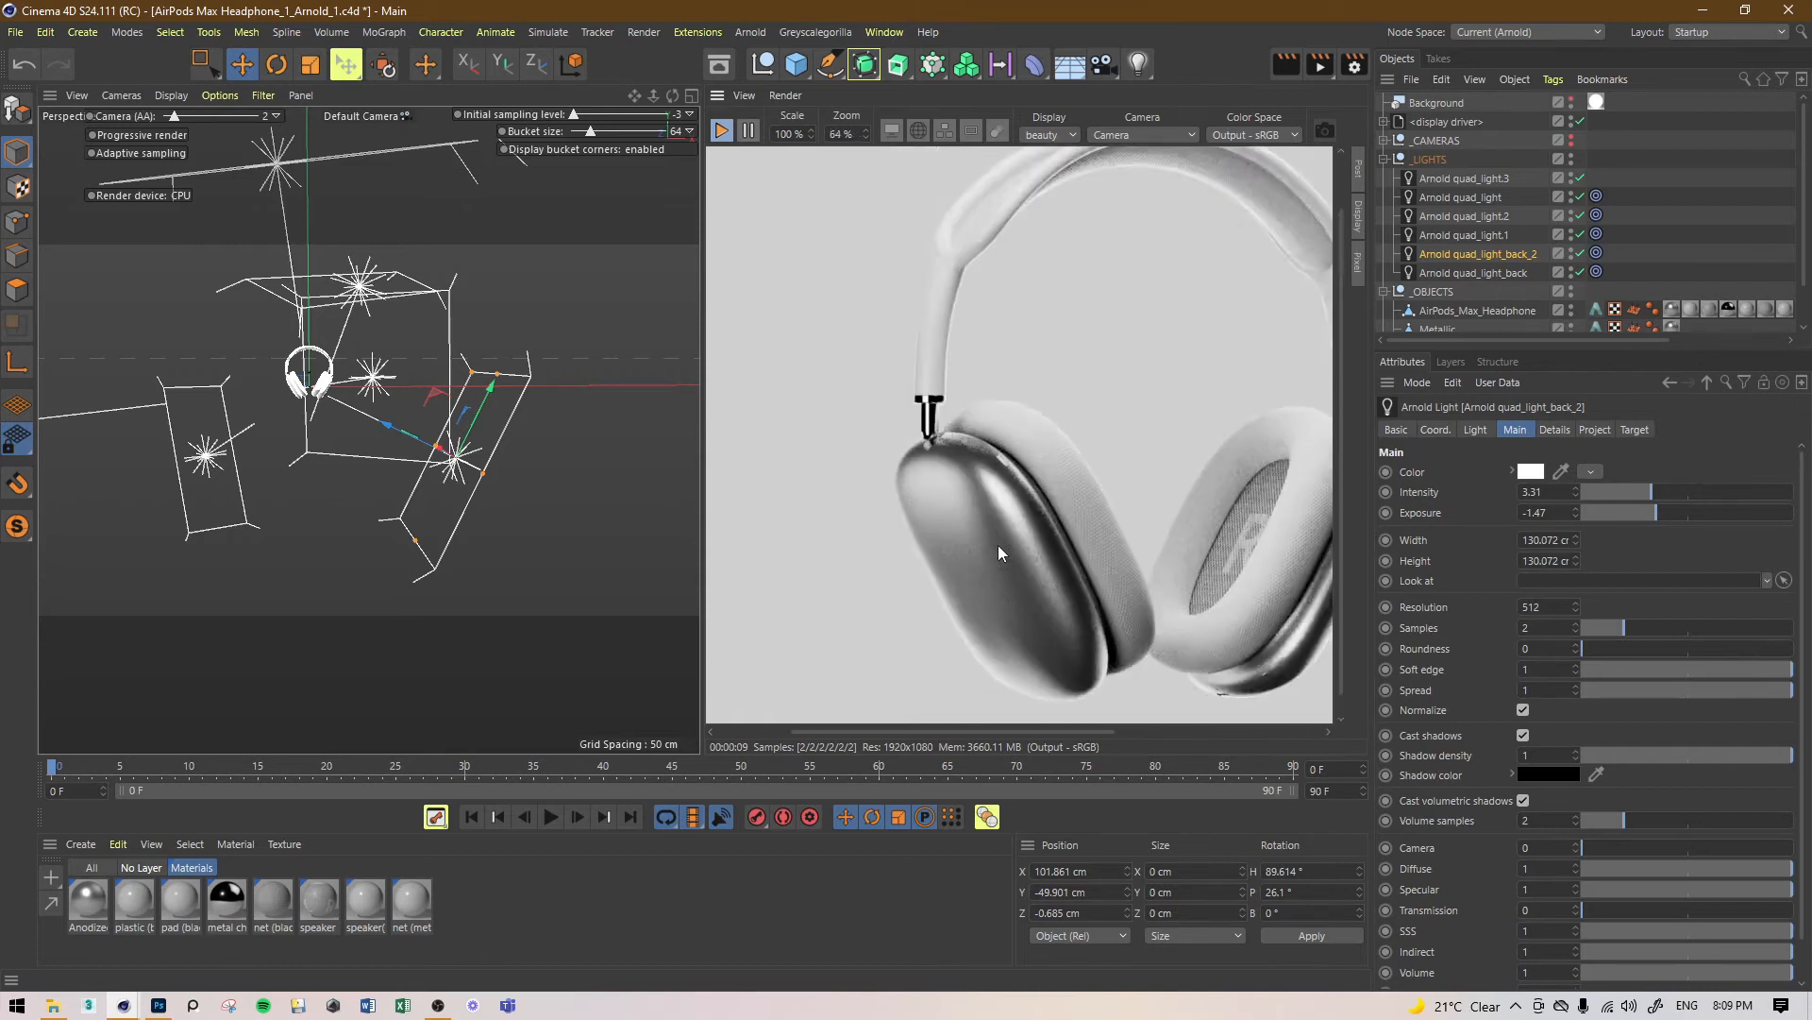
scroll(998, 546, "right", 2)
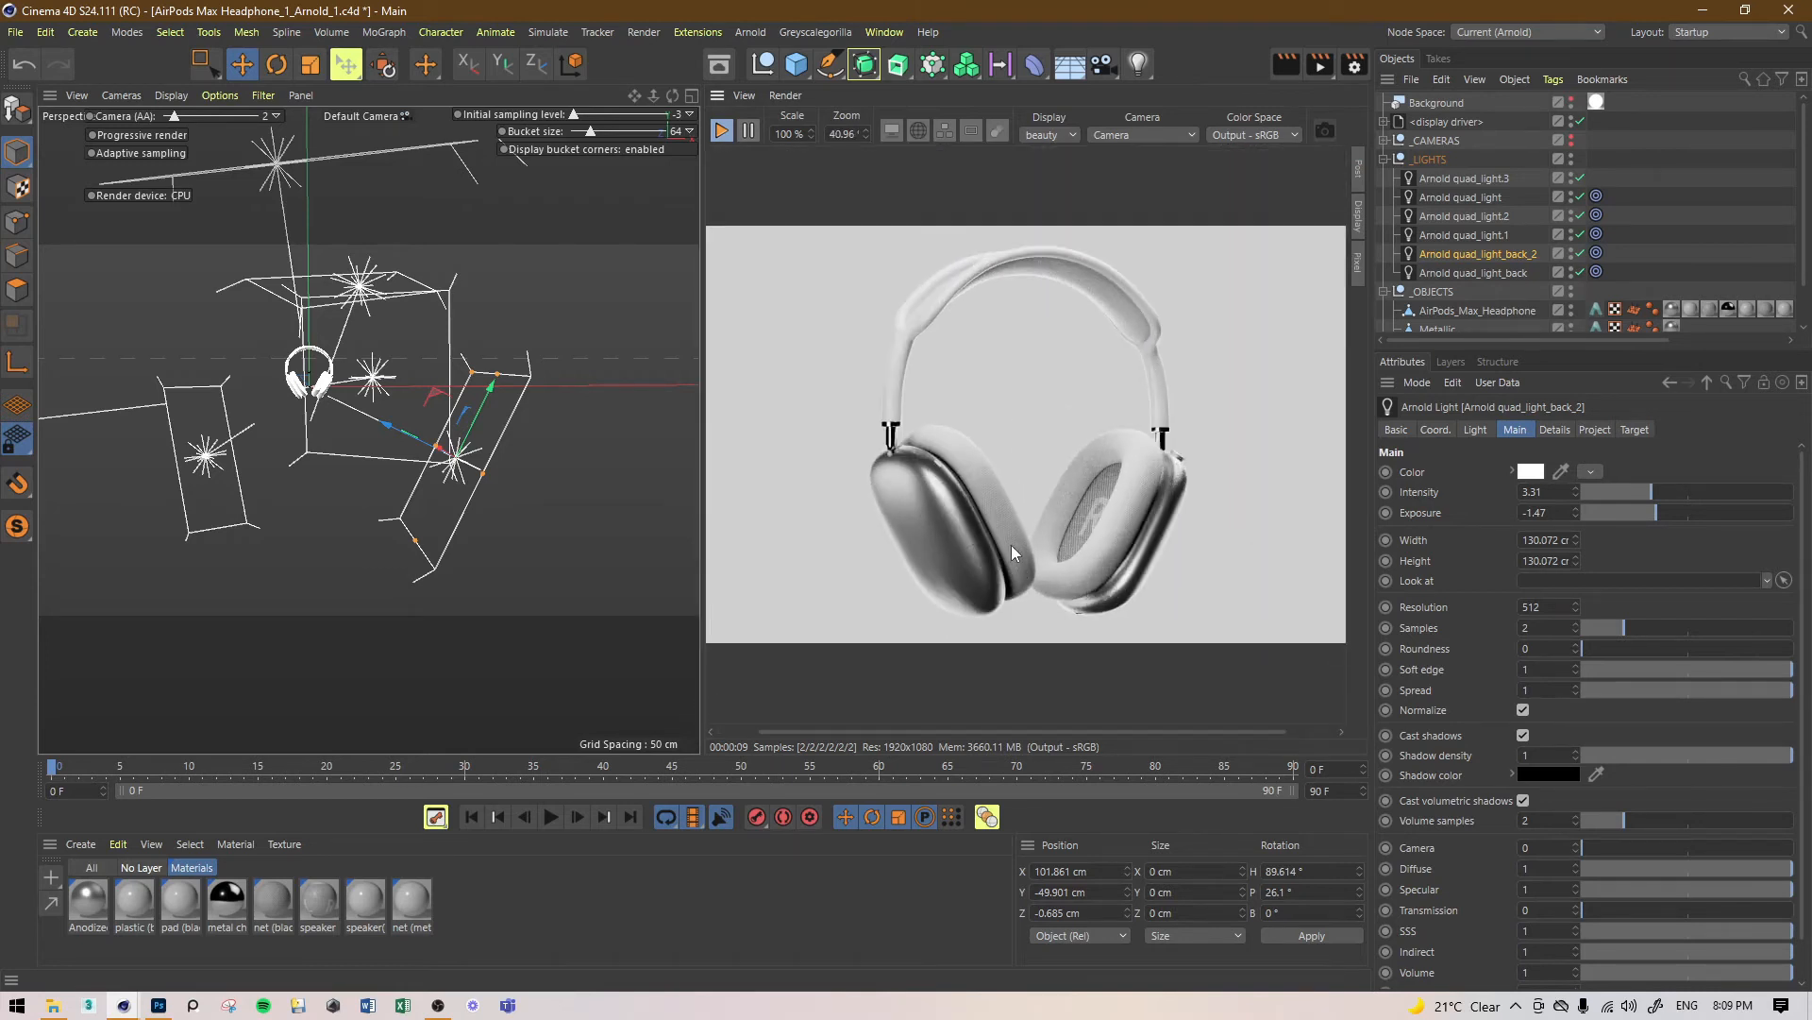
scroll(1011, 545, "up", 3)
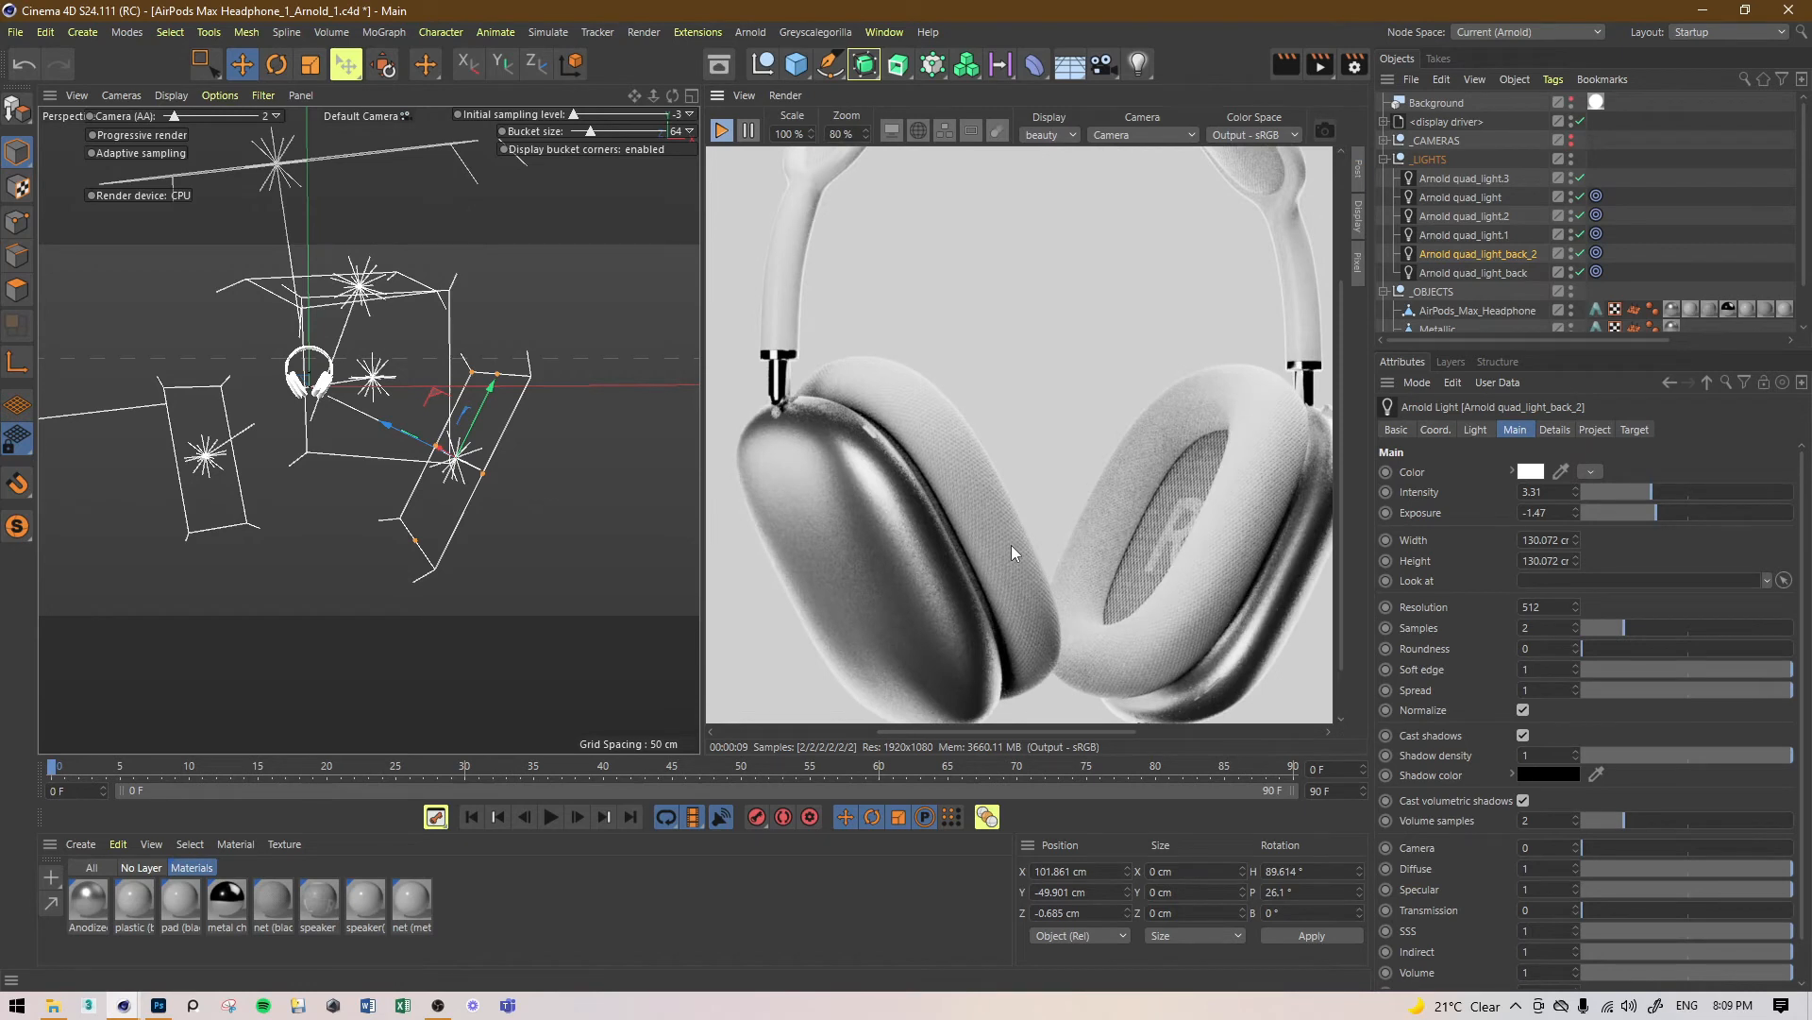
Step: Place a copy of Arnold quad_light_back_2 beneath the headphones, named Arnold quad_light_bottom, and switch off all the other quad lights
left_click_drag(474, 502, 444, 576, "ctrl")
left_click_drag(1582, 272, 1582, 178)
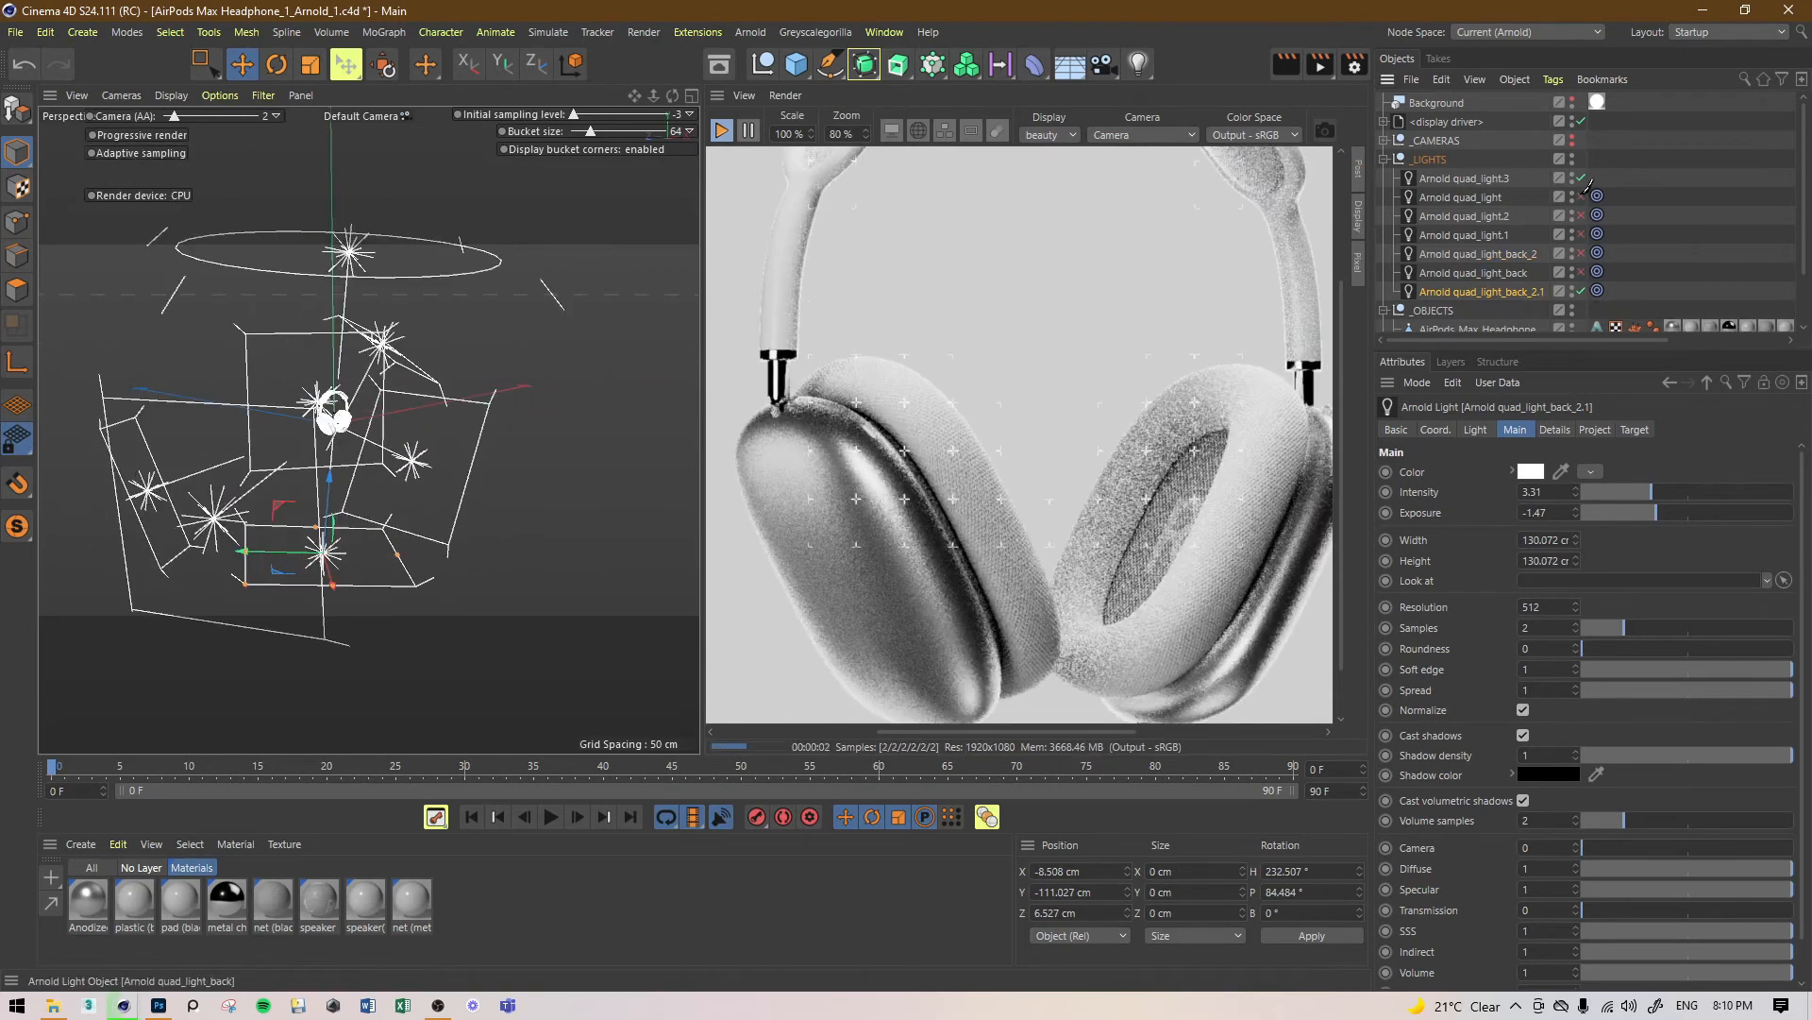
double_click(1516, 293)
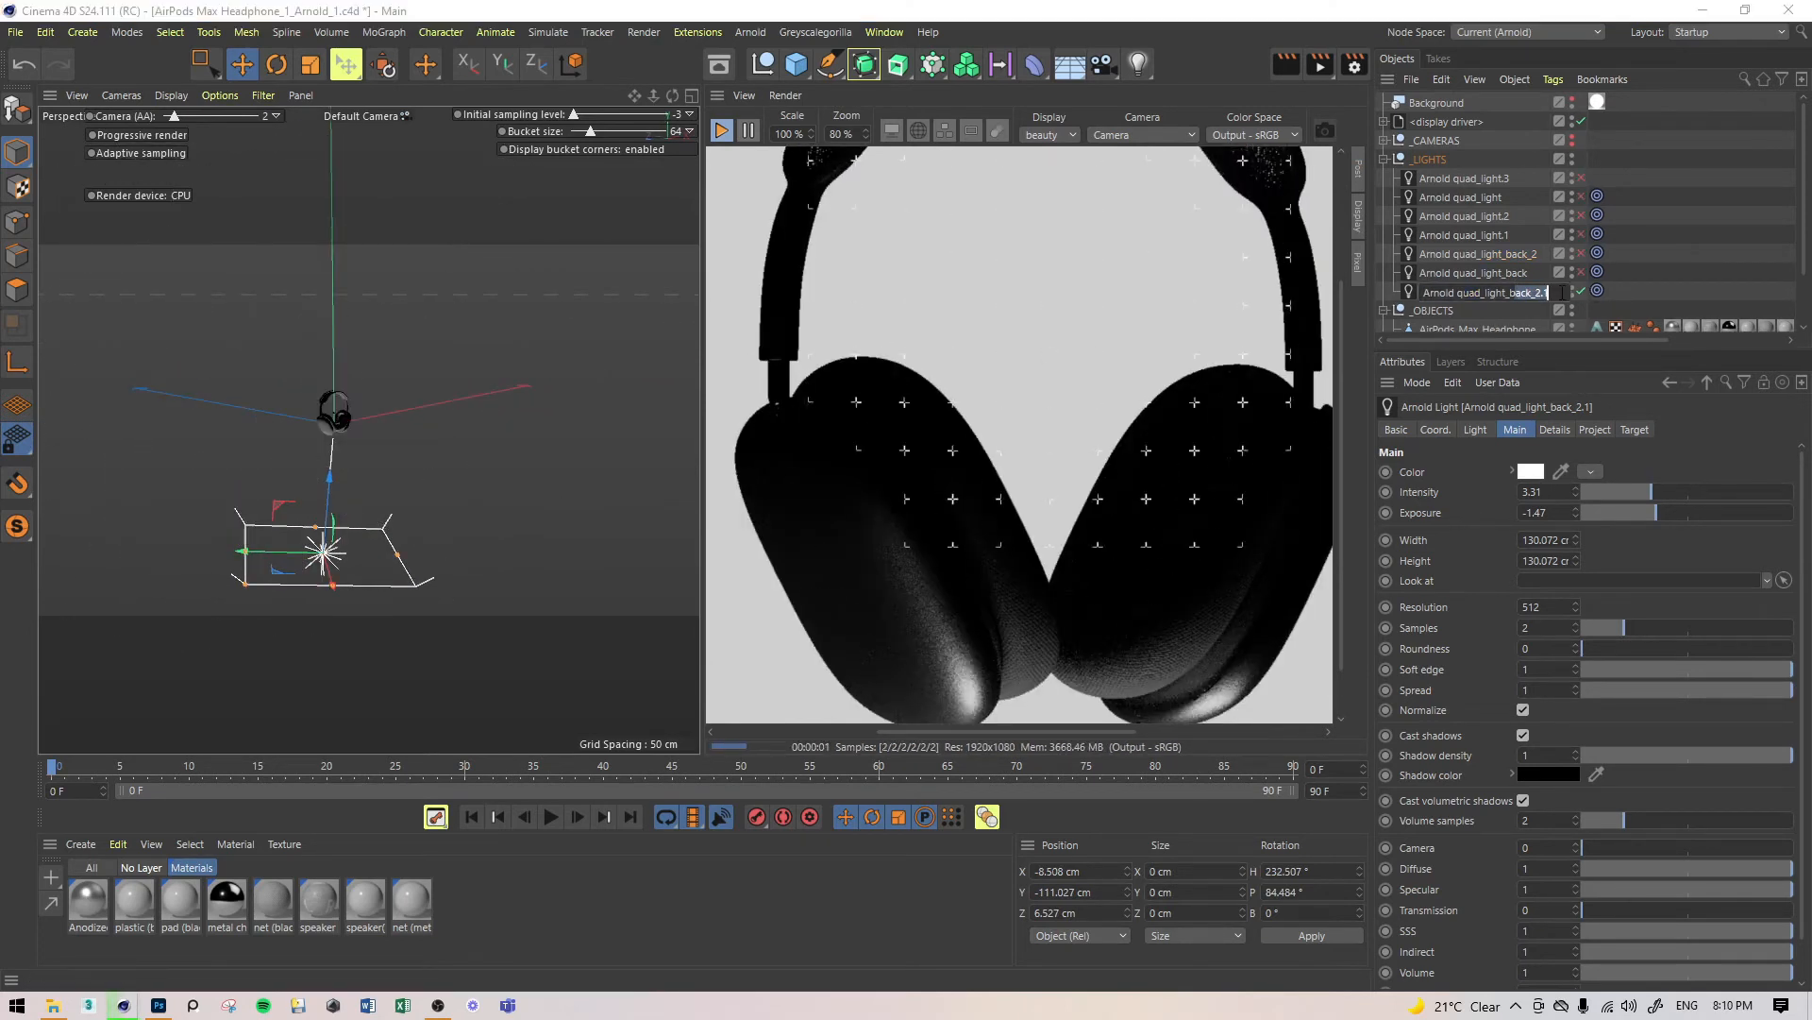
type("bottom")
key("Return")
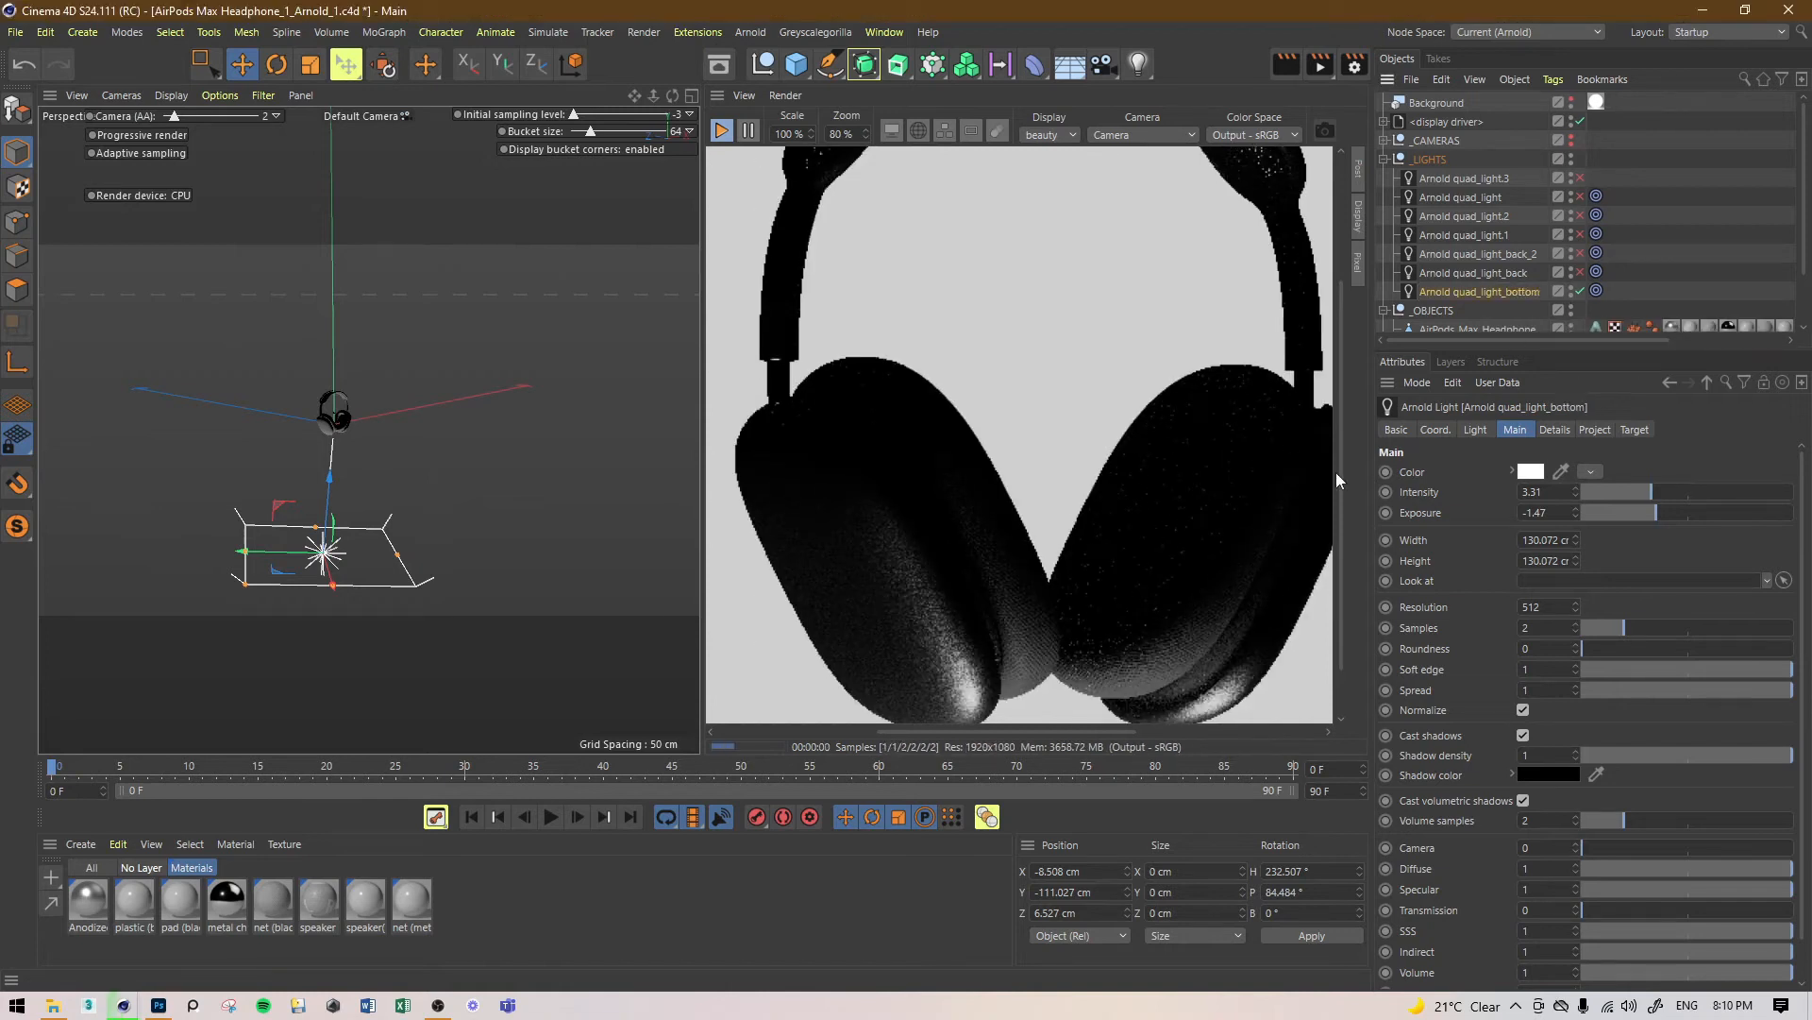
Step: Move Arnold quad_light_bottom to about X 12.6, Y -61.4, Z 21.1 cm, save the project and switch the other quad lights back on
left_click_drag(363, 516, 452, 537)
key("ctrl+s")
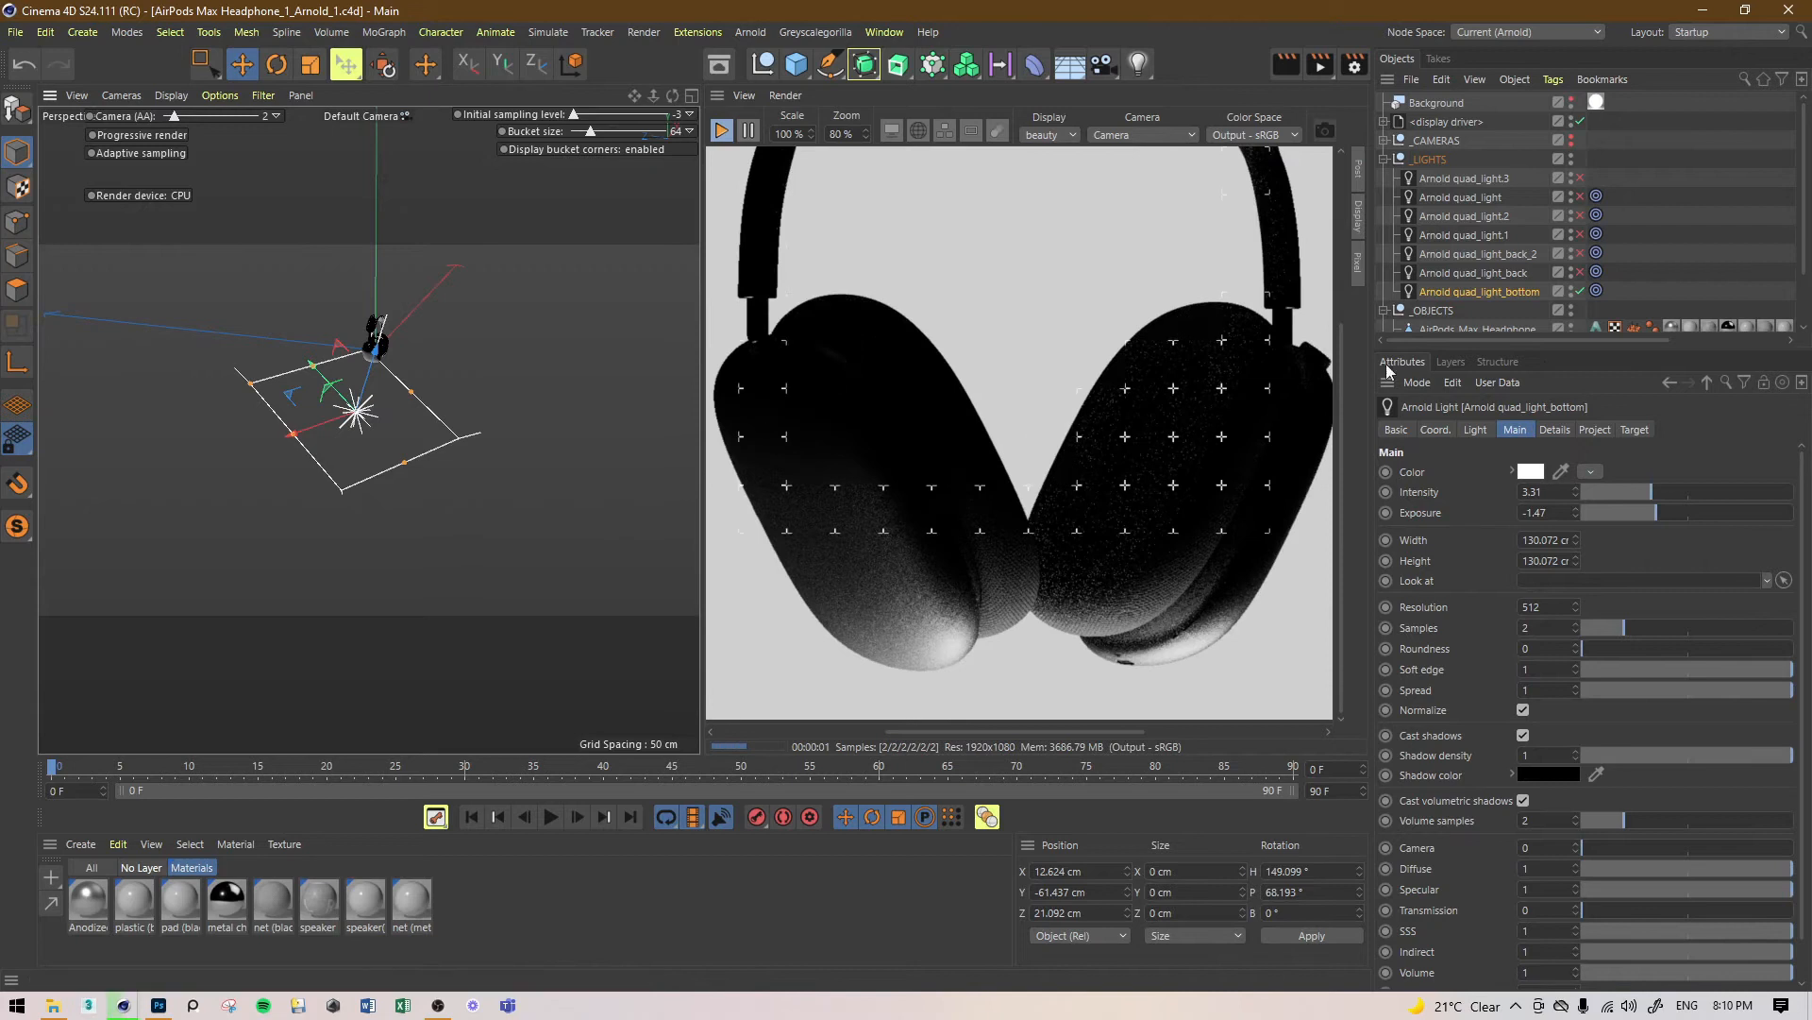
key("ctrl+z")
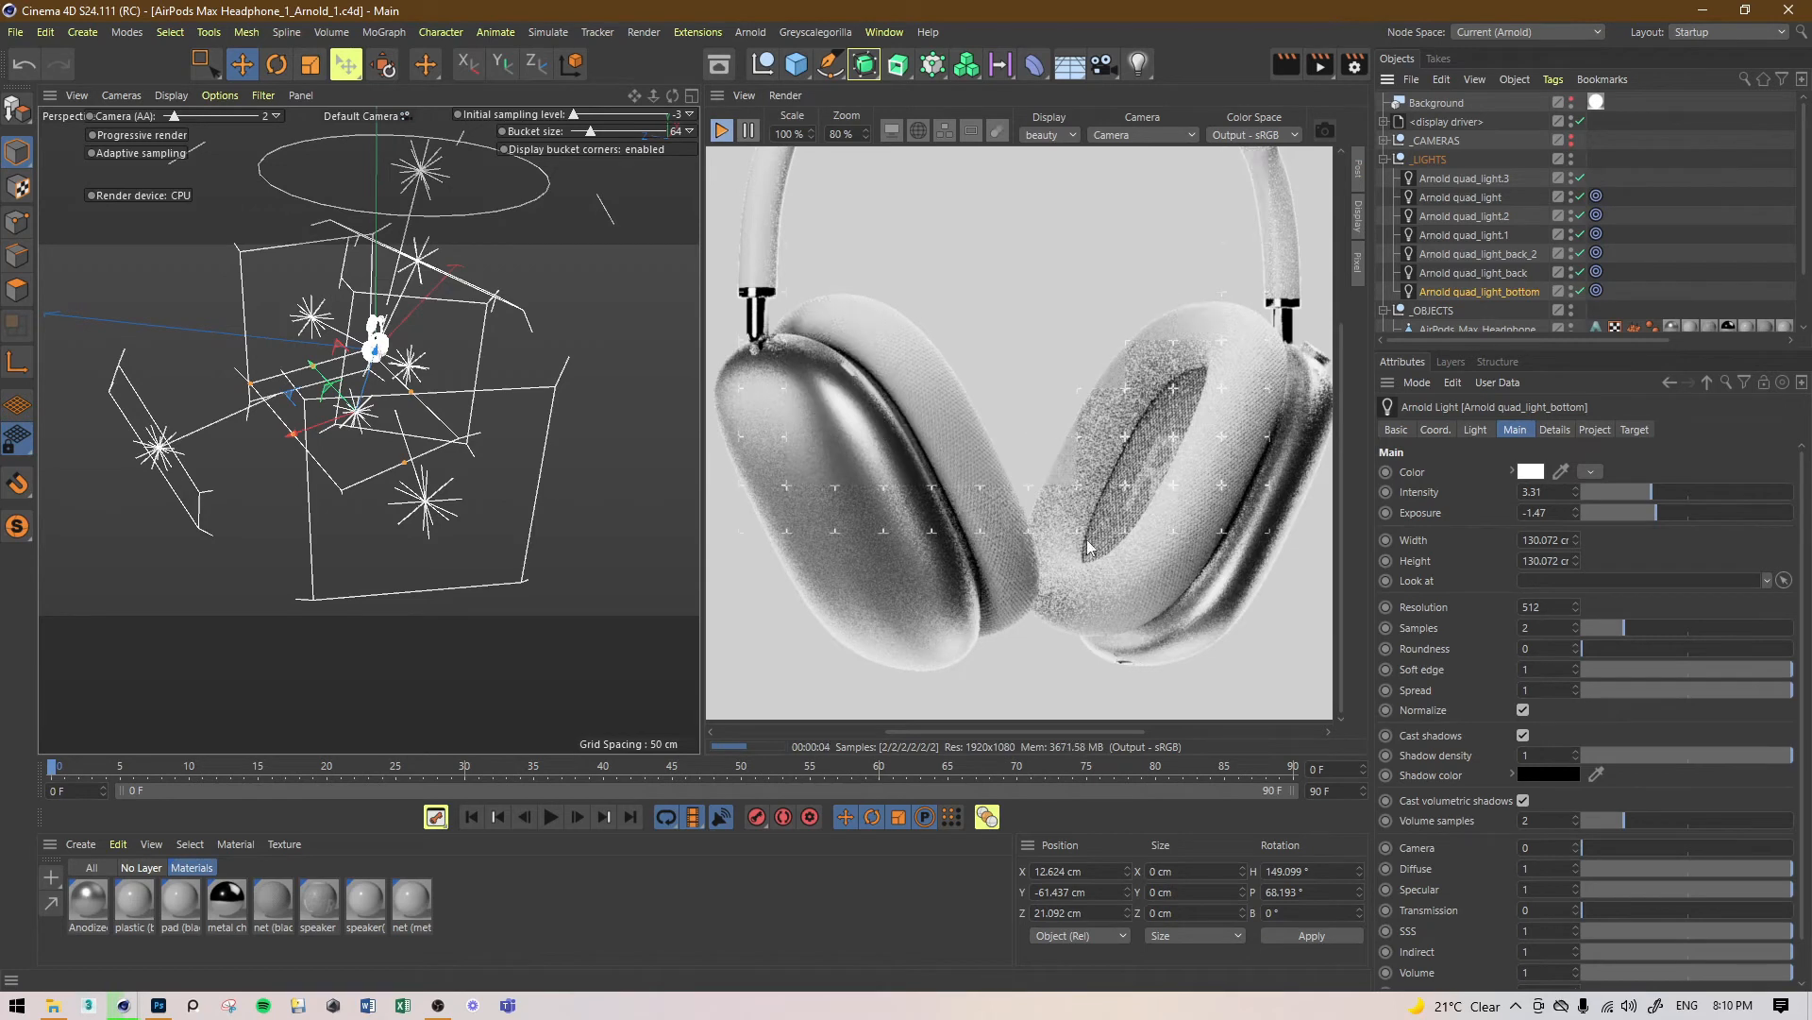
Step: Limit the render region to the bottoms of both ear cups and set the exposure of Arnold quad_light_back to 0
scroll(1090, 525, "down", 1)
left_click_drag(1091, 525, 1063, 510)
left_click_drag(1211, 592, 852, 702)
left_click(1506, 274)
left_click_drag(1699, 514, 1687, 514)
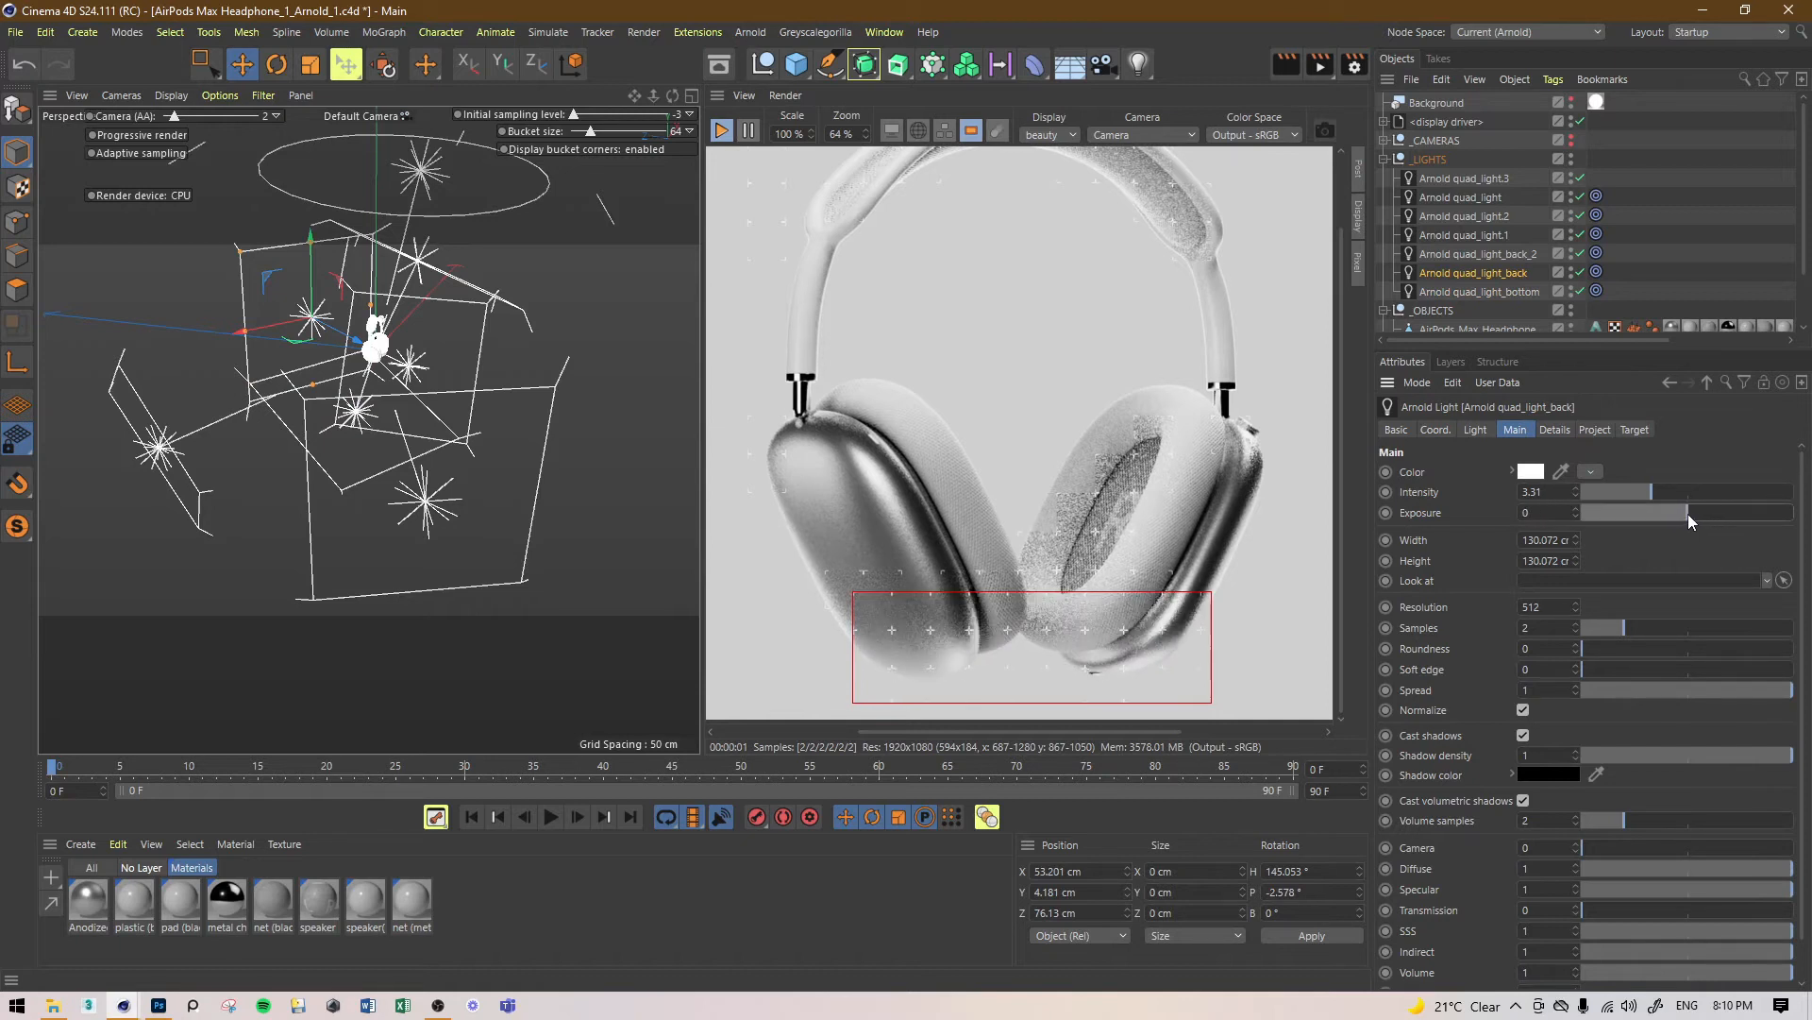
Step: Limit the render region to the left ear cup, save the project and set the exposure of Arnold quad_light_back to 0.62
left_click_drag(940, 412, 733, 667)
key("ctrl+s")
scroll(934, 557, "down", 2)
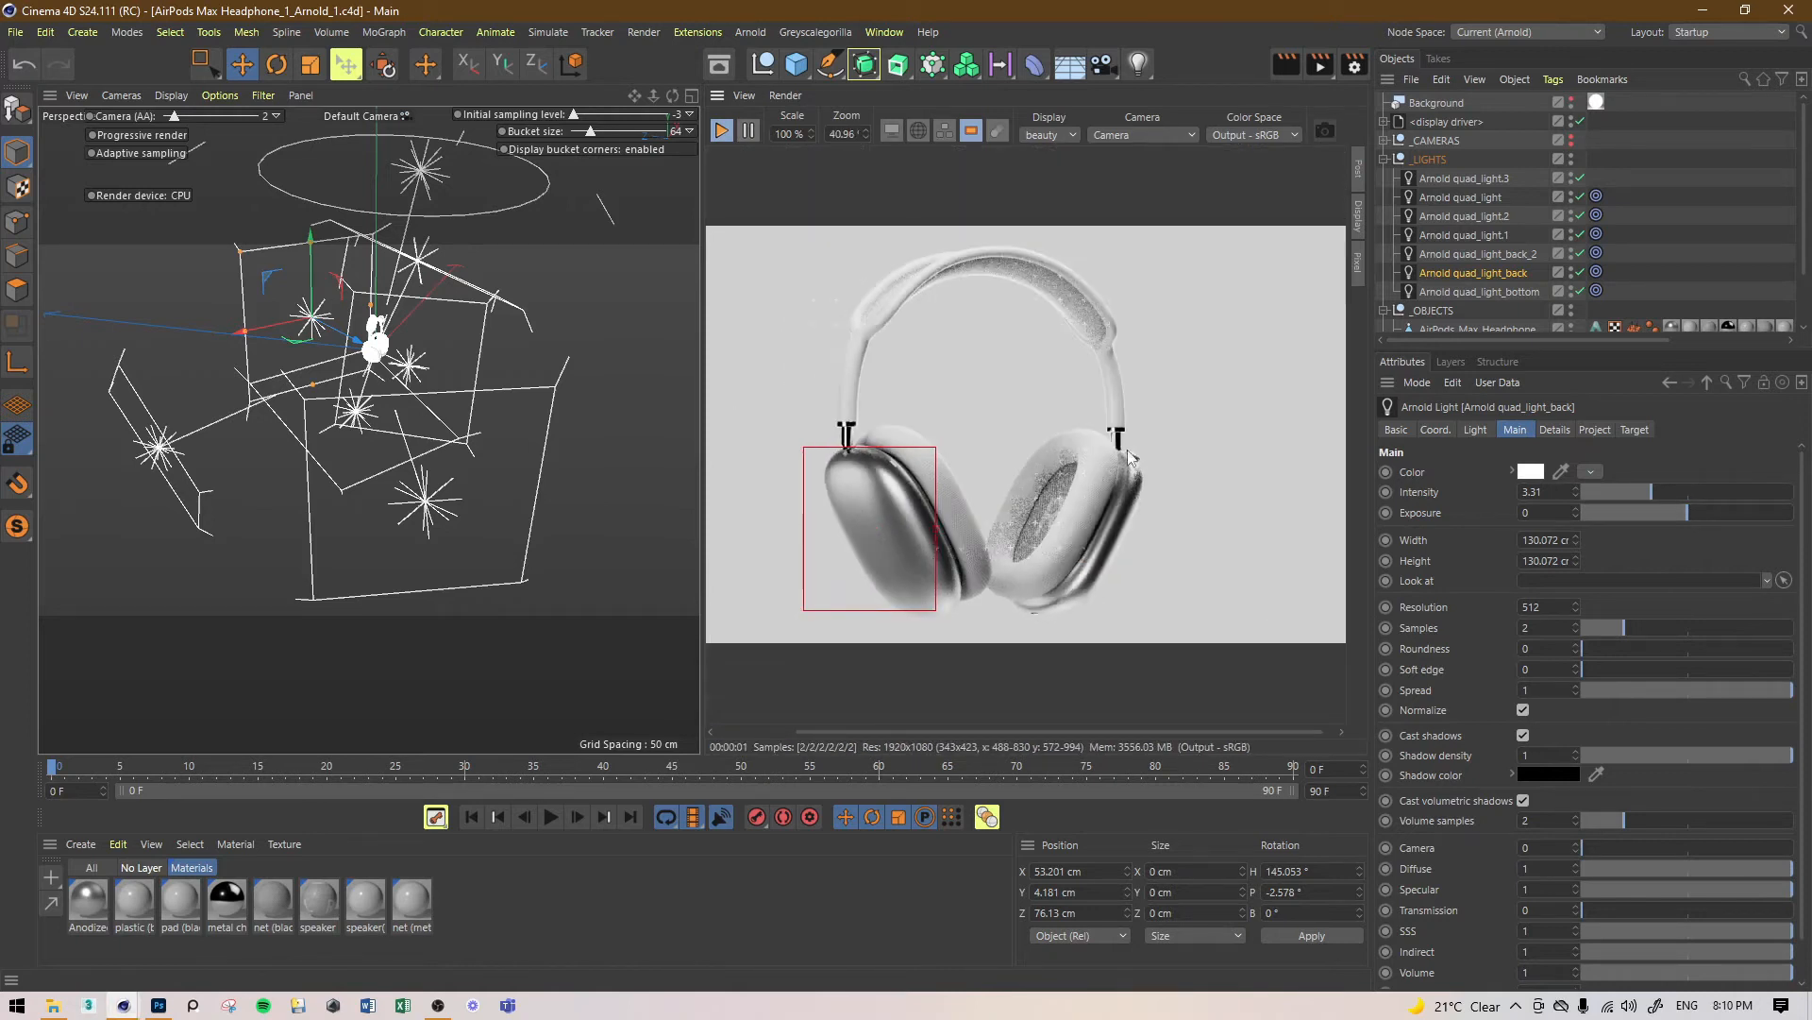
scroll(868, 557, "up", 4)
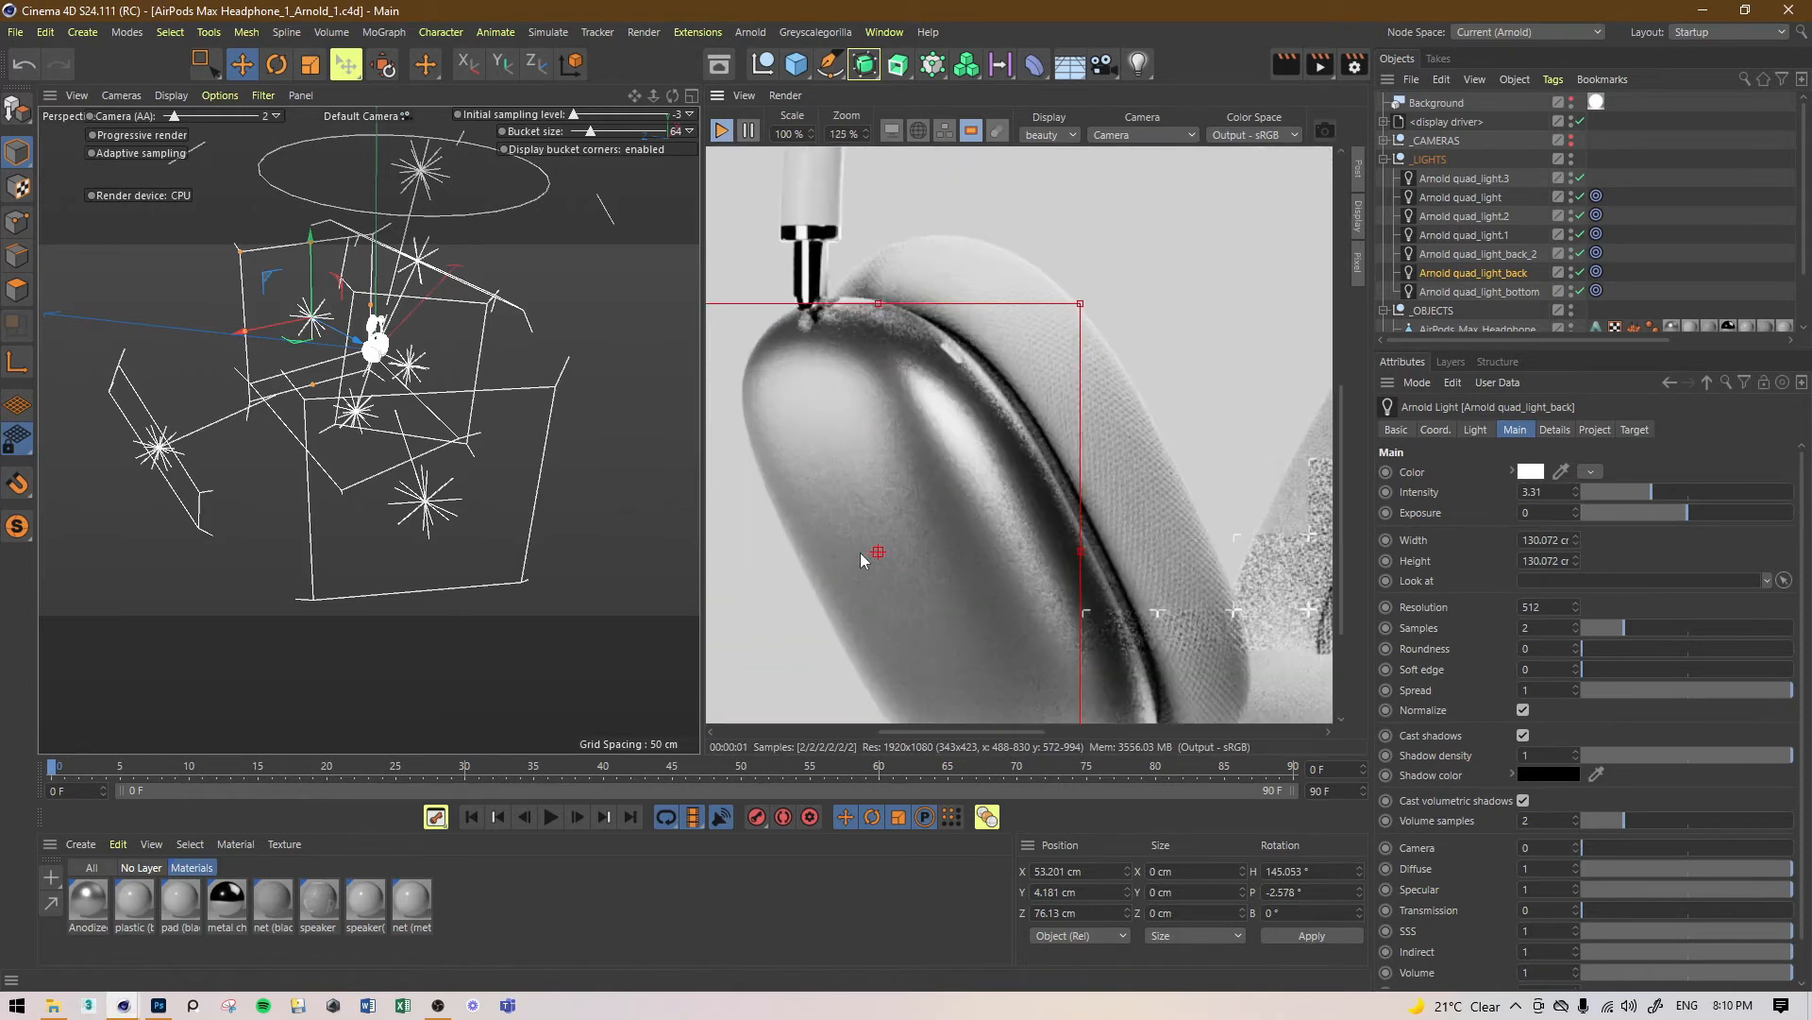
left_click_drag(1651, 487, 1702, 518)
key("ctrl+z")
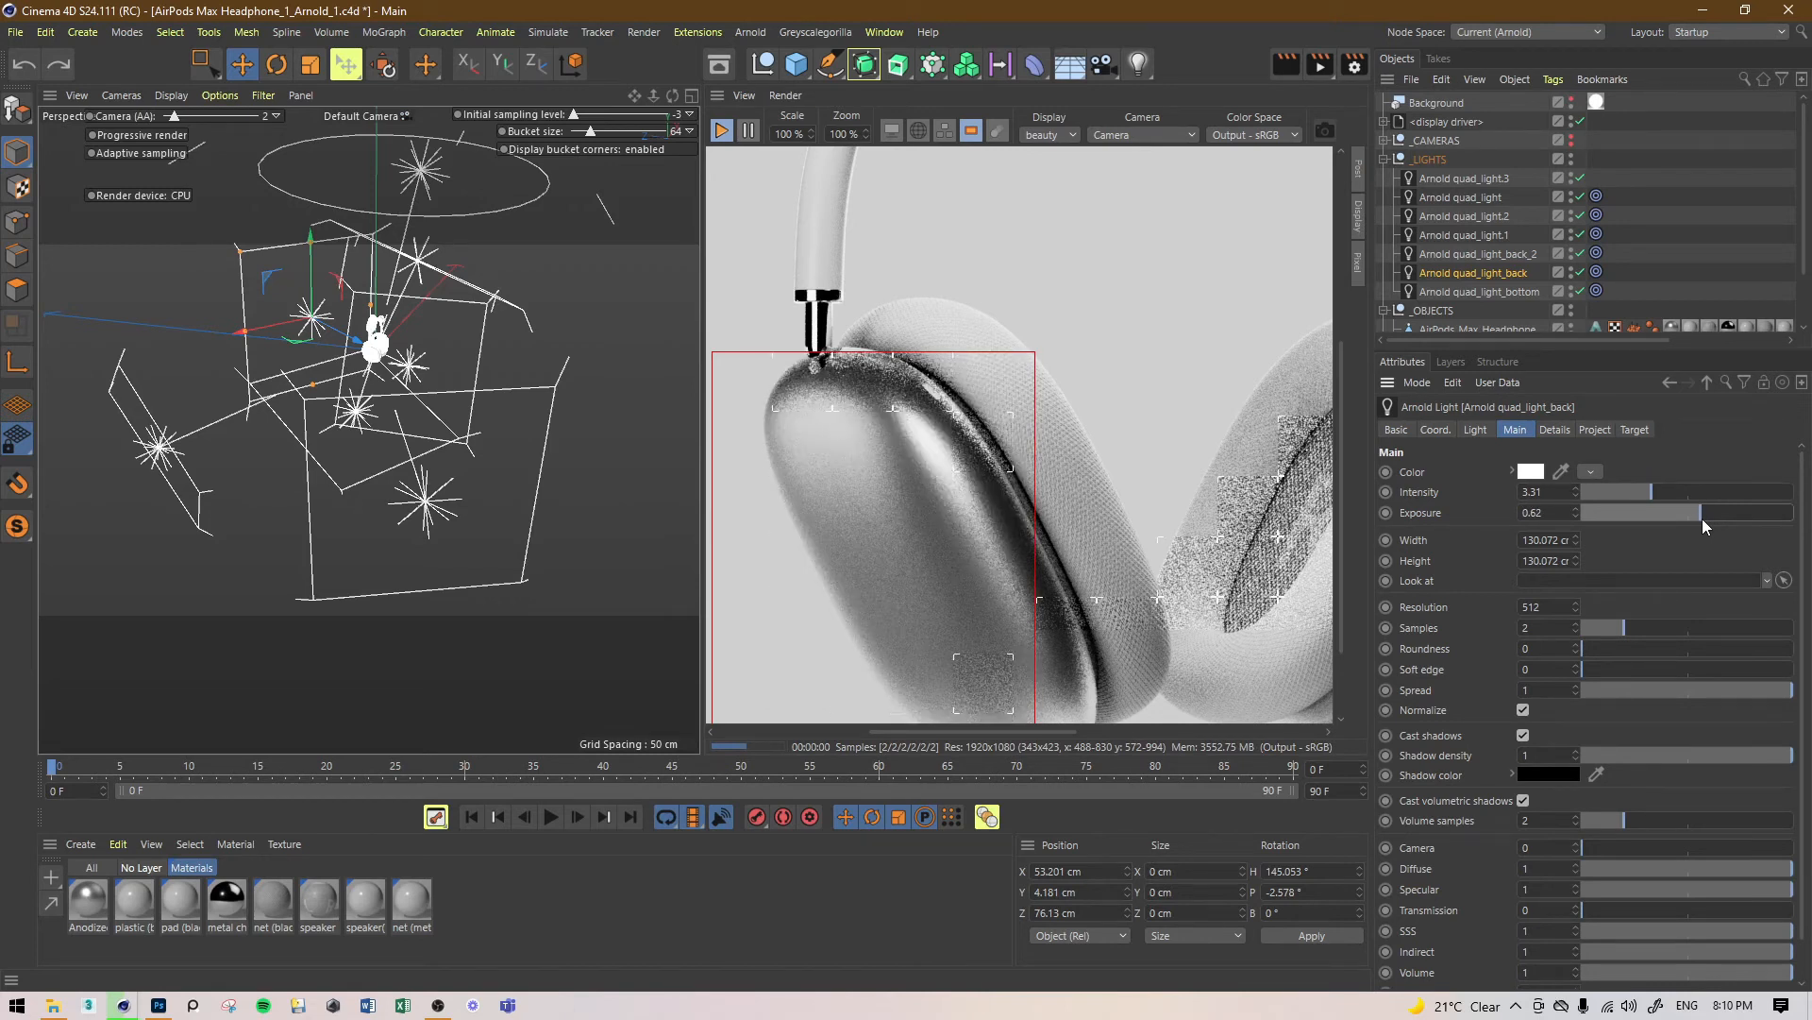
scroll(1014, 540, "down", 5)
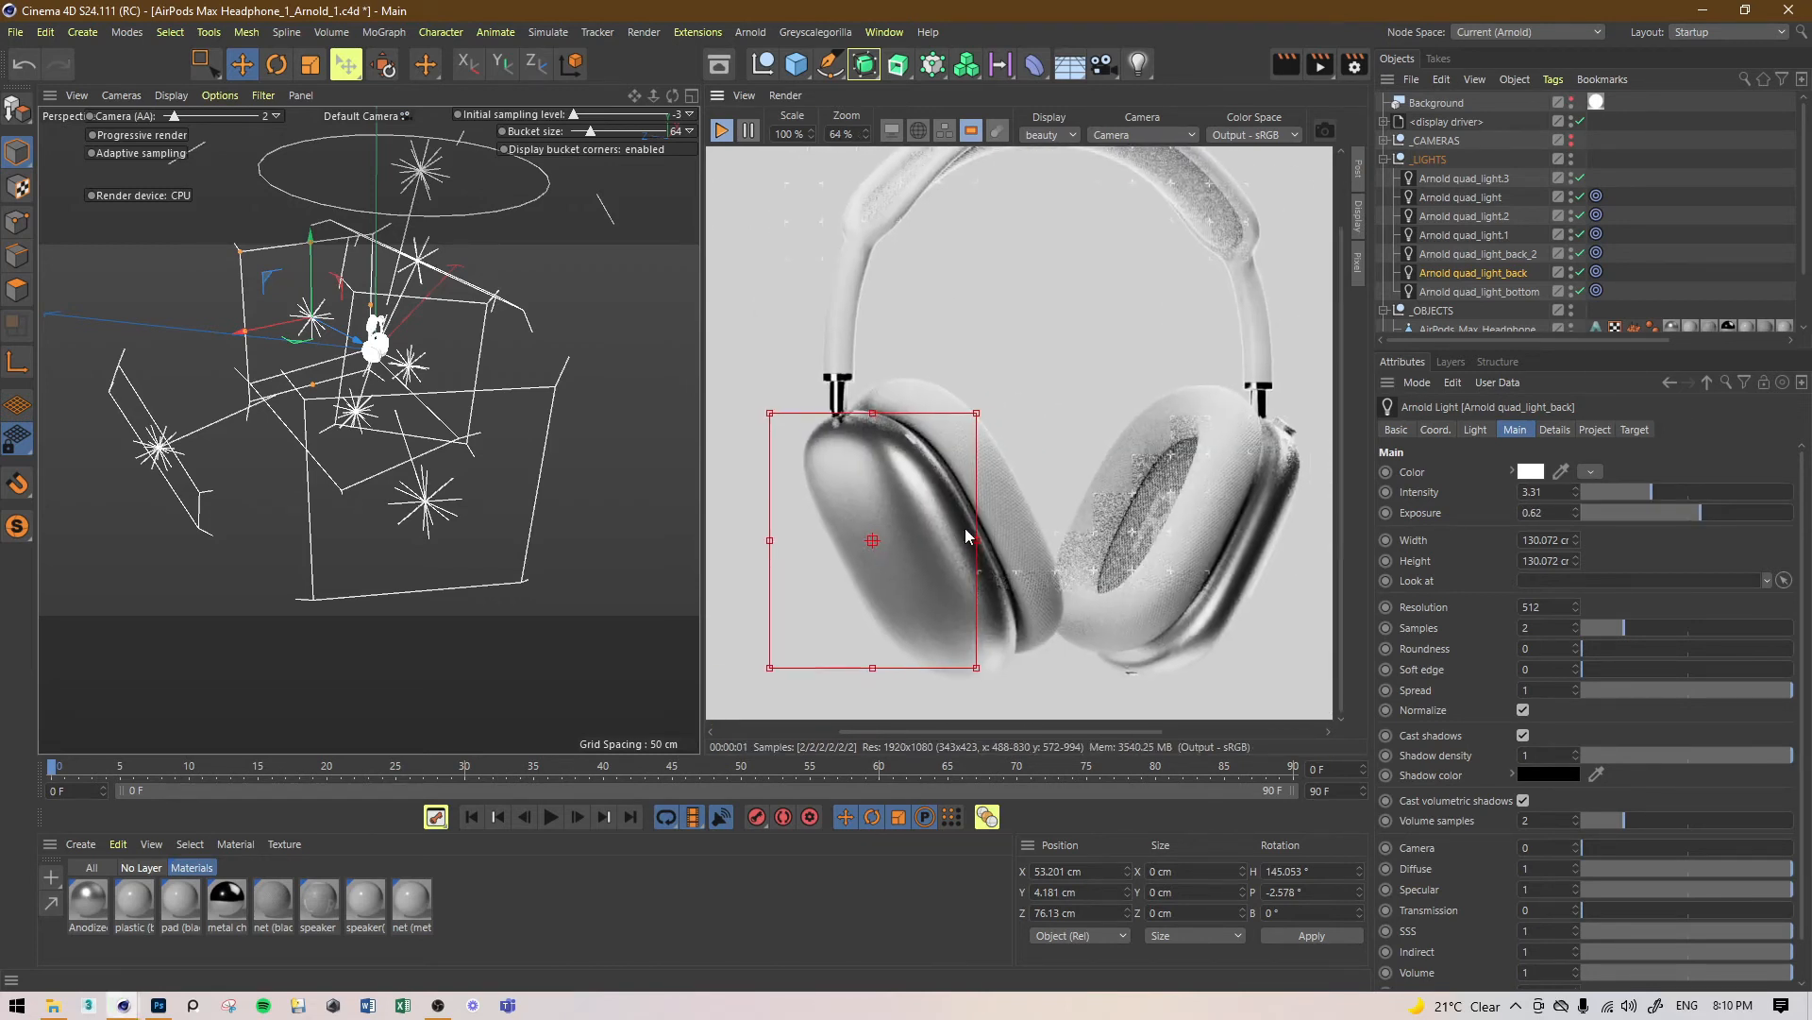
Step: Limit the render region to the bottom of the left ear cup and set the soft edge of Arnold quad_light_bottom to 0
left_click_drag(847, 584, 974, 709)
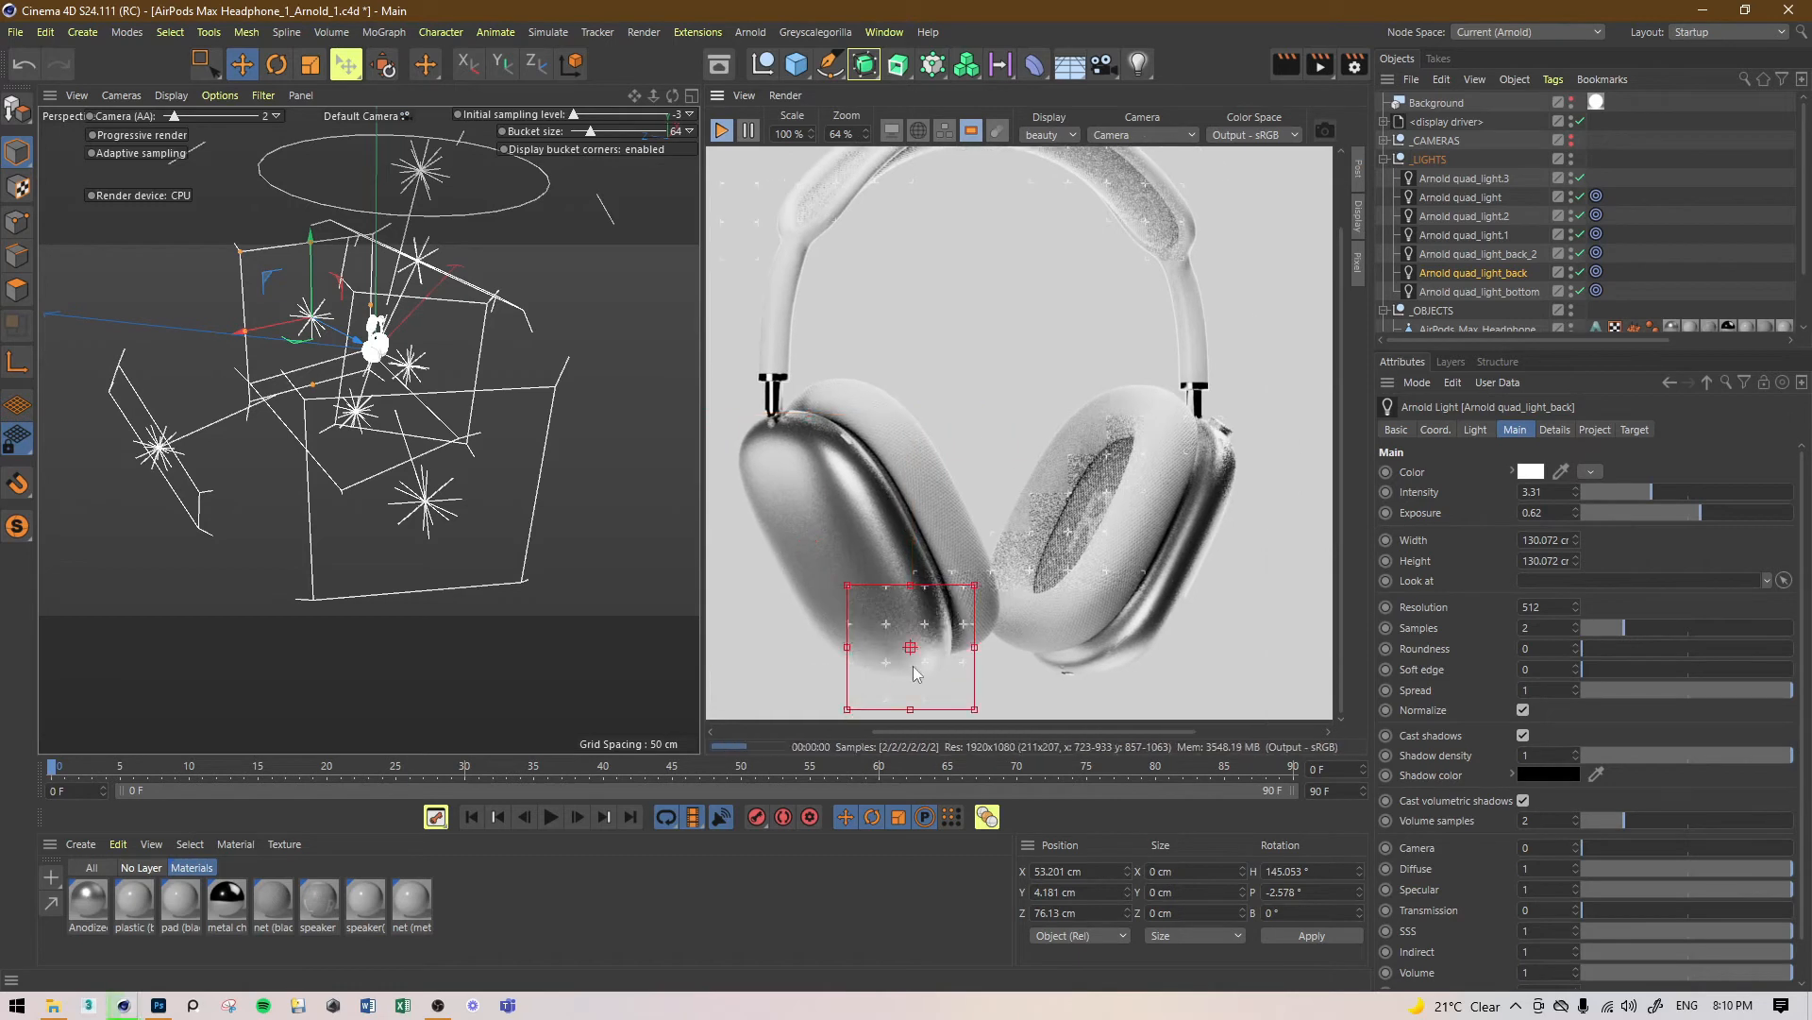
left_click(1508, 293)
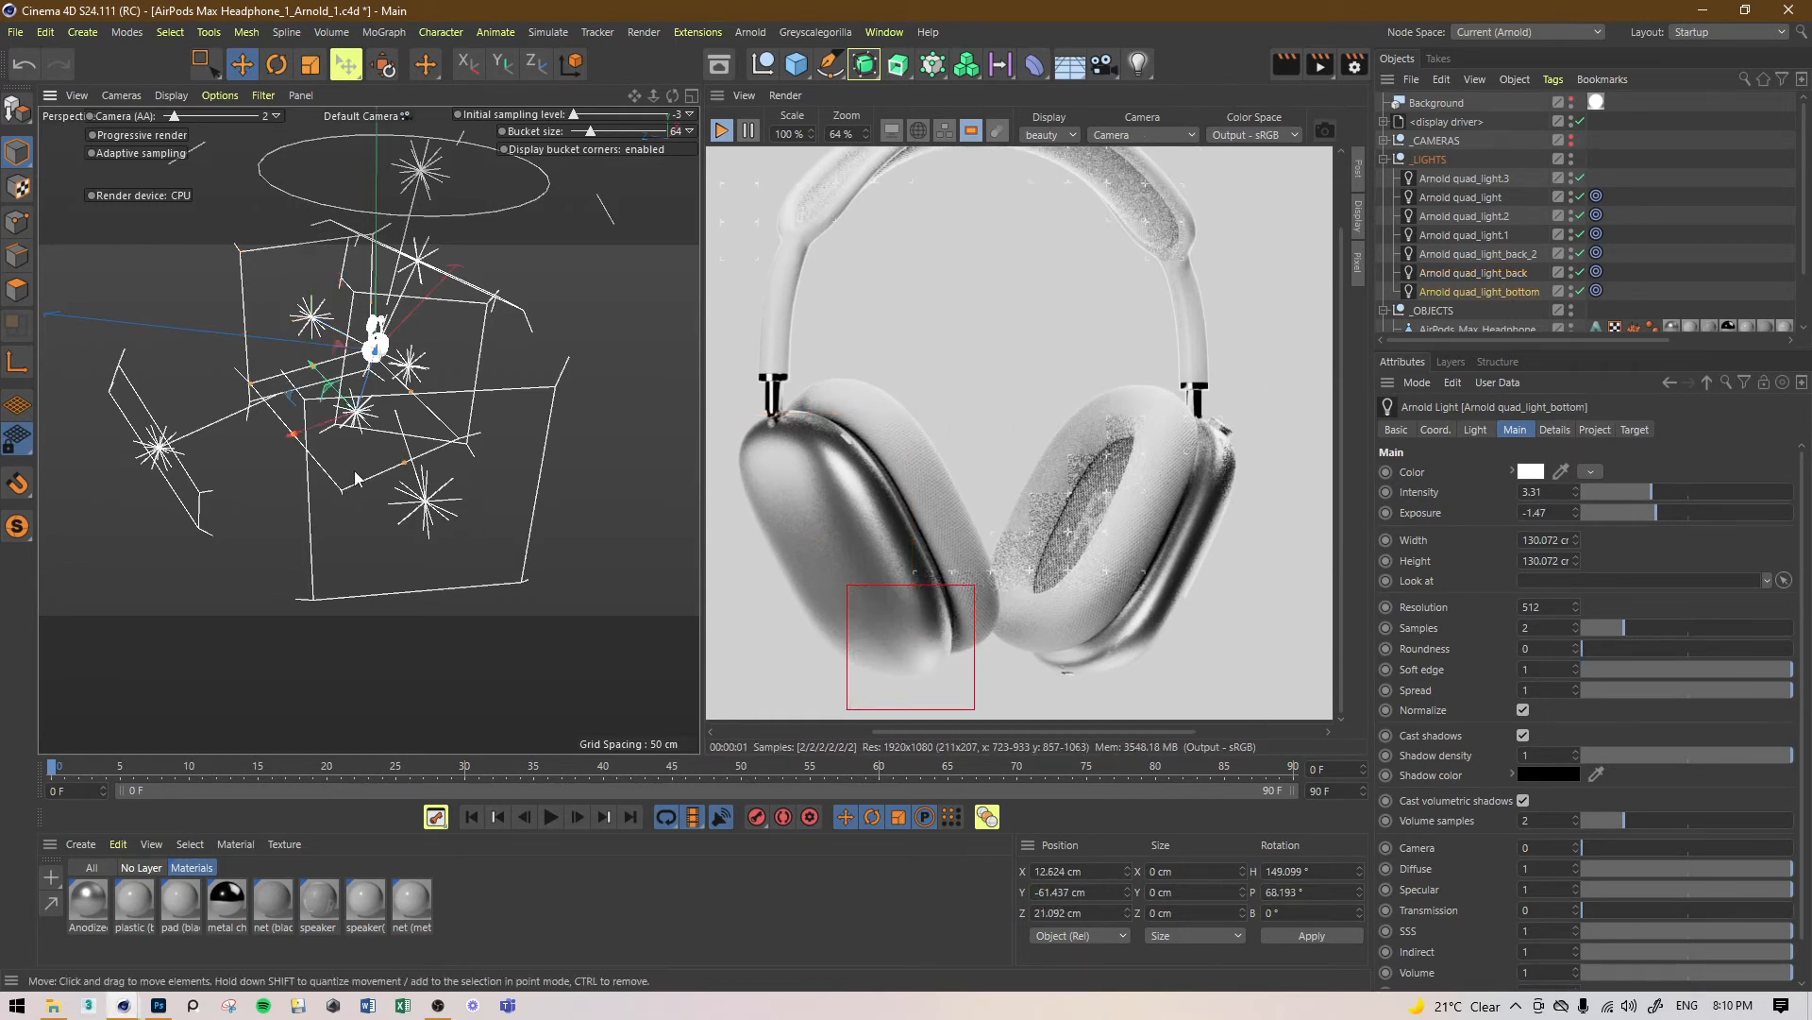
left_click_drag(357, 476, 388, 492, "alt")
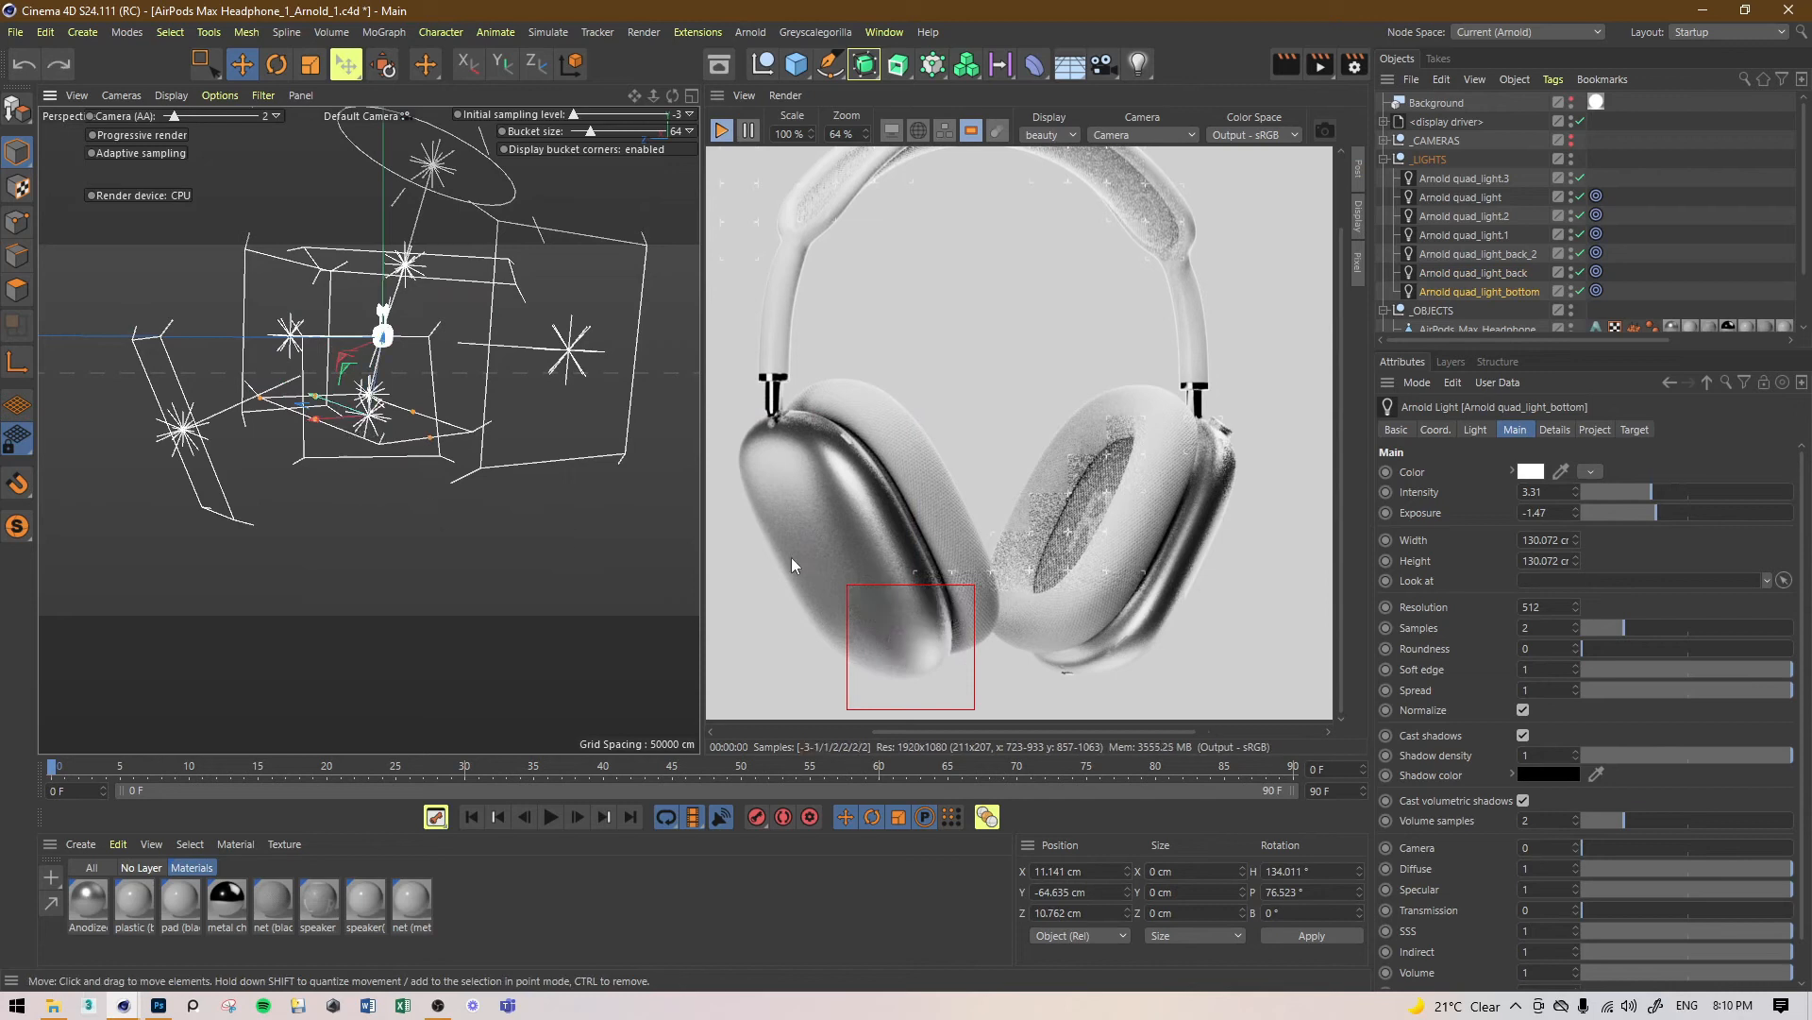
left_click_drag(1720, 676, 1561, 663)
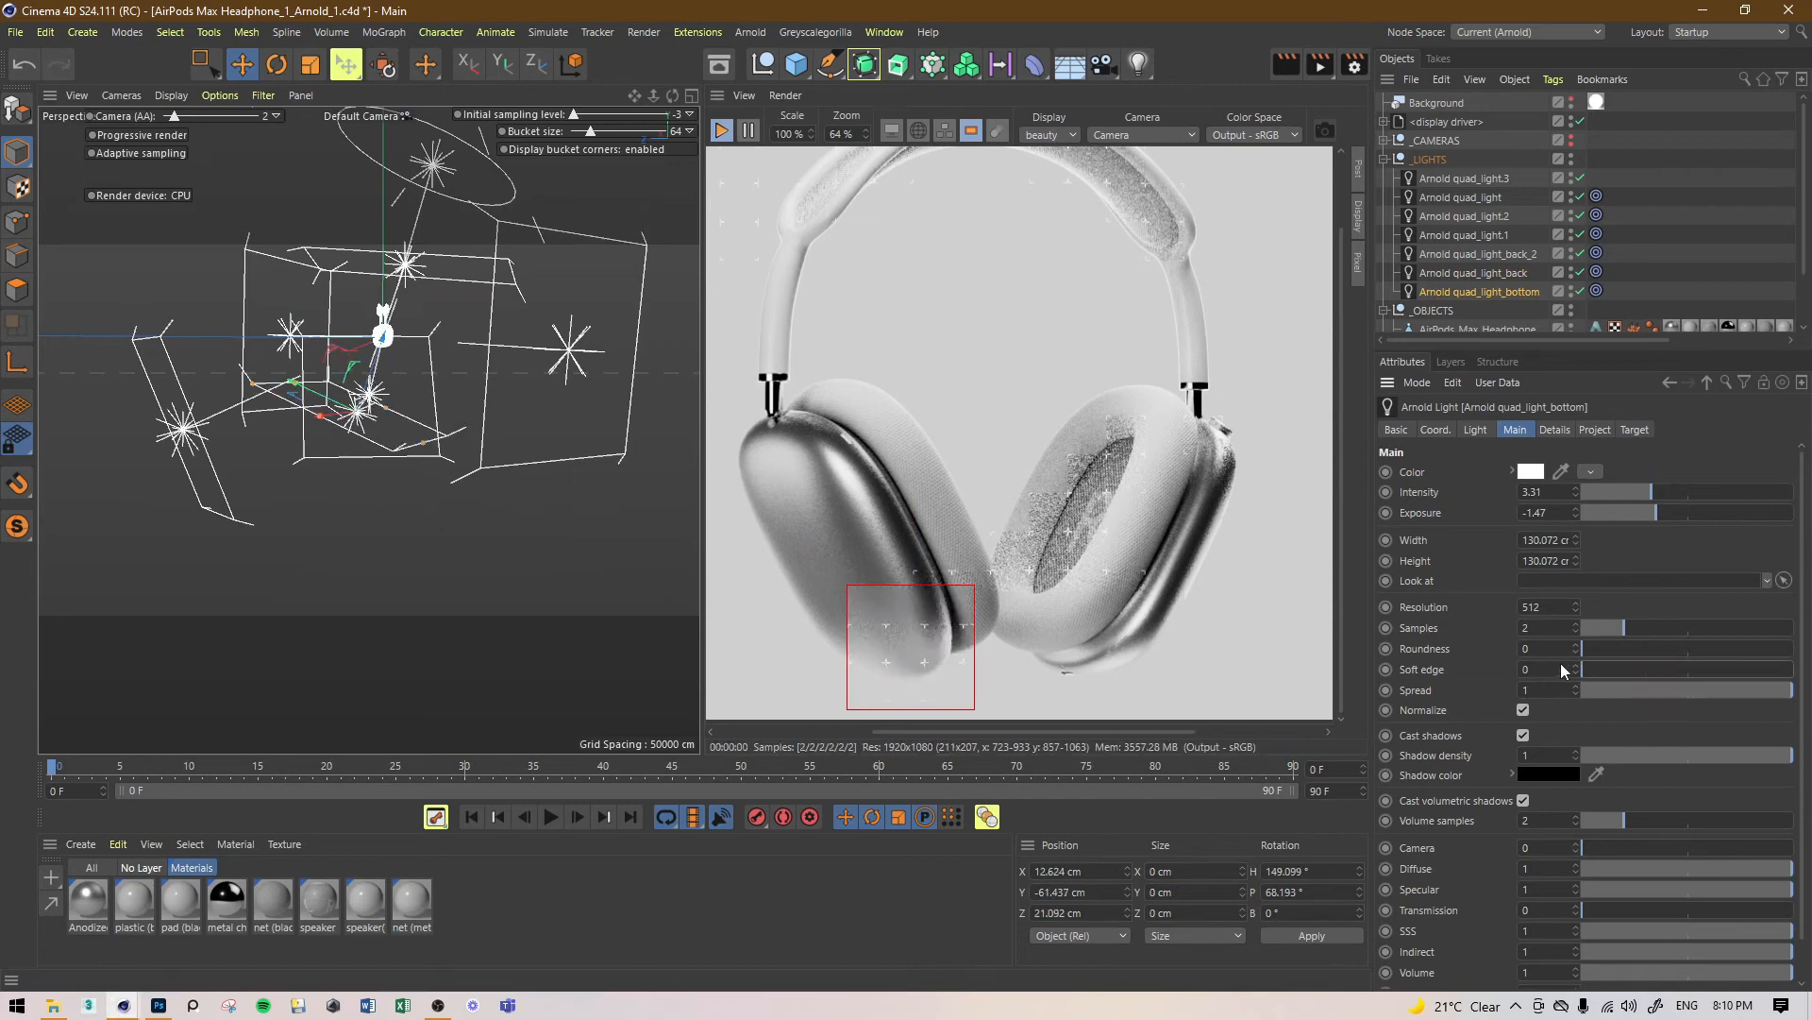
Step: Switch off all the other quad lights, set Arnold quad_light_bottom to intensity 1.93 and exposure -3.02, and save the project
left_click_drag(1017, 355, 680, 699)
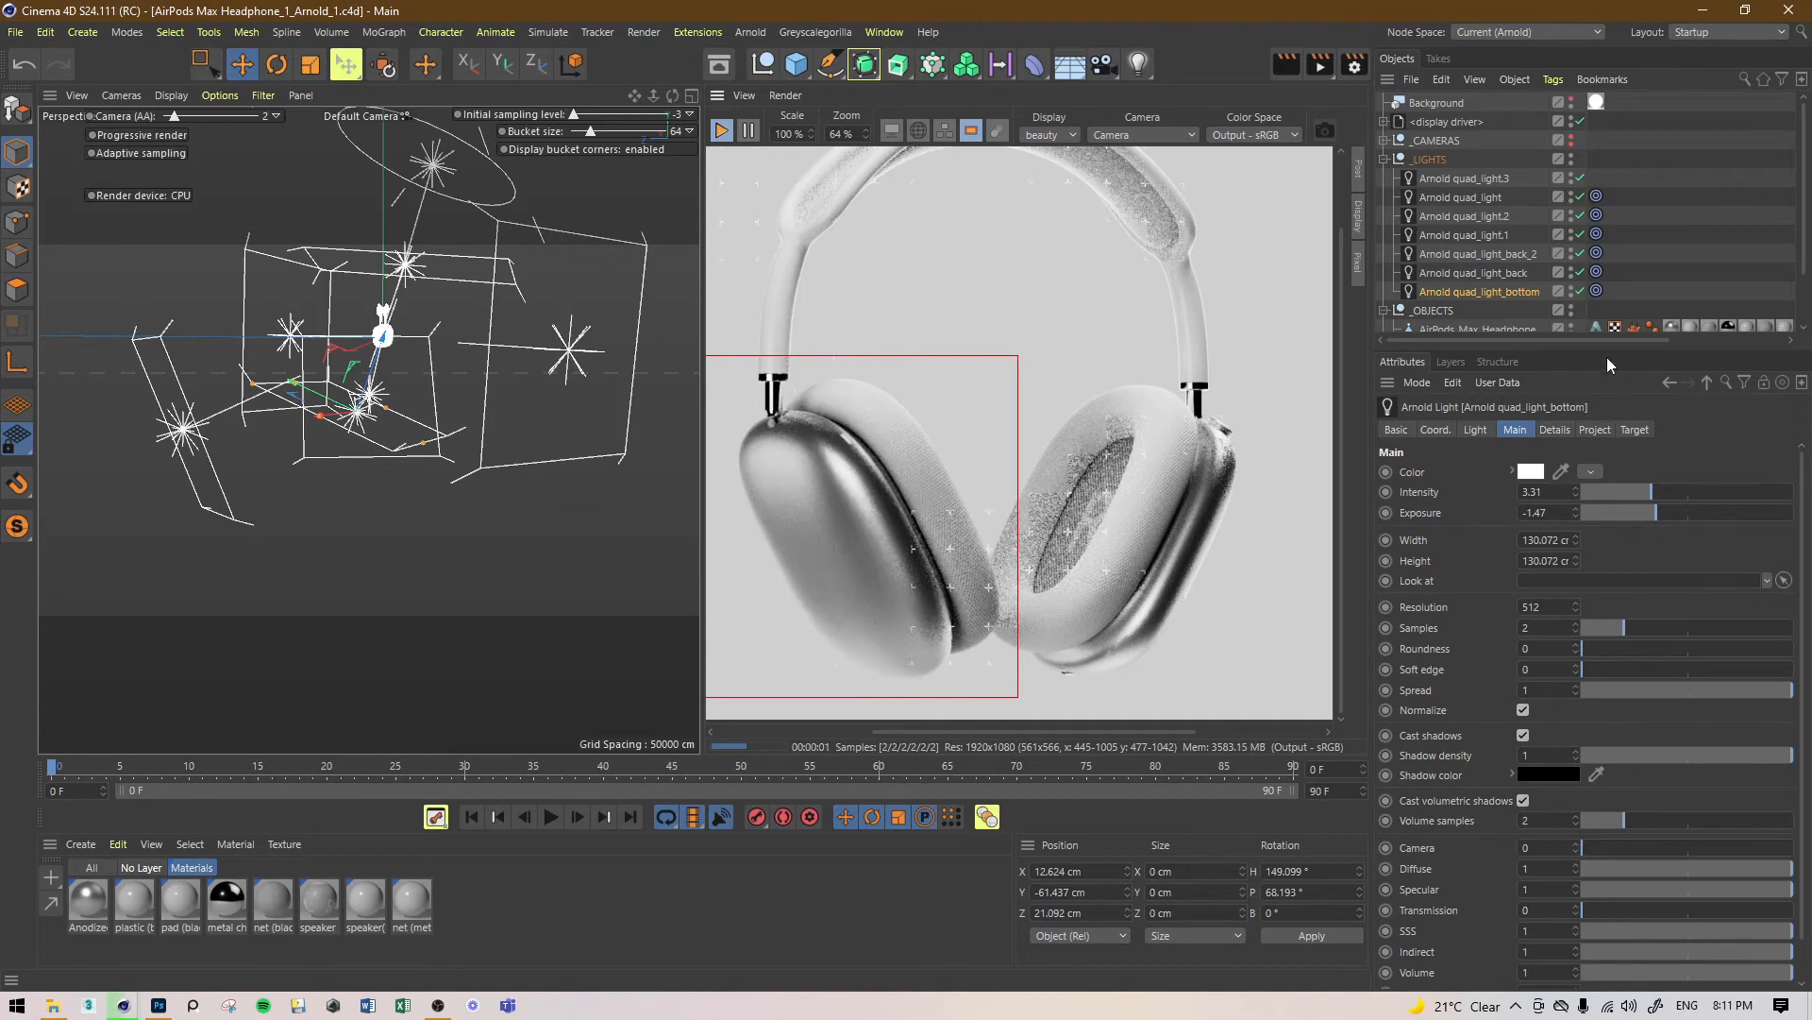
left_click(1582, 178)
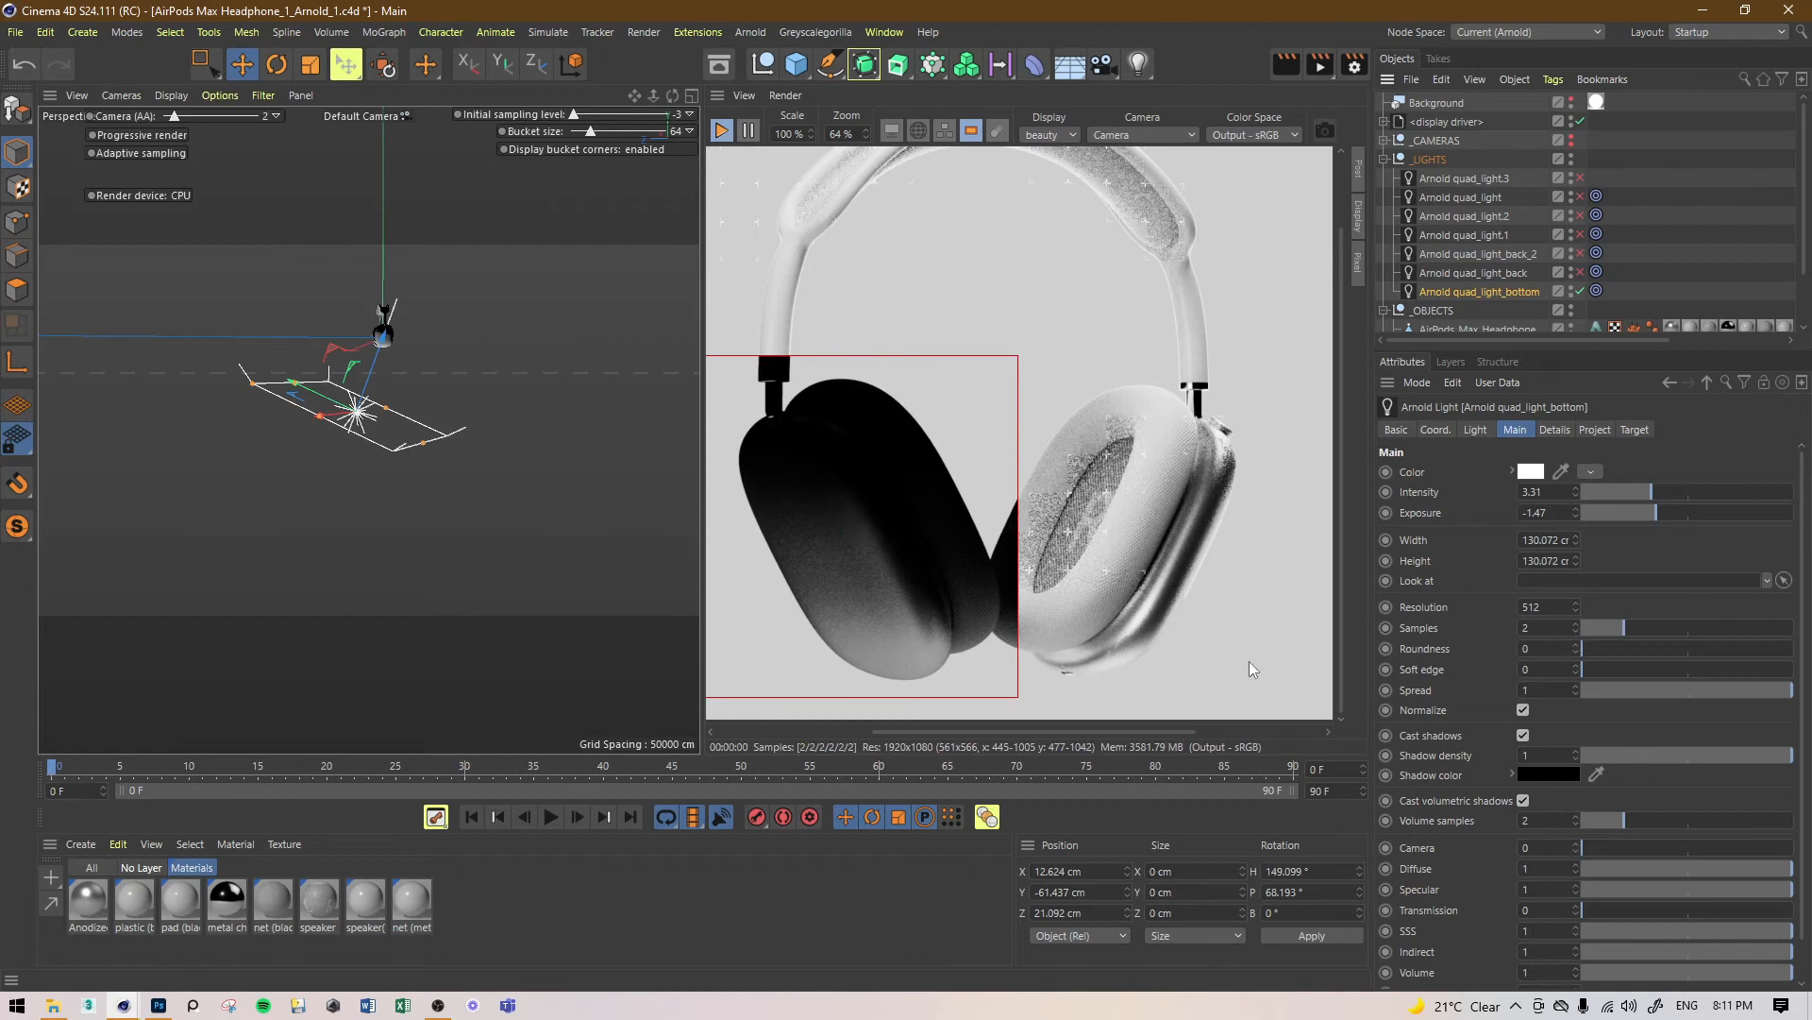
left_click_drag(1646, 513, 1606, 512)
left_click(1622, 491)
left_click(1614, 491)
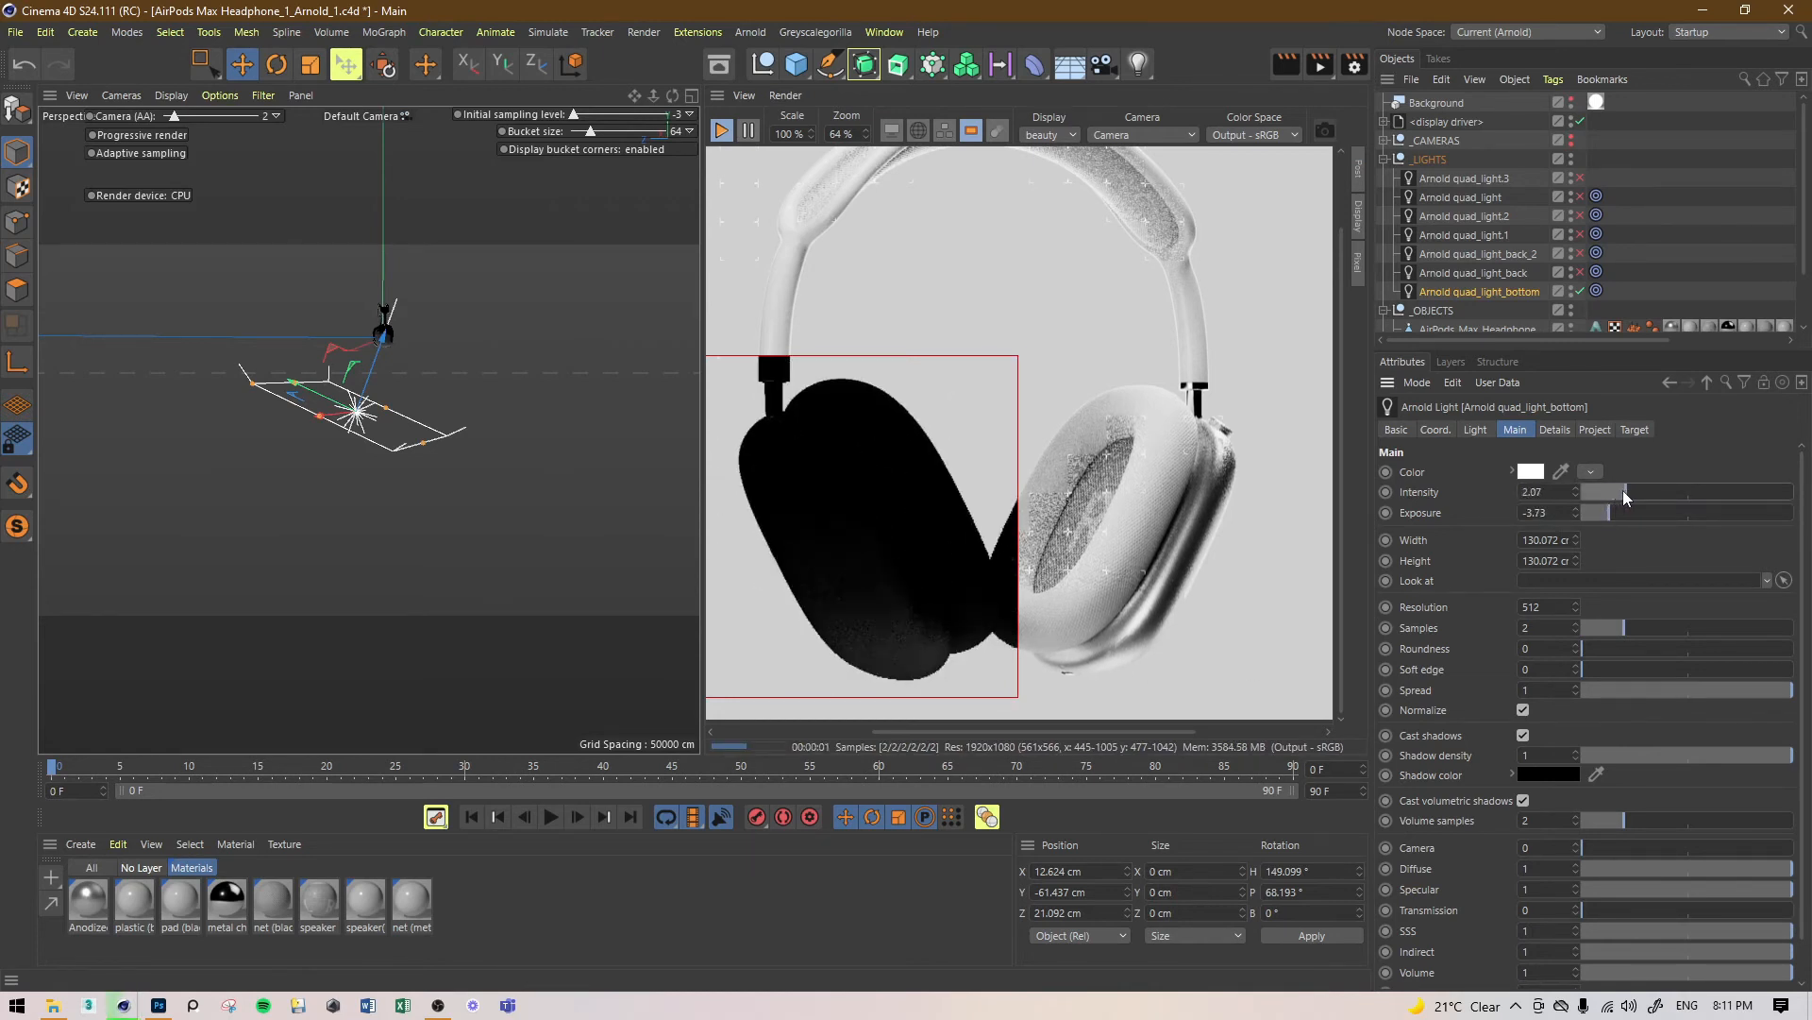
left_click_drag(1604, 518, 1624, 512)
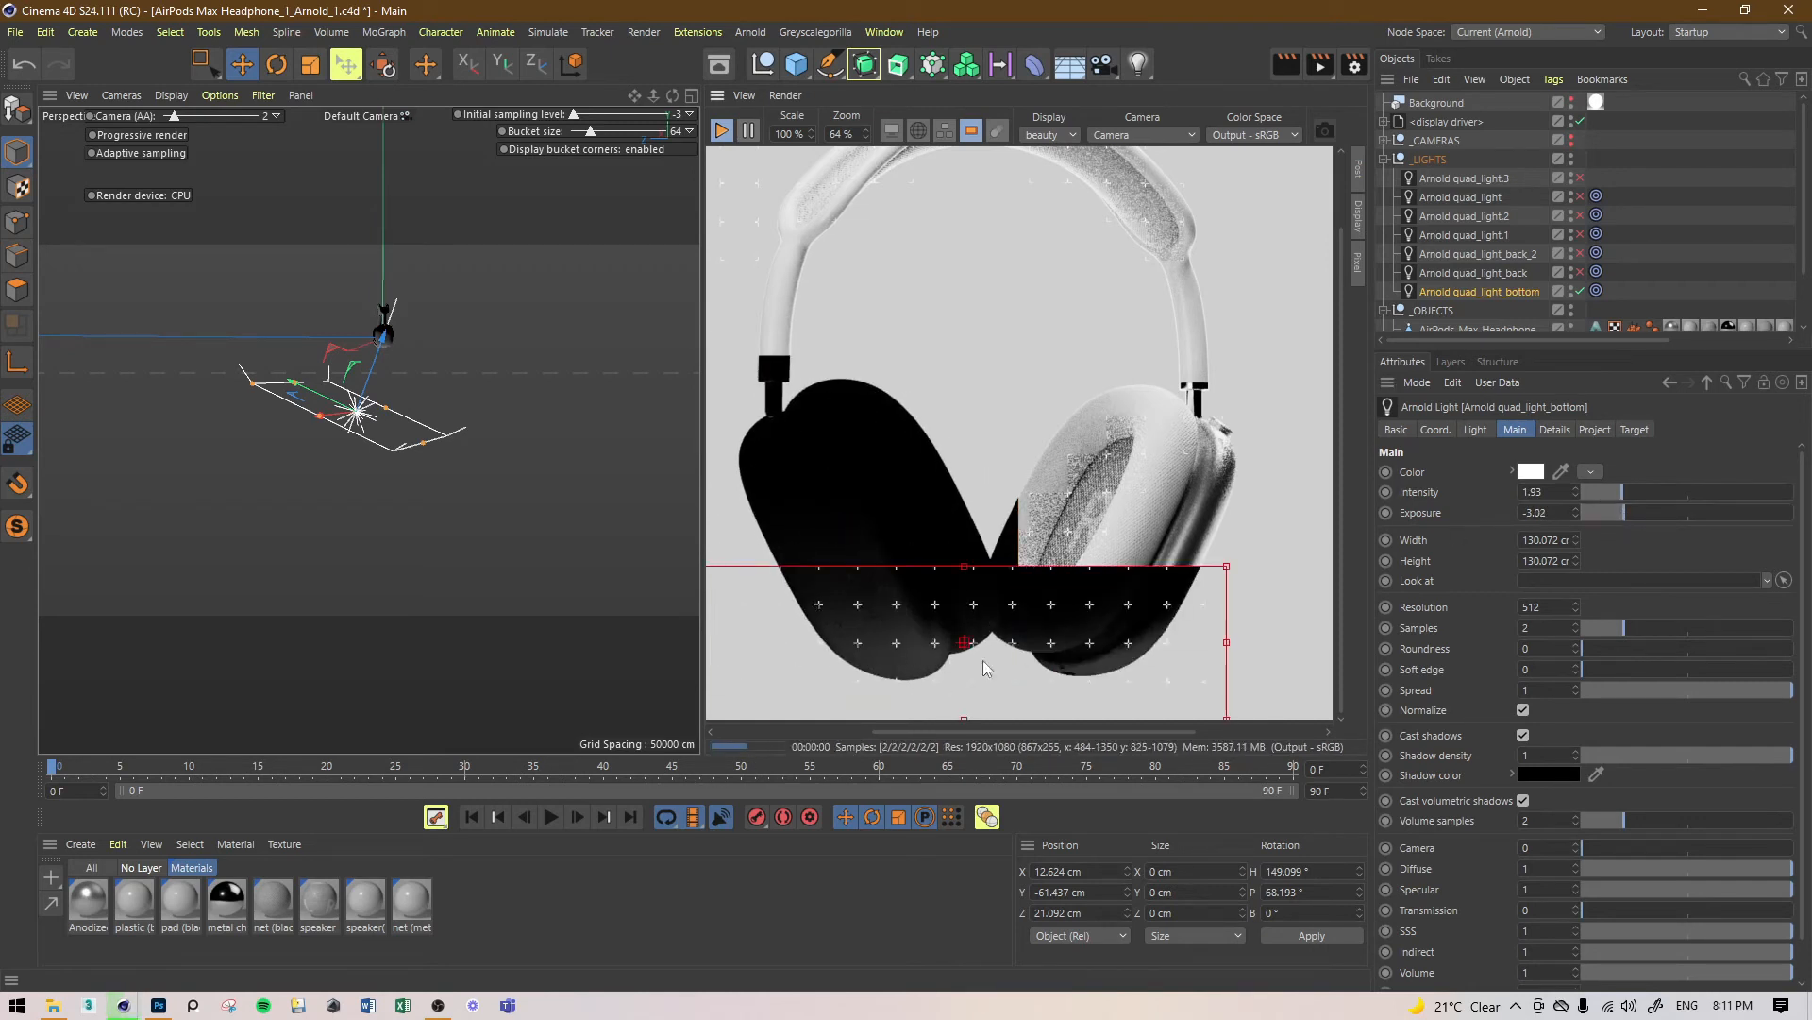
key("ctrl+s")
Step: Move Arnold quad_light_bottom to about X -38.9, Y -64.5, Z 16.8 cm and widen the render region to both ear cups
left_click_drag(439, 455, 473, 538)
left_click_drag(1244, 373, 732, 703)
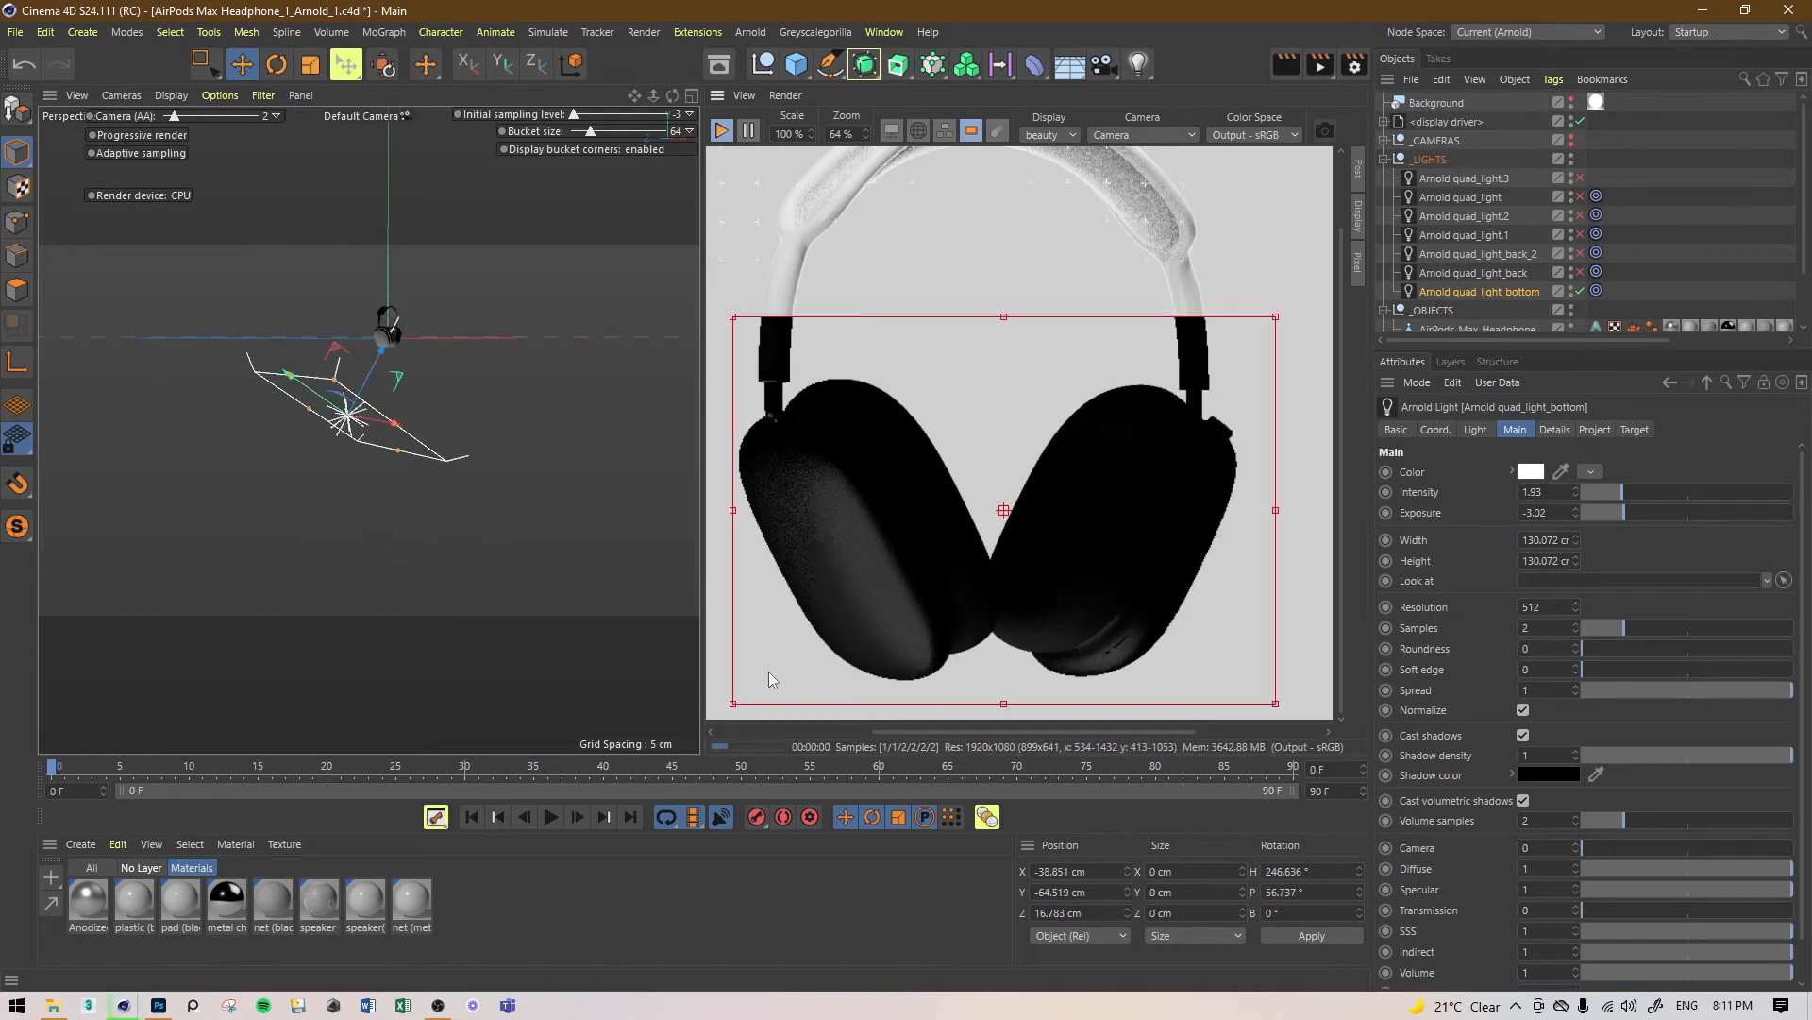
scroll(557, 563, "up", 10)
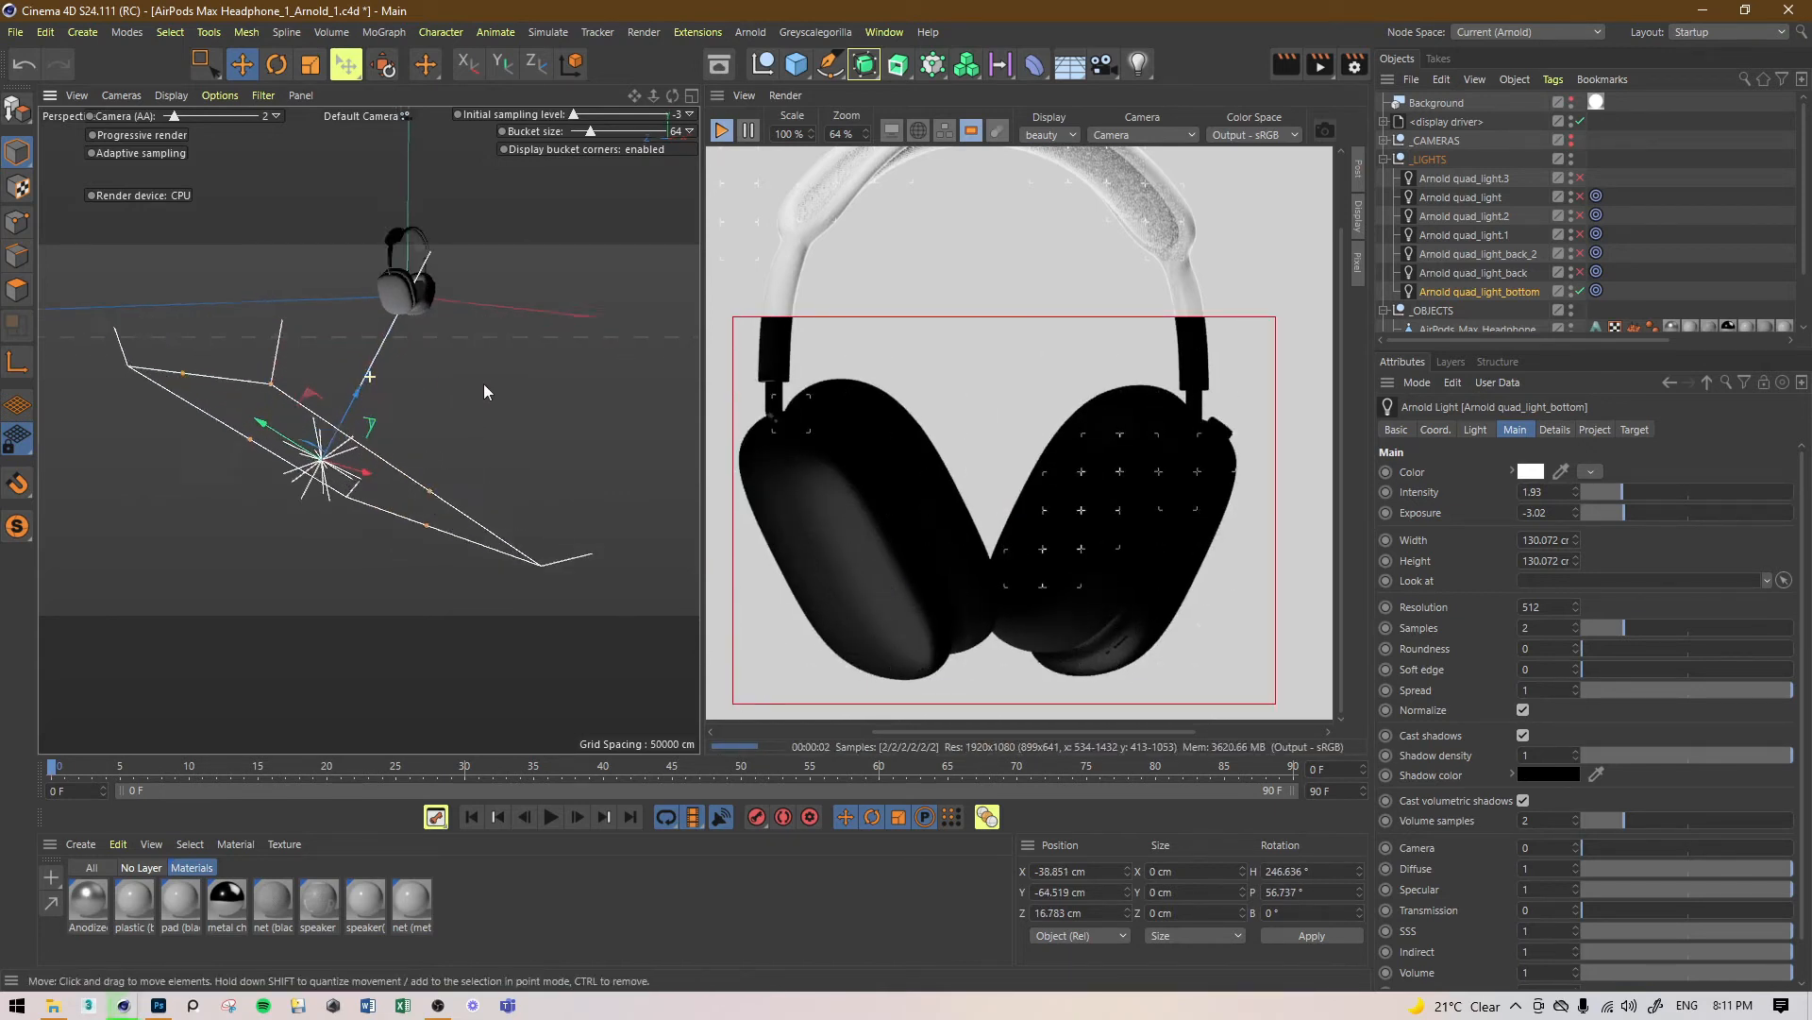
Step: Delete the Target tag from Arnold quad_light_bottom
left_click_drag(625, 364, 581, 397)
left_click(1595, 292)
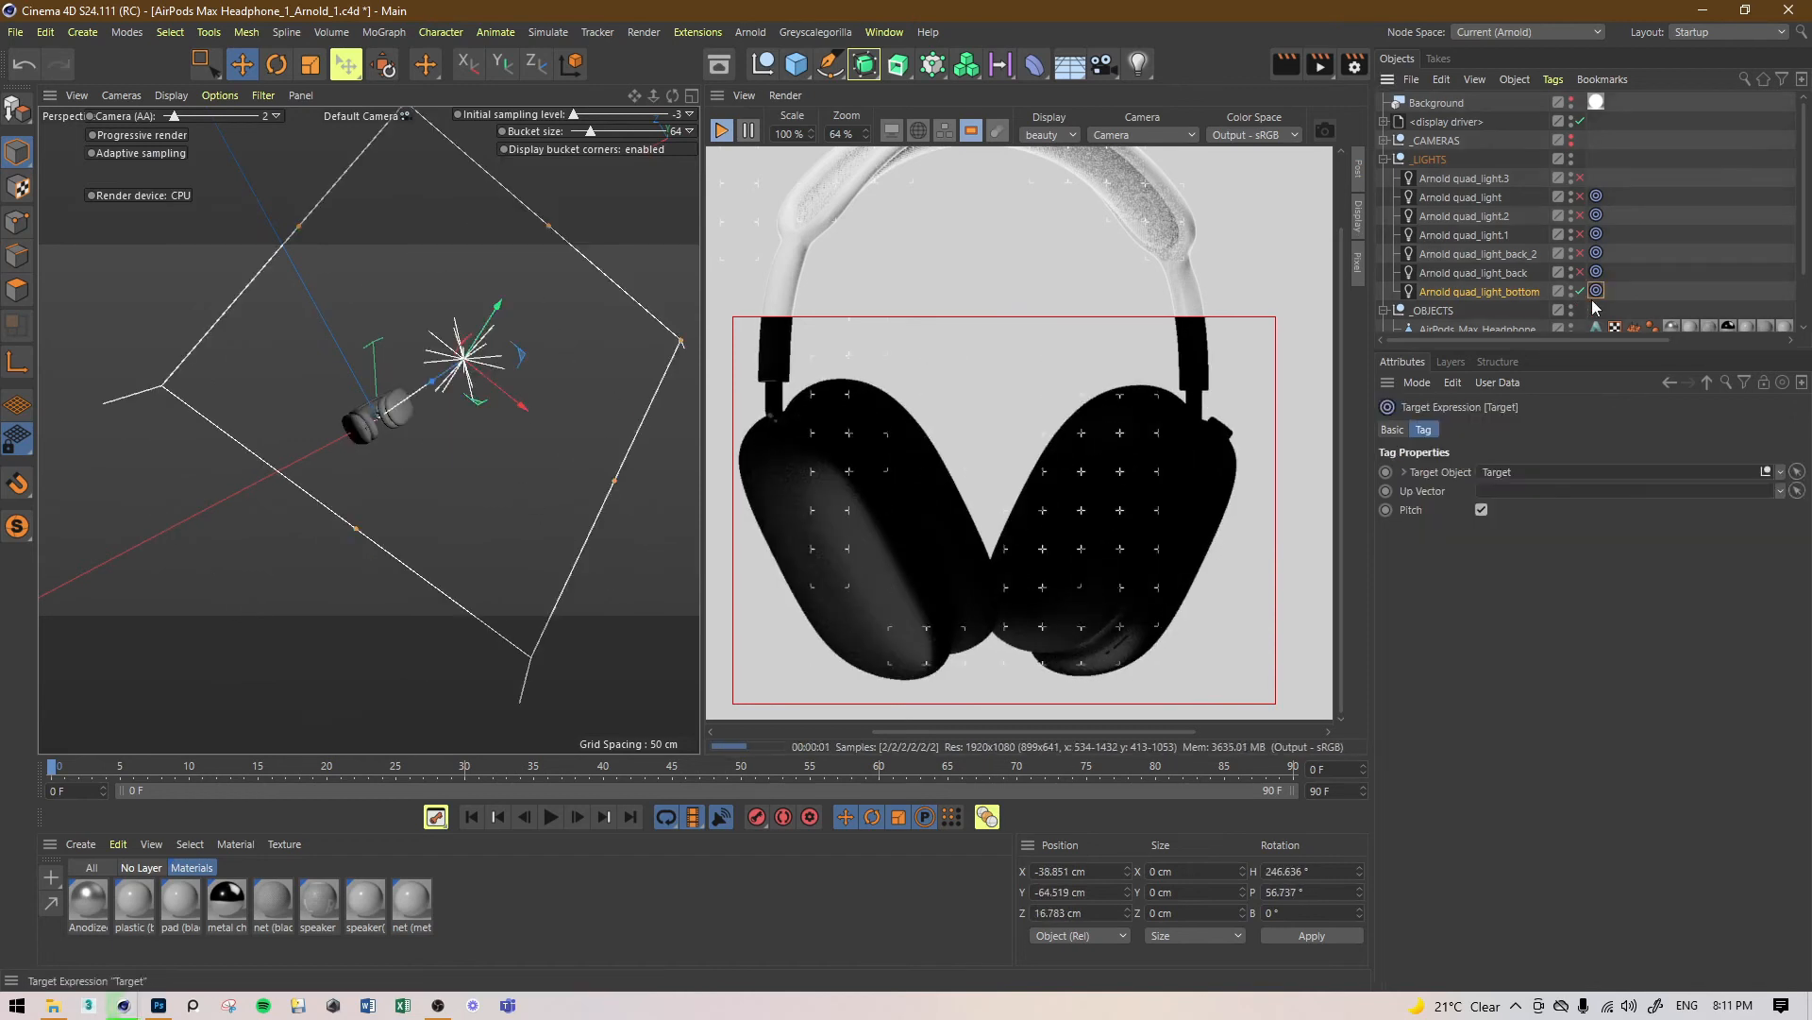
key("Delete")
Step: Reset Arnold quad_light_bottom to position X 0, Y 0, Z 0 cm with heading and pitch rotation at 0°
left_click(1499, 296)
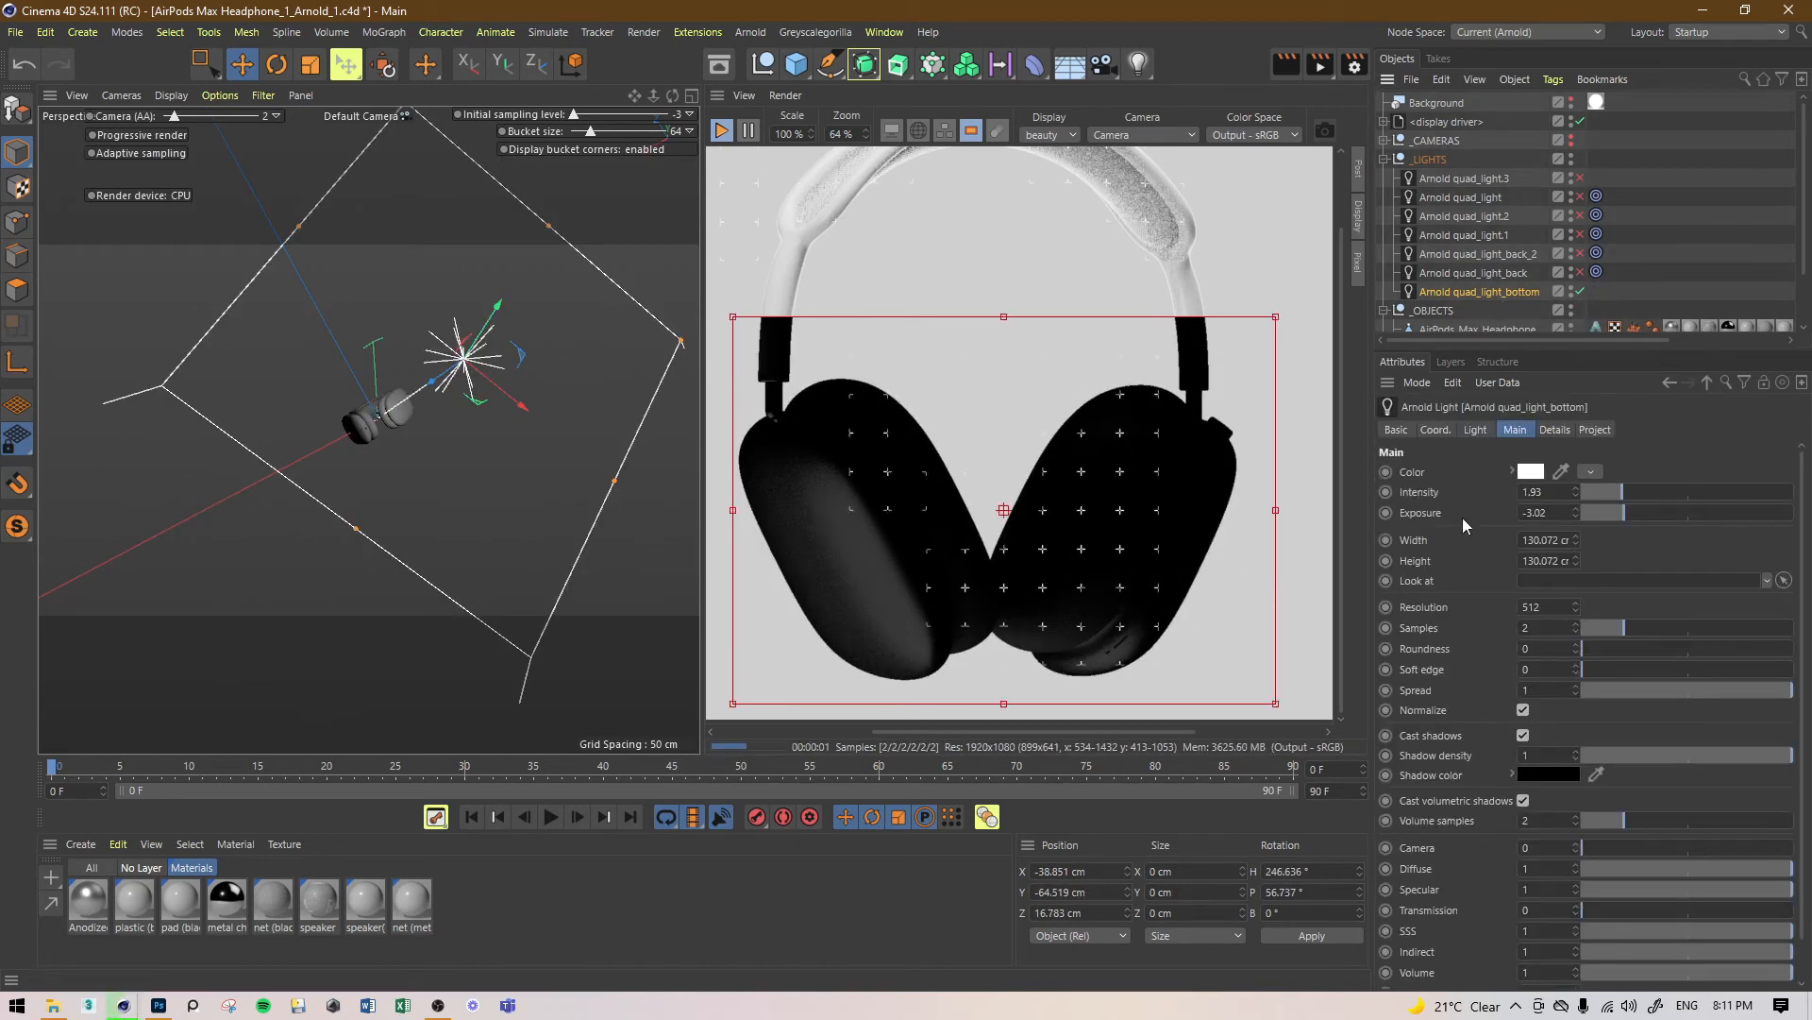
left_click(1435, 429)
double_click(1451, 472)
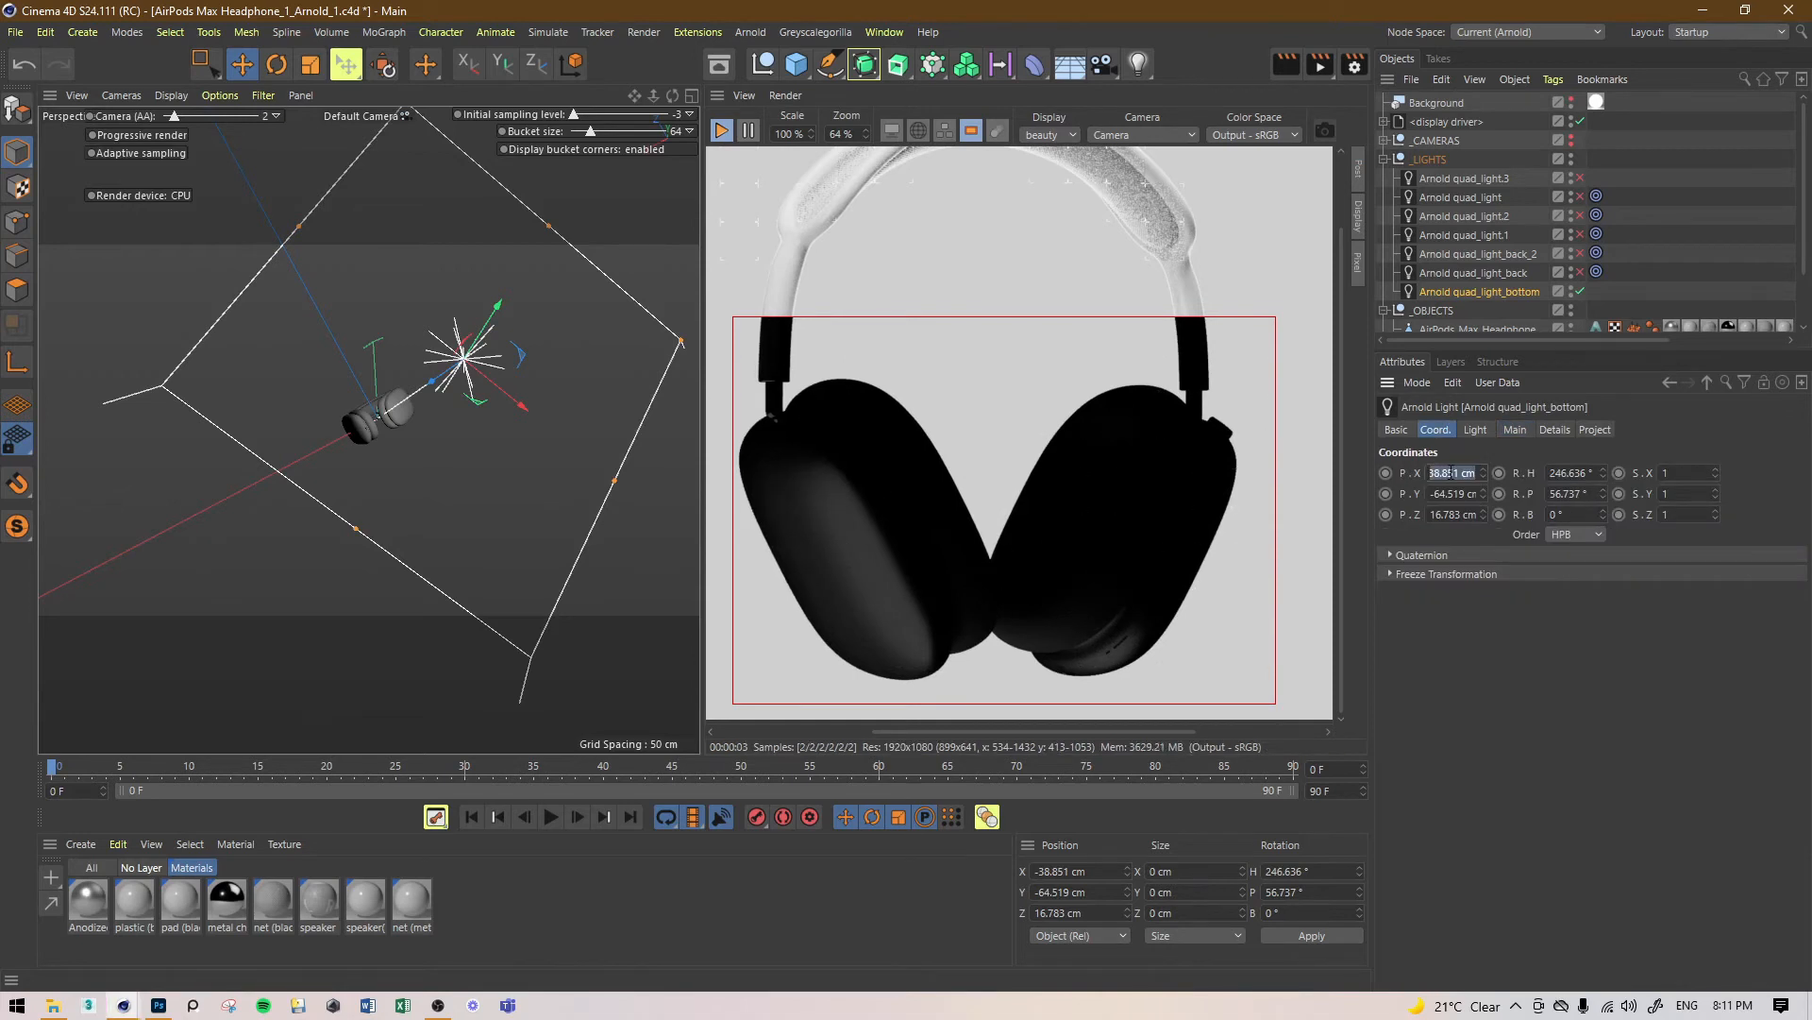
type("0")
key("Tab")
type("0")
key("Tab")
type("0")
key("Return")
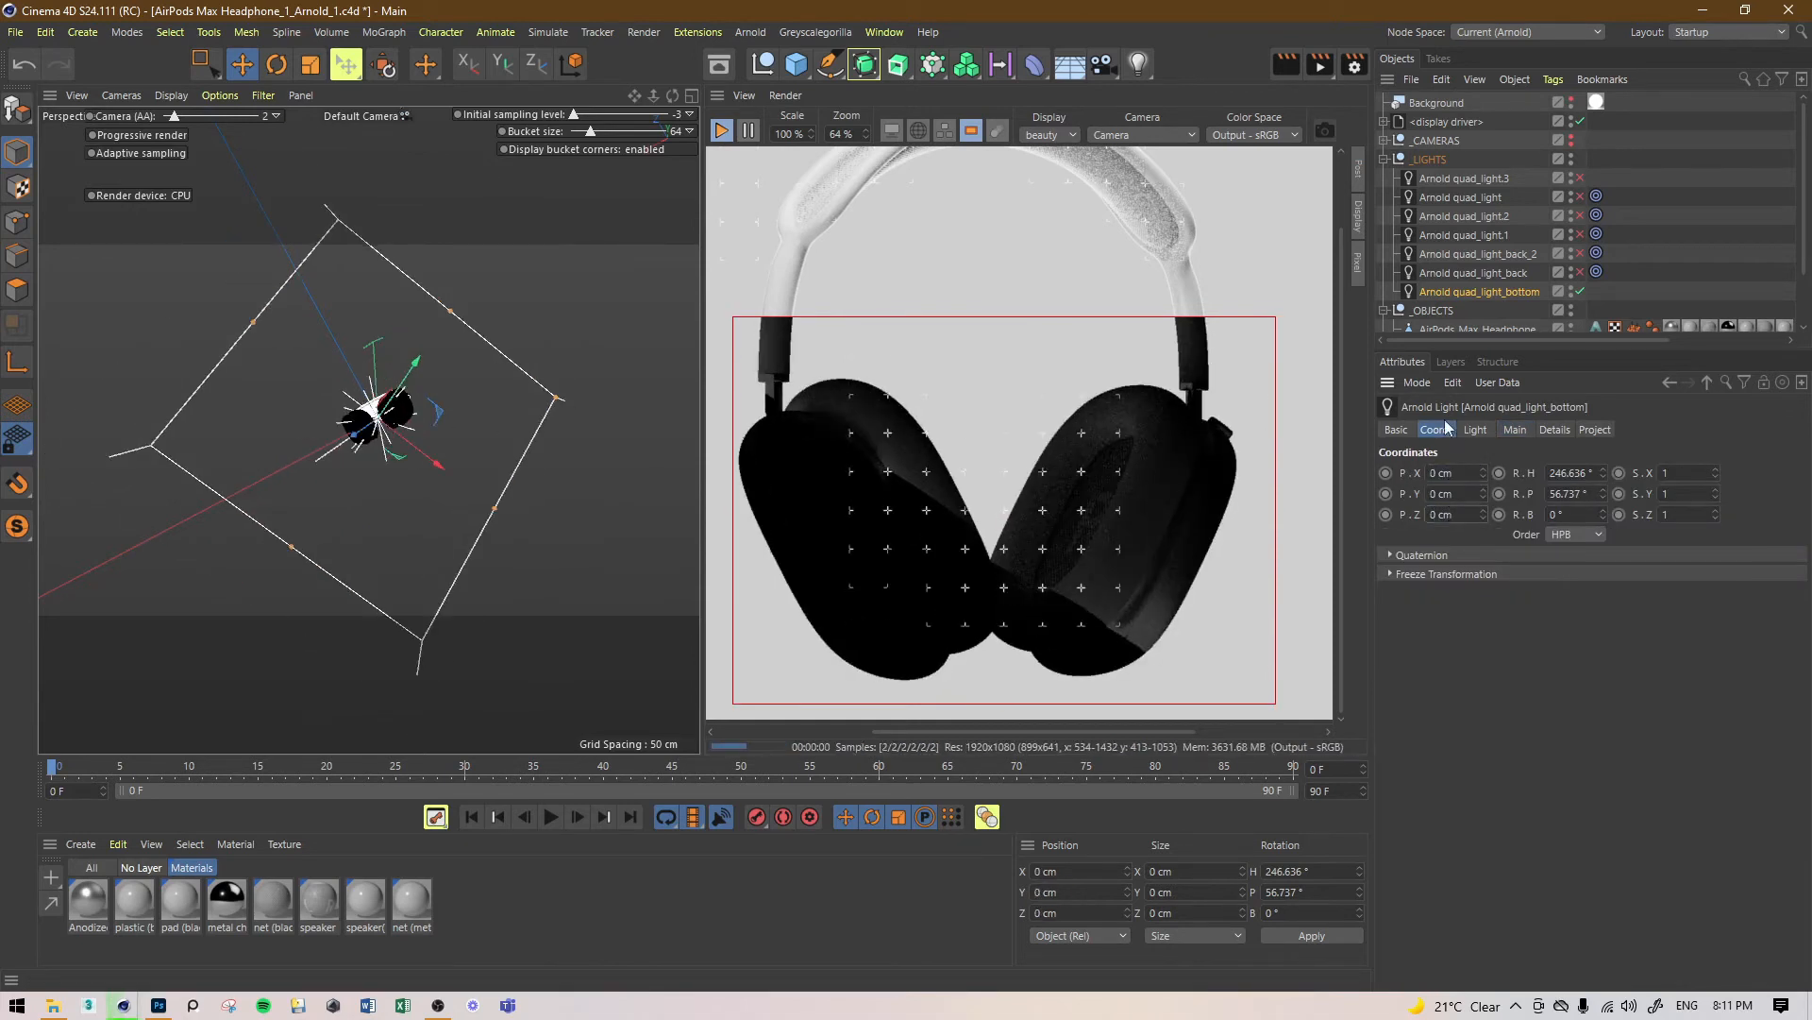
type("0")
key("Tab")
type("0")
key("Return")
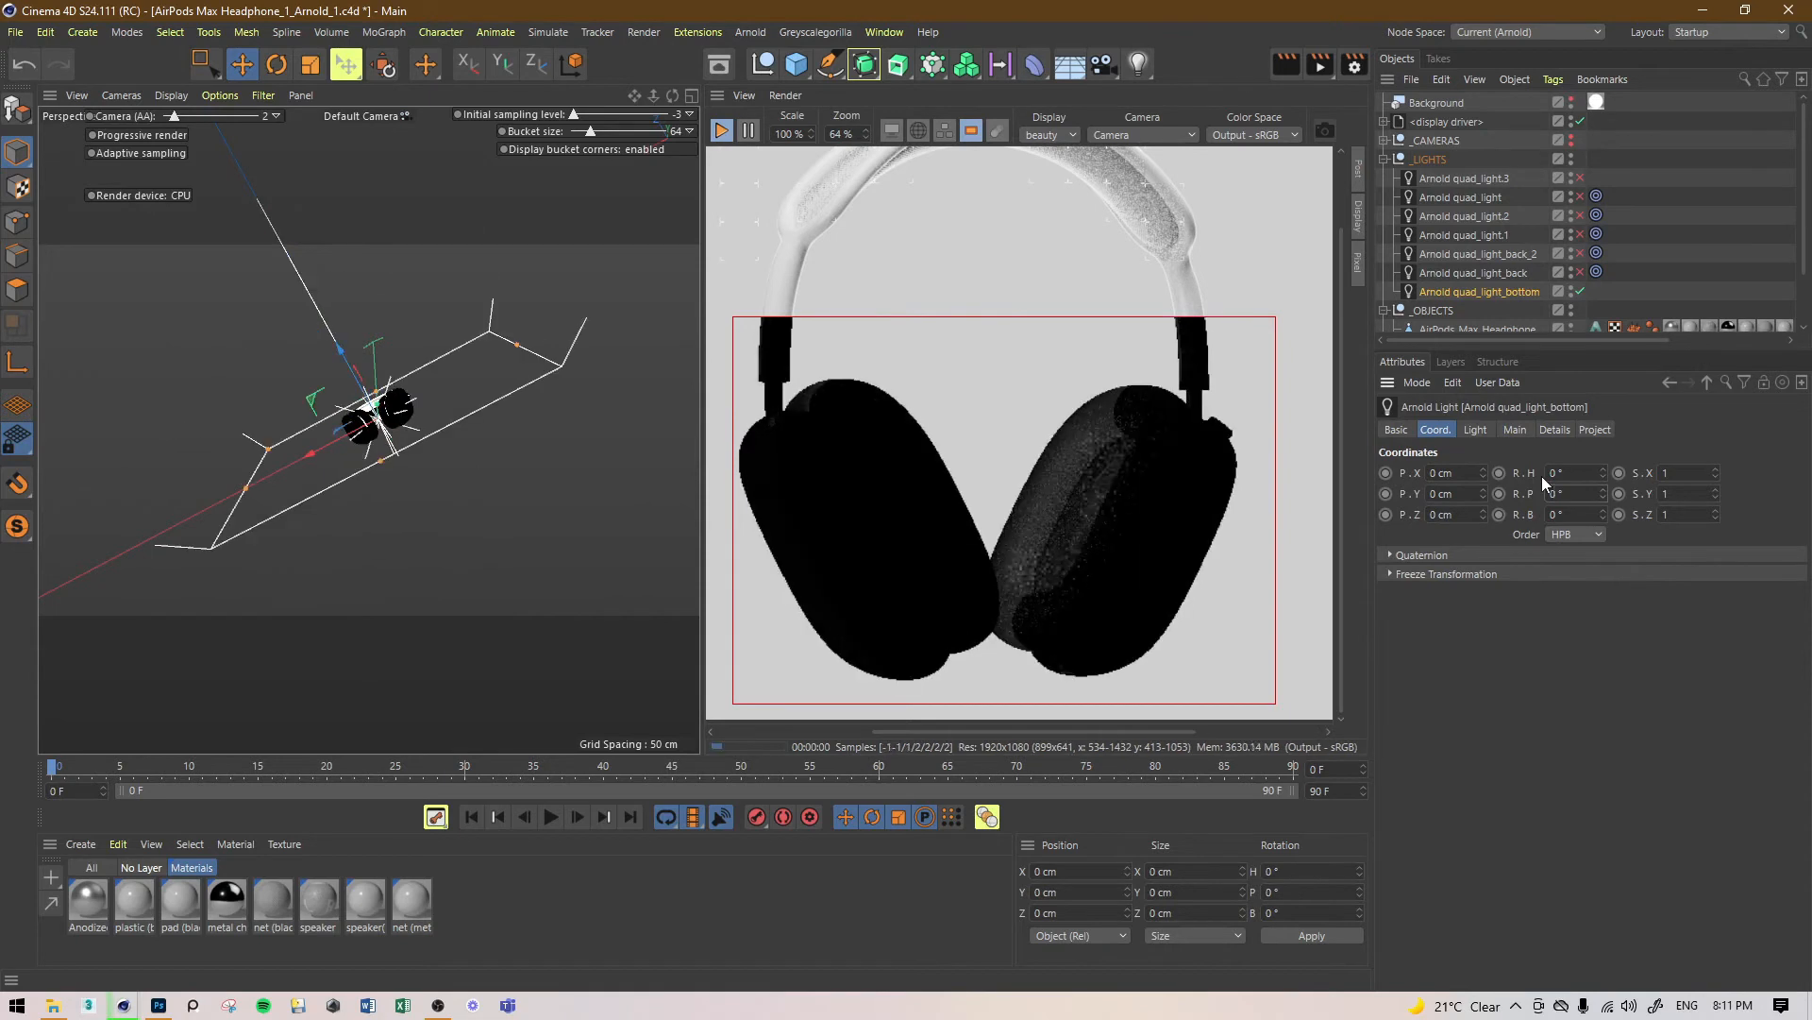
Step: Pitch Arnold quad_light_bottom to 90° and move it beneath the headphones to about Y -78.6, Z 28.2 cm
key("r")
left_click_drag(371, 455, 397, 503)
key("e")
key("w")
left_click_drag(423, 571, 361, 531)
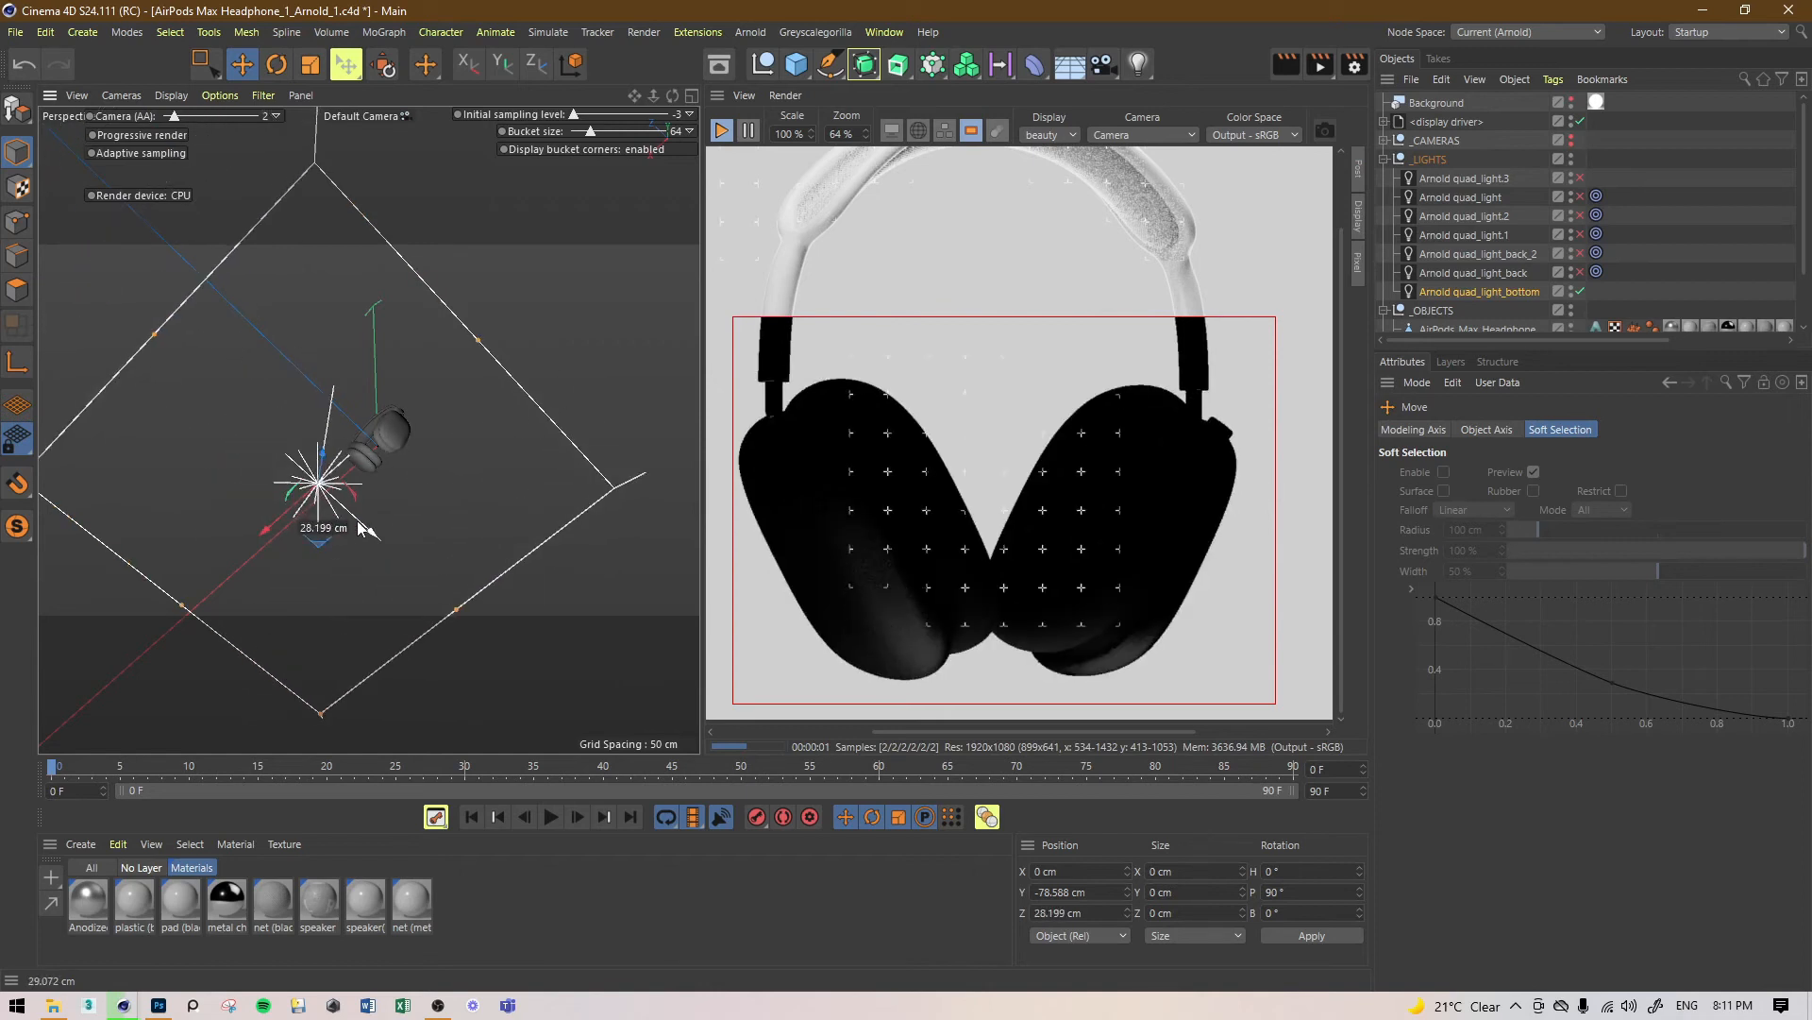
Step: Switch the other quad lights back on and examine both ear cups in the render up close
left_click(1580, 272)
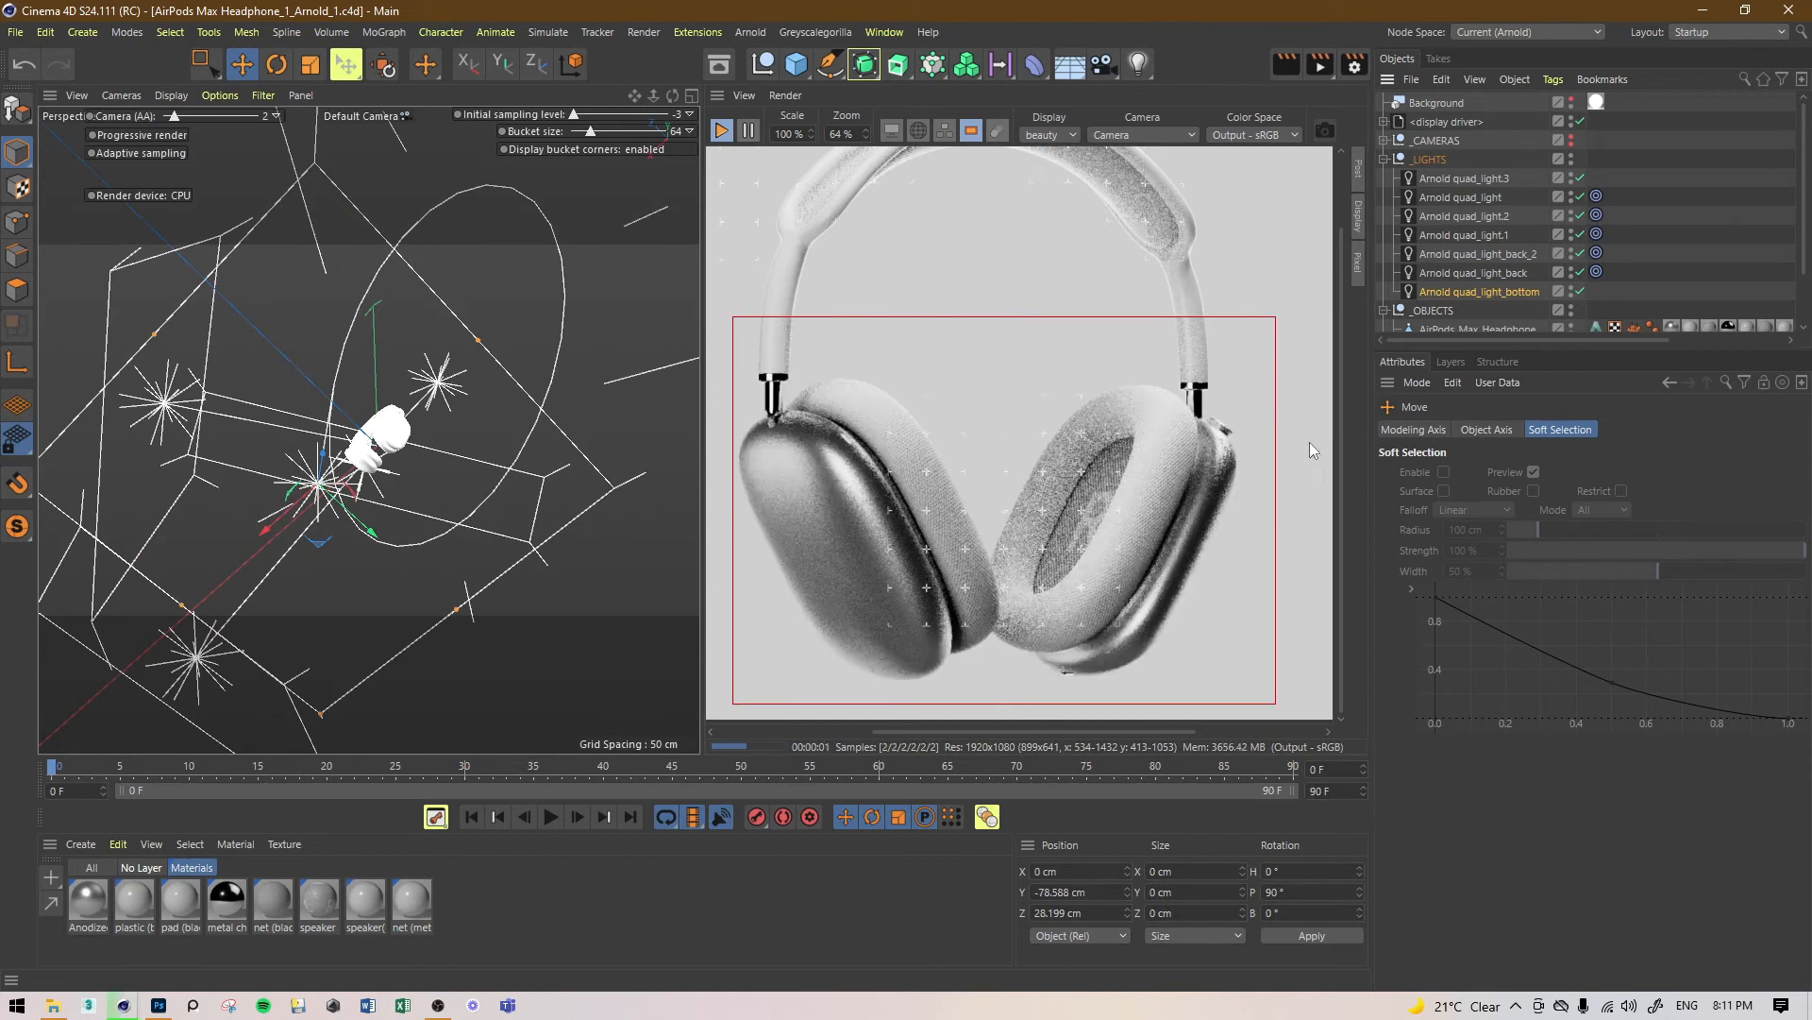
scroll(975, 435, "down", 1)
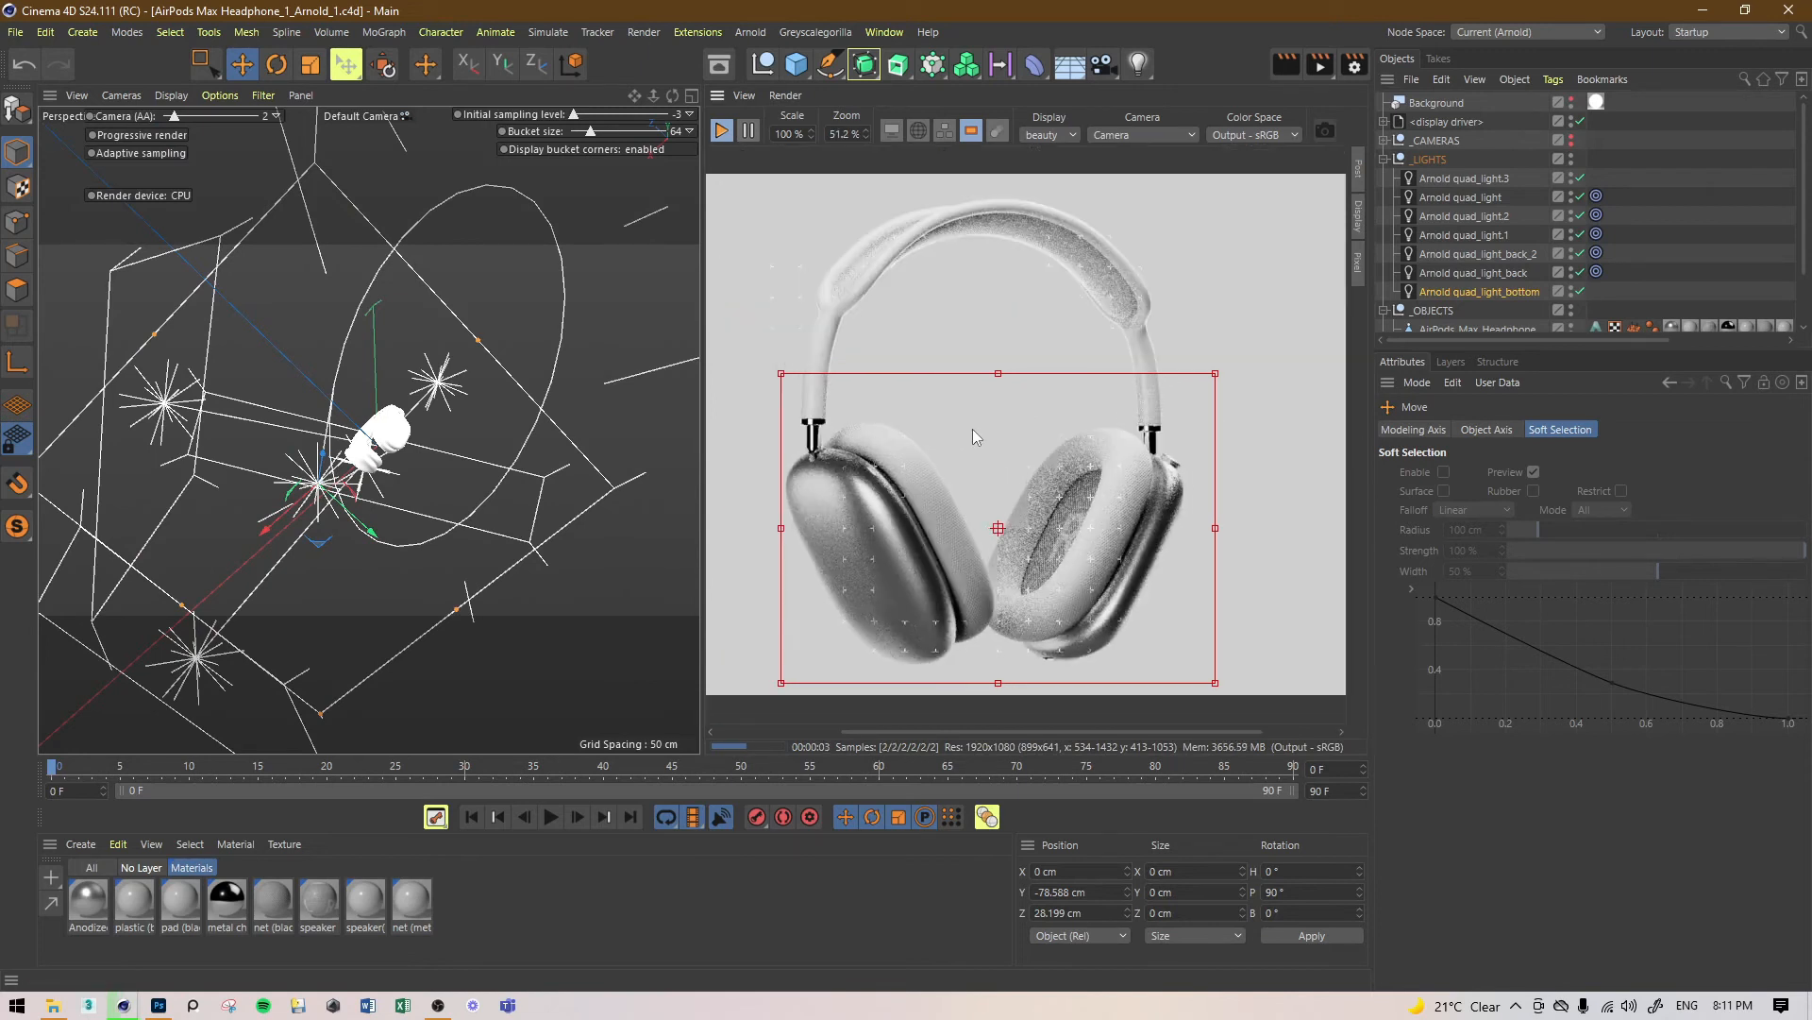
scroll(972, 429, "up", 1)
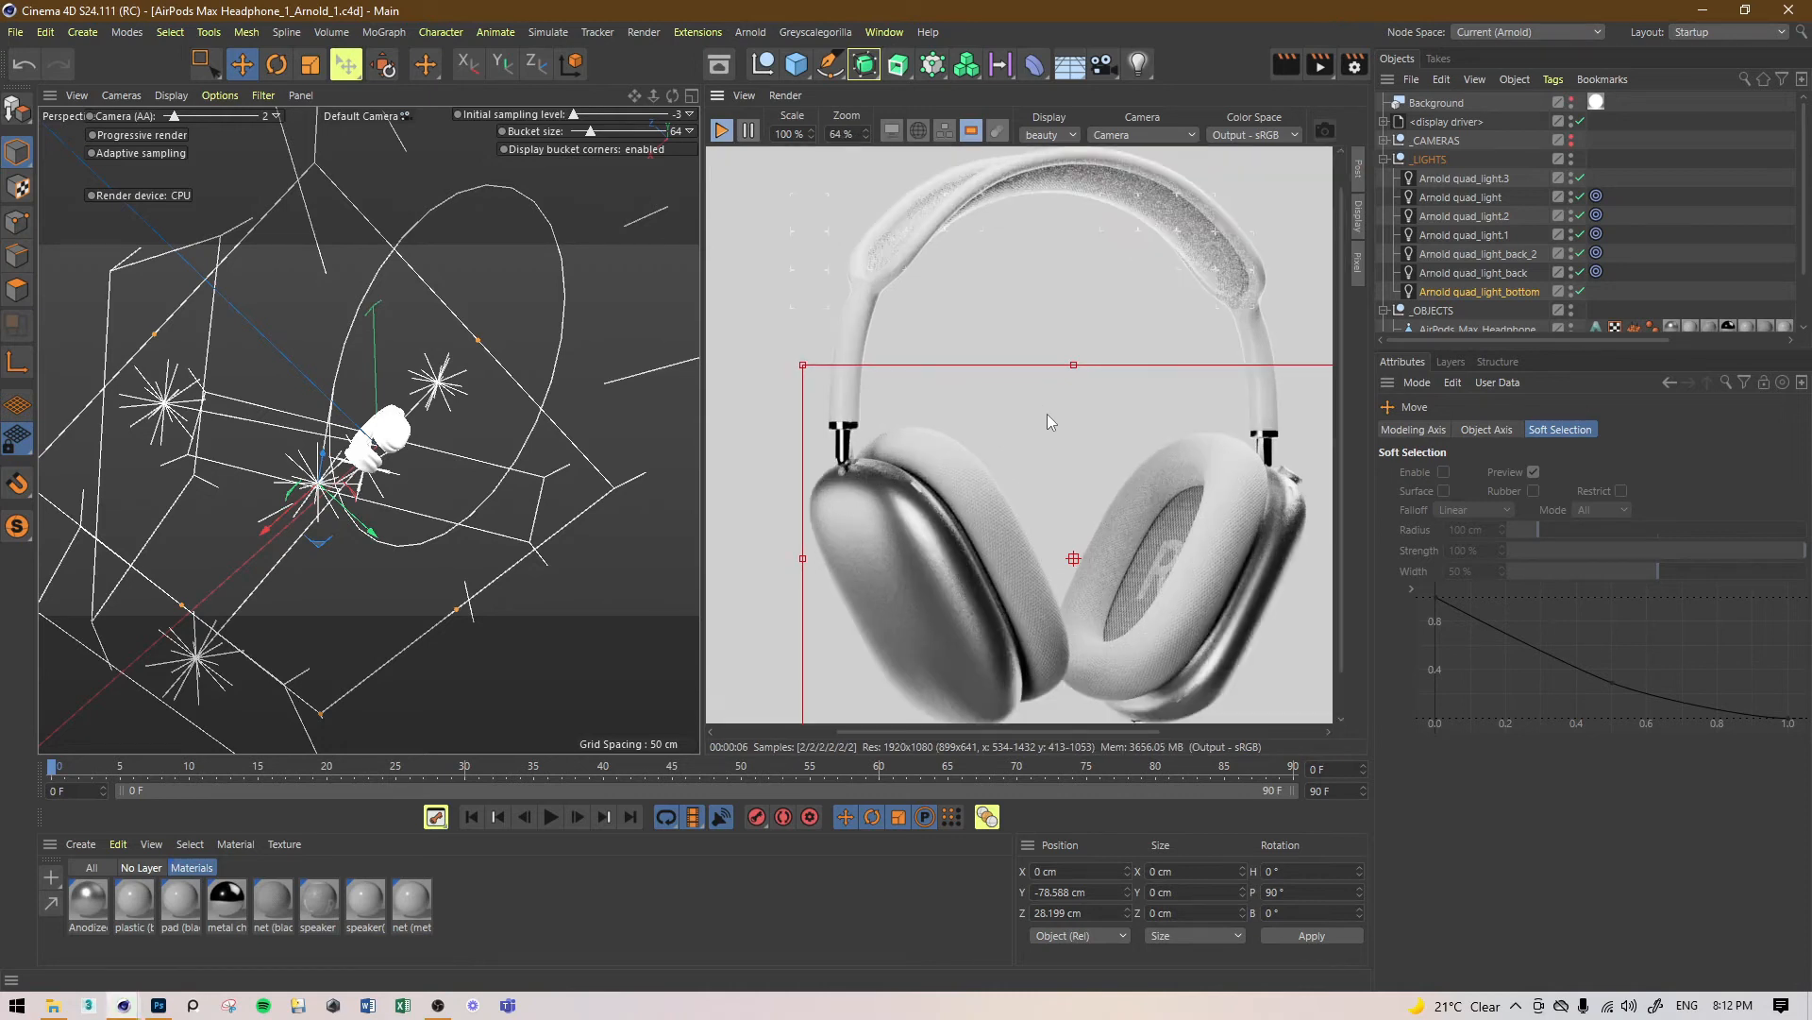
scroll(1047, 415, "up", 2)
middle_click_drag(1080, 495, 1034, 343)
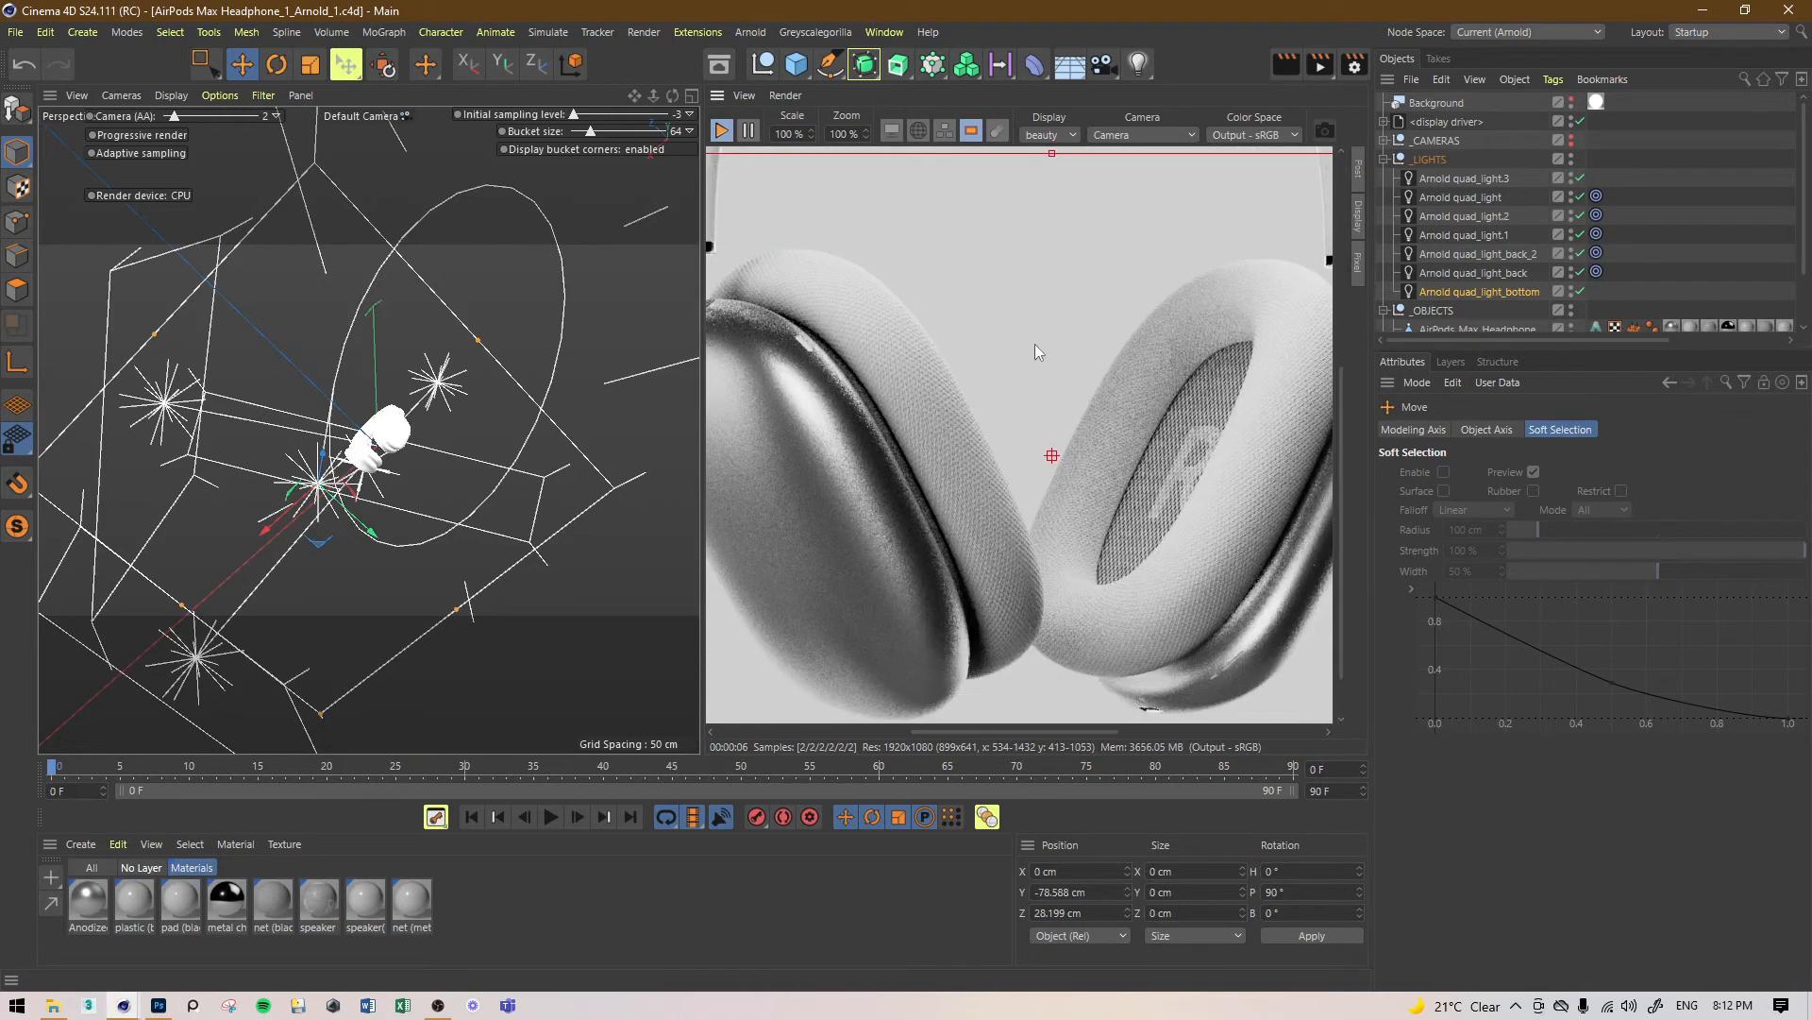
Step: Turn off the render region and raise the Camera (AA) sampling to 5 for a cleaner full-frame render
scroll(991, 303, "down", 2)
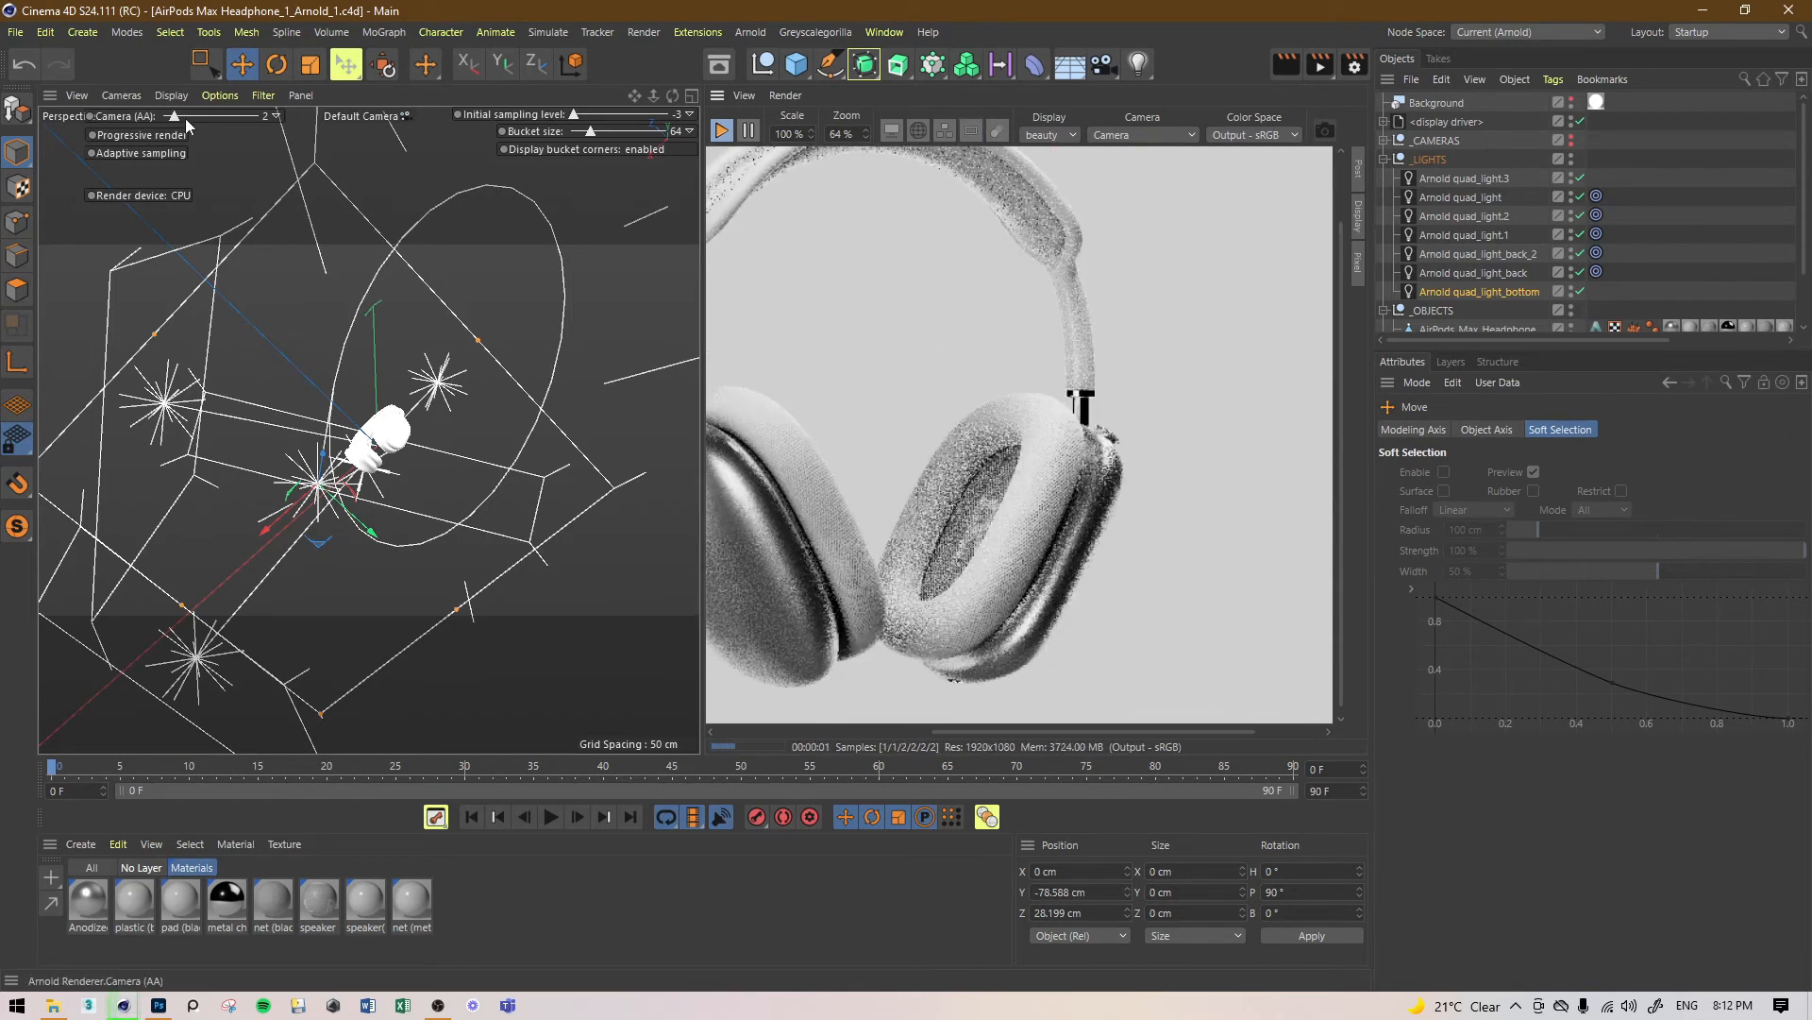
left_click_drag(185, 117, 195, 121)
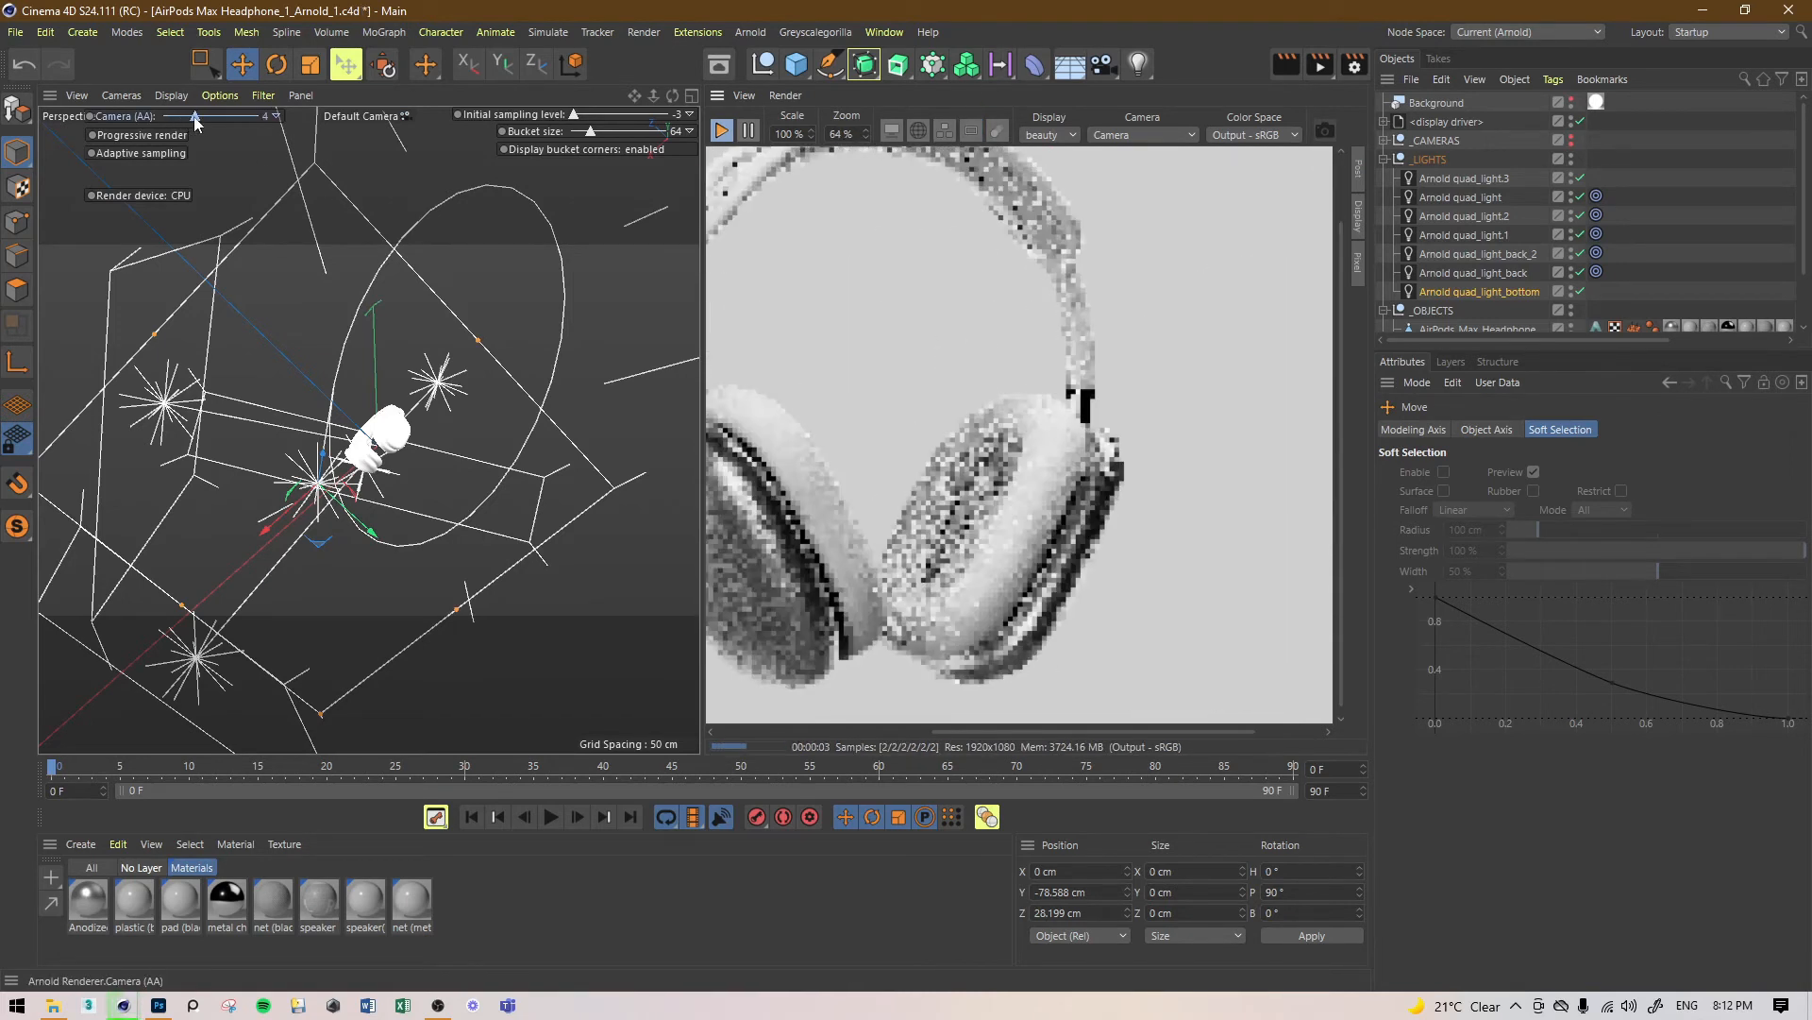
left_click(15, 32)
left_click(56, 221)
scroll(1069, 433, "down", 2)
scroll(1016, 440, "up", 3)
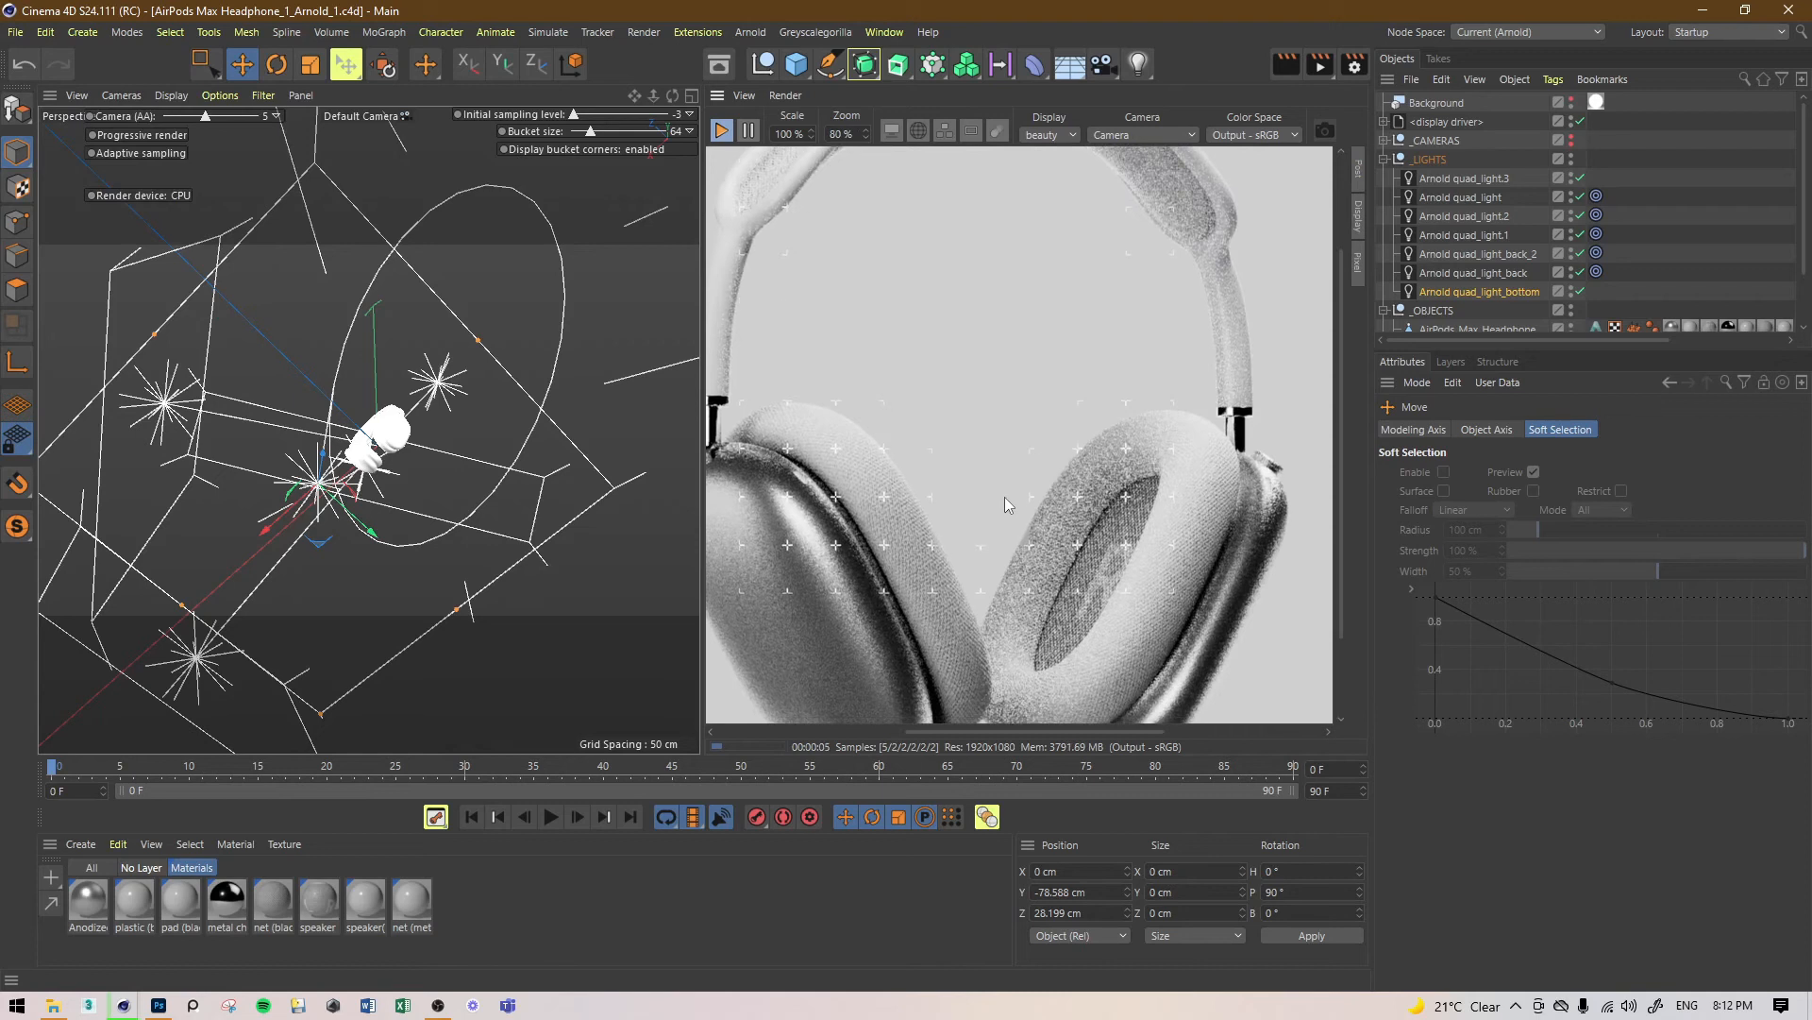
scroll(1006, 474, "up", 1)
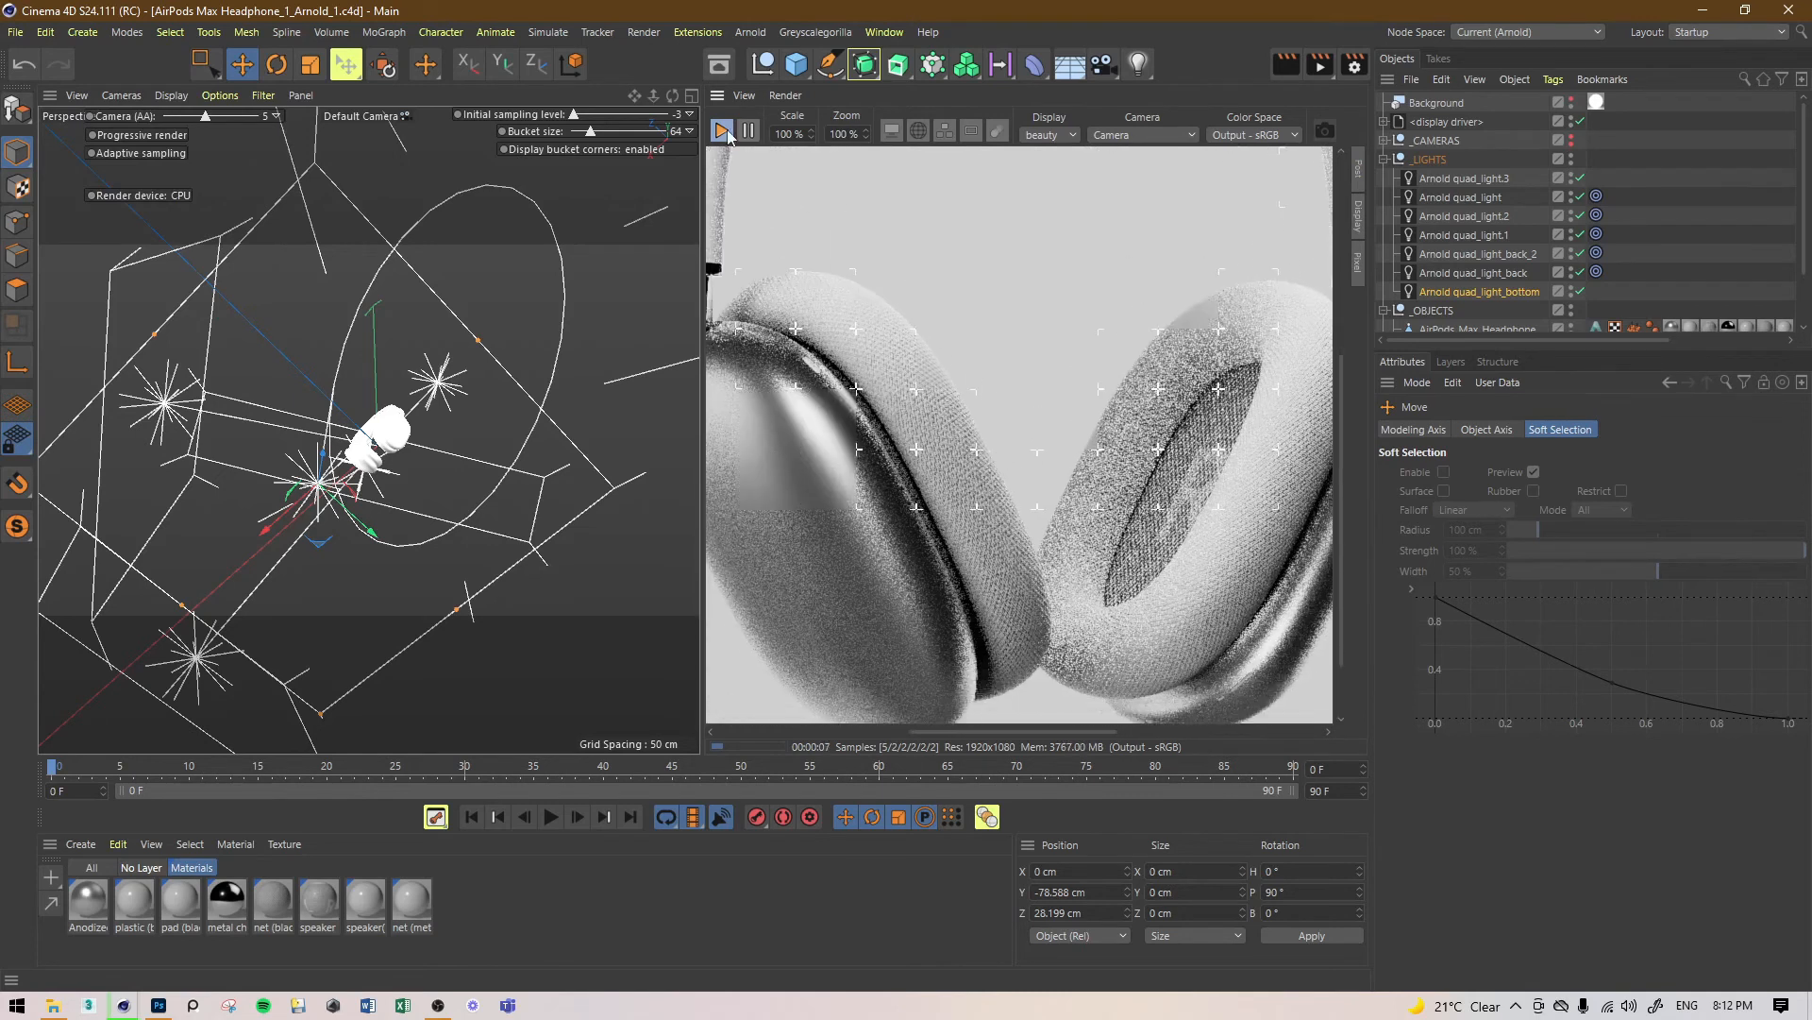
Step: Undock and maximize the Arnold IPR window, and examine the headband, cushions and ear cups in the full render
left_click(718, 97)
left_click(745, 110)
left_click(1303, 69)
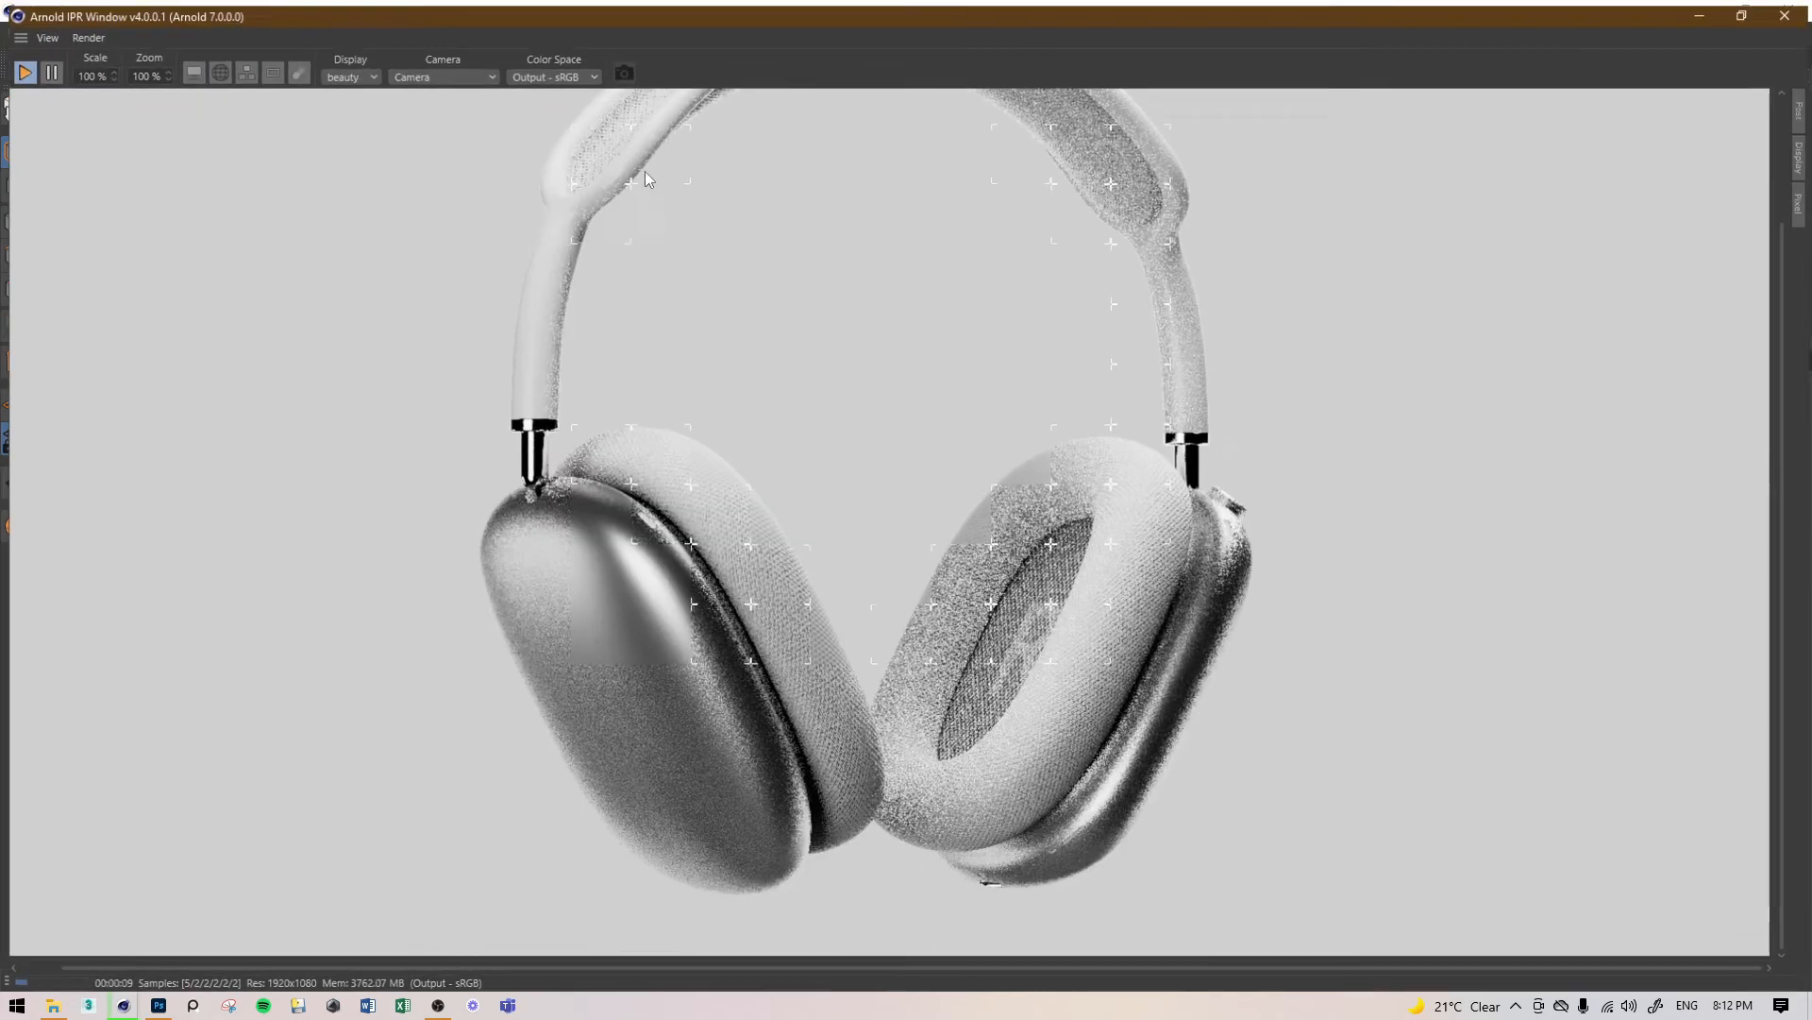
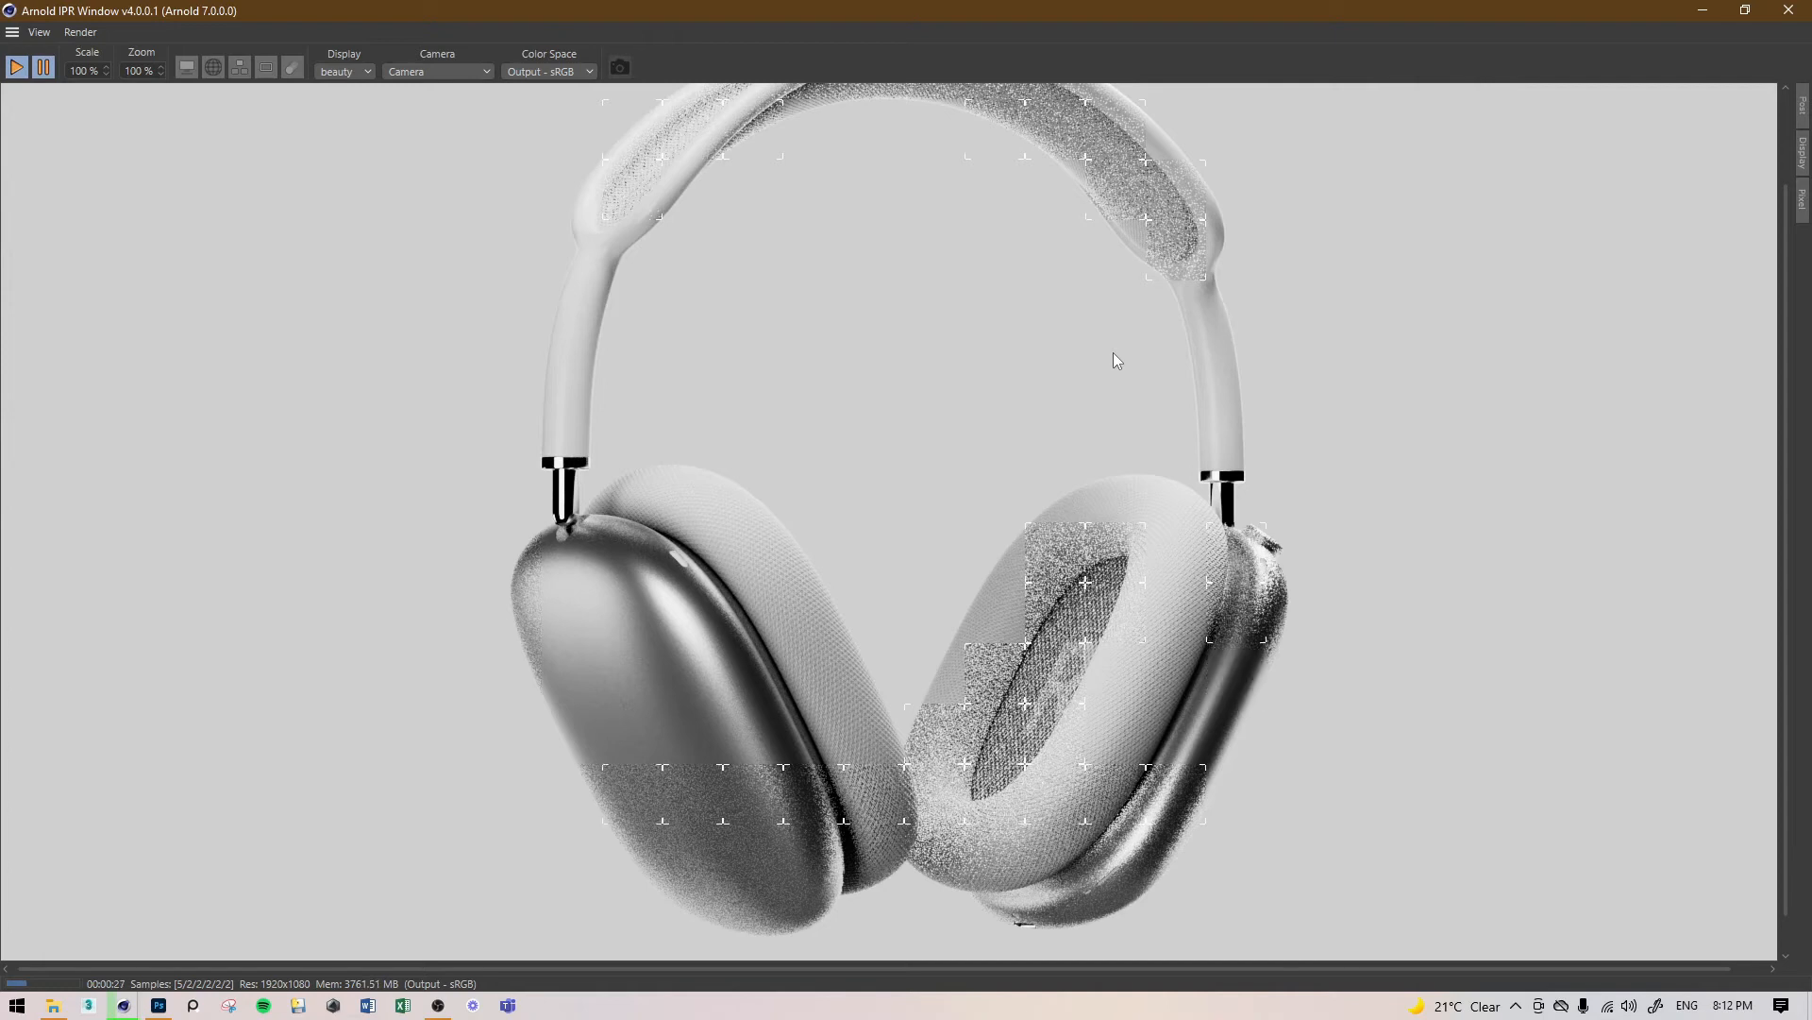
left_click_drag(1010, 354, 1001, 419)
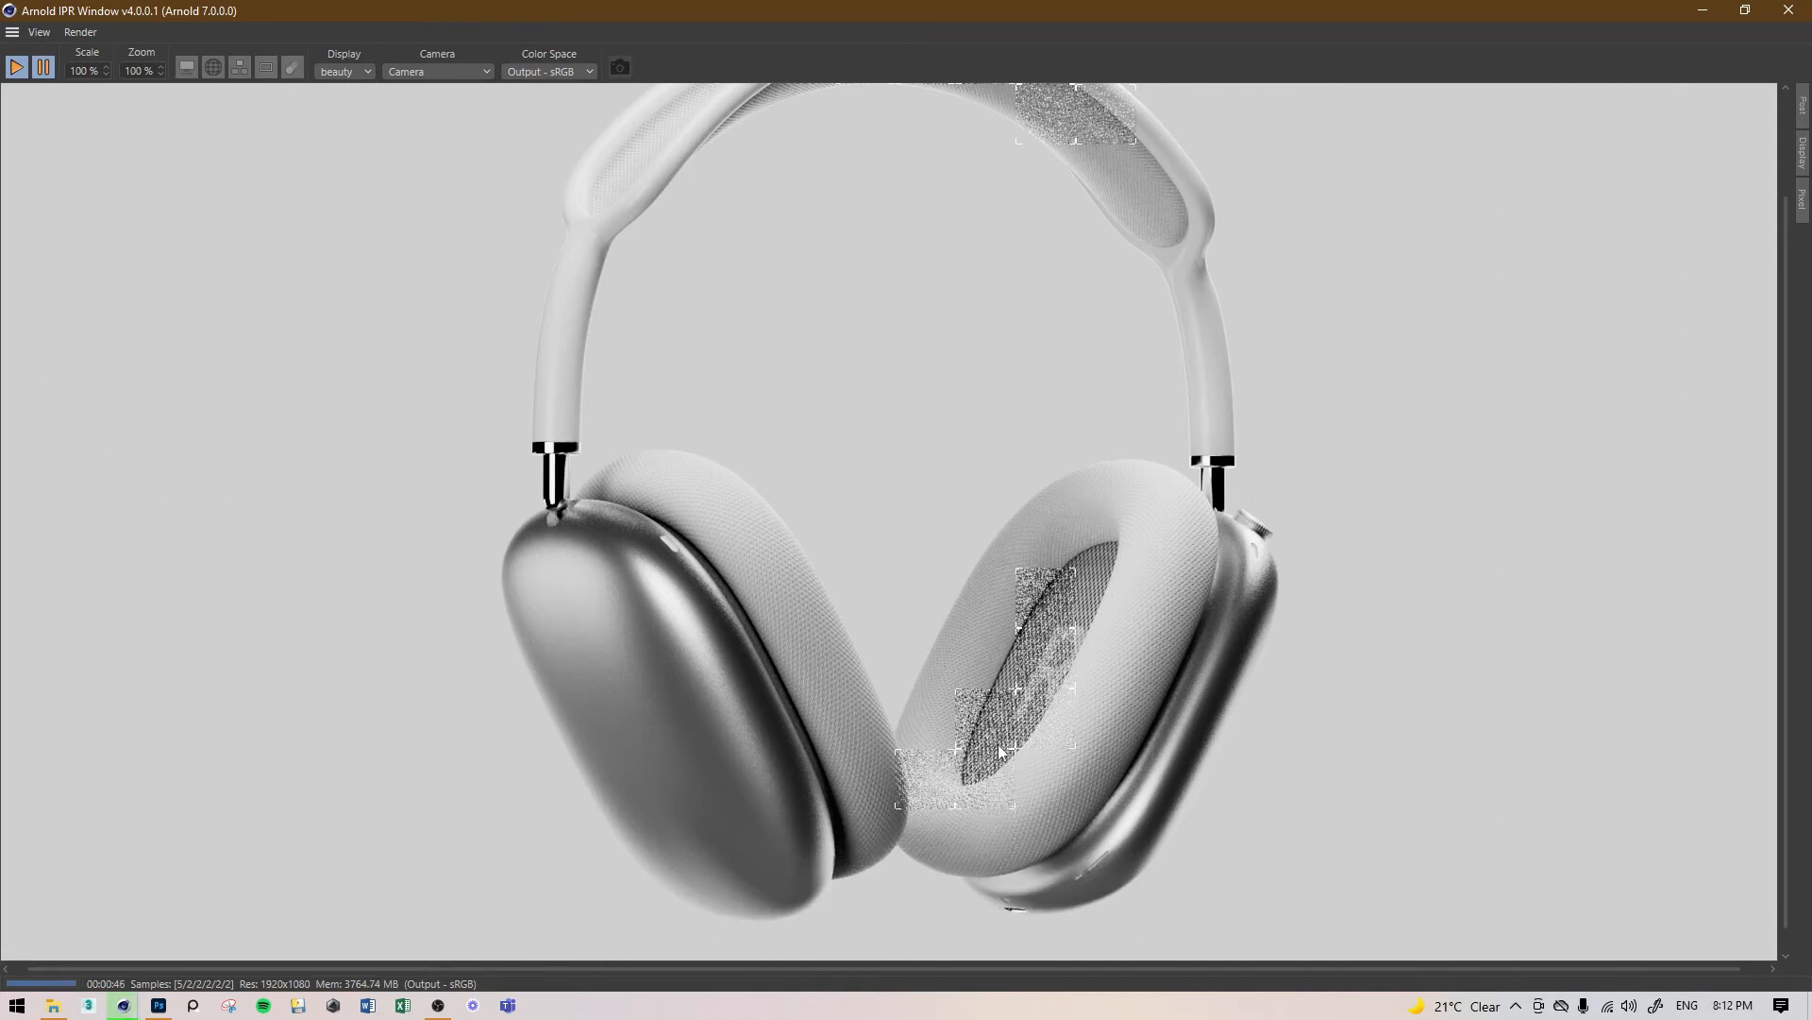
middle_click_drag(989, 545, 980, 669)
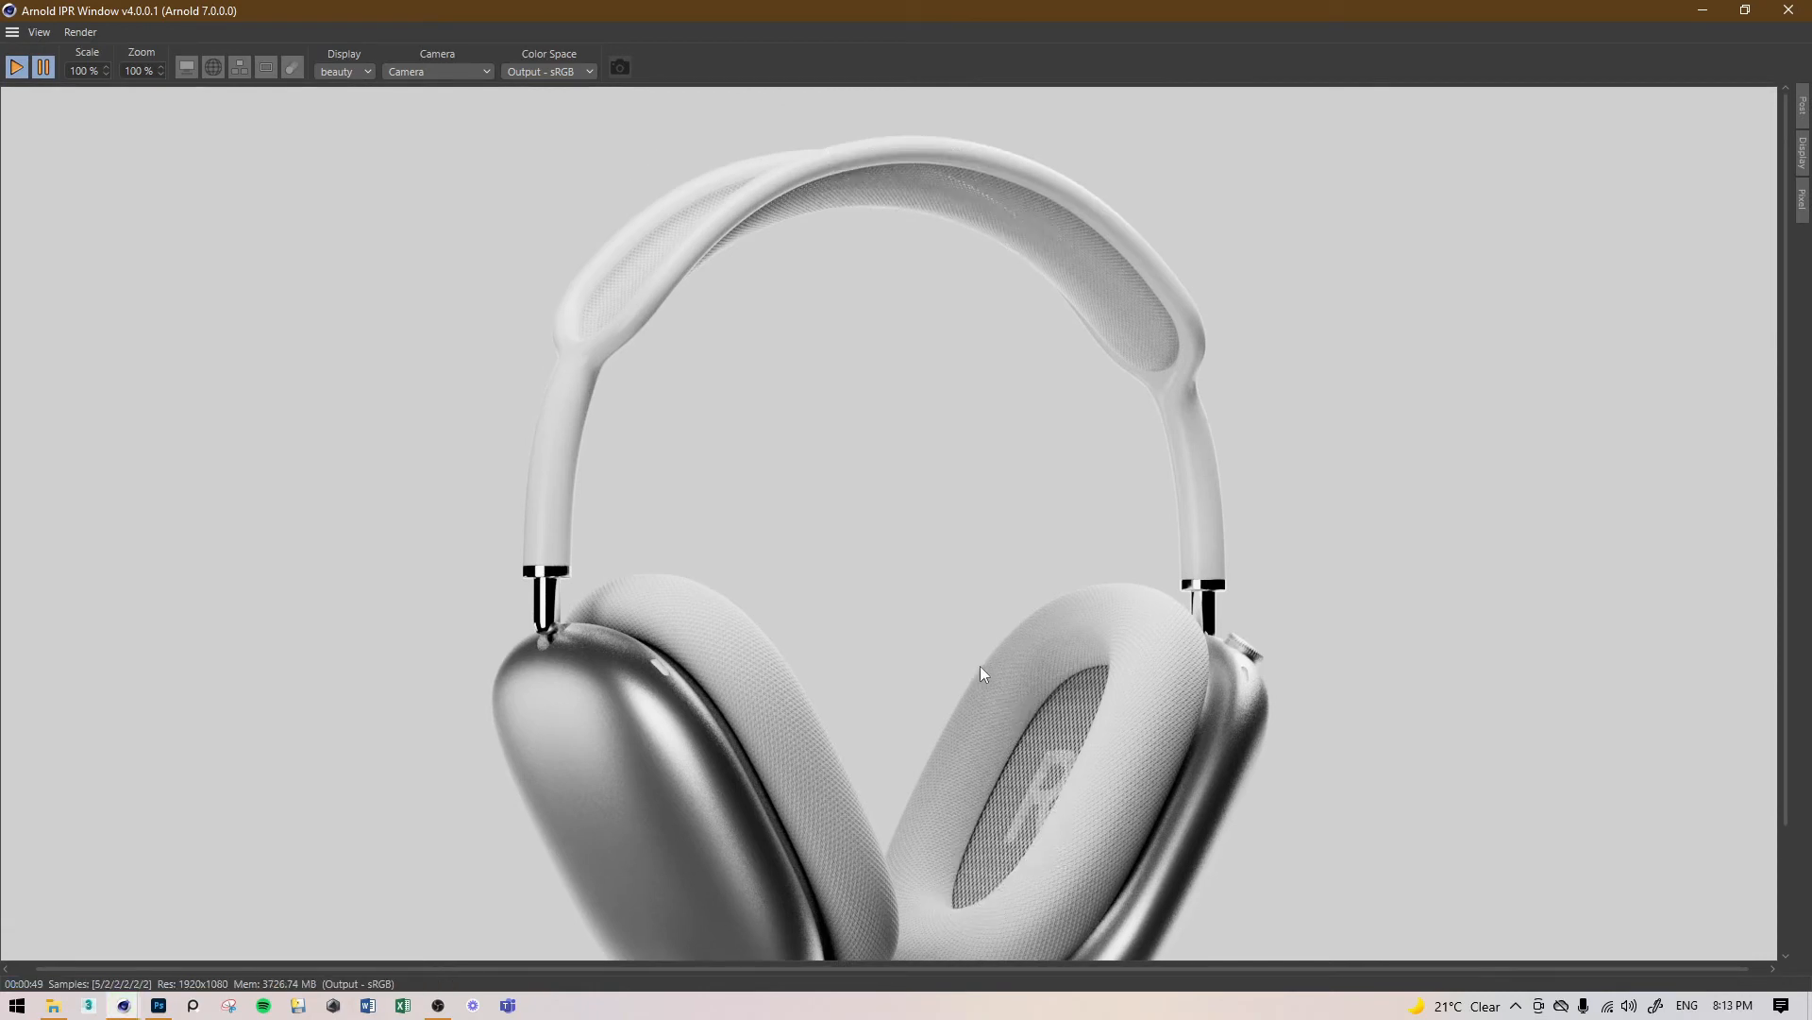
middle_click_drag(1057, 685, 953, 379)
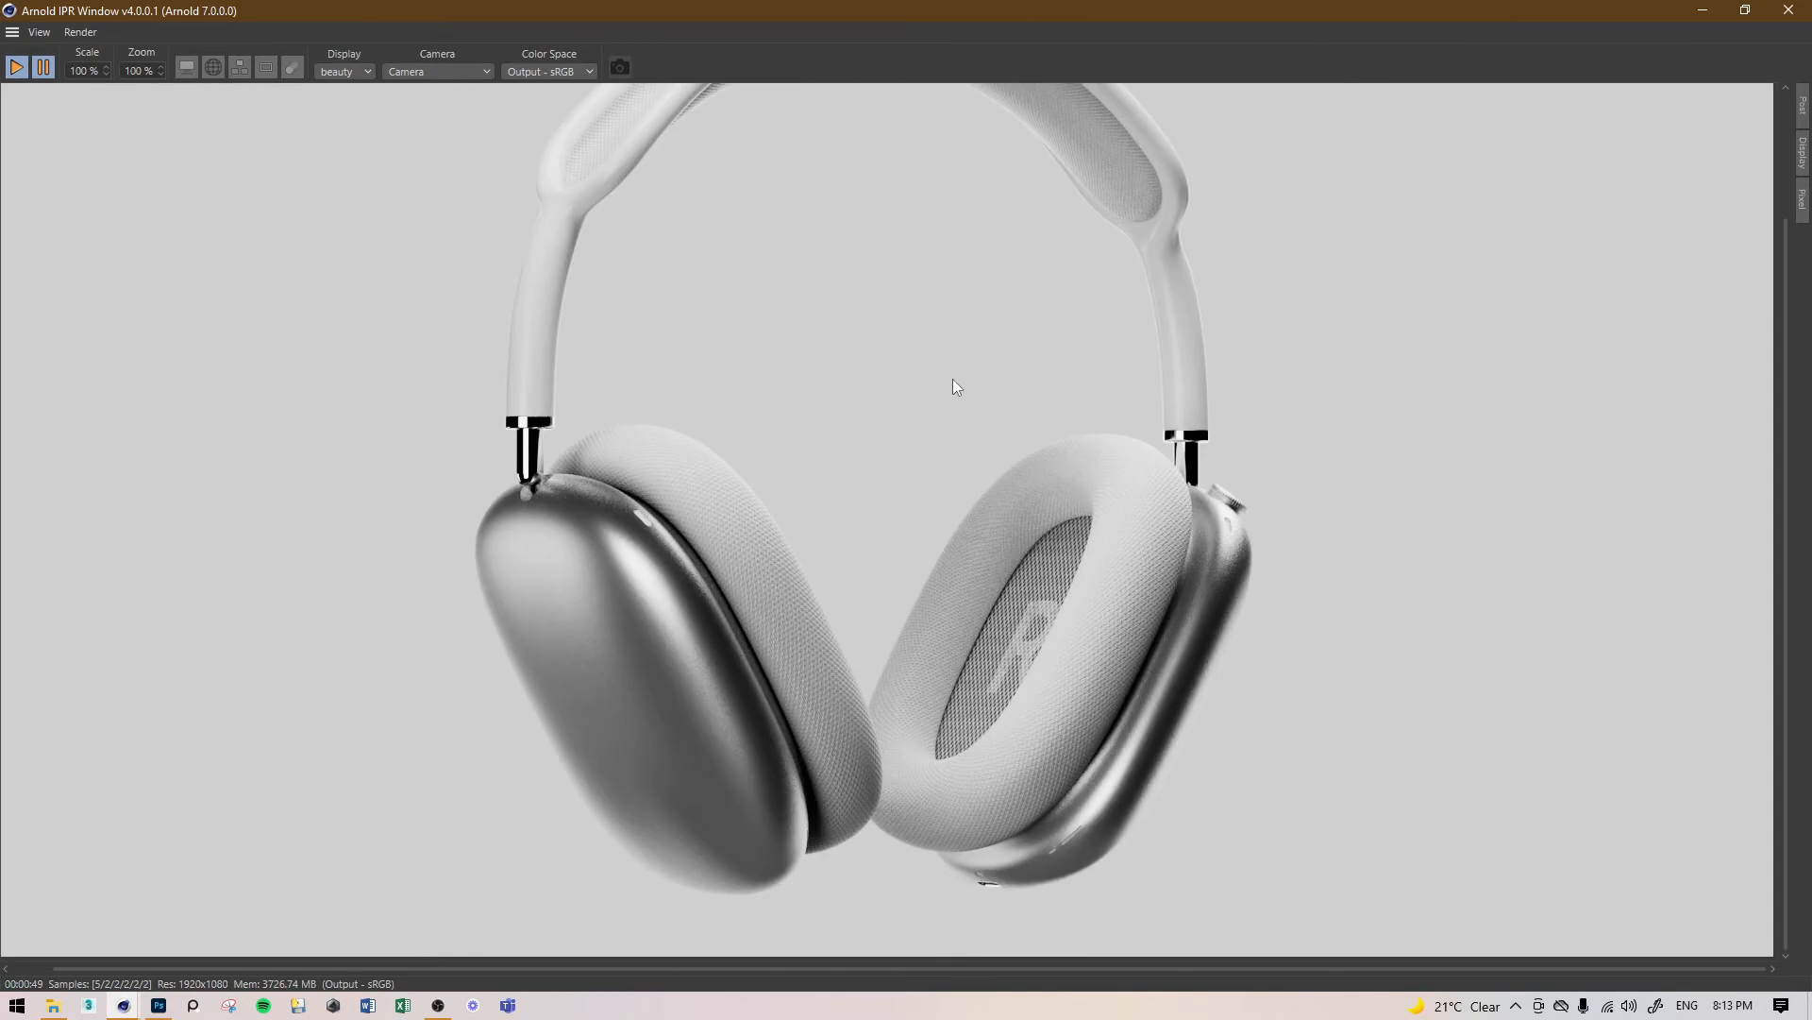
middle_click_drag(954, 378, 929, 320)
Step: Dock the Arnold IPR window back beside the viewport and centre the render on the left ear cup
left_click_drag(906, 9, 551, 161)
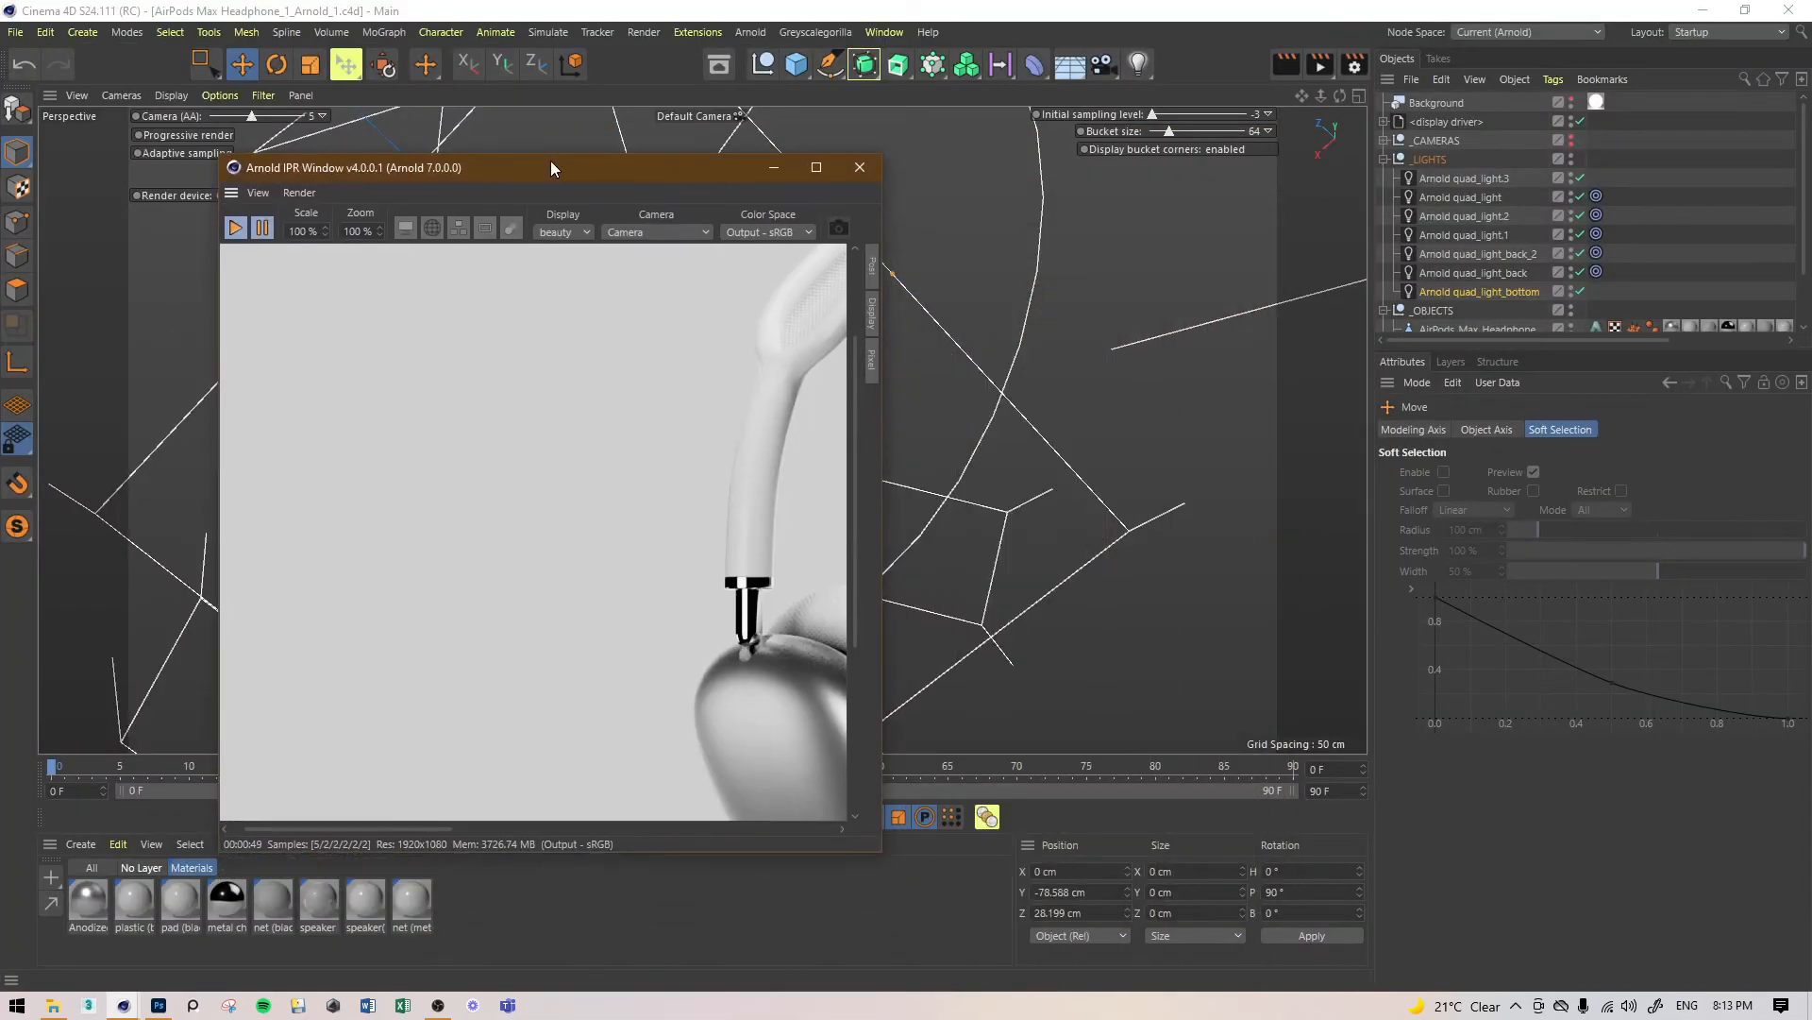
left_click_drag(1353, 367, 1354, 366)
middle_click_drag(1144, 417, 935, 172)
middle_click_drag(1101, 340, 1124, 484)
middle_click_drag(1034, 384, 1159, 217)
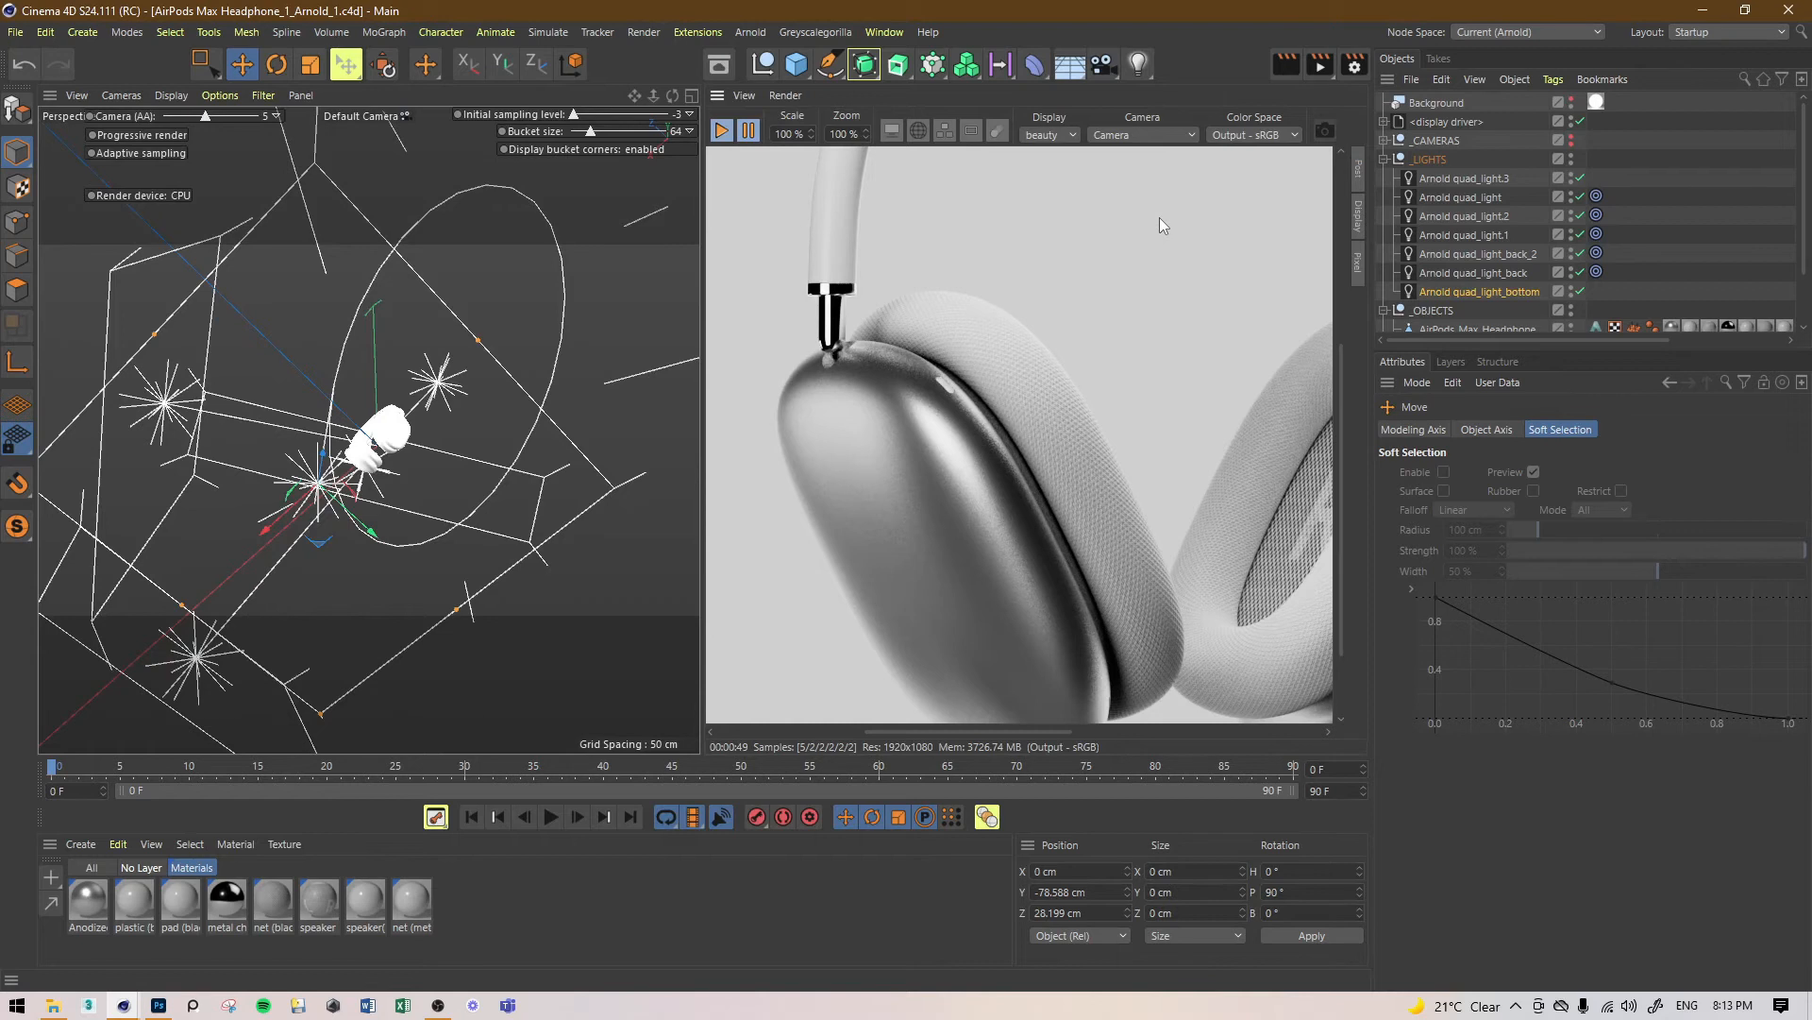
Step: Stop the Arnold IPR render and open the AOV list in the Arnold Renderer settings
left_click(736, 137)
key("ctrl+b")
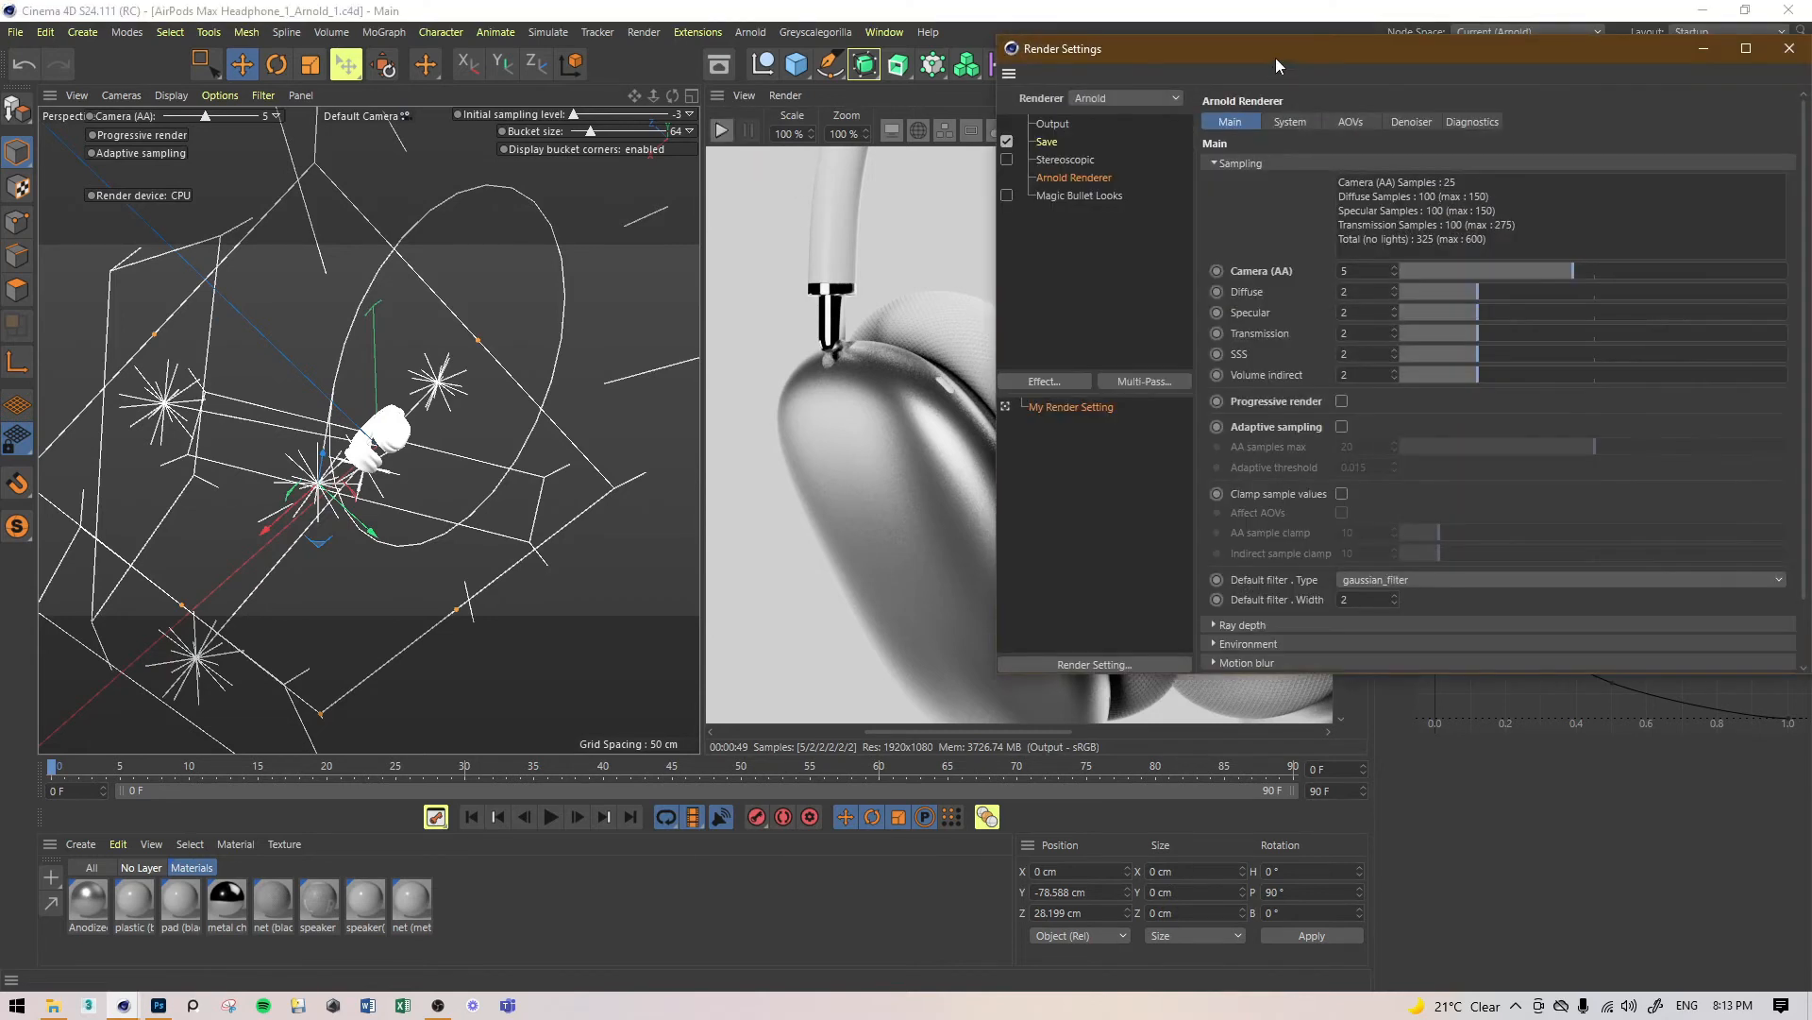
left_click_drag(1278, 65, 590, 102)
left_click(603, 200)
left_click(578, 198)
left_click(570, 202)
left_click(604, 159)
left_click(665, 158)
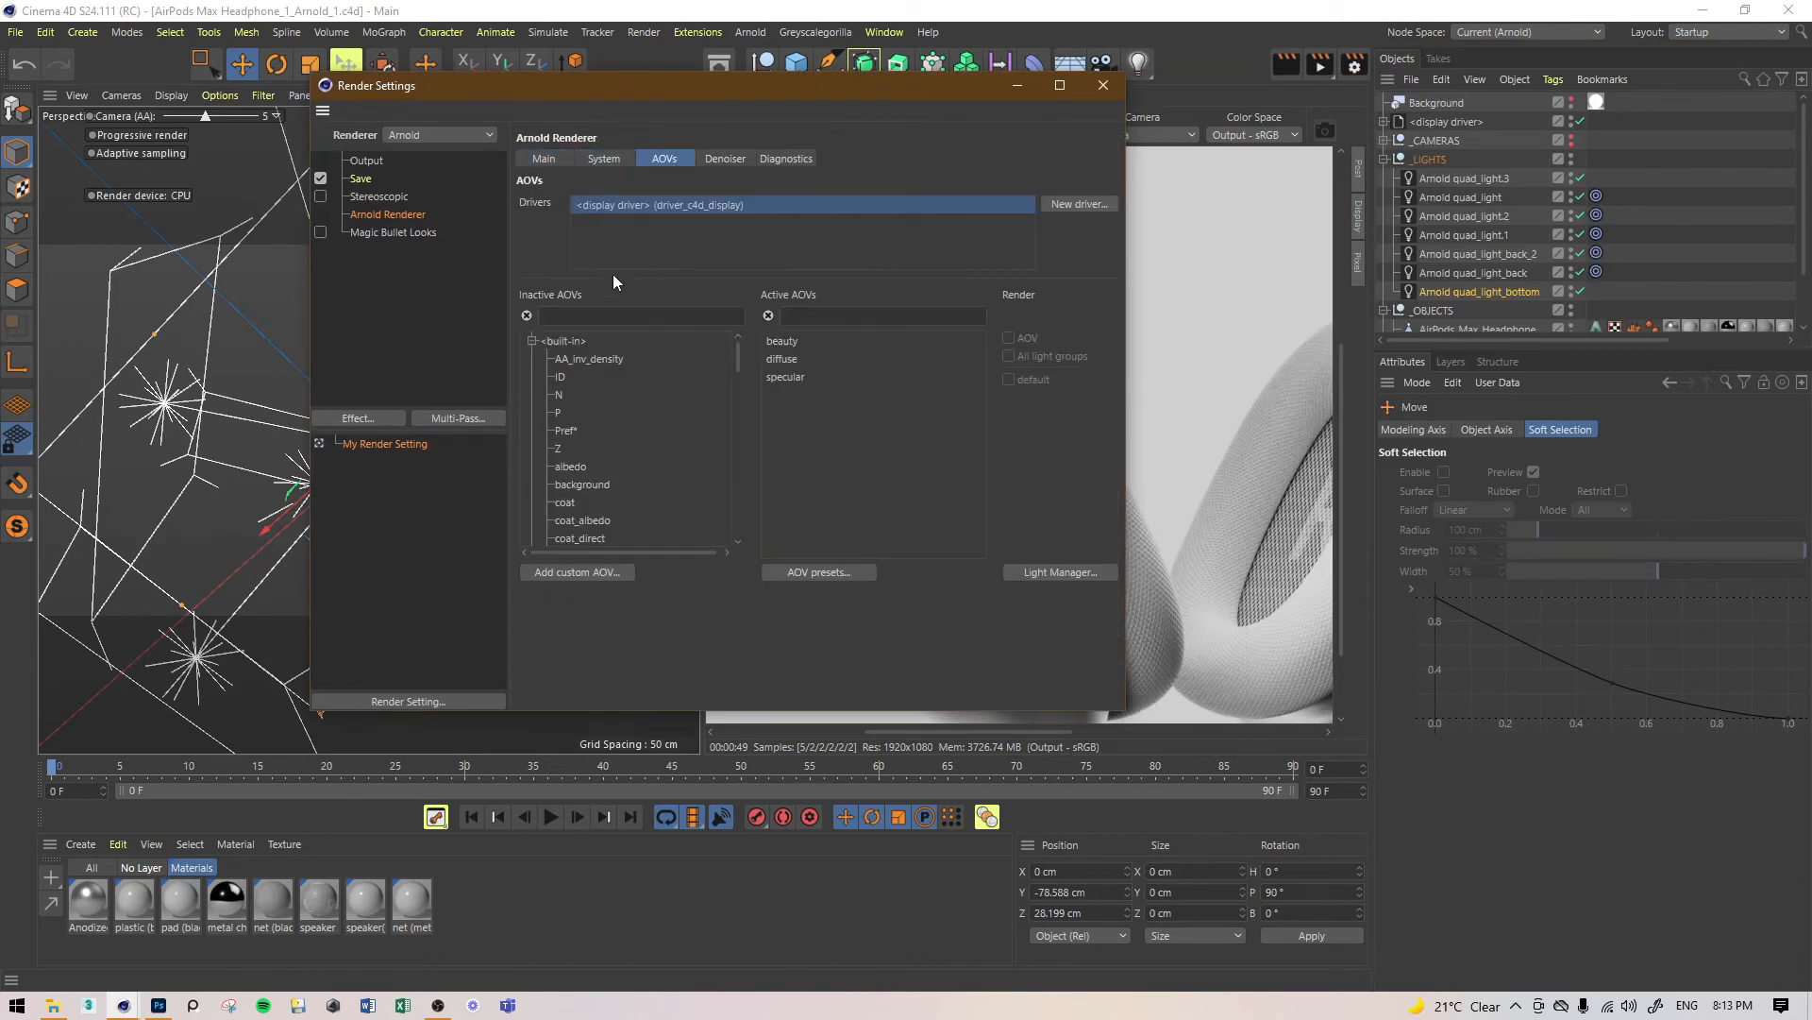
Step: Add the built-in diffuse_direct and diffuse_indirect passes to the active AOVs
scroll(635, 408, "down", 2)
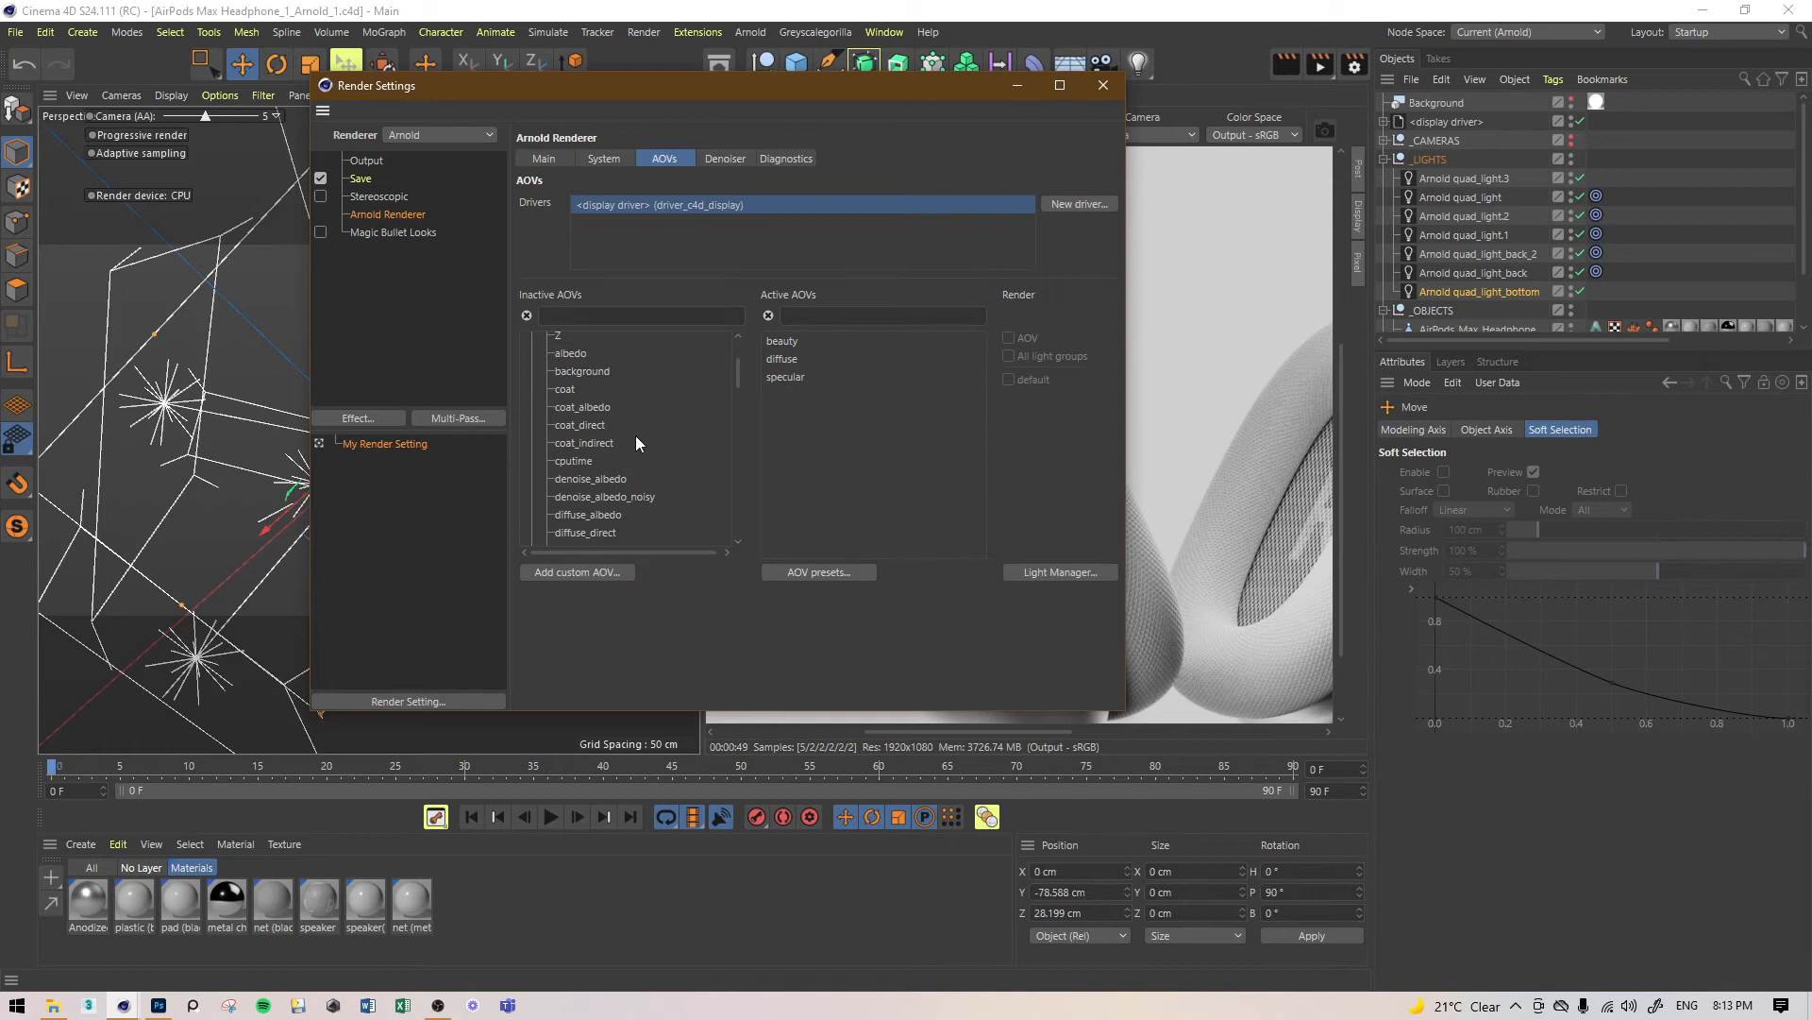
scroll(628, 421, "down", 2)
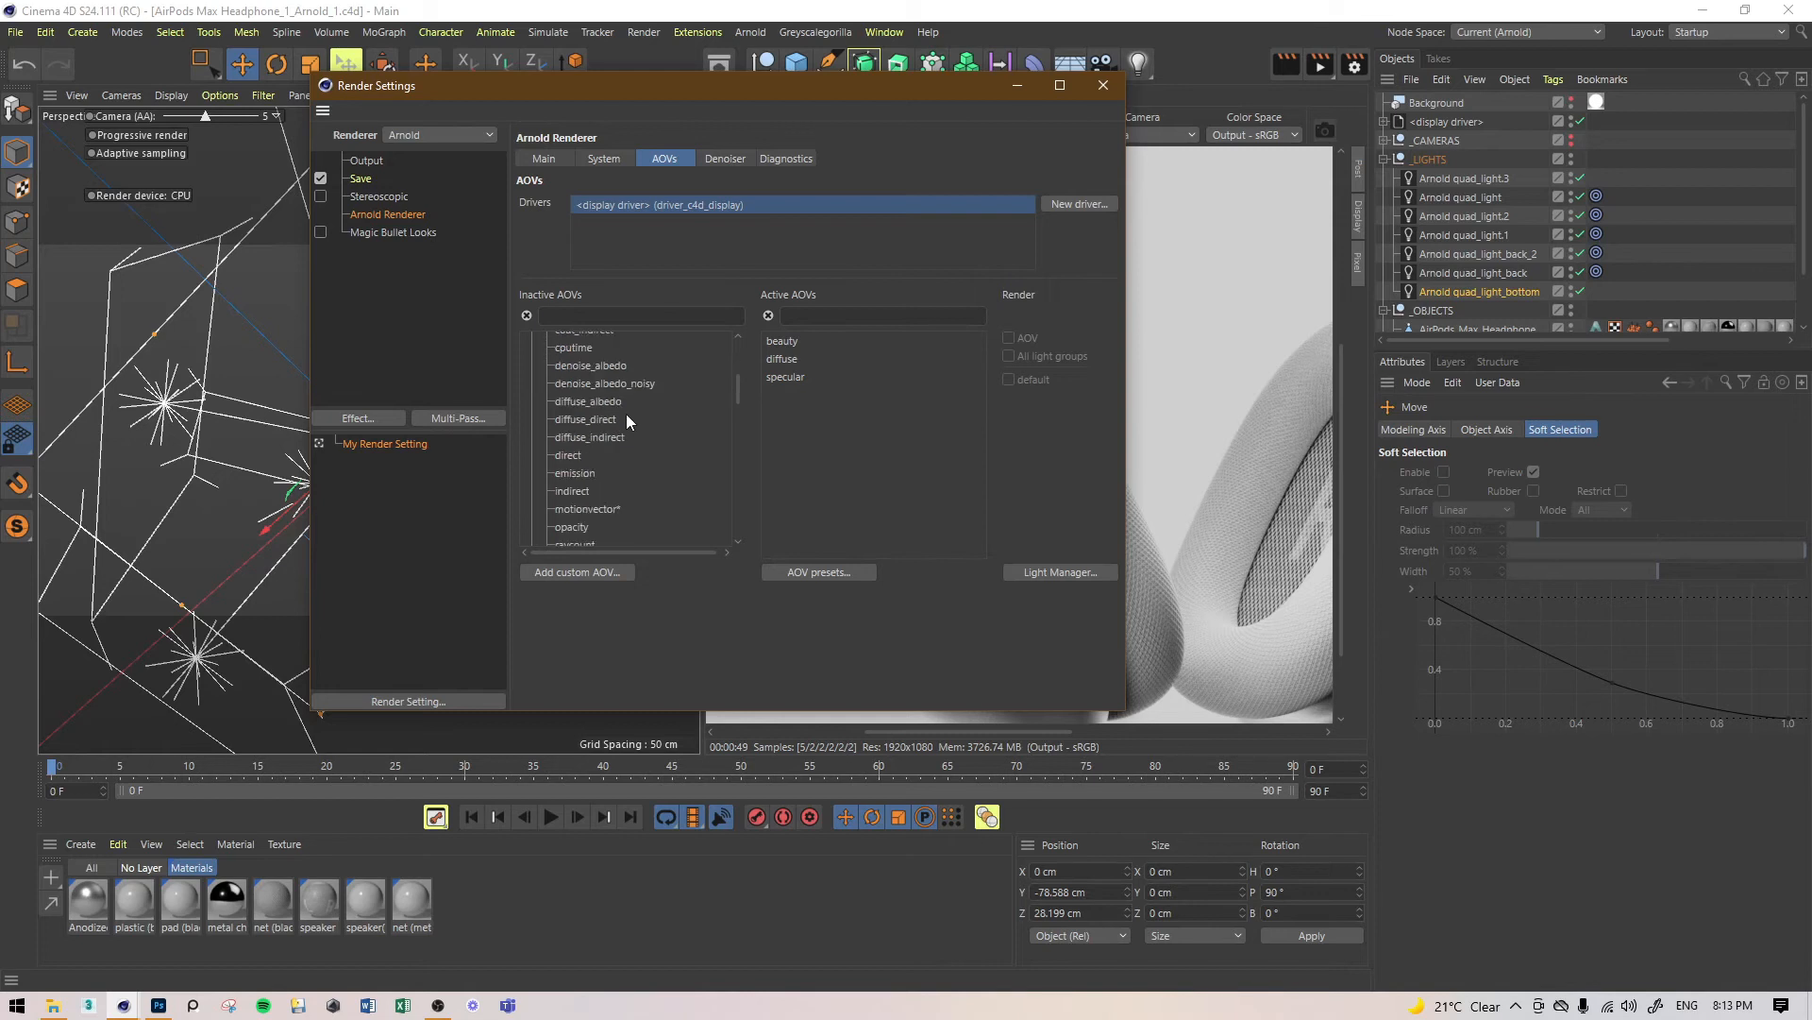
scroll(626, 417, "down", 2)
scroll(626, 417, "down", 2)
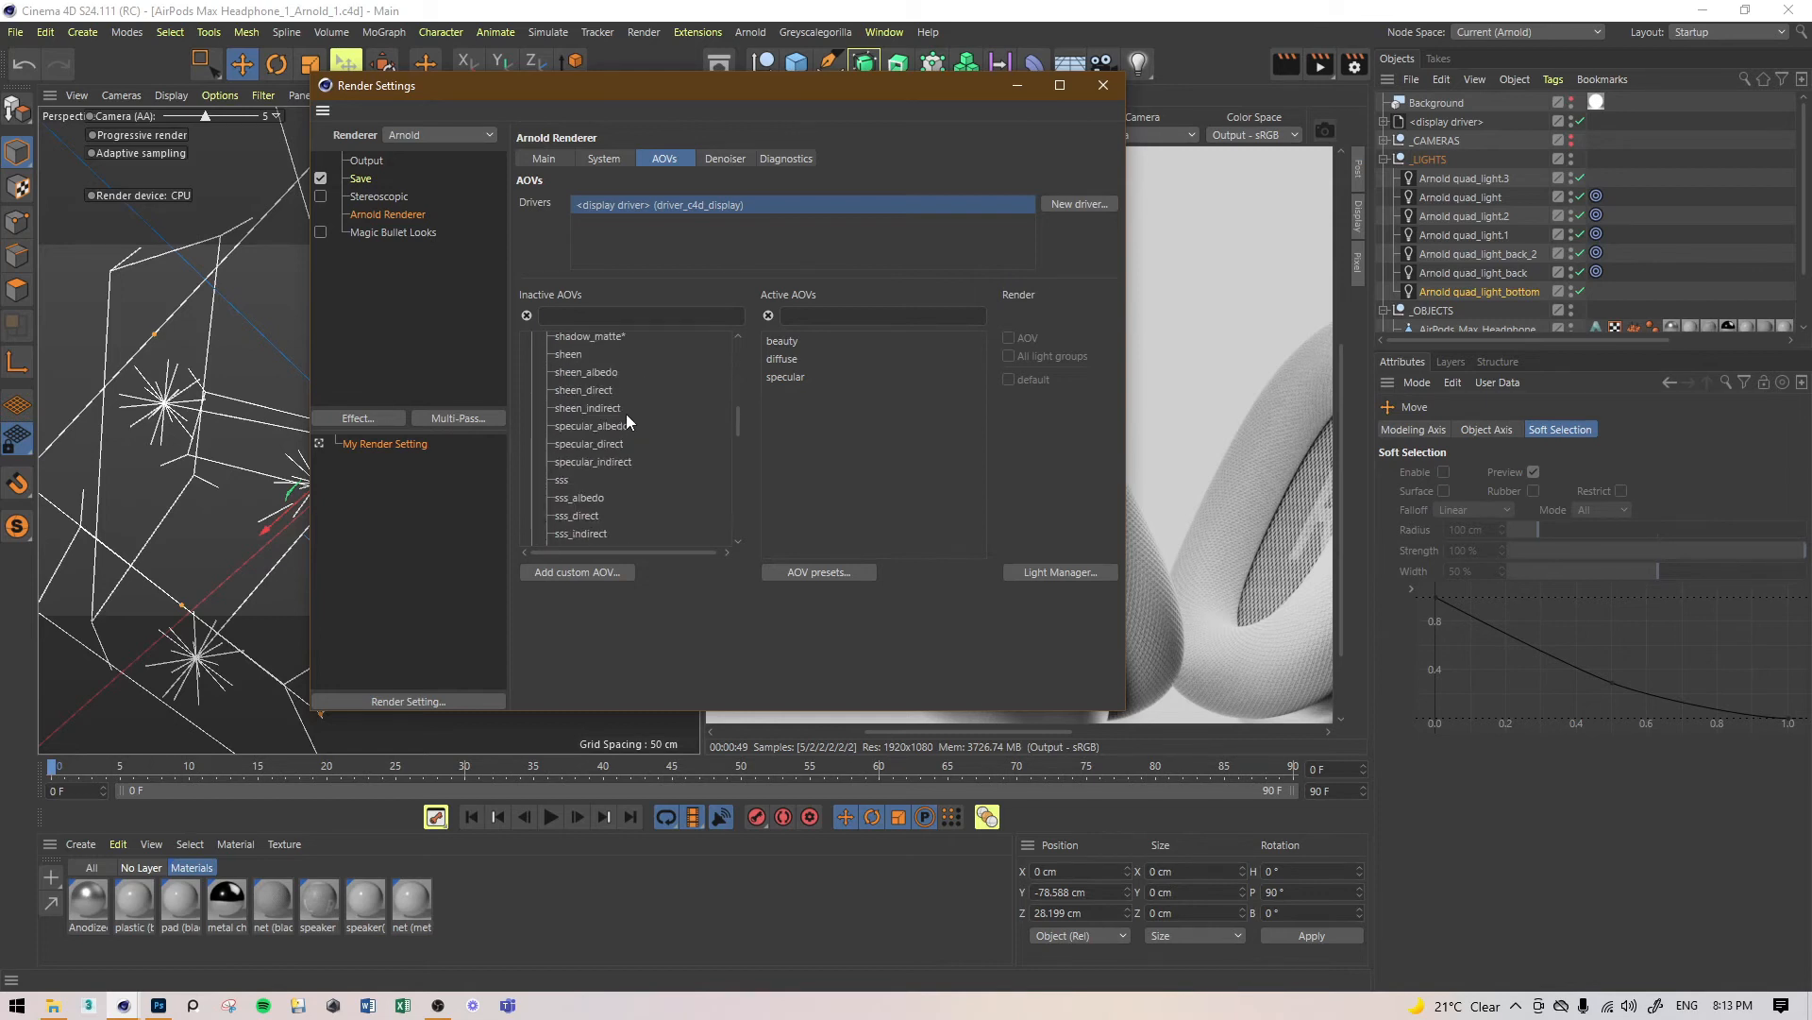
scroll(626, 421, "up", 2)
scroll(626, 402, "up", 4)
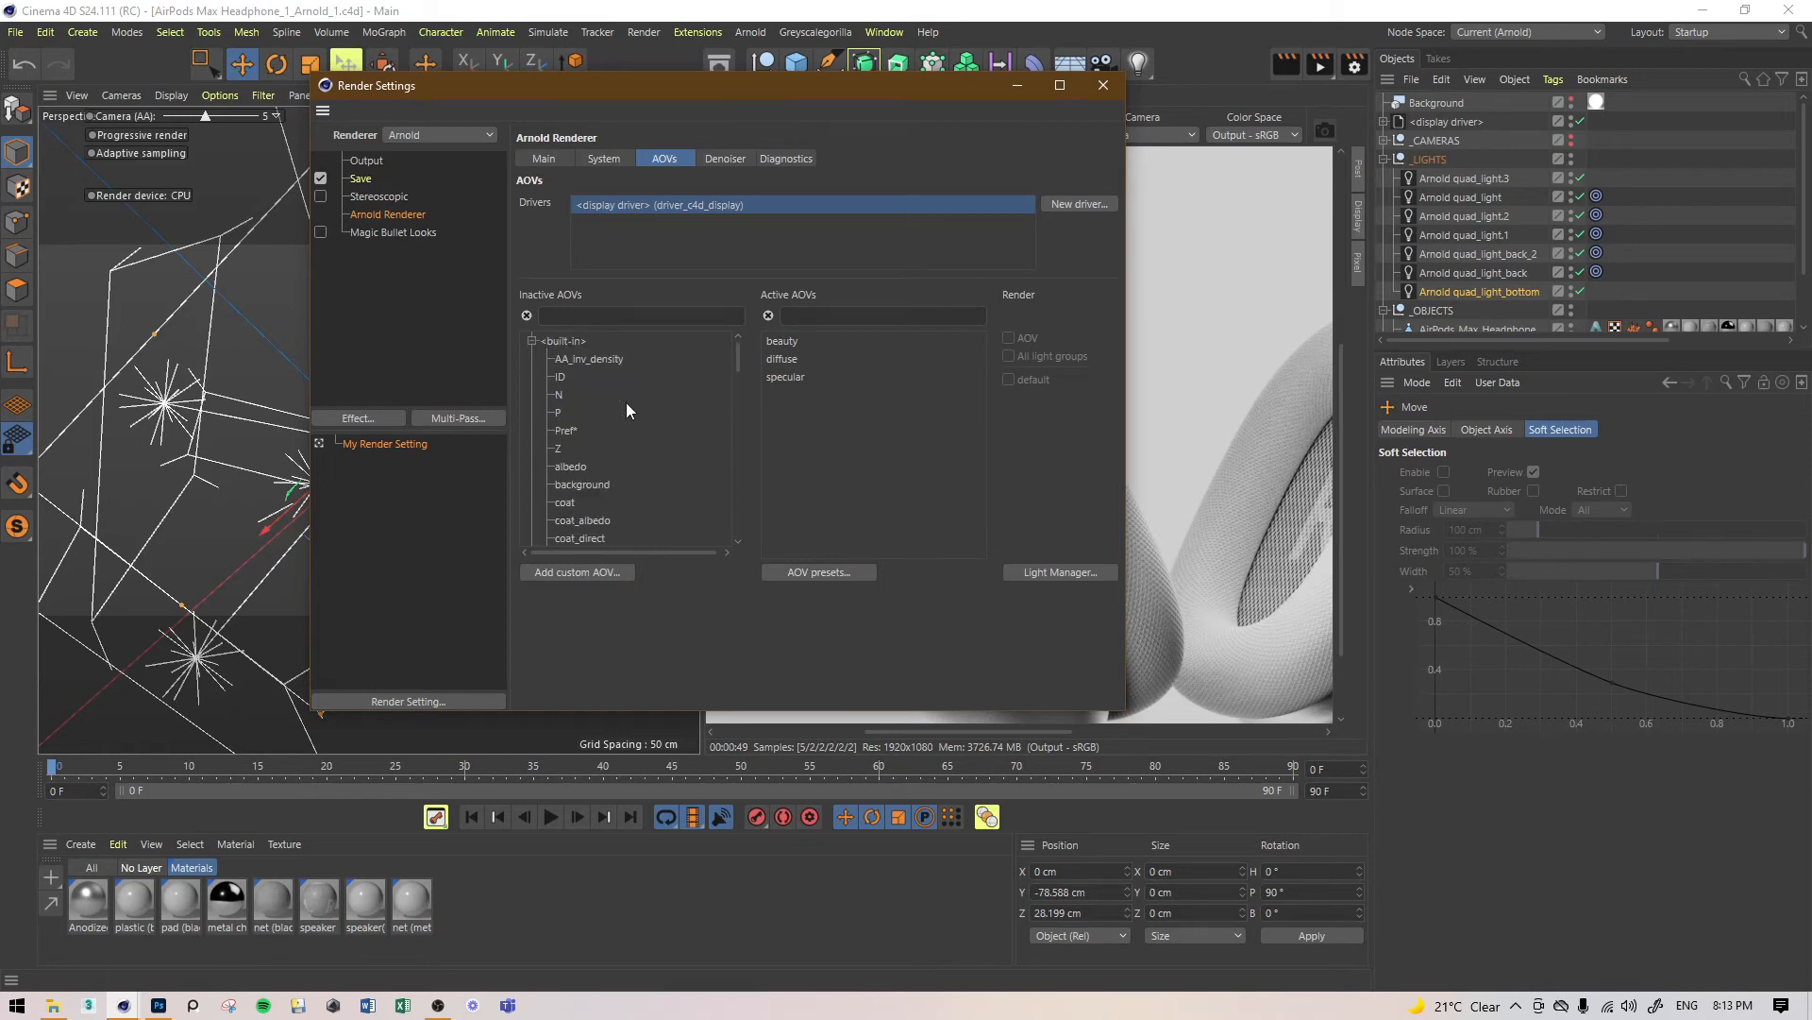
scroll(626, 409, "down", 2)
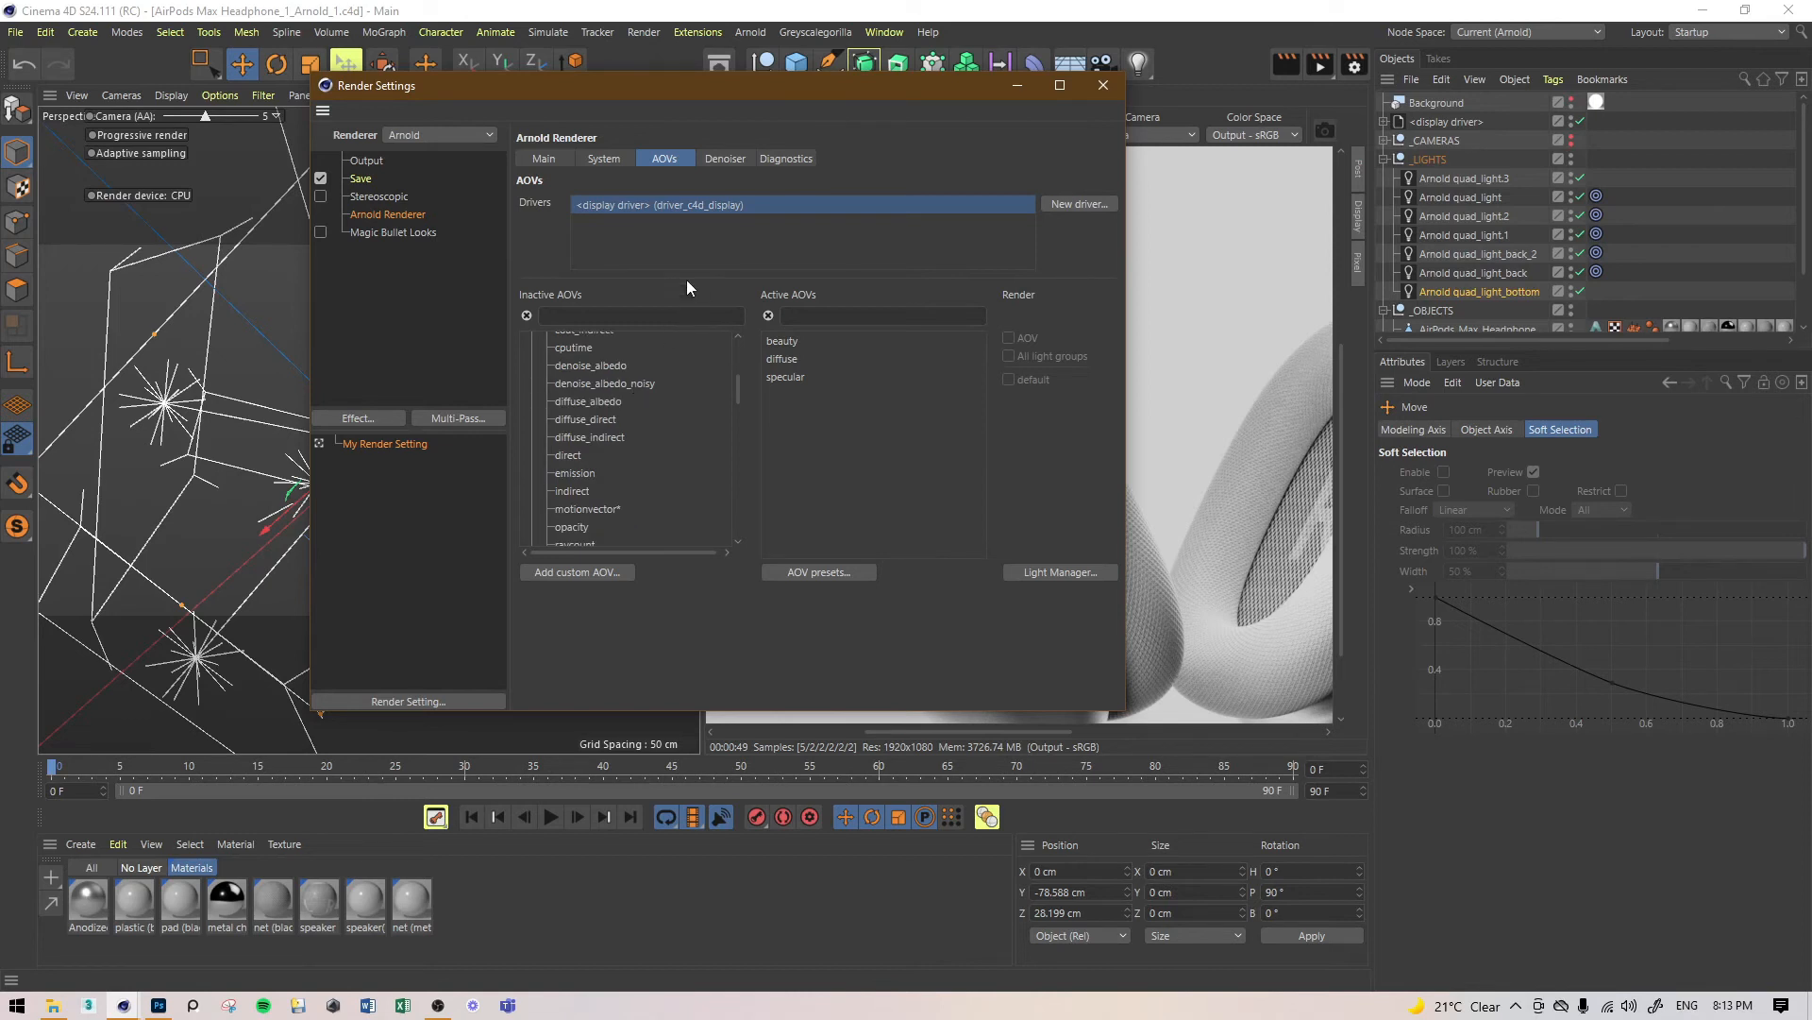
left_click_drag(784, 94, 473, 87)
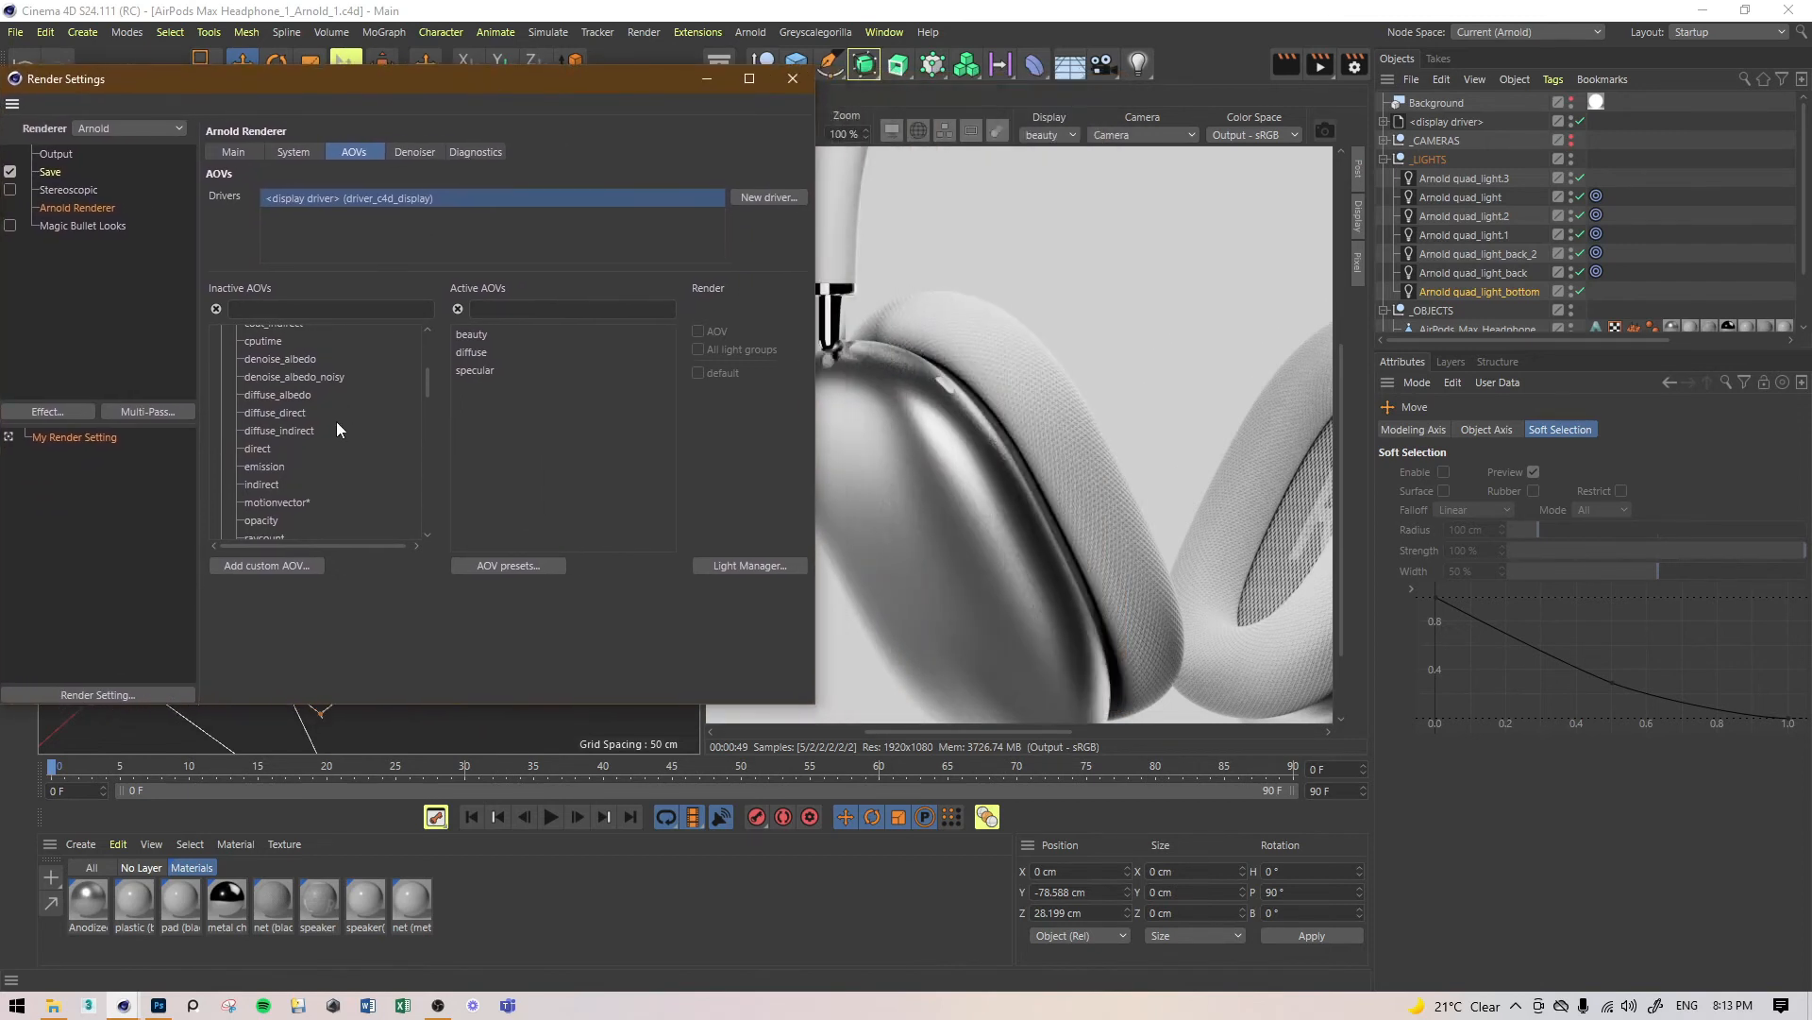
double_click(282, 416)
double_click(281, 415)
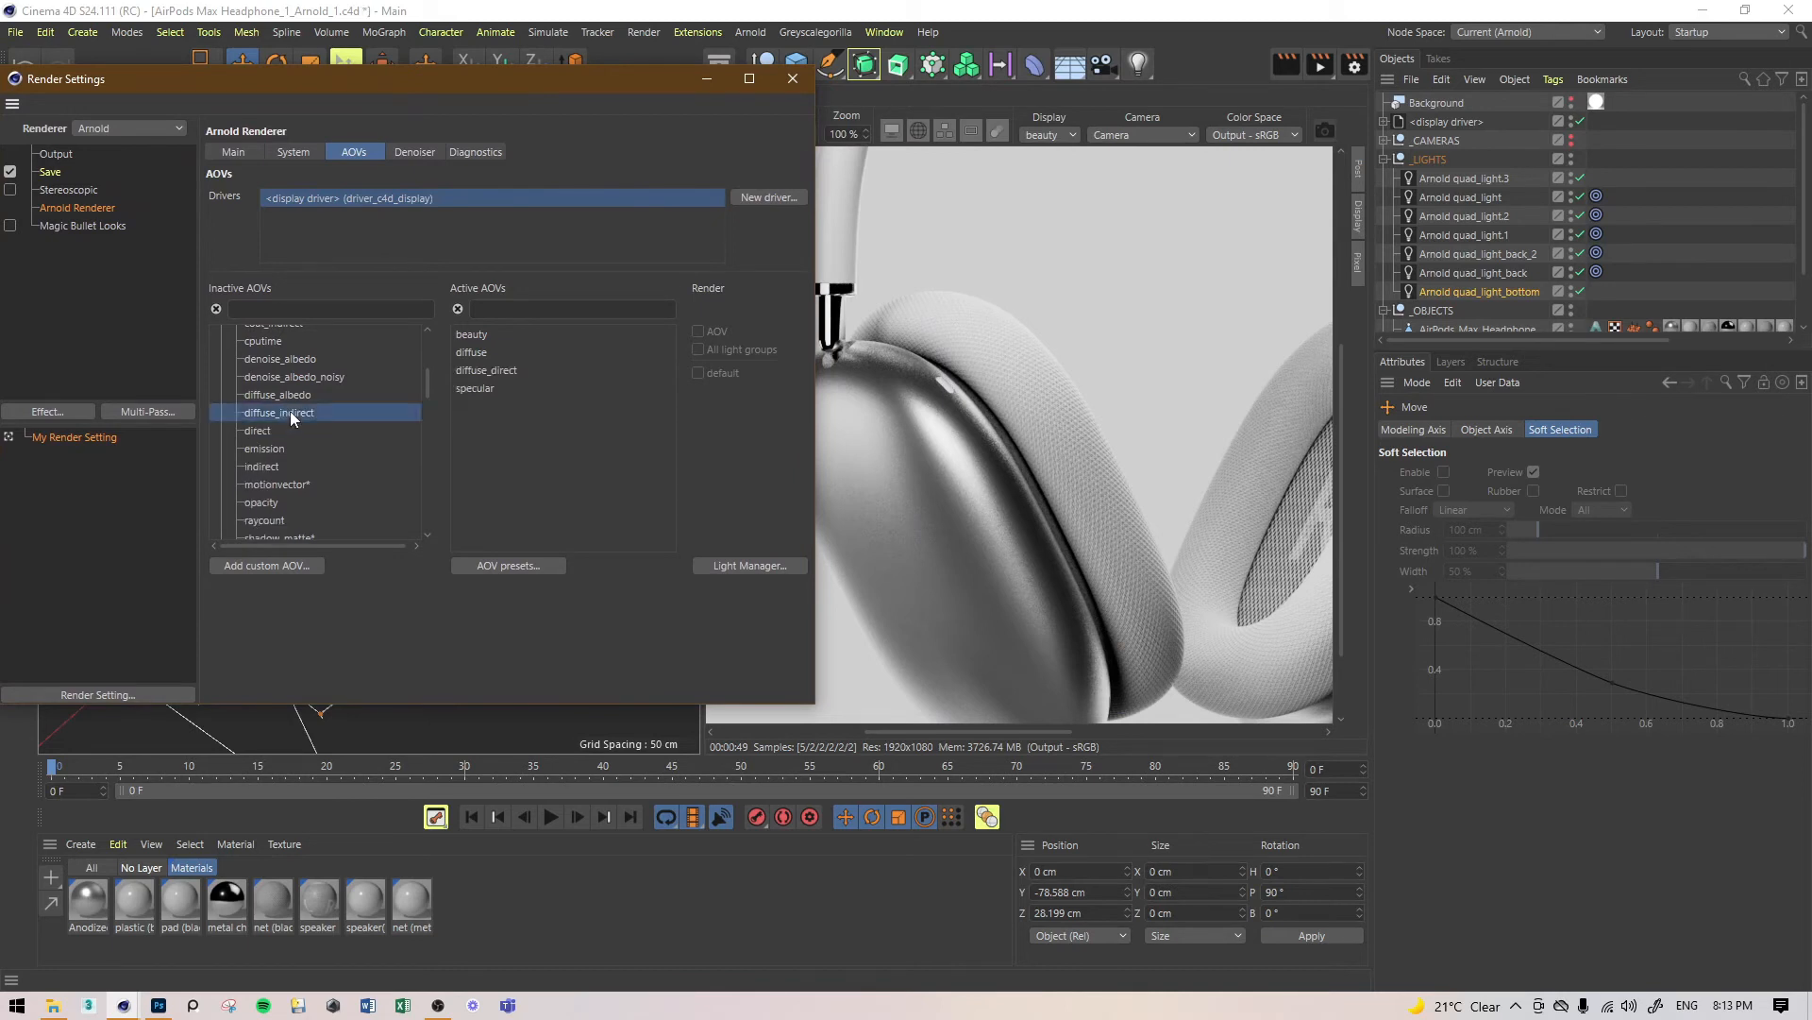
Step: Add the specular_direct and specular_indirect passes to the active AOVs
scroll(291, 411, "down", 3)
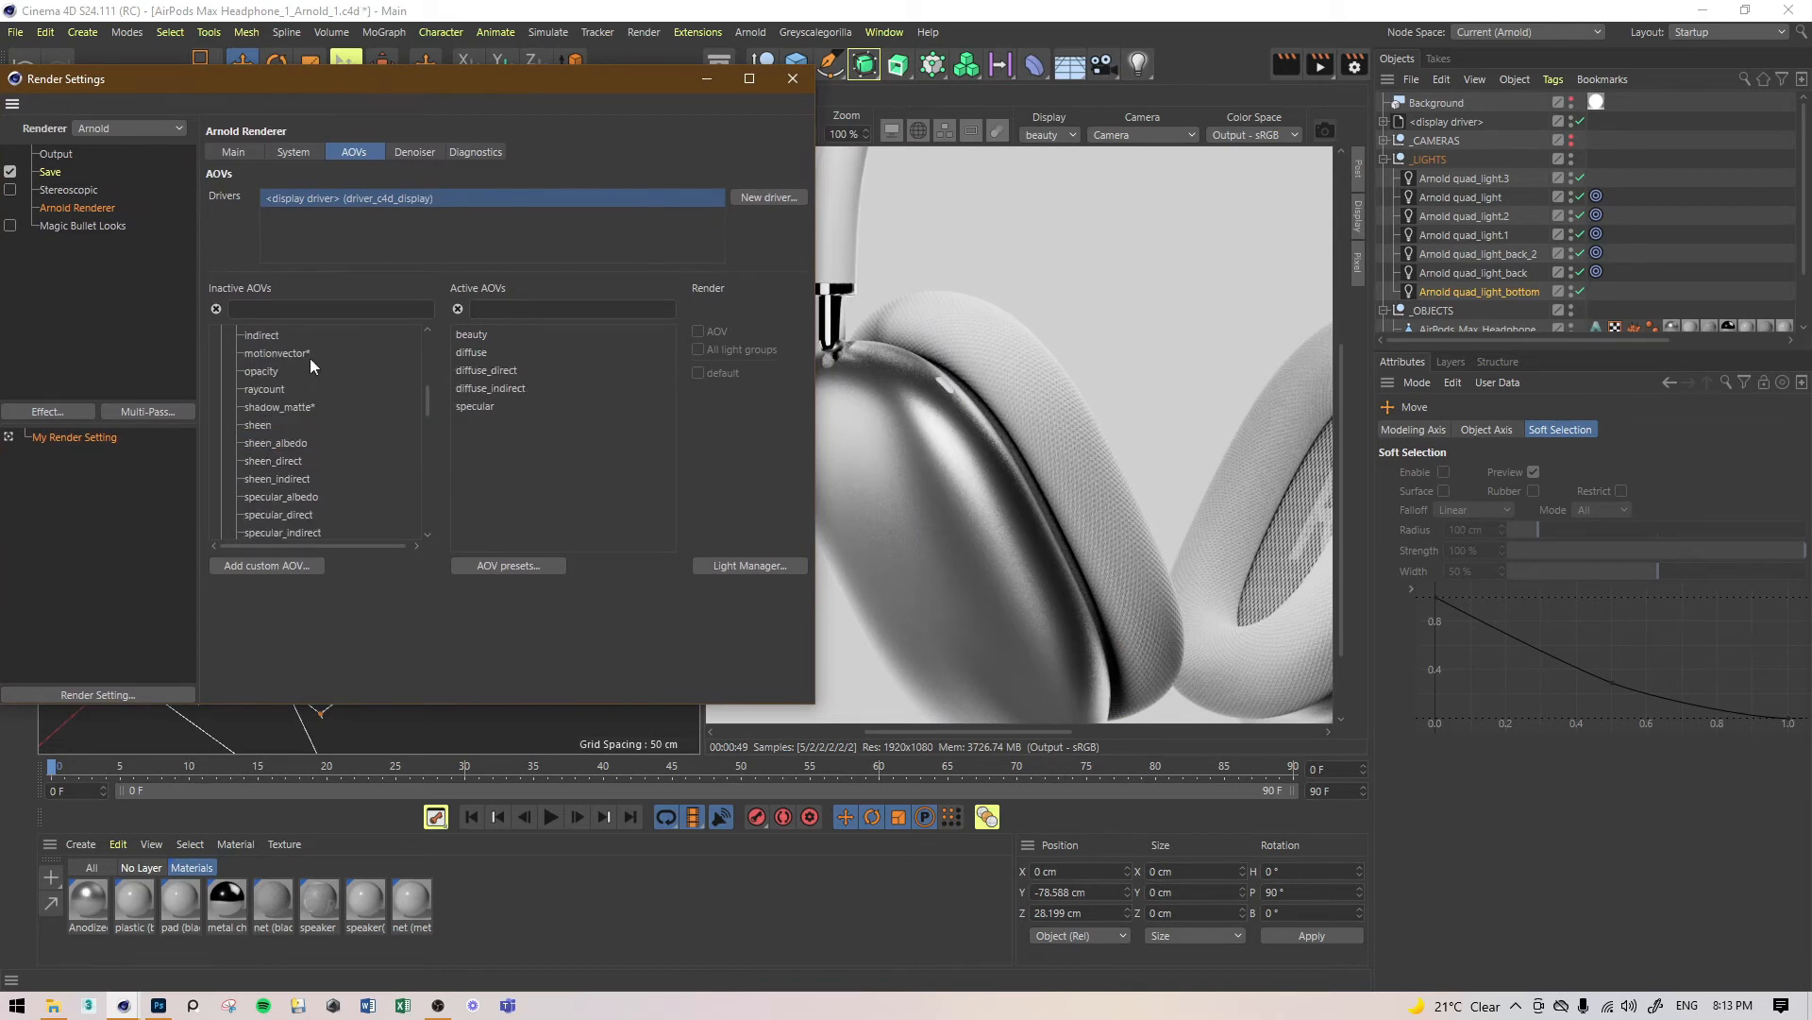
scroll(304, 416, "down", 2)
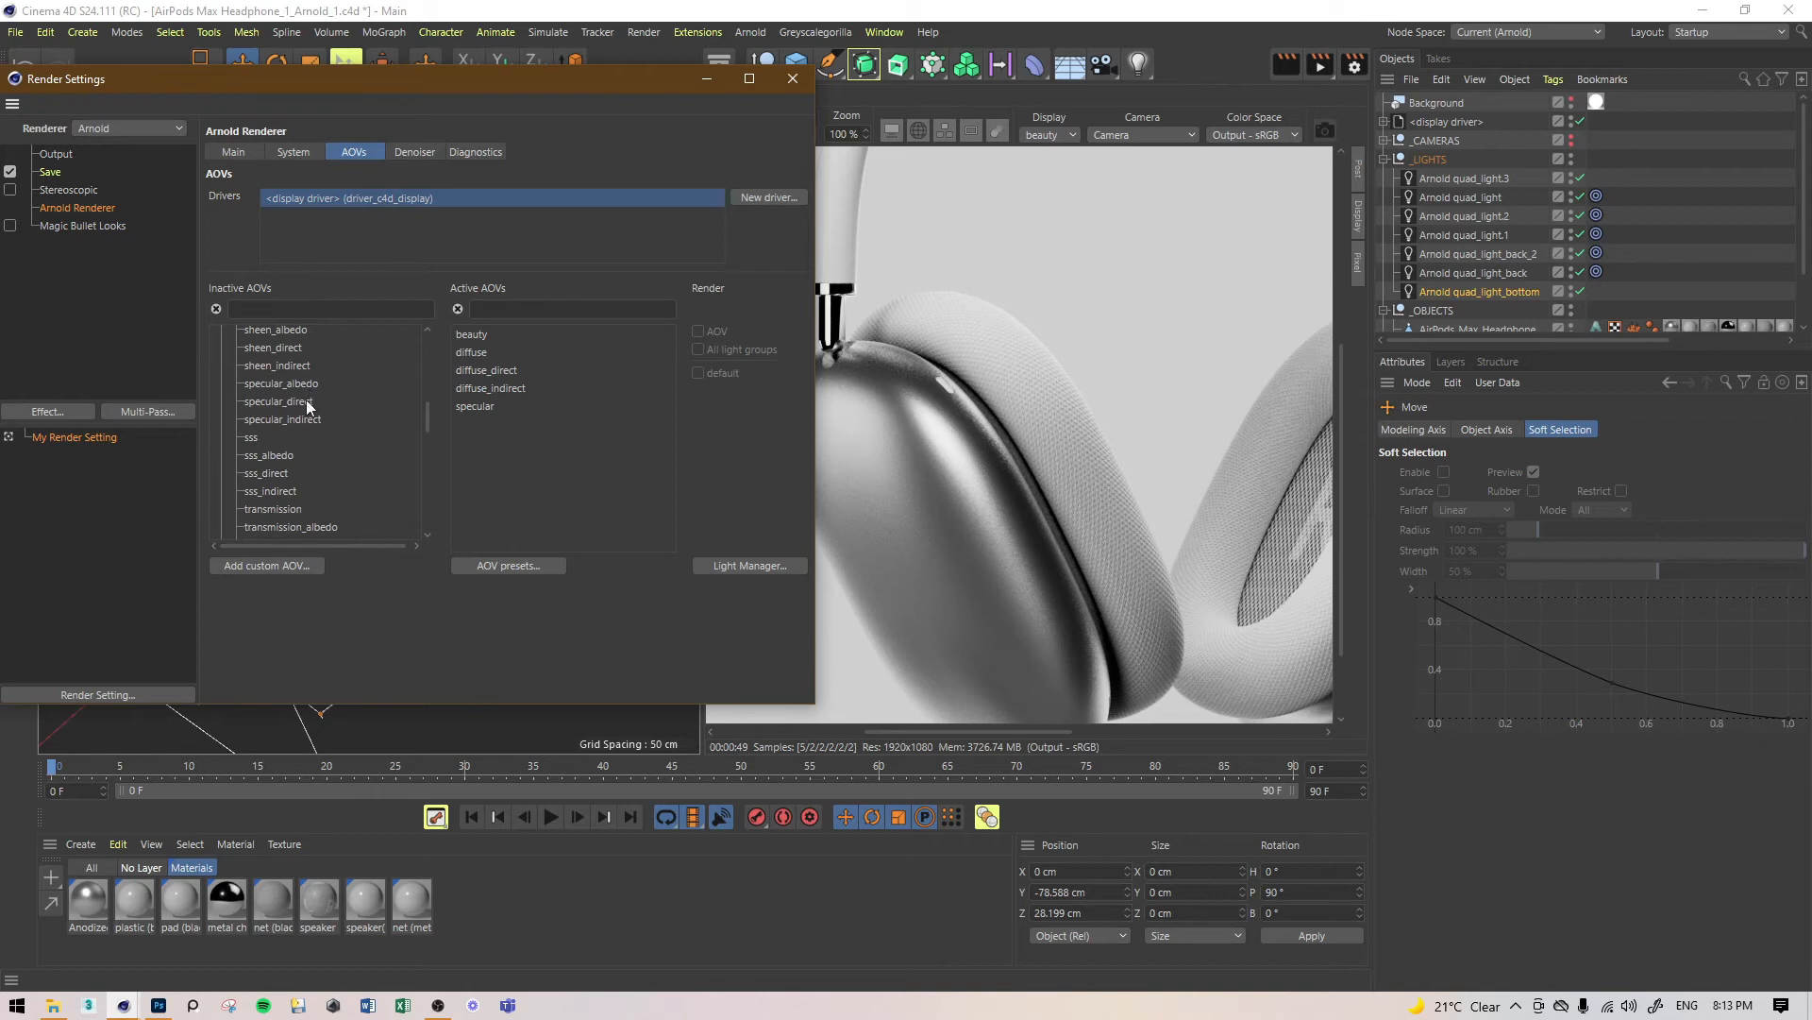
double_click(304, 402)
double_click(315, 404)
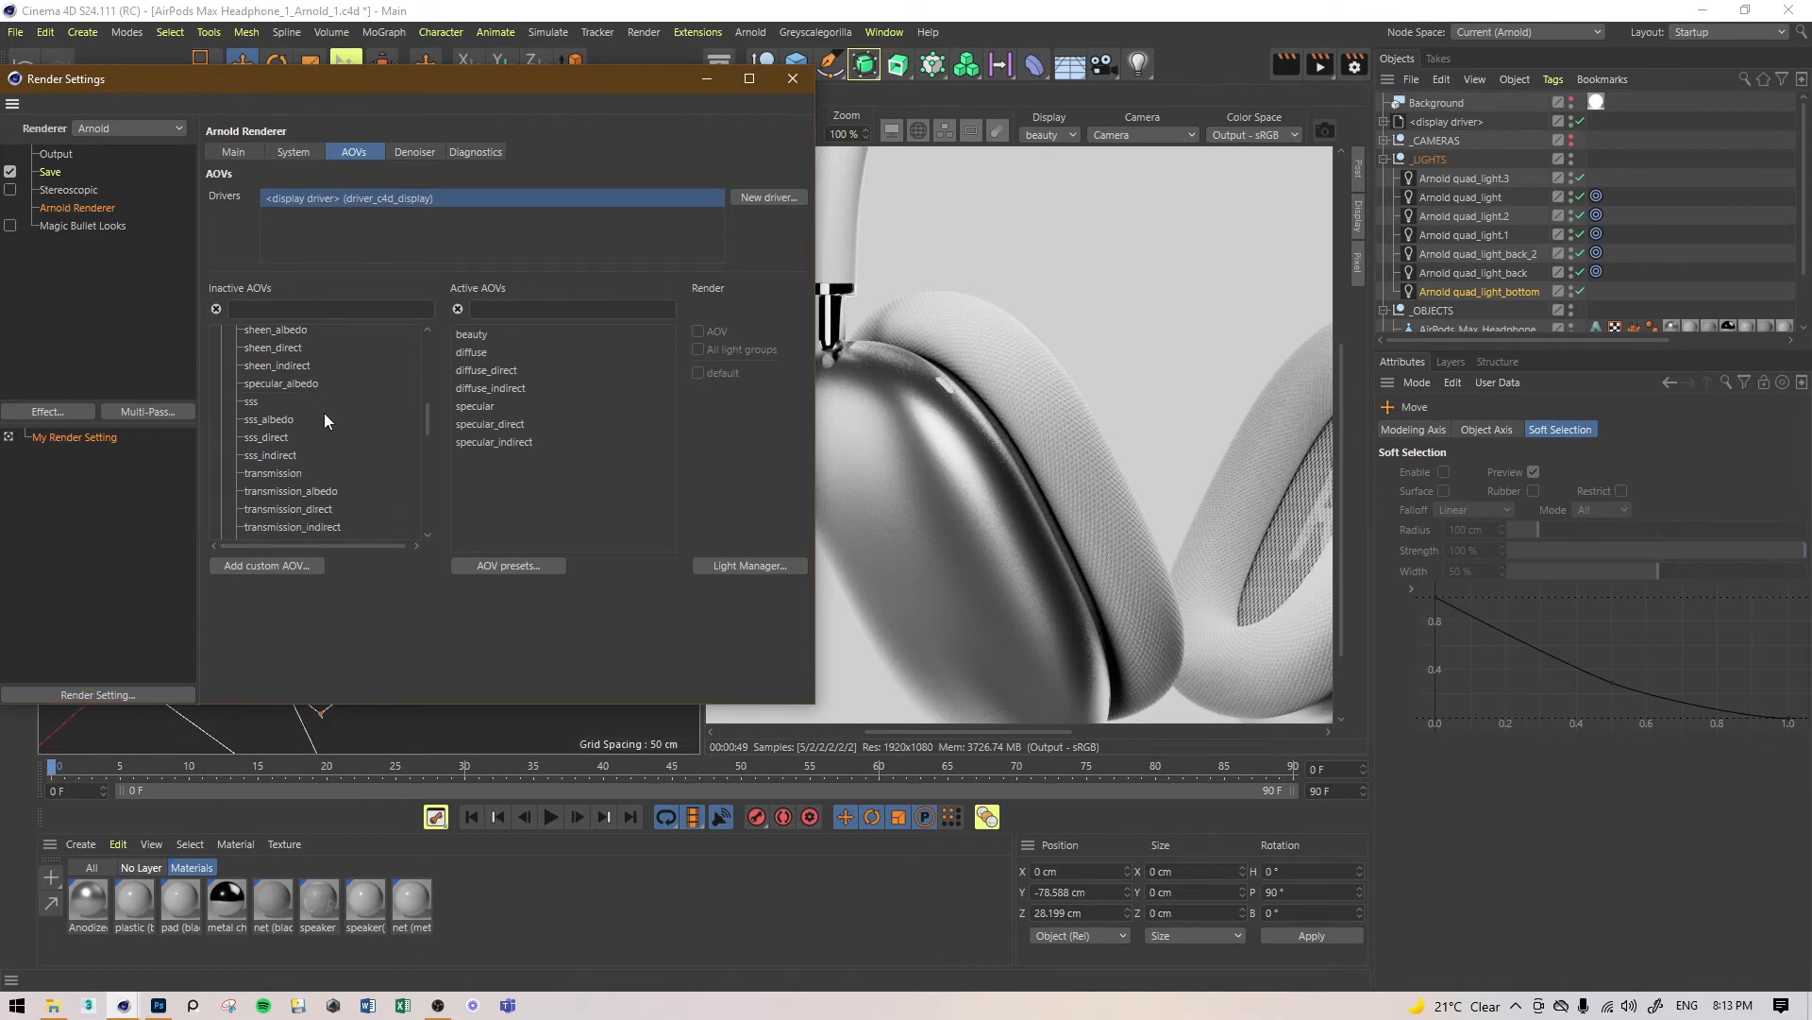
Step: Look through the remaining built-in inactive AOVs, including the Z pass, and close the render settings
scroll(325, 421, "down", 5)
scroll(281, 480, "up", 15)
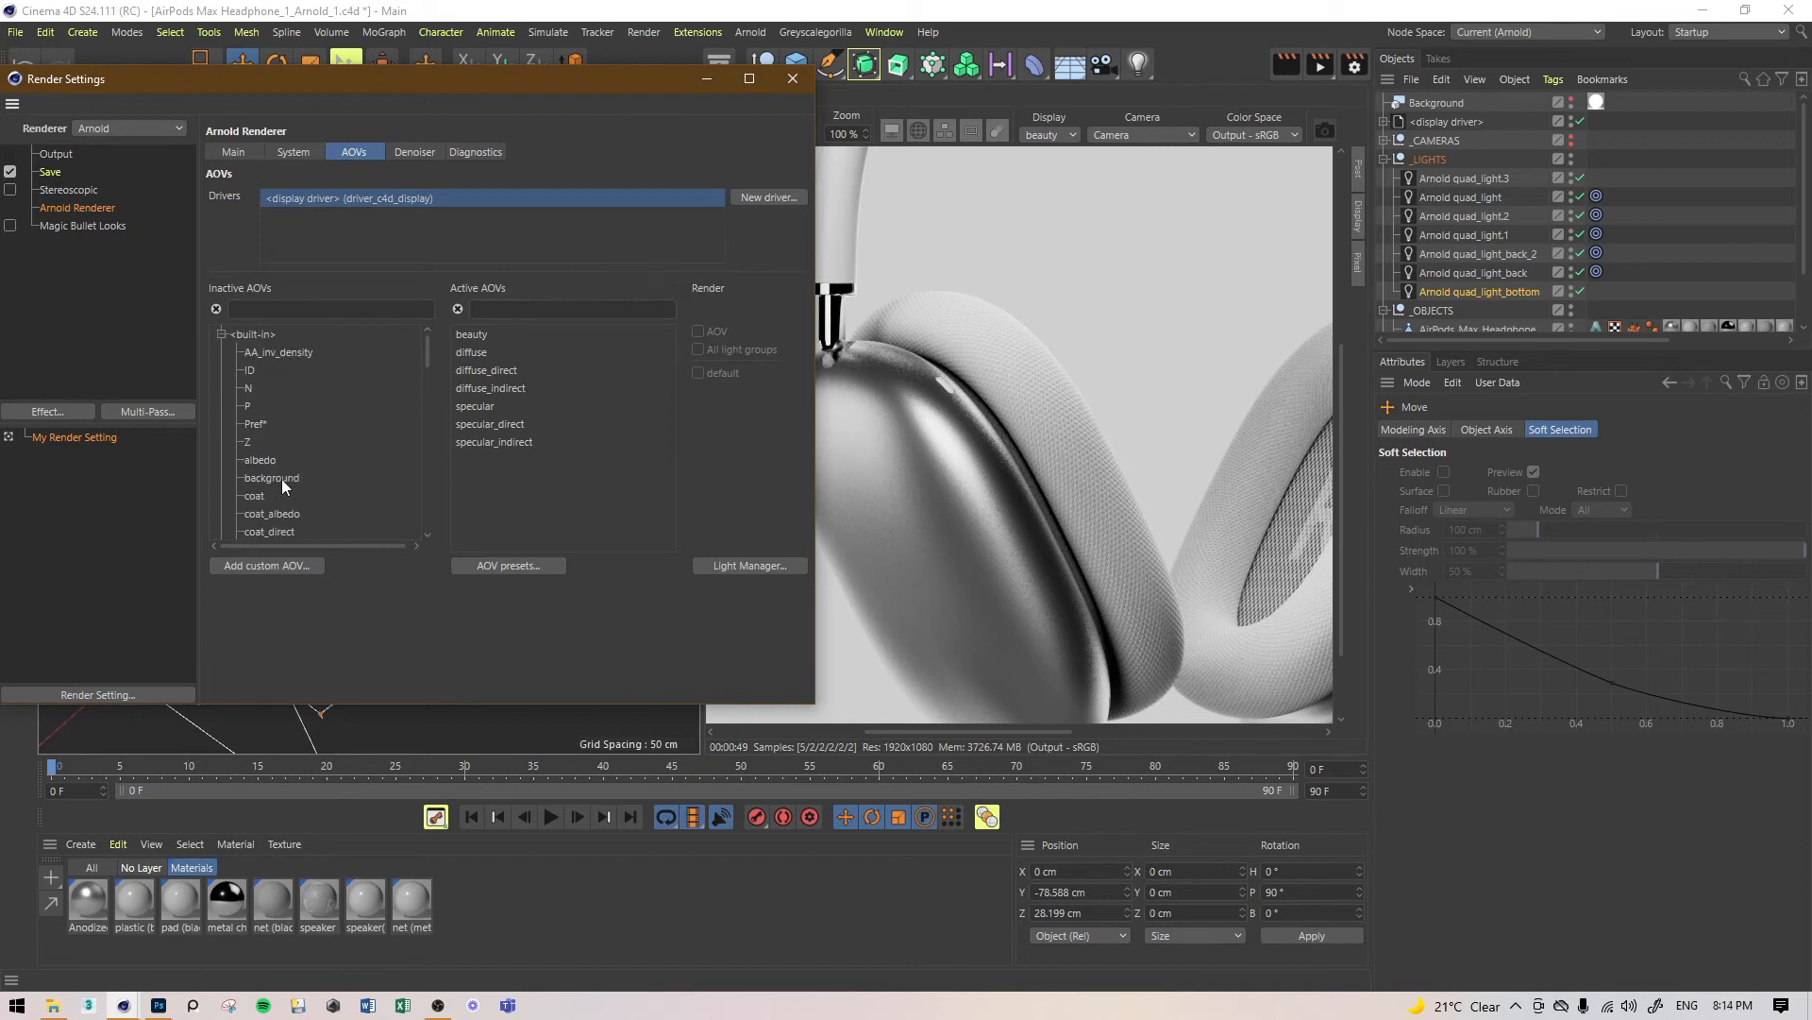
scroll(285, 448, "down", 4)
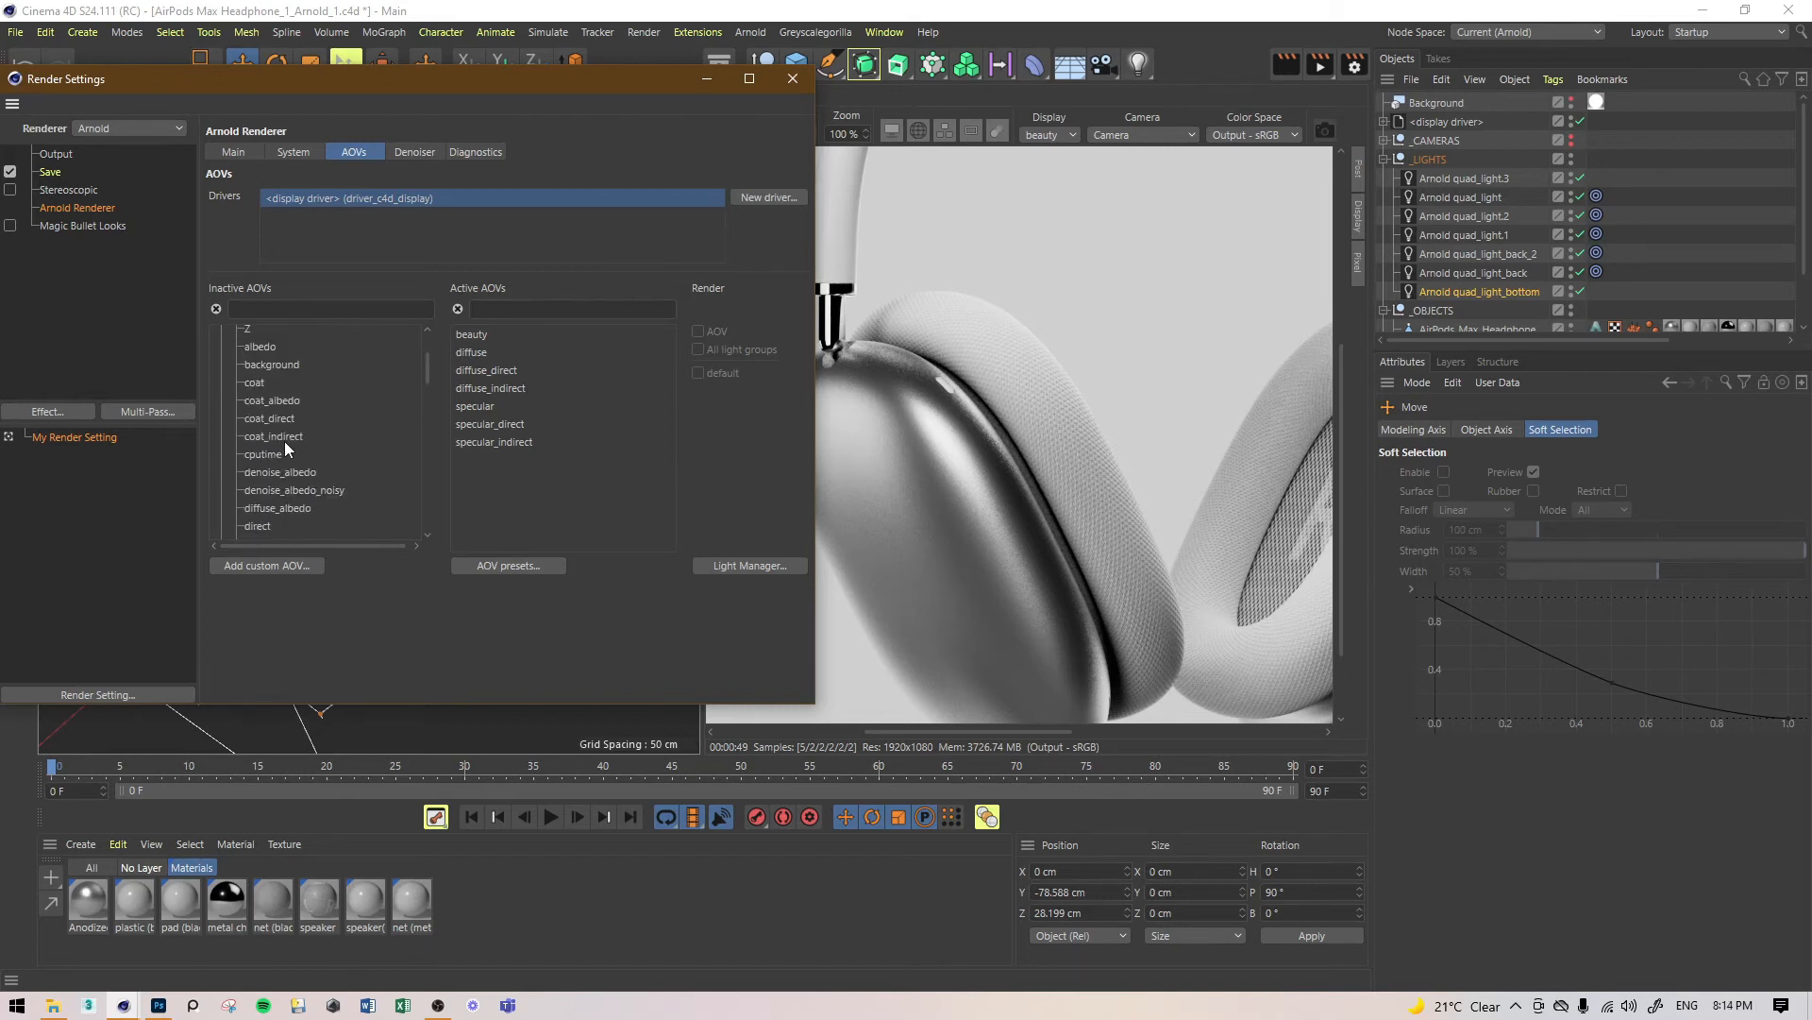
scroll(285, 440, "up", 4)
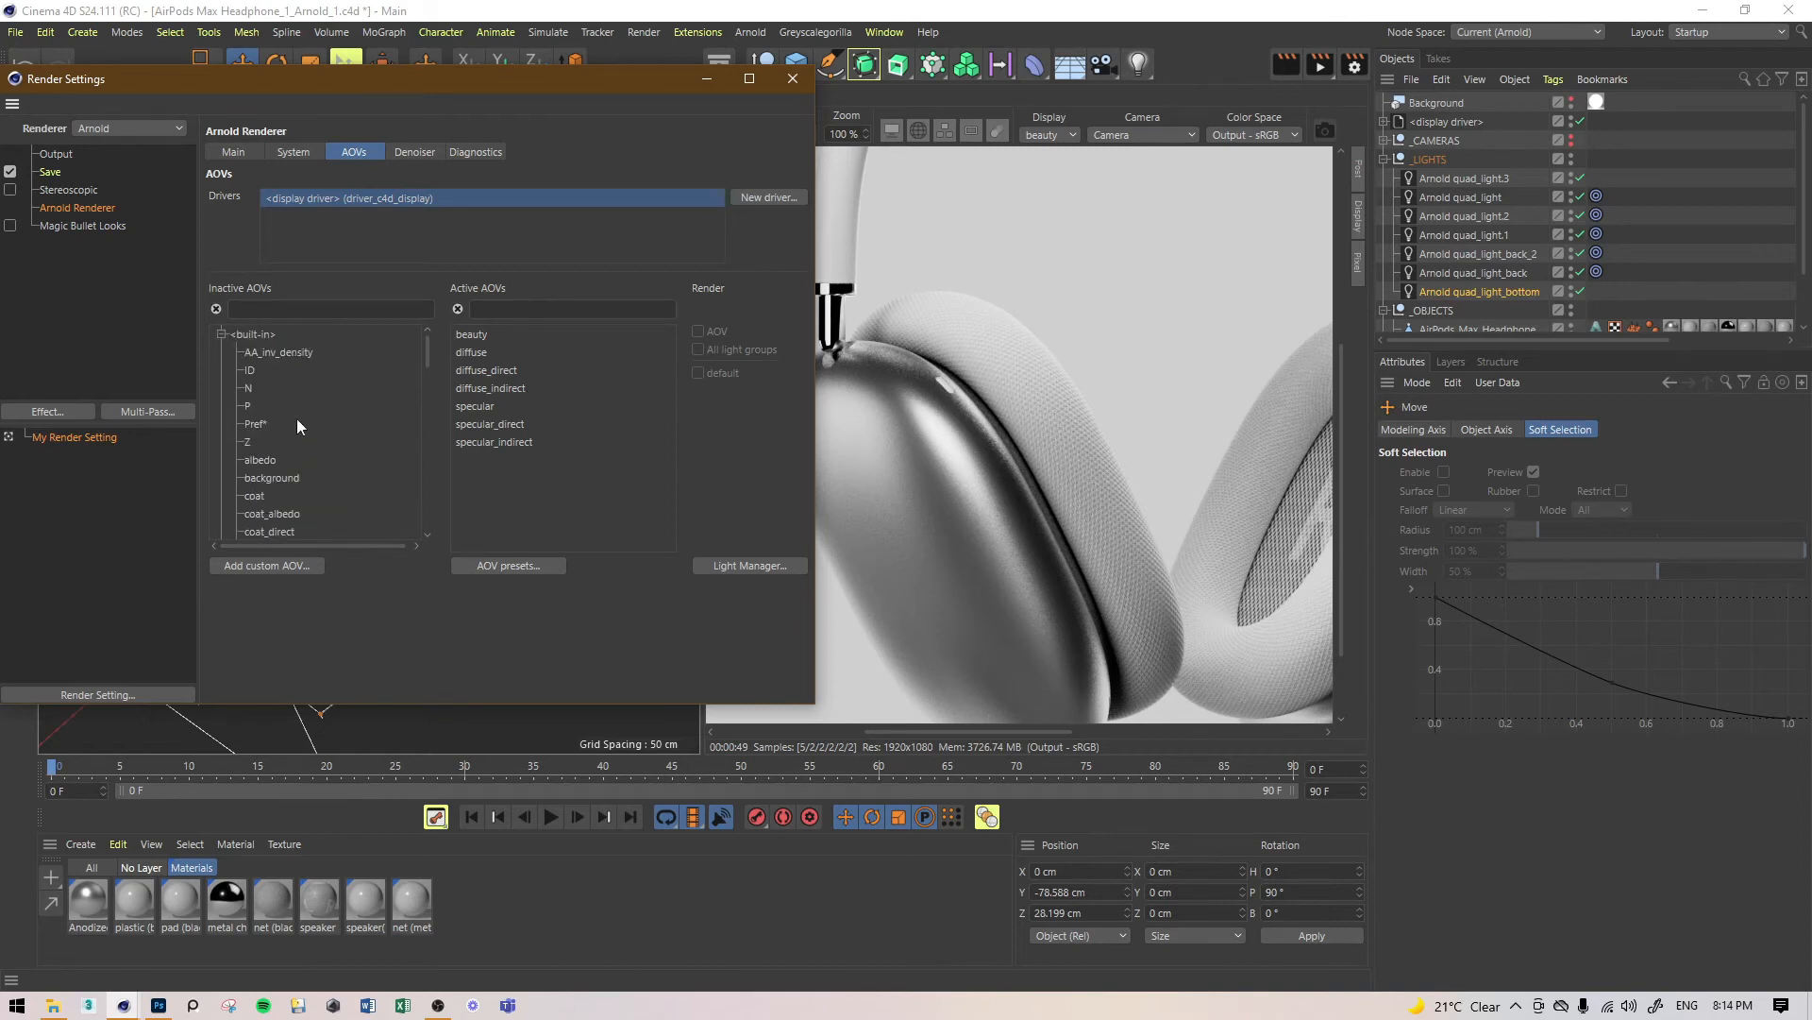
scroll(270, 438, "down", 4)
scroll(279, 430, "up", 4)
left_click(264, 439)
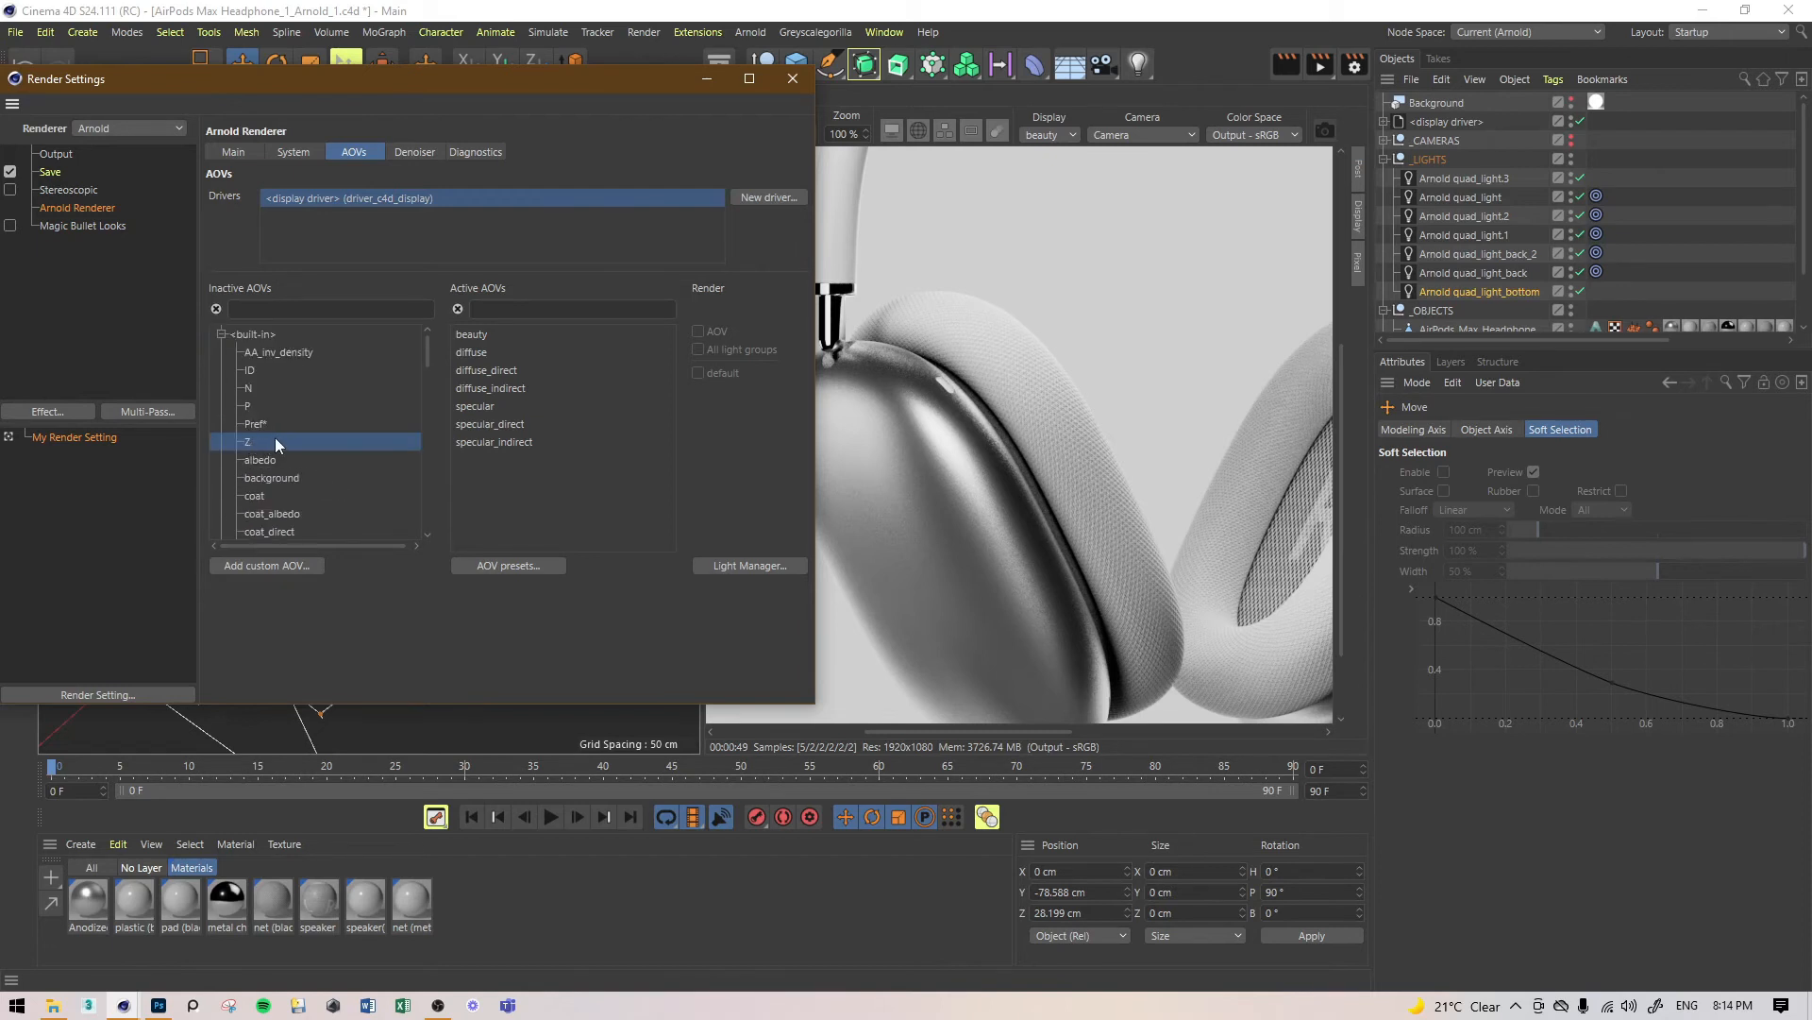
scroll(275, 438, "down", 10)
scroll(285, 435, "up", 10)
left_click(793, 91)
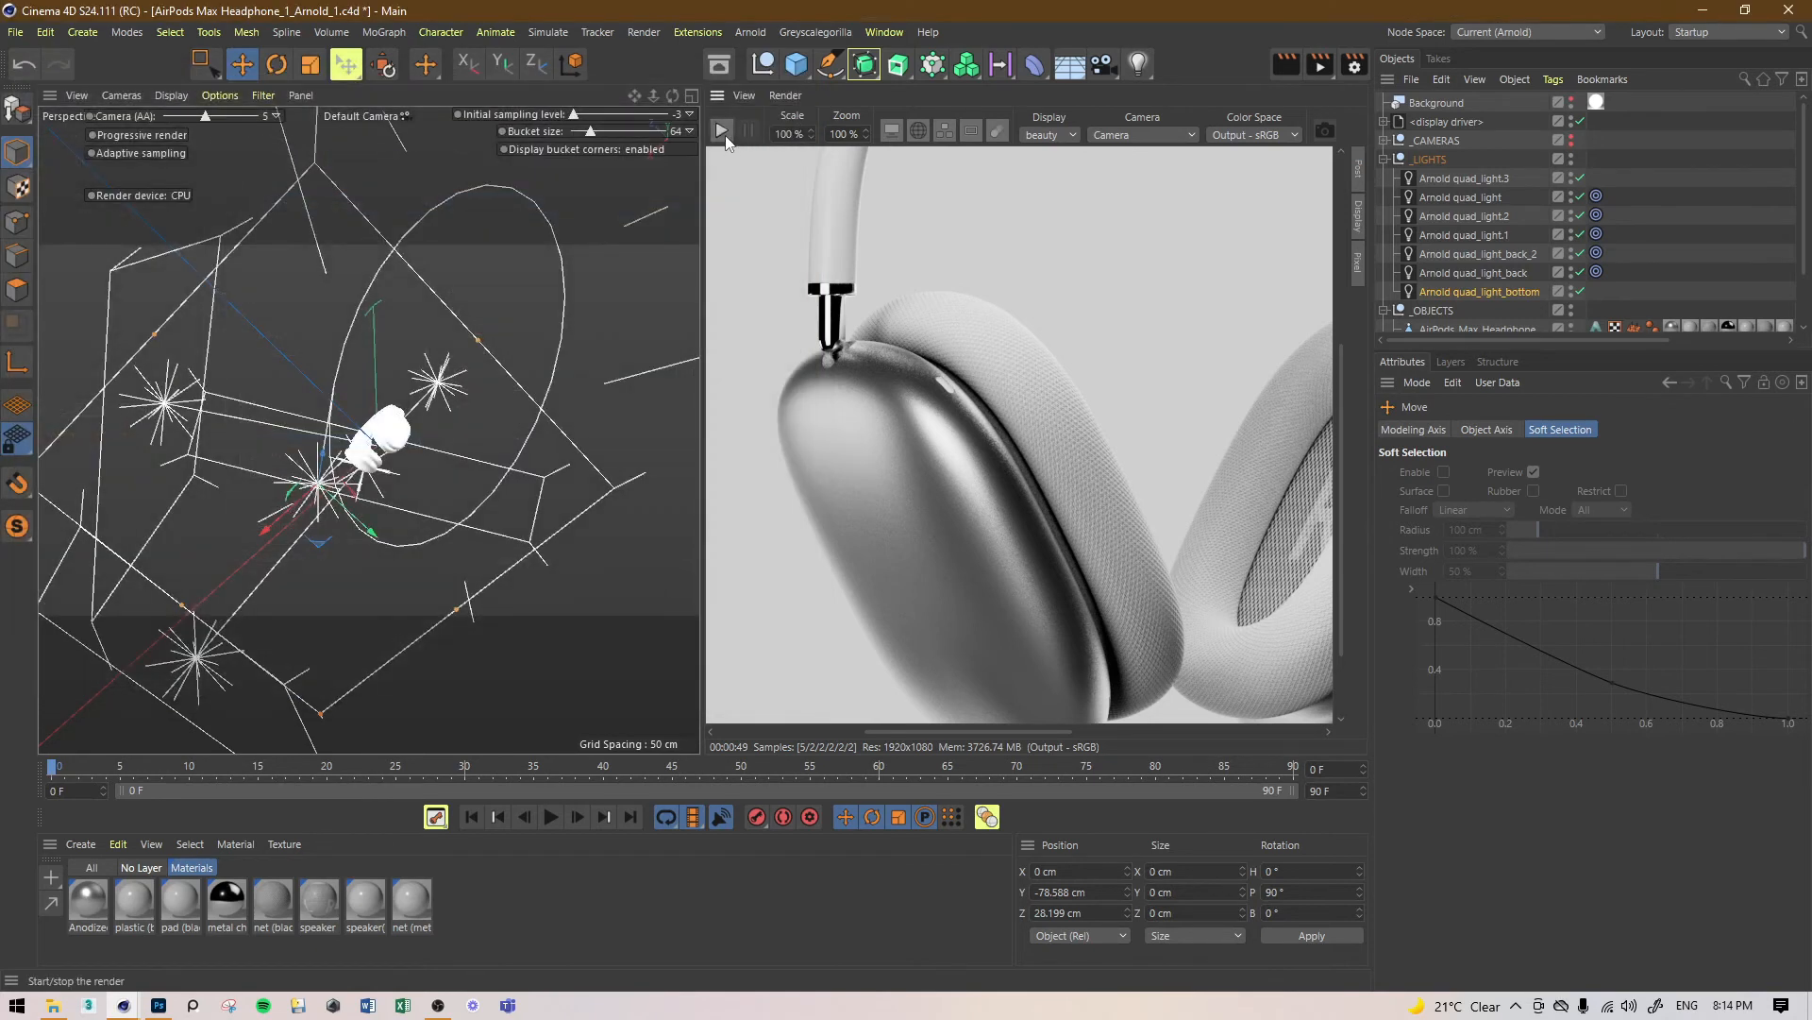
Step: Restart the IPR with Camera (AA) sampling set to 2 and display the alpha pass for the whole frame
left_click_drag(187, 121, 174, 121)
left_click(1055, 139)
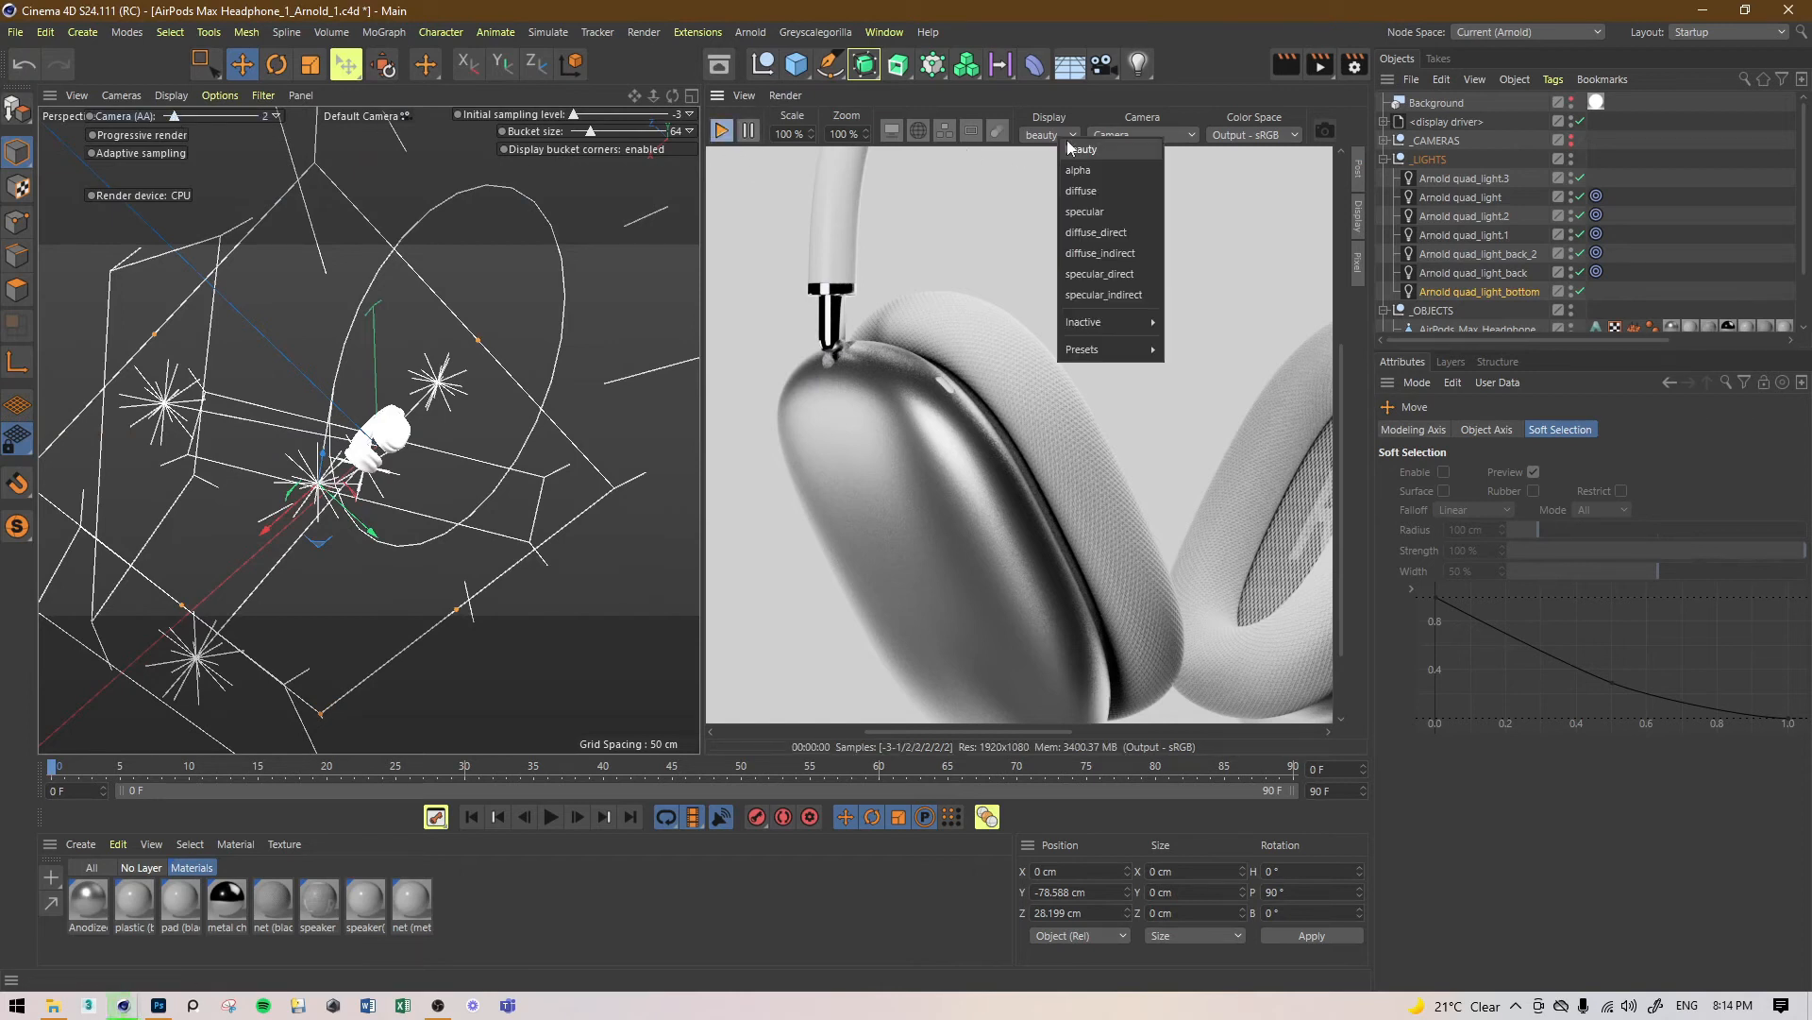
left_click(1084, 166)
scroll(1064, 397, "down", 3)
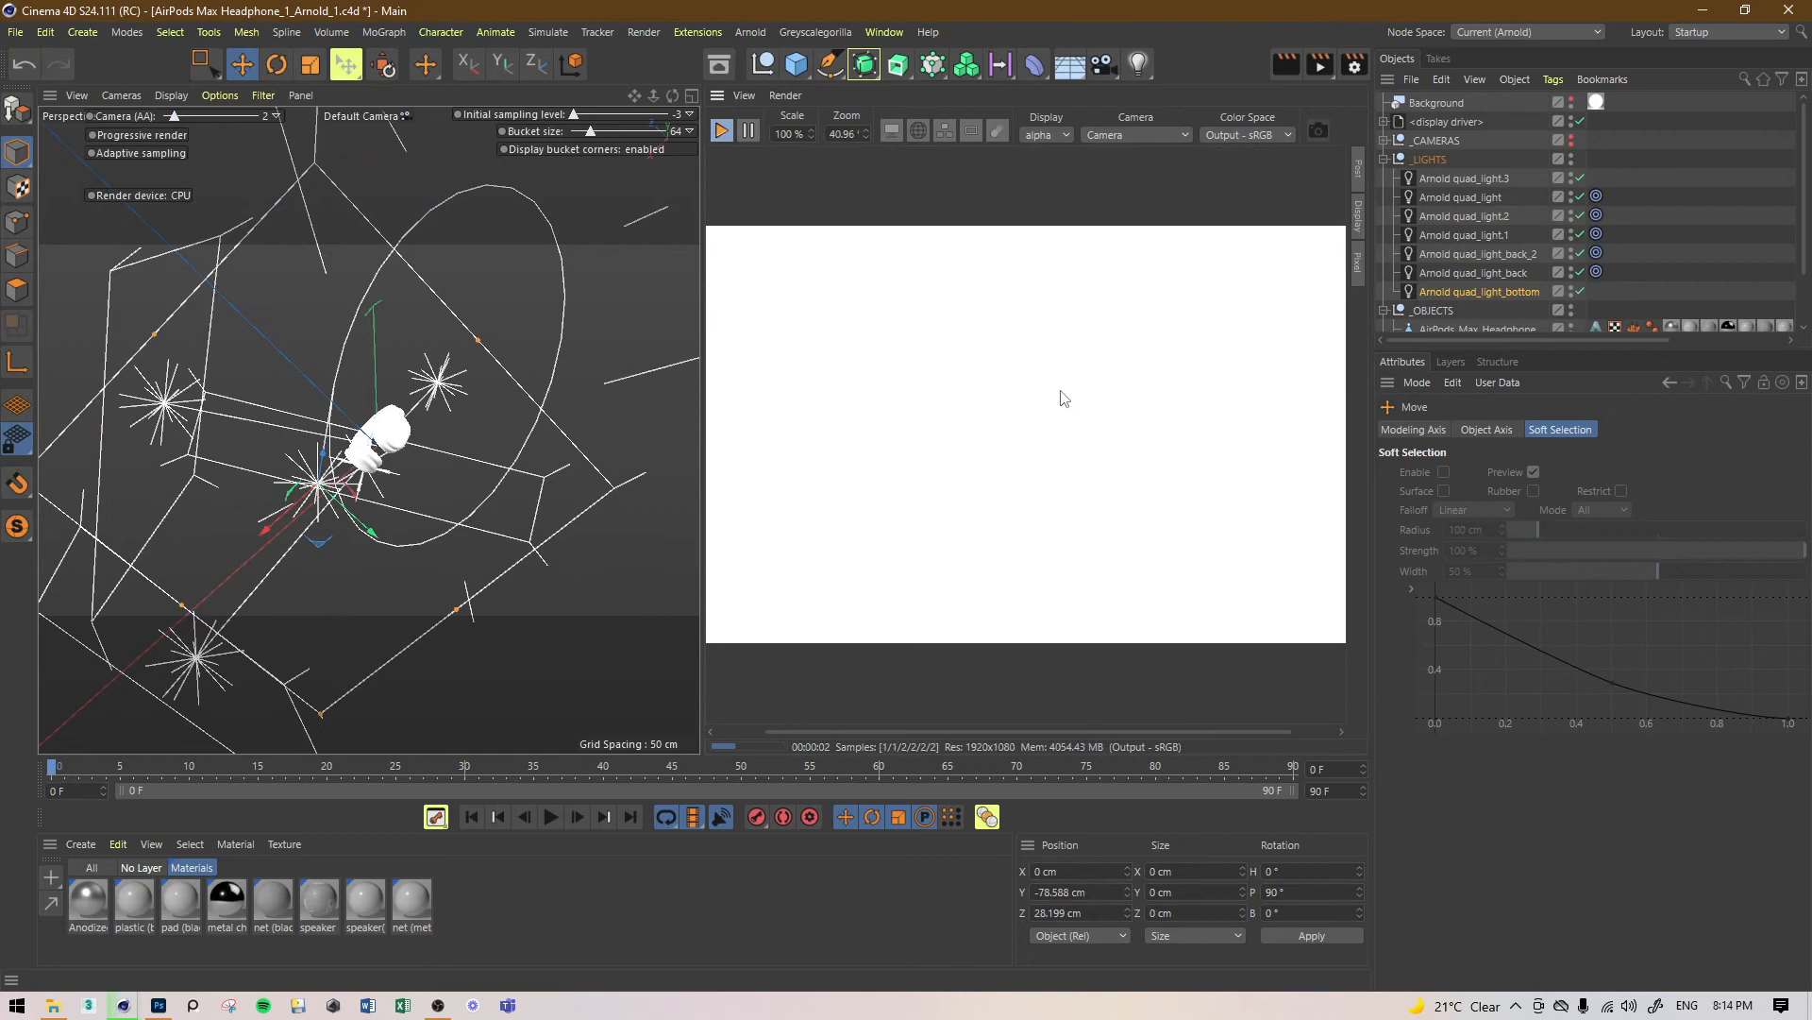
Step: Hide the Background object from the render and examine the headband's alpha matte up close
left_click(1570, 105)
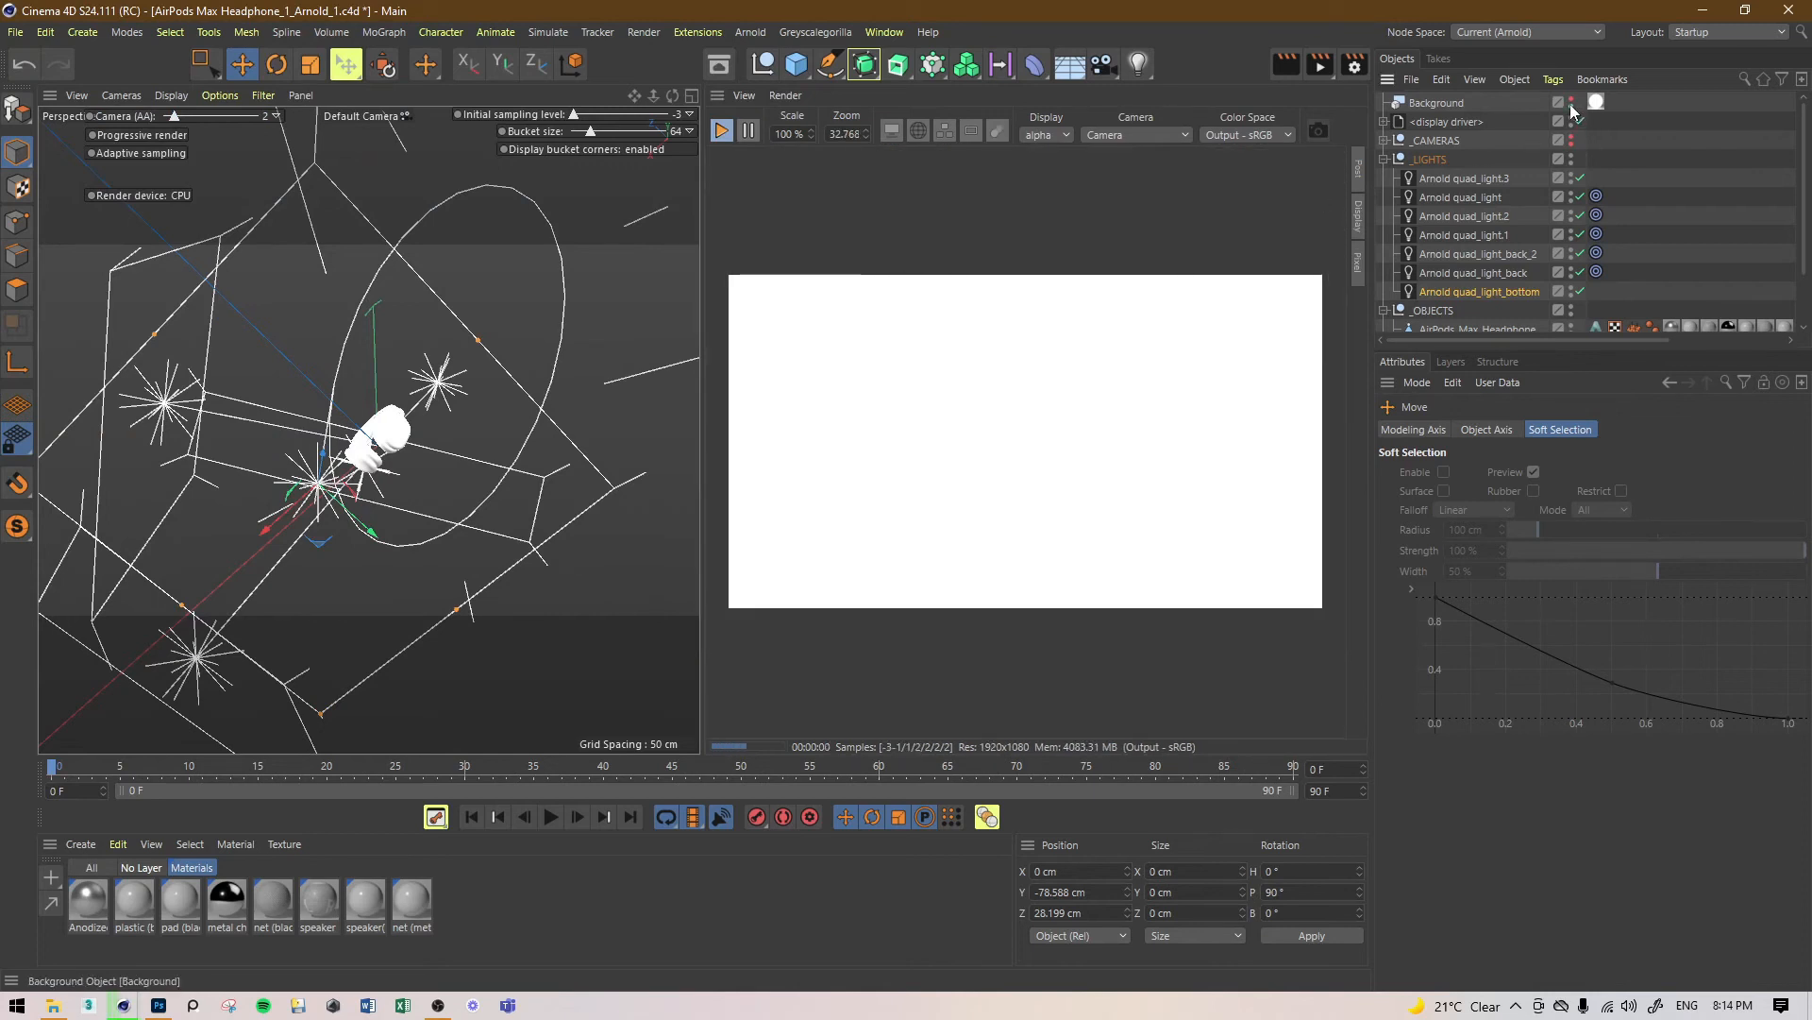
scroll(1037, 422, "up", 4)
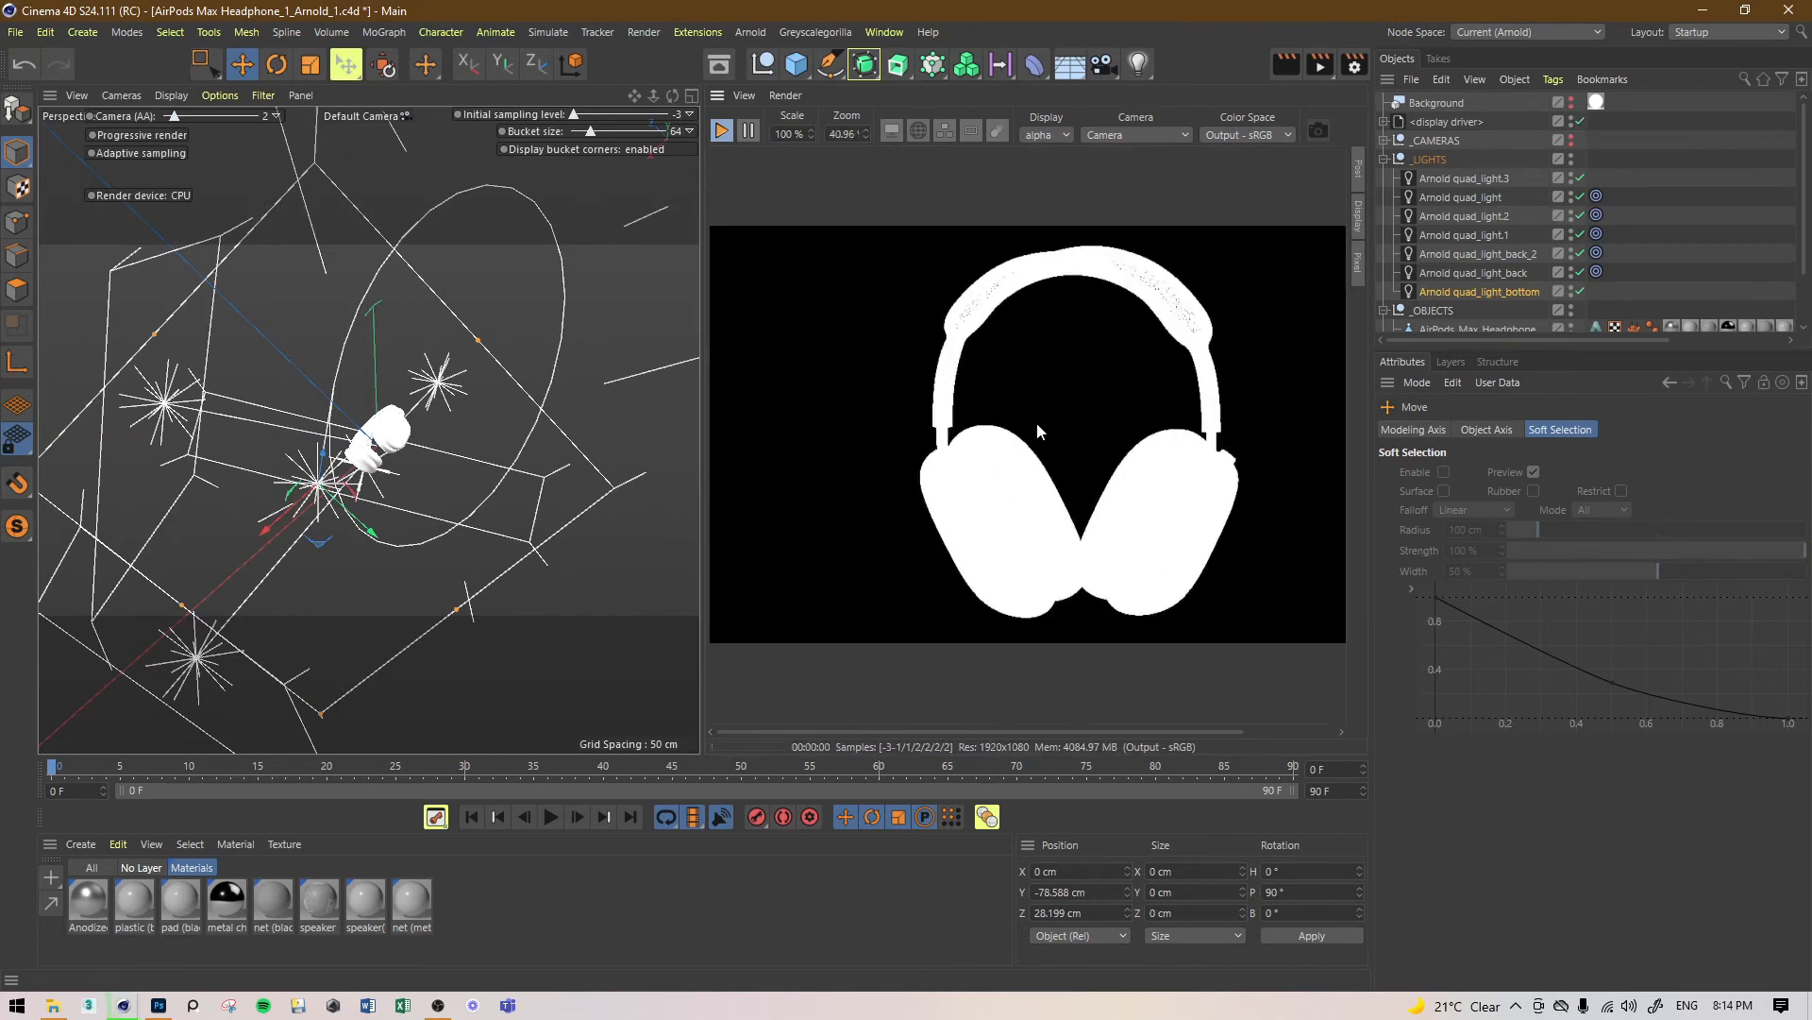
middle_click_drag(976, 345, 979, 442)
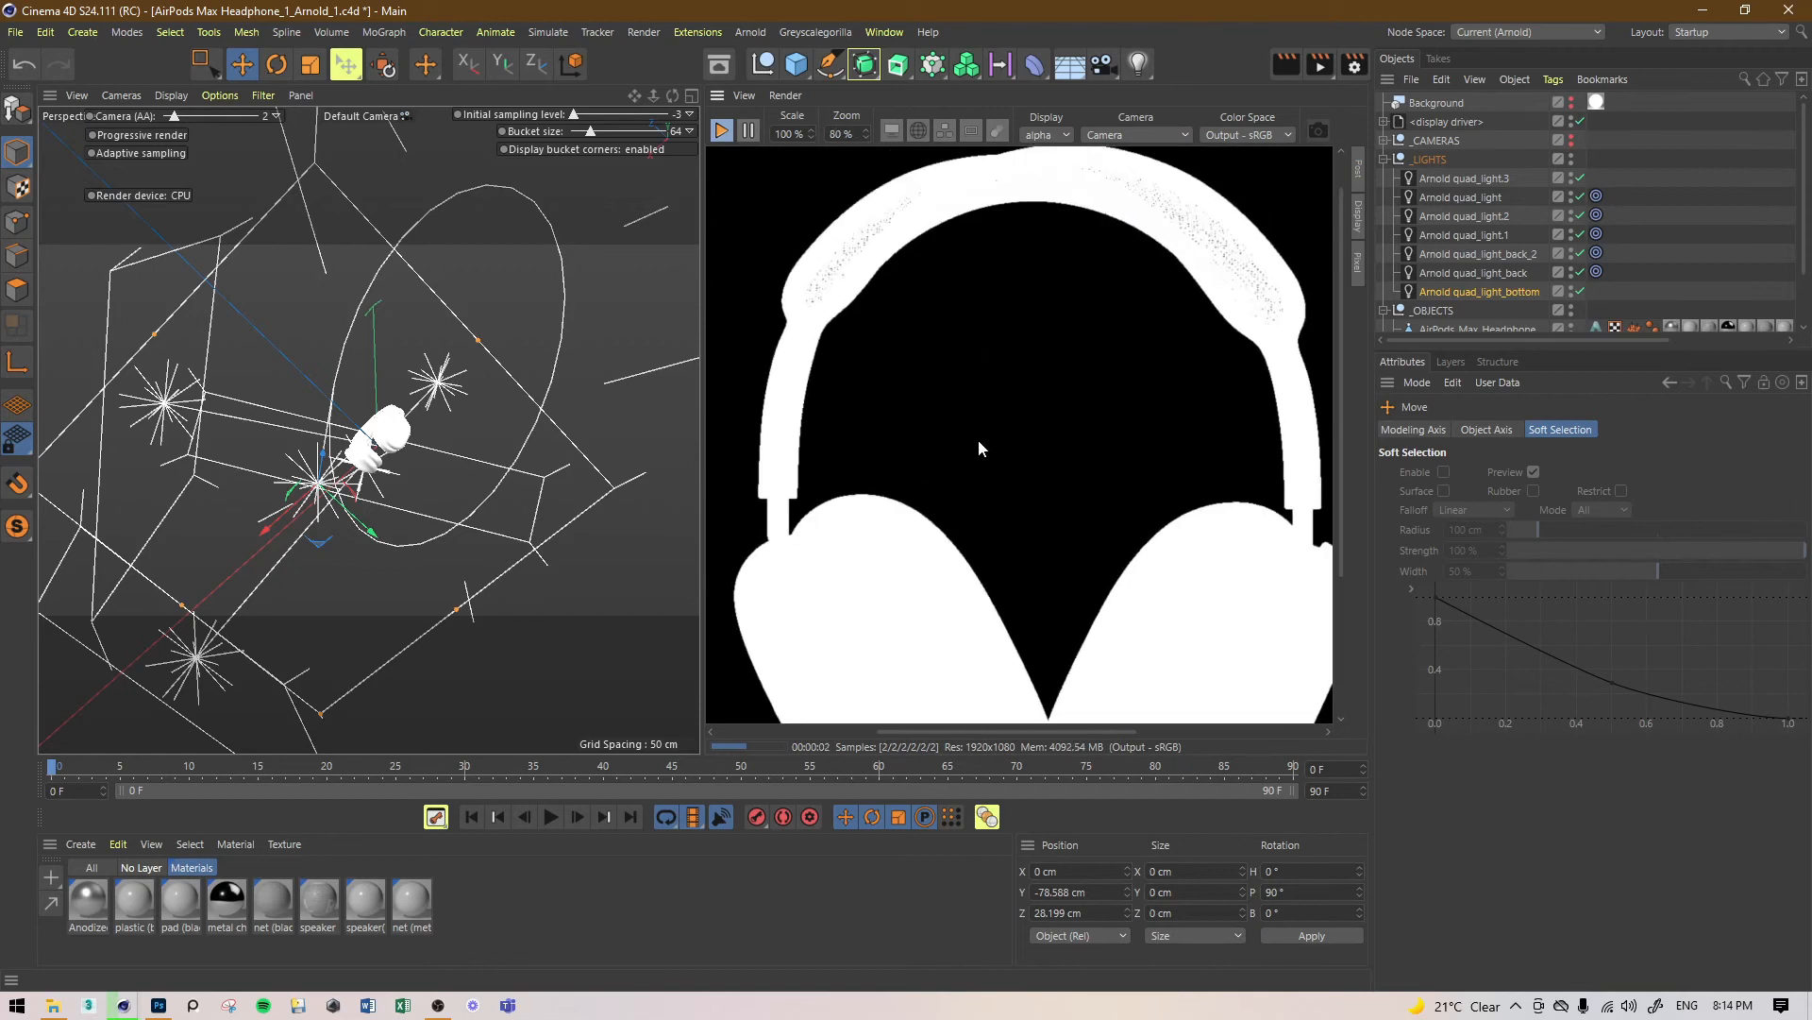
middle_click_drag(992, 305, 938, 372)
scroll(976, 325, "up", 2)
scroll(938, 372, "down", 1)
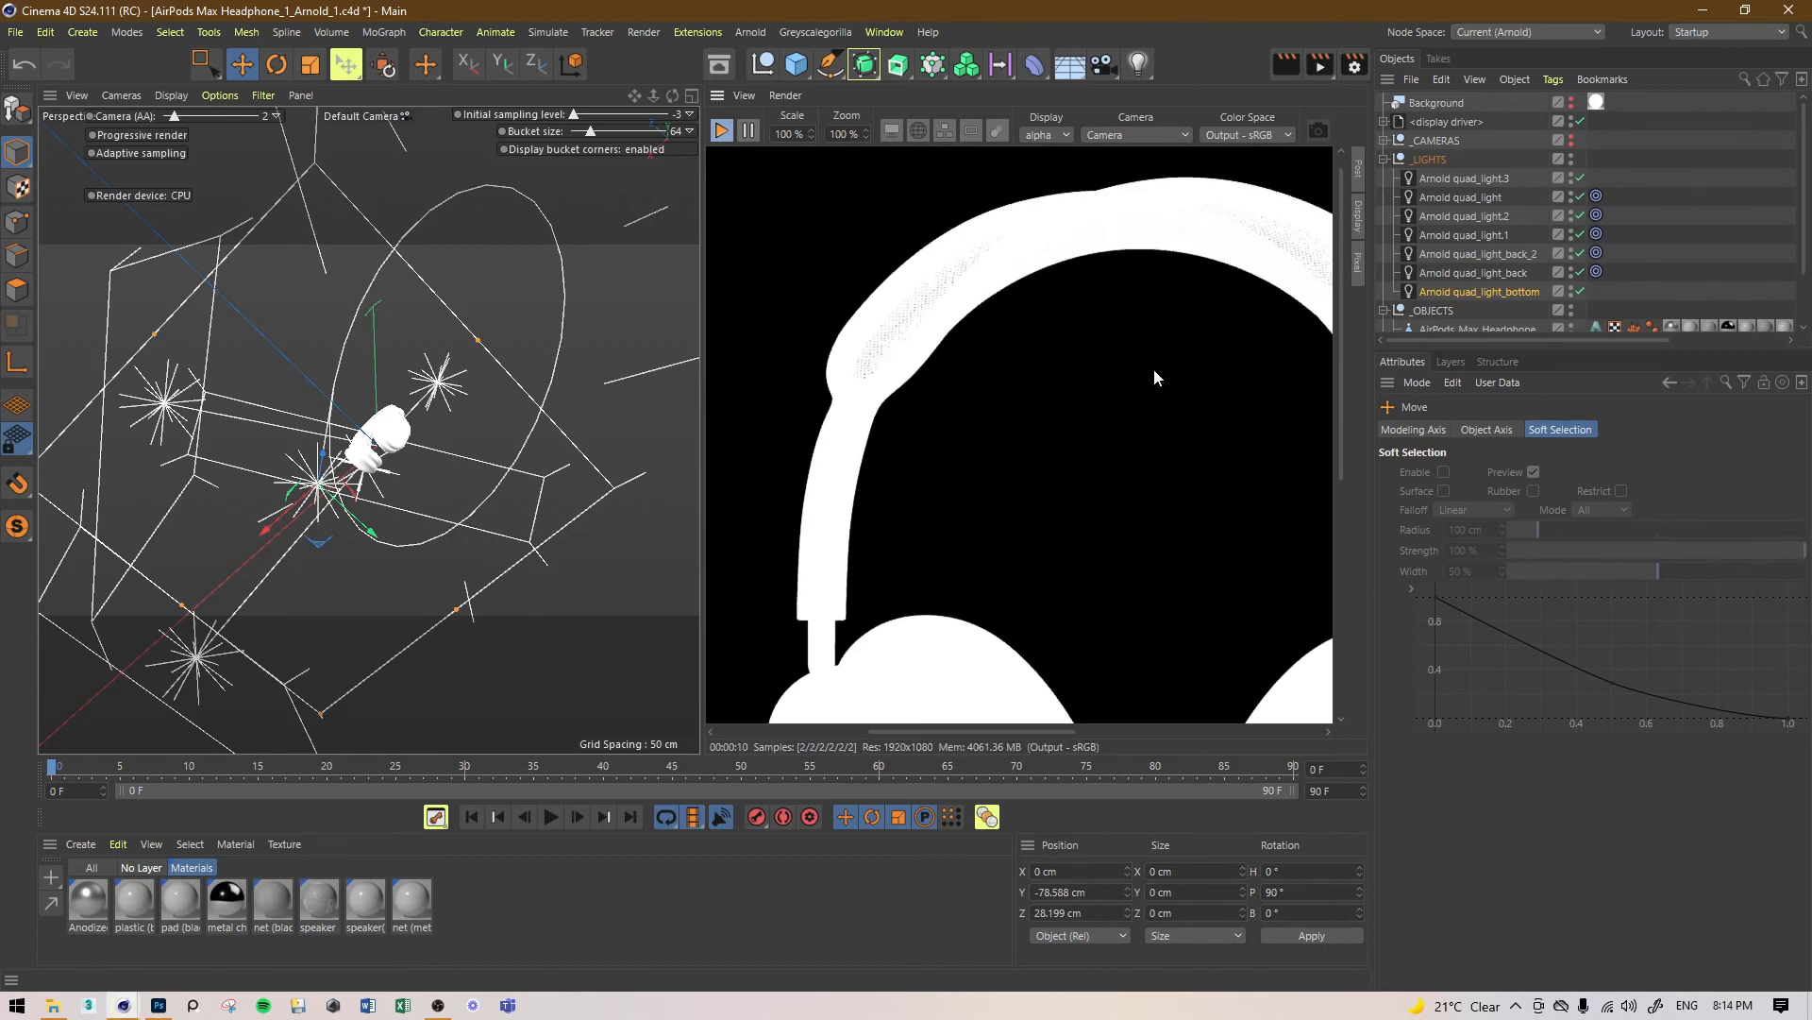
Step: Look through Camera in the viewport and save the project
left_click(383, 115)
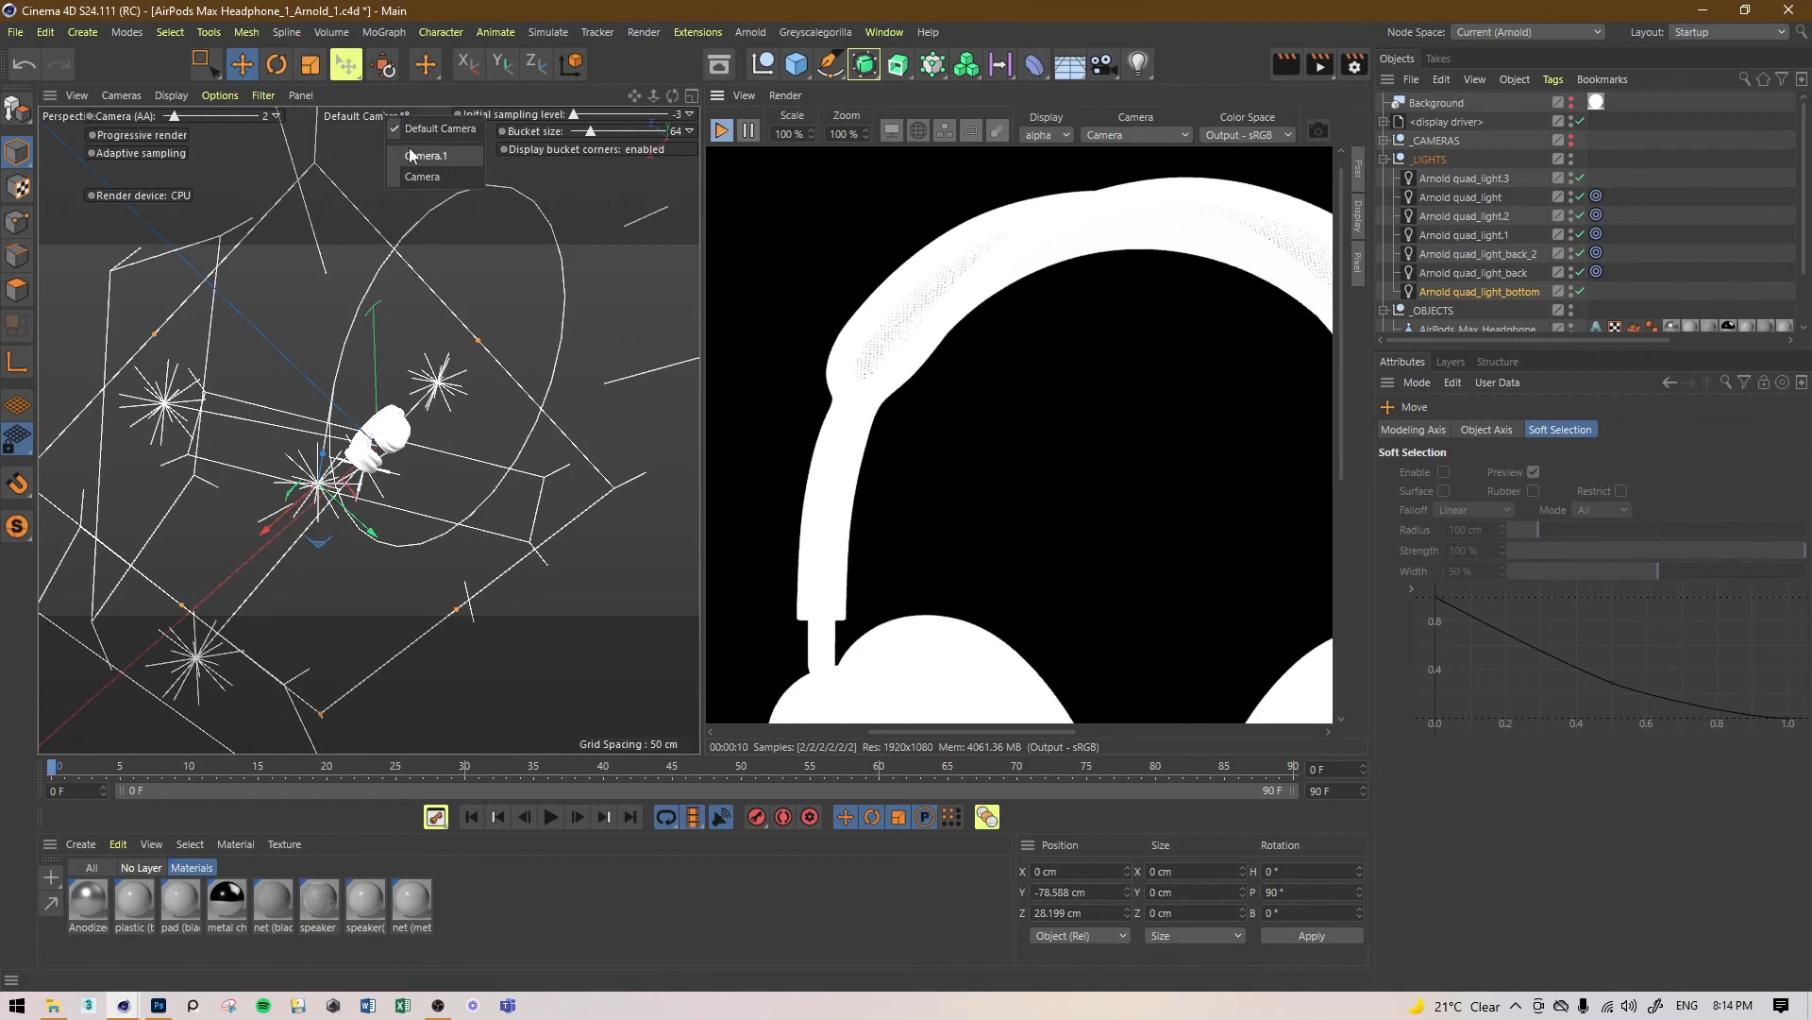
left_click(410, 154)
left_click(372, 112)
left_click(400, 166)
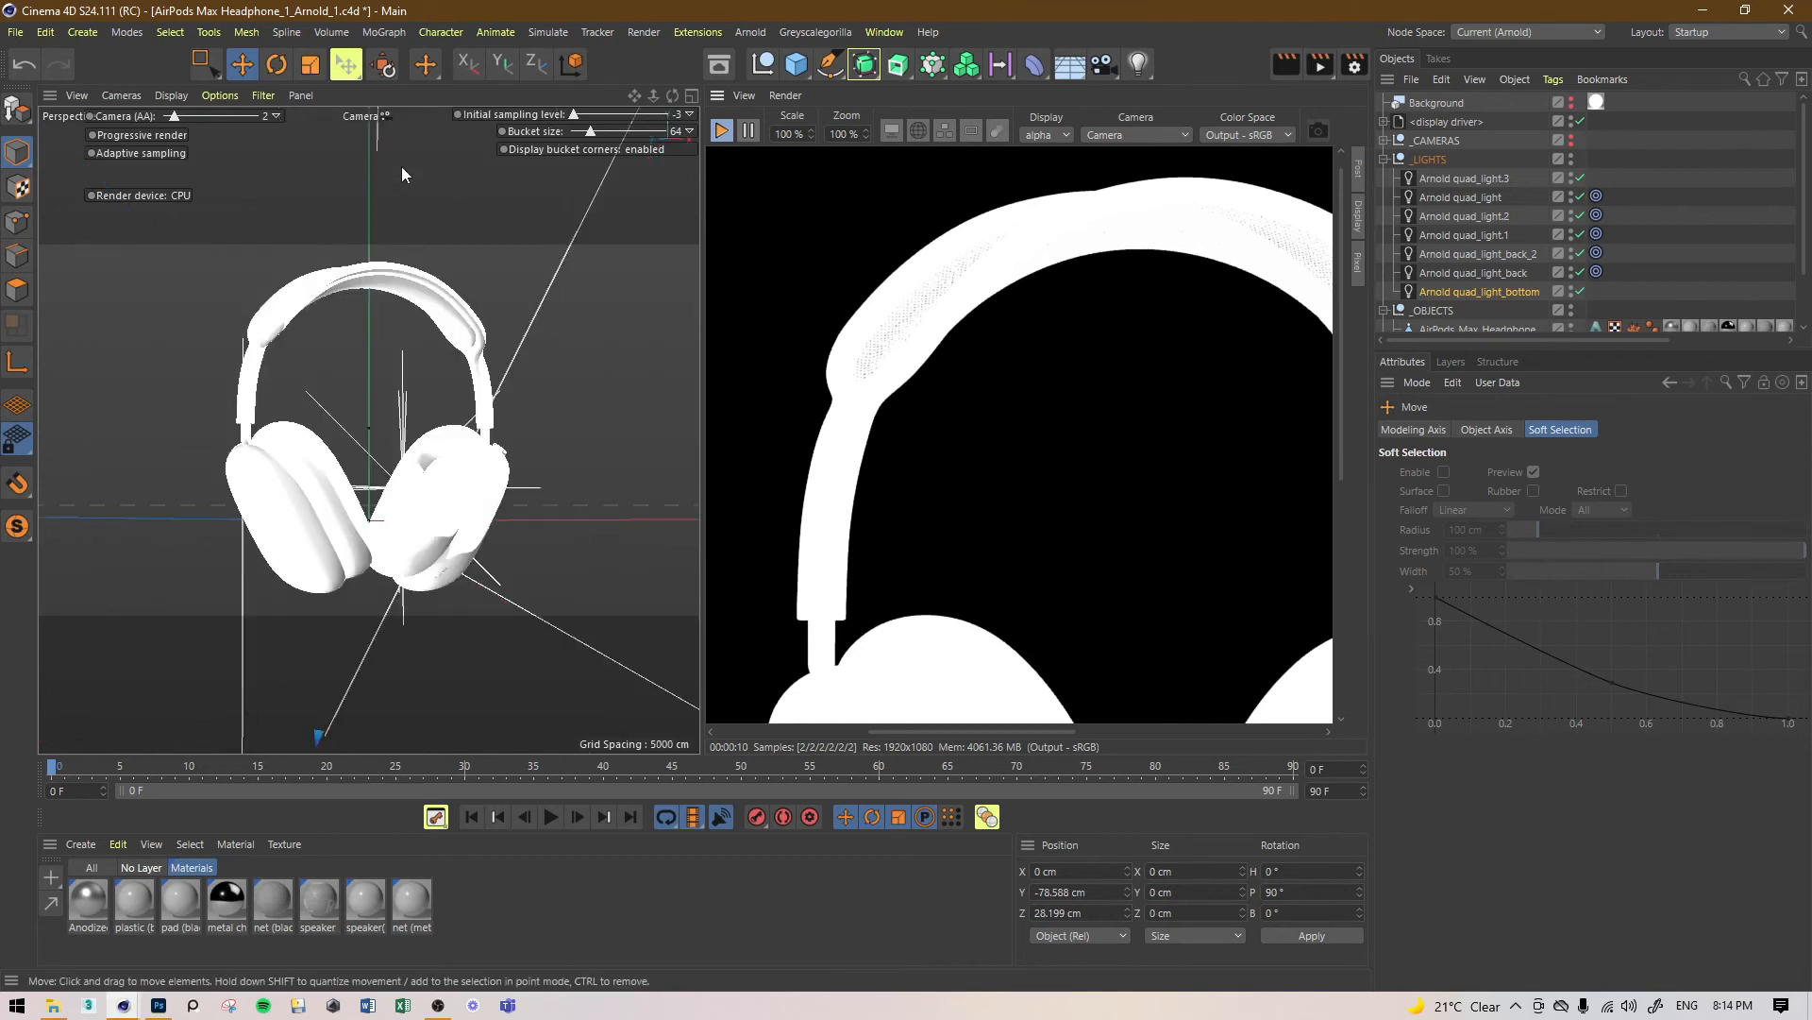
left_click(17, 32)
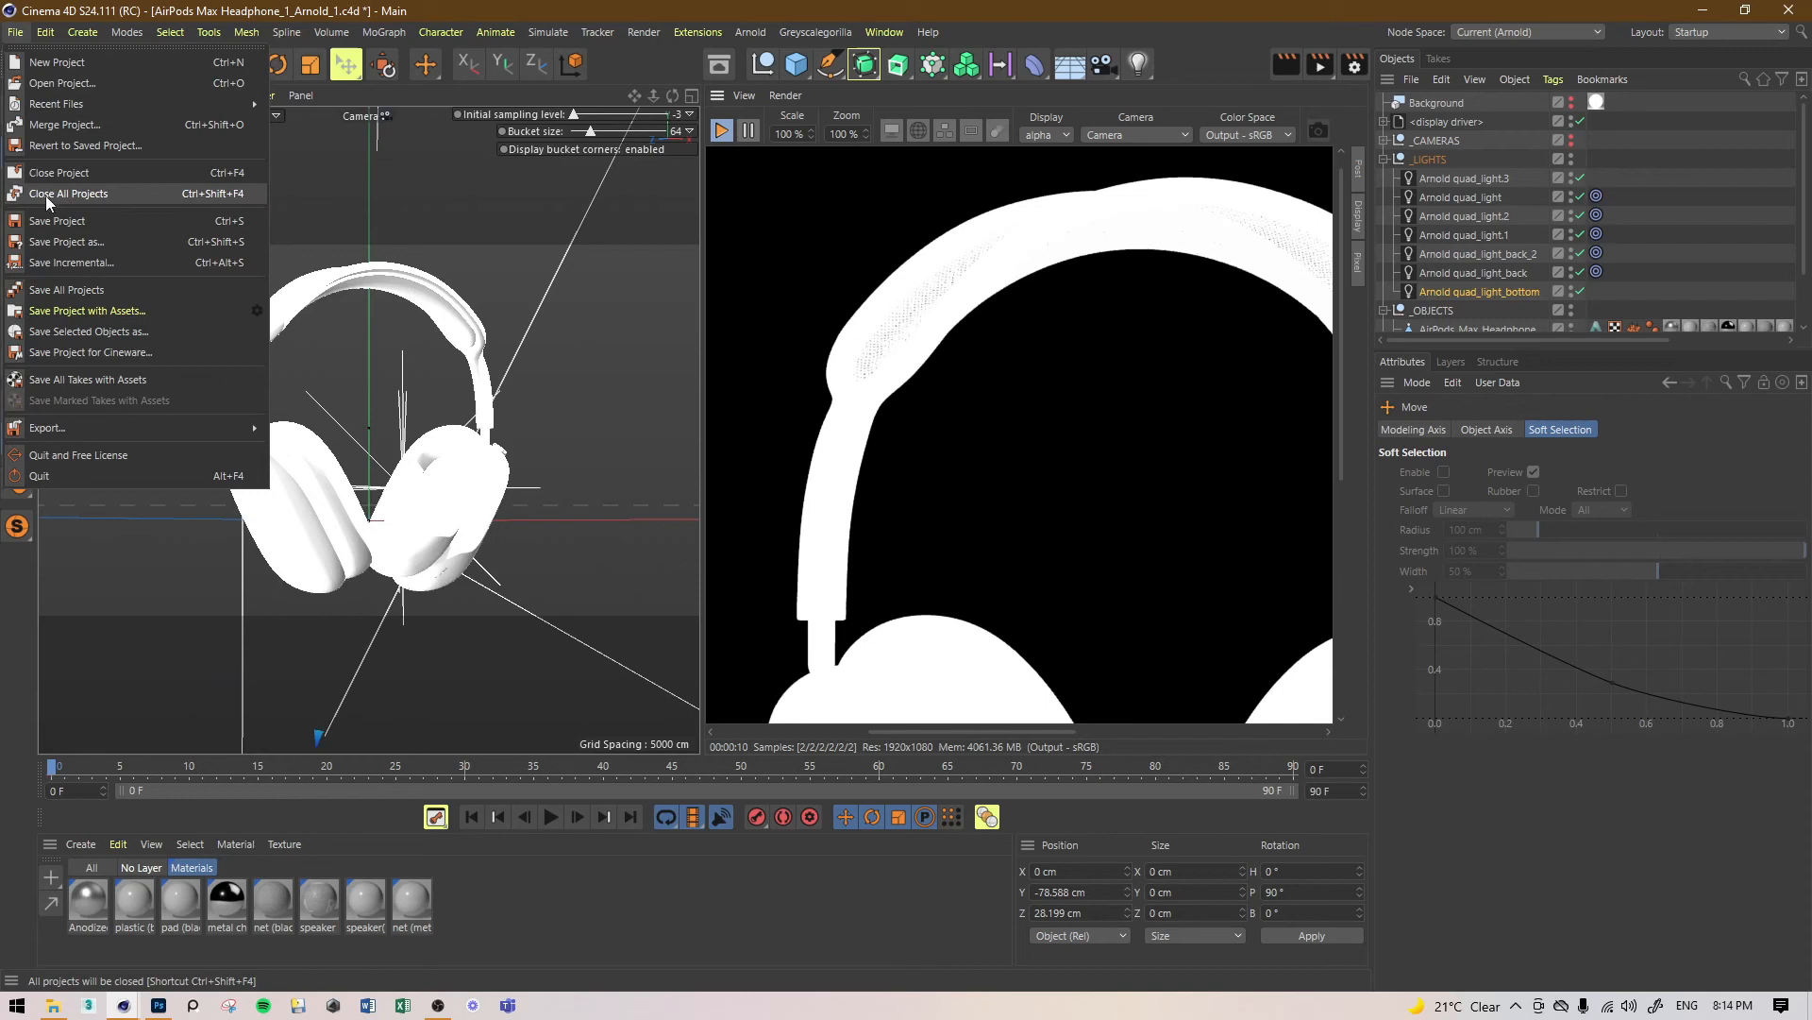
left_click(55, 220)
Step: Display the beauty, diffuse and specular passes in turn and examine the headband and ear cups
left_click(1048, 134)
left_click(1057, 145)
left_click(1041, 138)
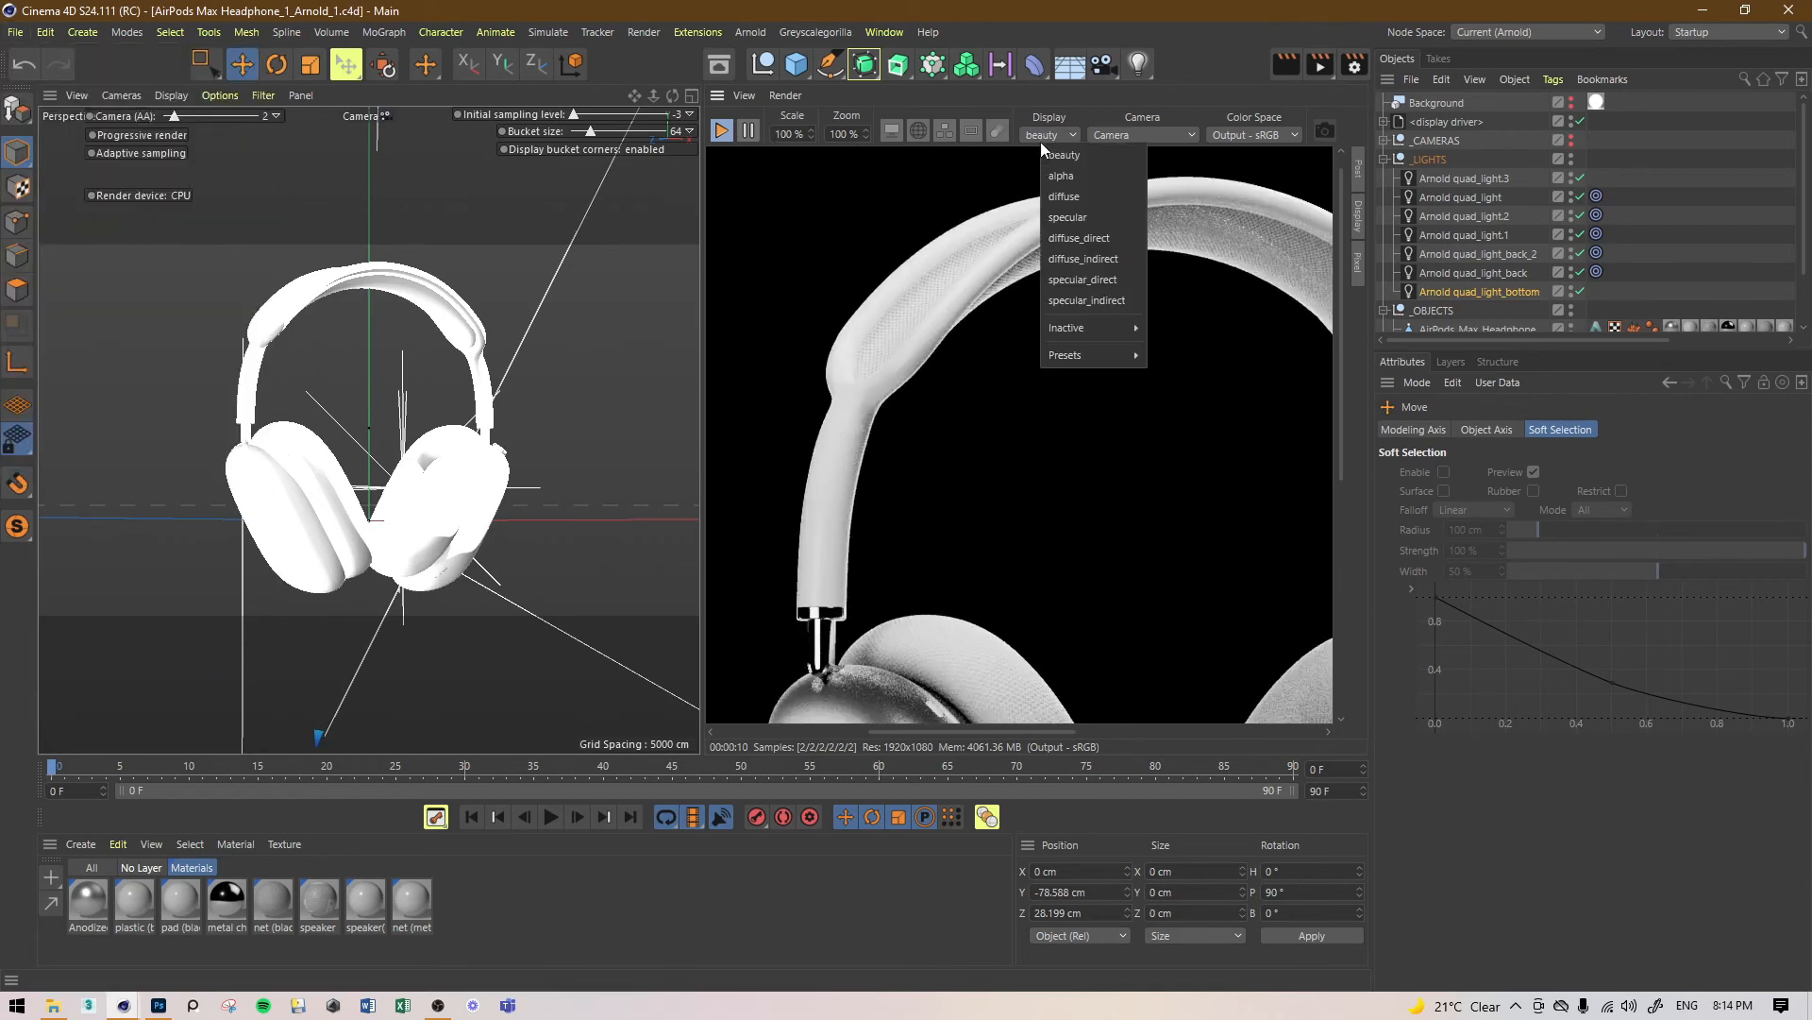
left_click(1074, 195)
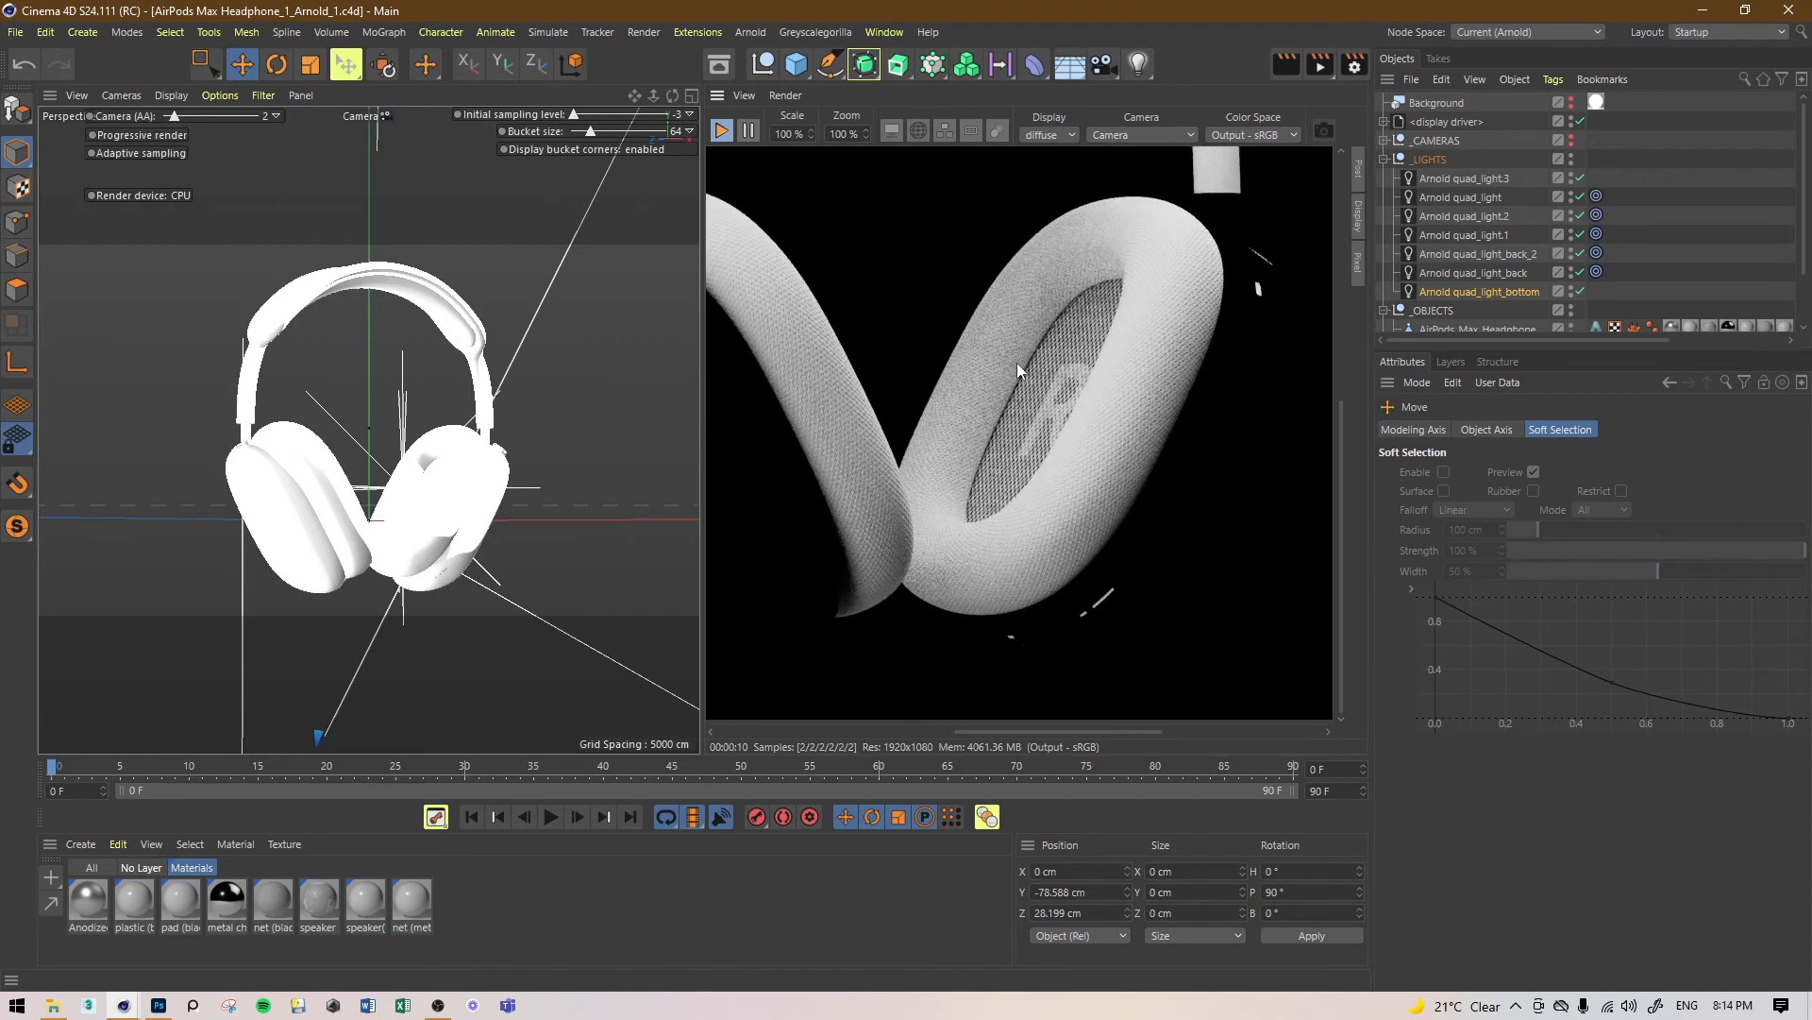
left_click(1043, 134)
left_click(1077, 206)
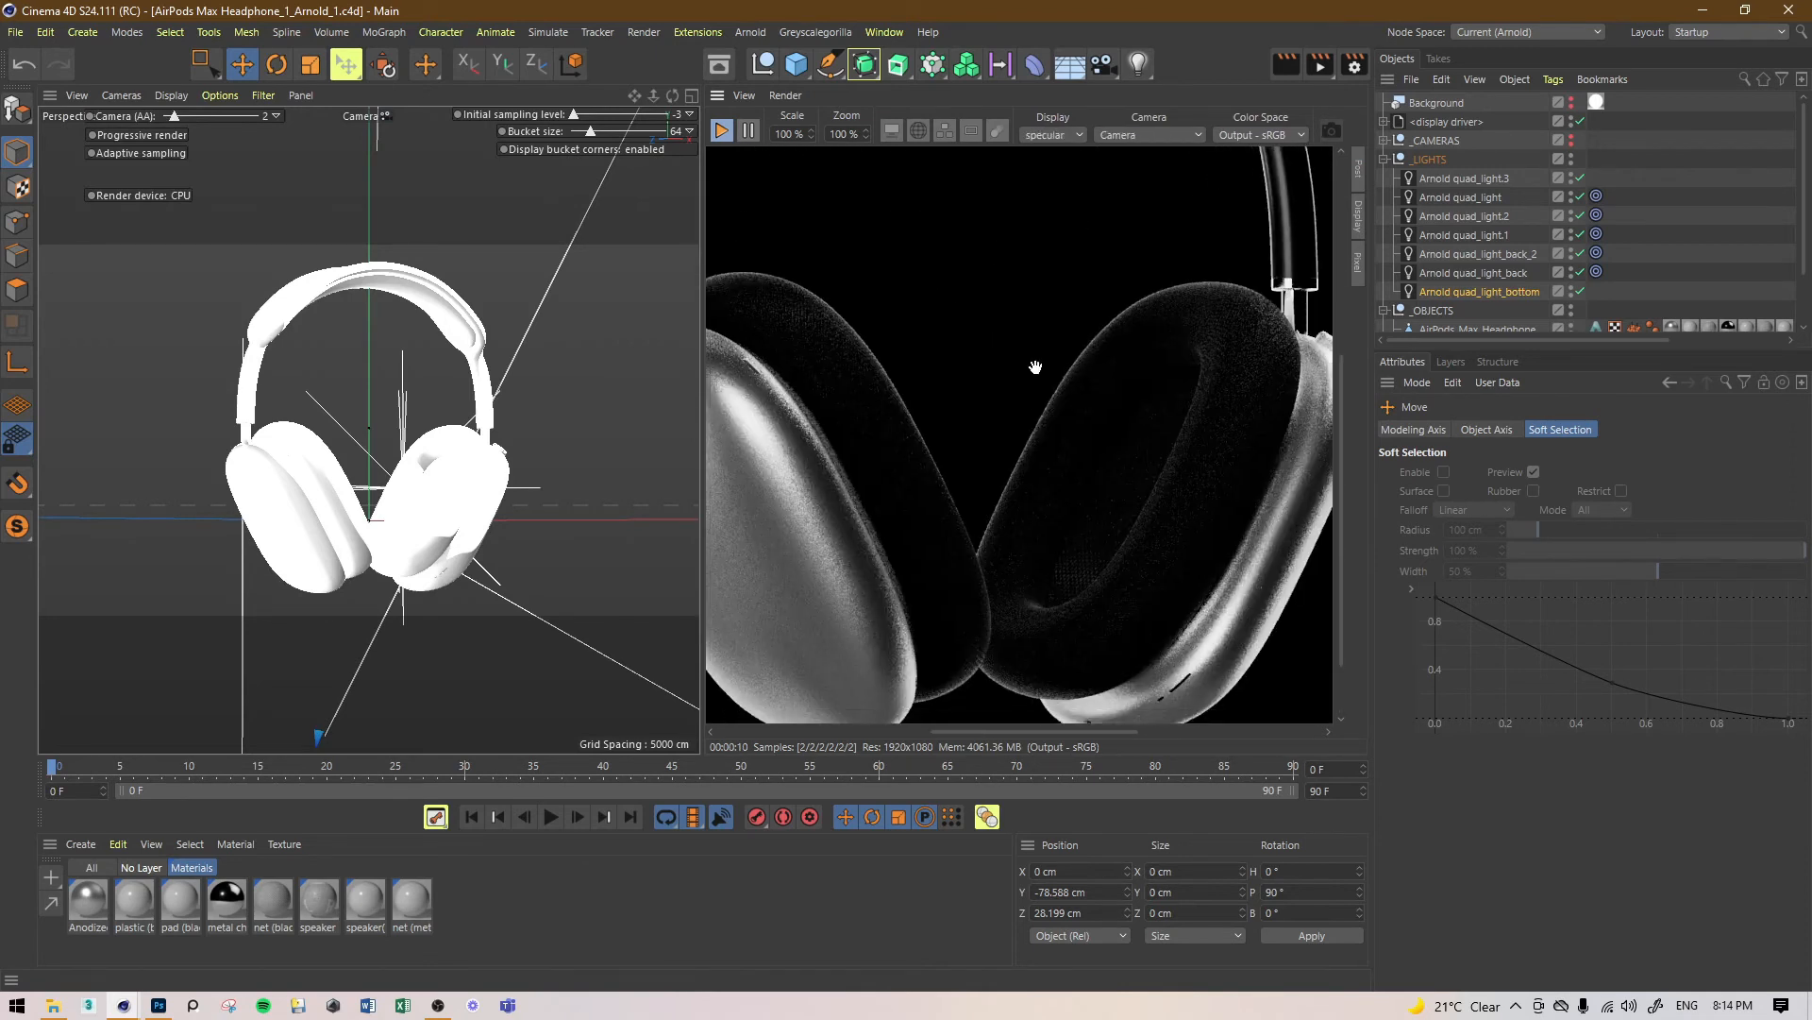
Step: Display the diffuse_direct and diffuse_indirect passes in turn and examine the lighting on the headphones
left_click(1049, 135)
left_click(1109, 233)
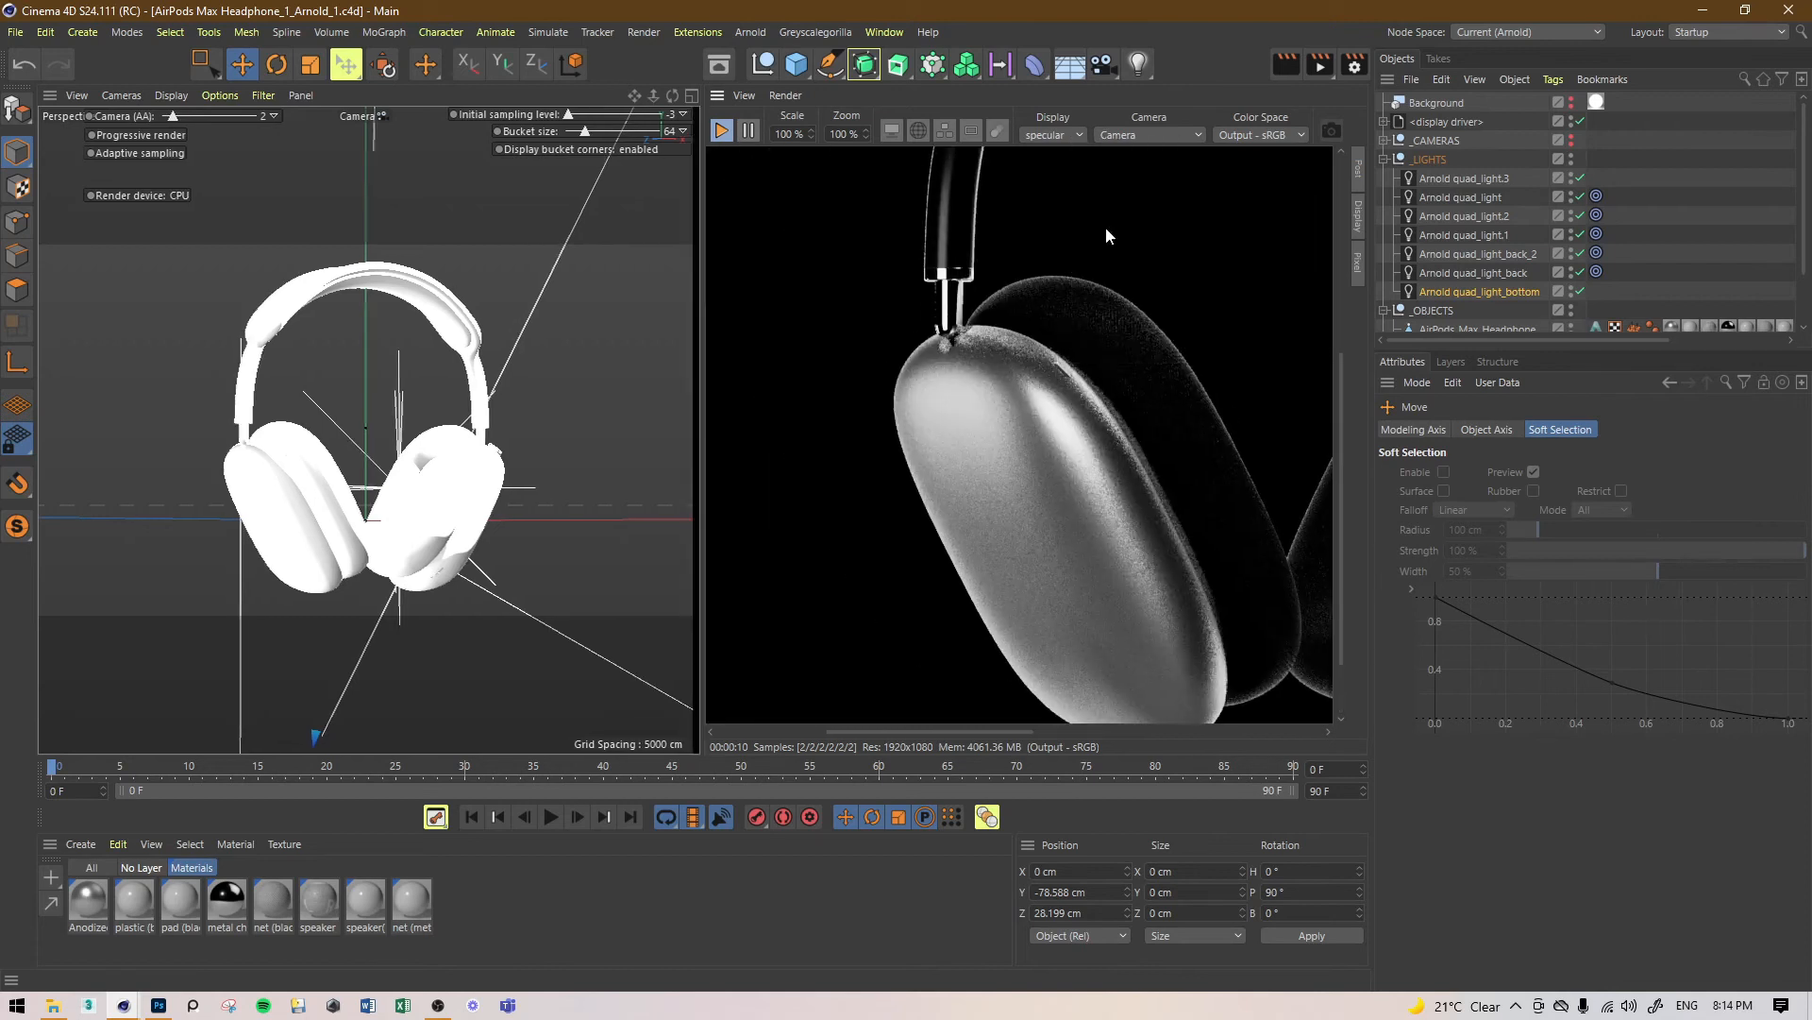
left_click(1063, 136)
left_click(1096, 251)
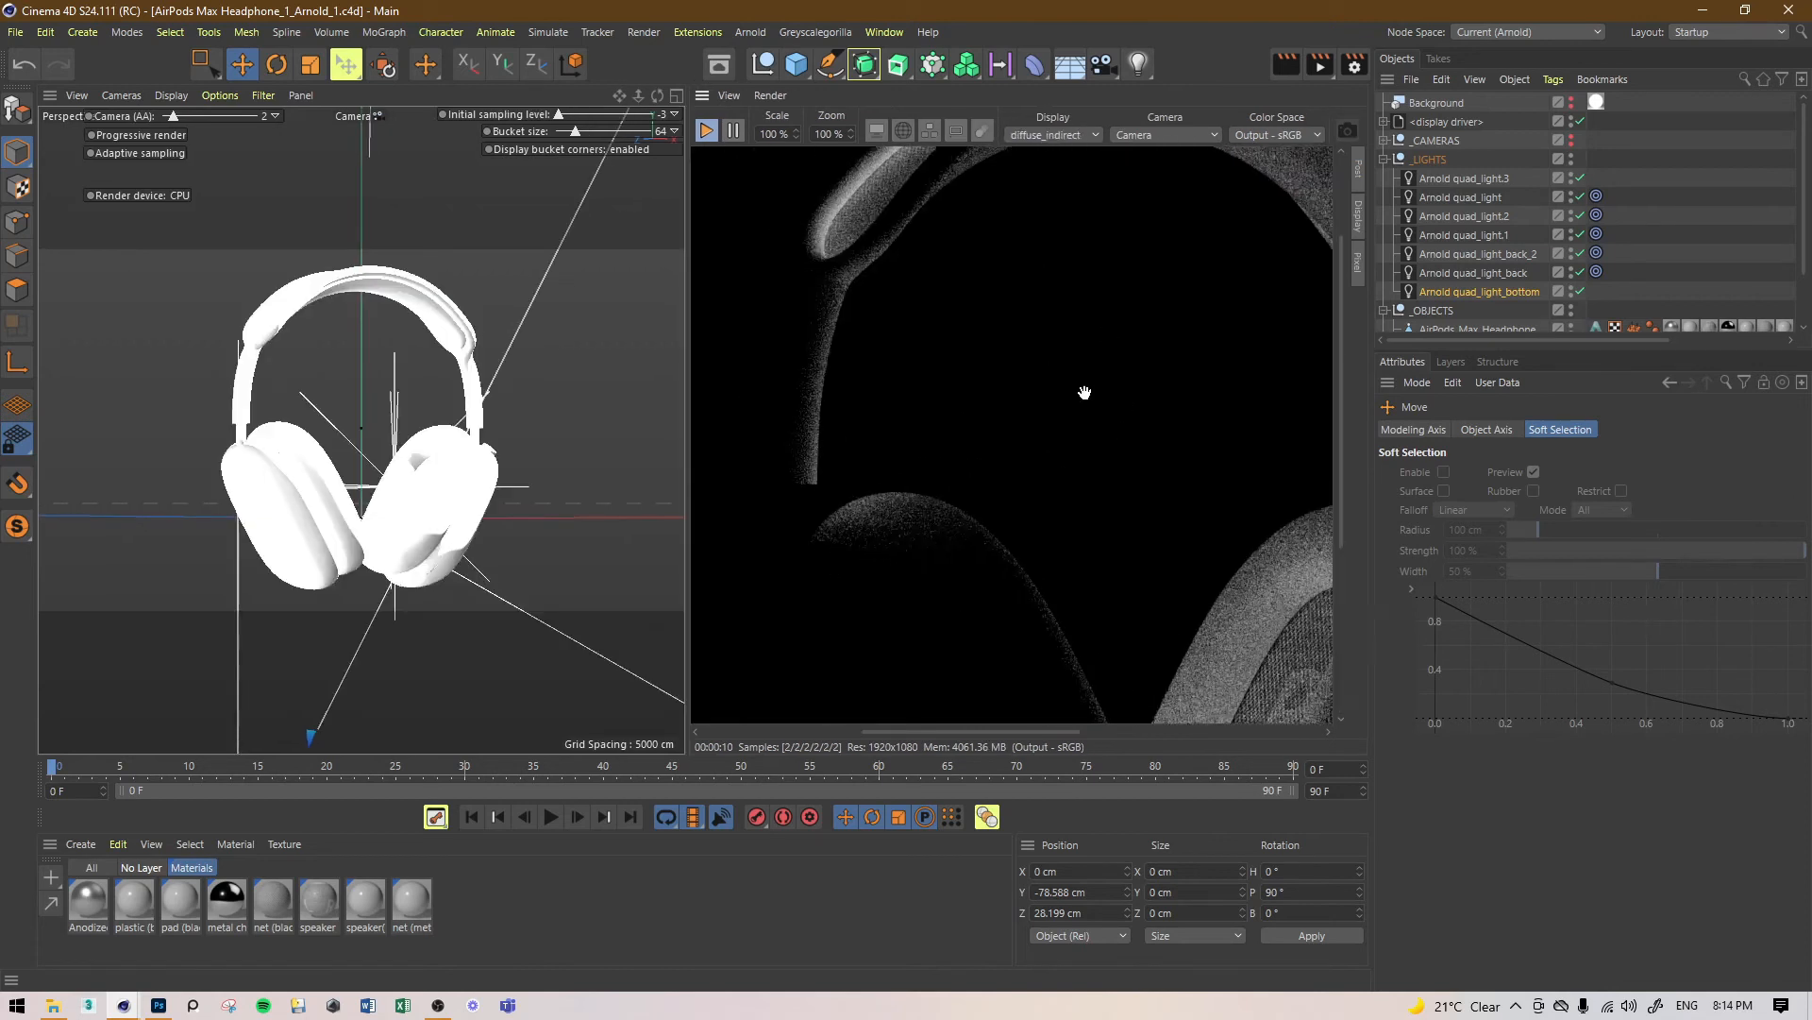
Step: Examine the specular_direct and specular_indirect passes in the render, and return to the diffuse pass
left_click(1052, 135)
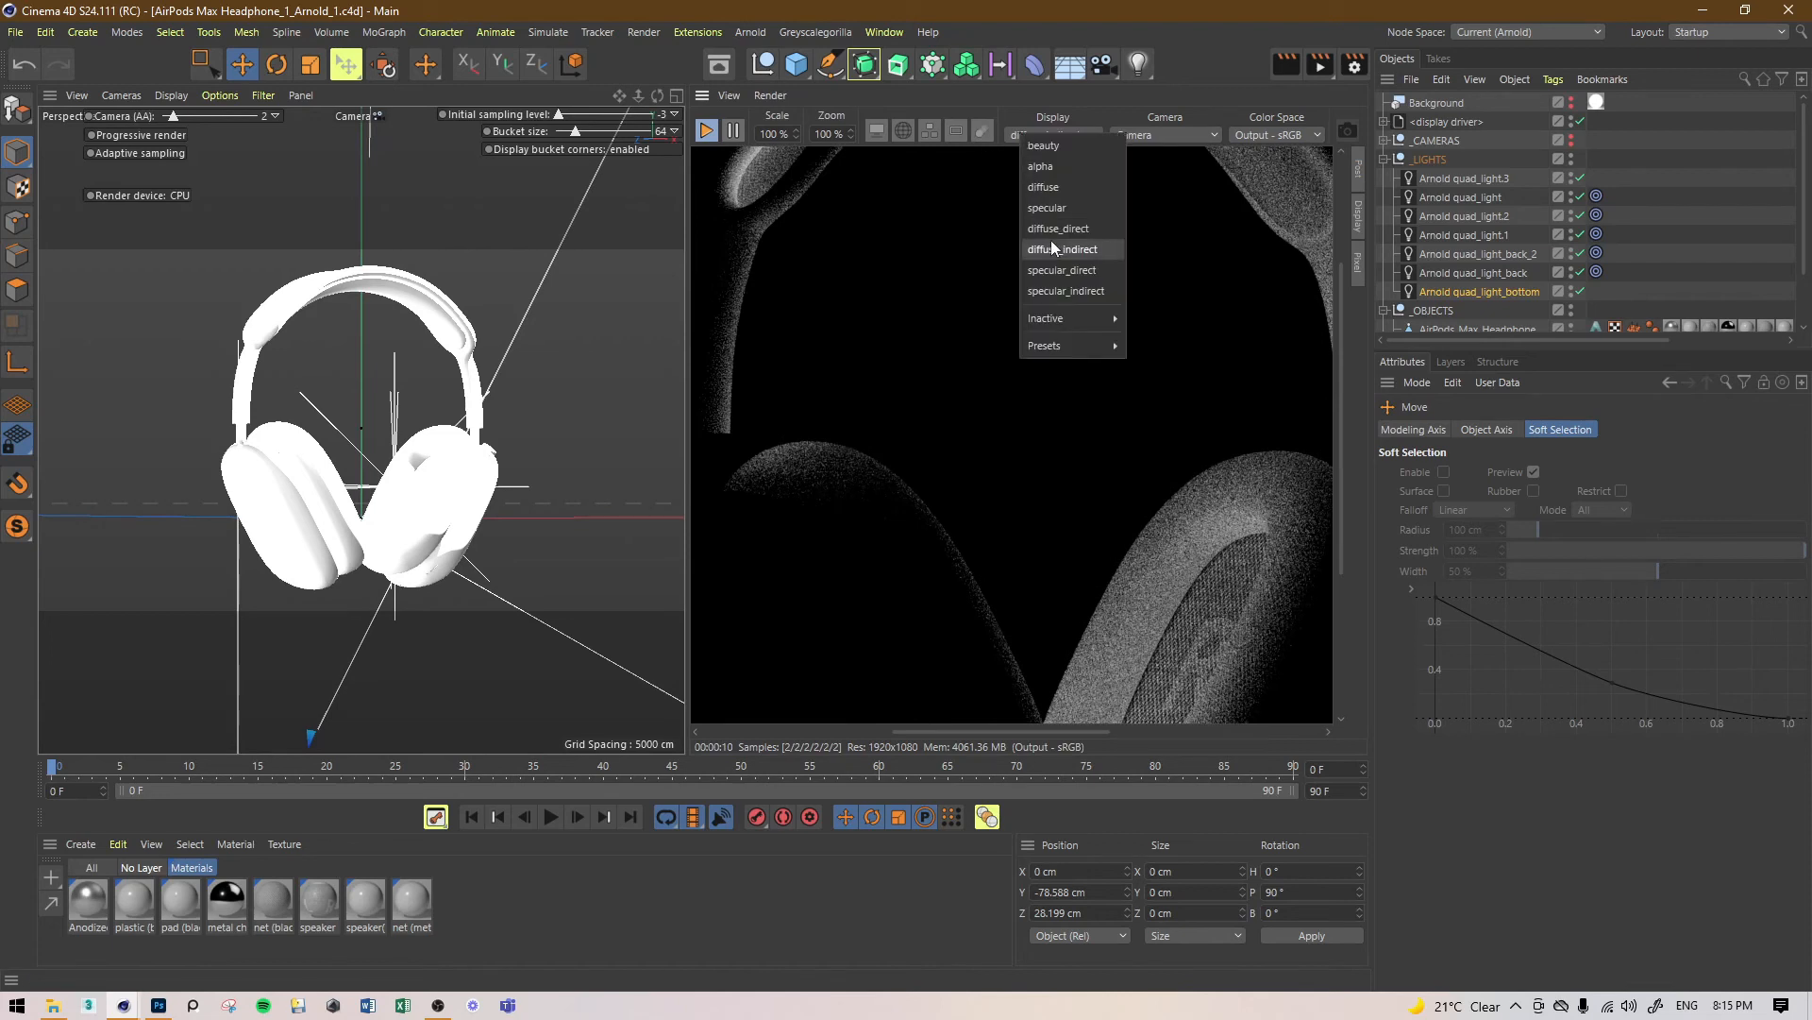
left_click(1086, 270)
left_click(1050, 133)
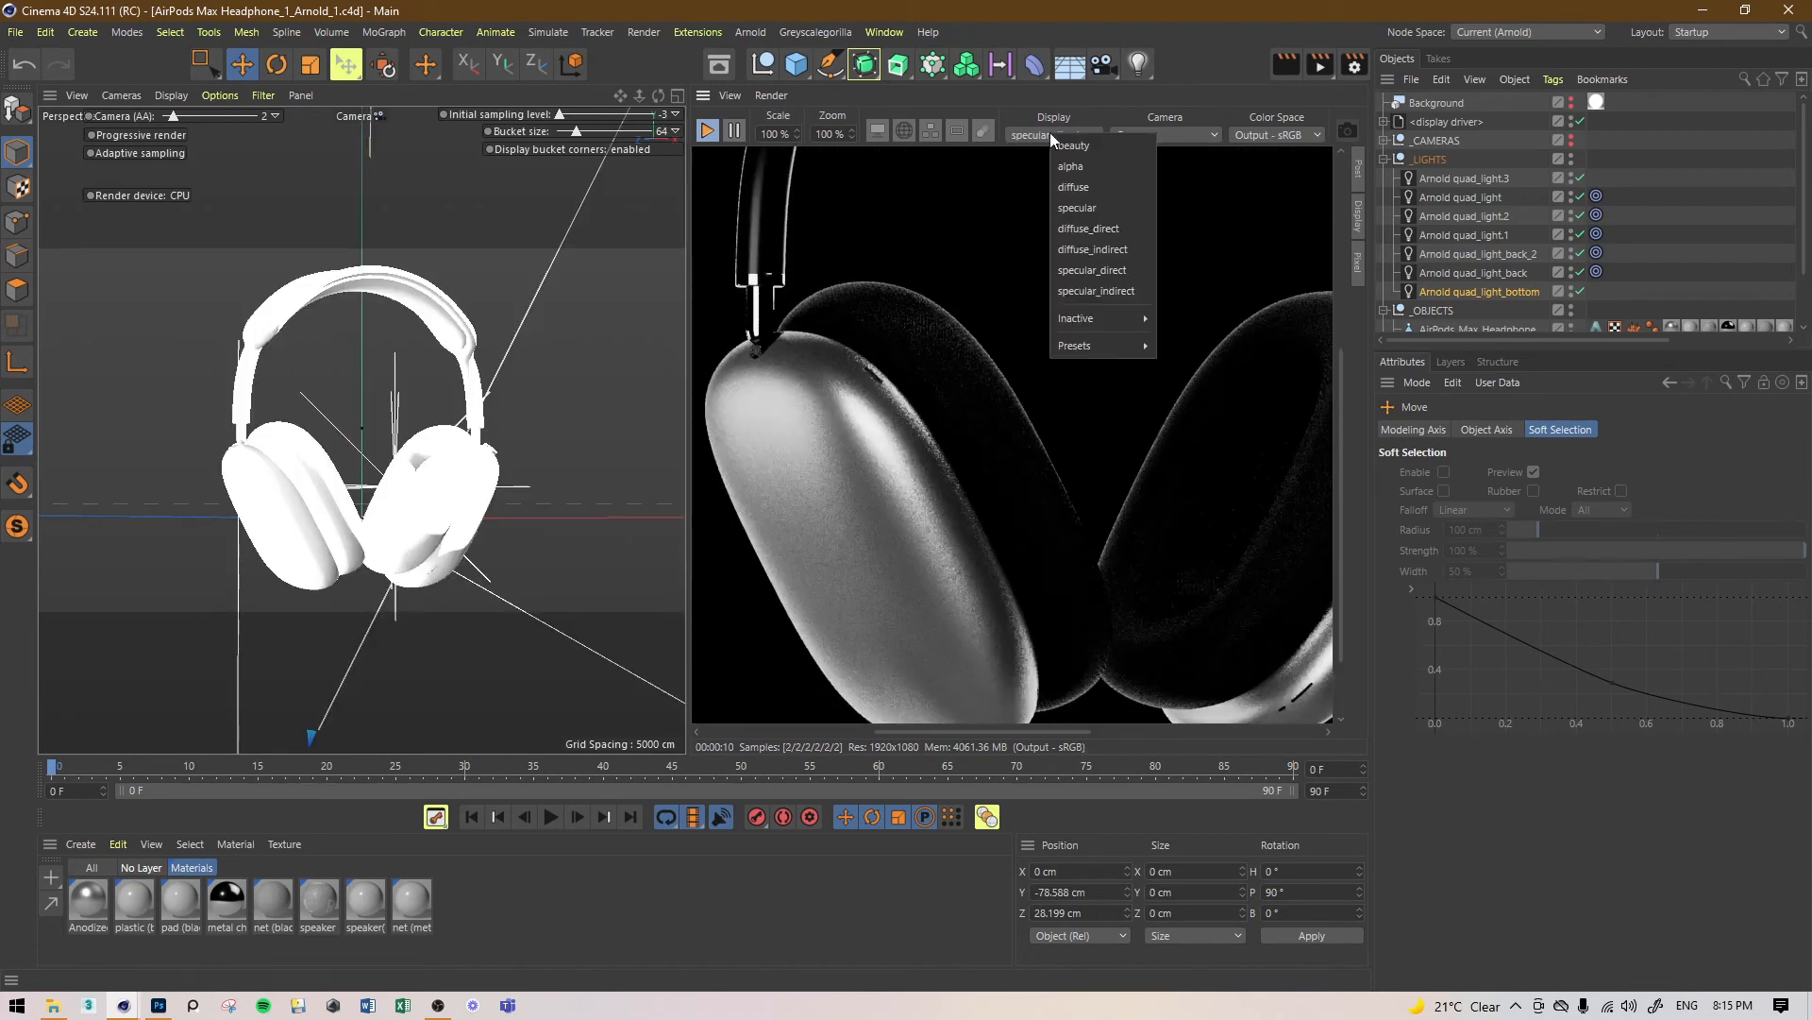
left_click(1086, 287)
left_click(1032, 133)
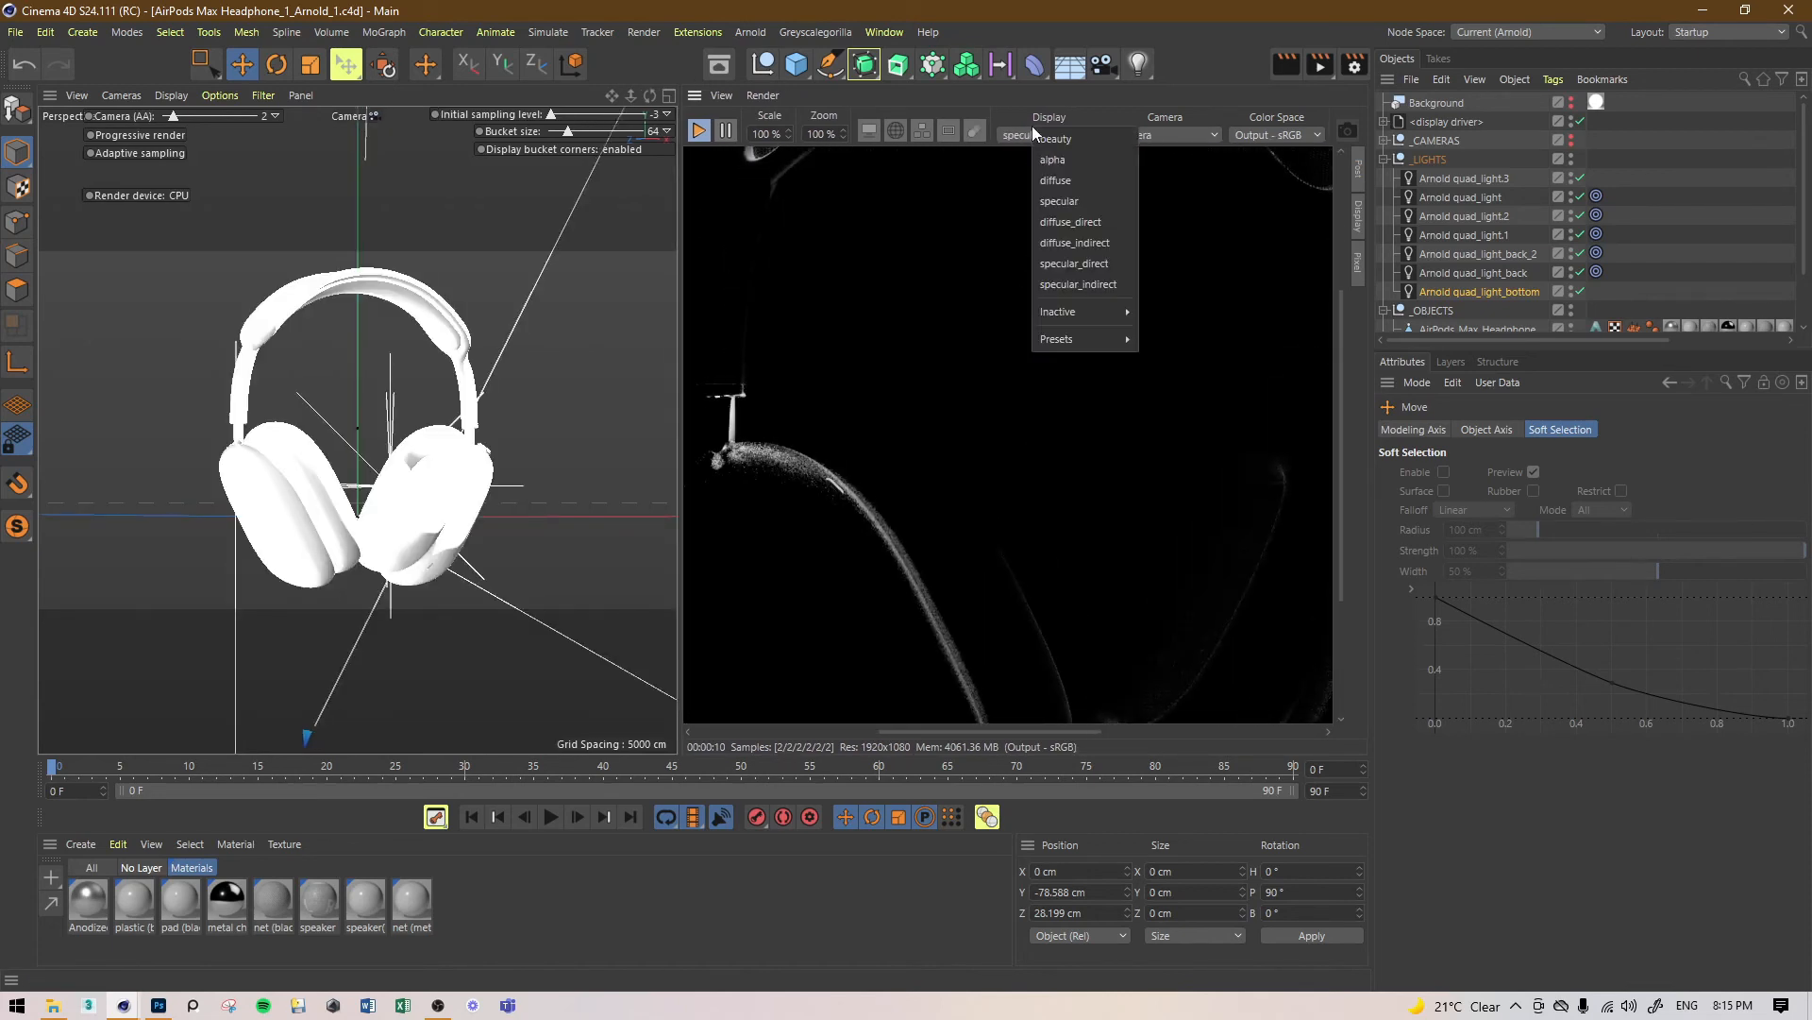
left_click(1057, 180)
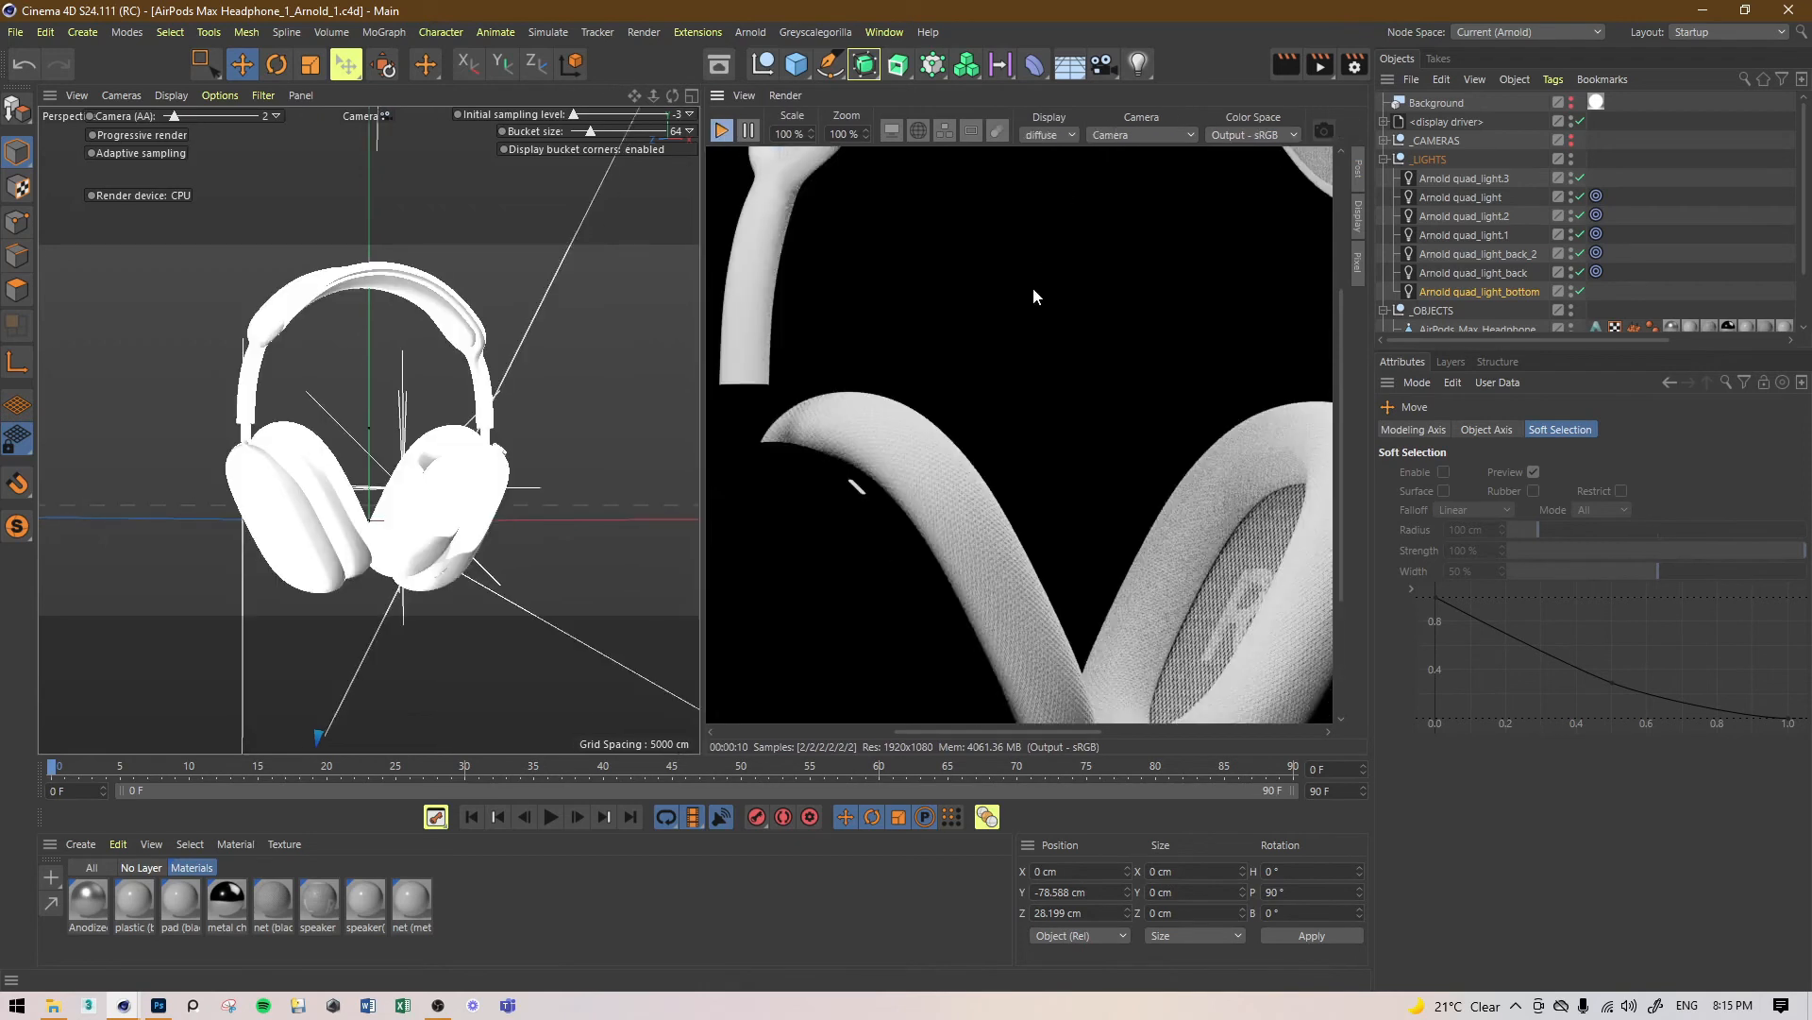
Step: Display the diffuse_direct pass and examine the cushions of both ear cups
left_click_drag(1145, 210, 933, 319)
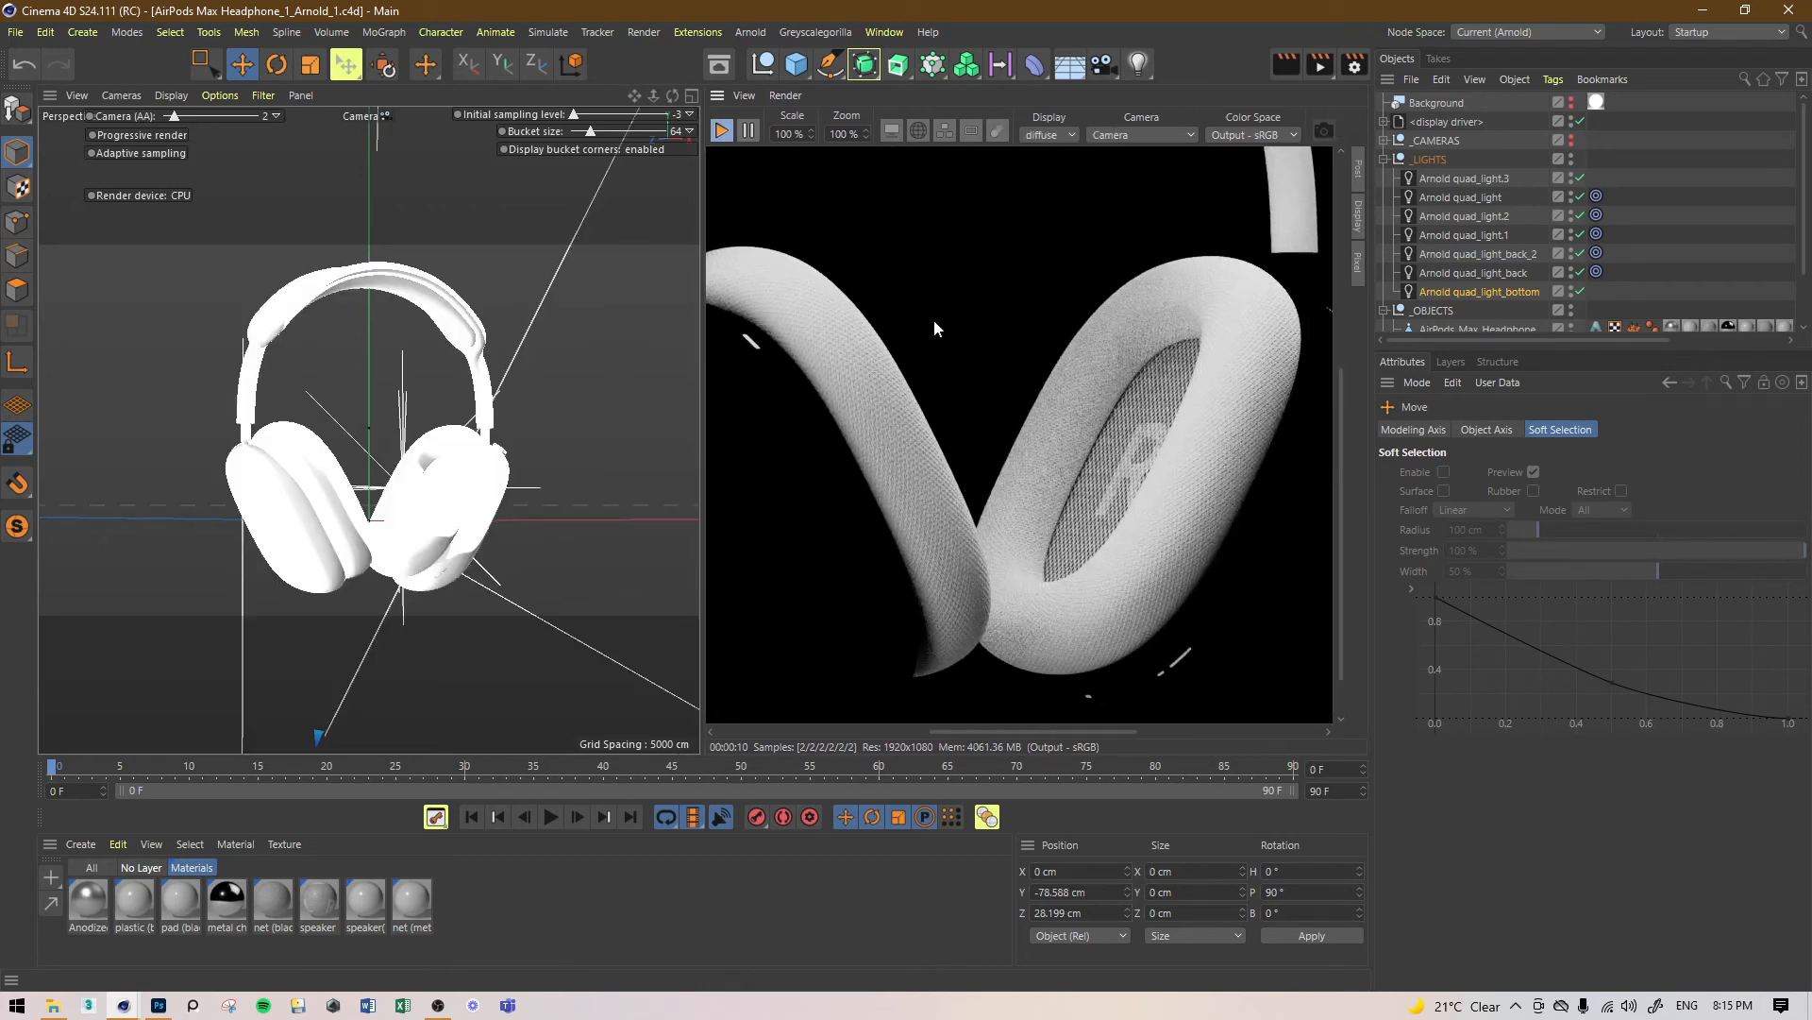
left_click(1055, 134)
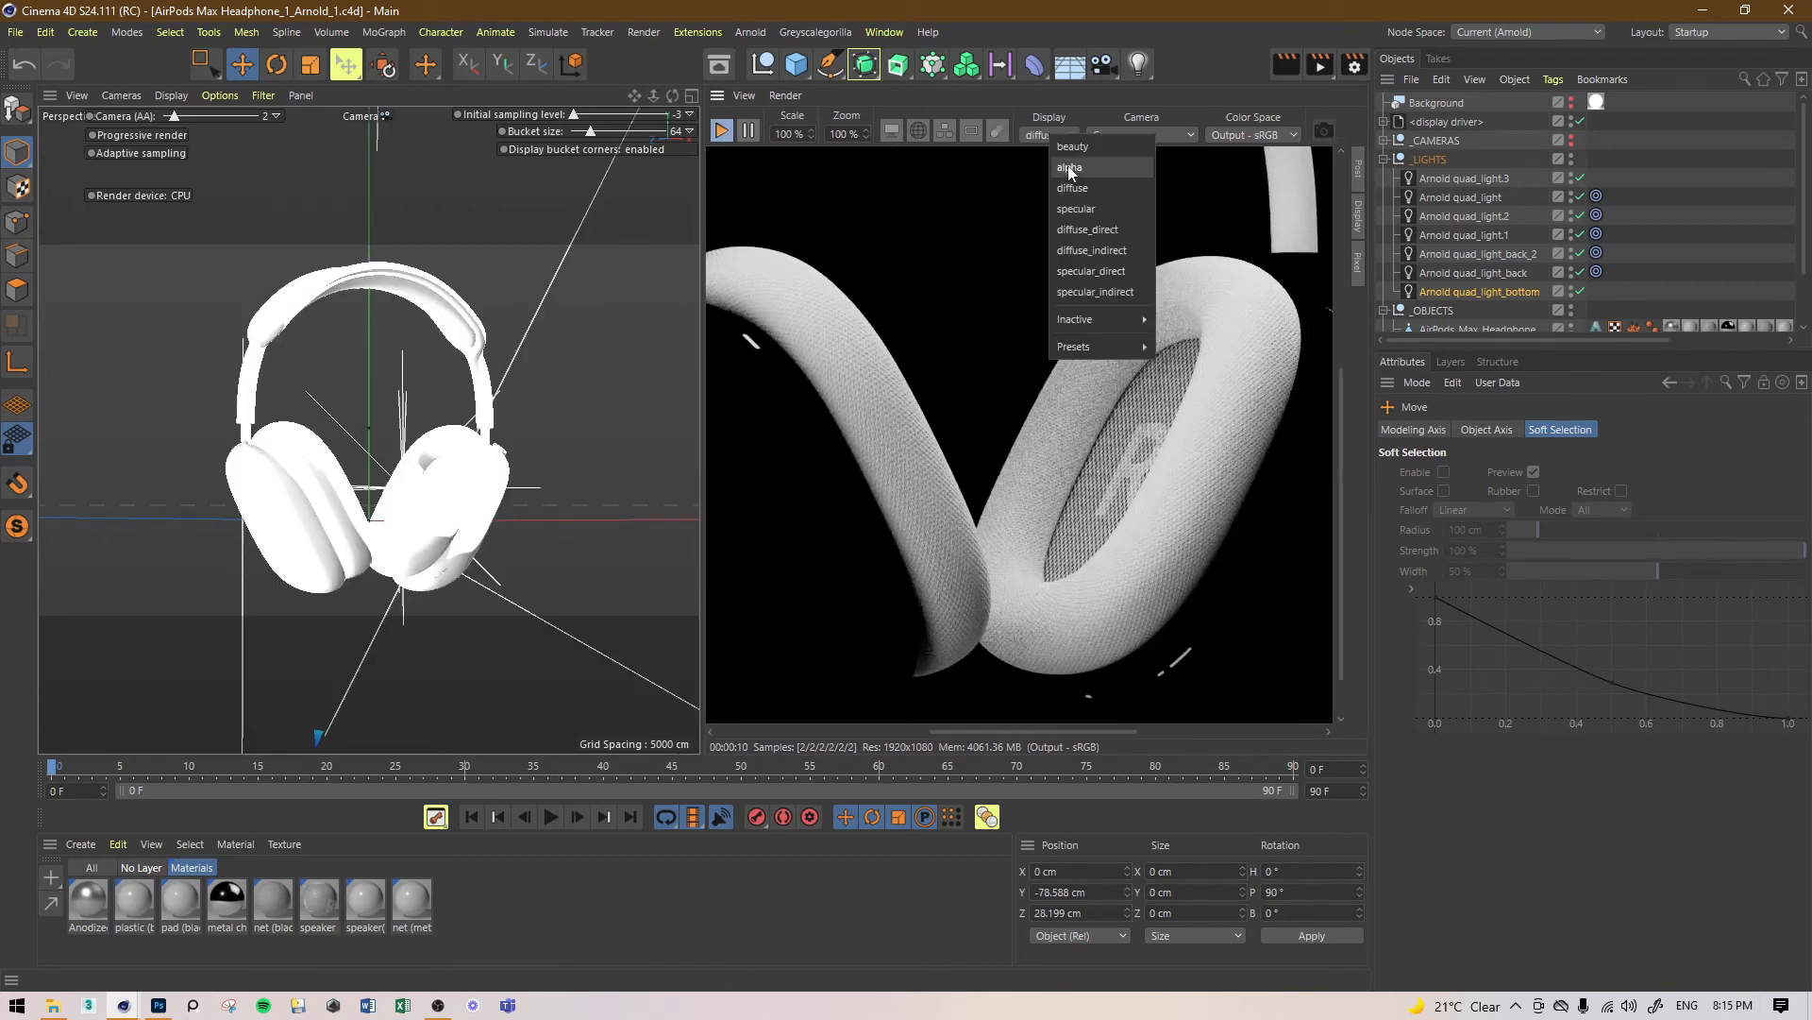
left_click(1086, 229)
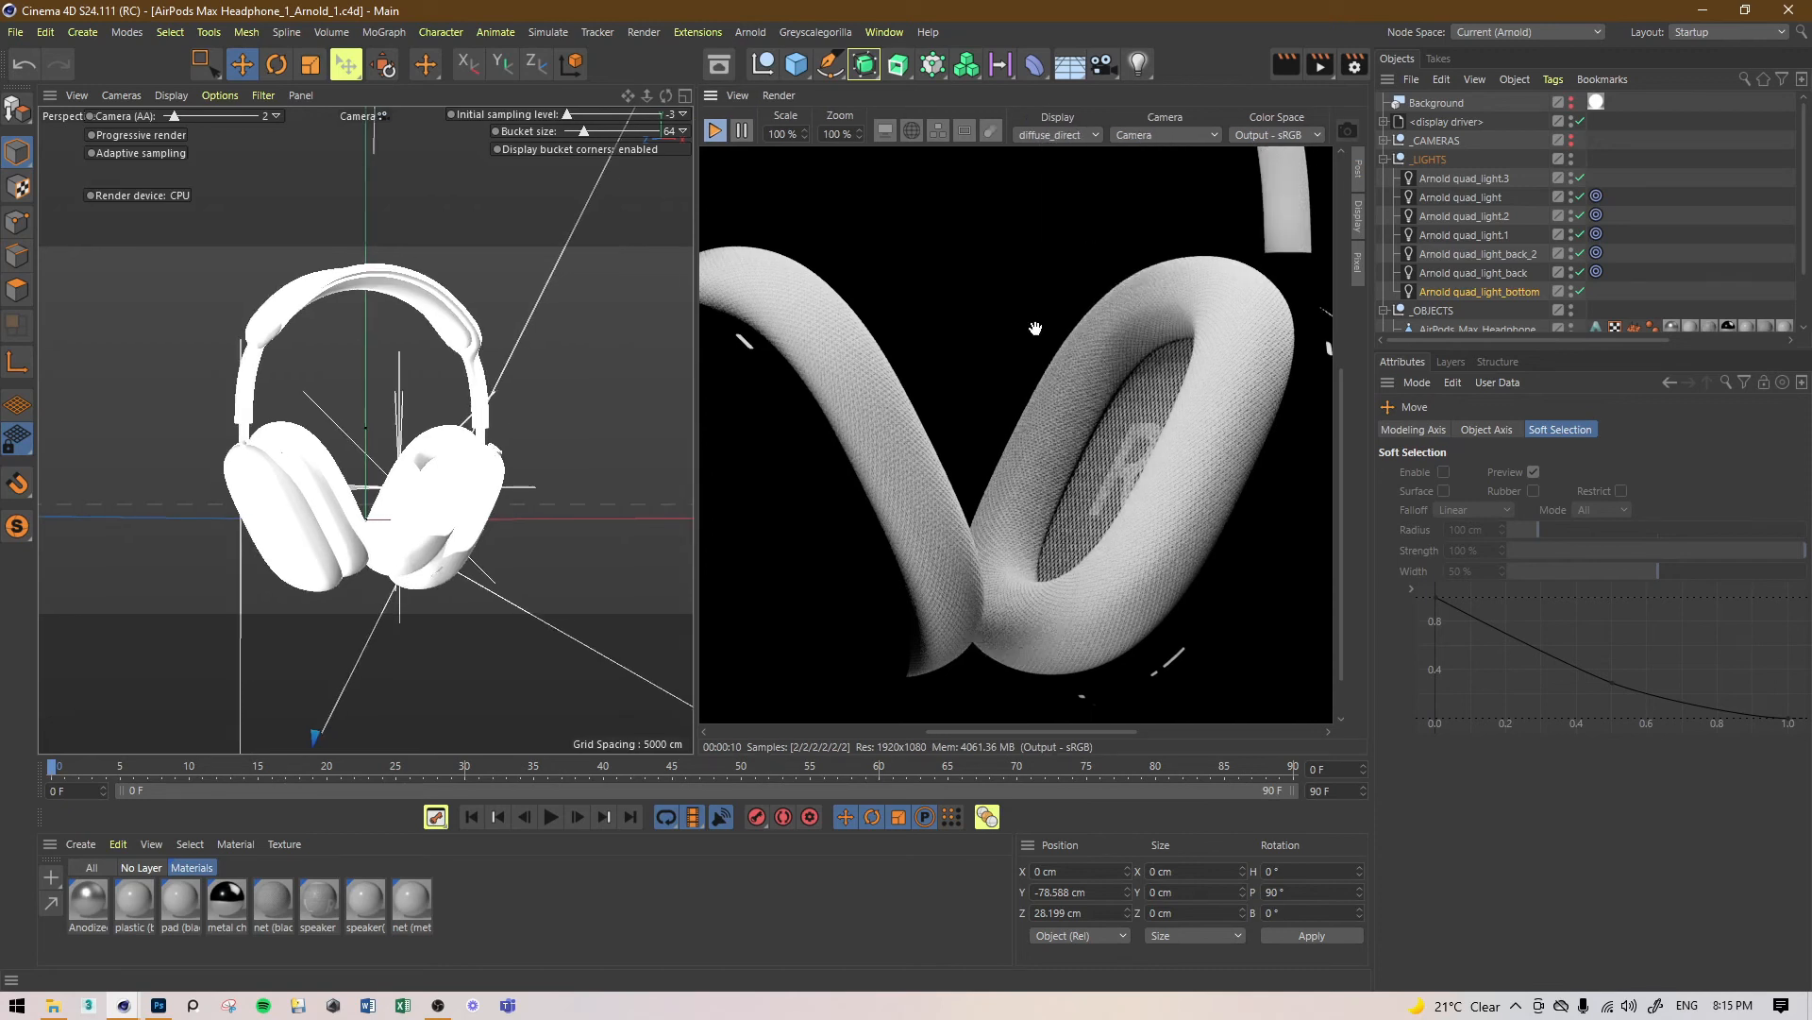
left_click_drag(1036, 329, 1137, 399)
Step: Display the diffuse_indirect pass and limit the render to a region over the ear cushion with the R mesh
left_click(1072, 137)
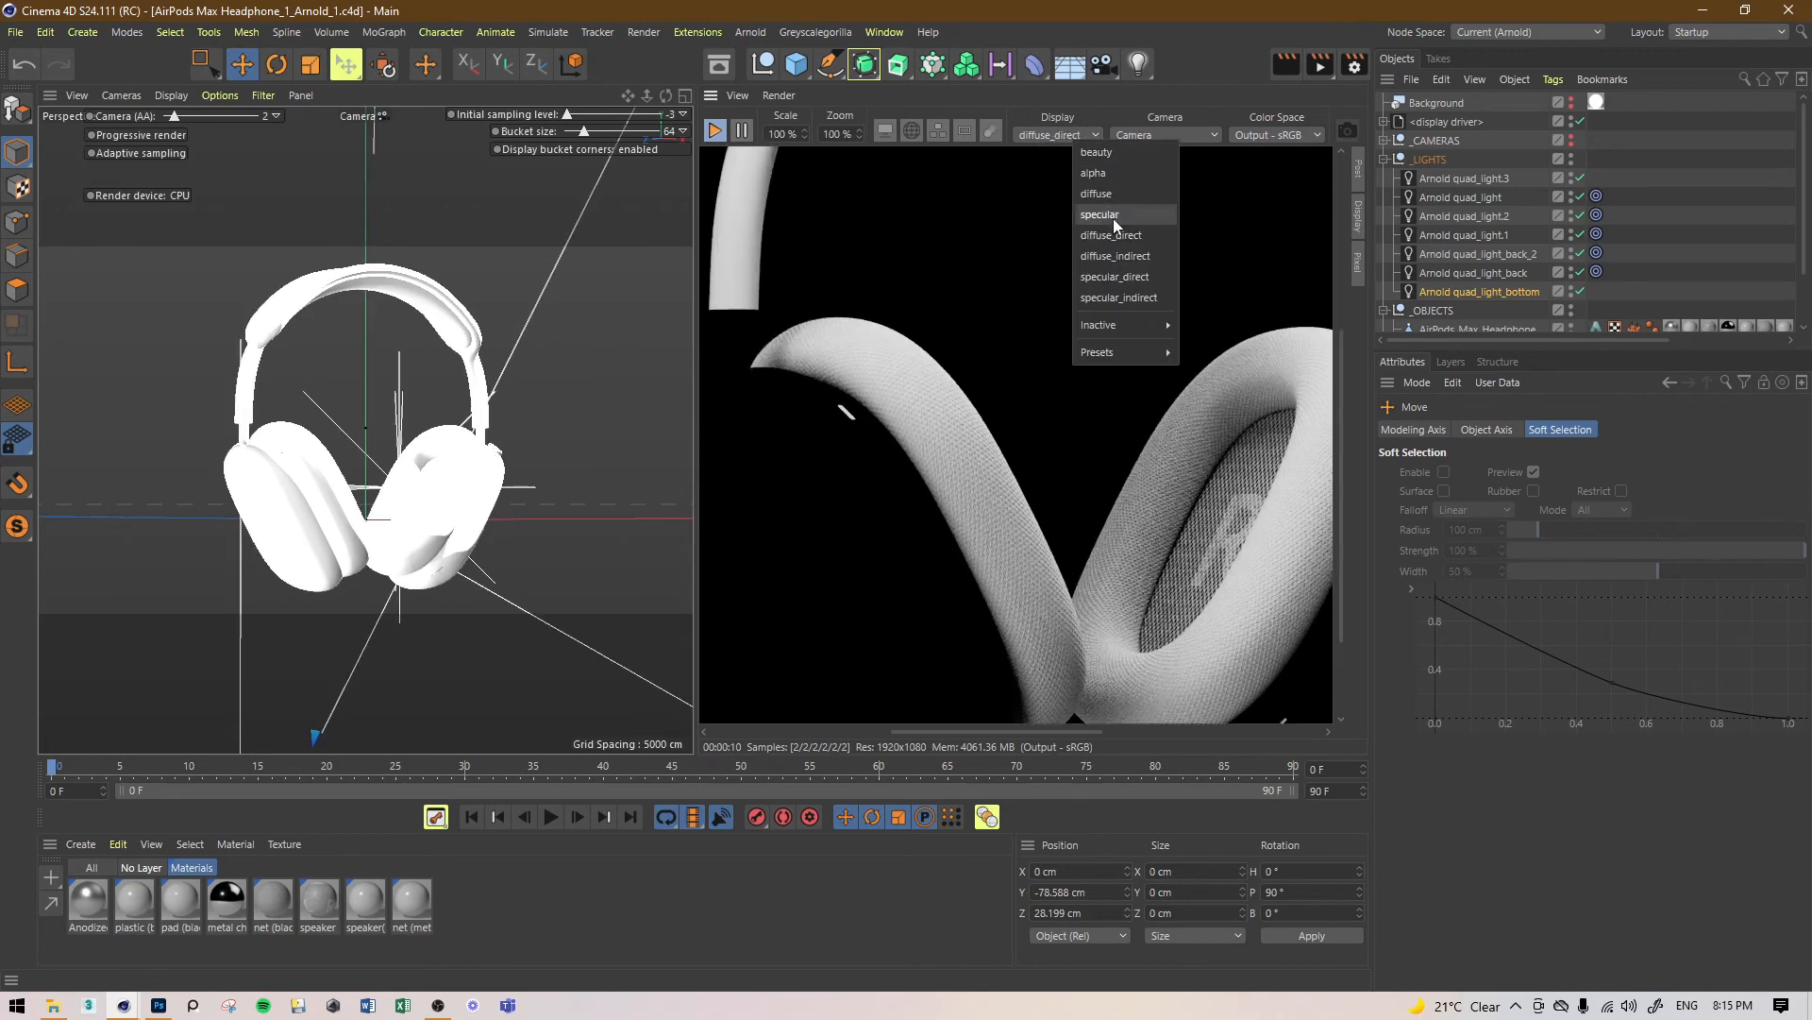
left_click(1123, 249)
left_click_drag(1125, 288, 899, 195)
mouse_move(1109, 210)
left_mouse_down("shift")
mouse_move(1006, 388)
mouse_move(883, 520)
left_mouse_up("shift")
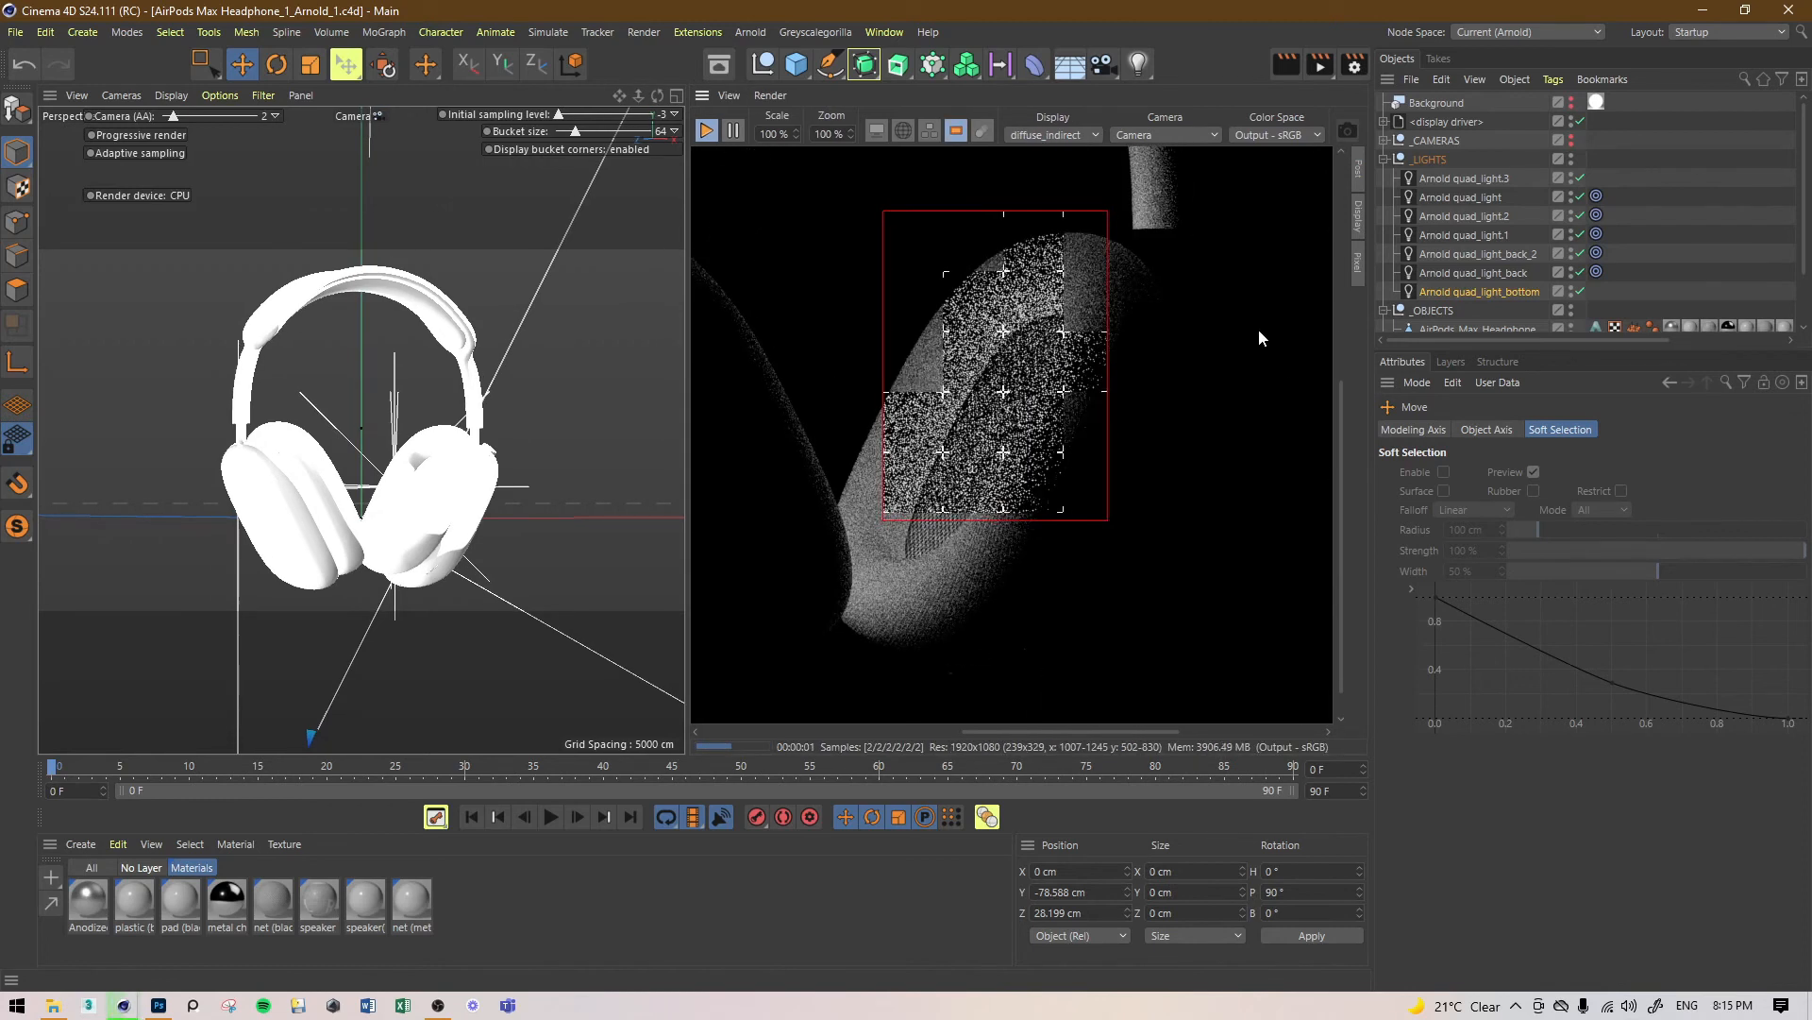
Step: Set the Arnold Camera (AA) samples to 3 and the Diffuse samples to 4
left_click_drag(172, 115, 189, 115)
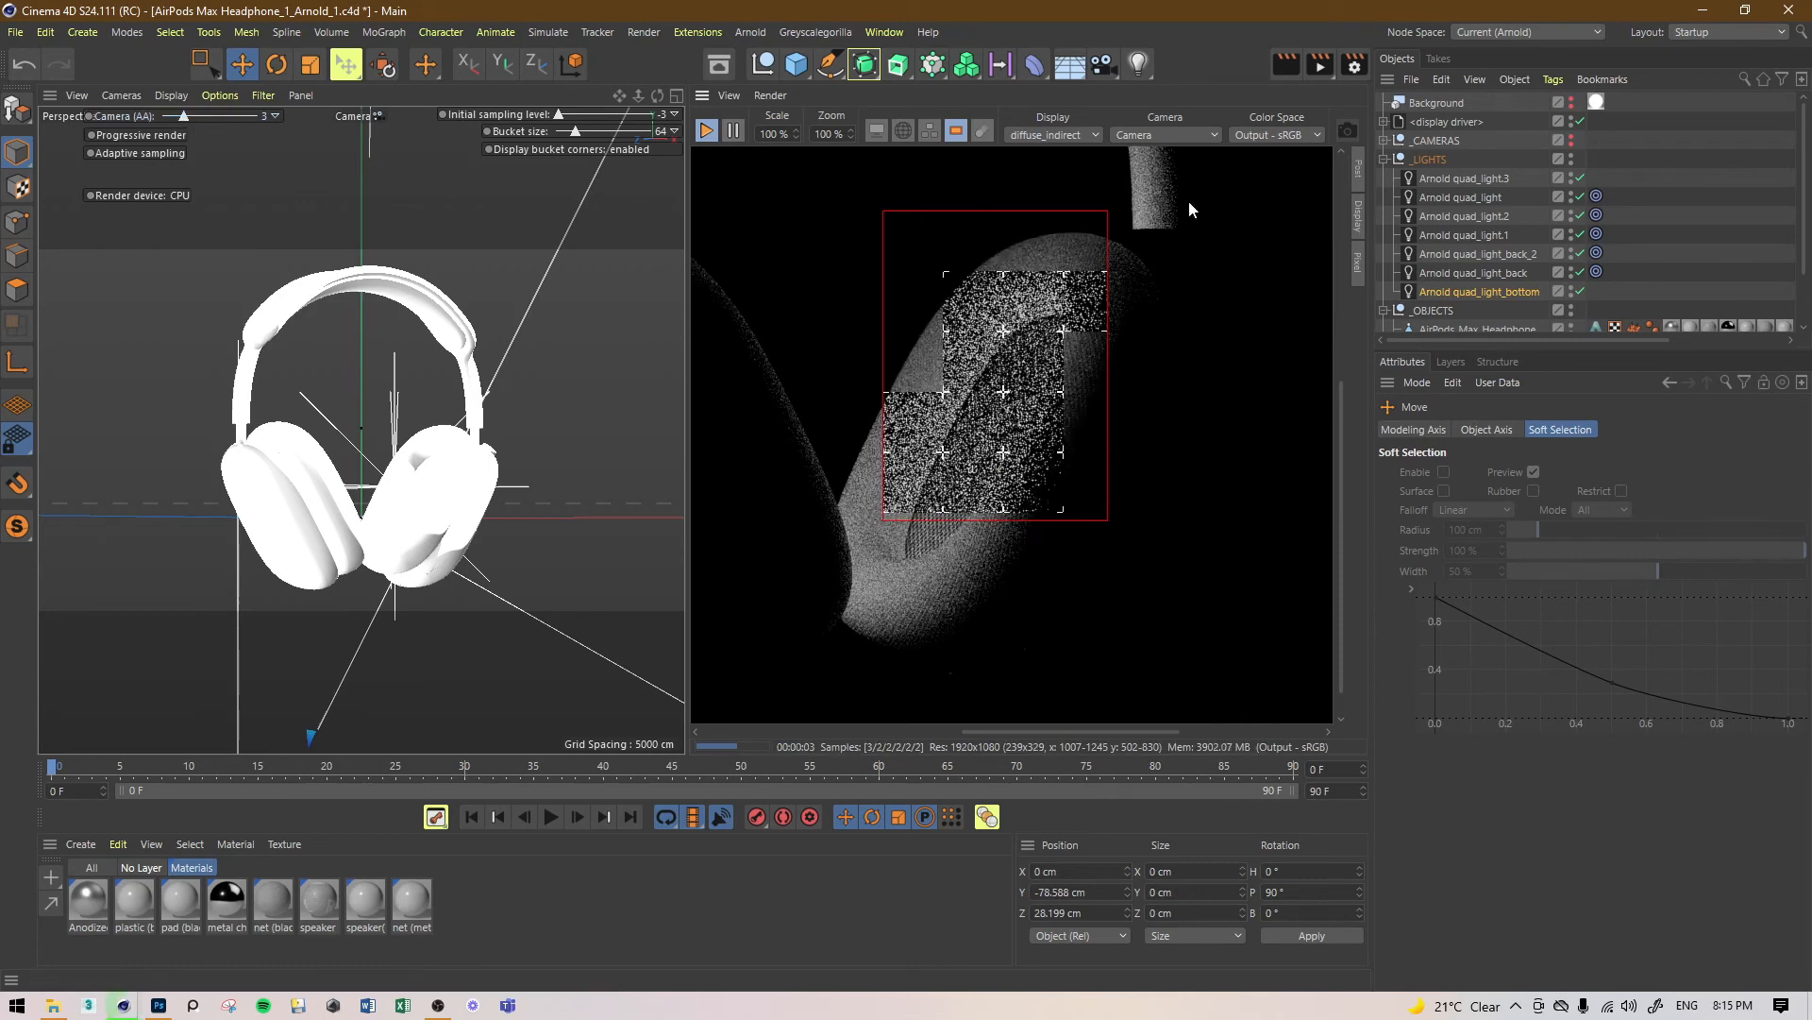
left_click(1354, 64)
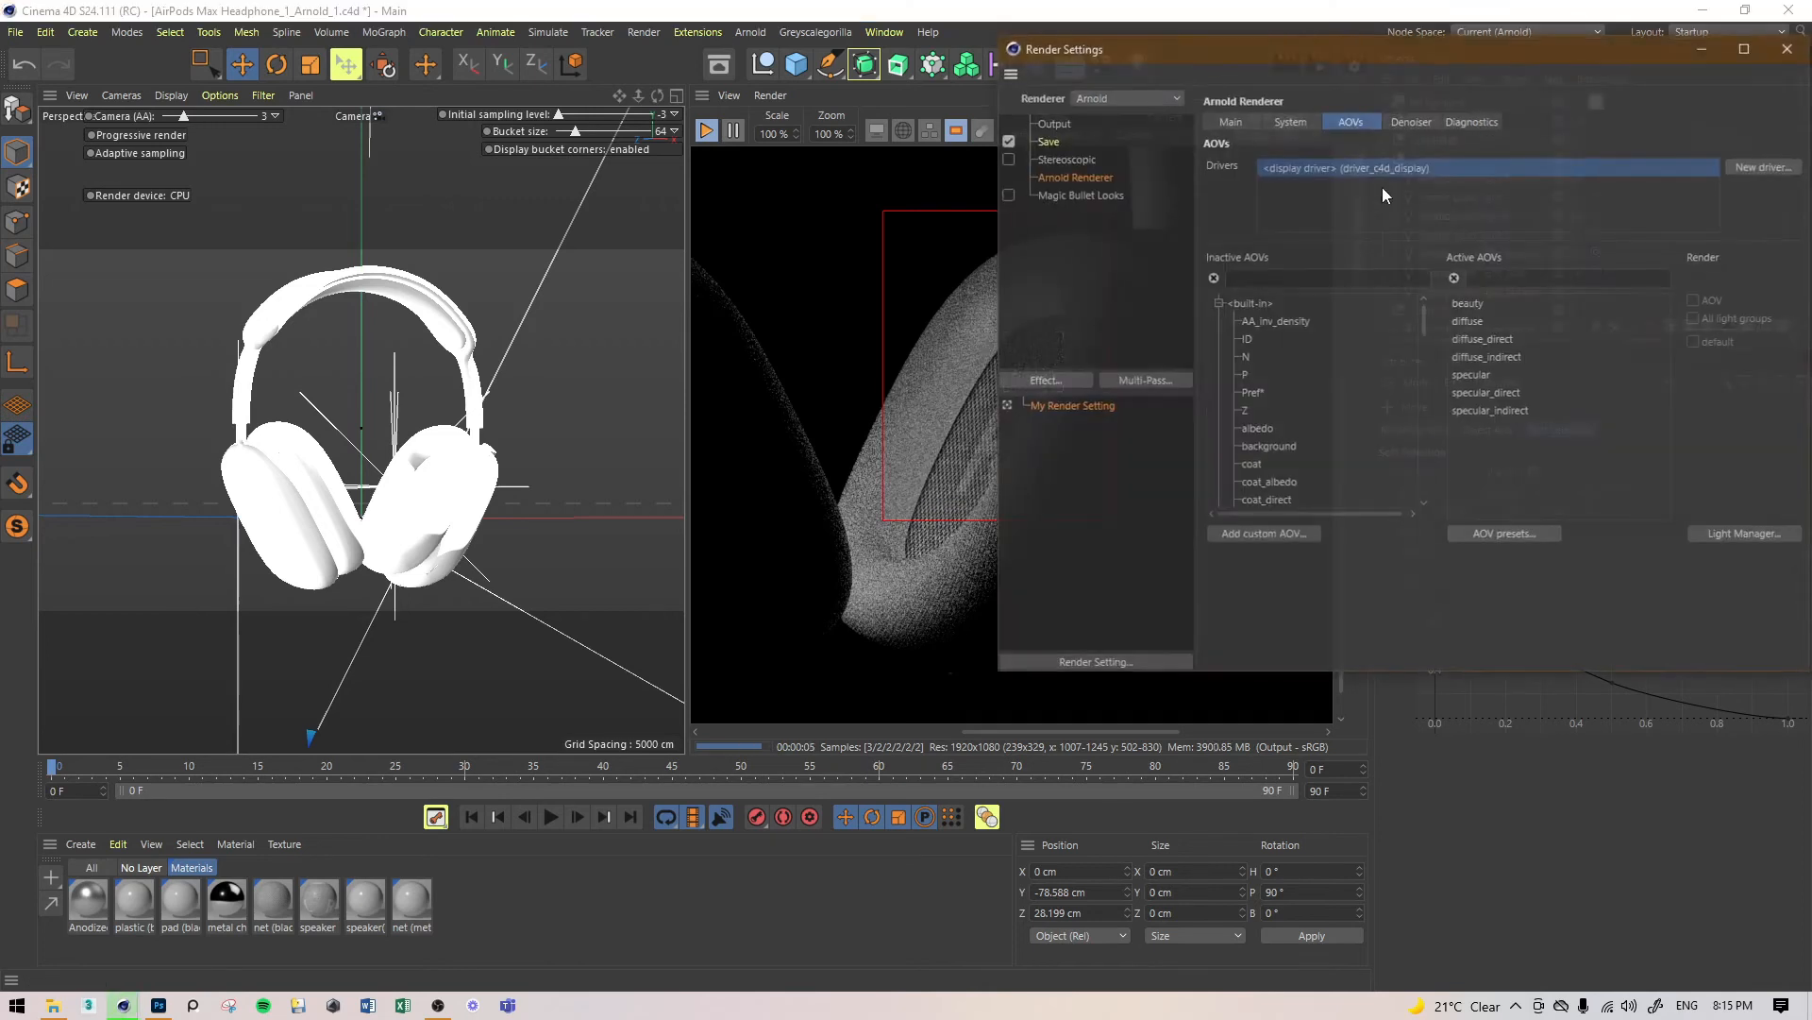
left_click(1234, 123)
left_click_drag(1299, 54, 348, 122)
left_click(329, 230)
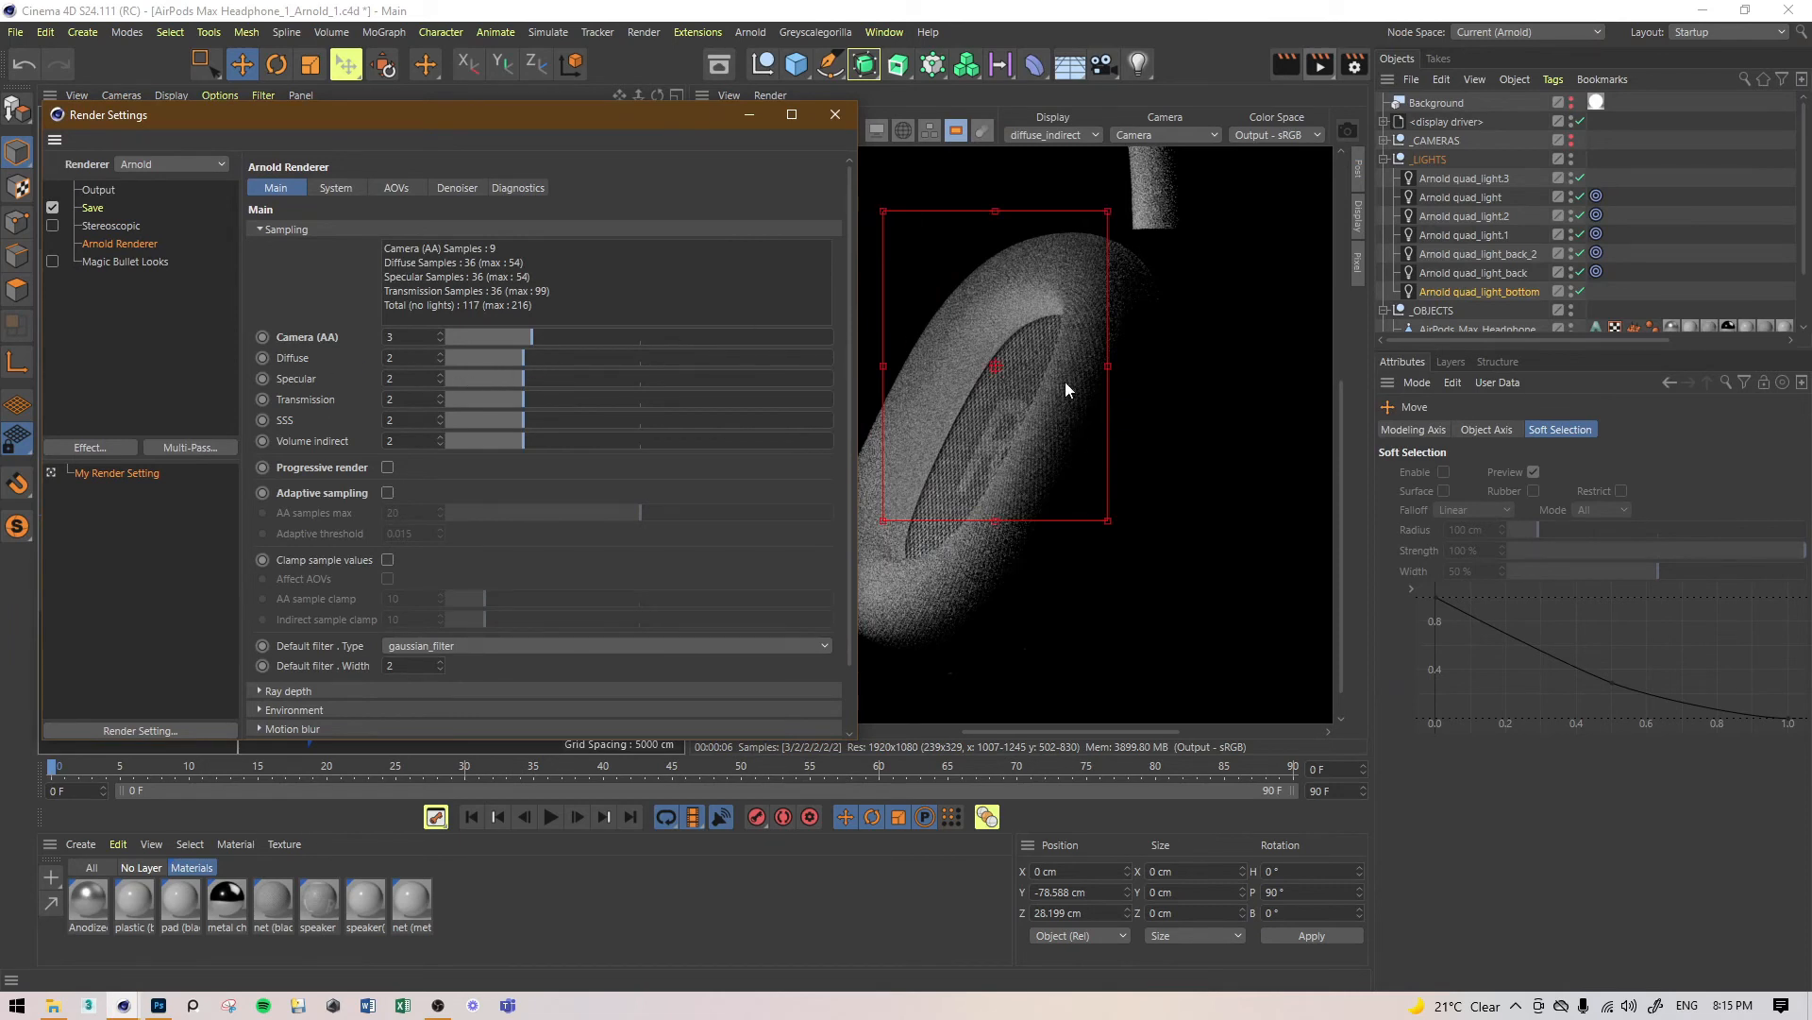
left_click(559, 357)
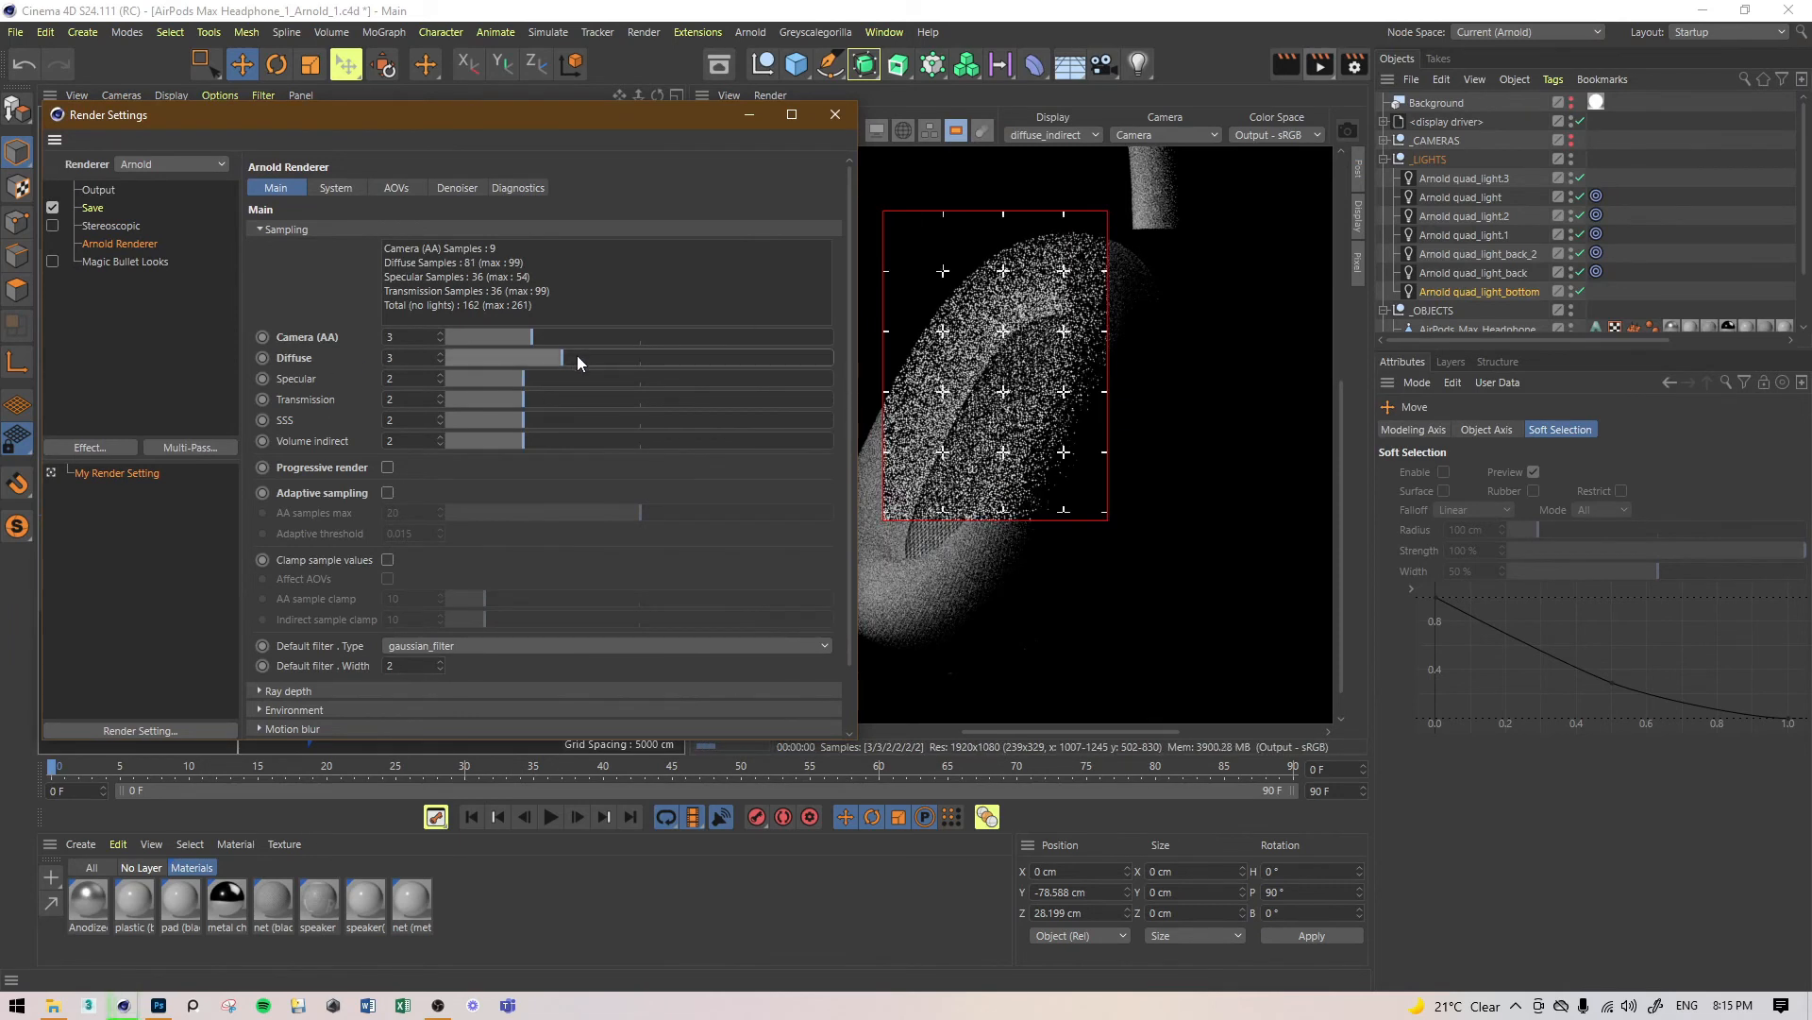
left_click(583, 357)
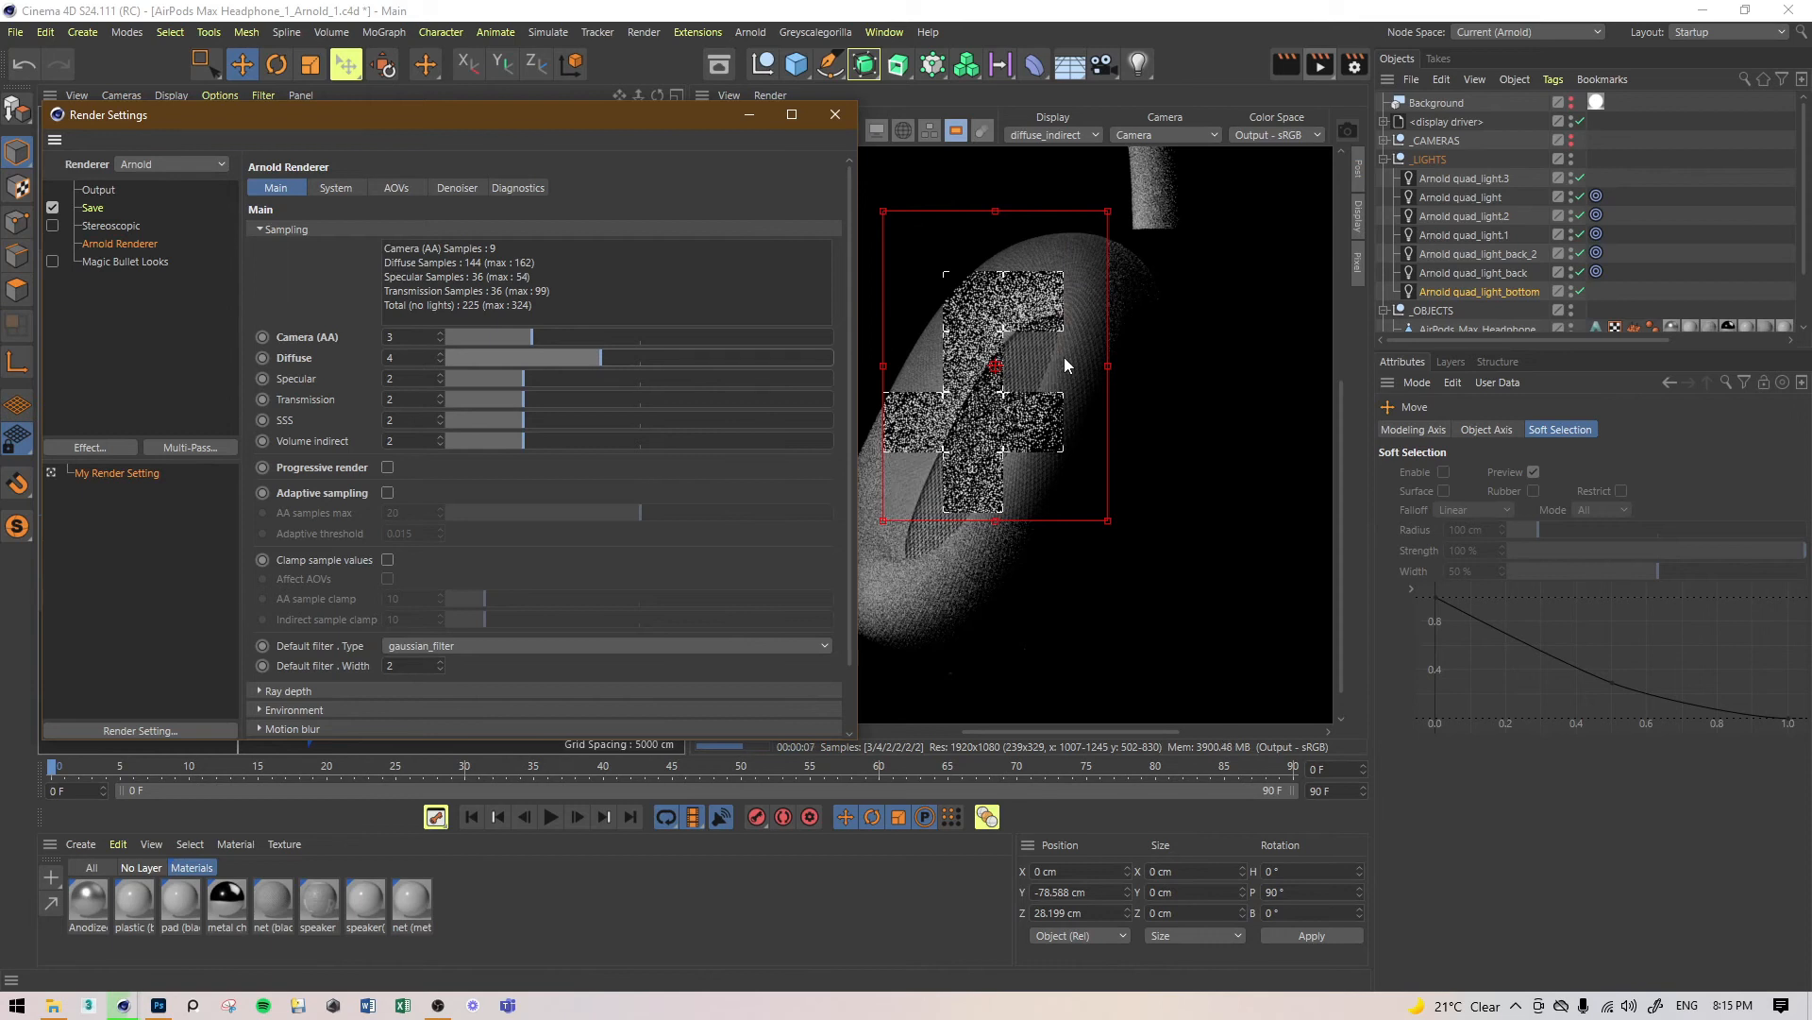
Step: Display the specular_direct pass and place the render region over the upper part of the metallic ear cup shell
middle_click_drag(939, 364, 1148, 381)
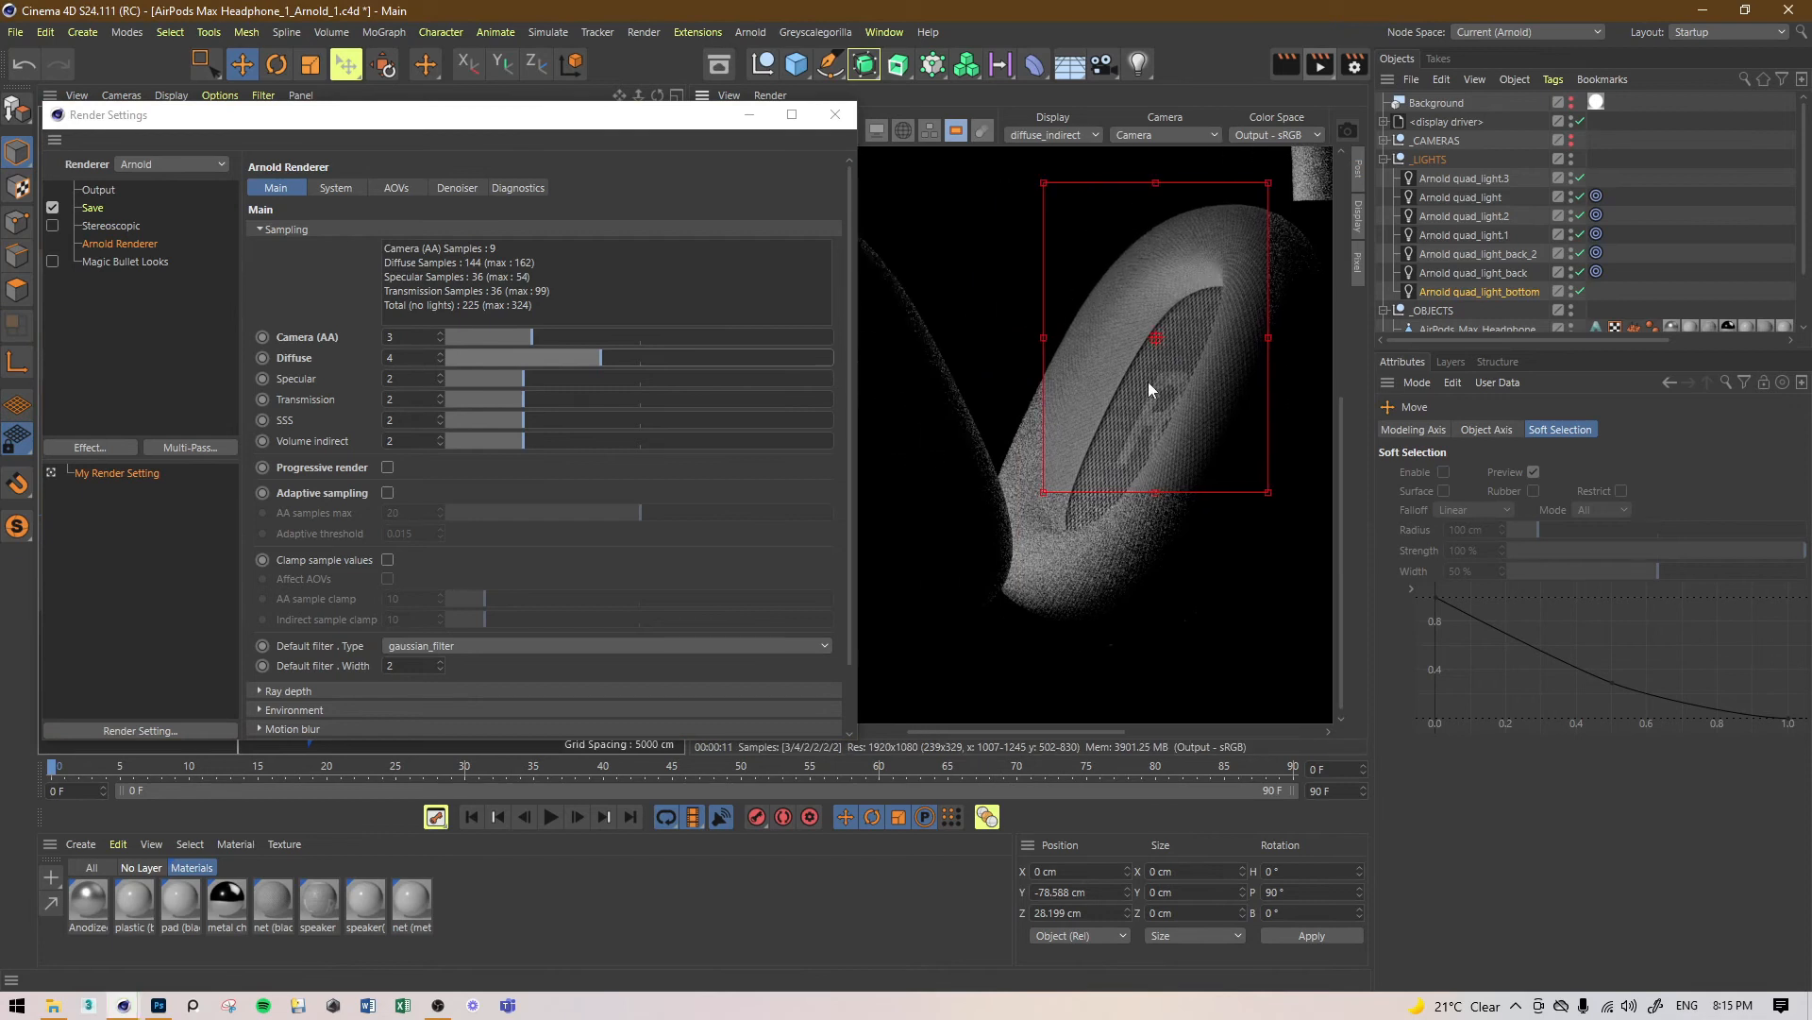
left_click(1051, 135)
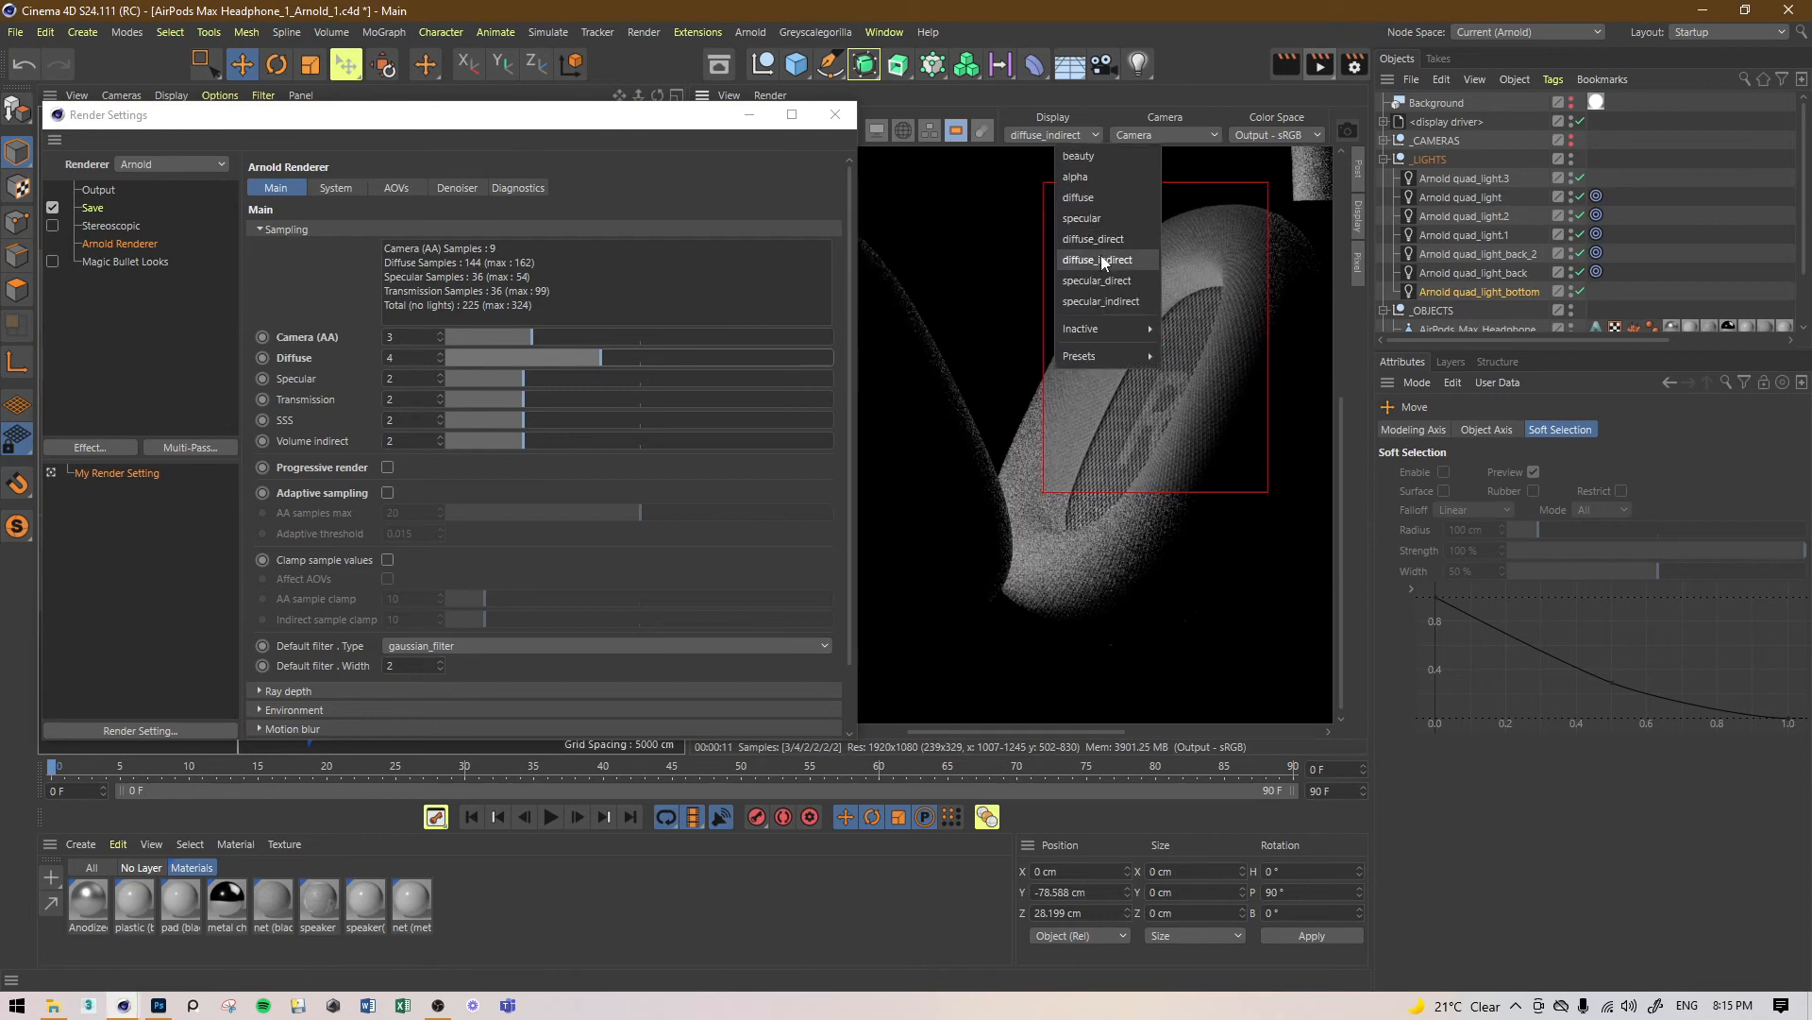
left_click(1110, 291)
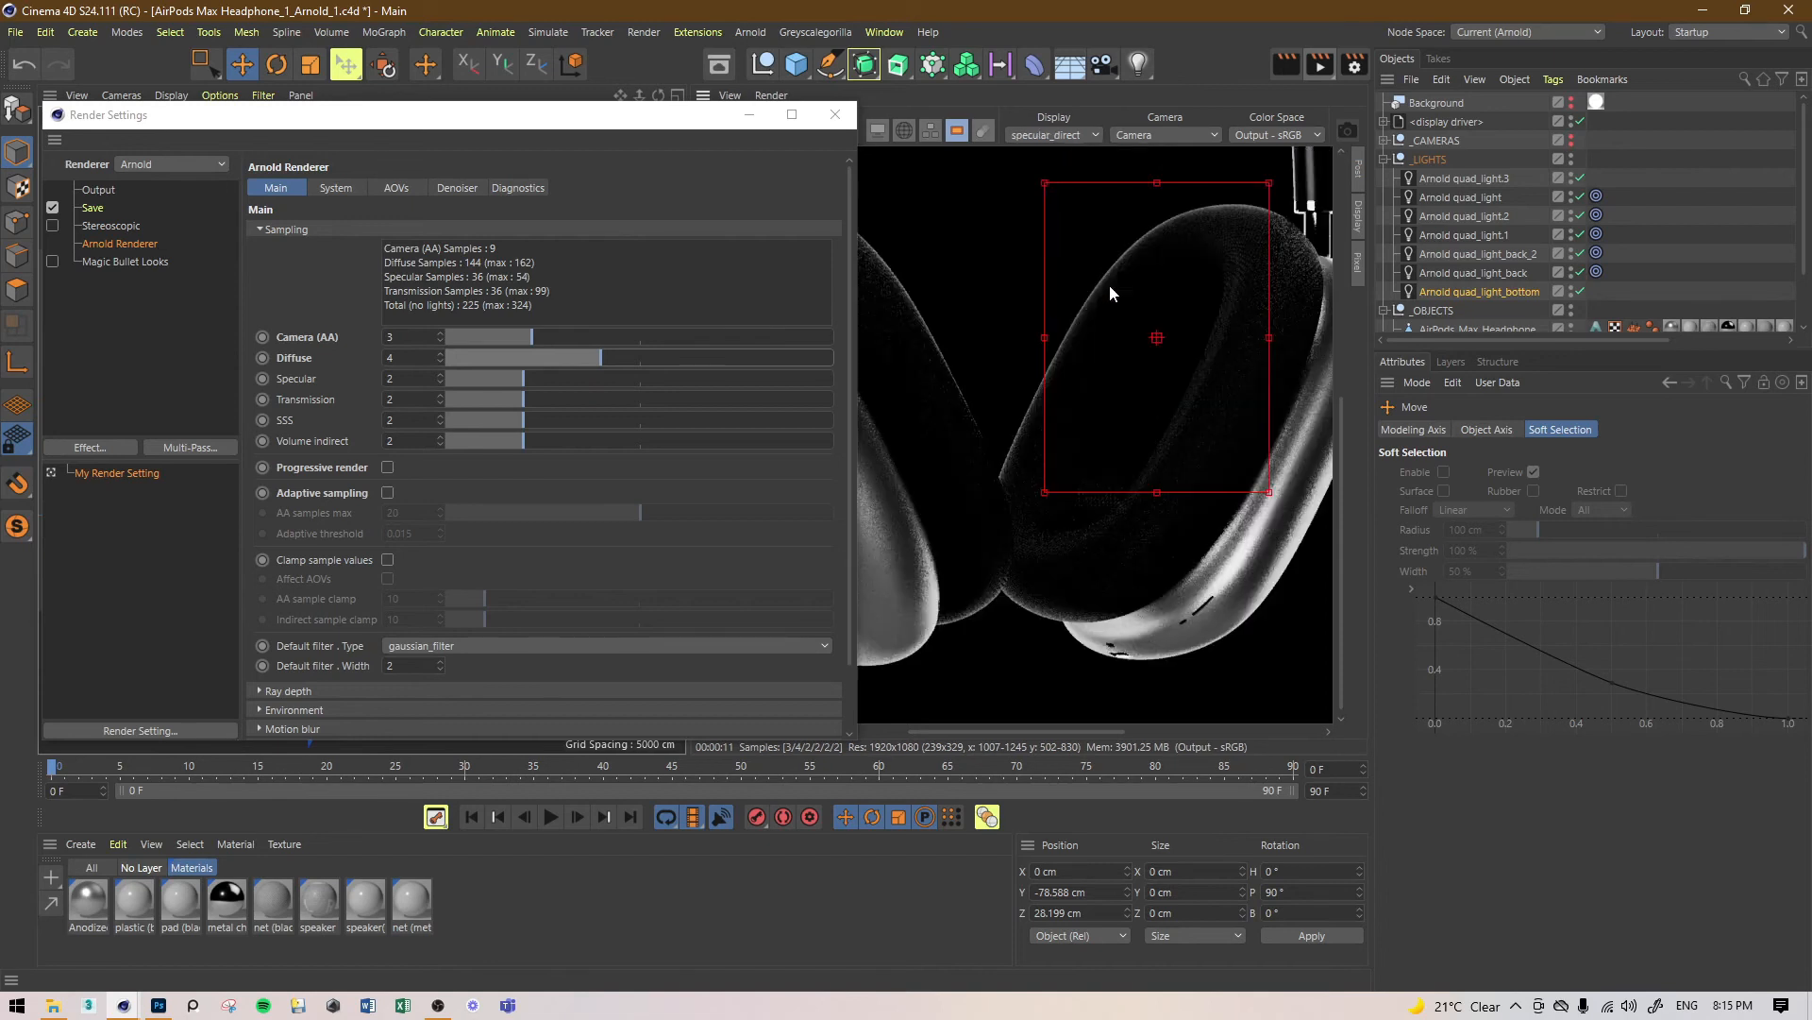
scroll(1028, 382, "up", 3)
middle_click_drag(1095, 339, 1163, 331)
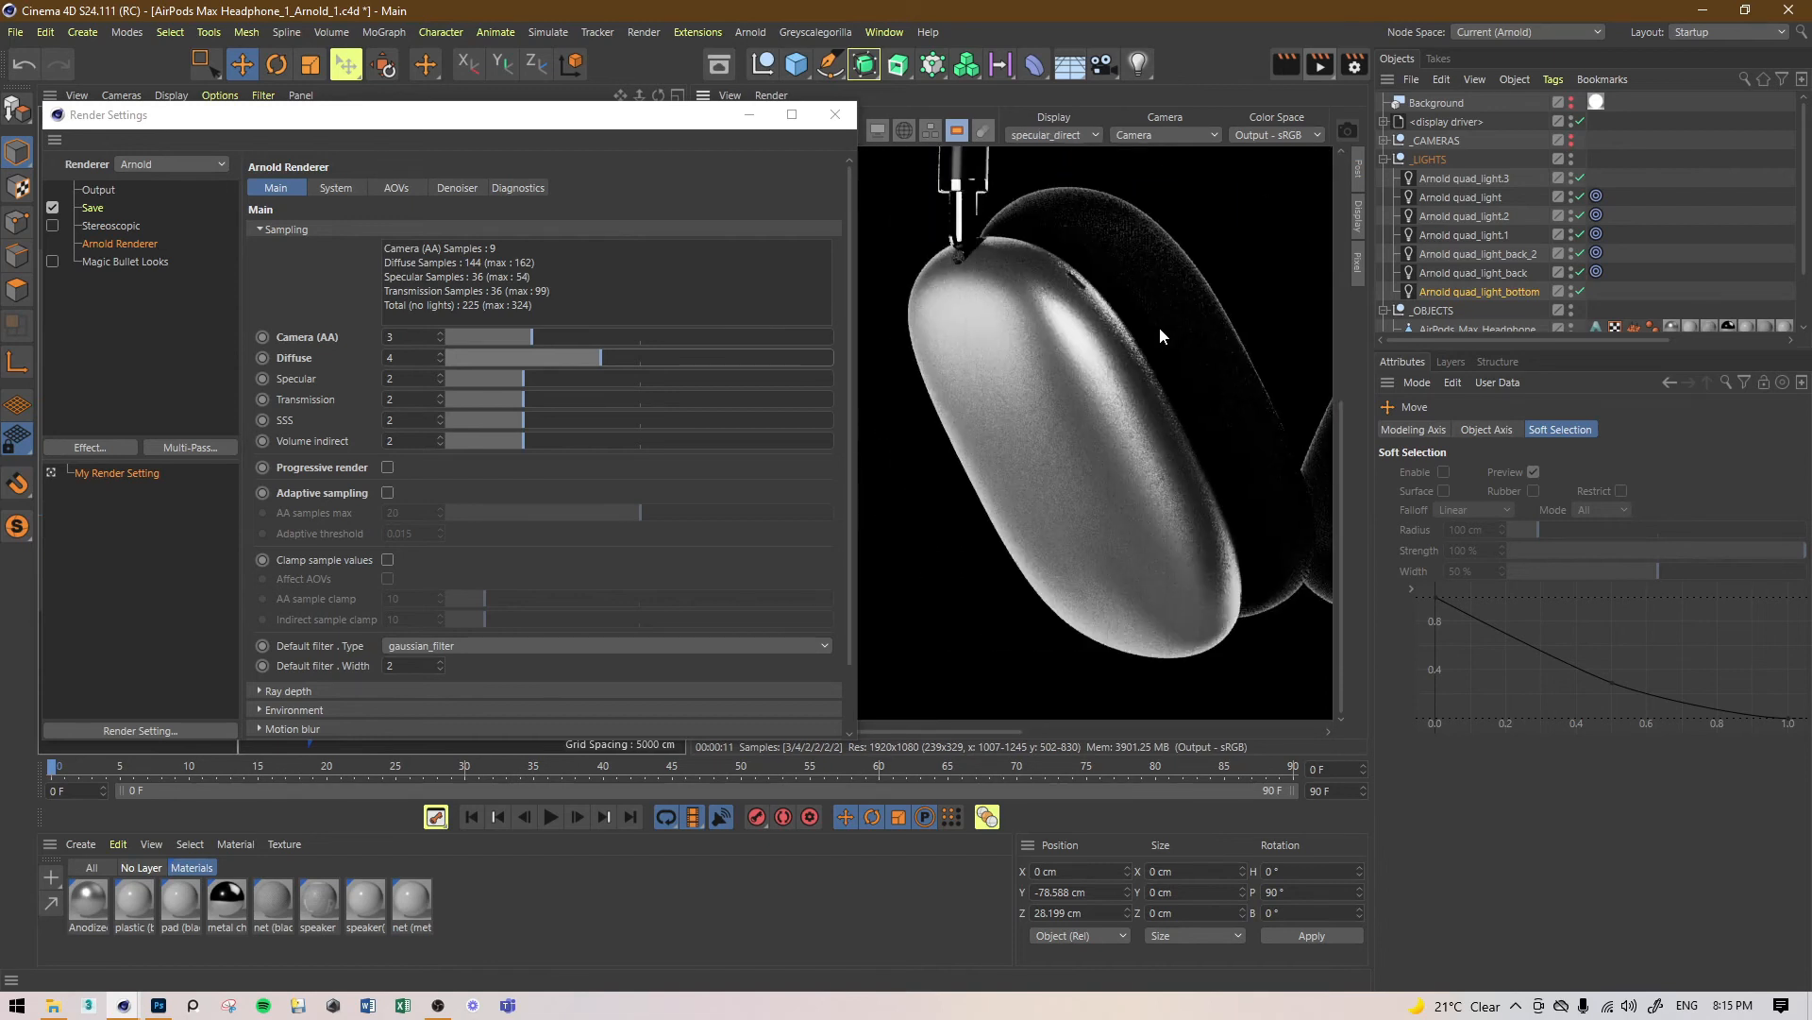
left_click_drag(921, 207, 1138, 424)
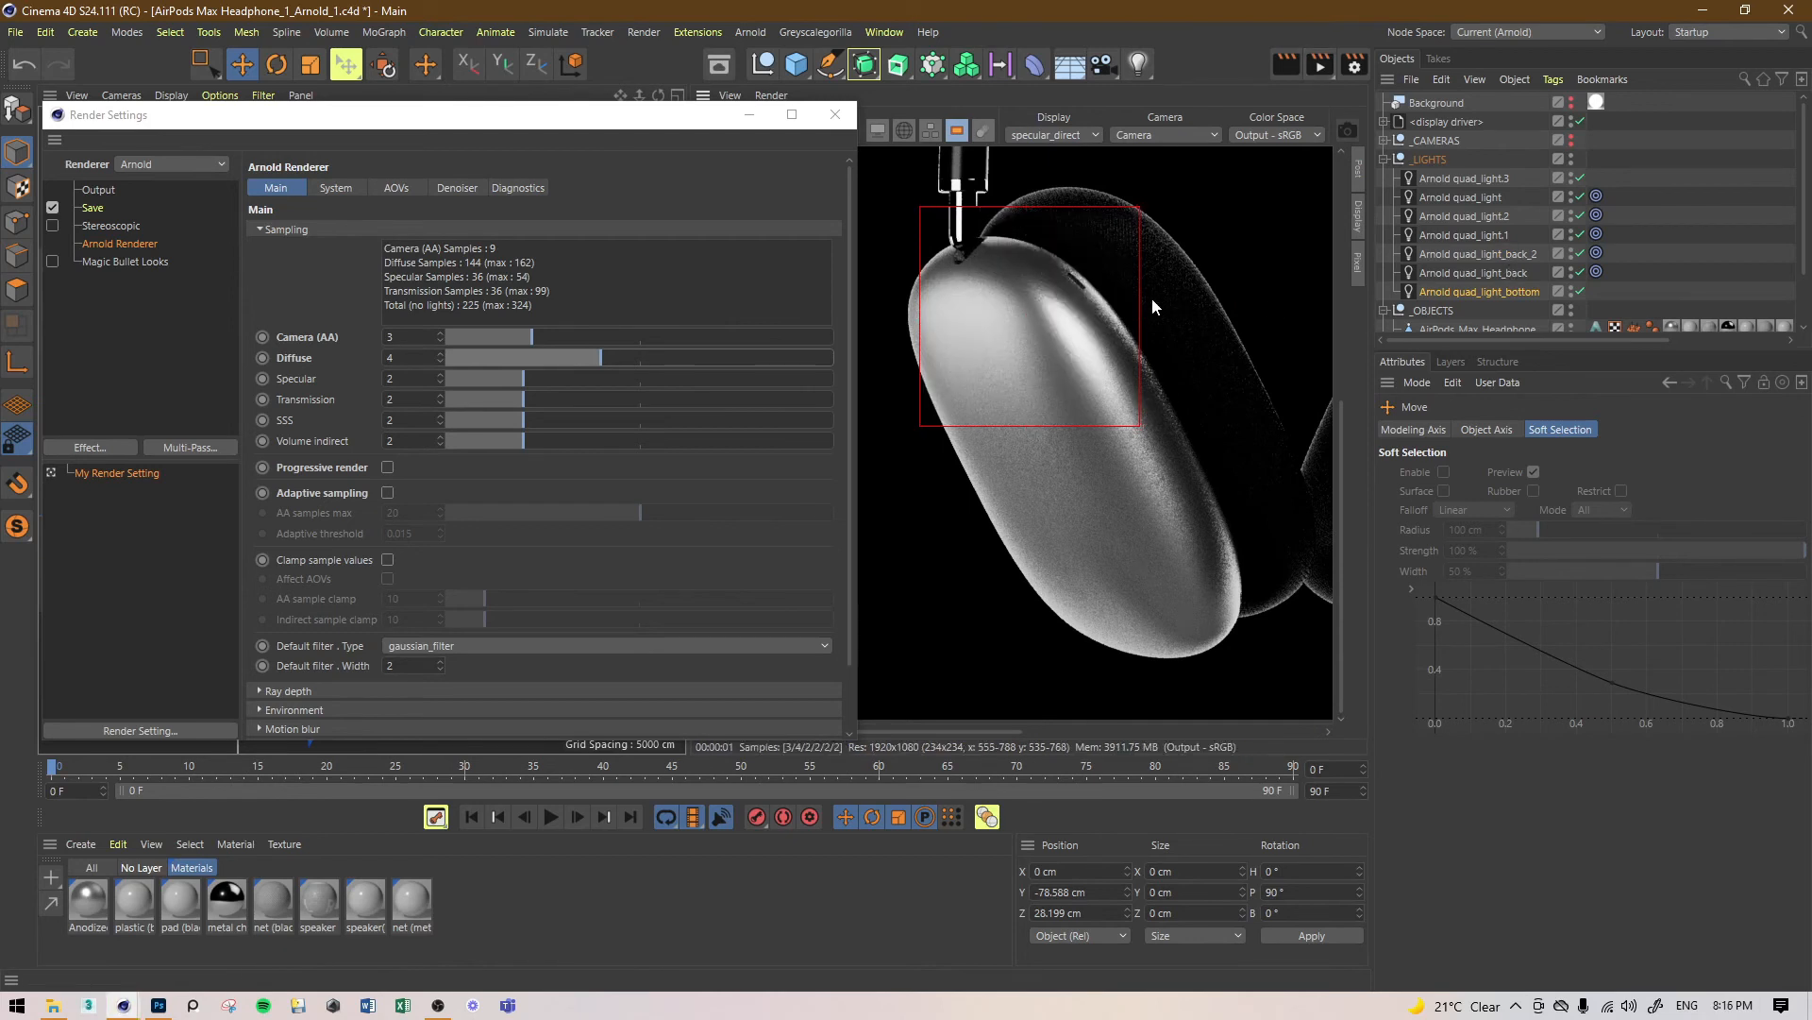
Step: Set the Specular samples to 4 while checking regions of the ear cup's edge in the specular_indirect pass
left_click(1058, 132)
left_click(1084, 288)
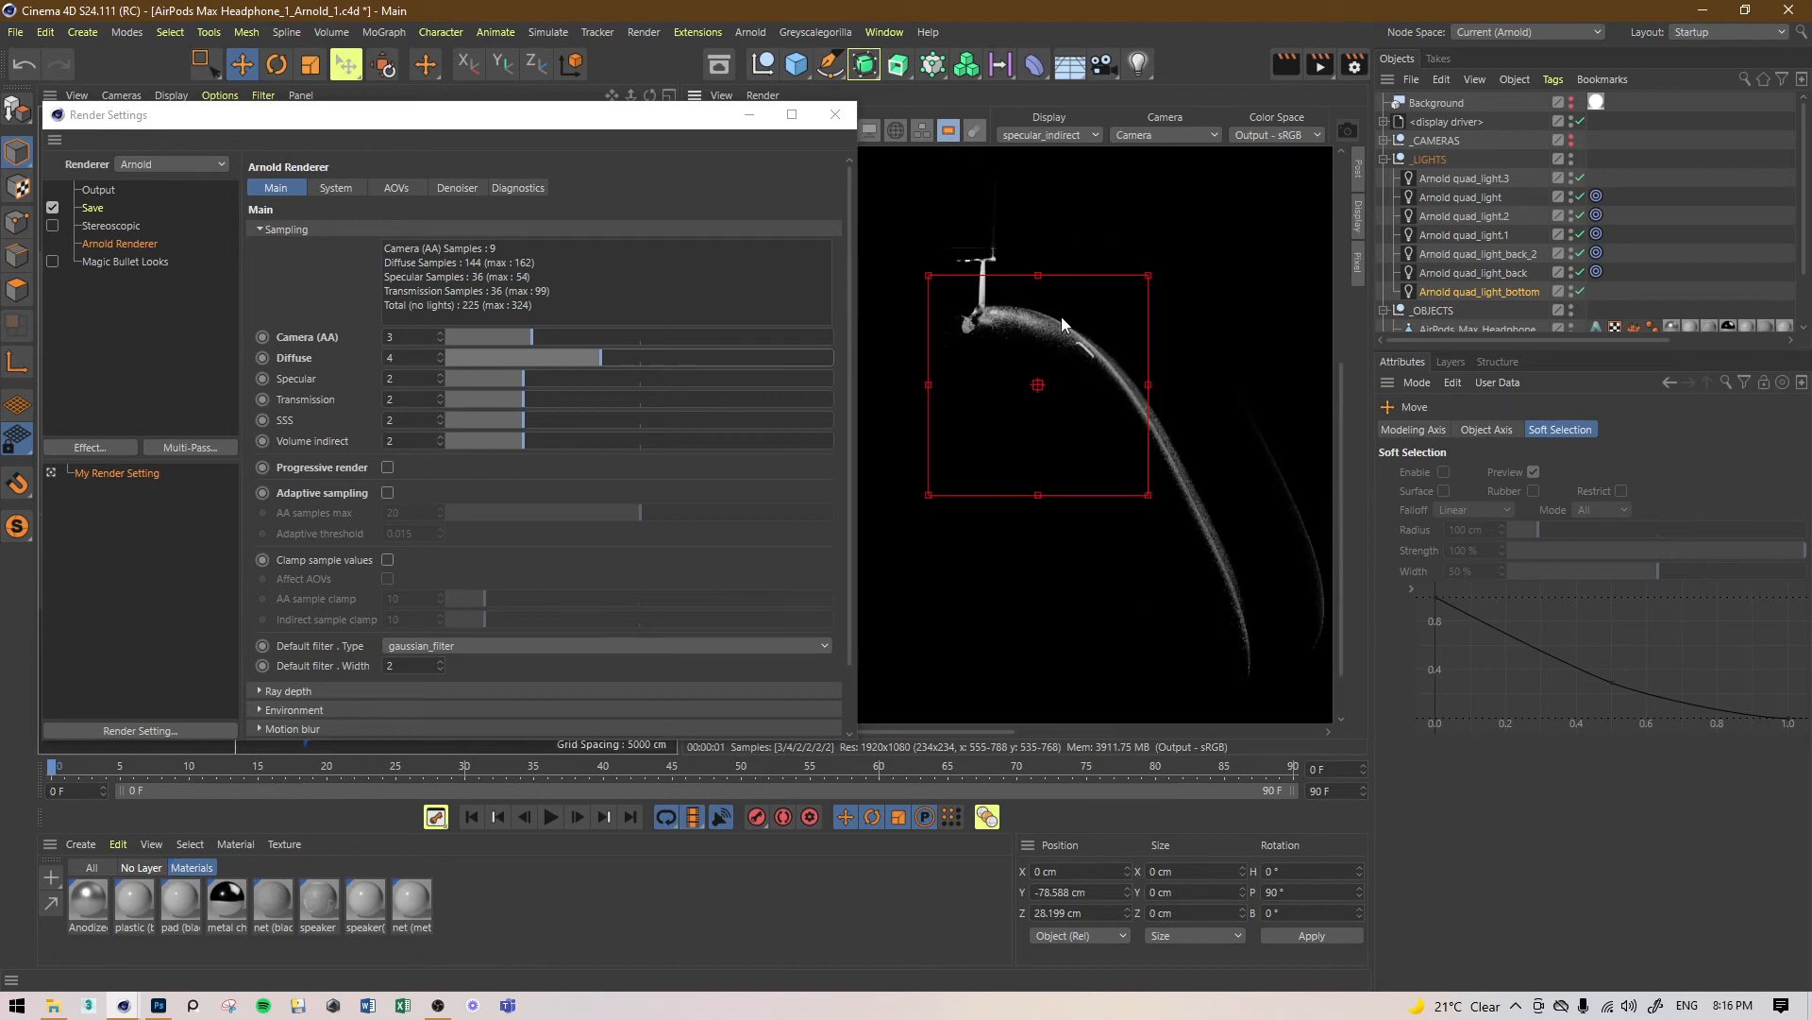
left_click_drag(1081, 227, 945, 379)
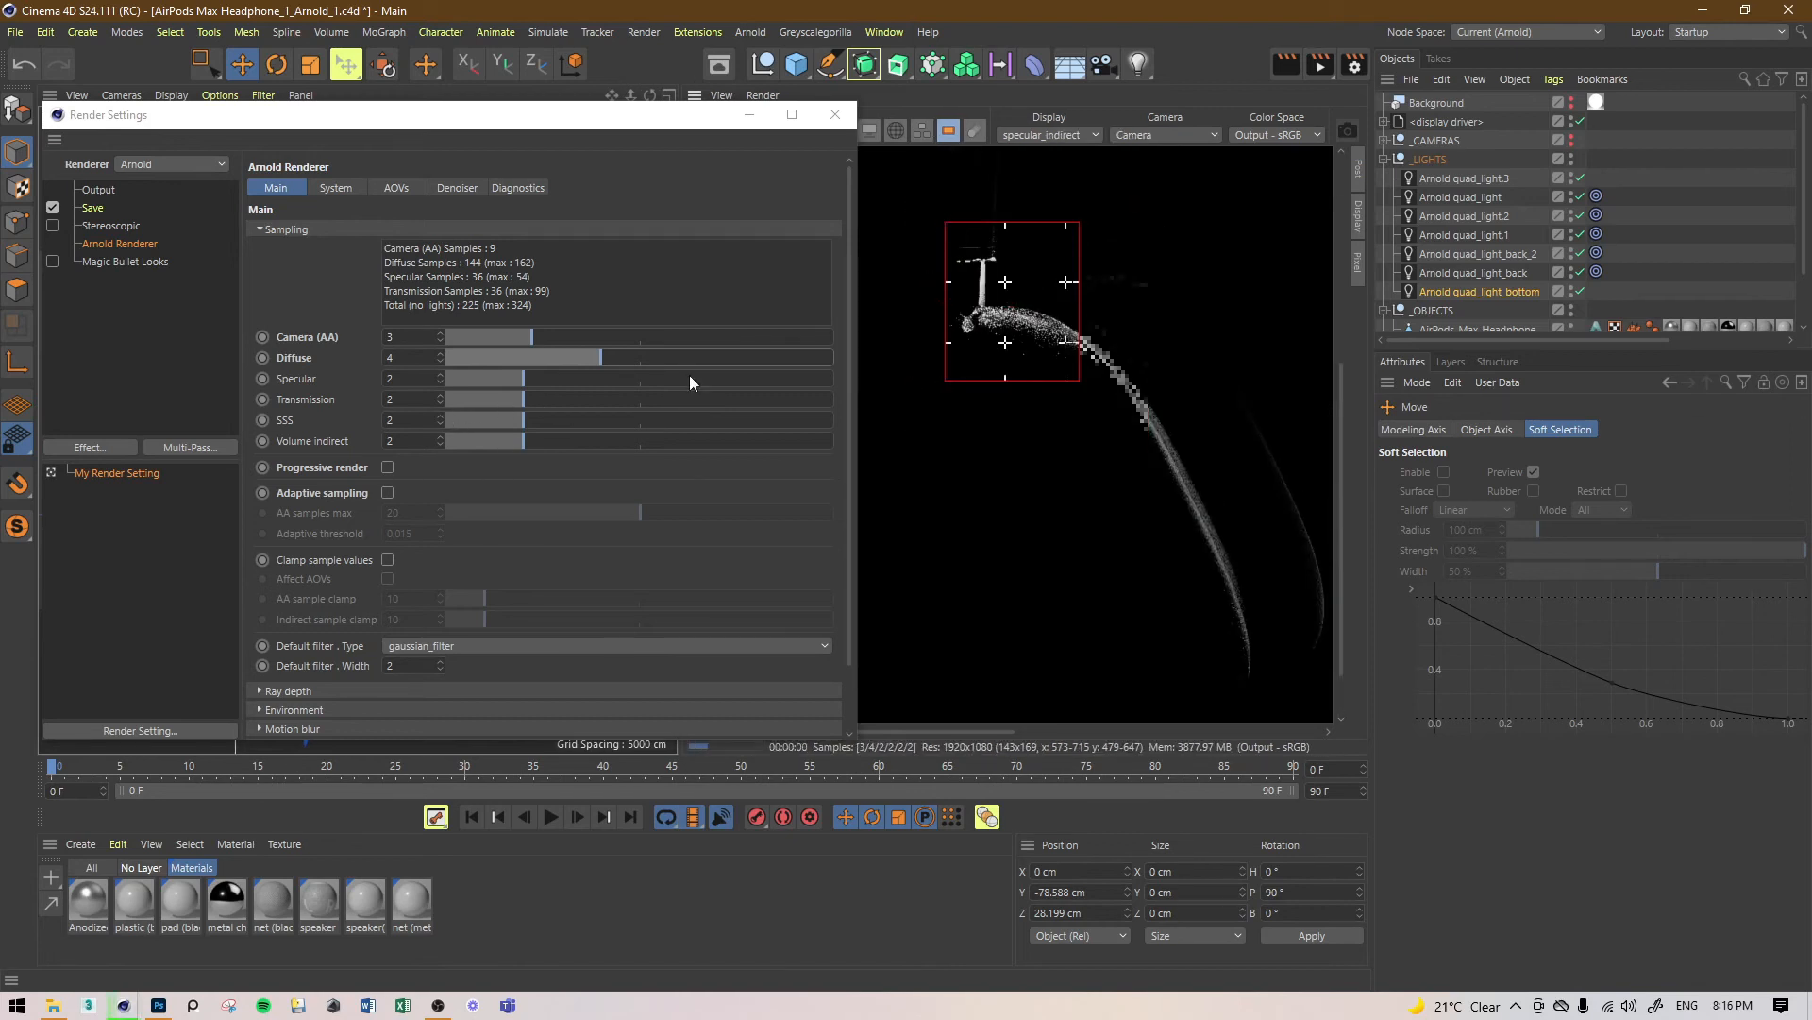
left_click(587, 377)
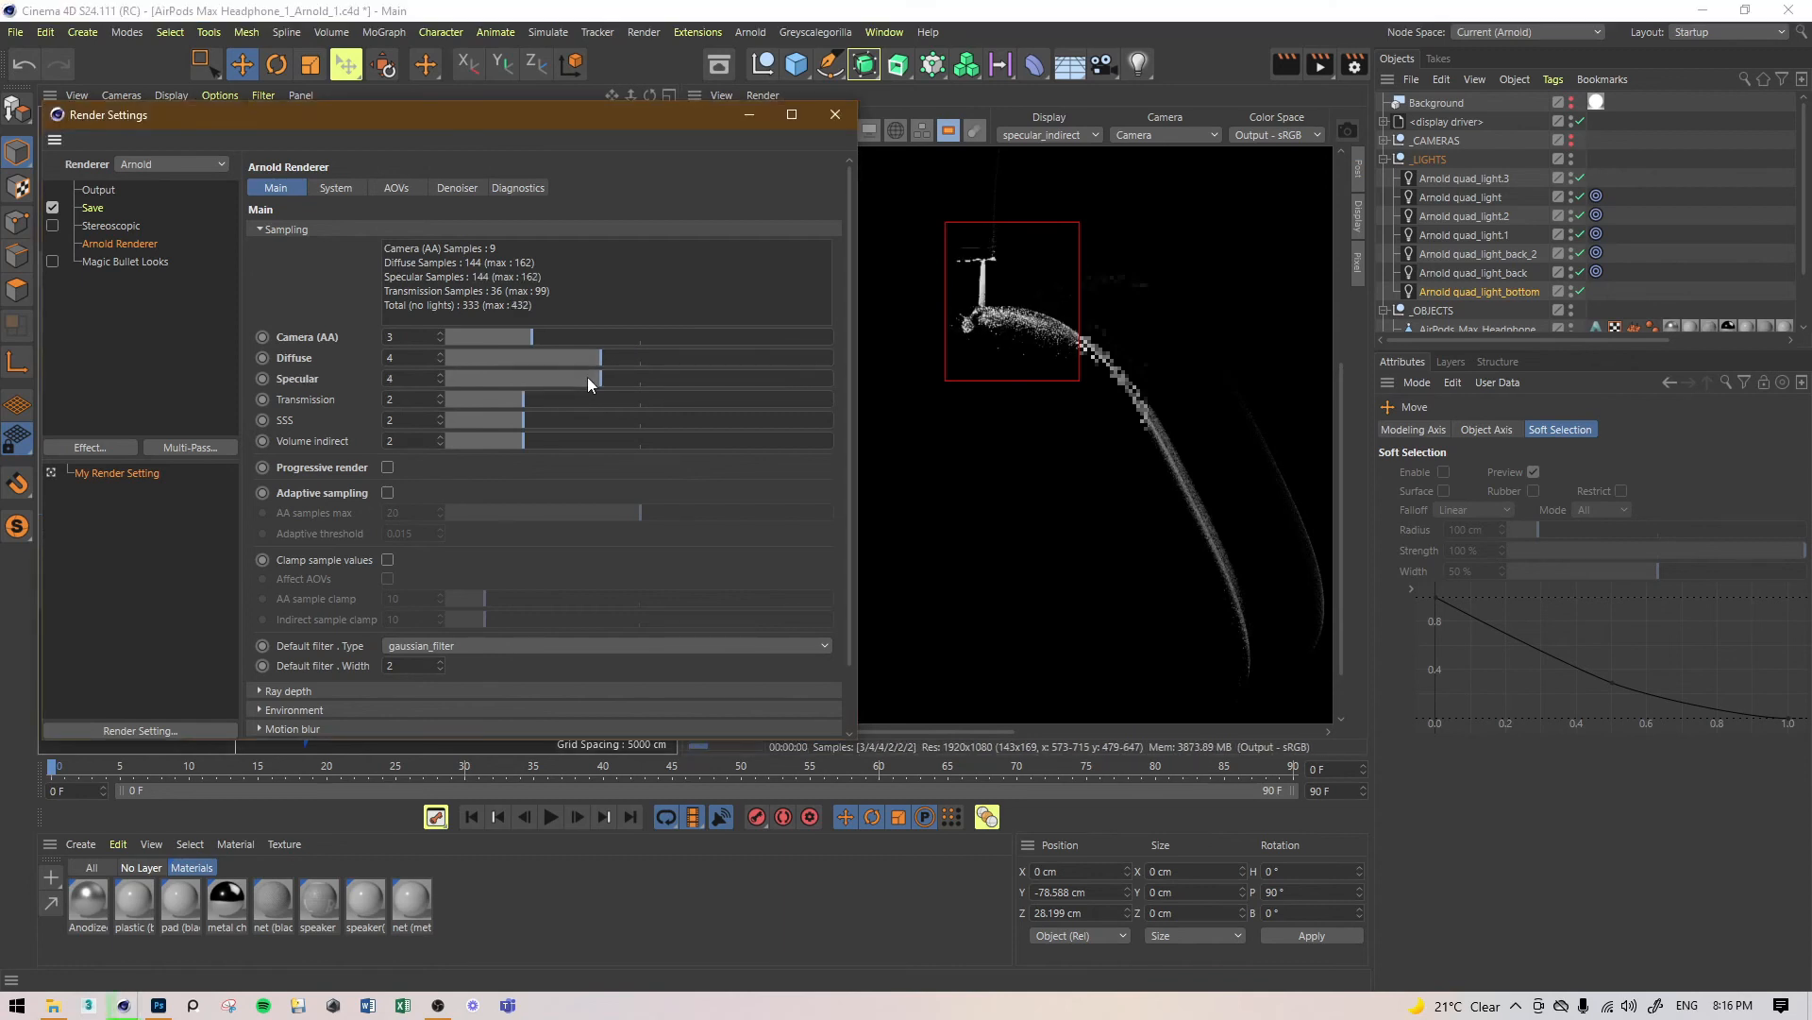
left_click_drag(1156, 307, 1022, 468)
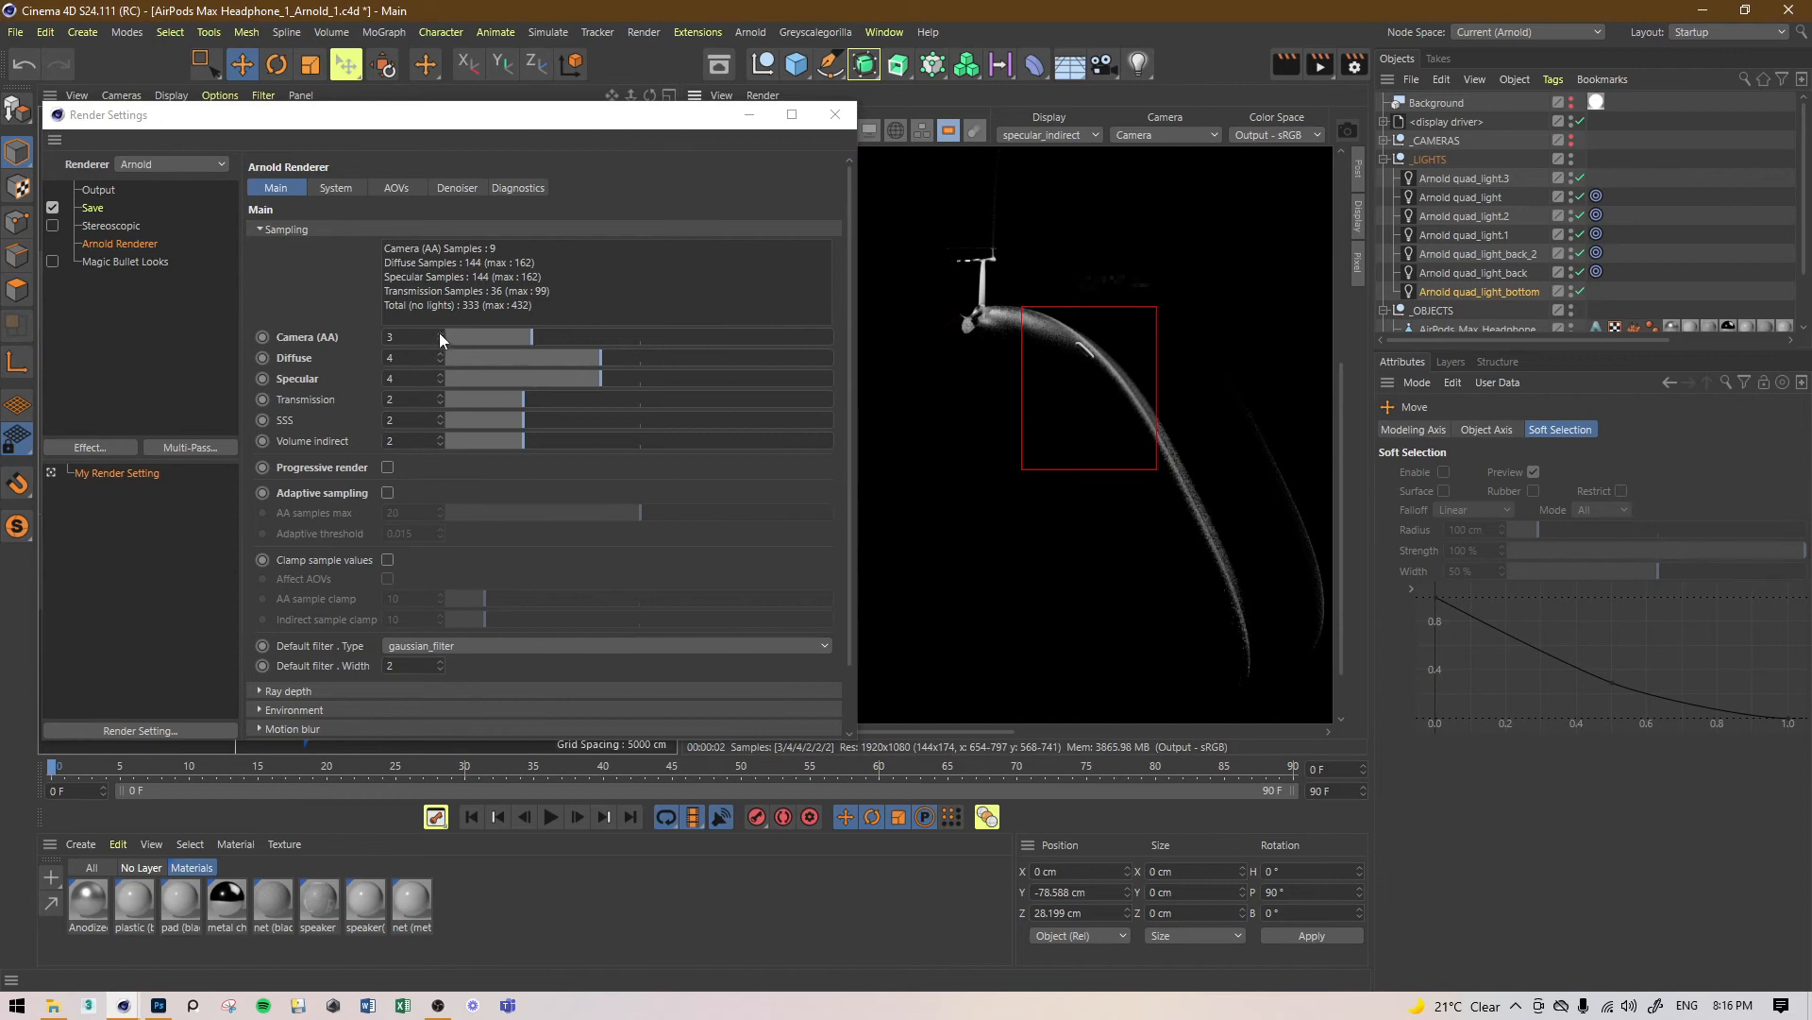
middle_click_drag(895, 304, 962, 406, "alt")
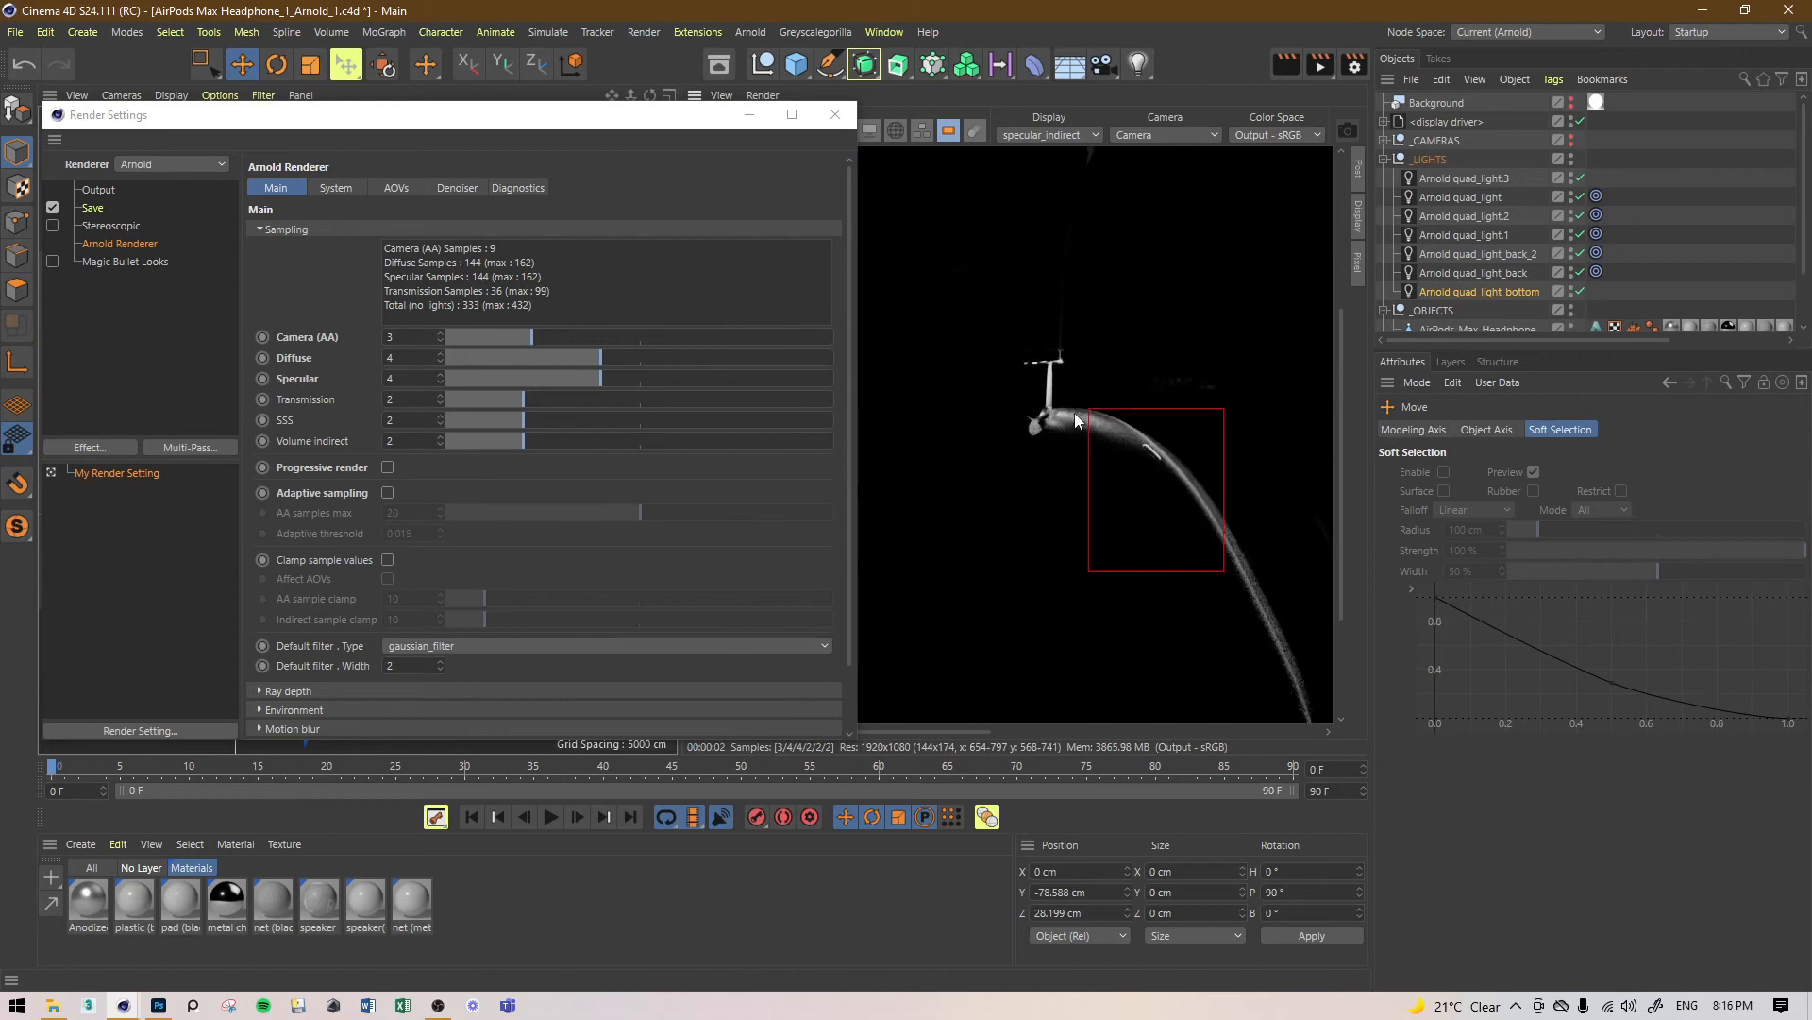
Step: Set the Camera (AA) samples to 4 and display the beauty pass
left_click(440, 335)
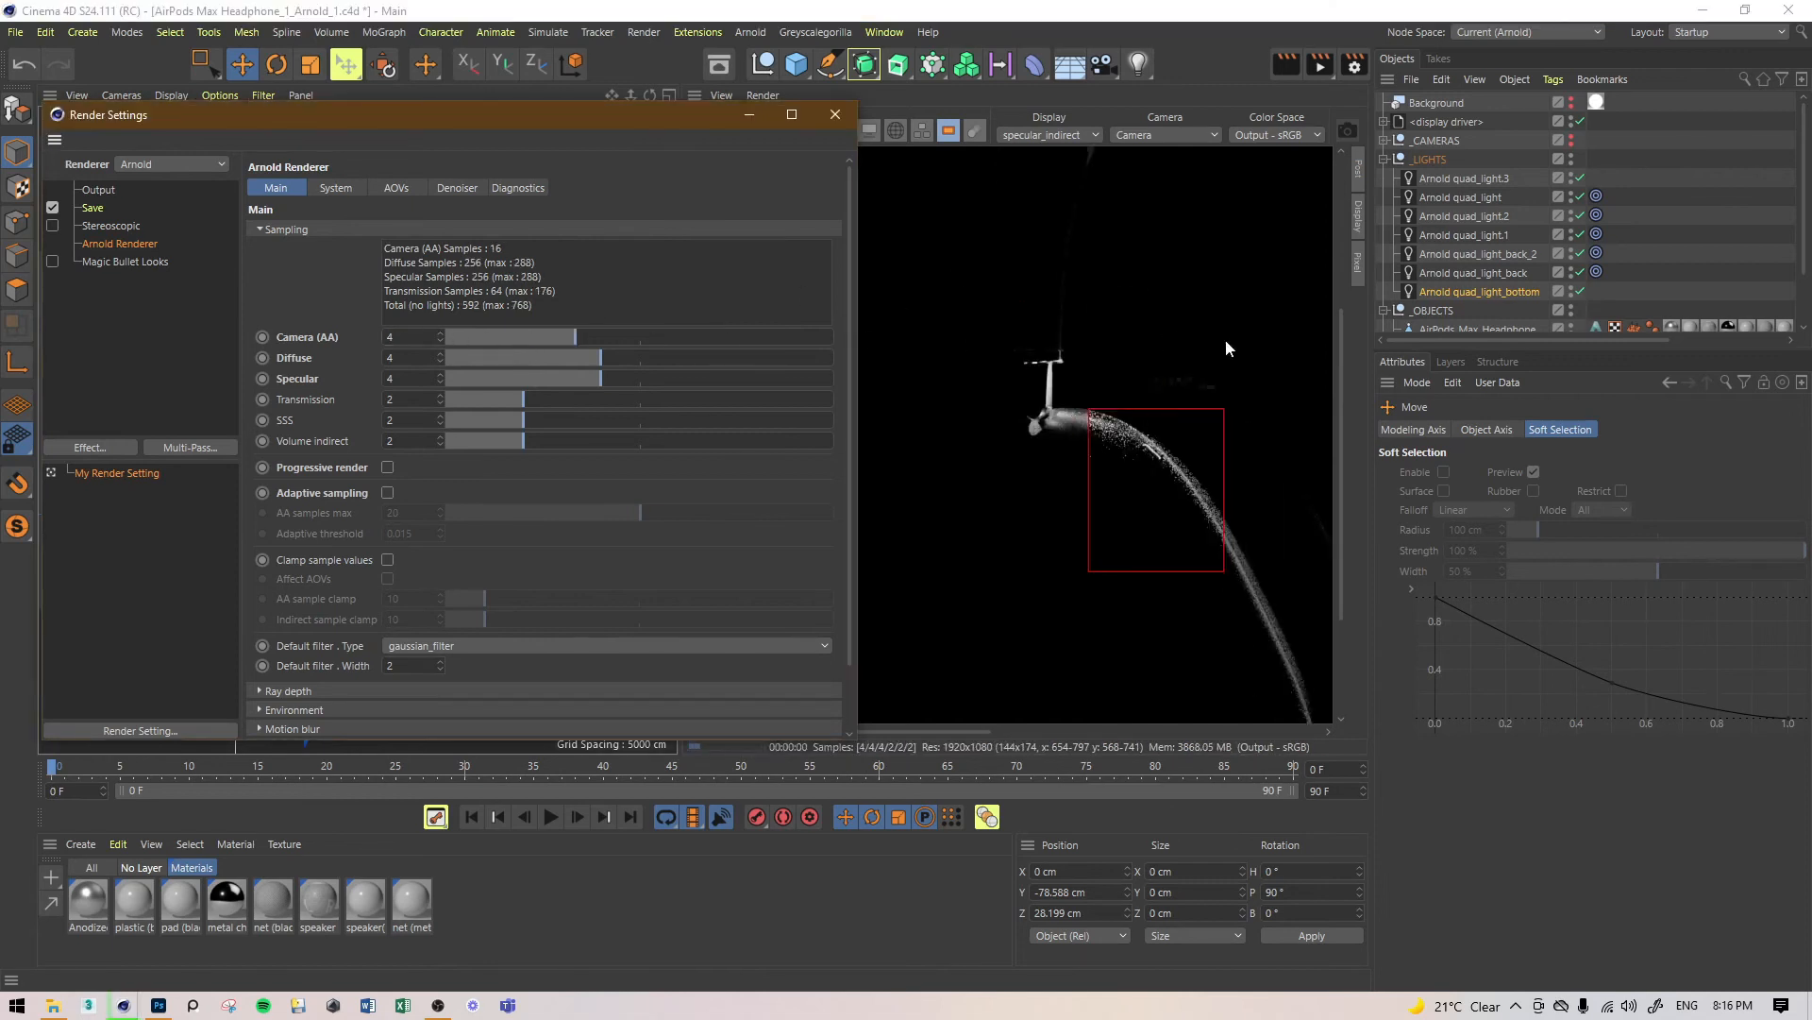
left_click(1044, 139)
left_click(1056, 163)
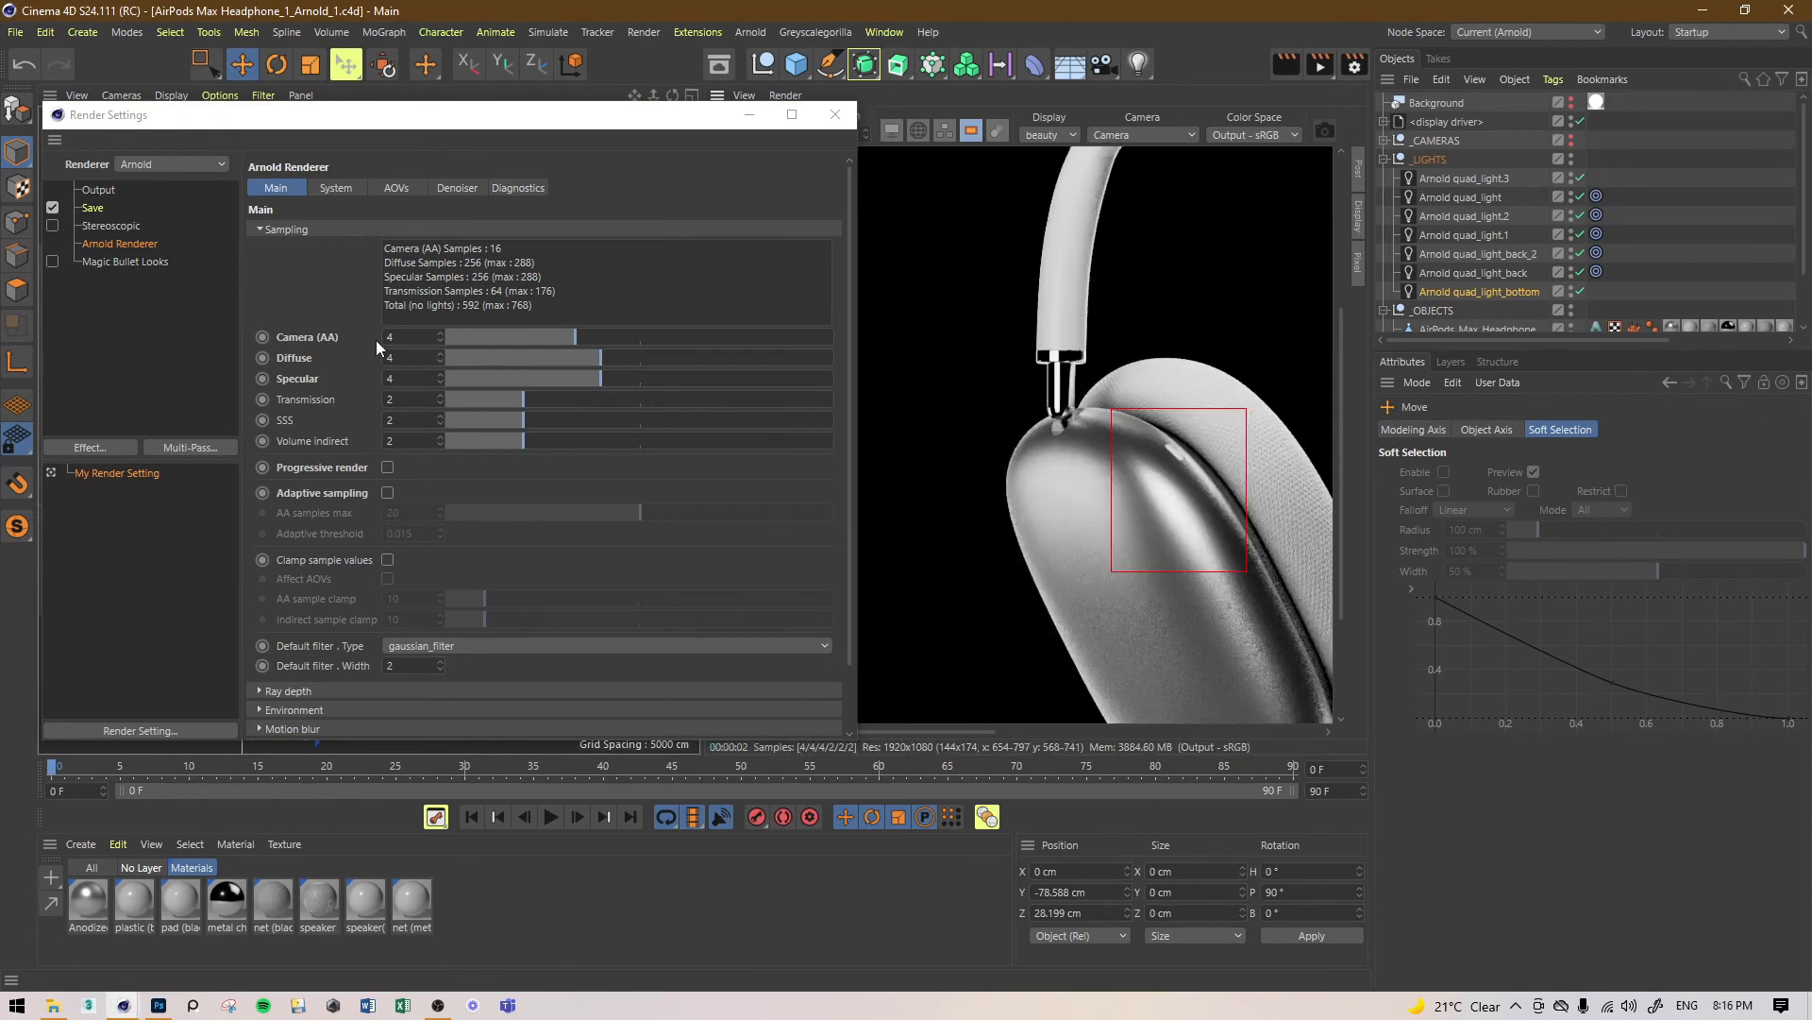
left_click(429, 336)
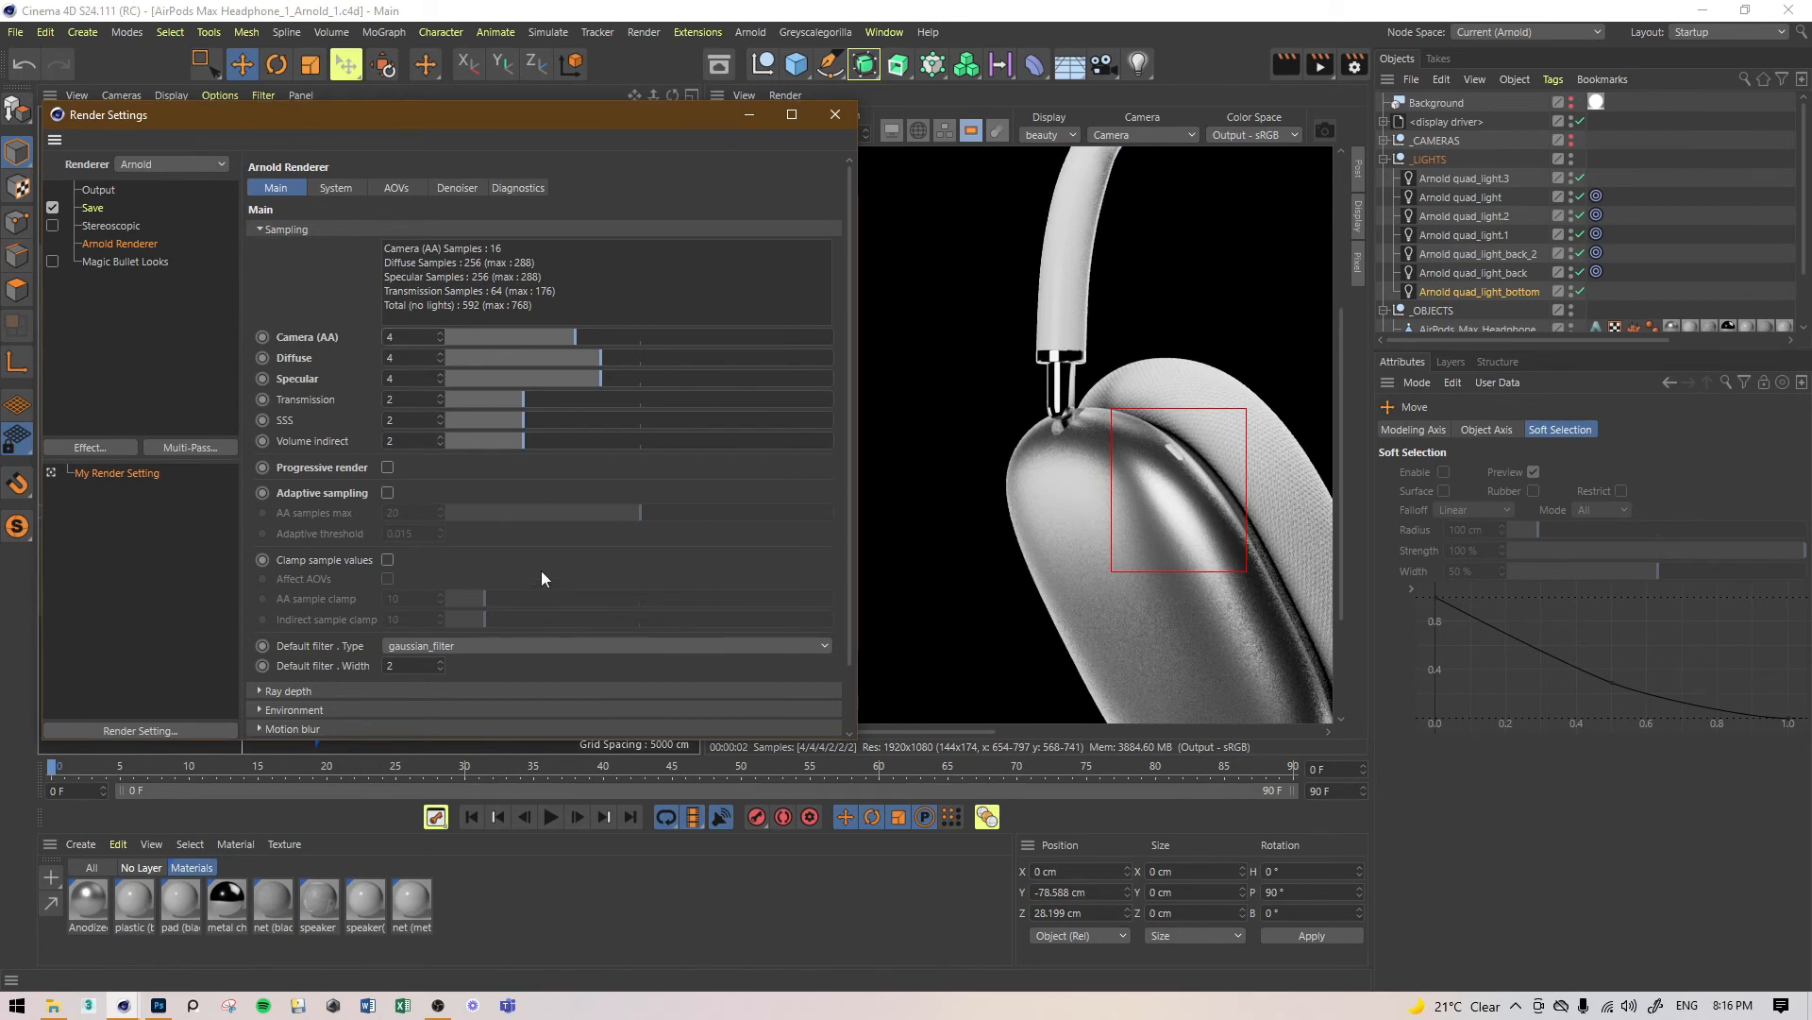
Step: Set the IPR render scale to 200% and place the render region over the upper metallic shell and its cushion
scroll(983, 419, "up", 3)
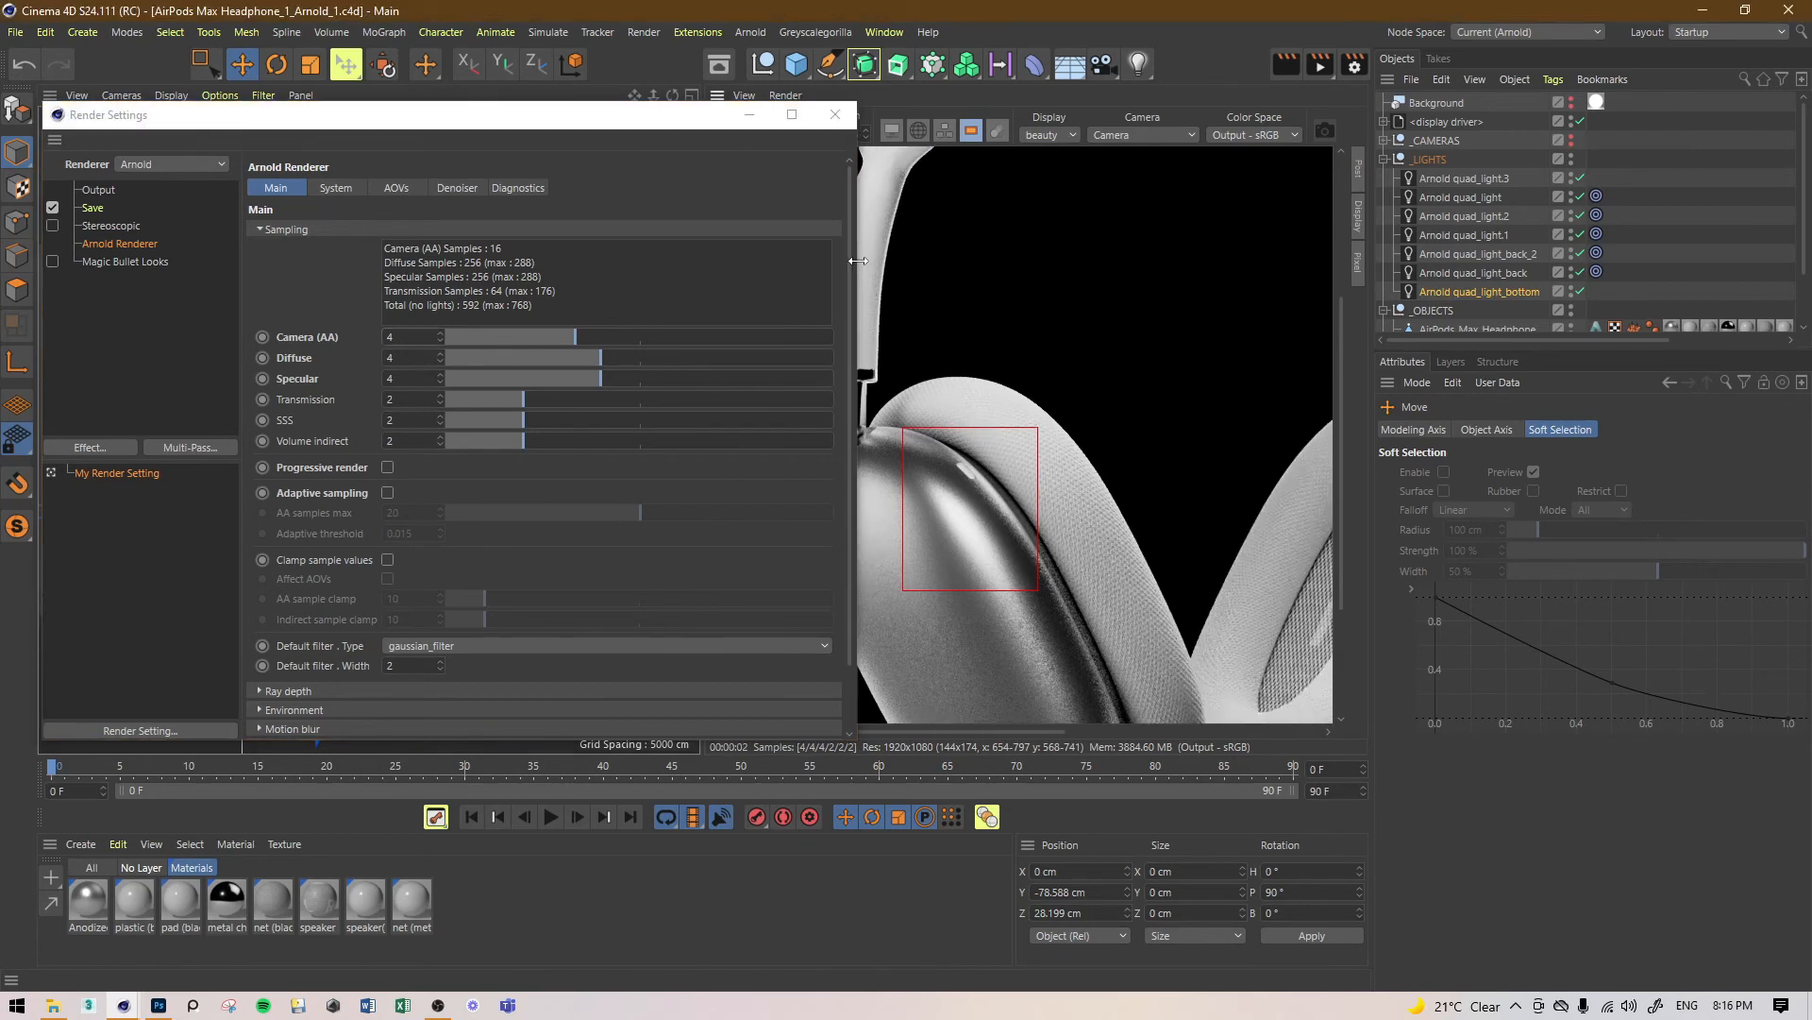
left_click_drag(686, 113, 546, 123)
left_click(801, 134)
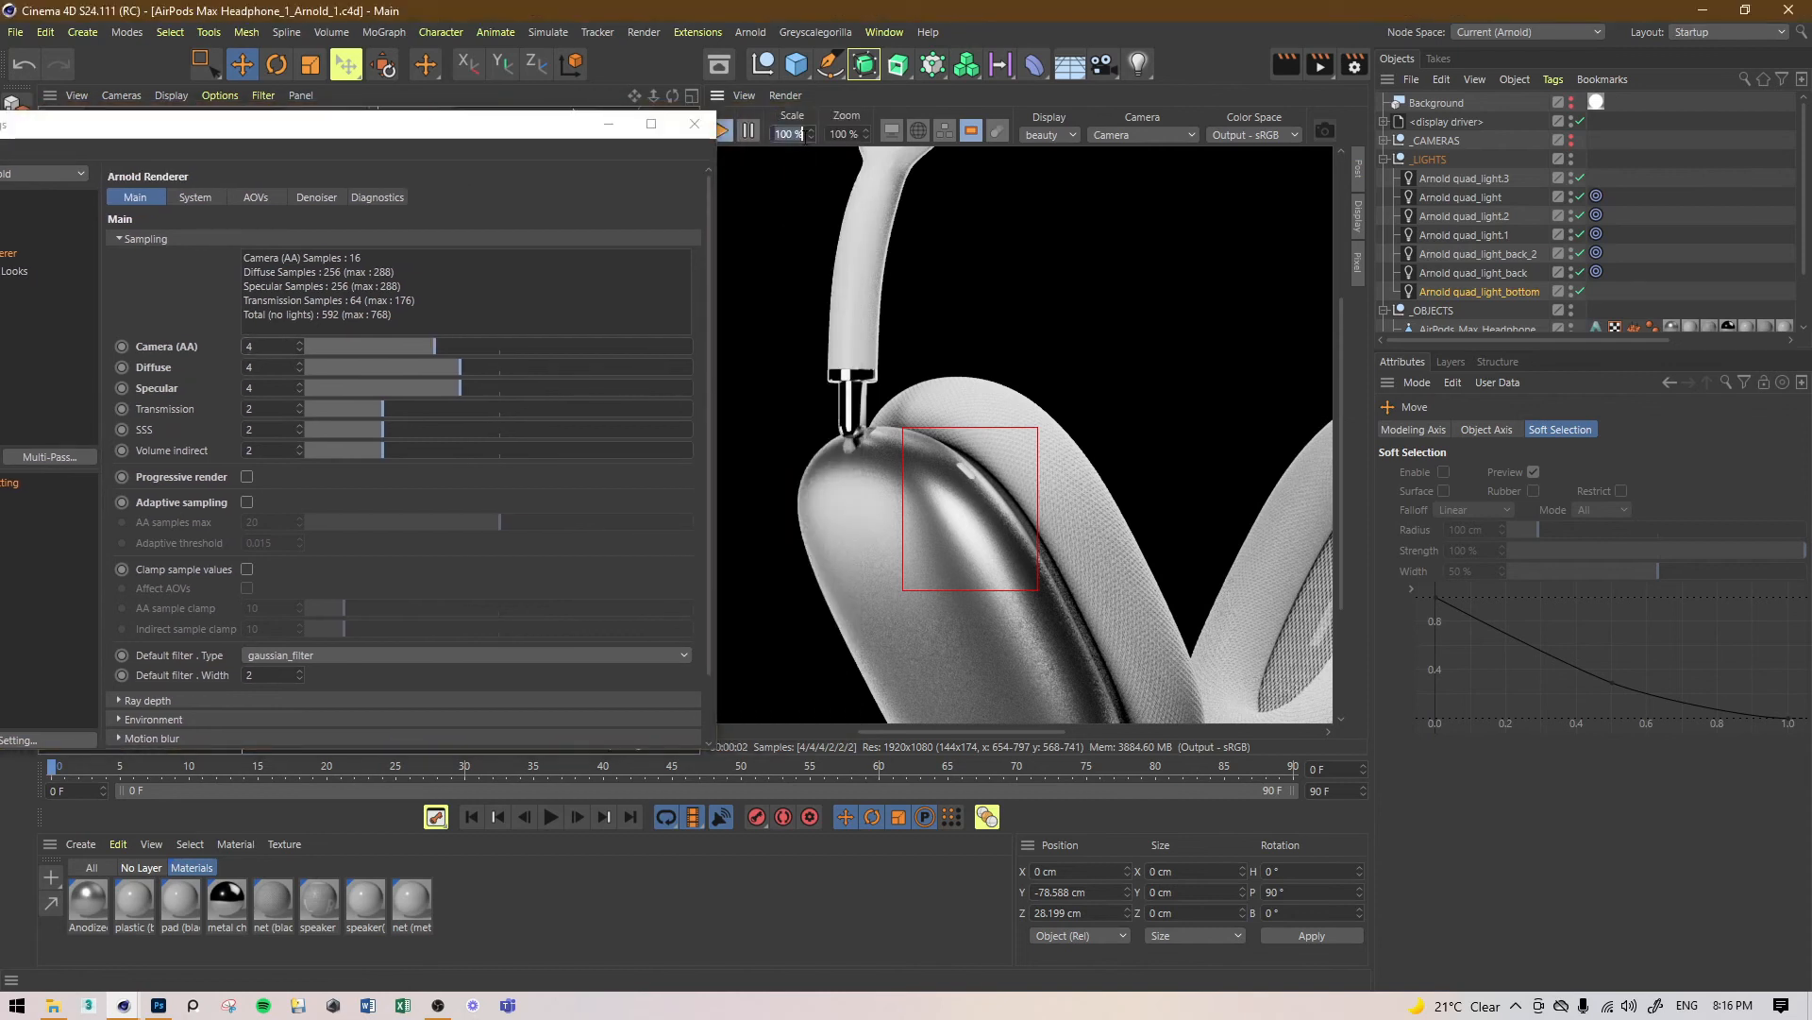
type("200")
key("Return")
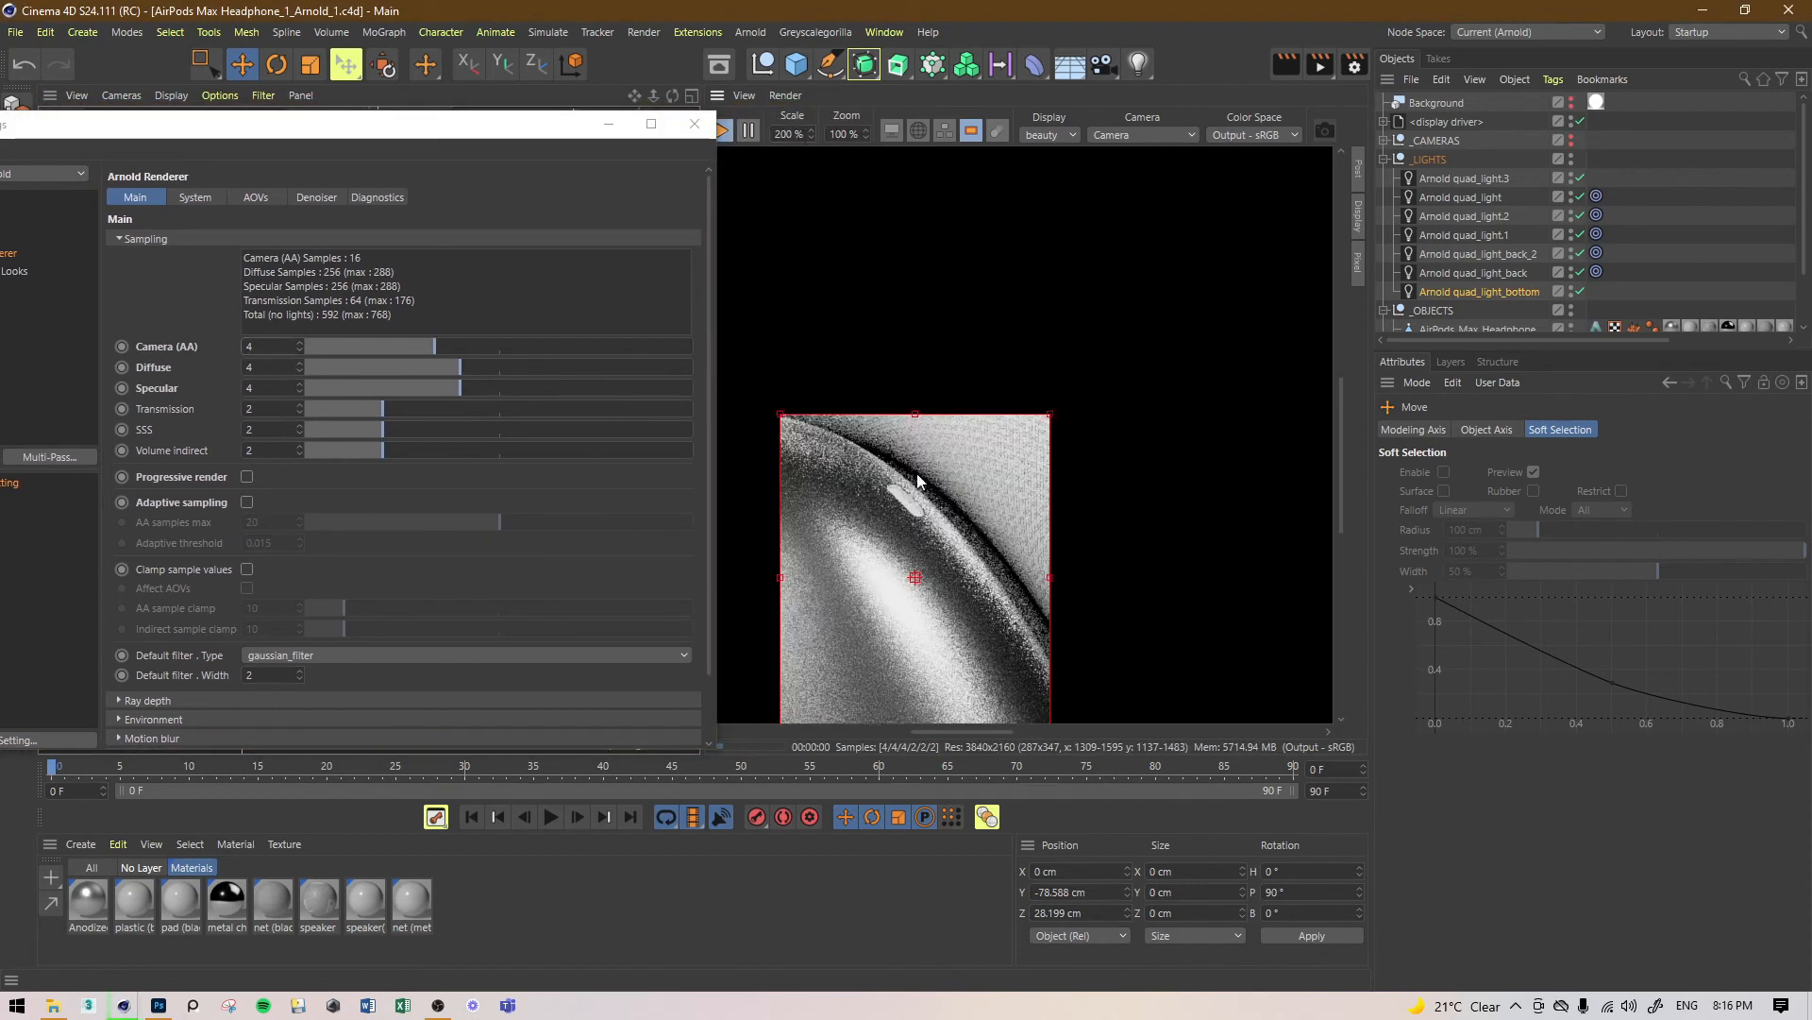
left_click_drag(1254, 203, 827, 606)
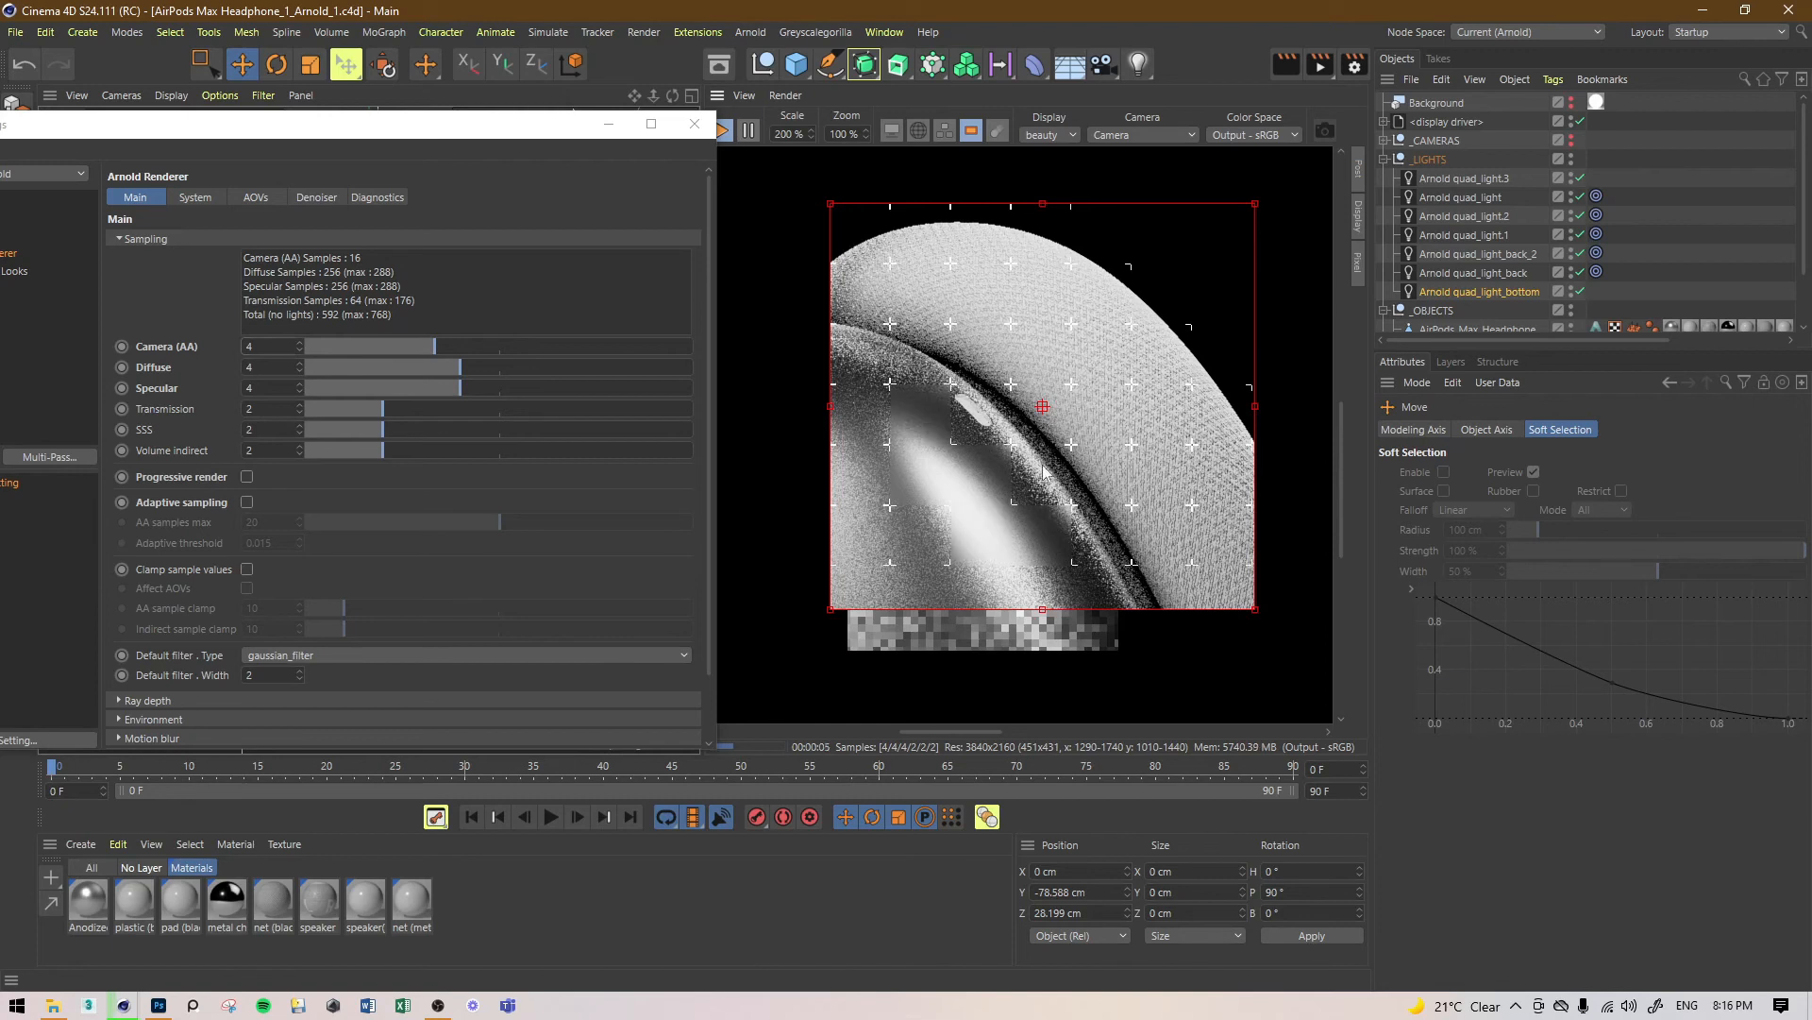
Step: Narrow the Render Settings window beside the IPR and take a snapshot of the beauty region for the Picture Viewer
left_click_drag(289, 136, 426, 133)
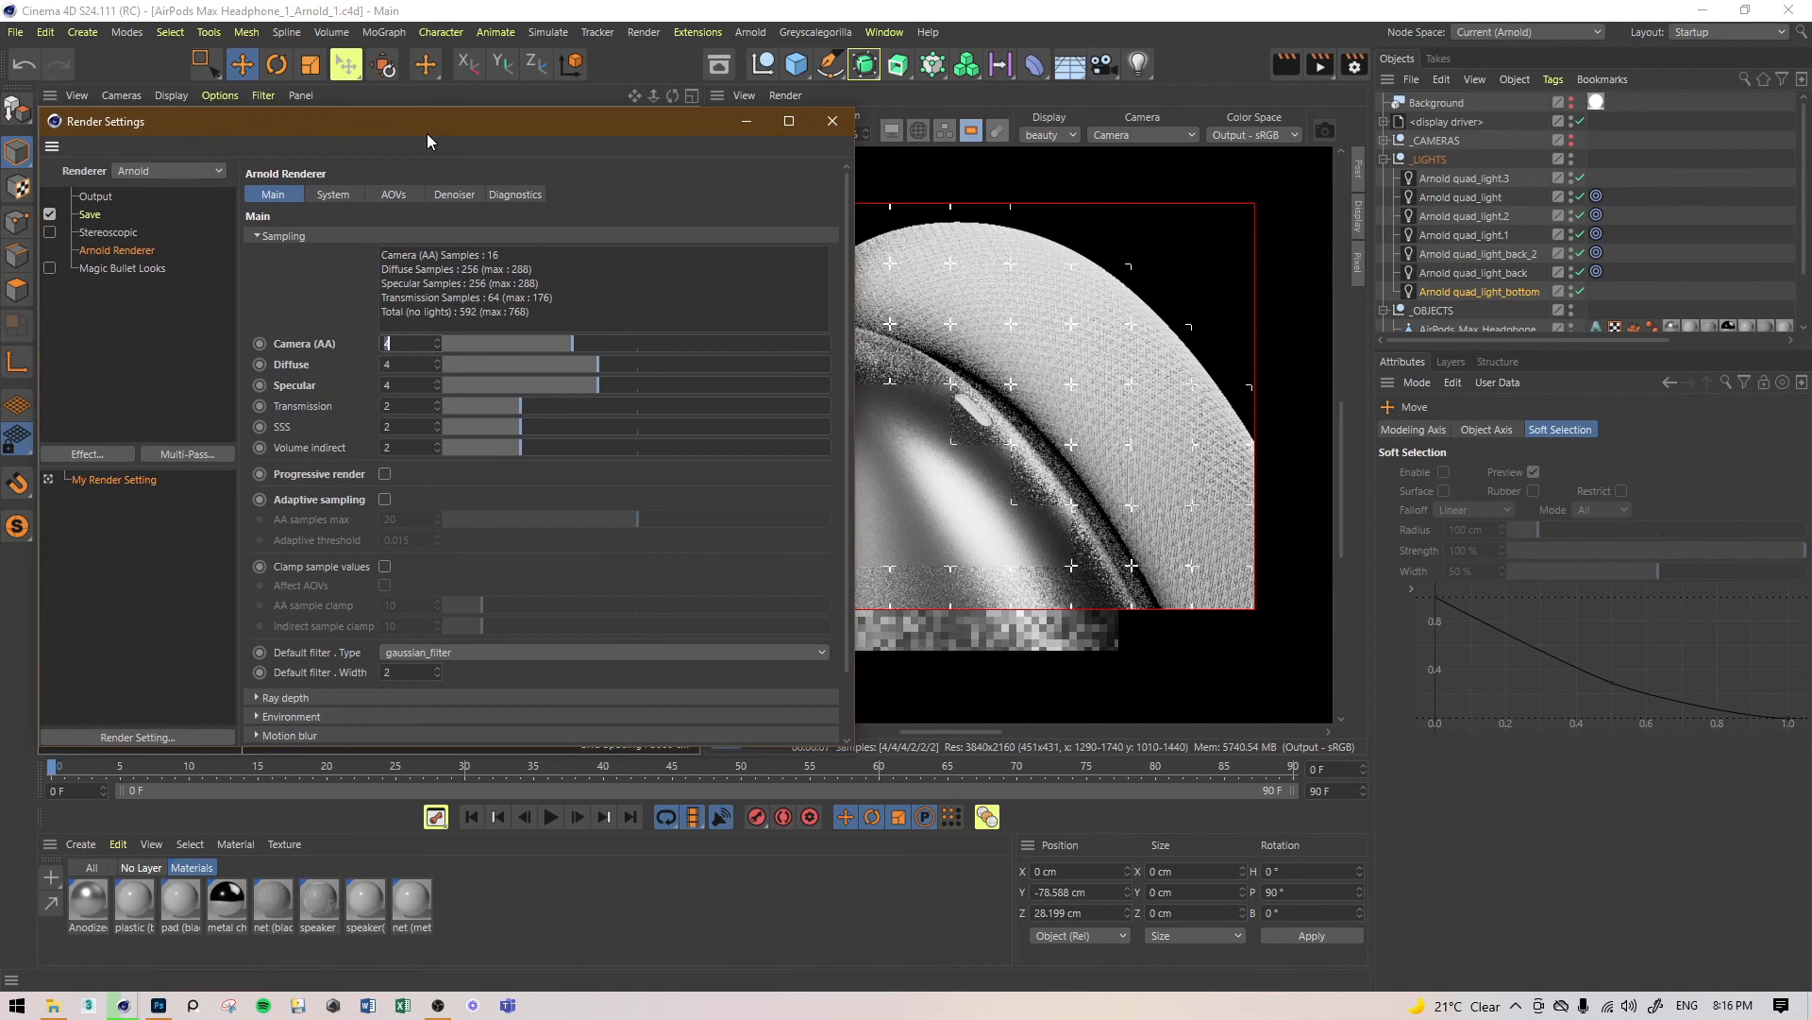
left_click_drag(859, 446, 704, 430)
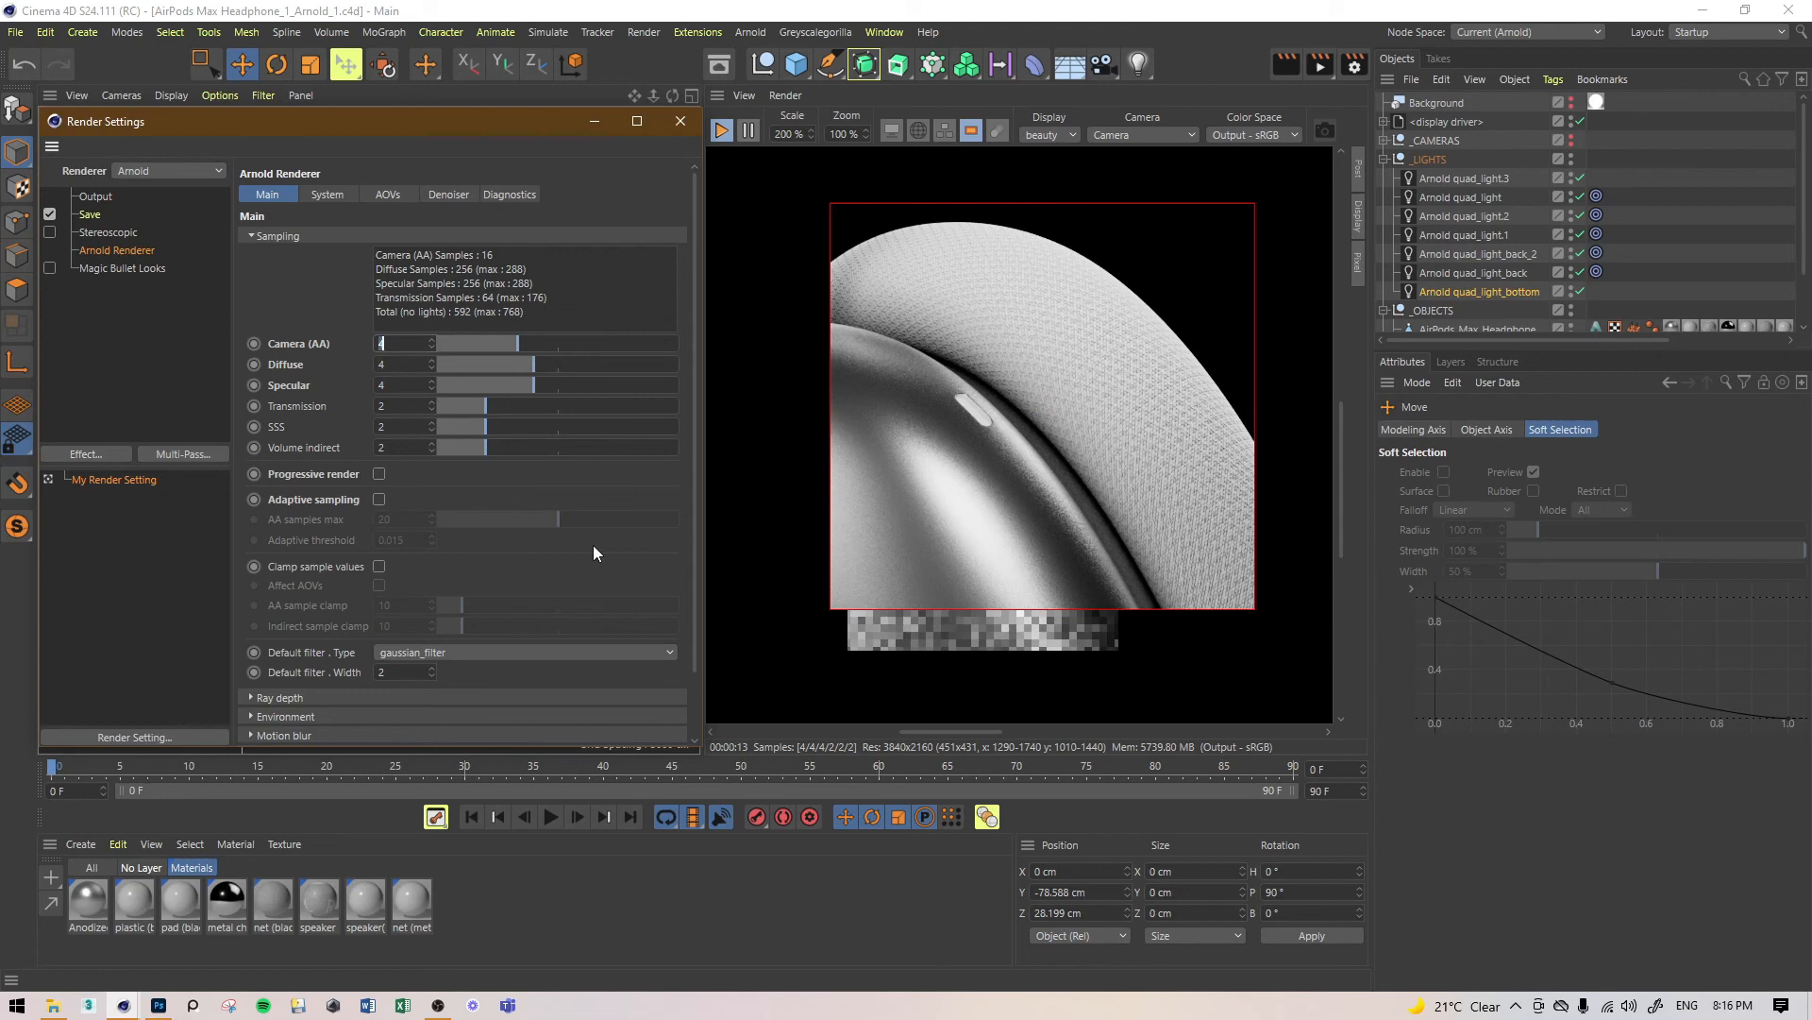
left_click(1325, 129)
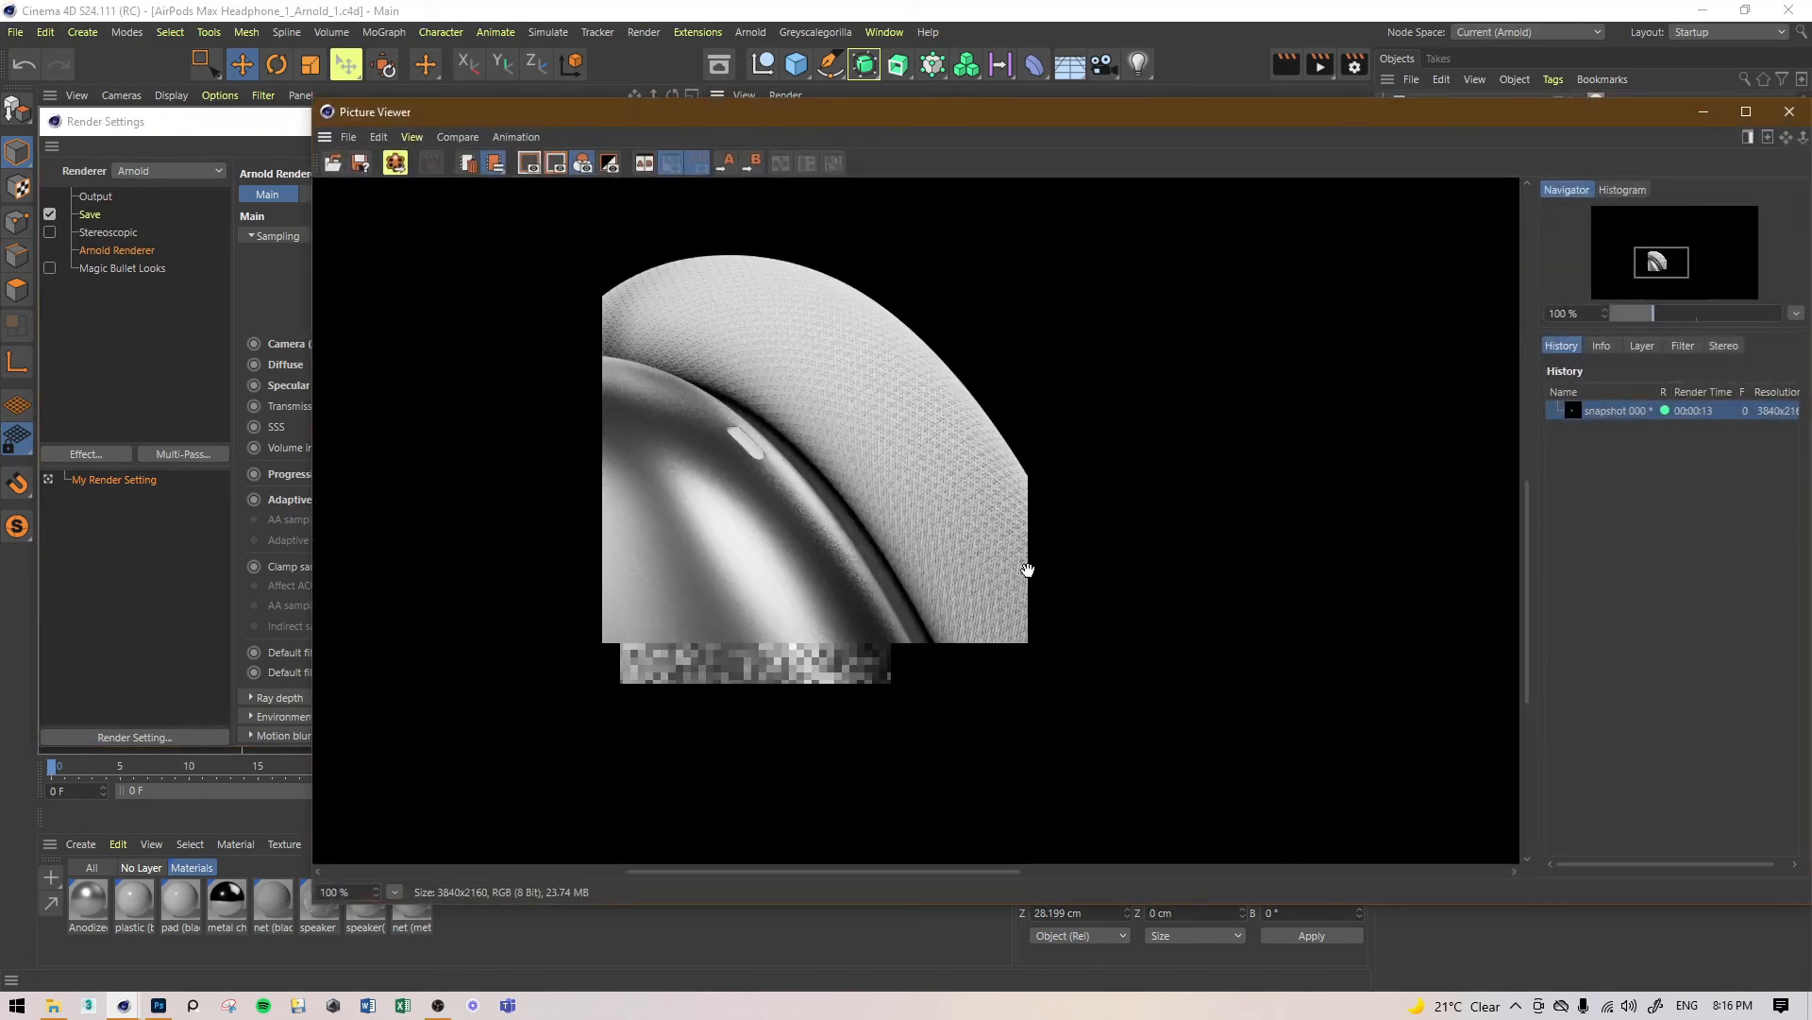
left_click_drag(868, 466, 910, 498)
left_click(1715, 109)
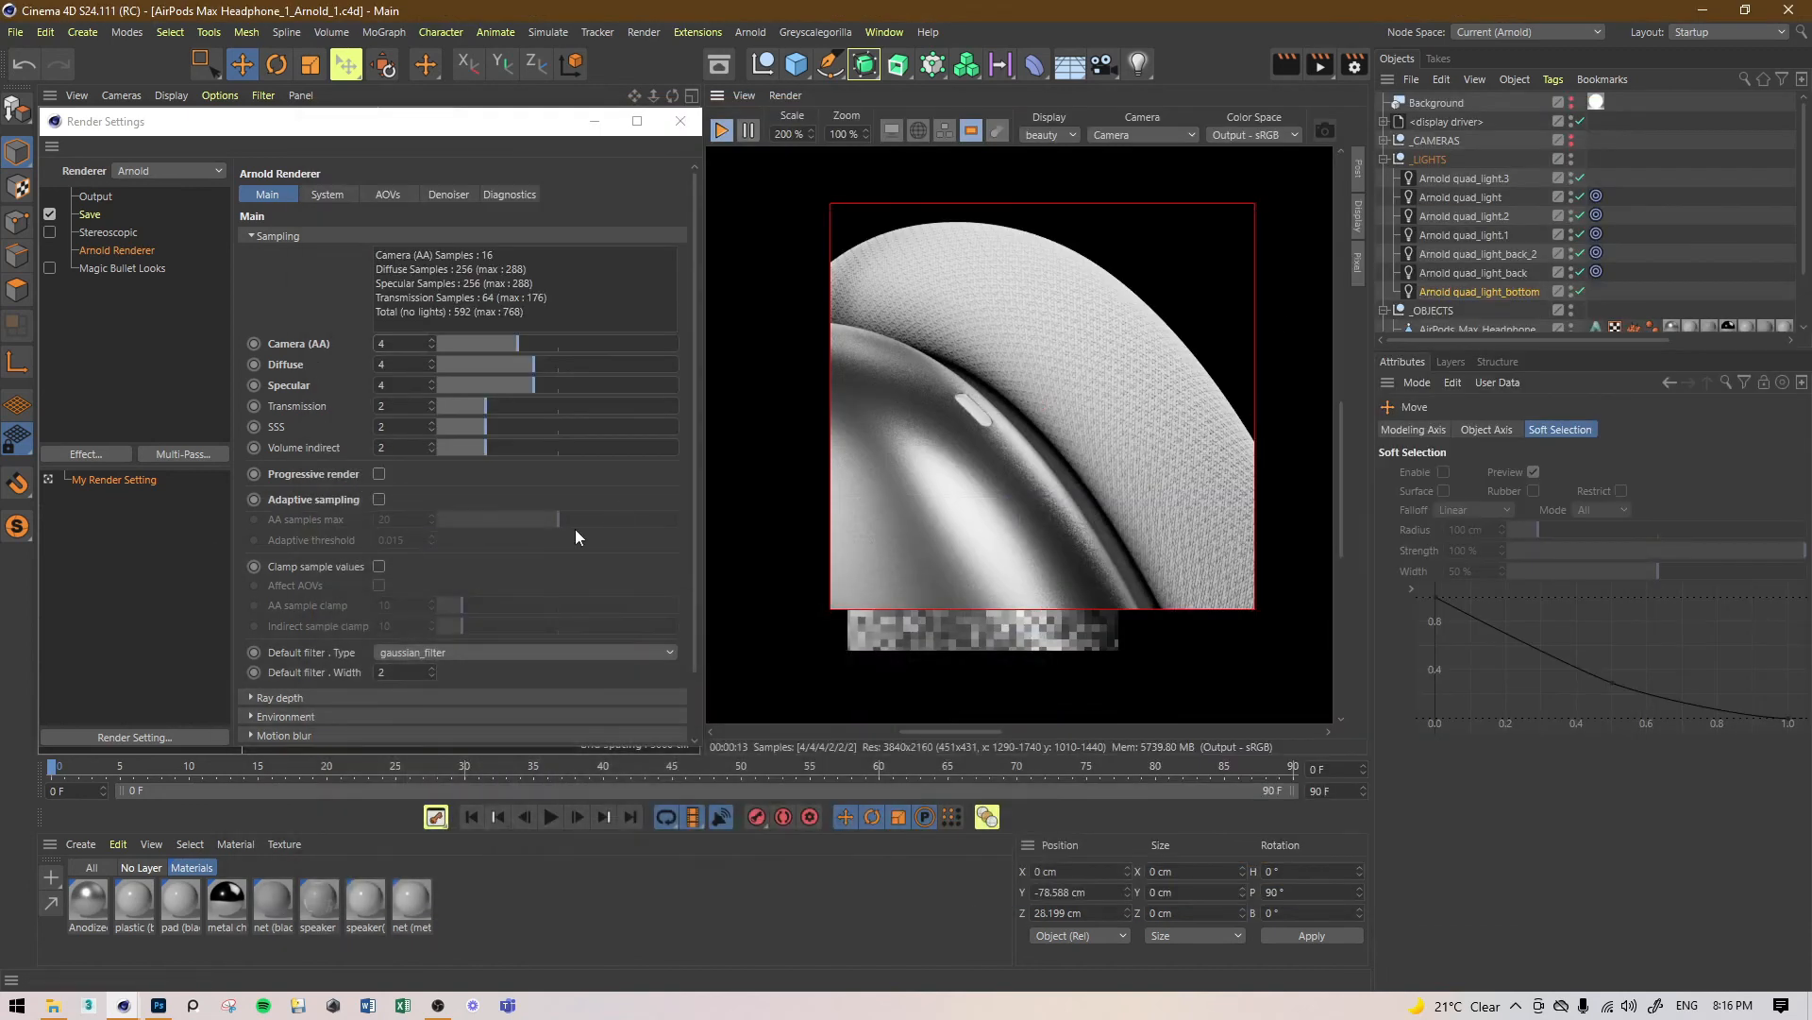
Step: Set the default filter type to blackman_harris_filter and take a snapshot of the re-rendered region
left_click(421, 653)
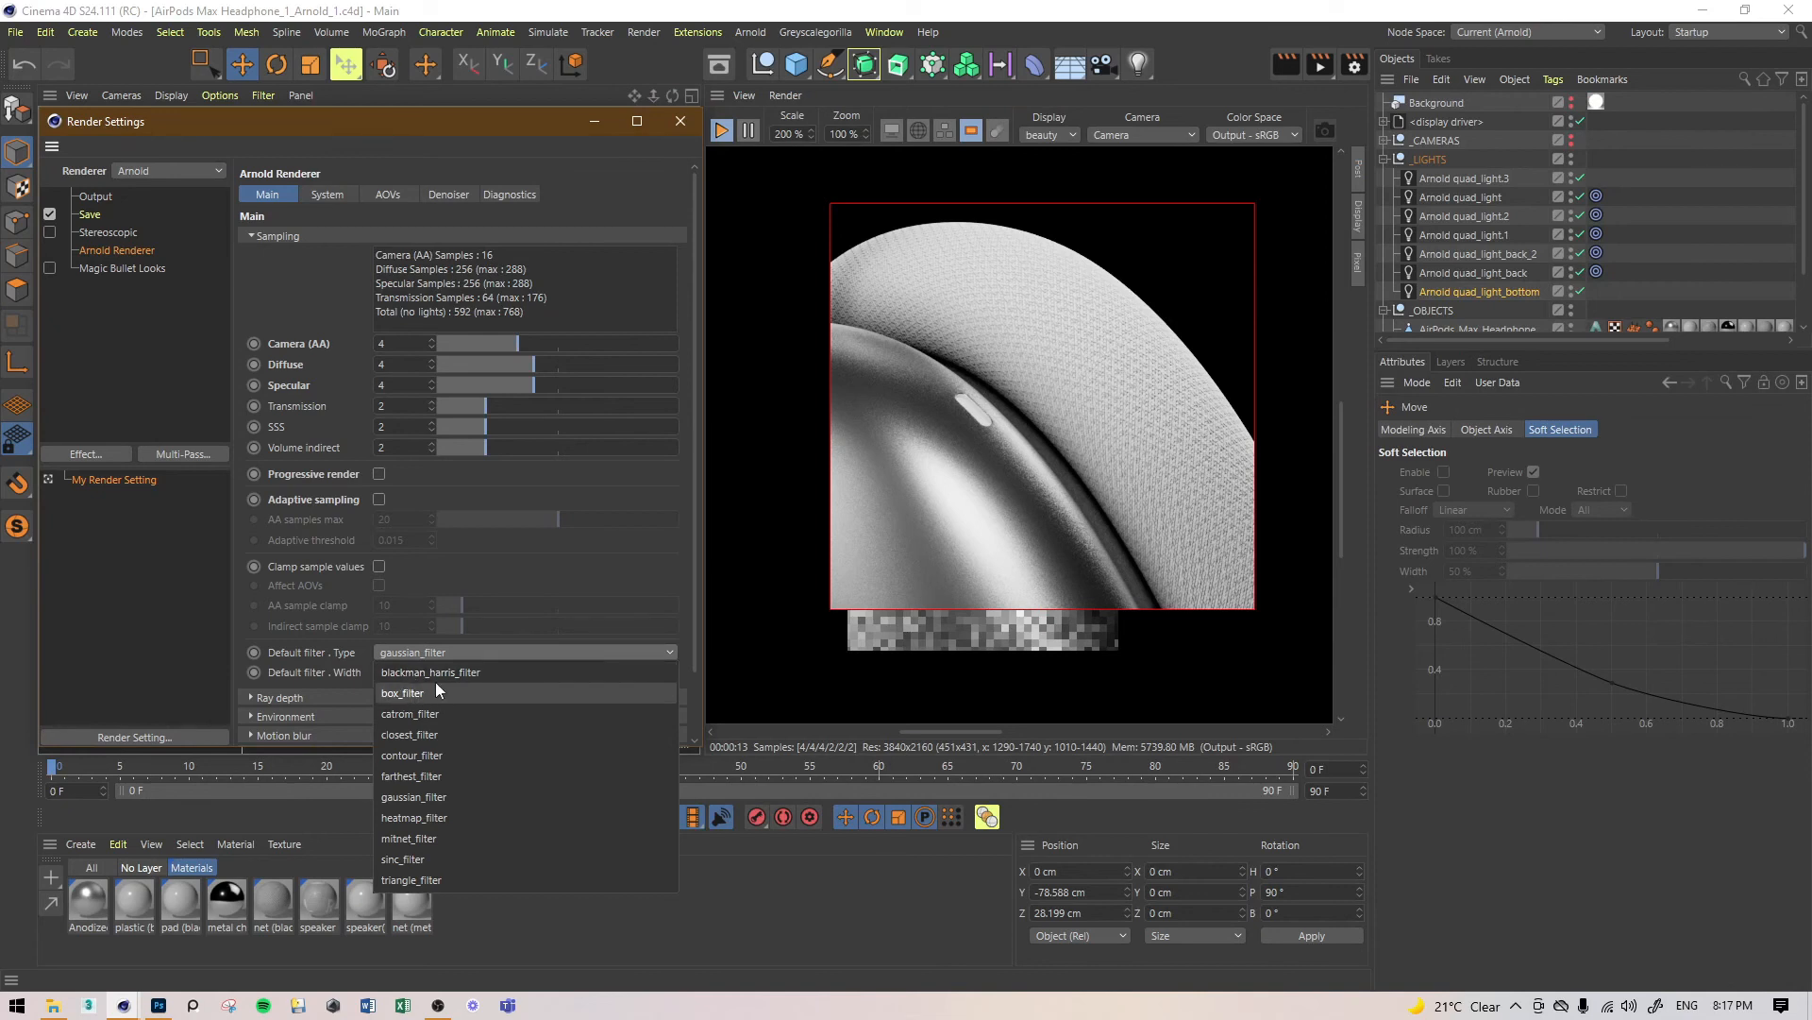
left_click(434, 673)
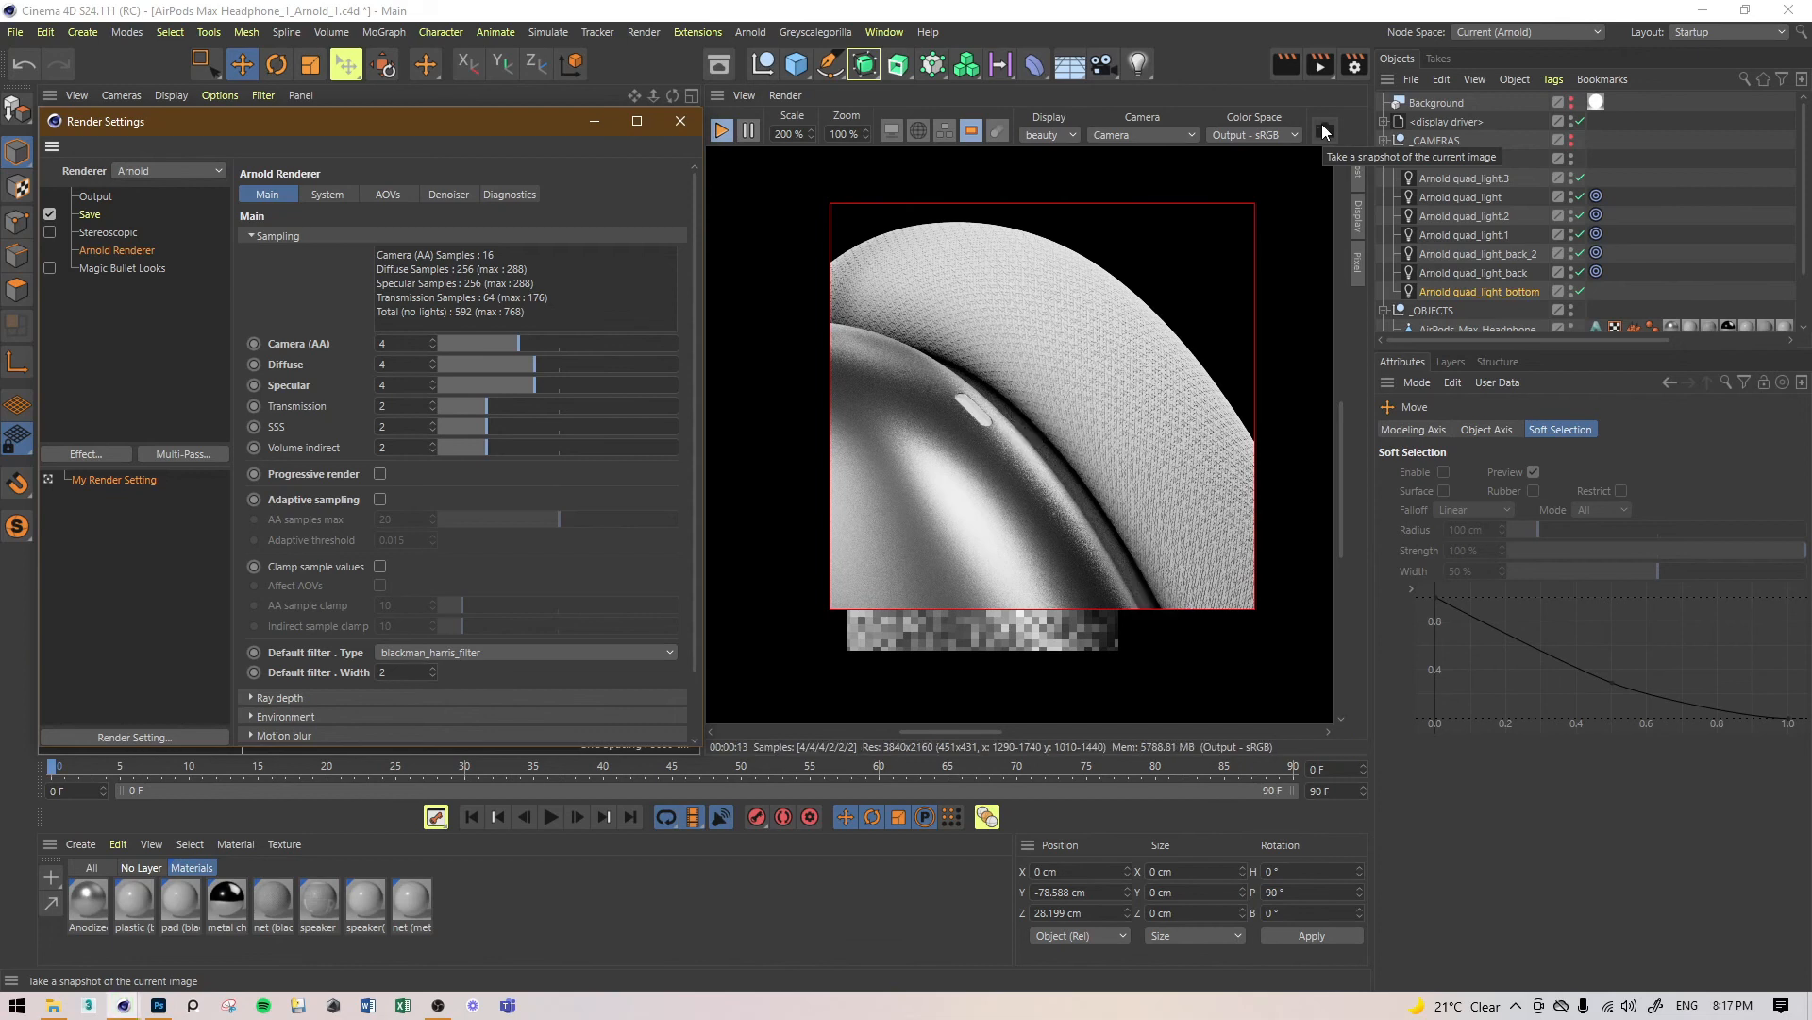
left_click(1323, 130)
Step: Compare the two snapshots up close around the slot, the metallic shell's edge and the cushion fabric
left_click(1604, 412)
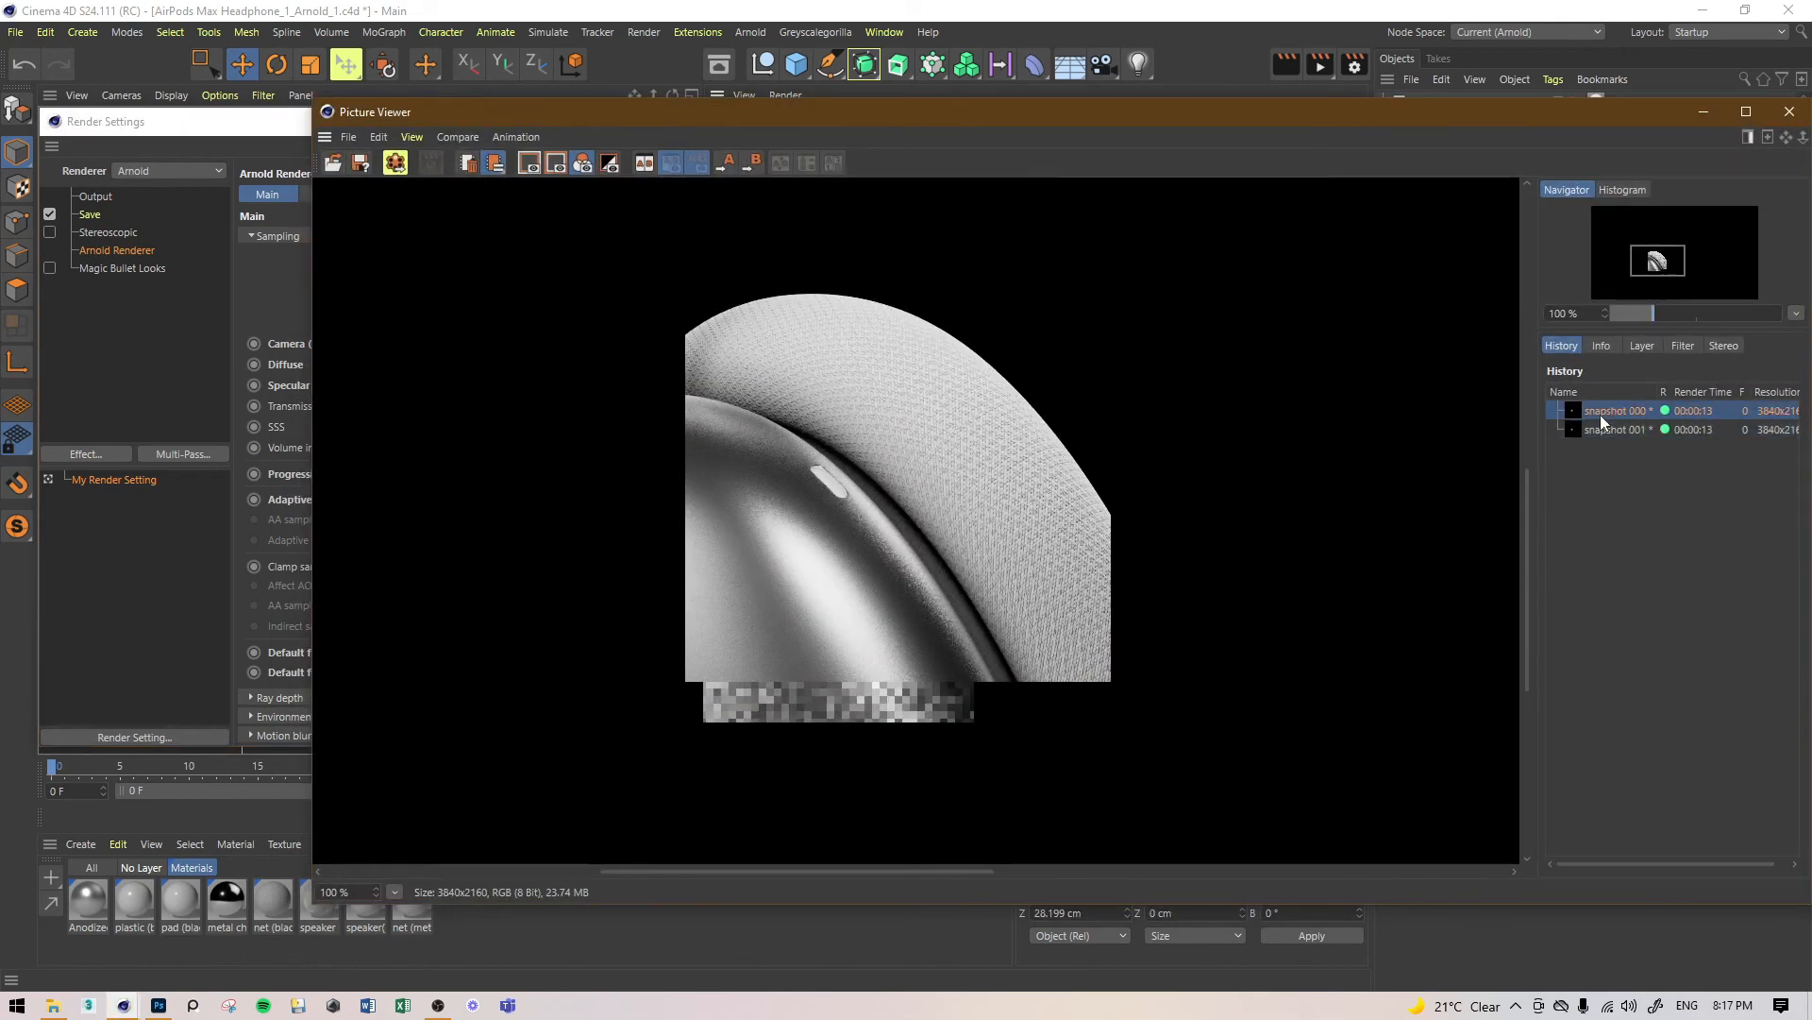
scroll(854, 533, "up", 4)
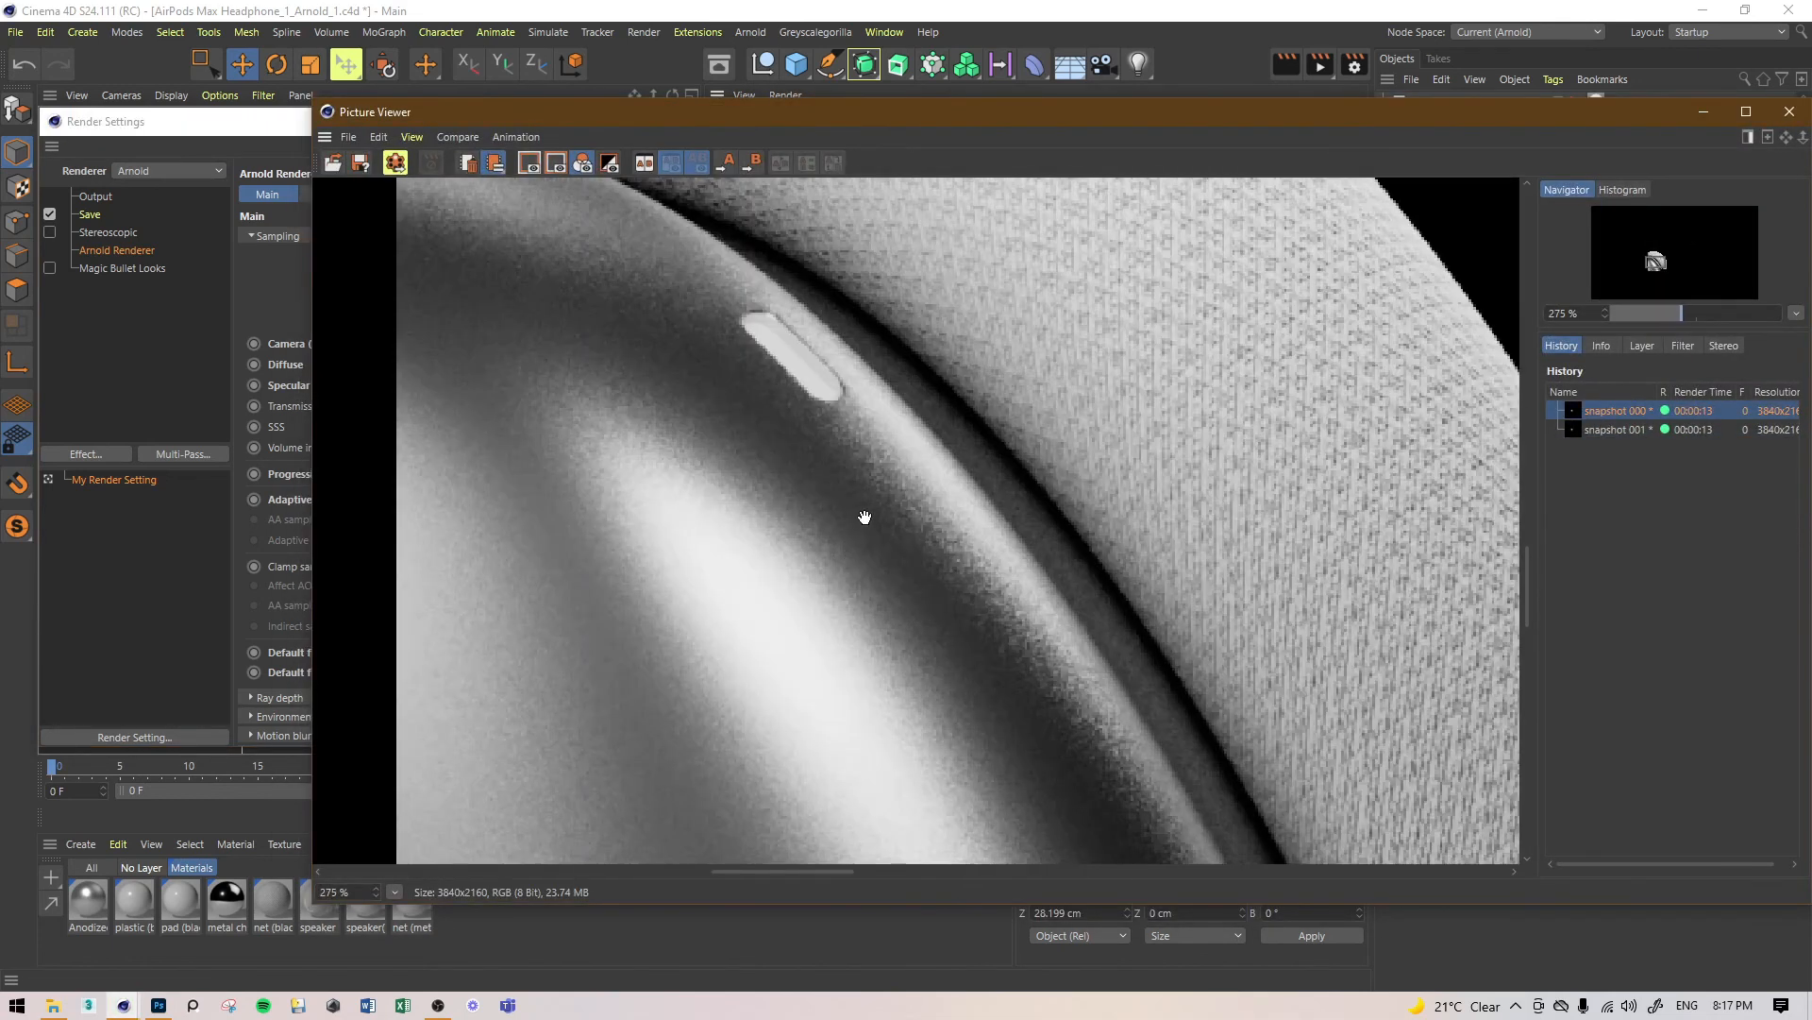
left_click_drag(870, 500, 1101, 586)
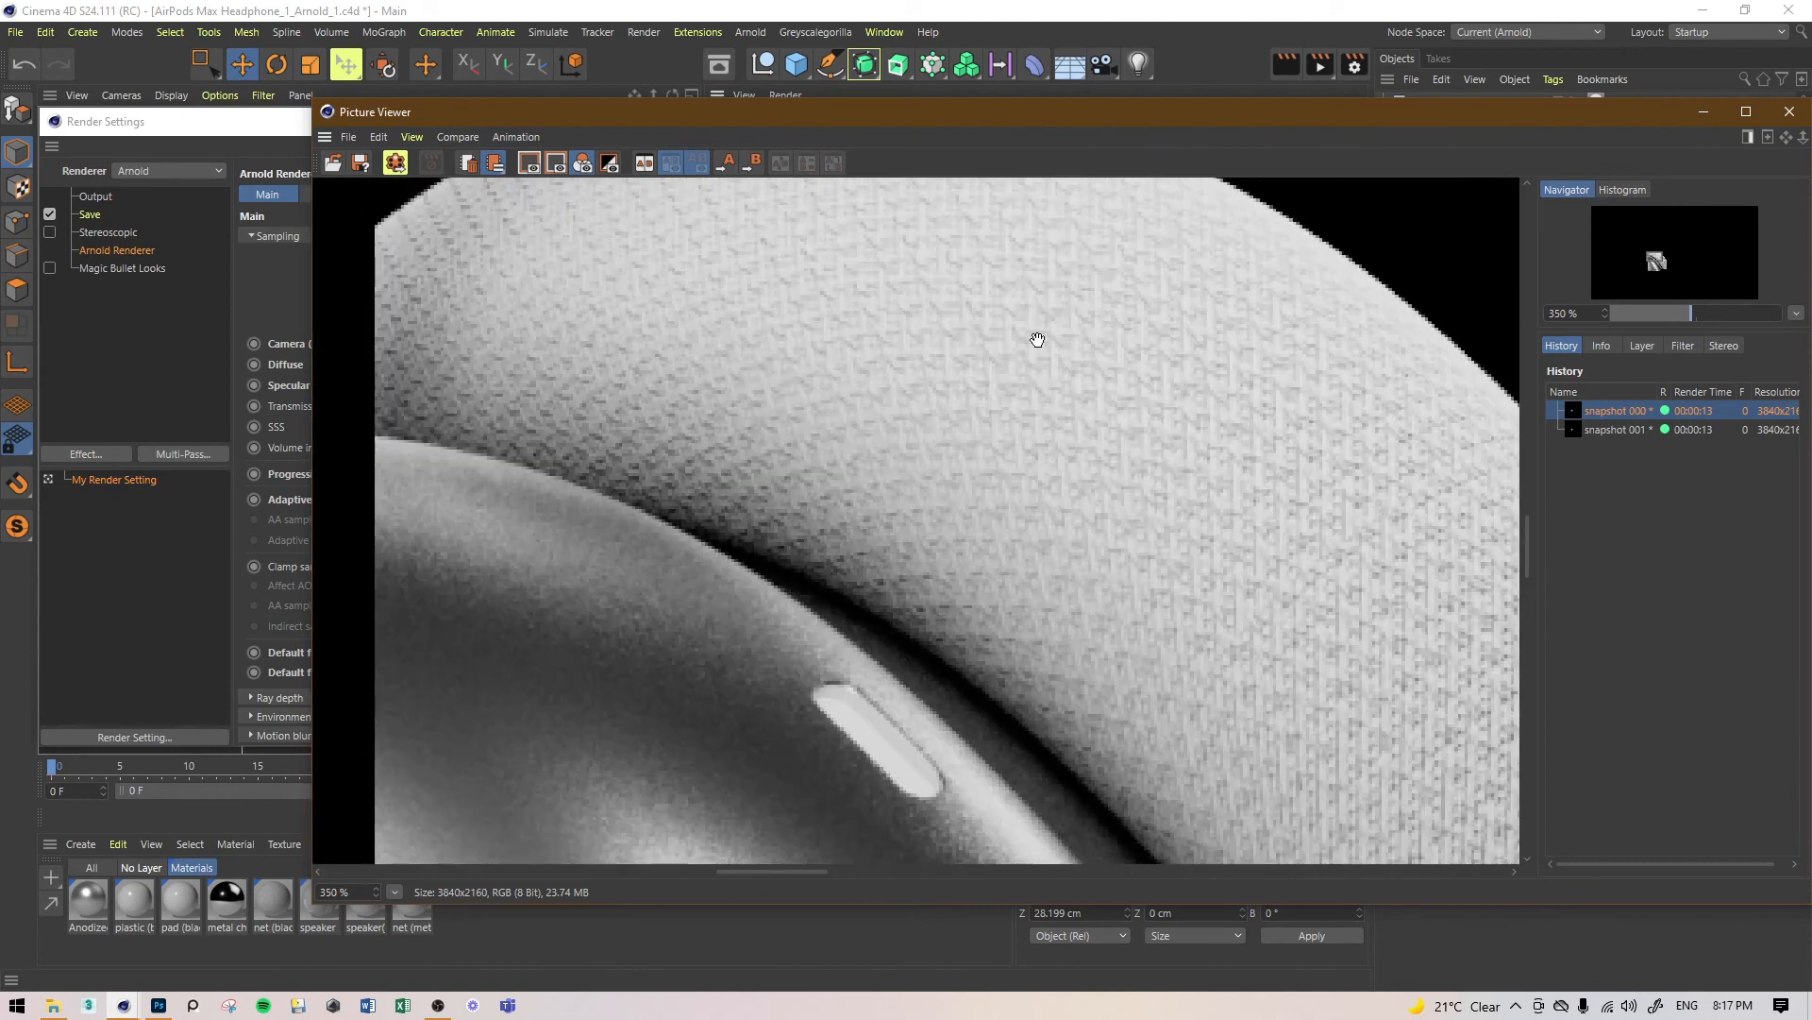
left_click_drag(904, 554, 943, 495)
left_click(1616, 429)
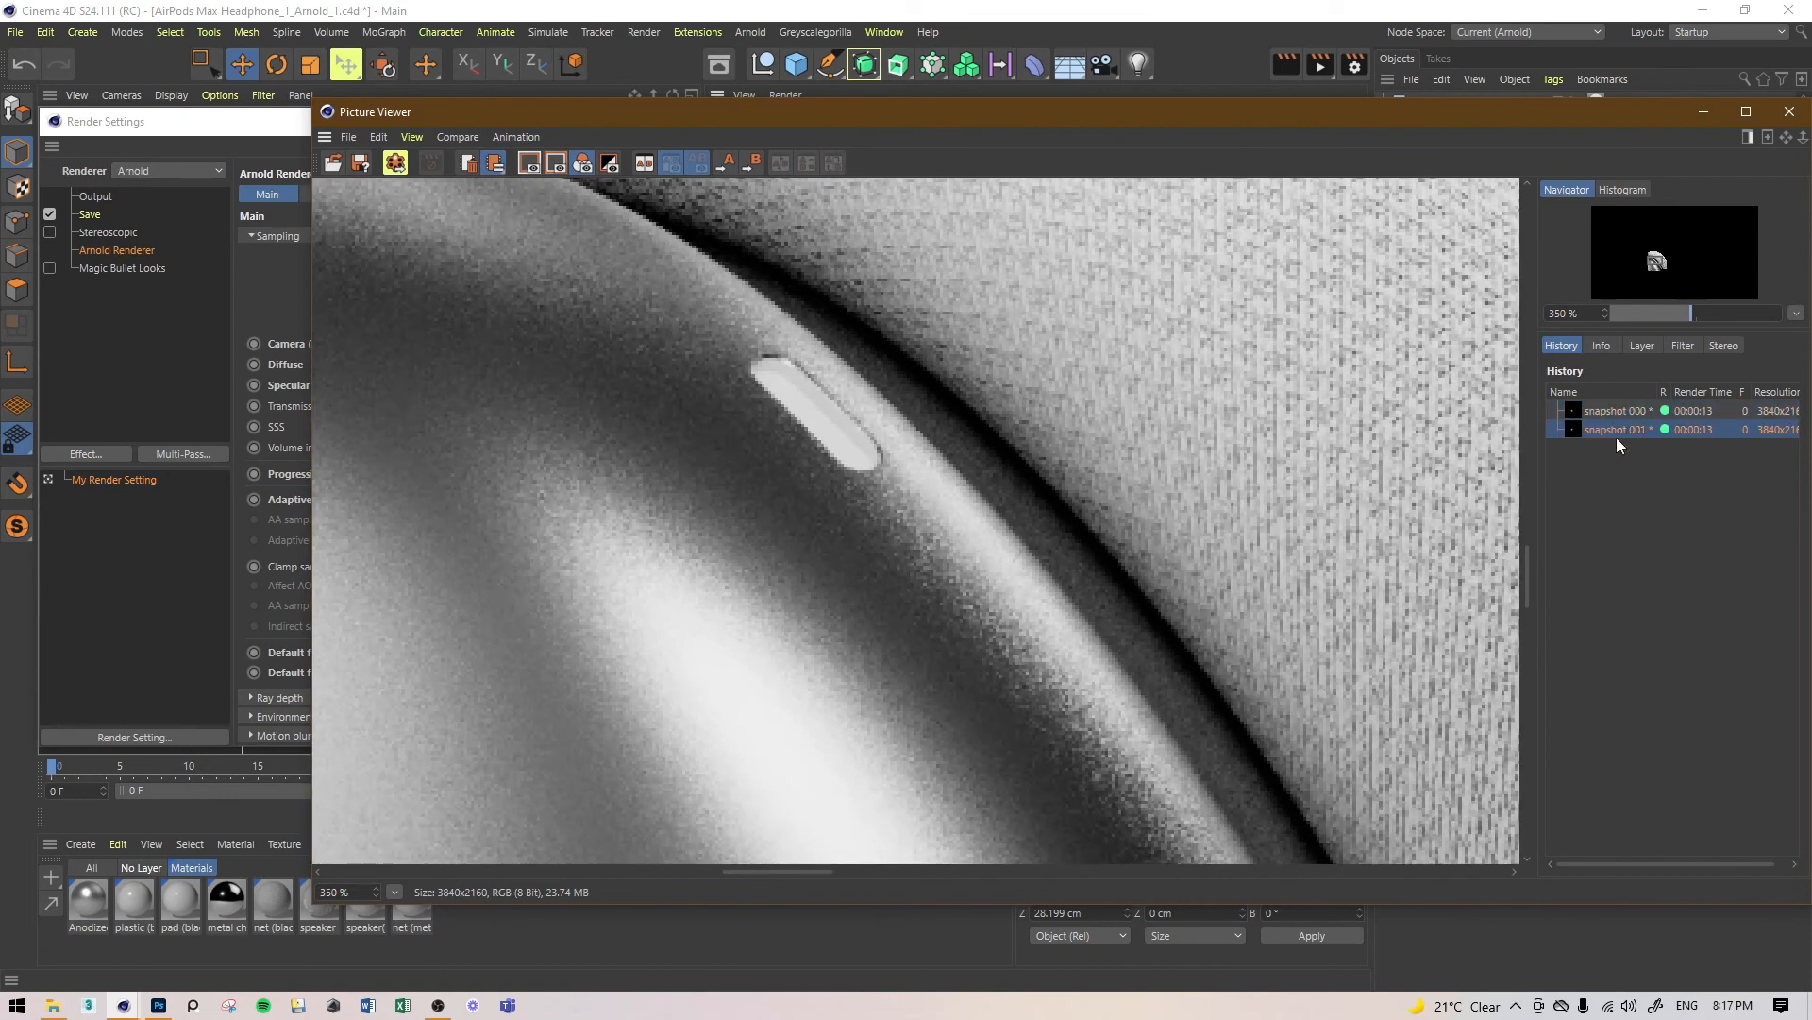
left_click_drag(844, 405, 842, 392)
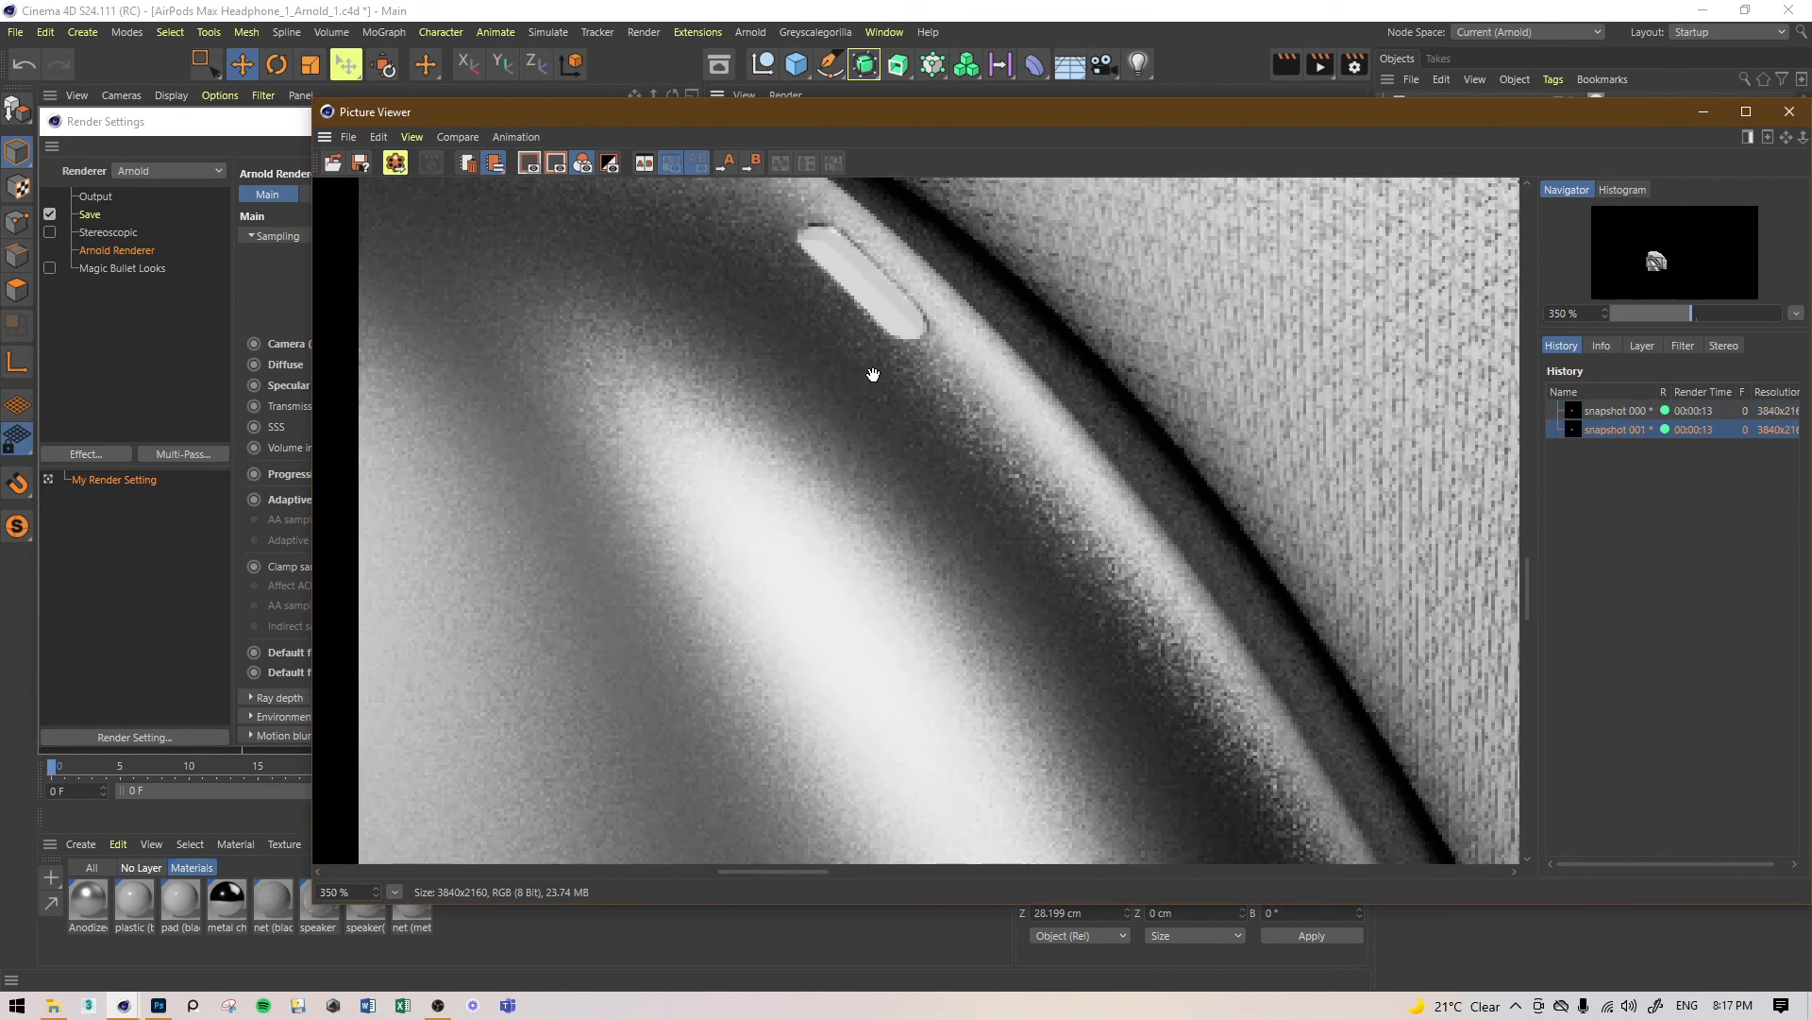
left_click_drag(1036, 453, 958, 541)
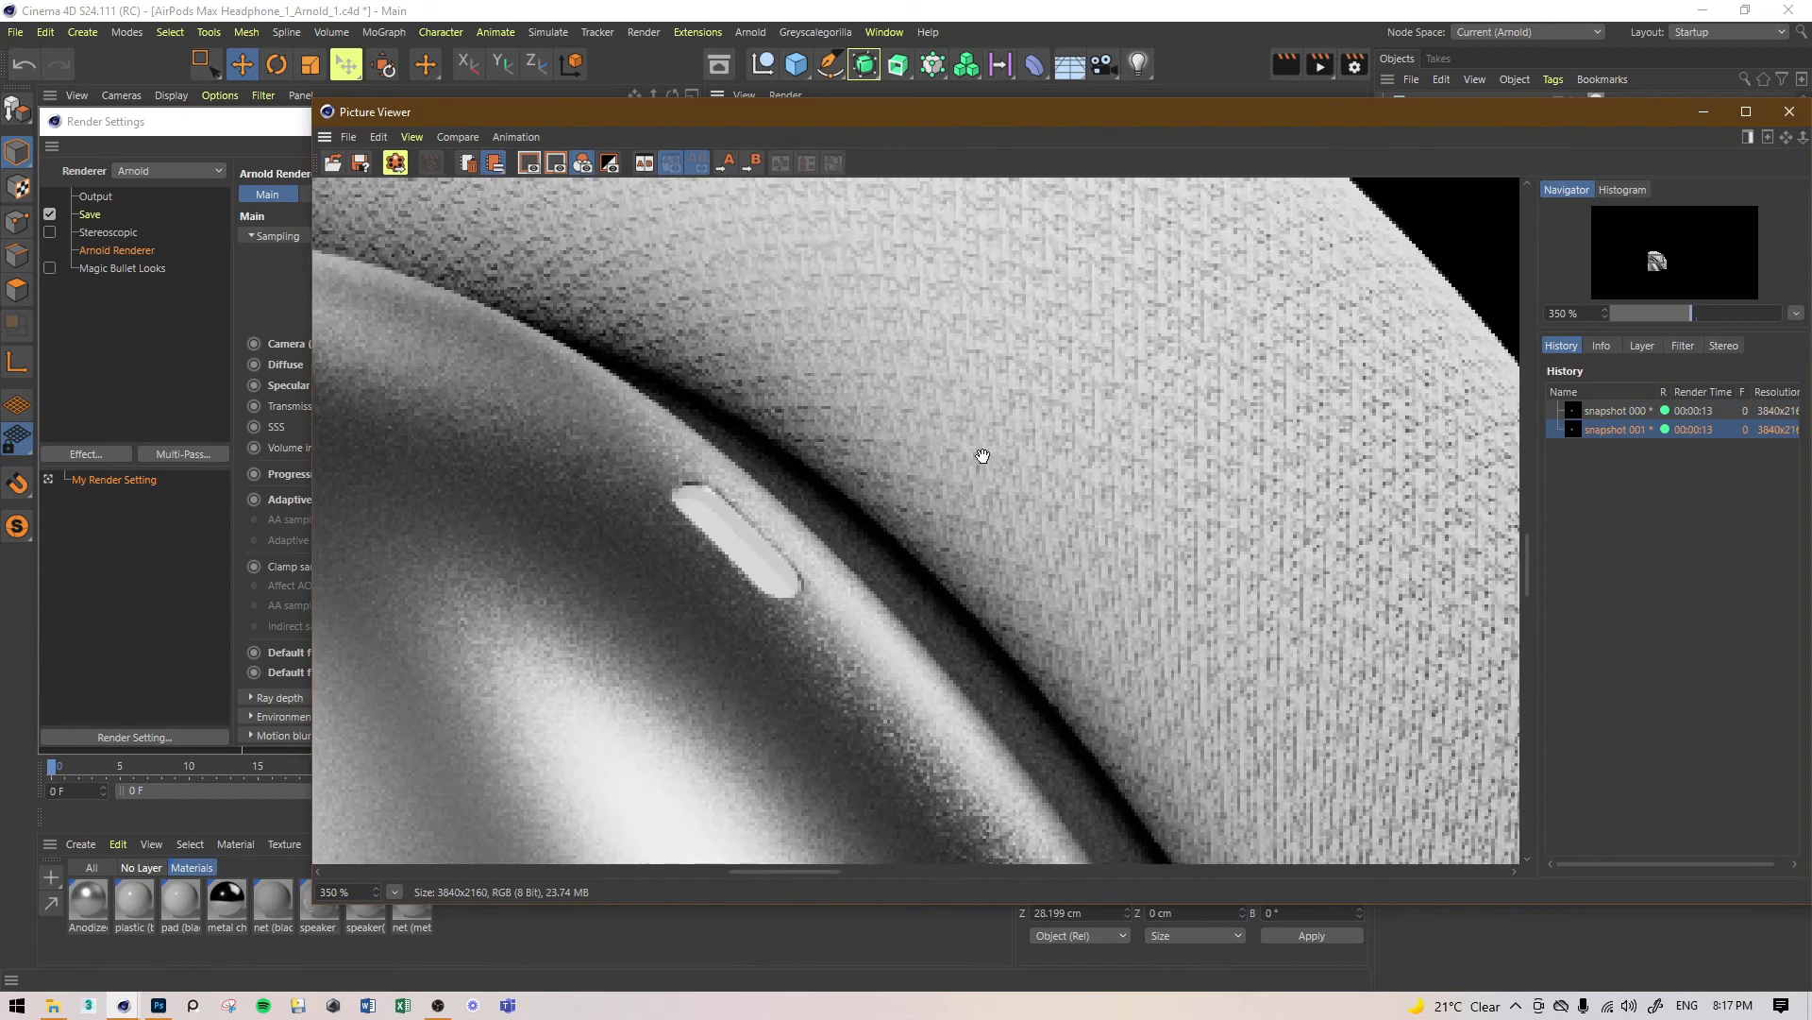
left_click_drag(983, 456, 932, 544)
Step: Alternate between the two snapshots at pixel level on the cushion's fabric to compare the filters' noise and sharpness
left_click(1634, 408)
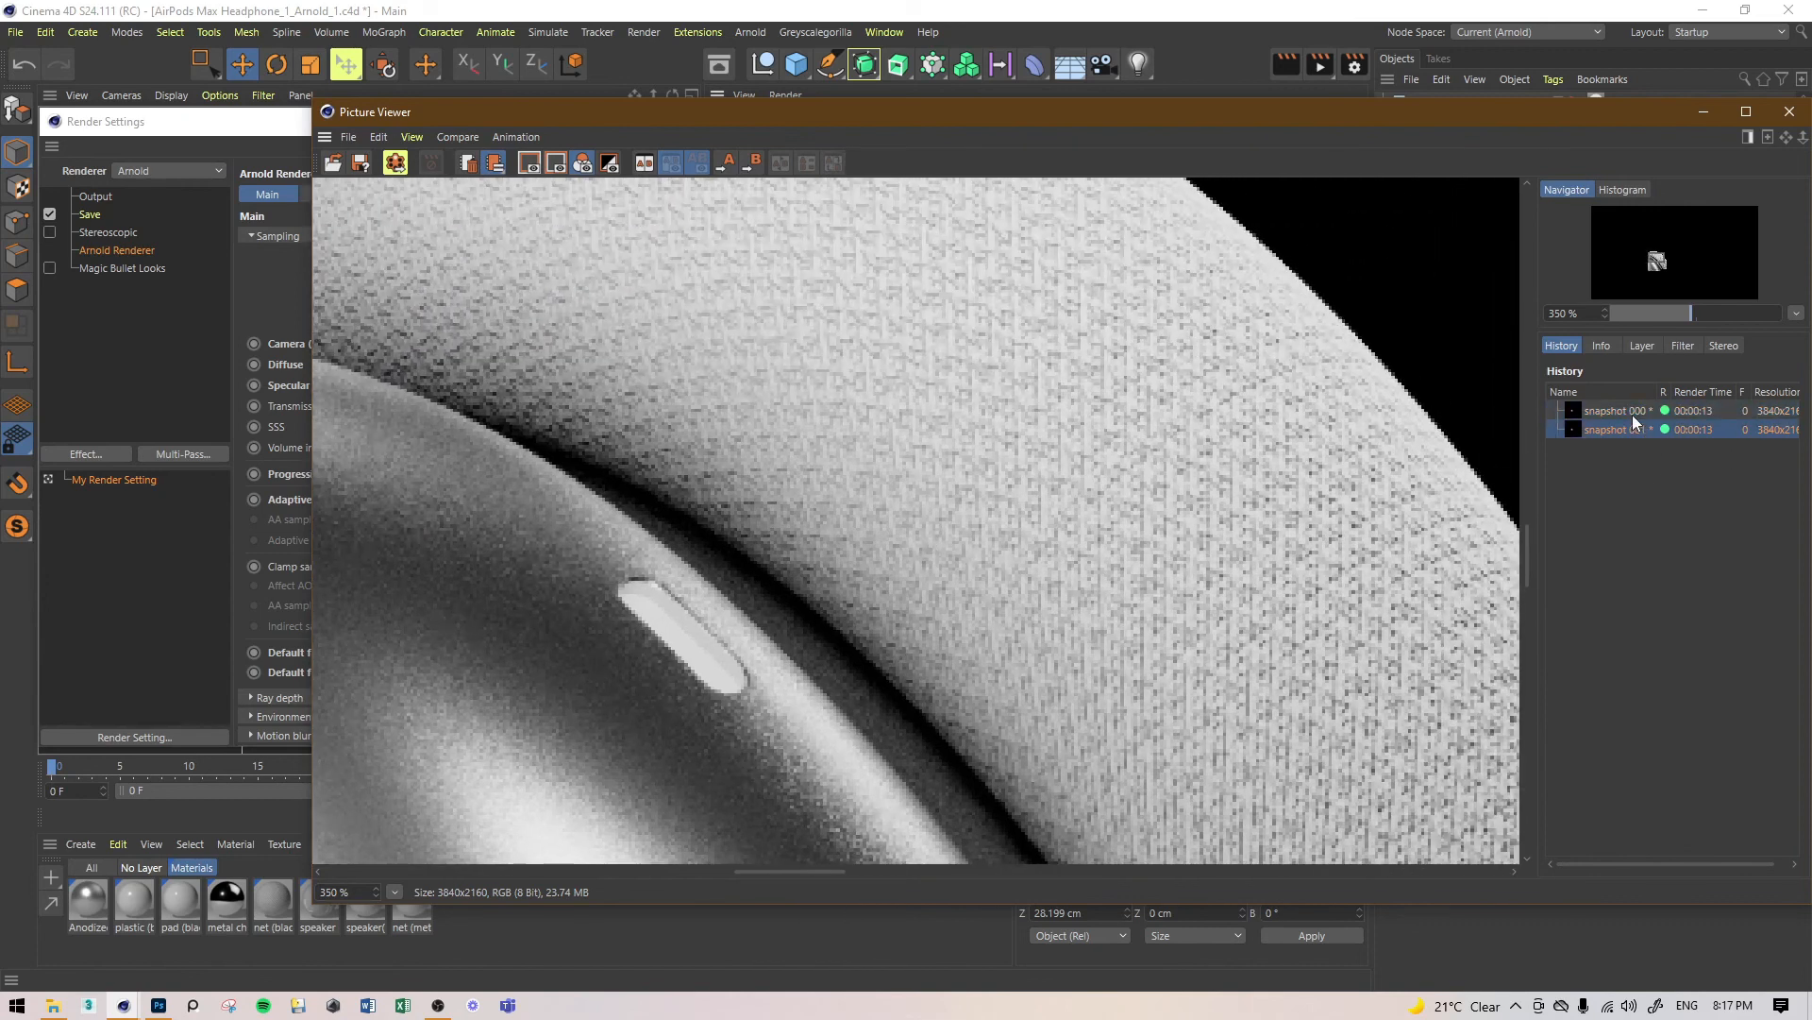
scroll(972, 477, "up", 5)
scroll(858, 437, "up", 2)
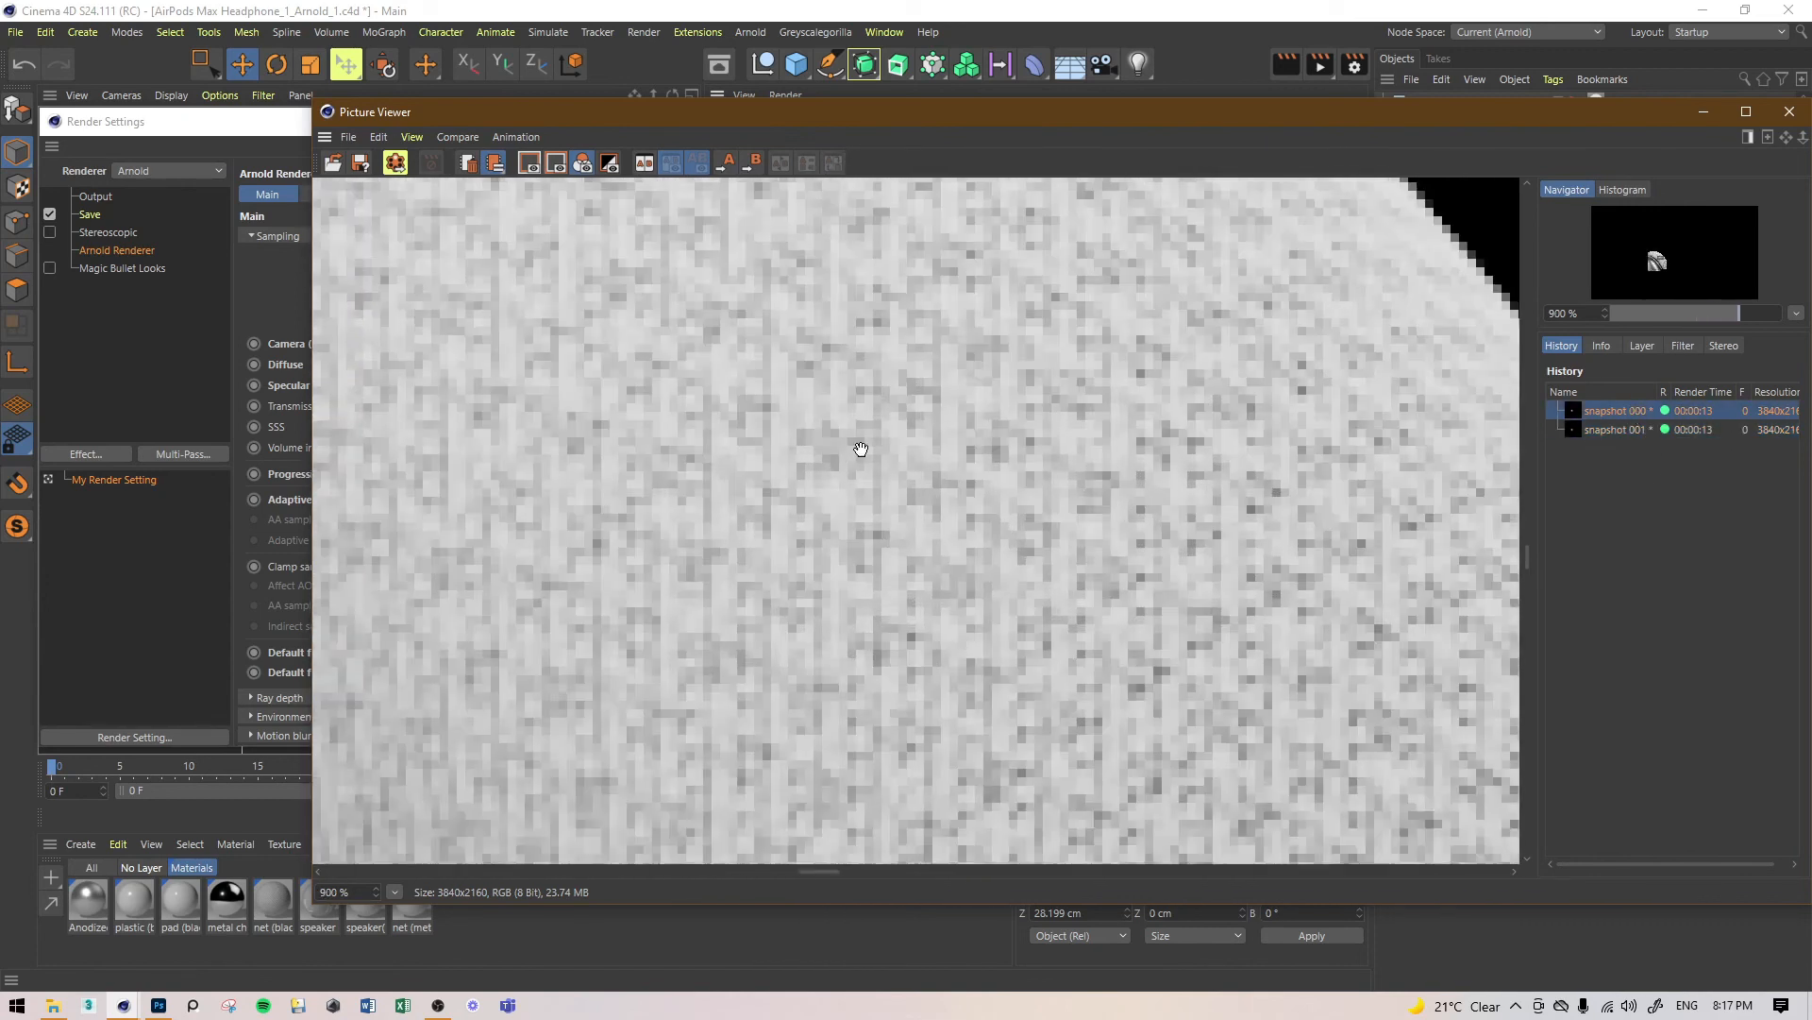
left_click(1624, 432)
left_click(1626, 414)
left_click(1626, 430)
left_click(1627, 414)
left_click(1625, 431)
left_click(1622, 415)
left_click(1622, 431)
scroll(610, 422, "down", 2)
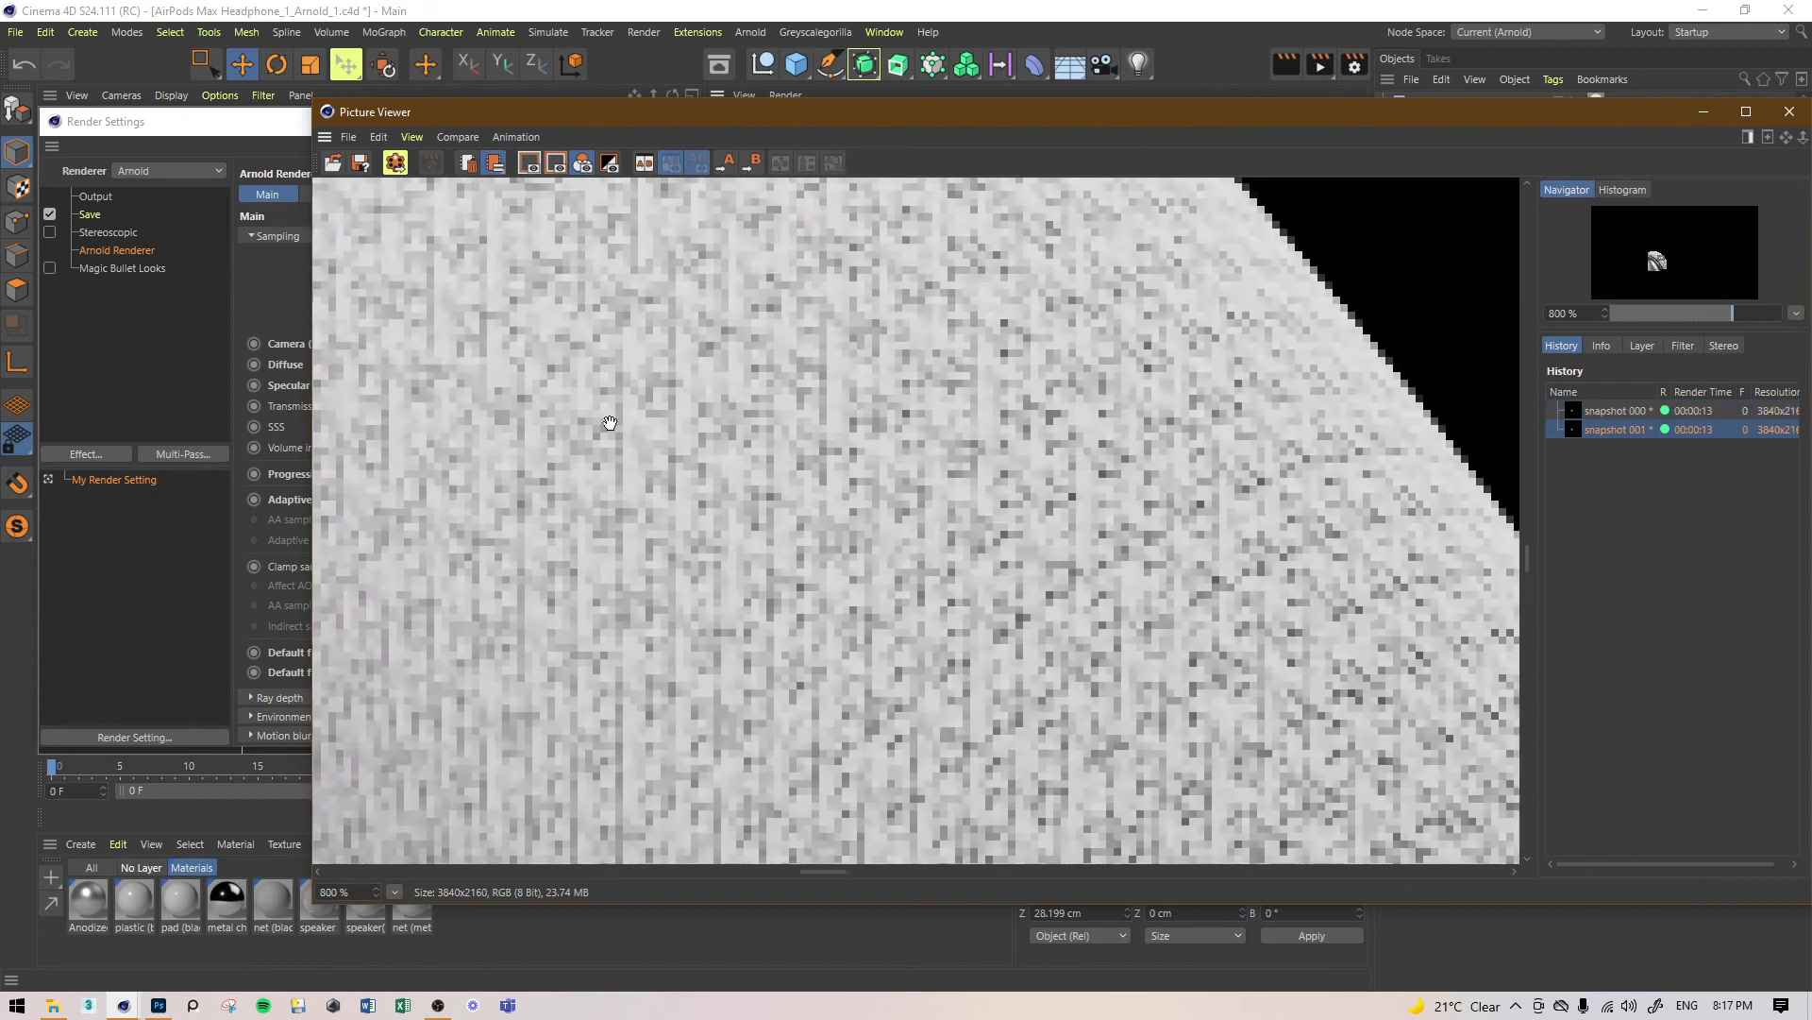
scroll(610, 422, "down", 6)
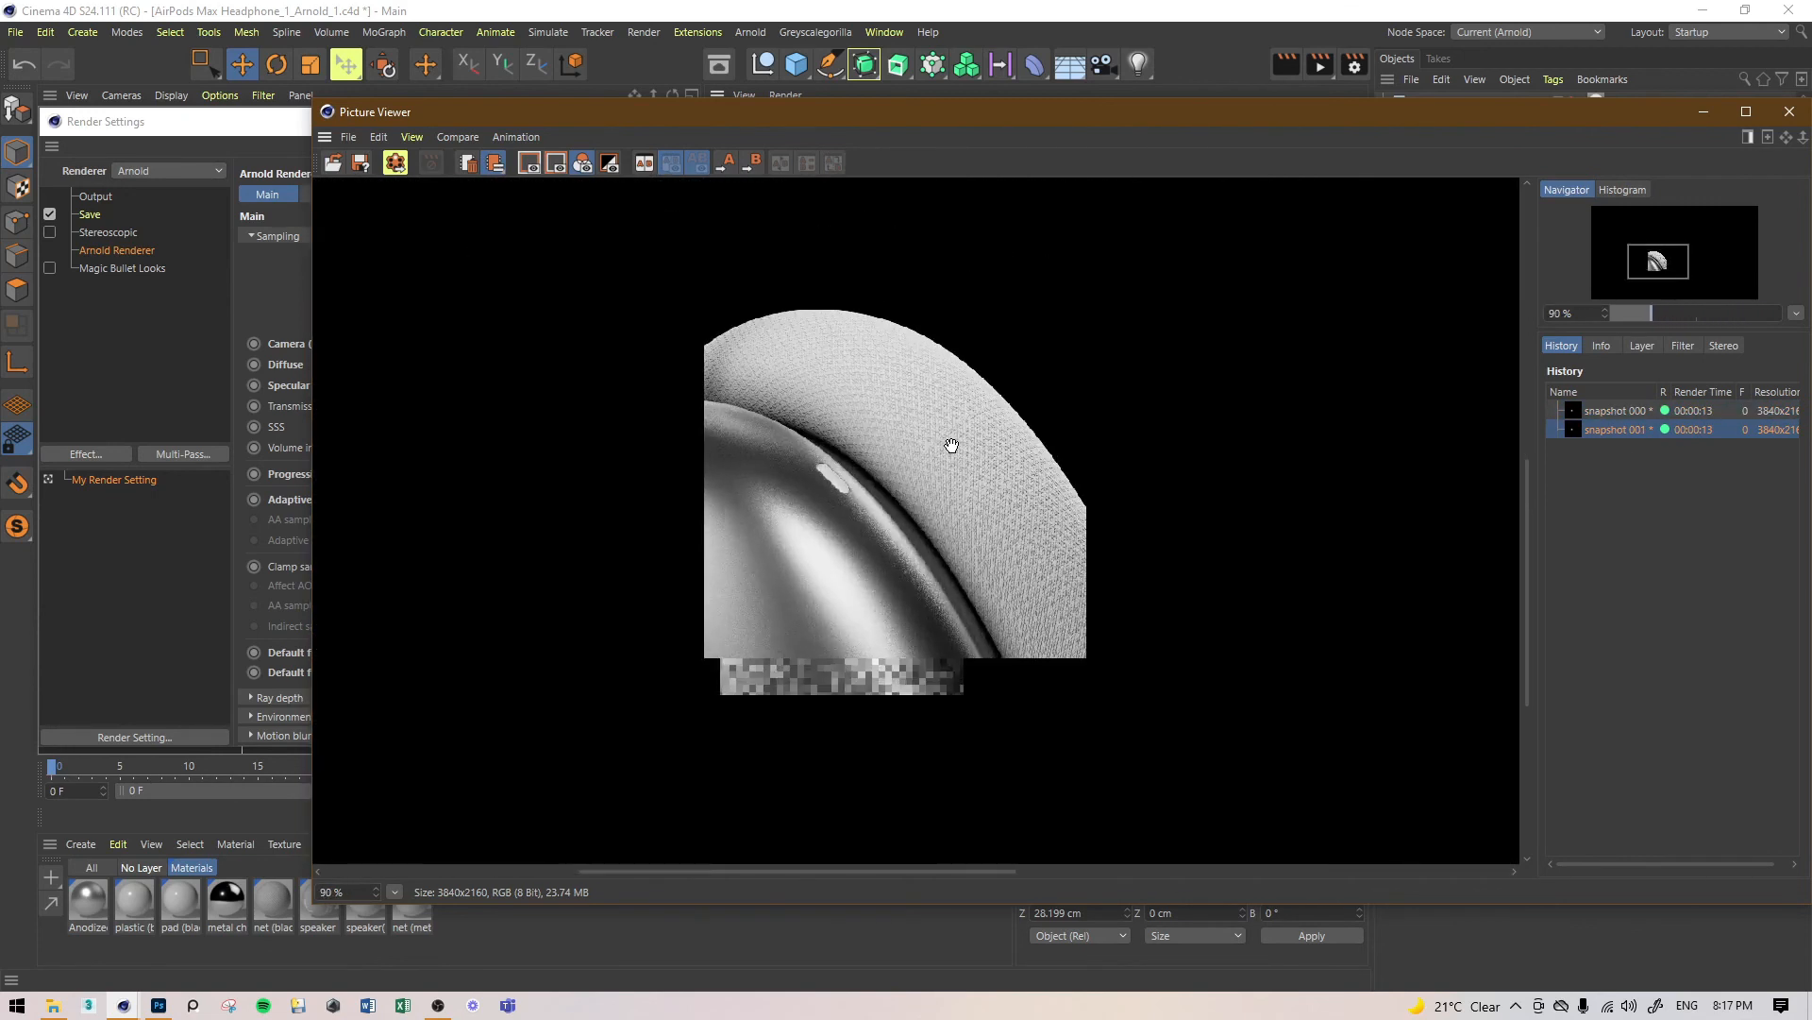
Step: Alternate between the two snapshots at 100% to compare the overall look of both filters
scroll(951, 445, "up", 1)
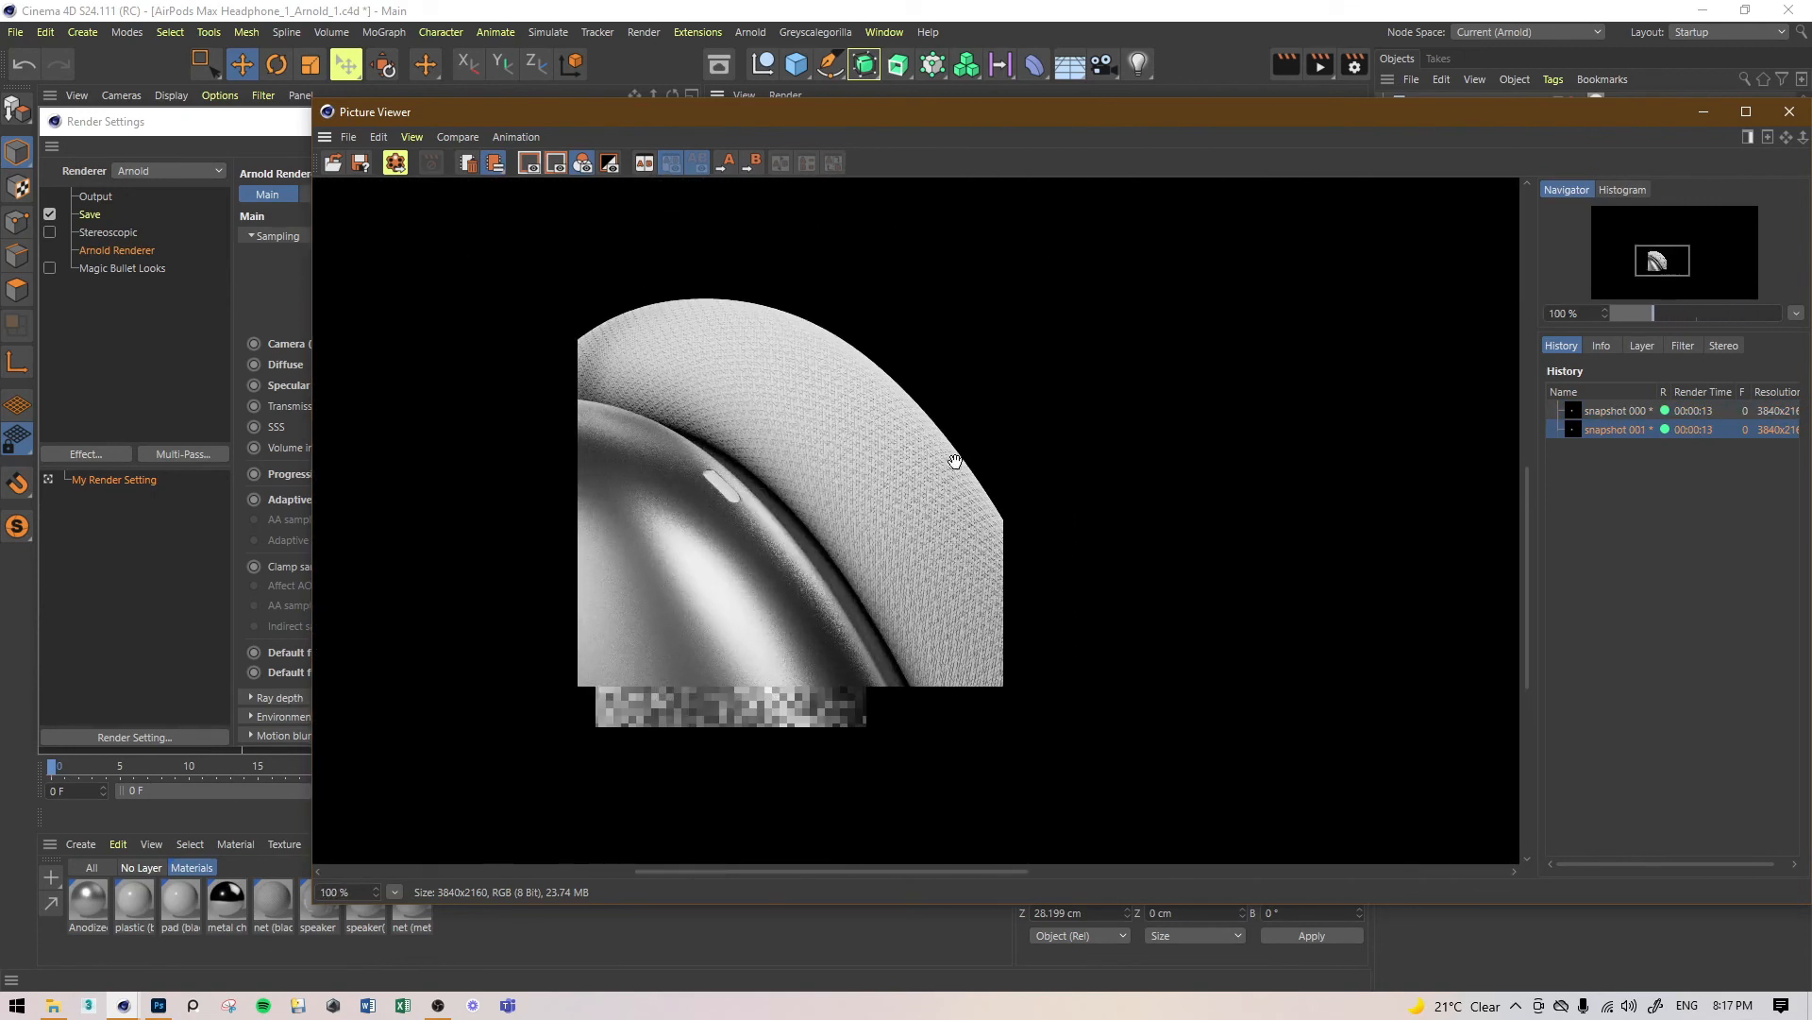
left_click(1629, 414)
left_click(1624, 431)
left_click(1616, 415)
left_click(1608, 432)
left_click(1609, 410)
left_click(1596, 430)
left_click(1599, 412)
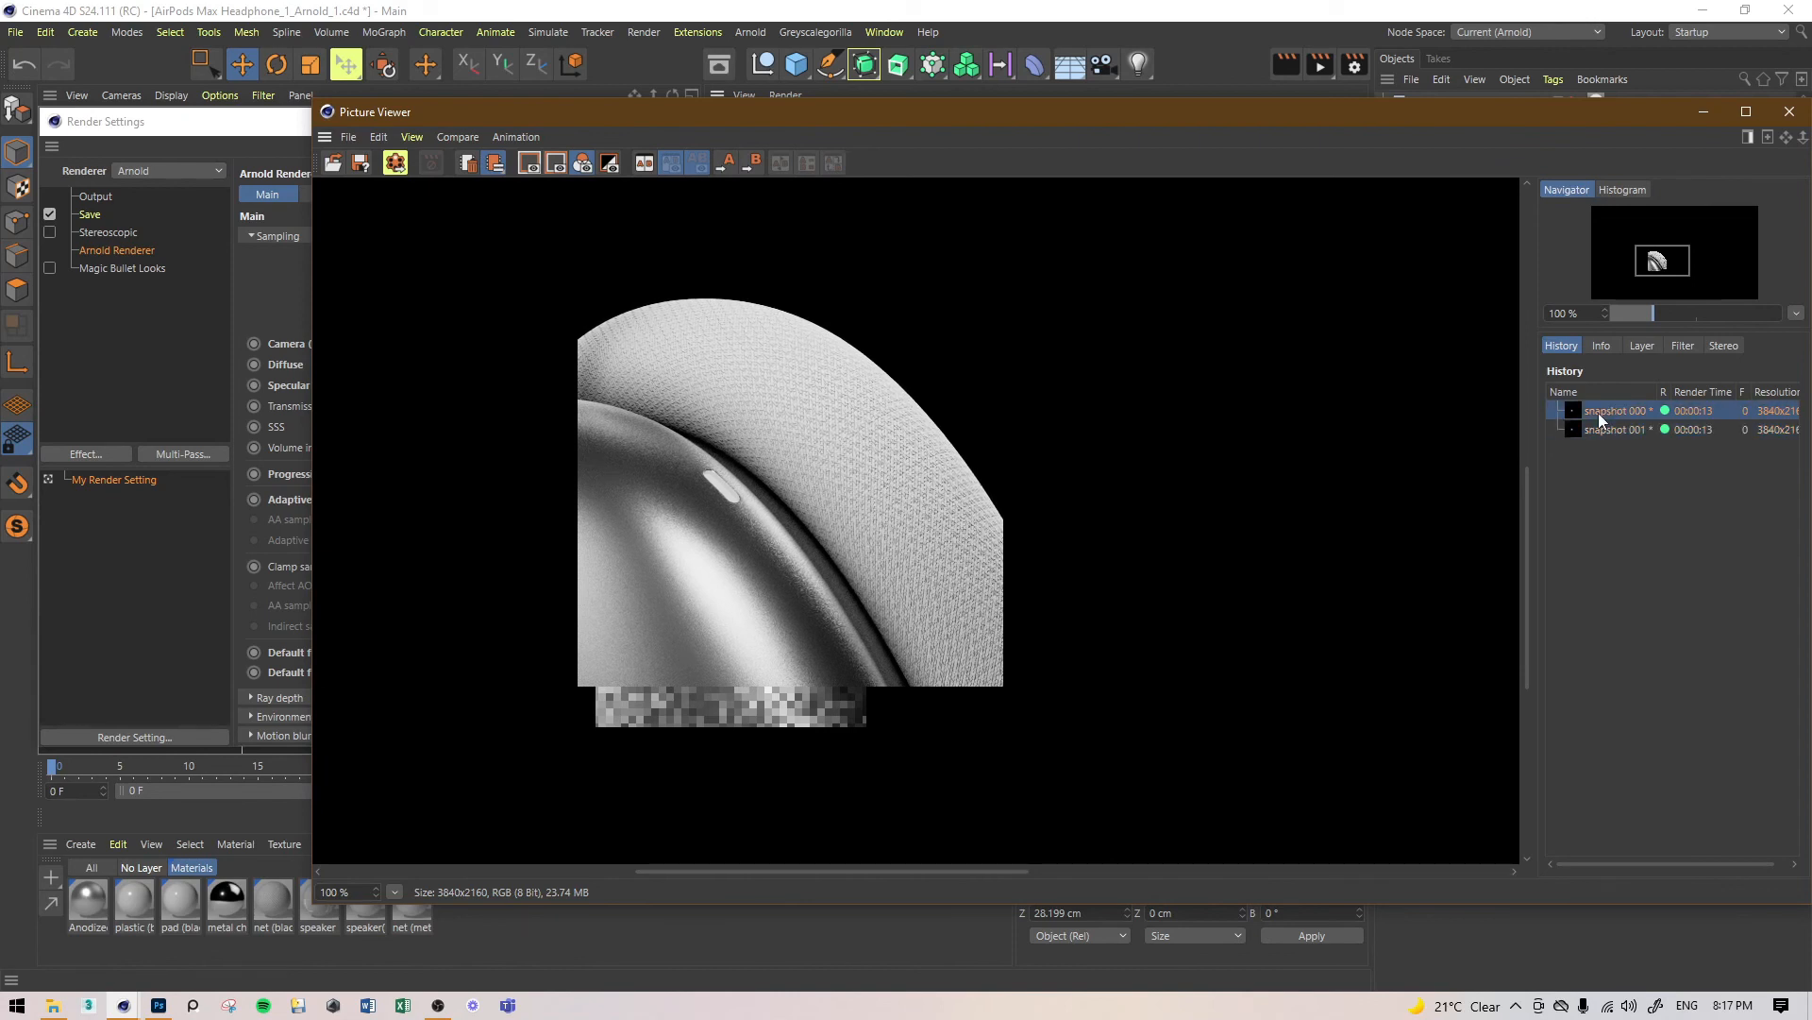
left_click(1602, 433)
left_click(1602, 413)
left_click(1603, 432)
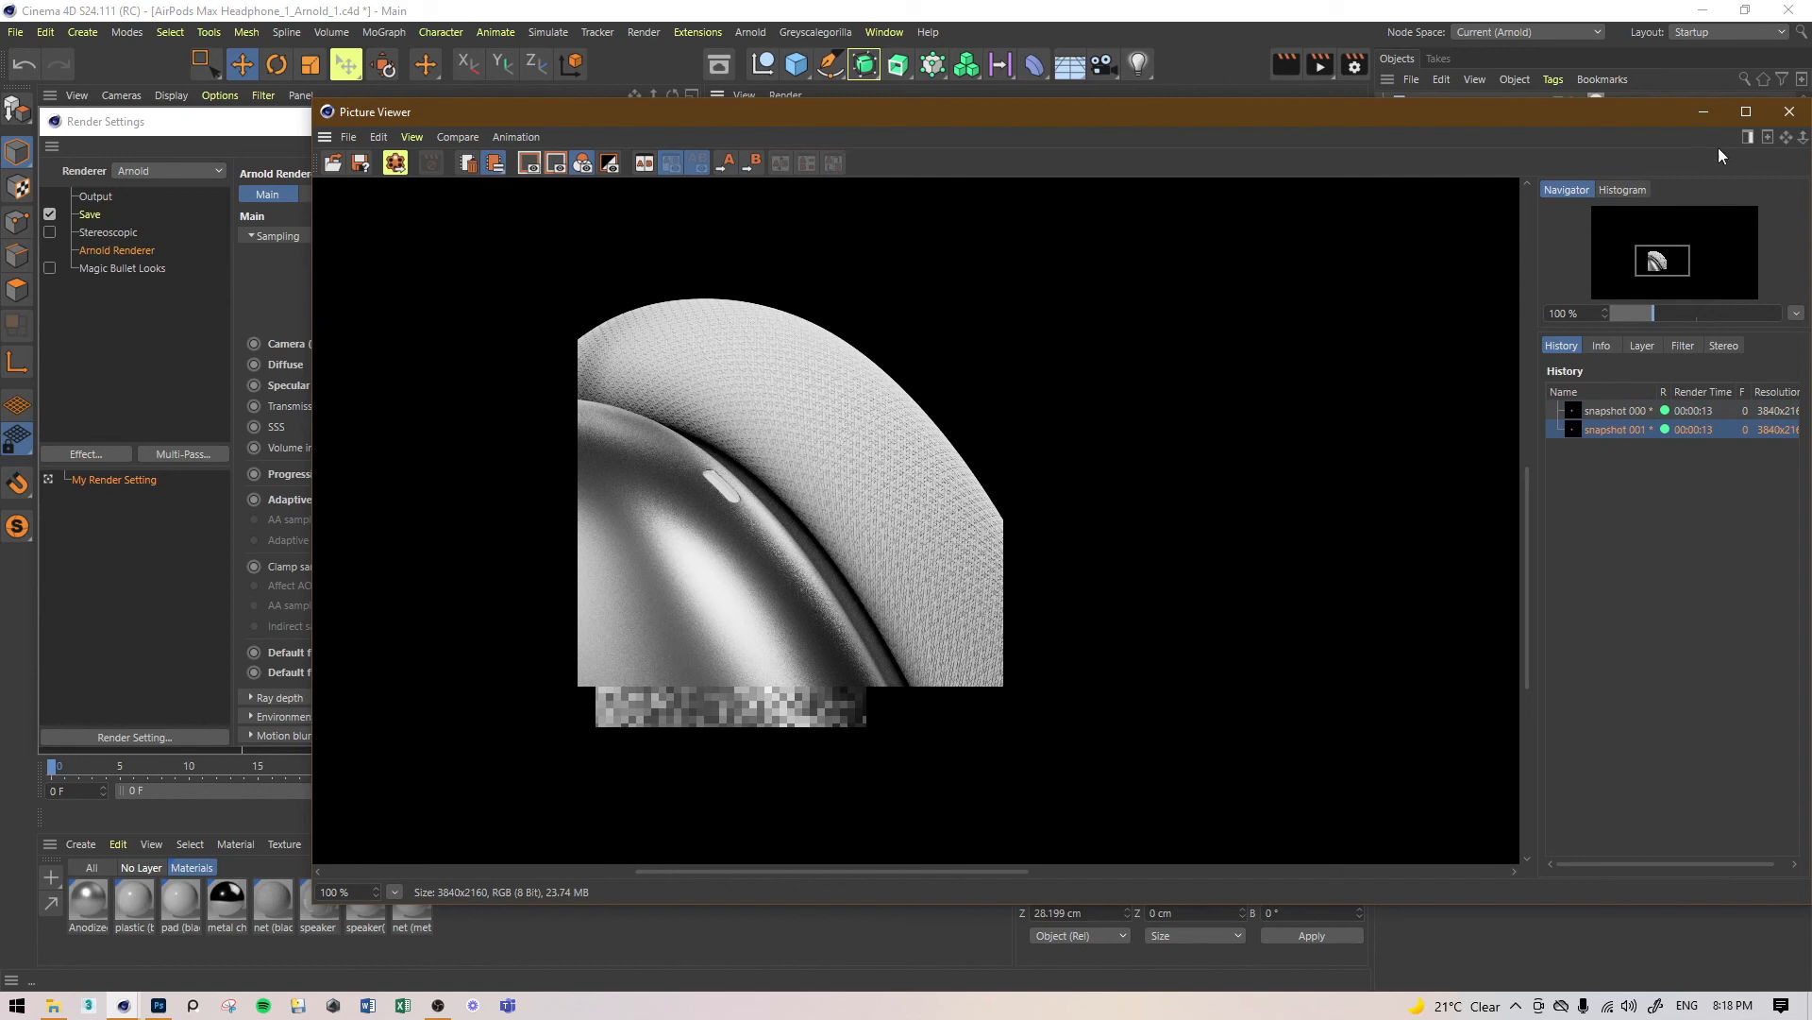
Step: Close the Picture Viewer and save the project
left_click(1789, 110)
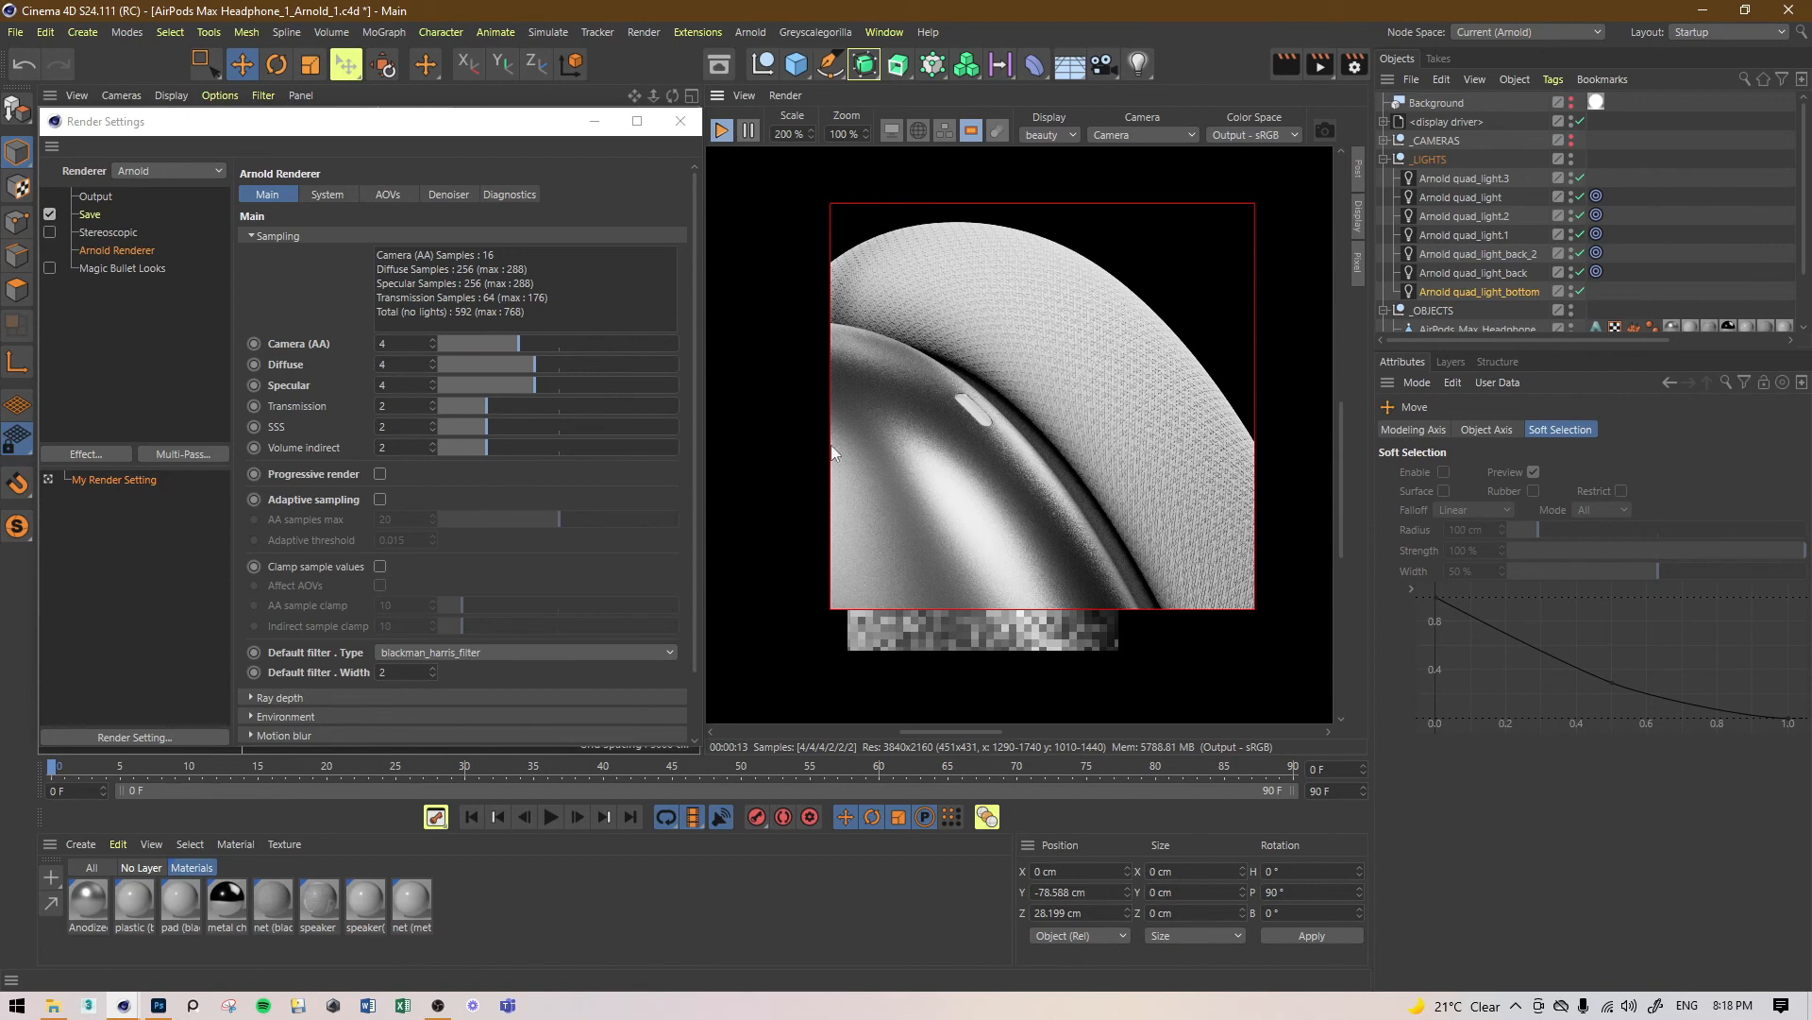
left_click(15, 32)
left_click(82, 223)
left_click(449, 652)
left_click(438, 652)
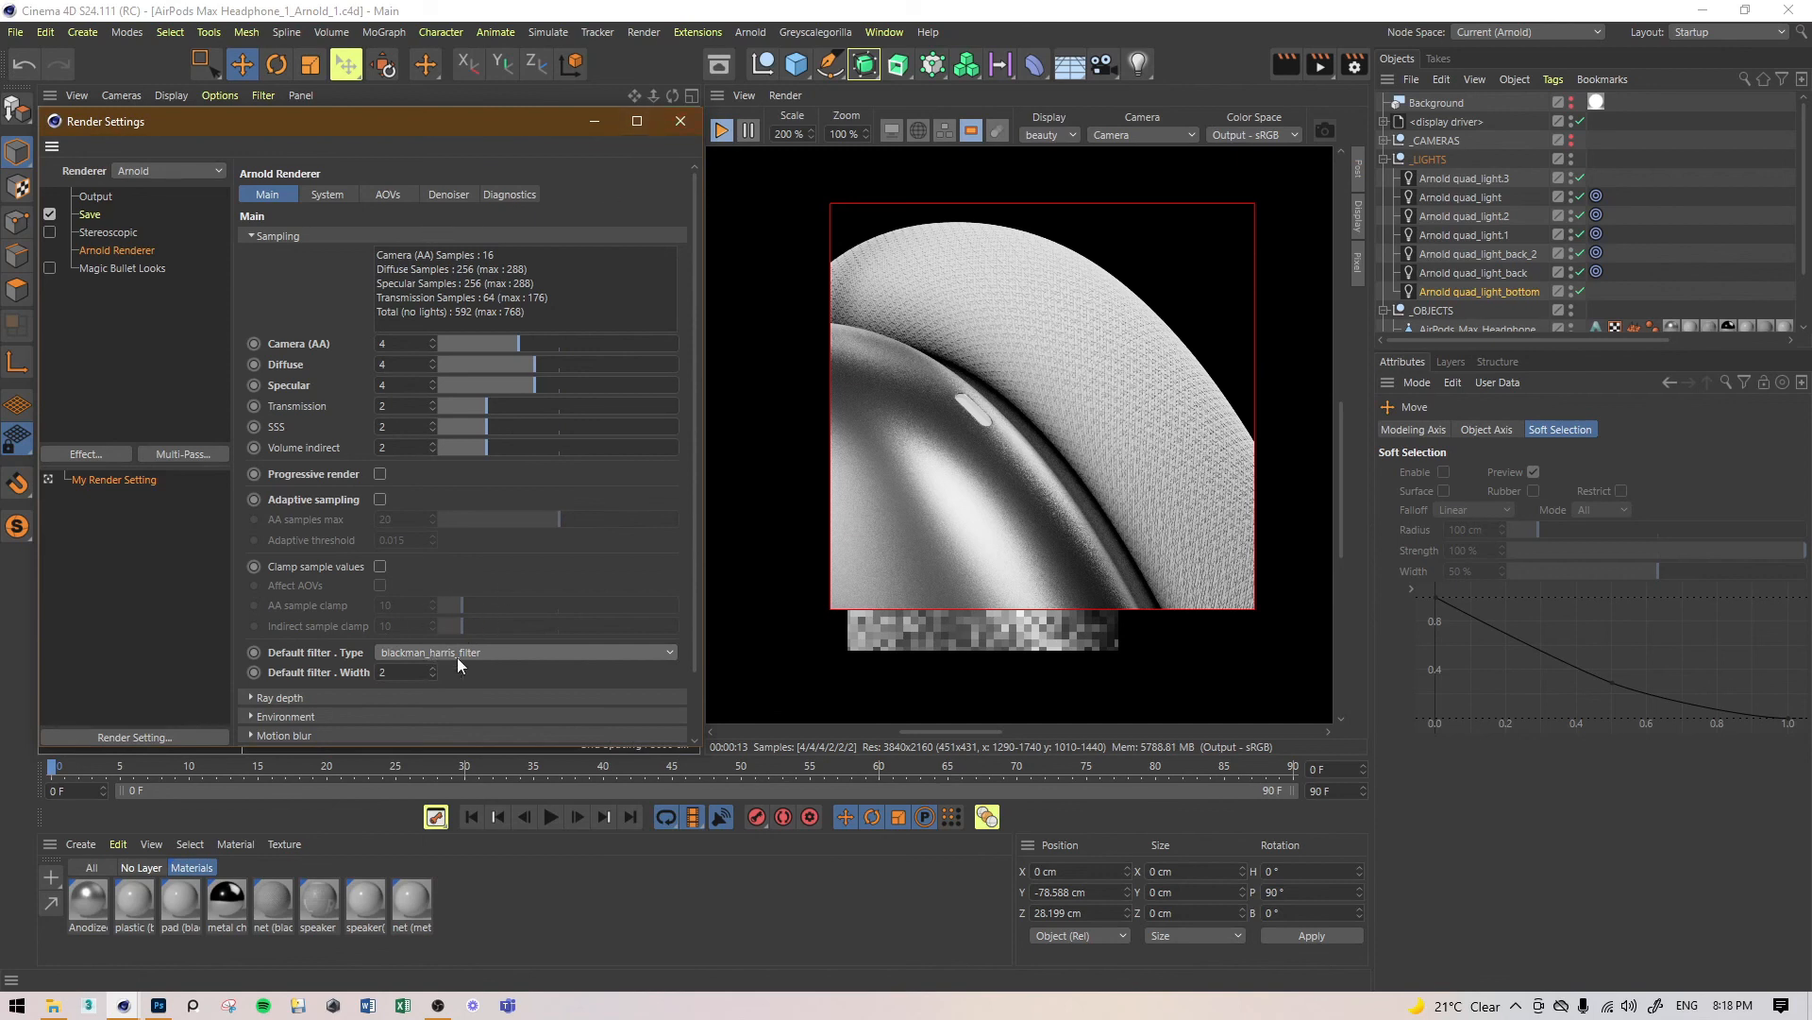
left_click(460, 655)
left_click(435, 653)
left_click(432, 654)
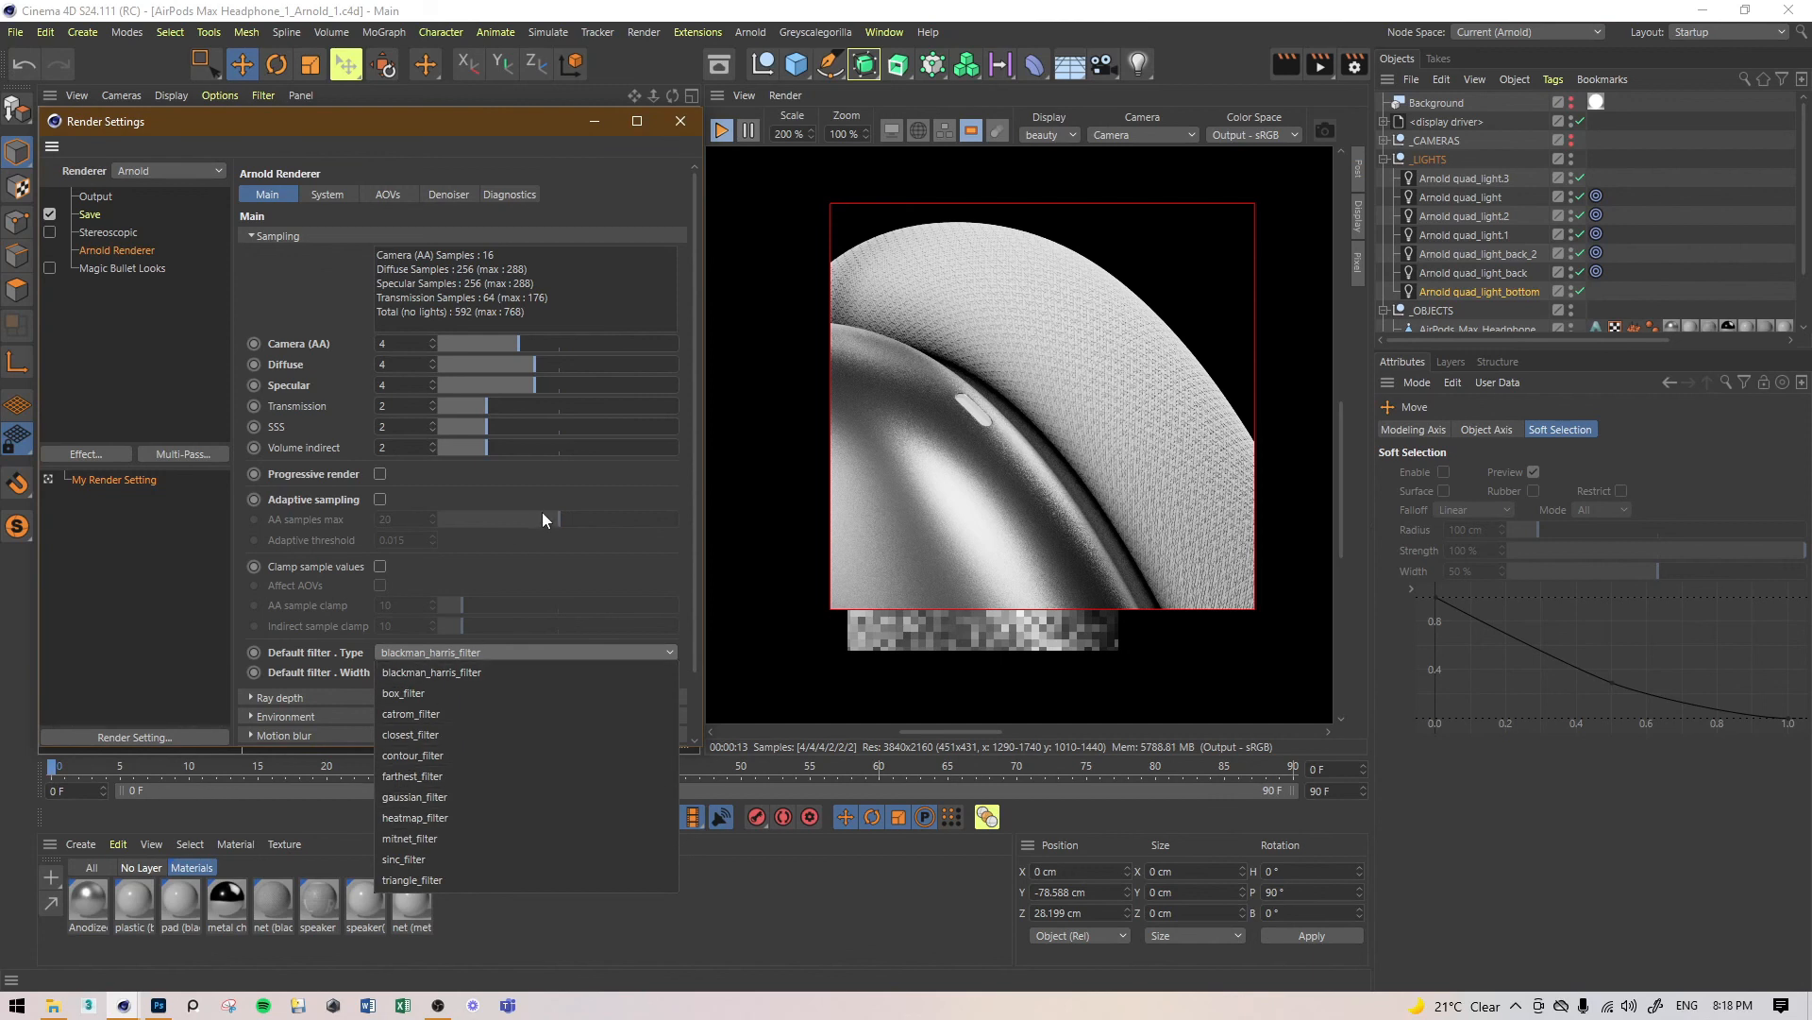
Step: Close the render settings, turn off the IPR render region to preview the full headphones, and stop the IPR render
left_click(680, 121)
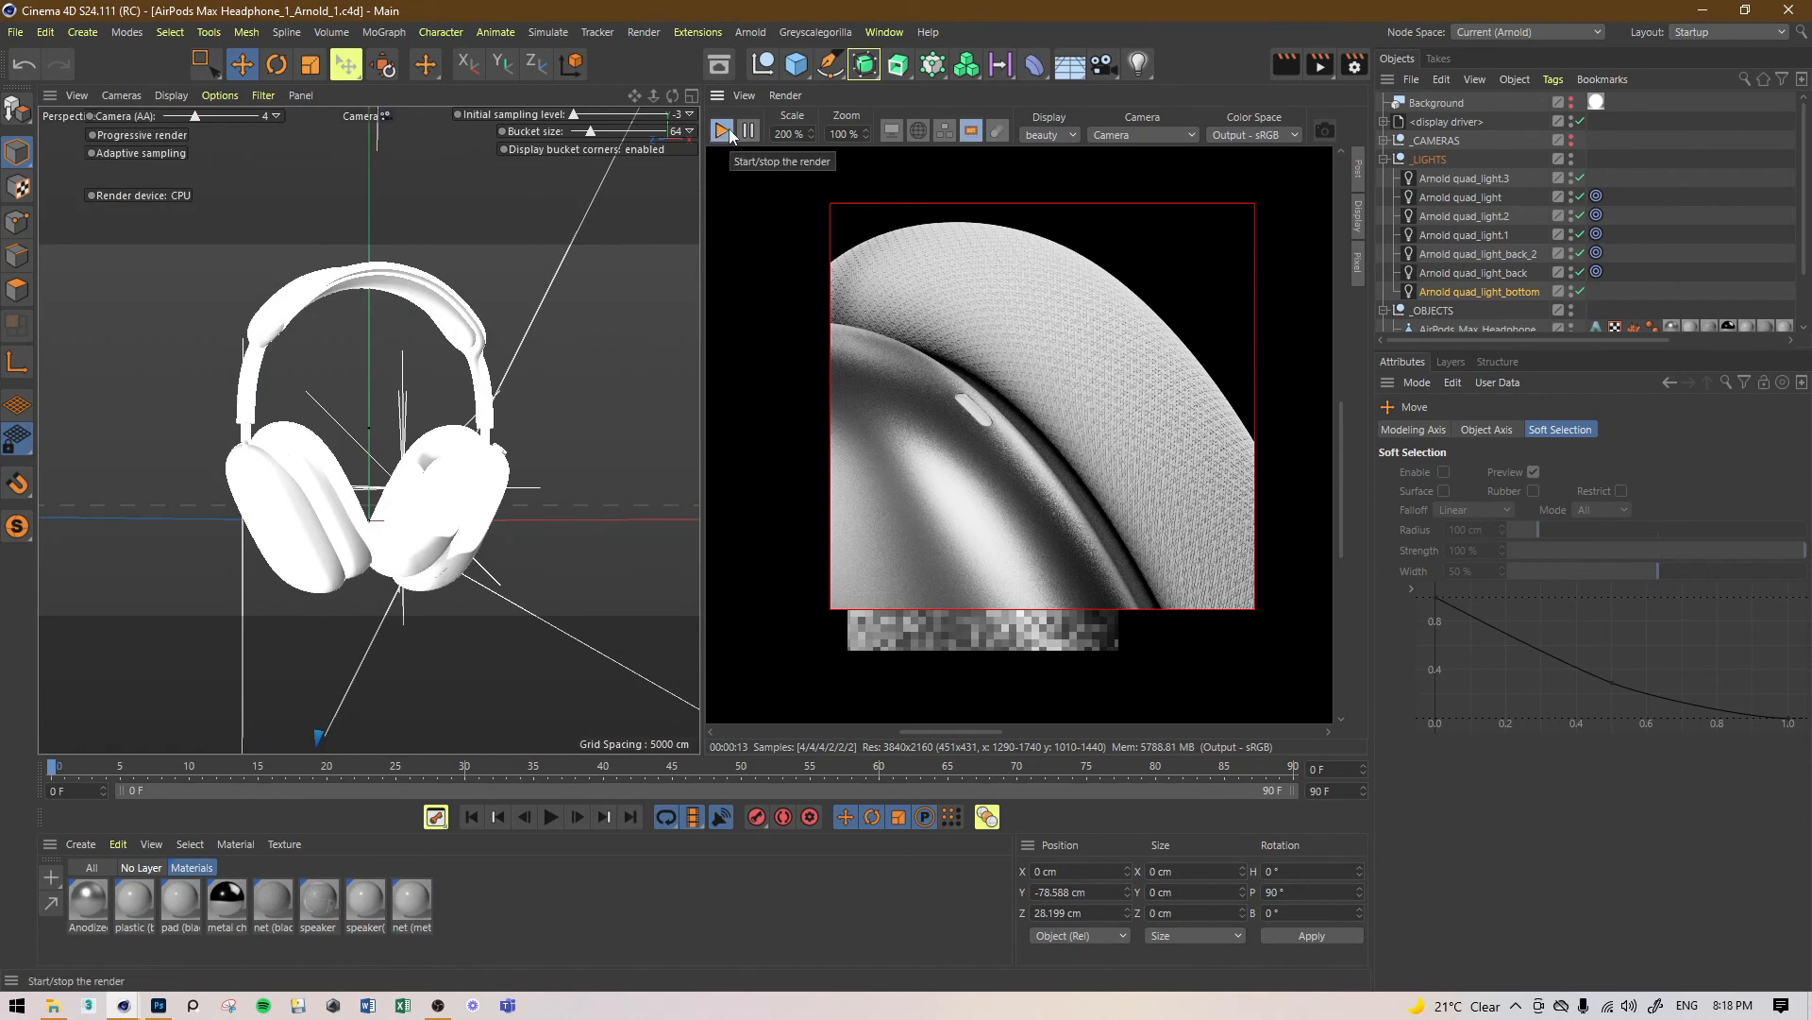
left_click(972, 134)
scroll(1051, 442, "down", 4)
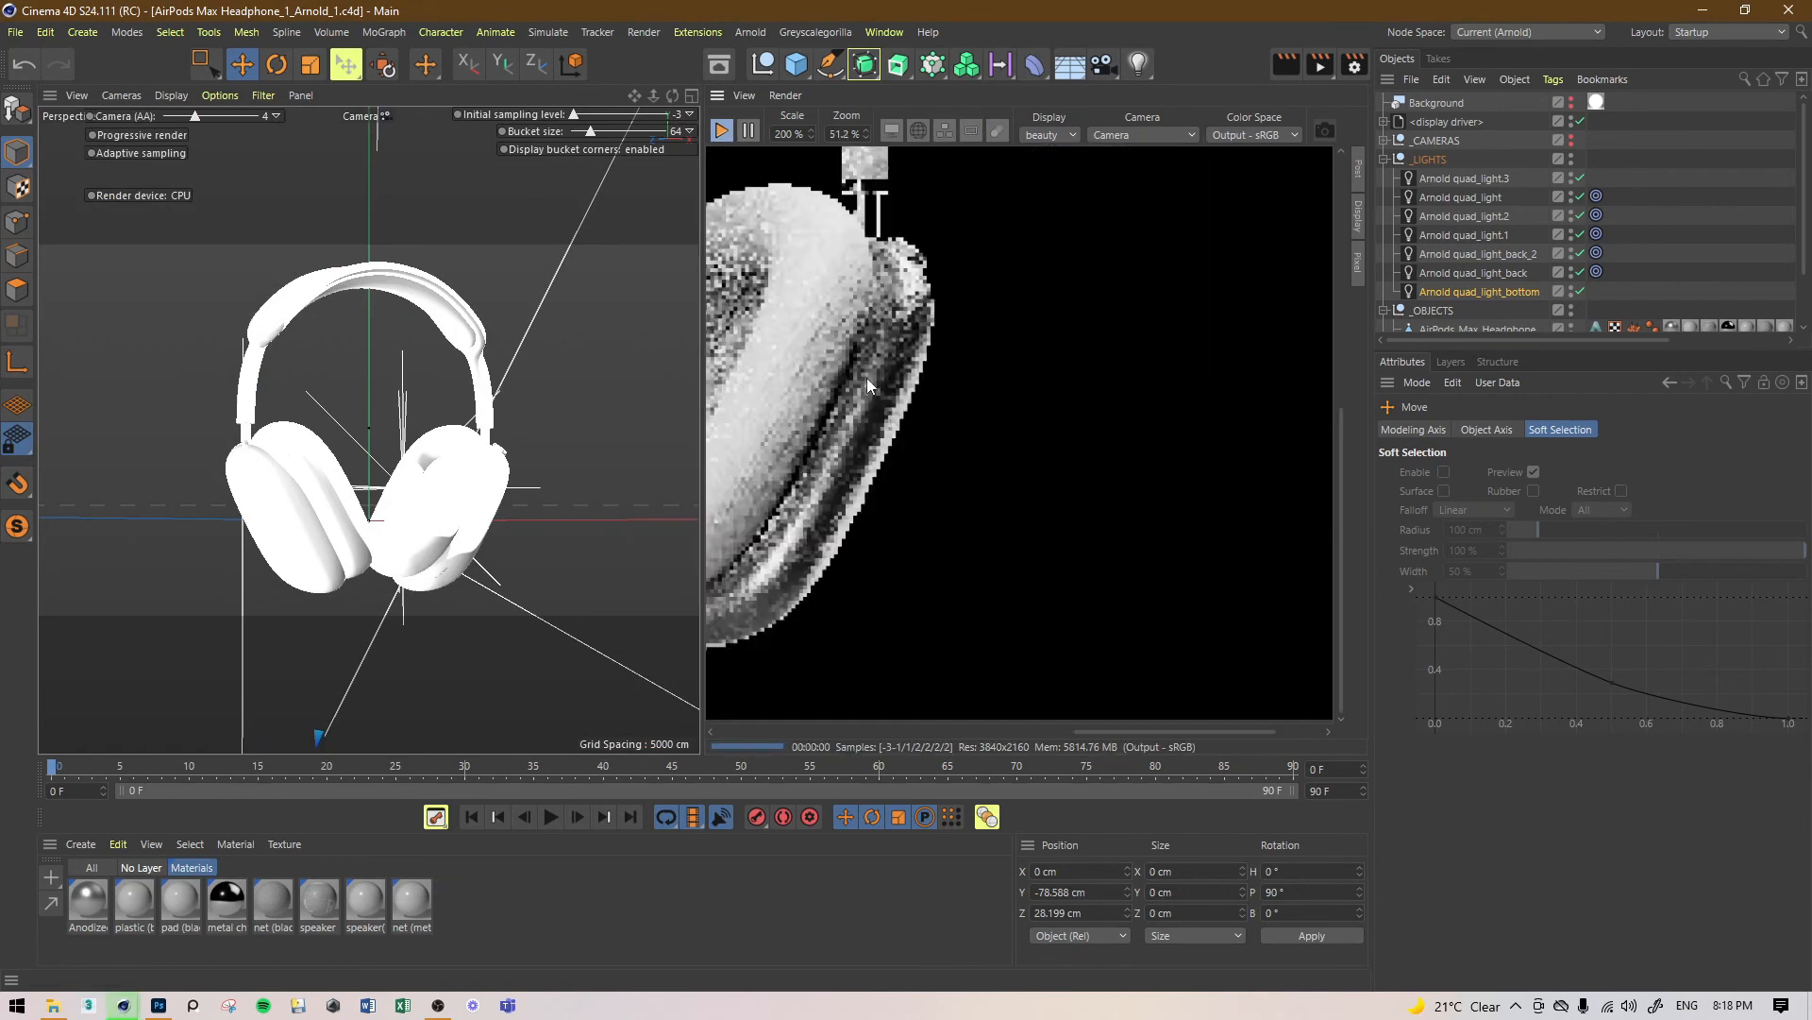
middle_click_drag(1051, 442, 1071, 451)
middle_click_drag(931, 417, 1265, 438)
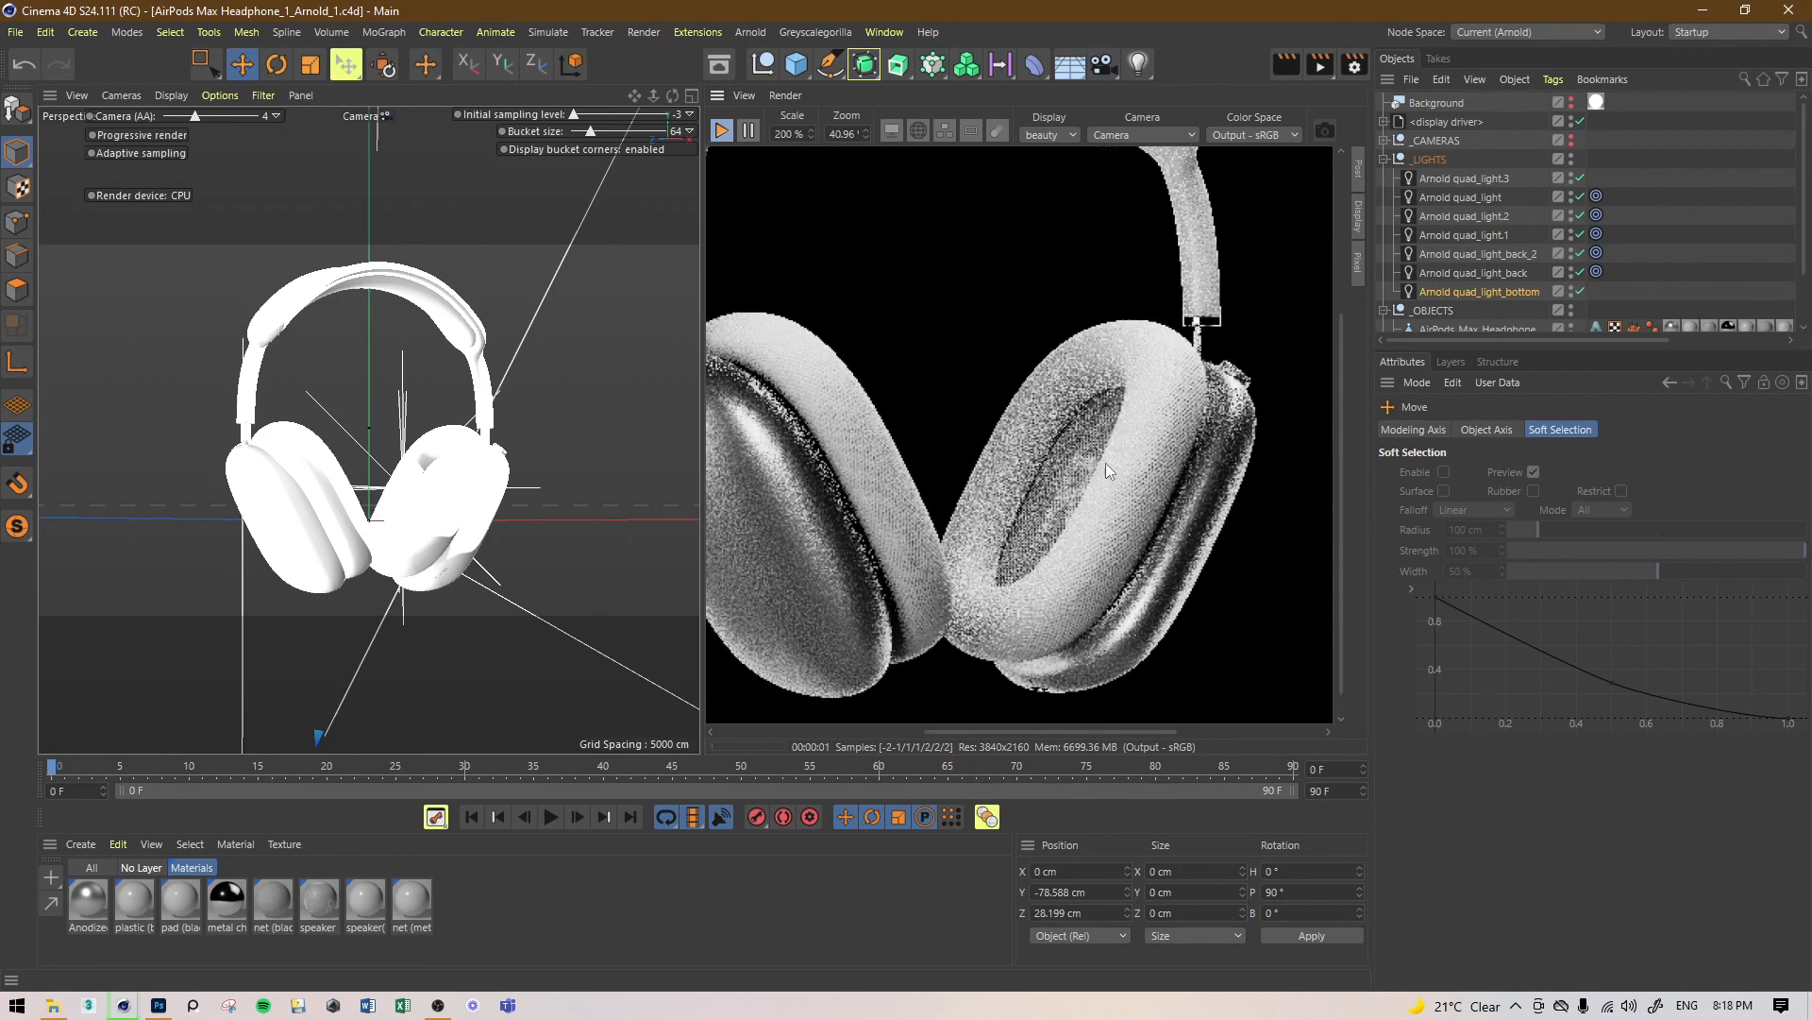
left_click(749, 132)
middle_click_drag(894, 317, 989, 332)
scroll(962, 336, "down", 1)
scroll(963, 334, "down", 2)
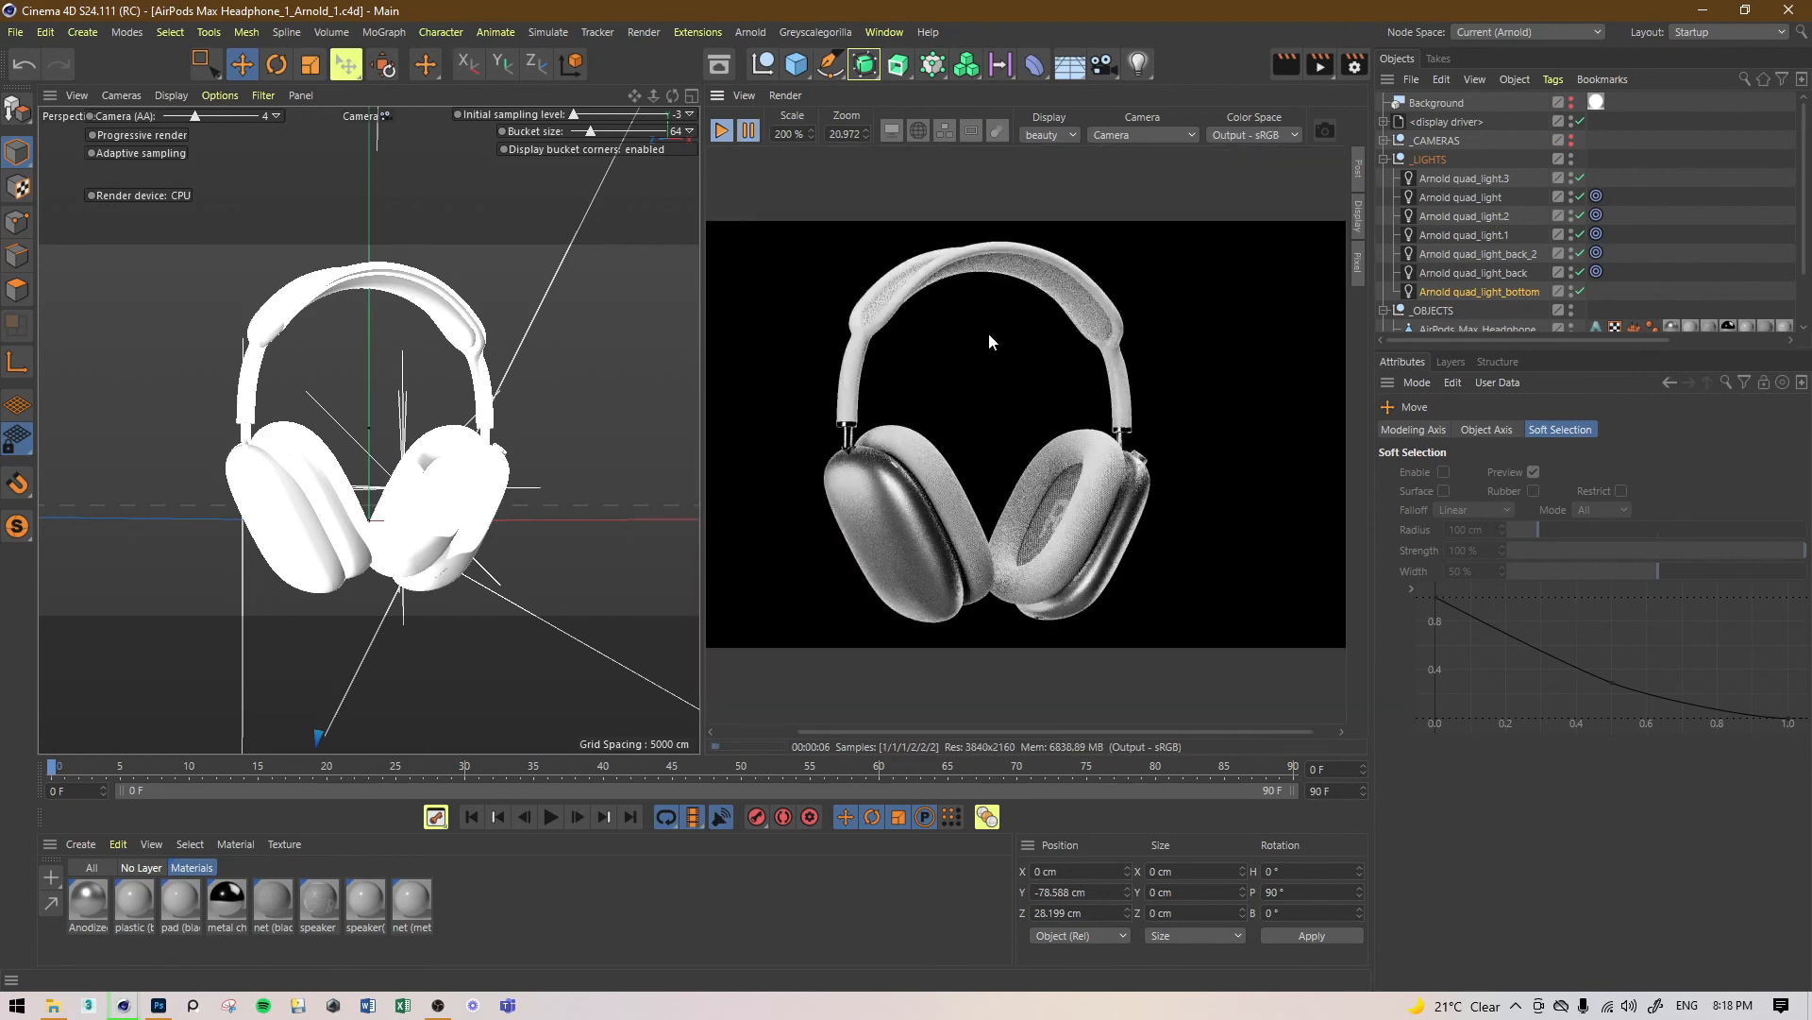
left_click(722, 131)
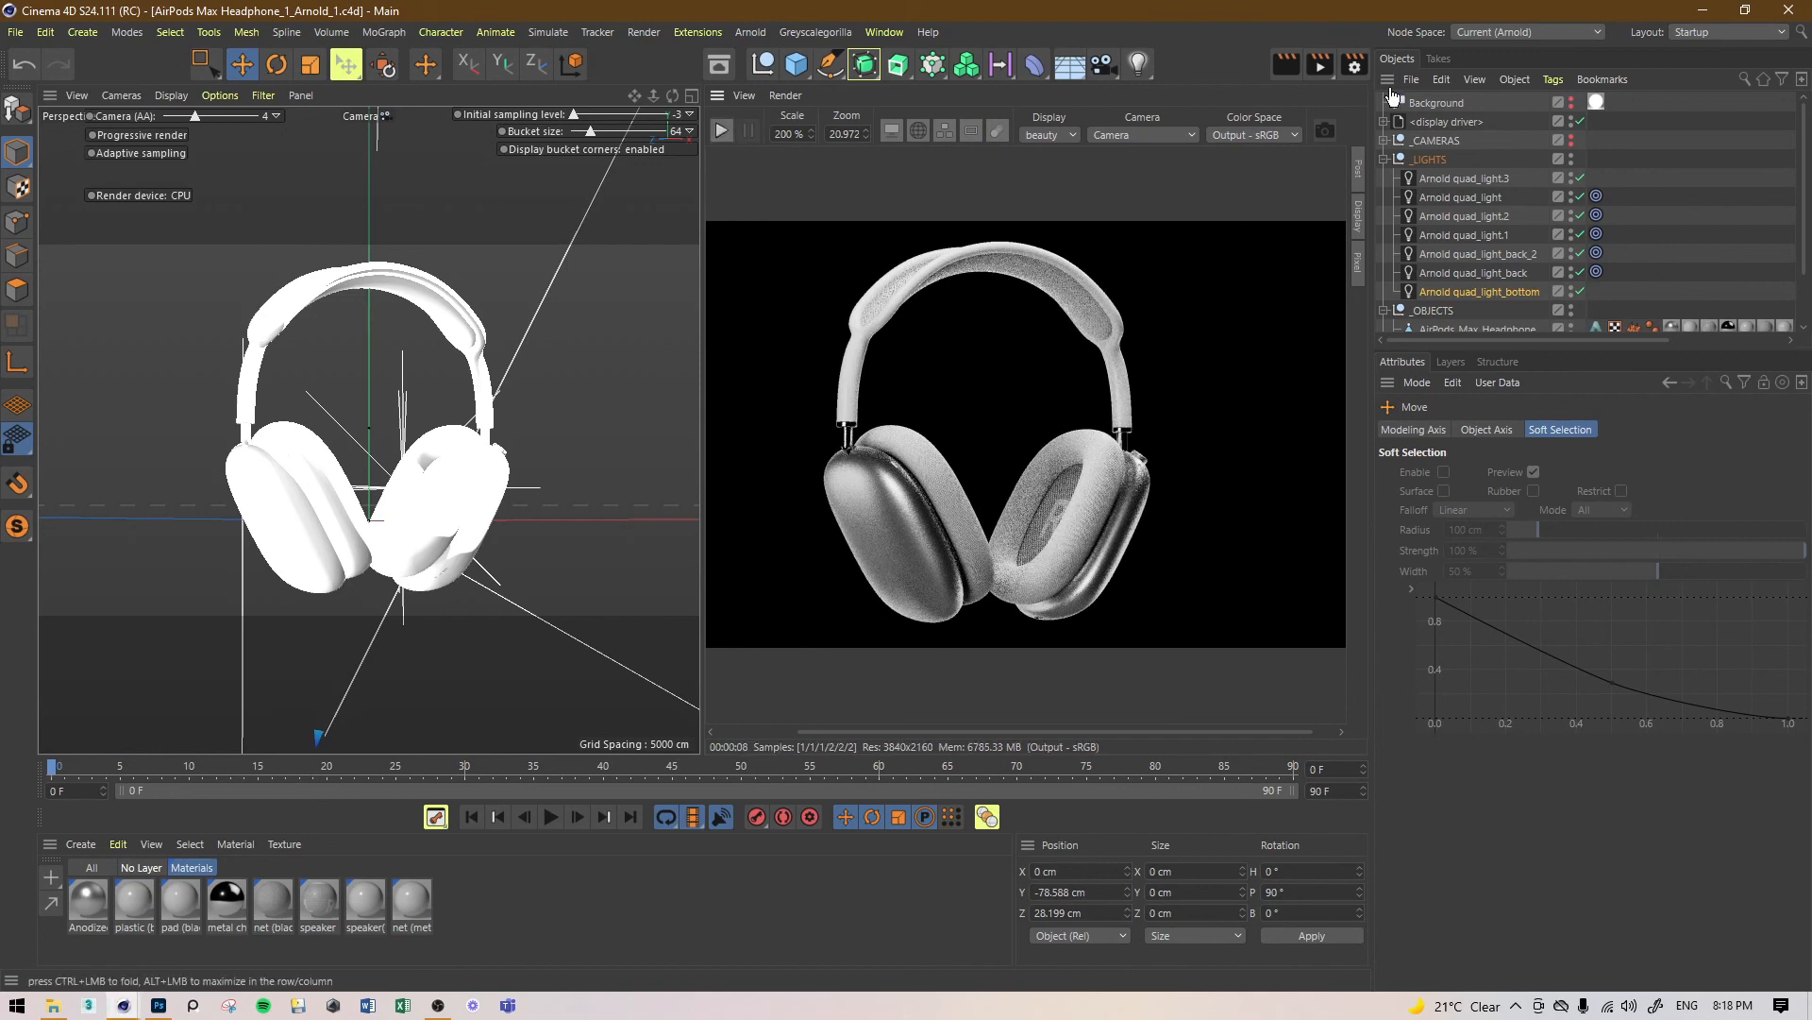
Step: Open the Save section of the render settings and start choosing the regular image's output file
left_click(1355, 65)
left_click(1227, 131)
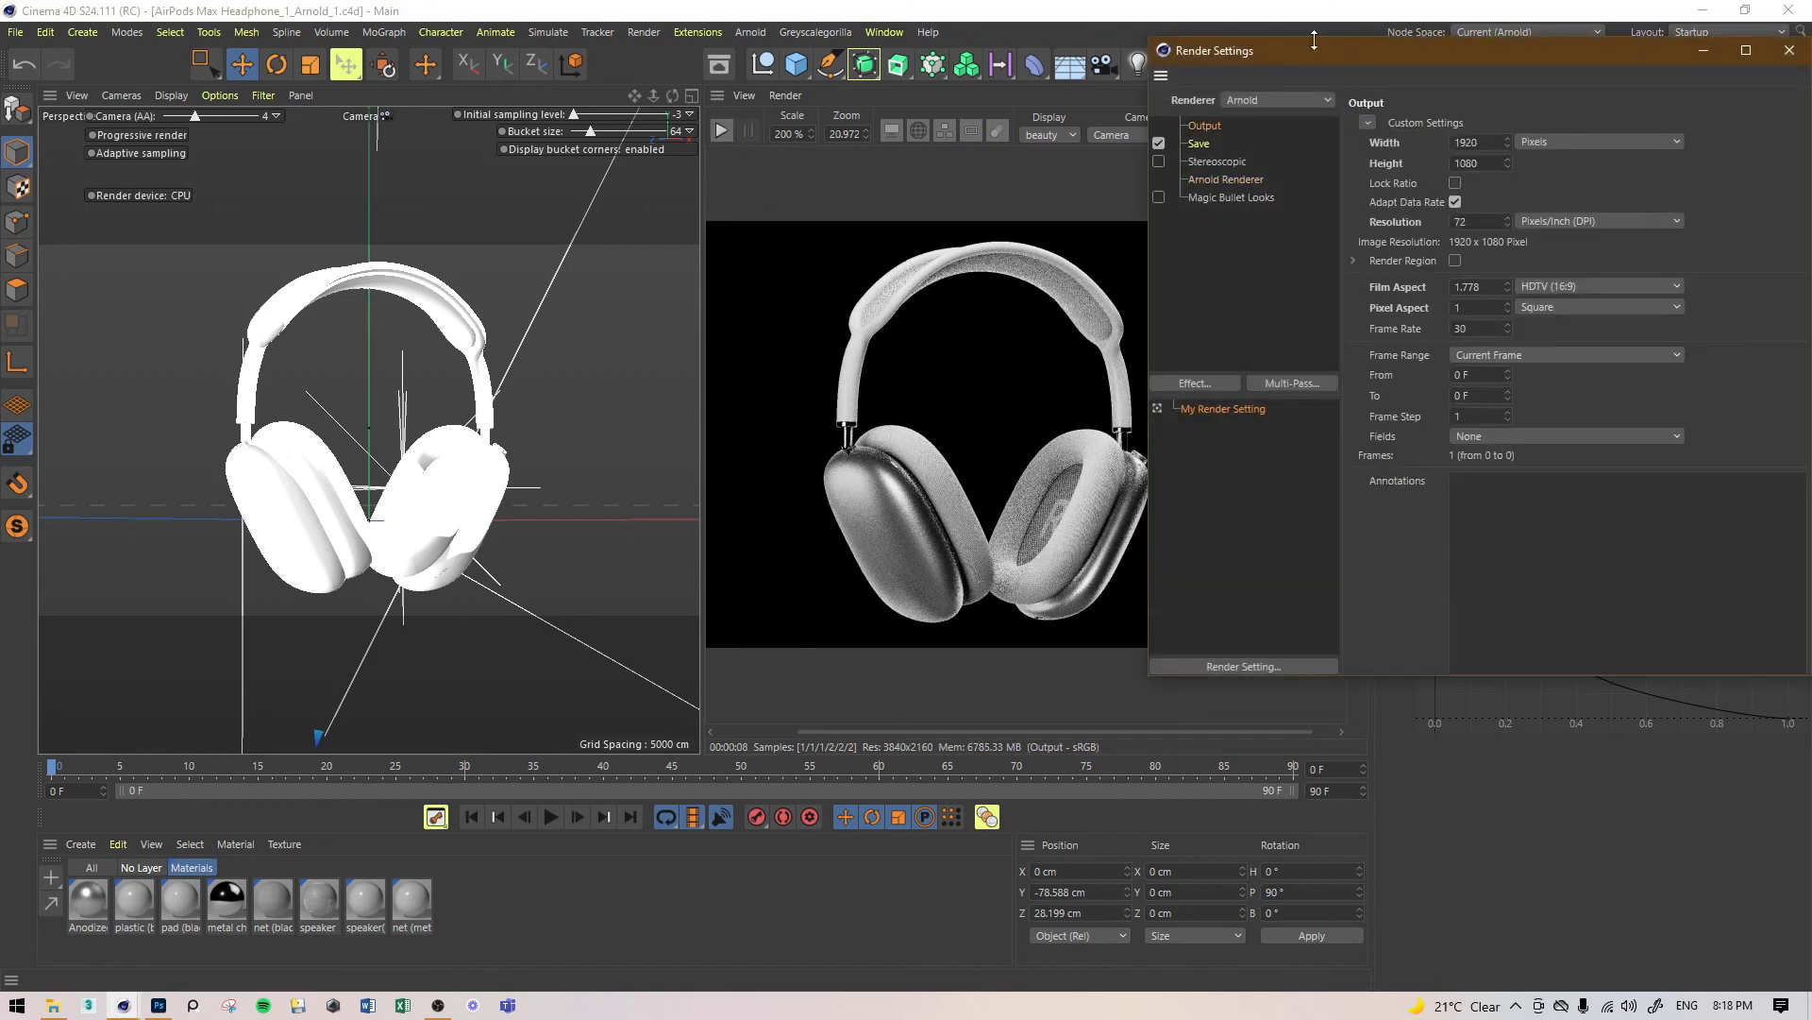
left_click(713, 181)
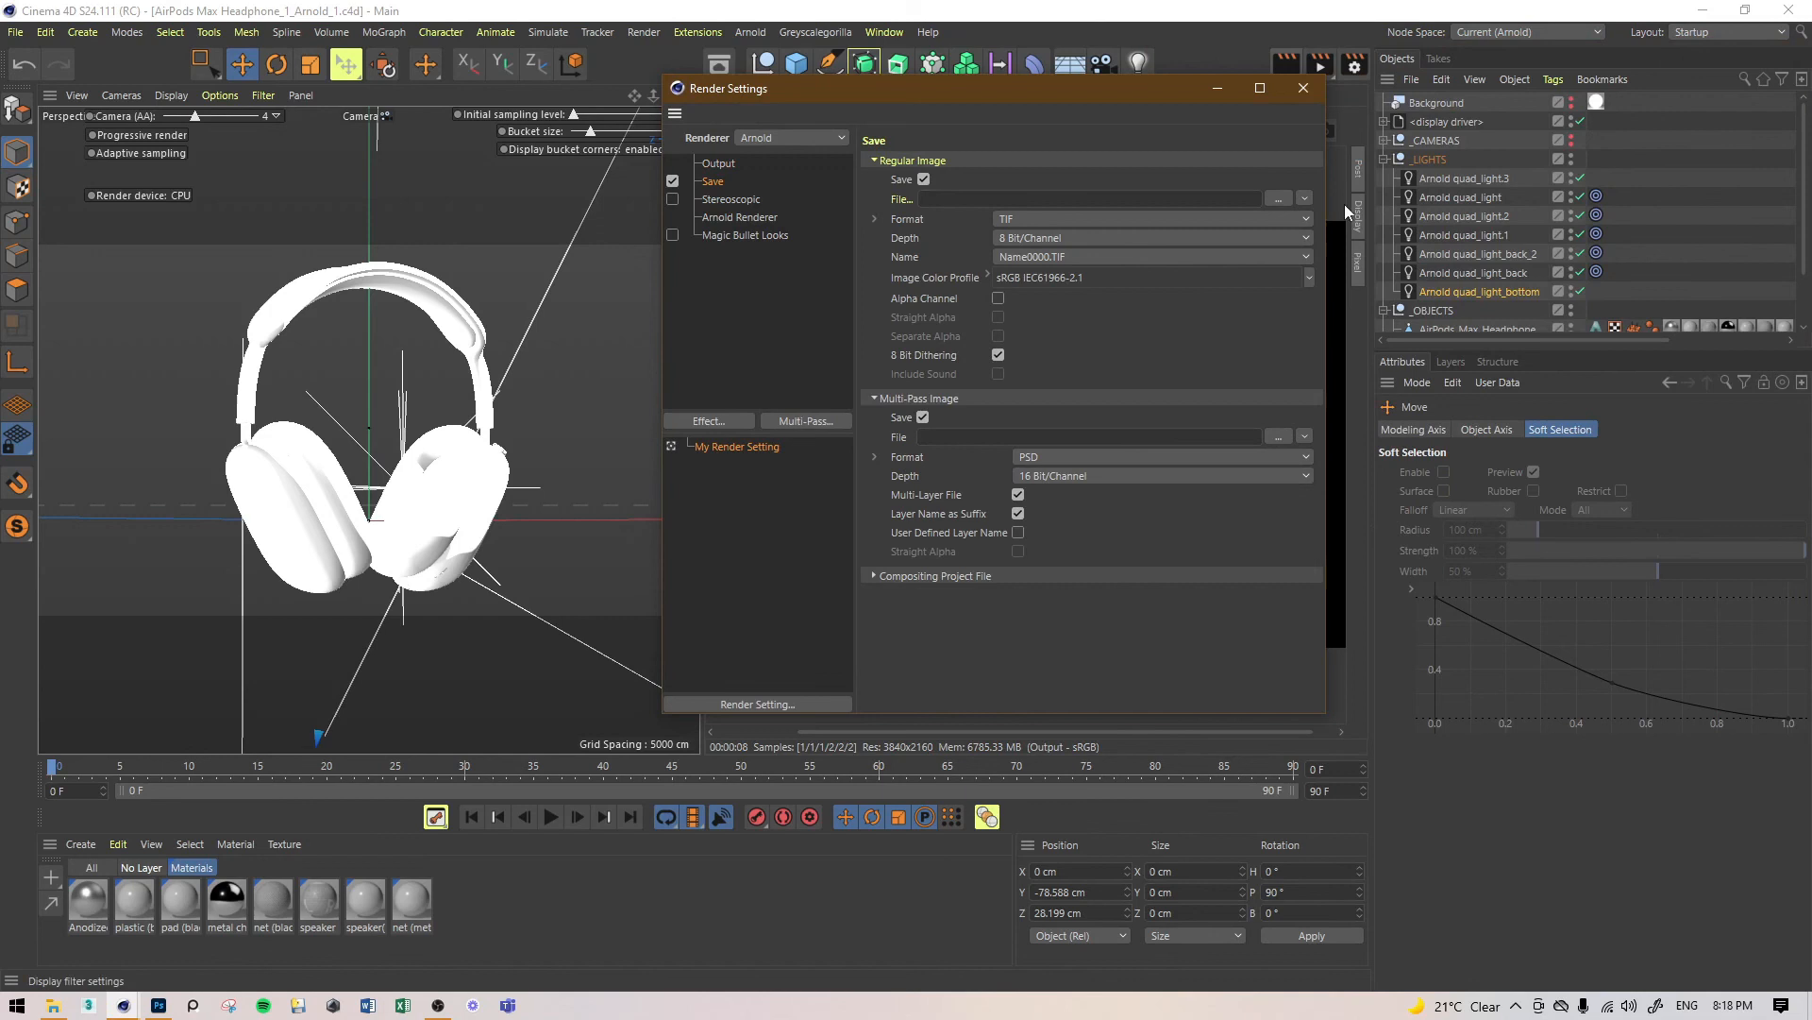
left_click(1266, 196)
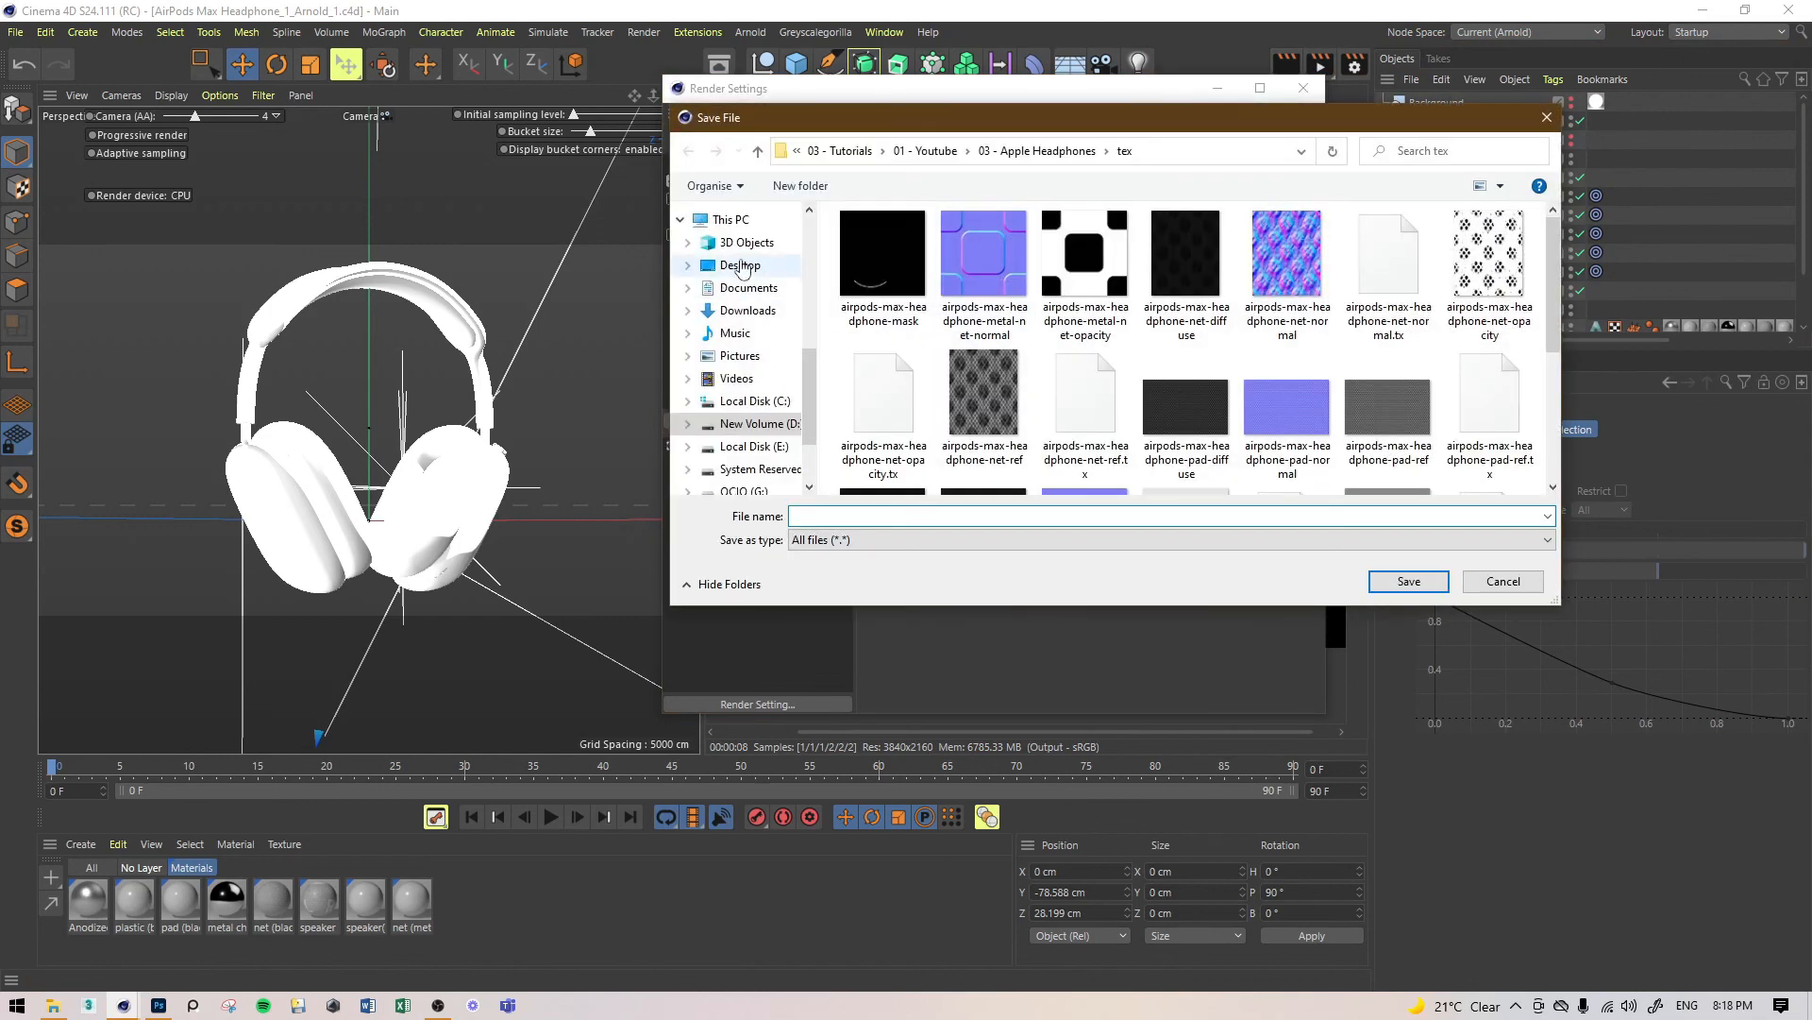
Step: Browse to the 03 - Apple Headphones project folder inside 03 - Tutorials and 01 - Youtube
scroll(742, 280, "up", 2)
scroll(742, 280, "up", 5)
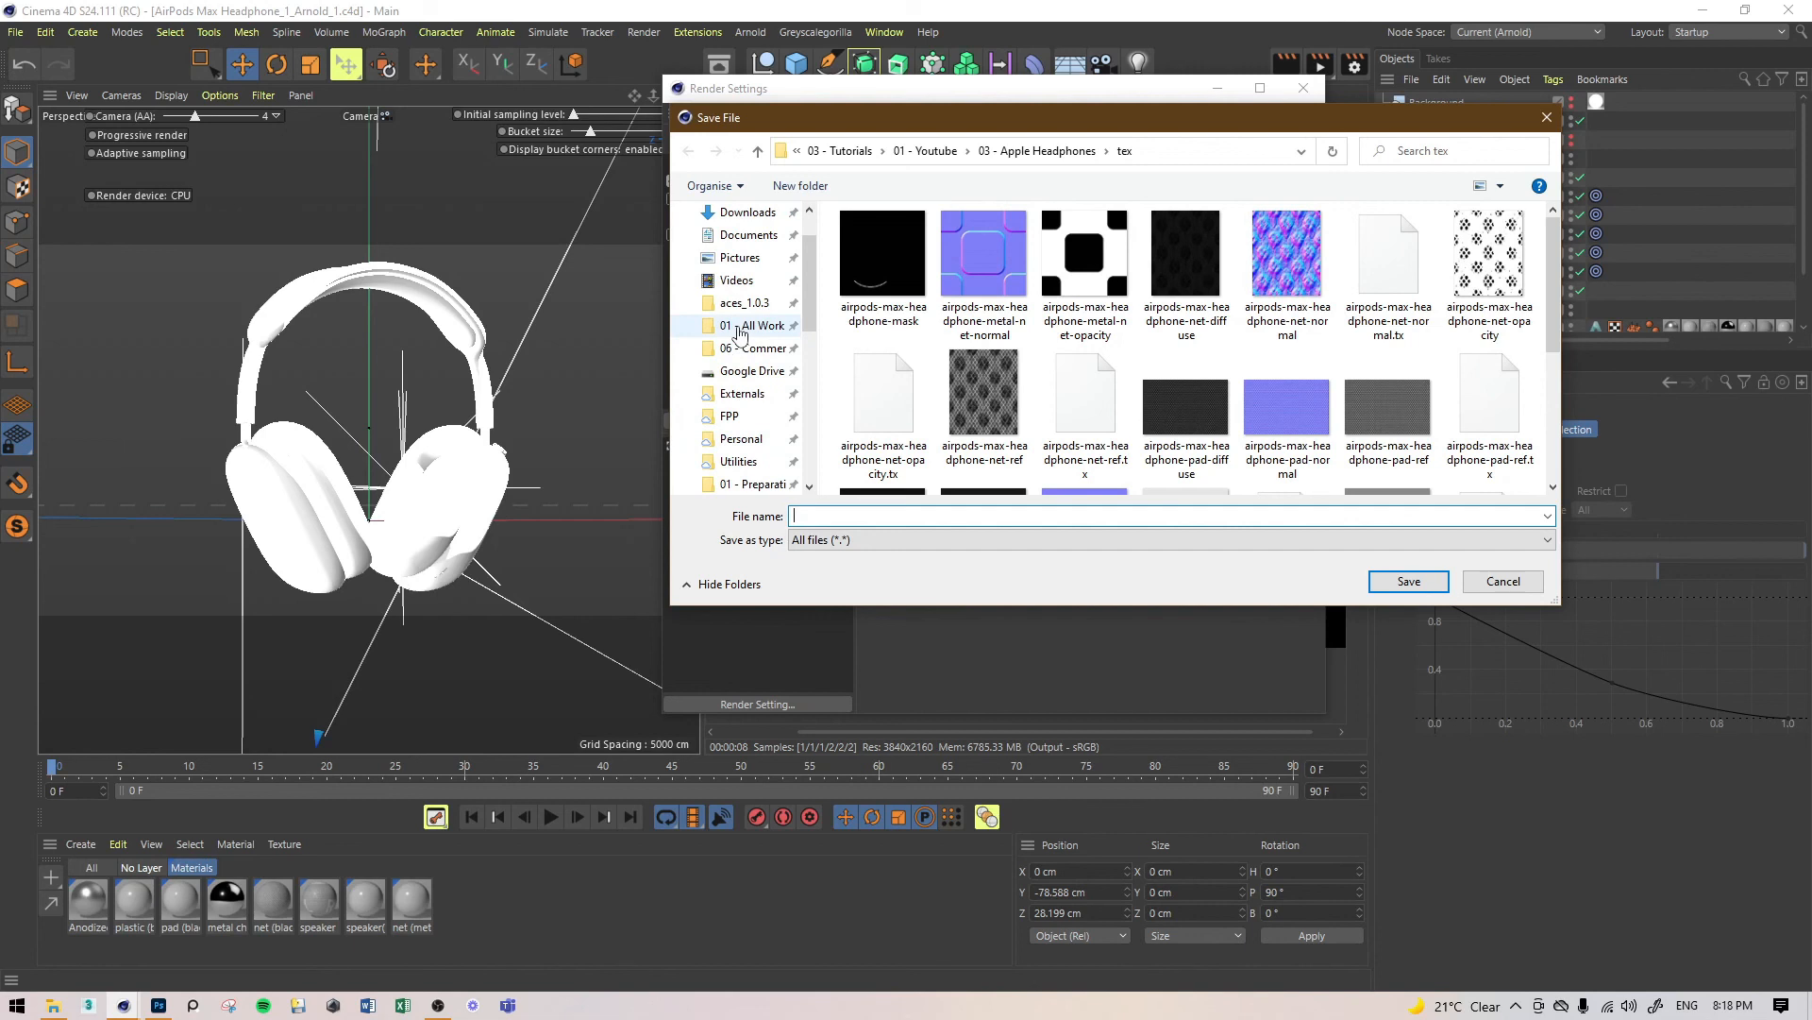
left_click(739, 326)
double_click(892, 241)
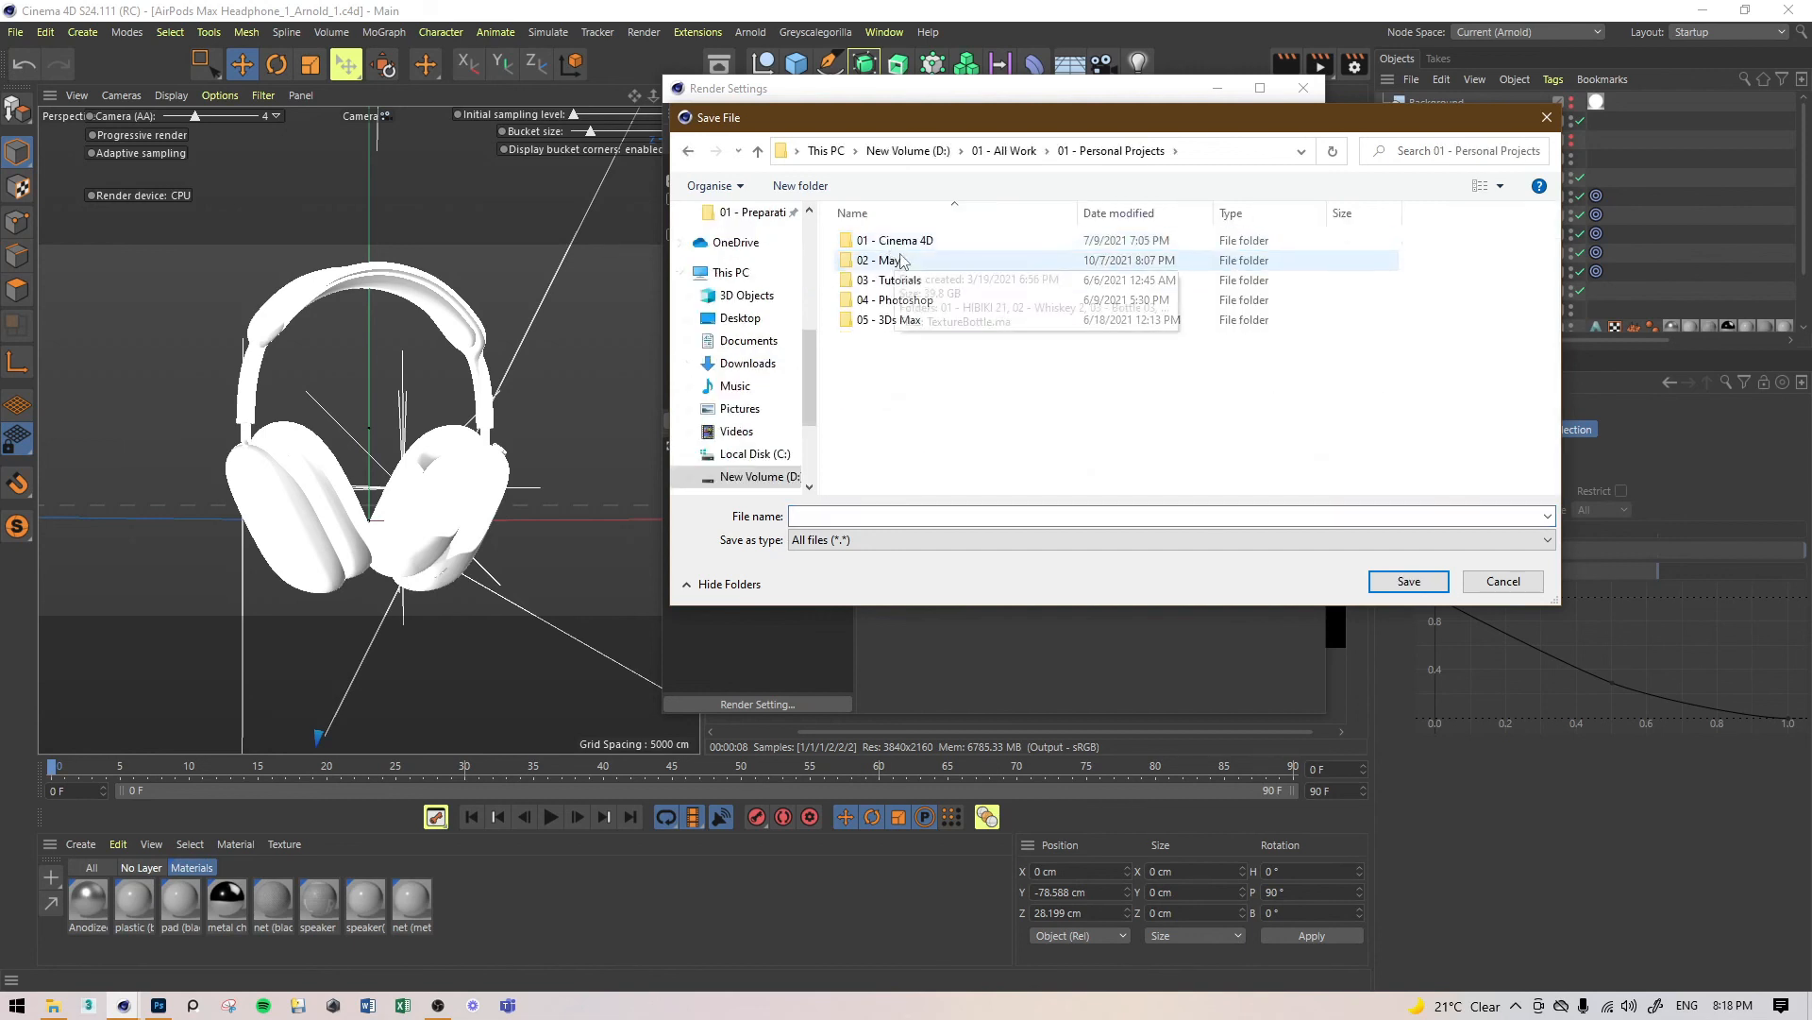
double_click(908, 253)
key("BackSpace")
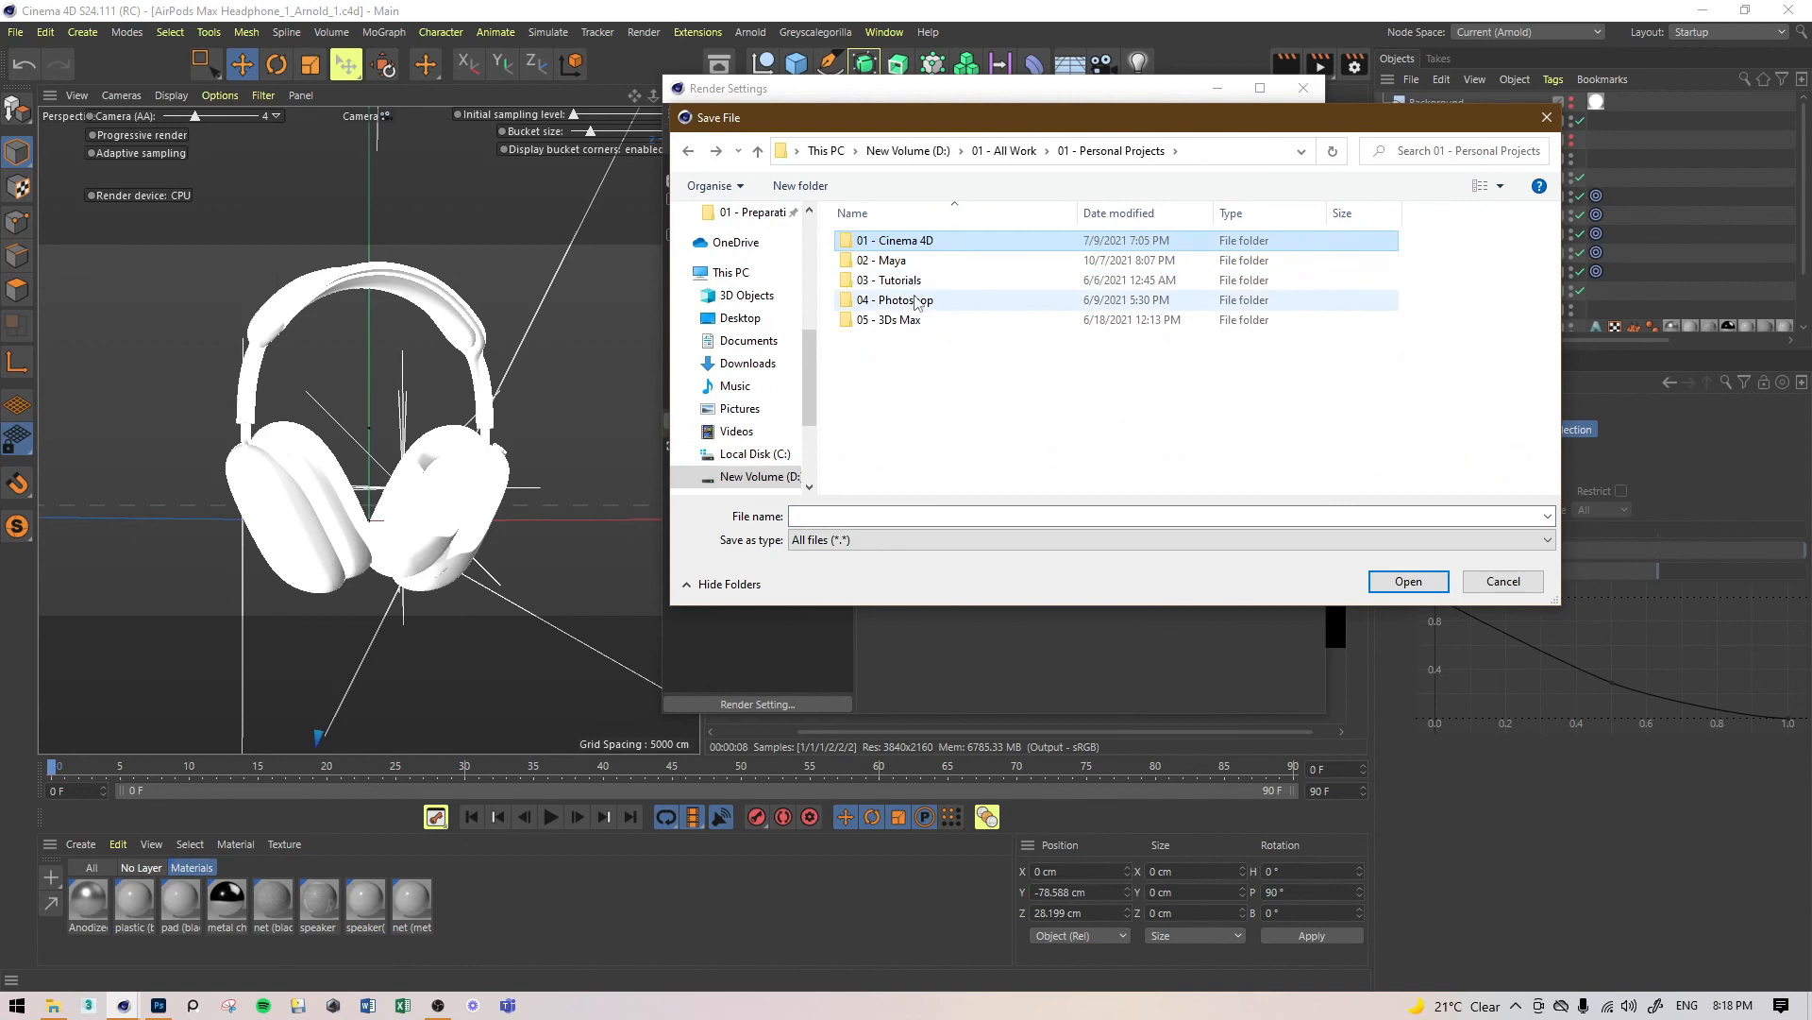
double_click(912, 279)
double_click(901, 260)
double_click(912, 282)
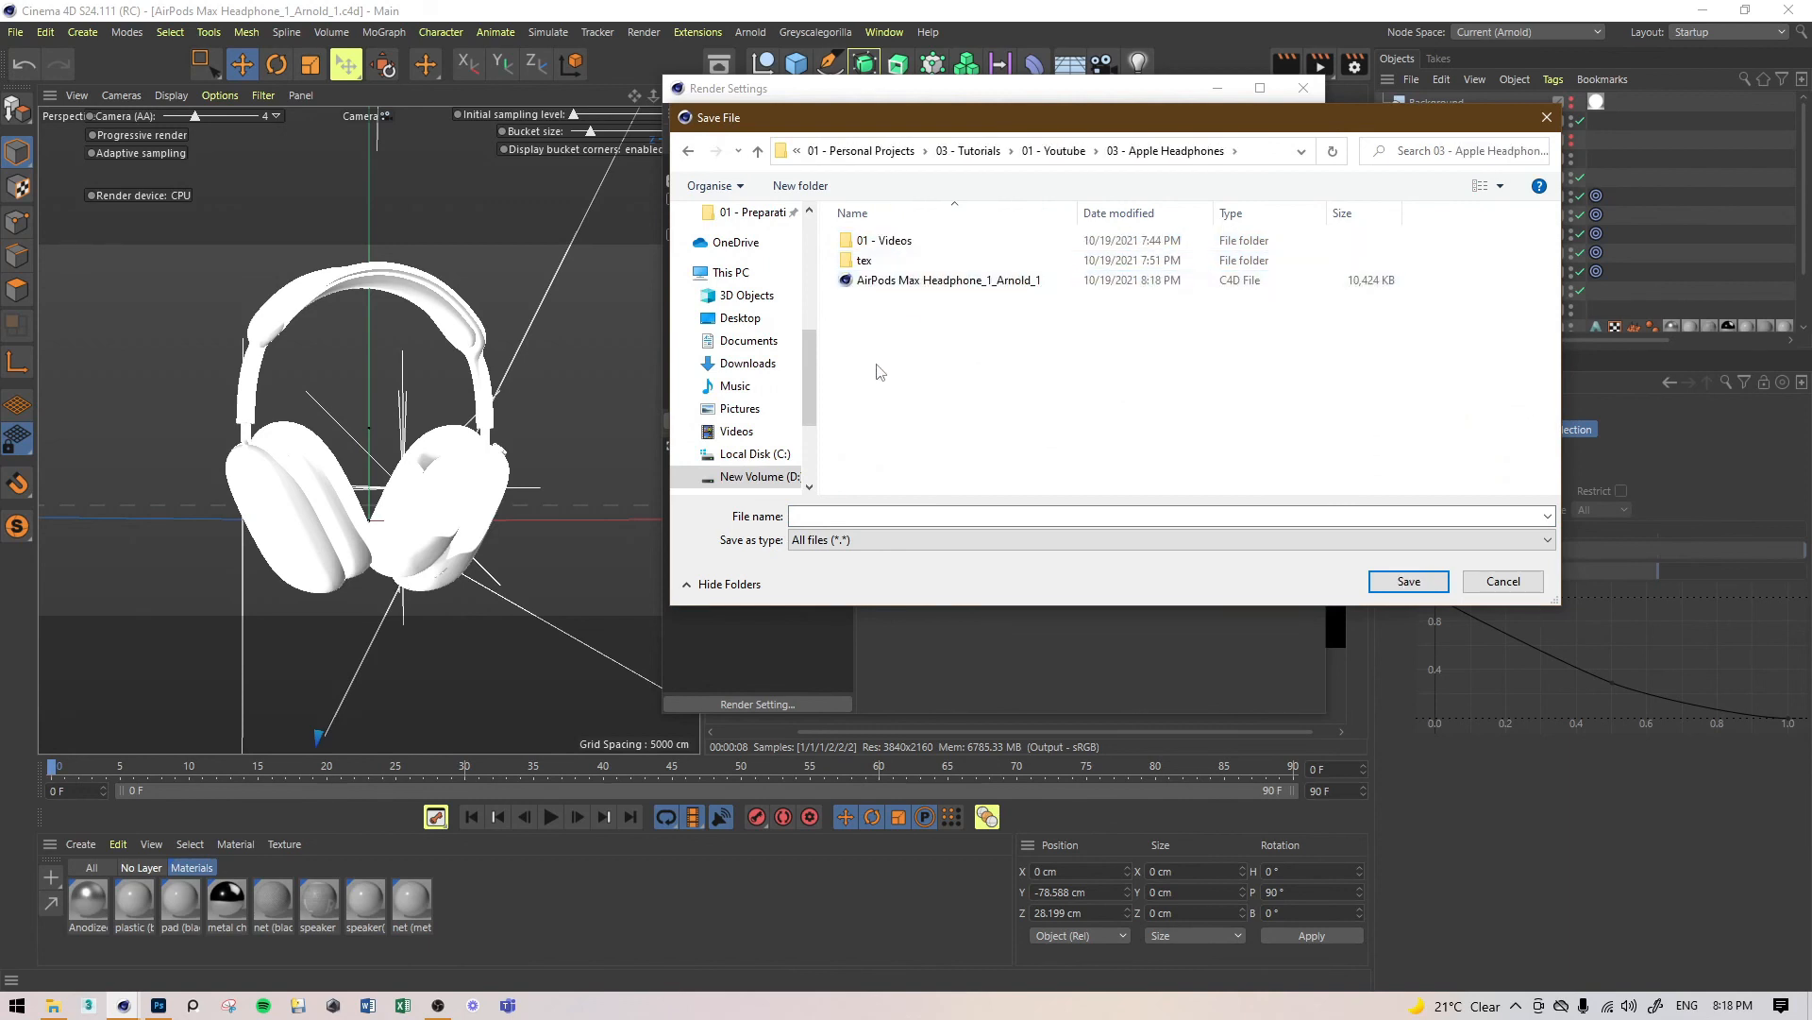
Step: Create a new folder named 02 - Output in the project folder and open it
key("ctrl+shift+n")
type("02")
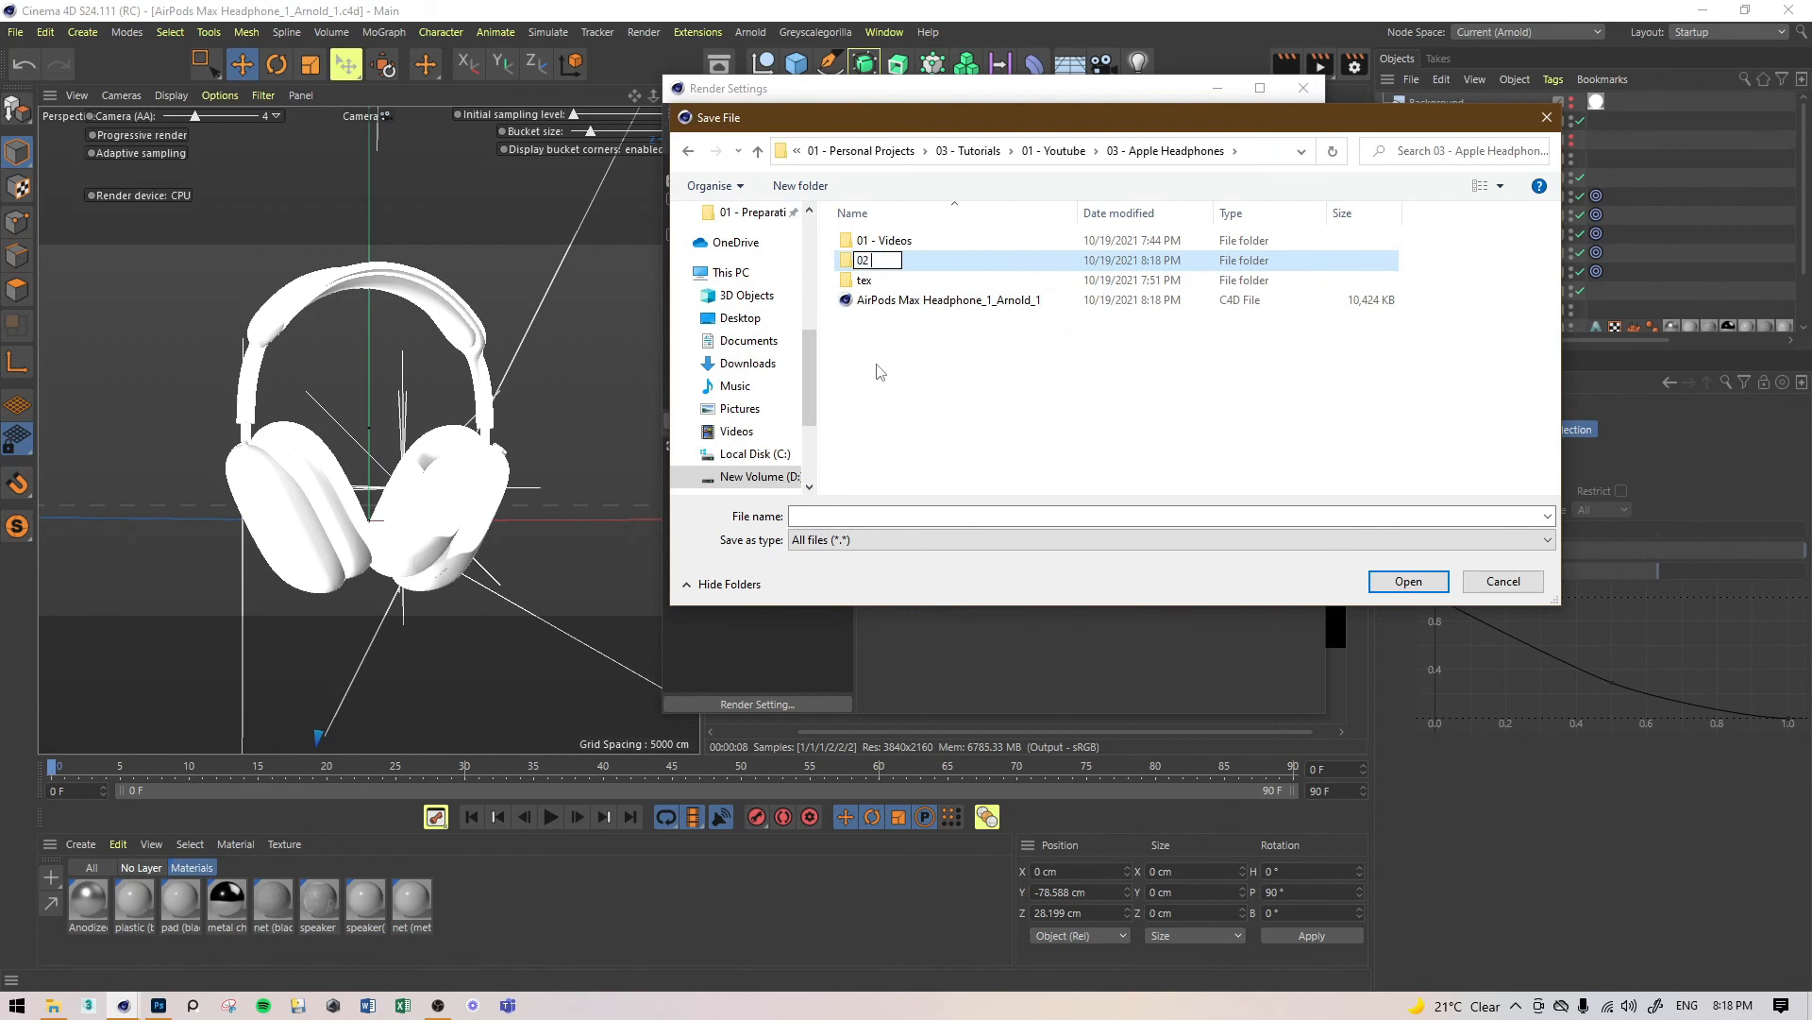
type(" - Output")
key("Return")
key("Return")
Step: Name the regular image's output file Raw and confirm the save location
left_click(873, 515)
type("Raw")
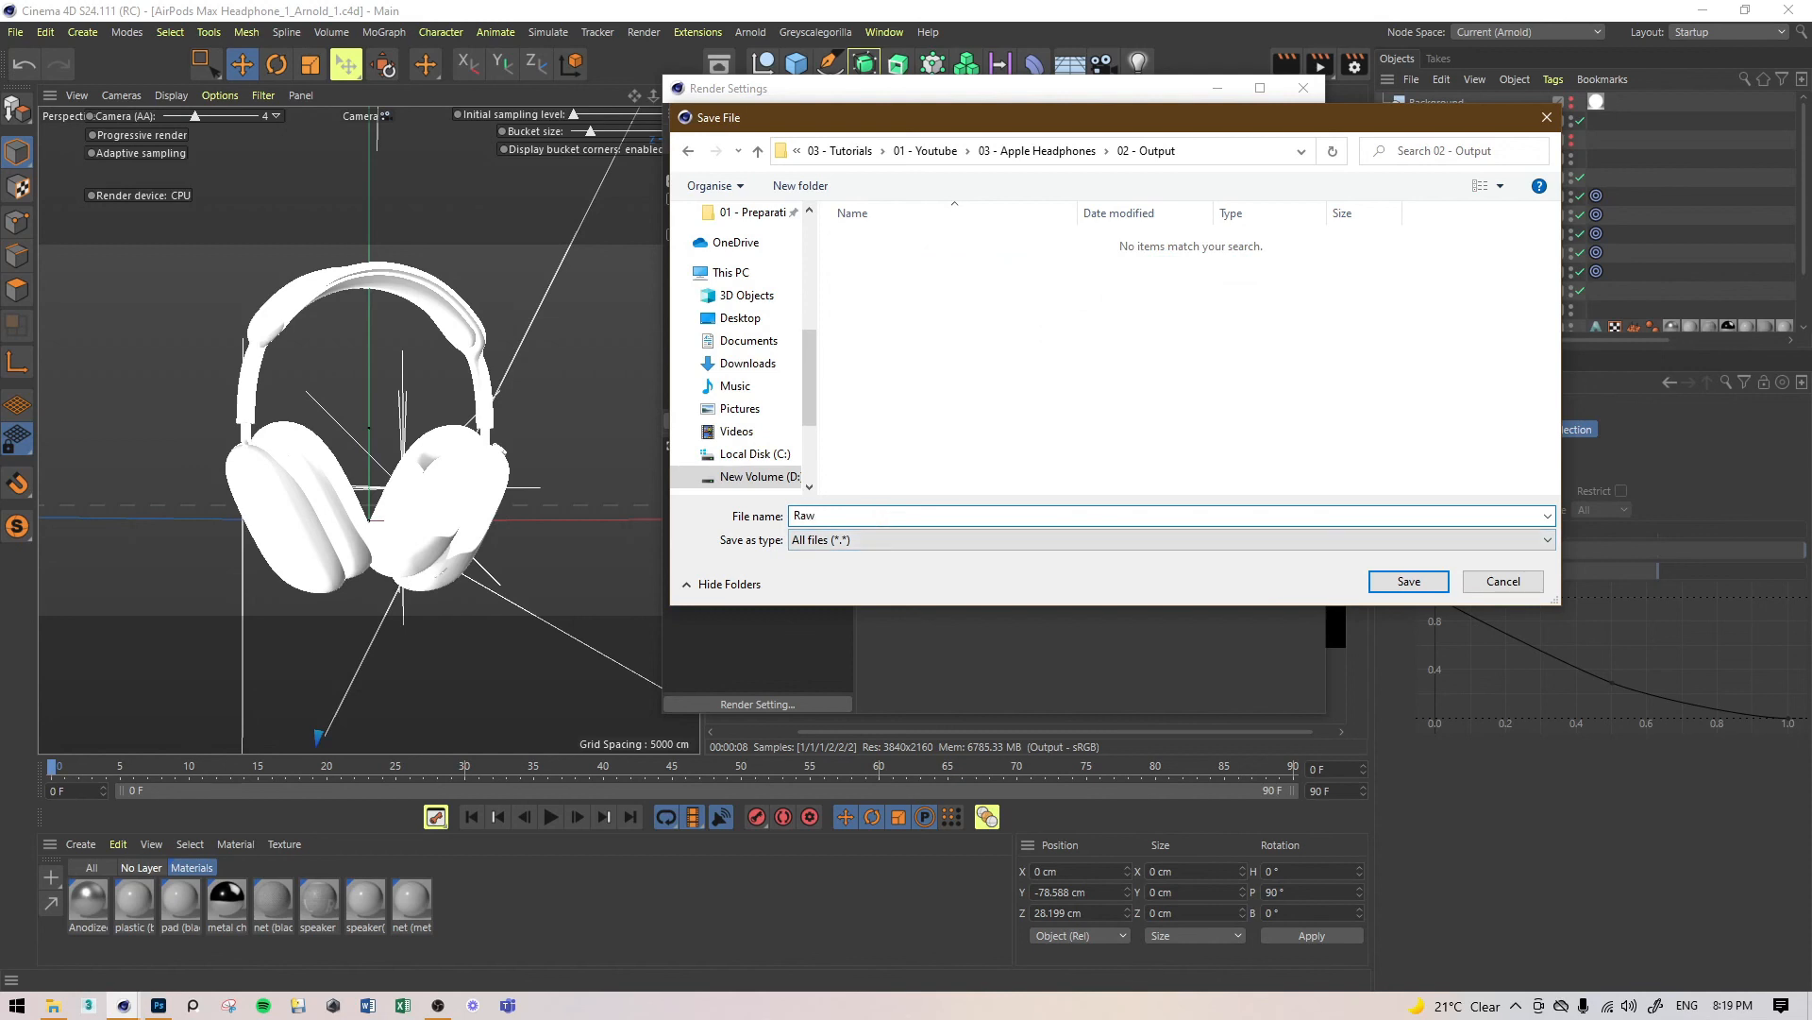
key("Return")
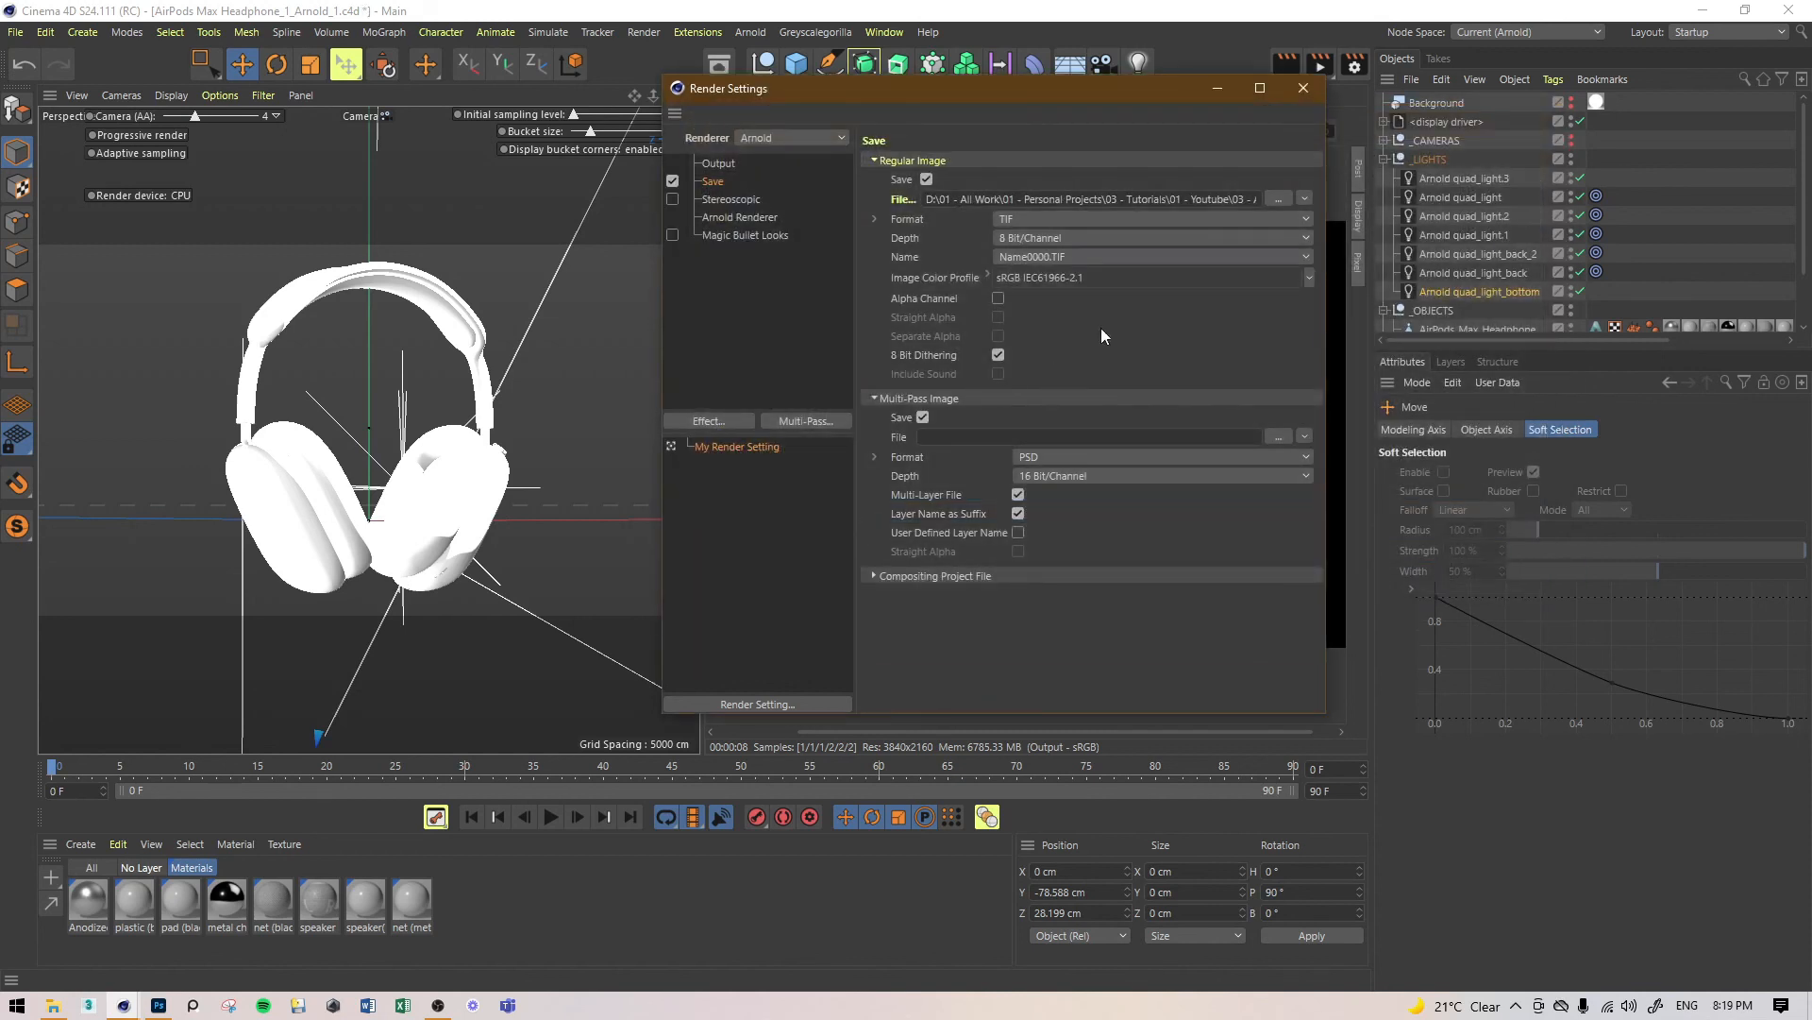
Step: Copy the regular image's file path to the multi-pass image and append _Passes to its name
key("ctrl+a")
key("ctrl+c")
left_click(1089, 438)
key("ctrl+v")
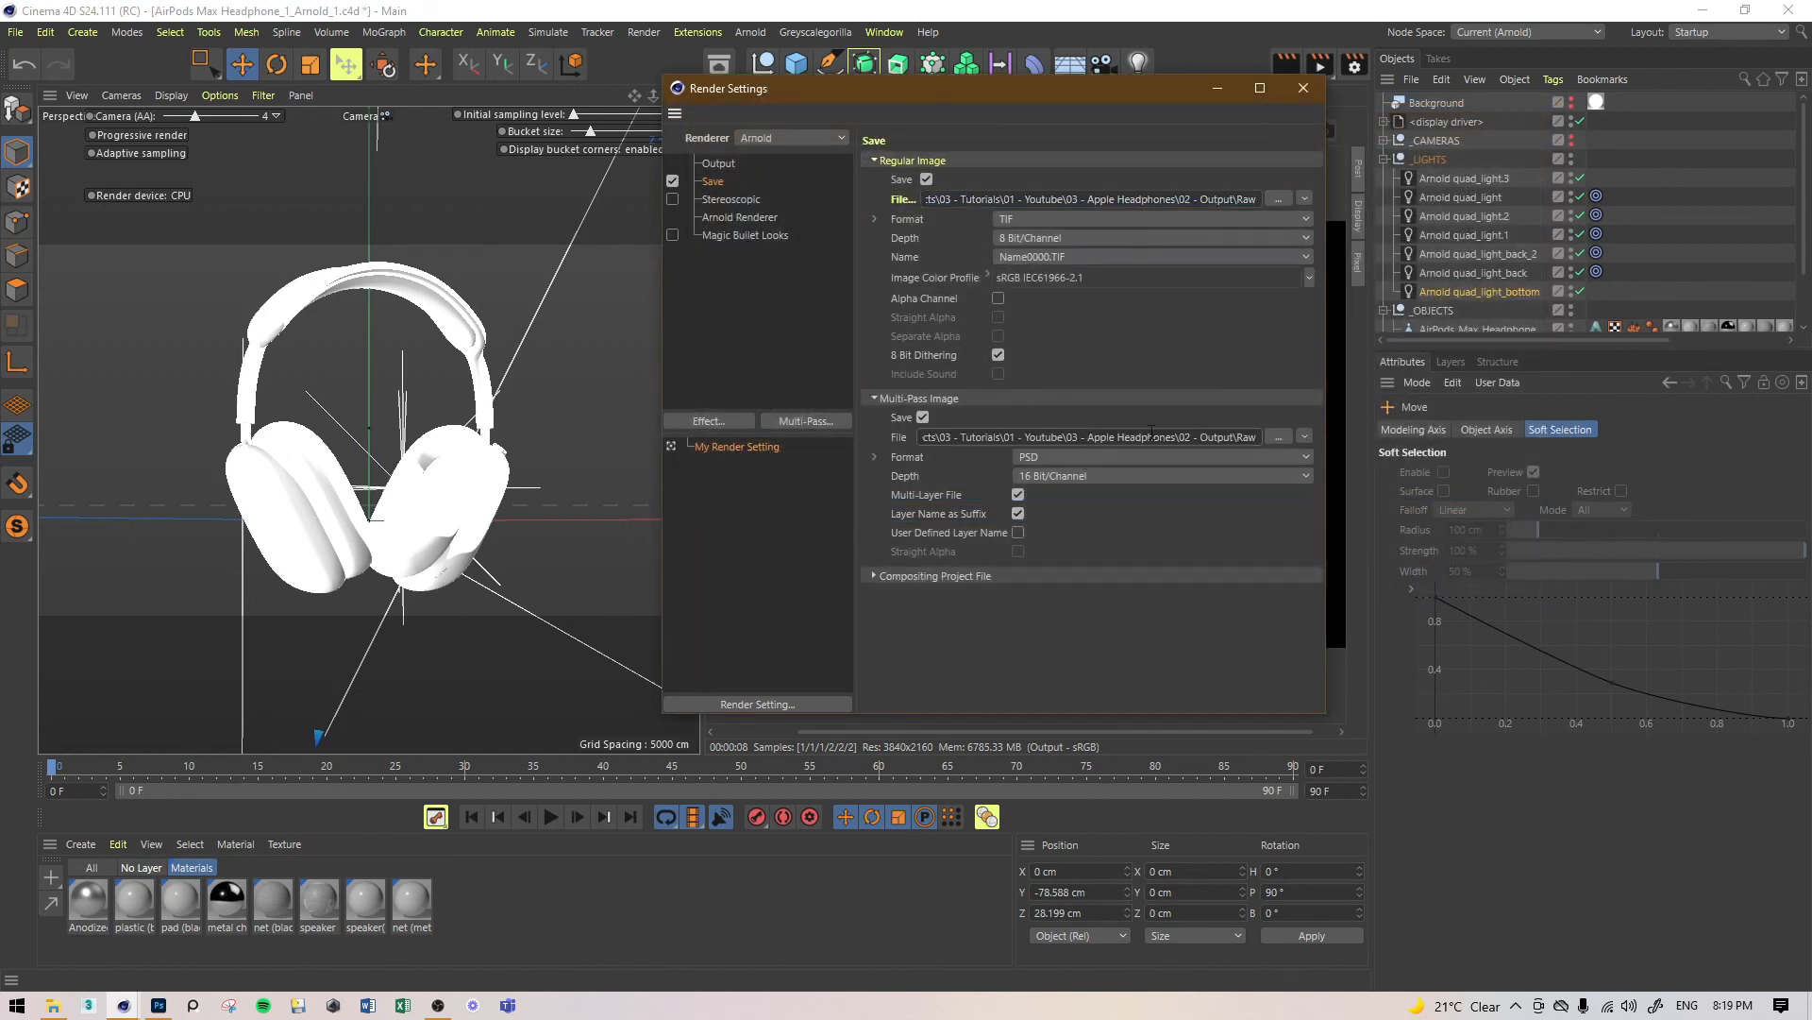
type("_Passes")
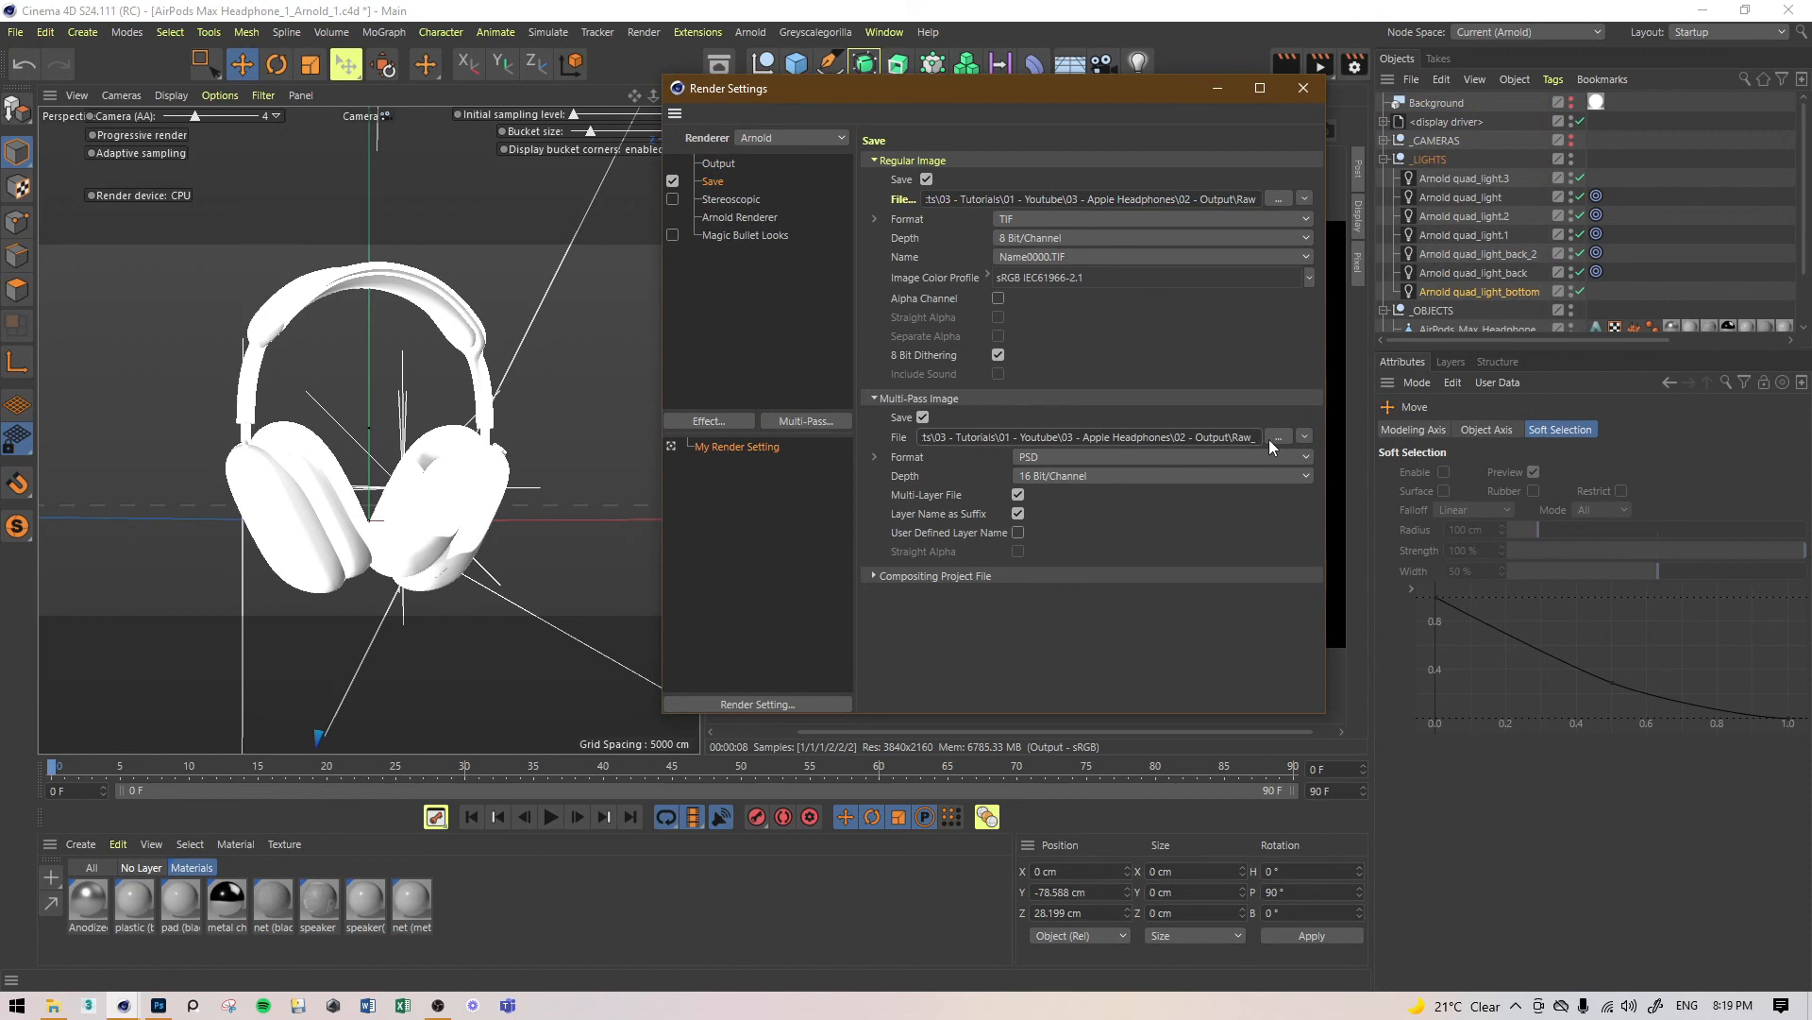
Step: Set both the multi-pass image and the regular image to OpenEXR format with a depth of 32 Bit/Channel
key("Return")
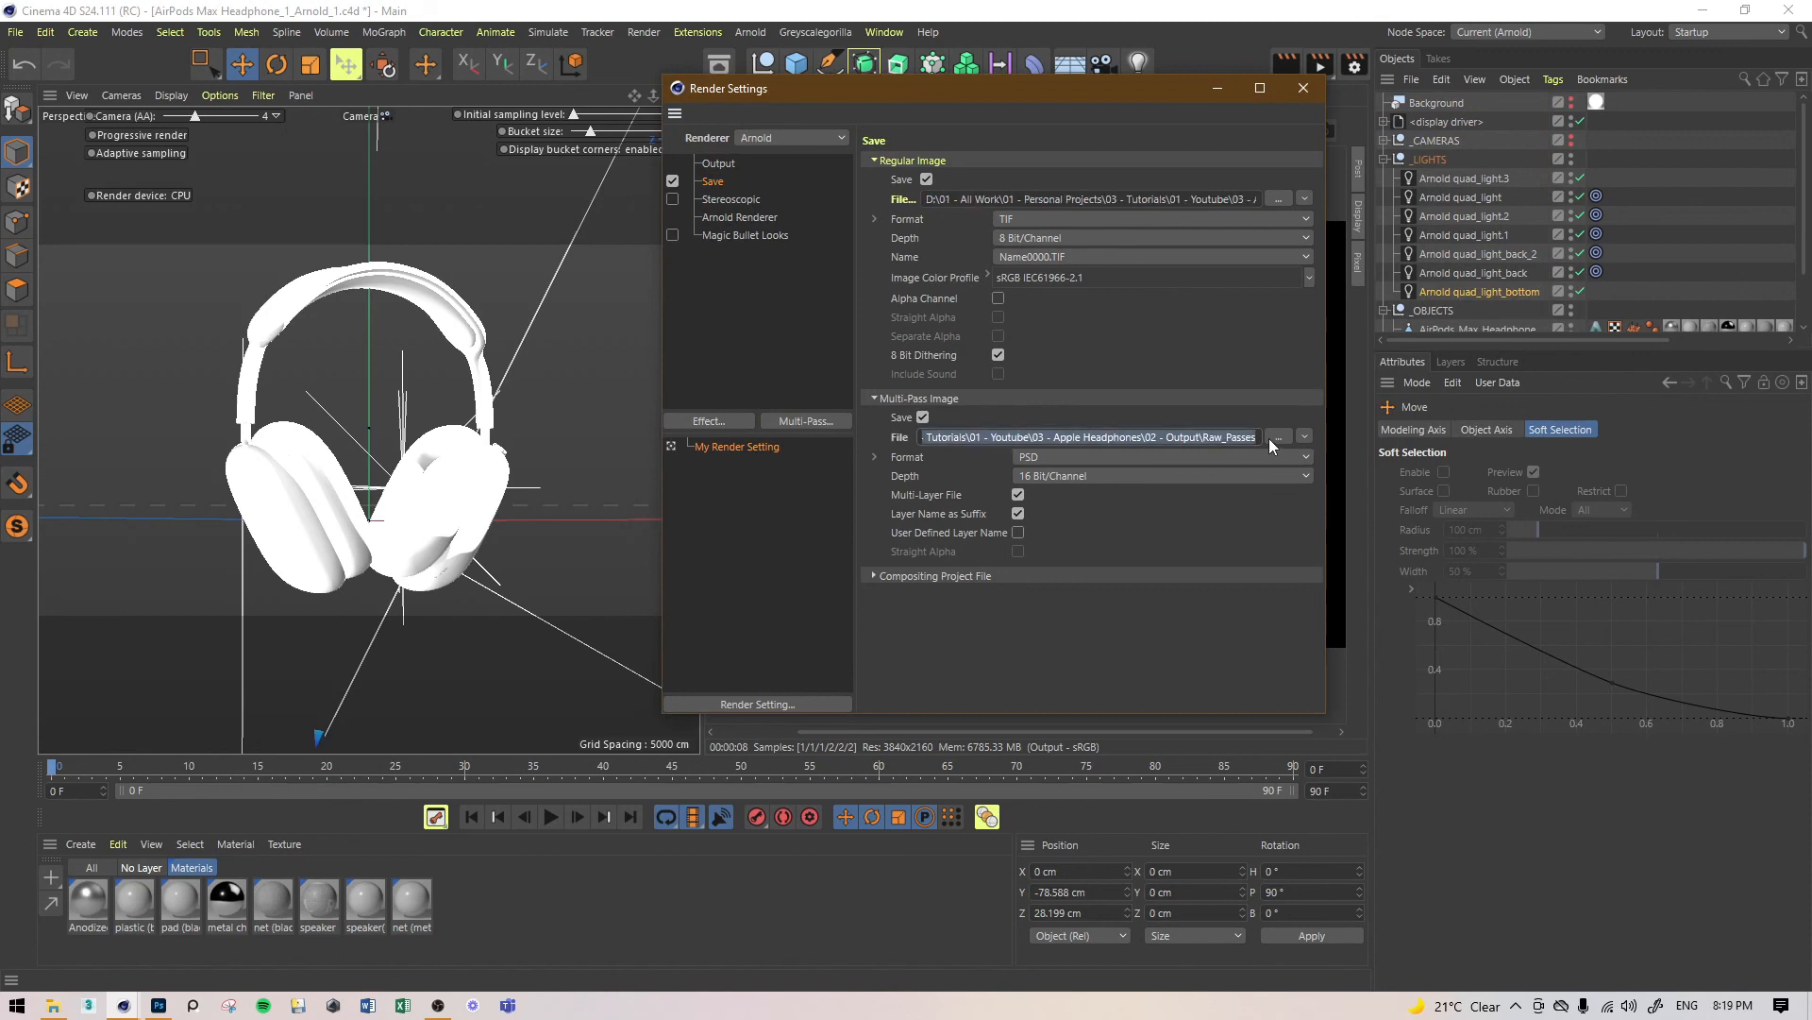
left_click(1161, 457)
left_click(1084, 642)
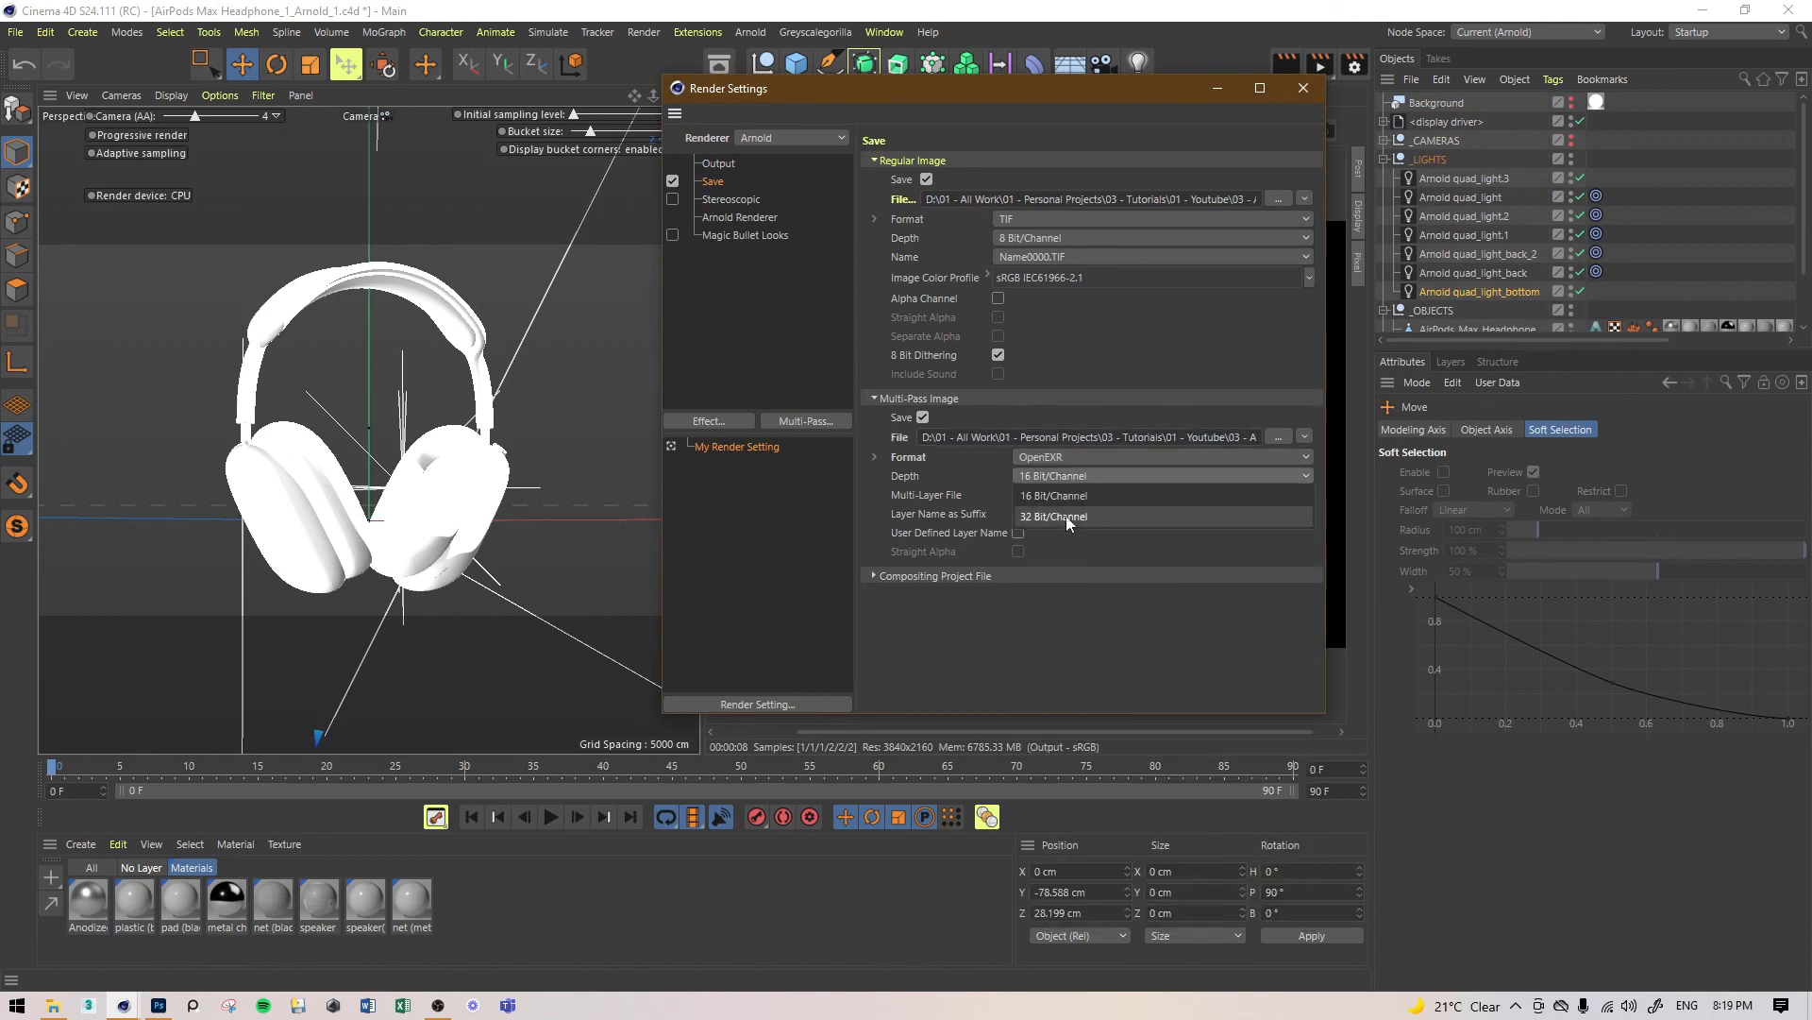
left_click(1044, 221)
left_click(1026, 404)
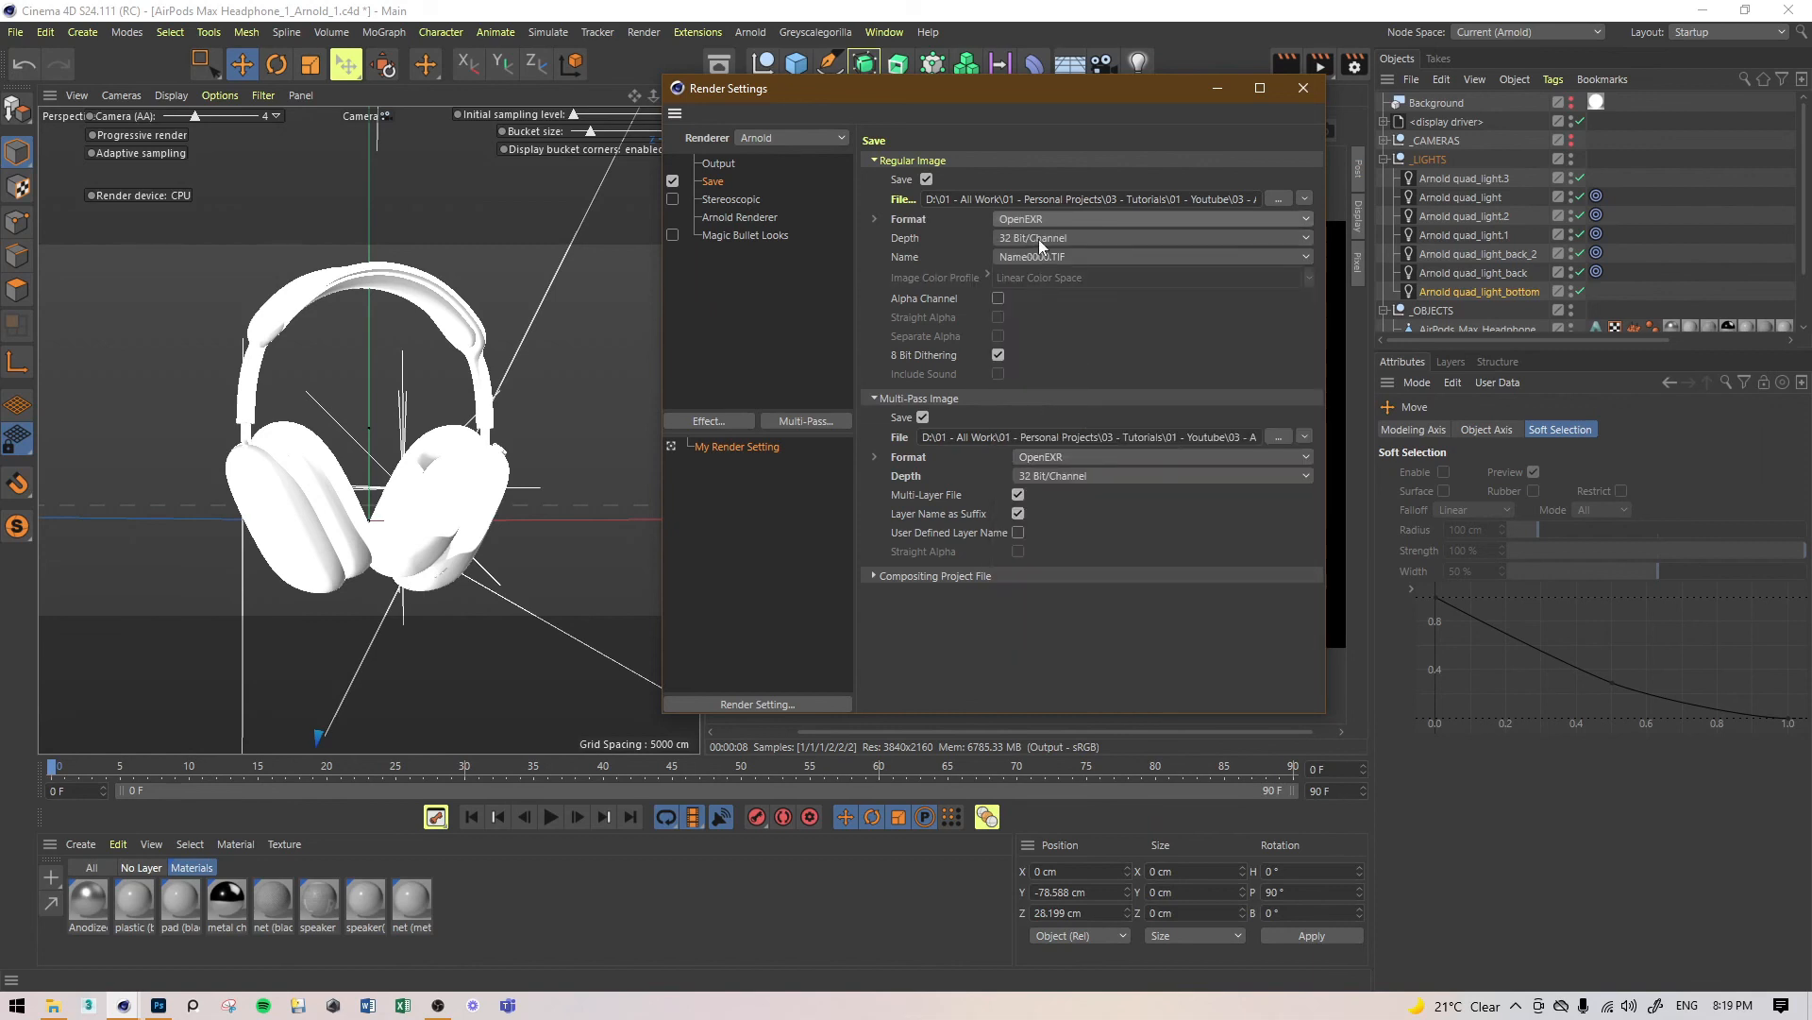
key("ctrl+s")
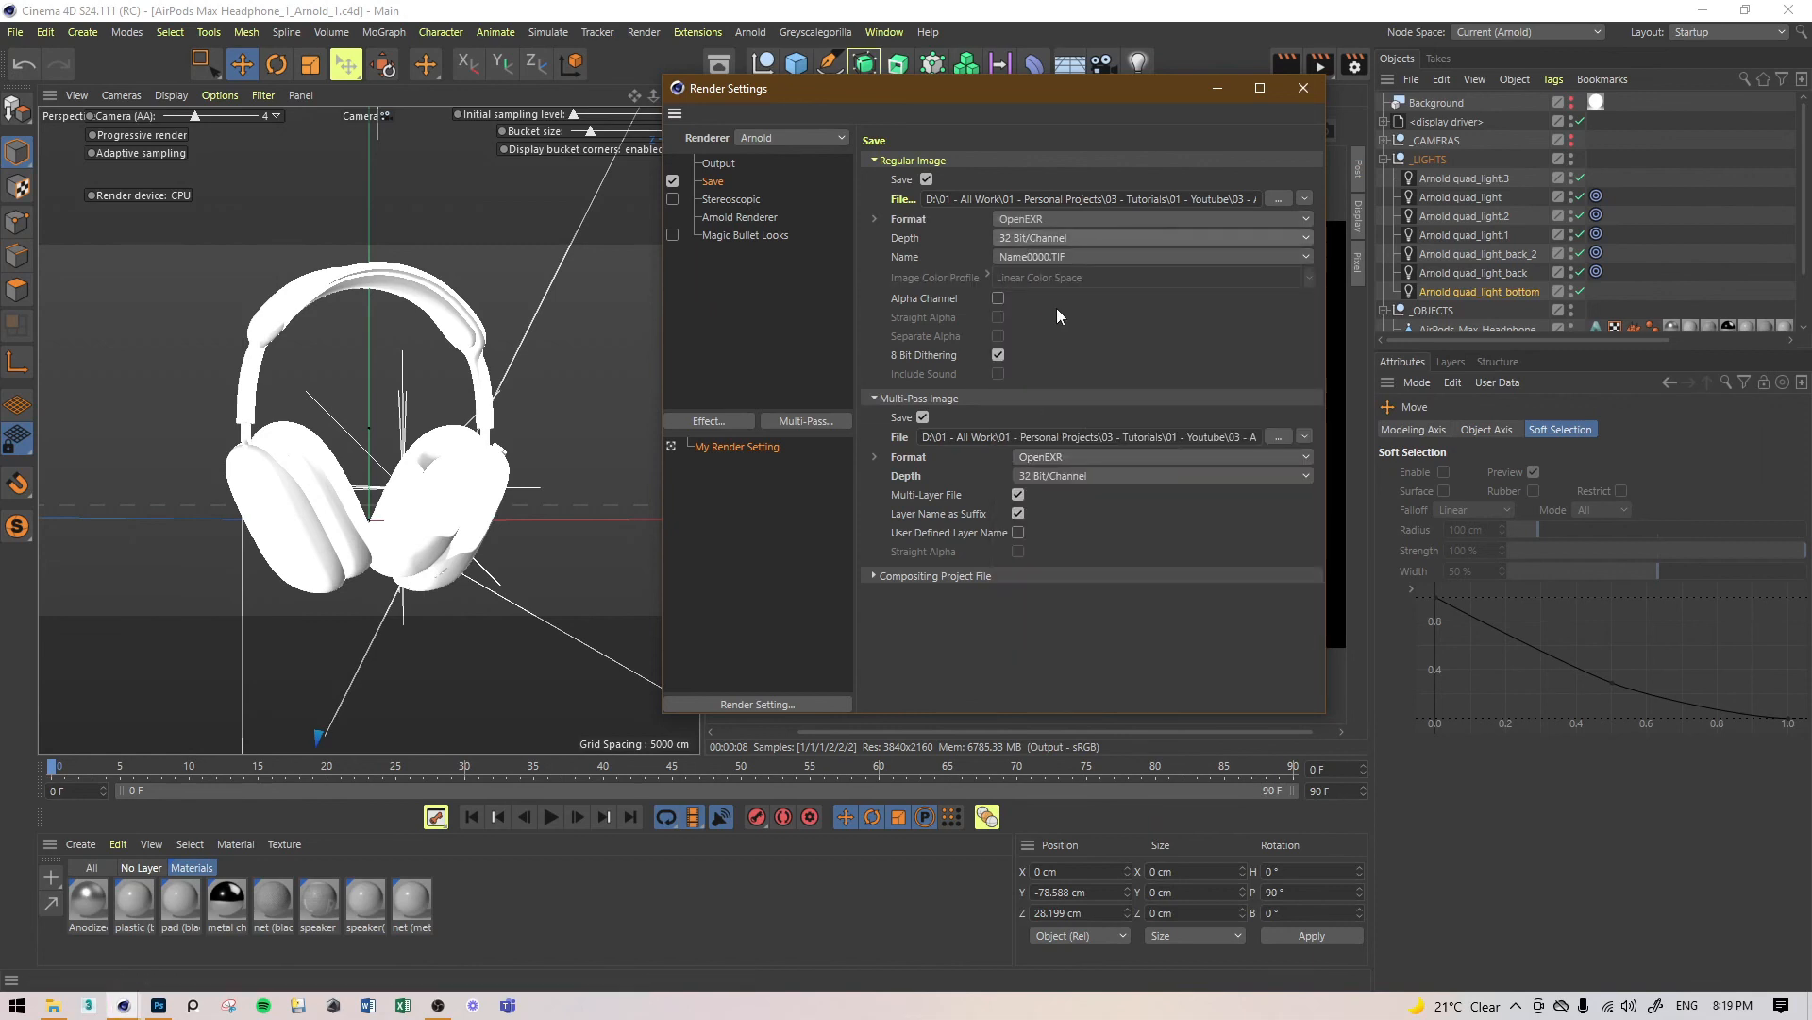
Step: Collapse the image save settings, close the render settings and save the project
left_click_drag(1065, 96, 851, 113)
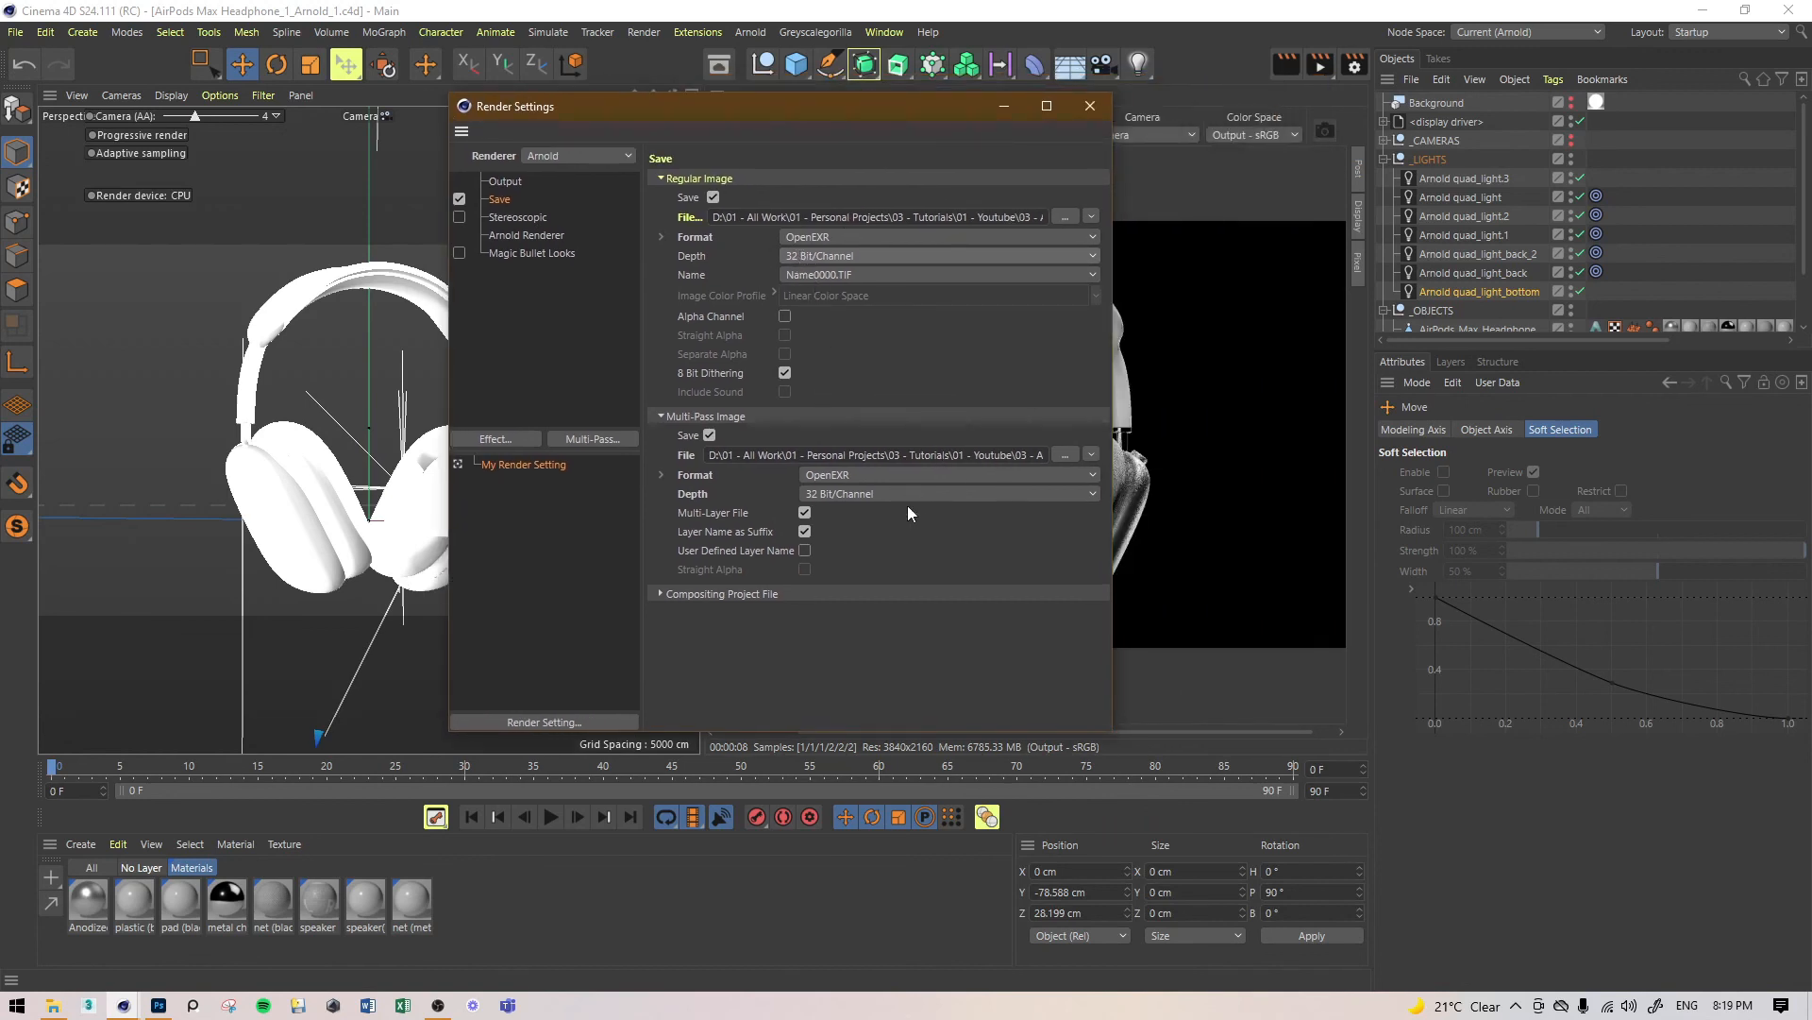
left_click(740, 180)
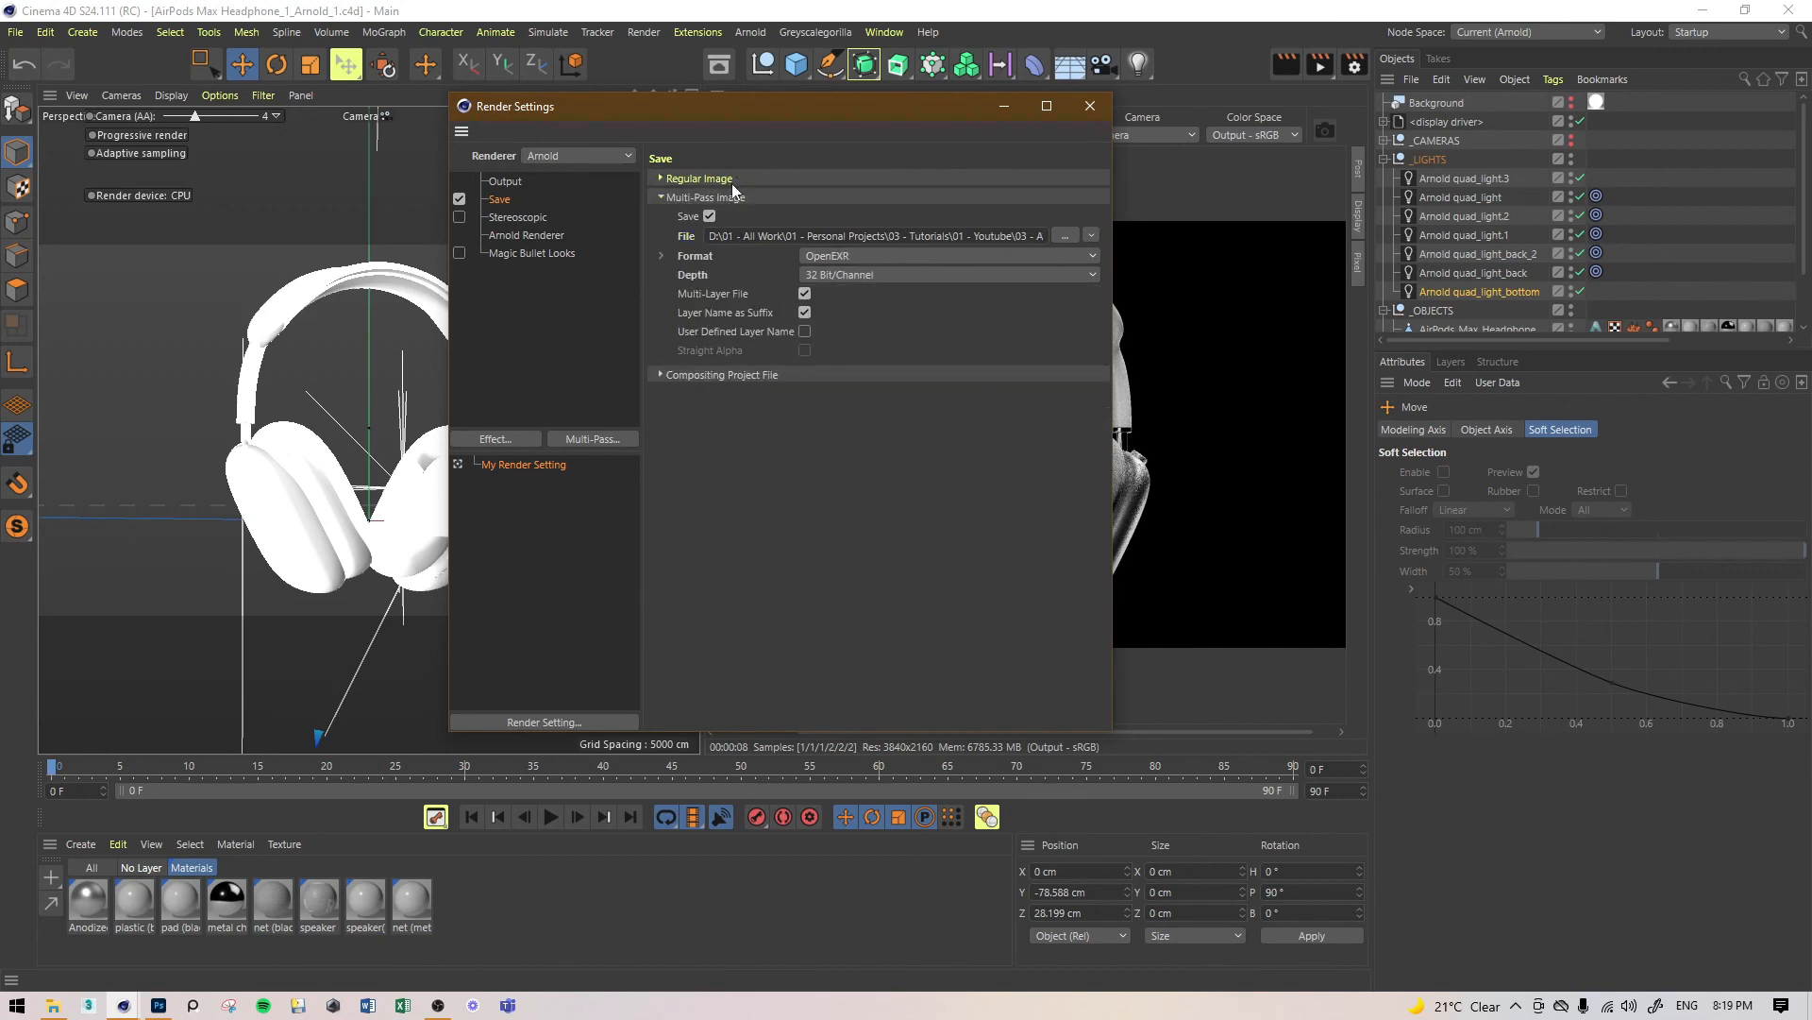
left_click(726, 197)
left_click(708, 215)
left_click(710, 216)
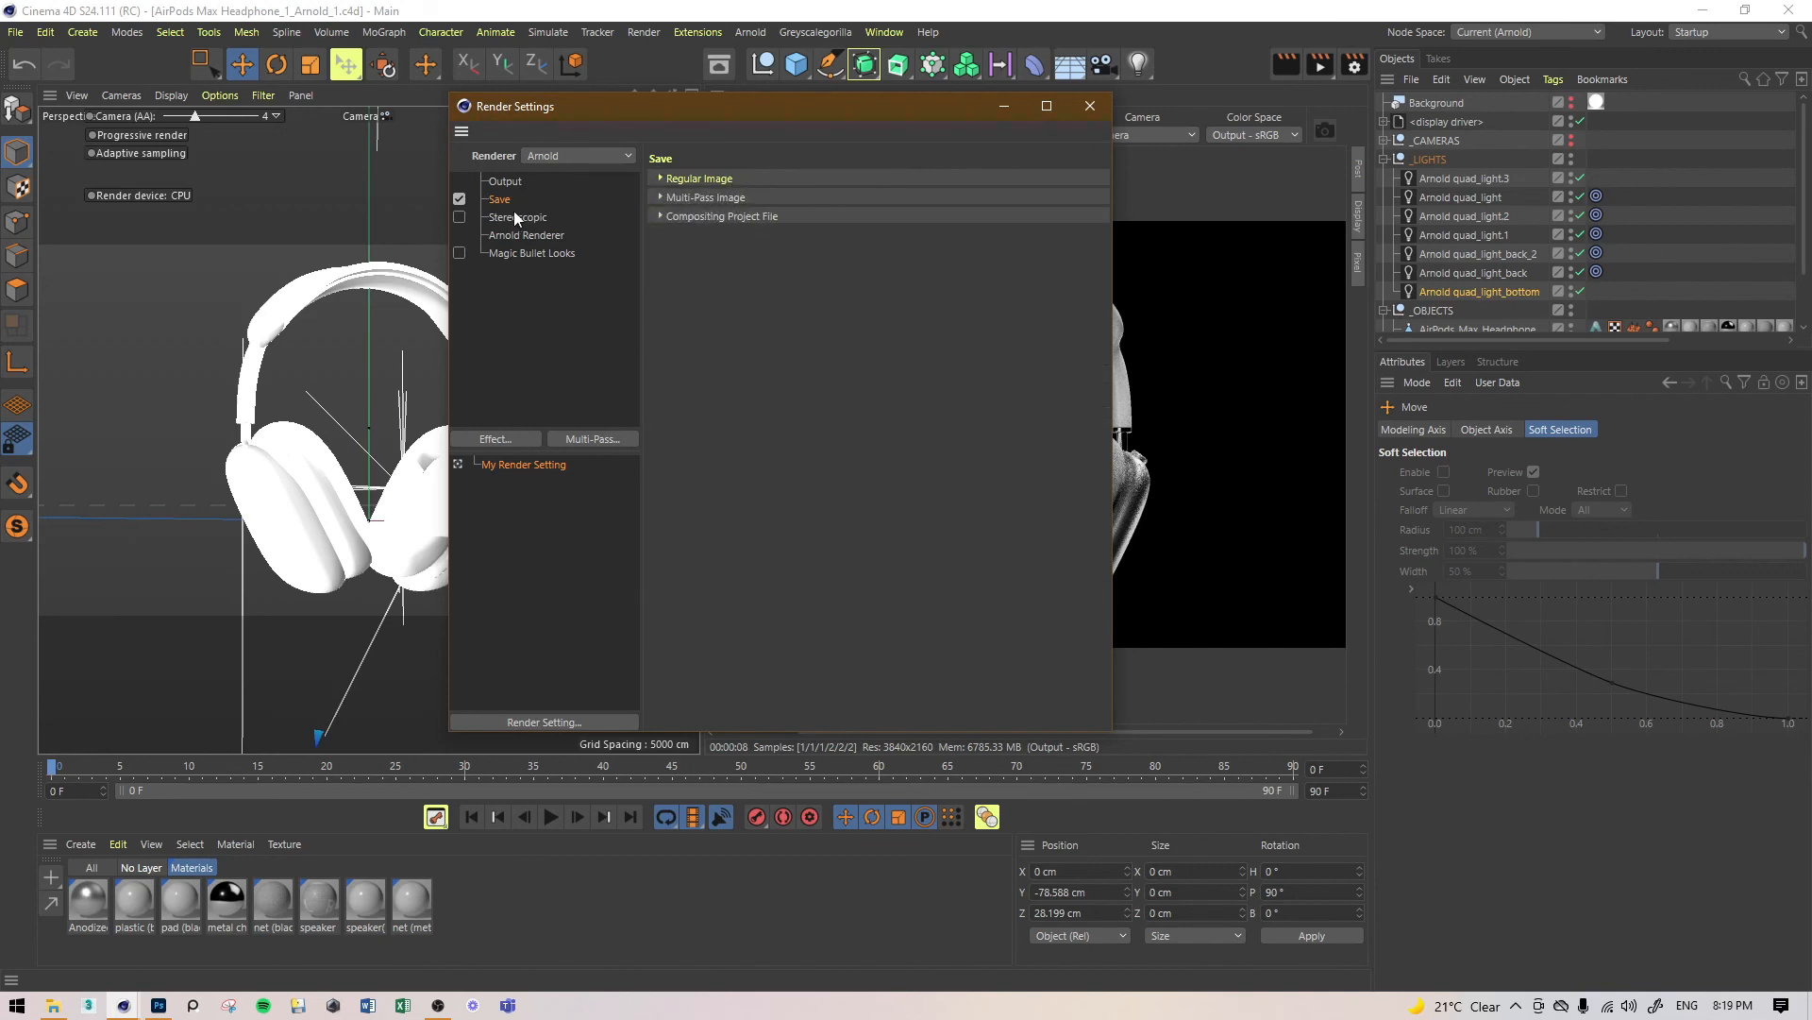
left_click(1085, 111)
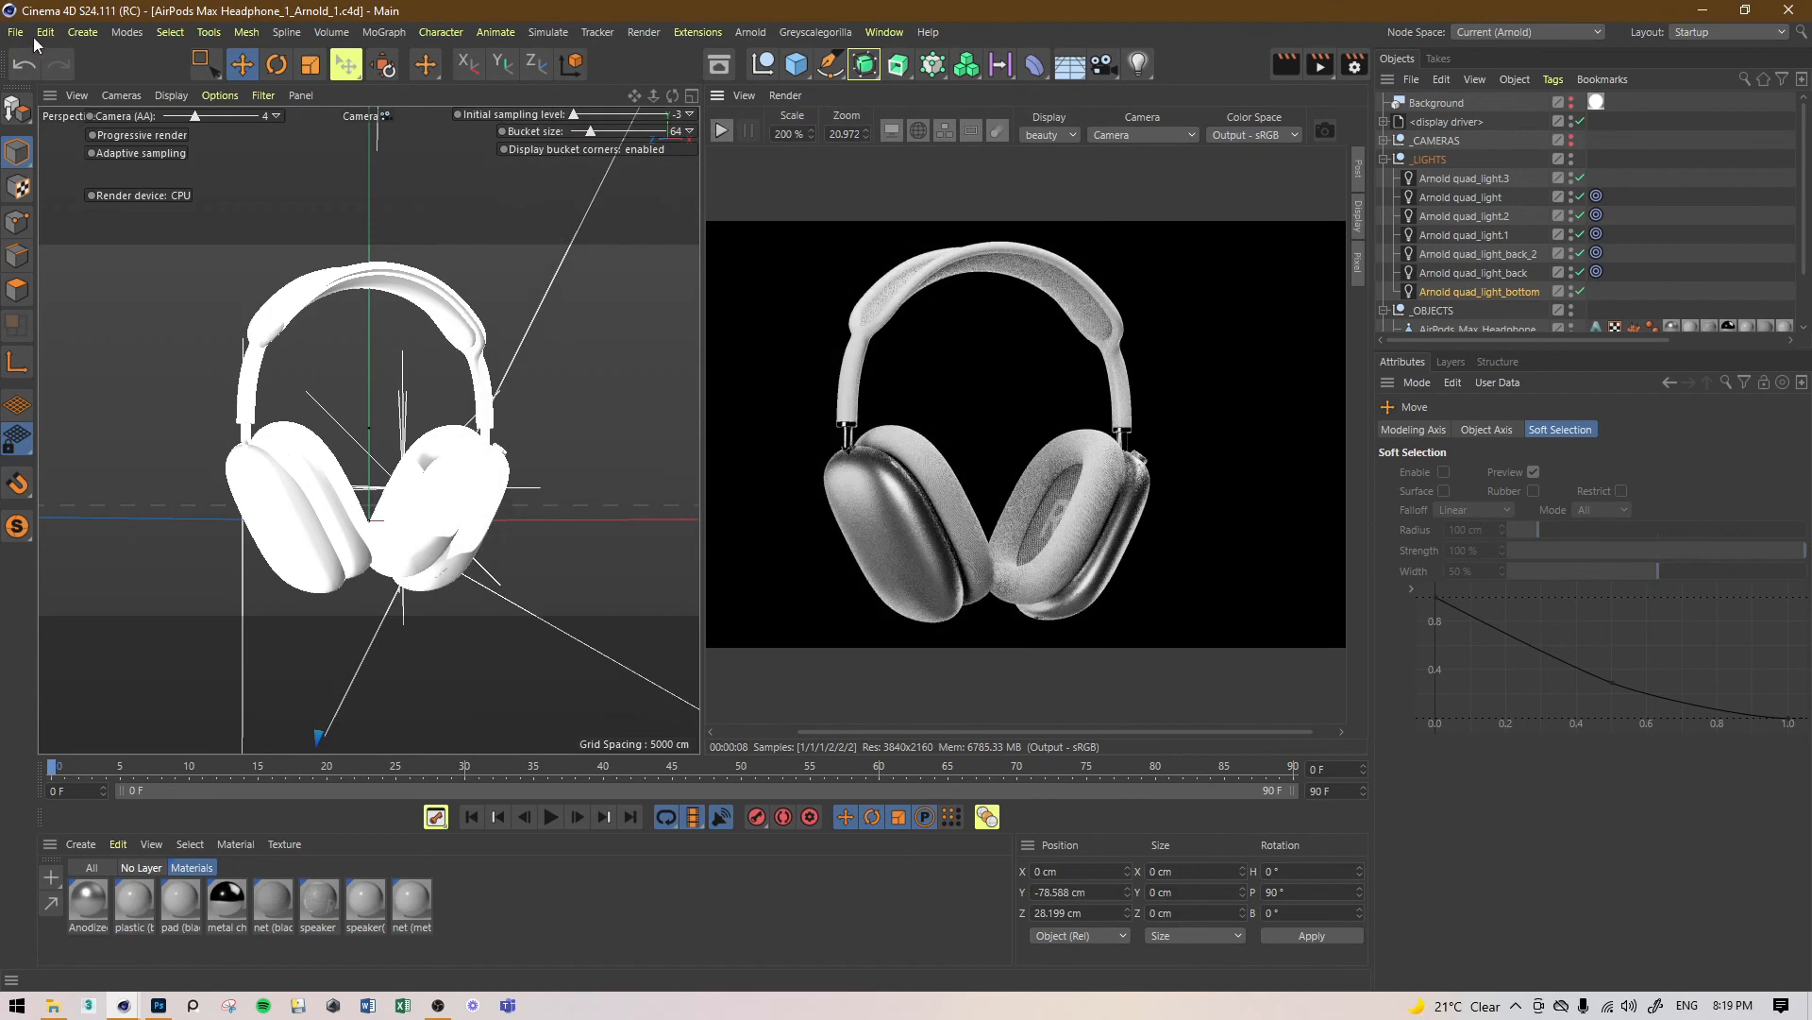
left_click(16, 32)
left_click(56, 222)
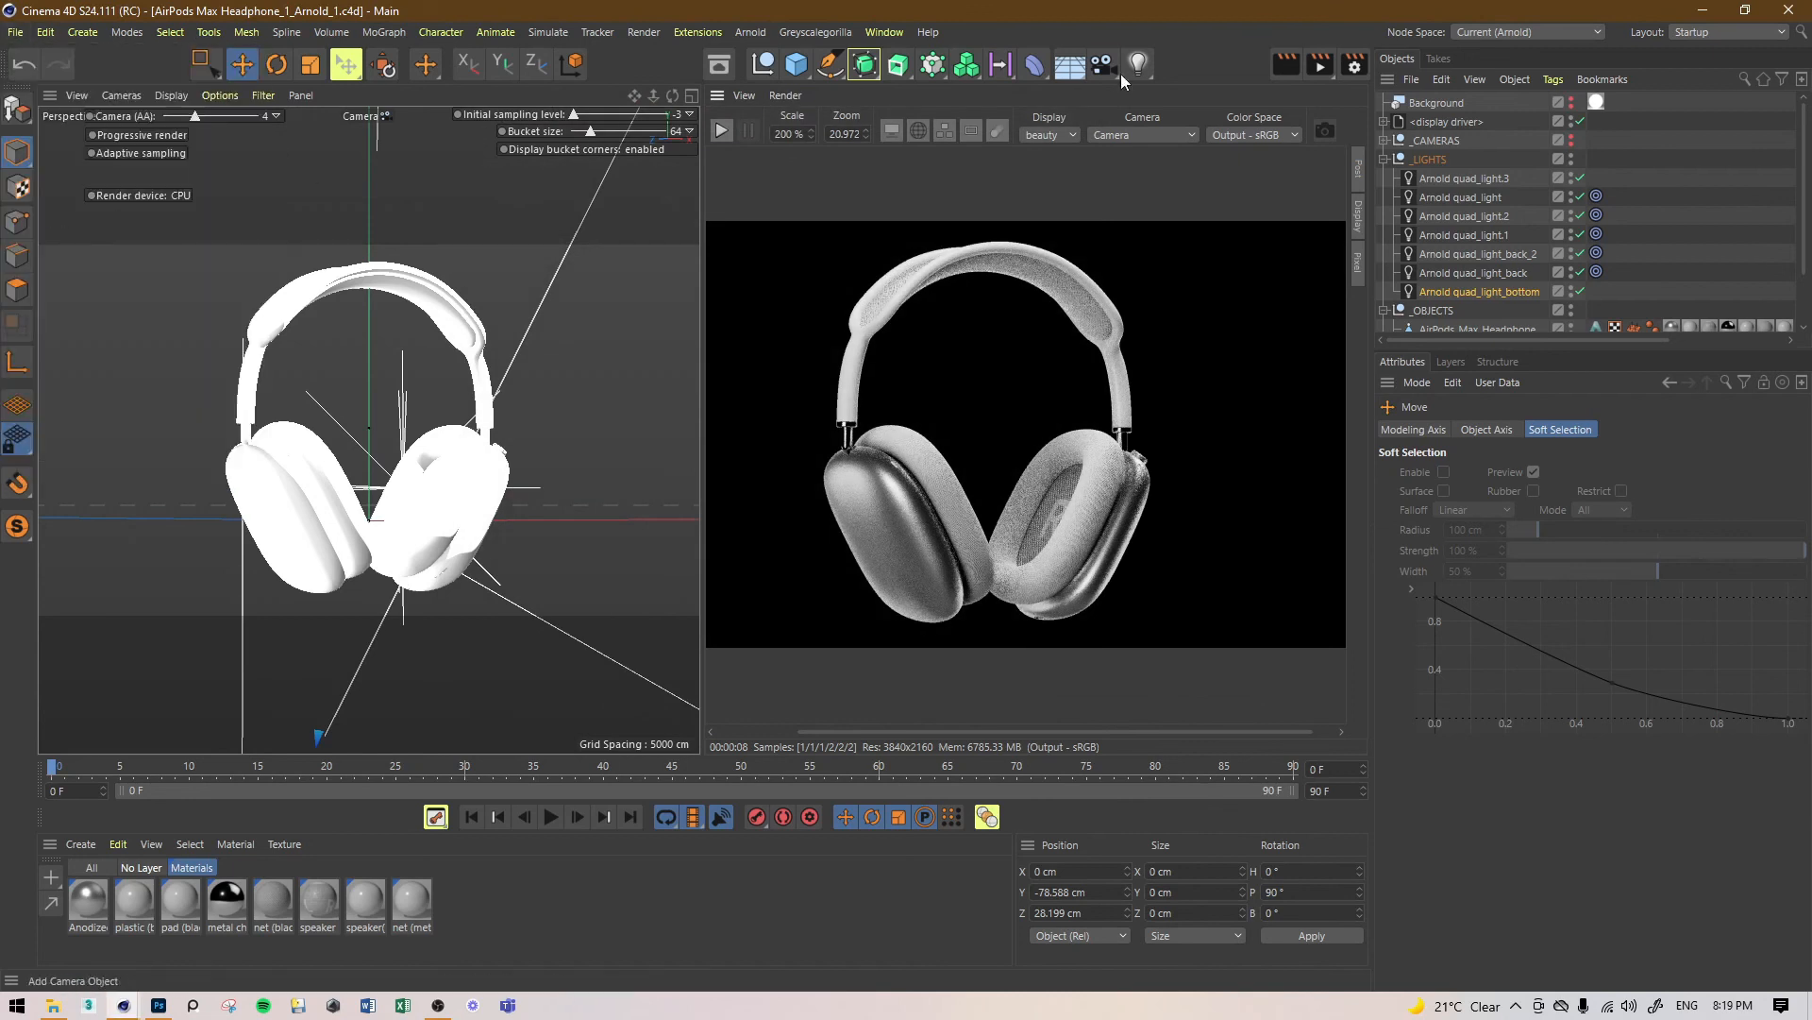
left_click(1323, 64)
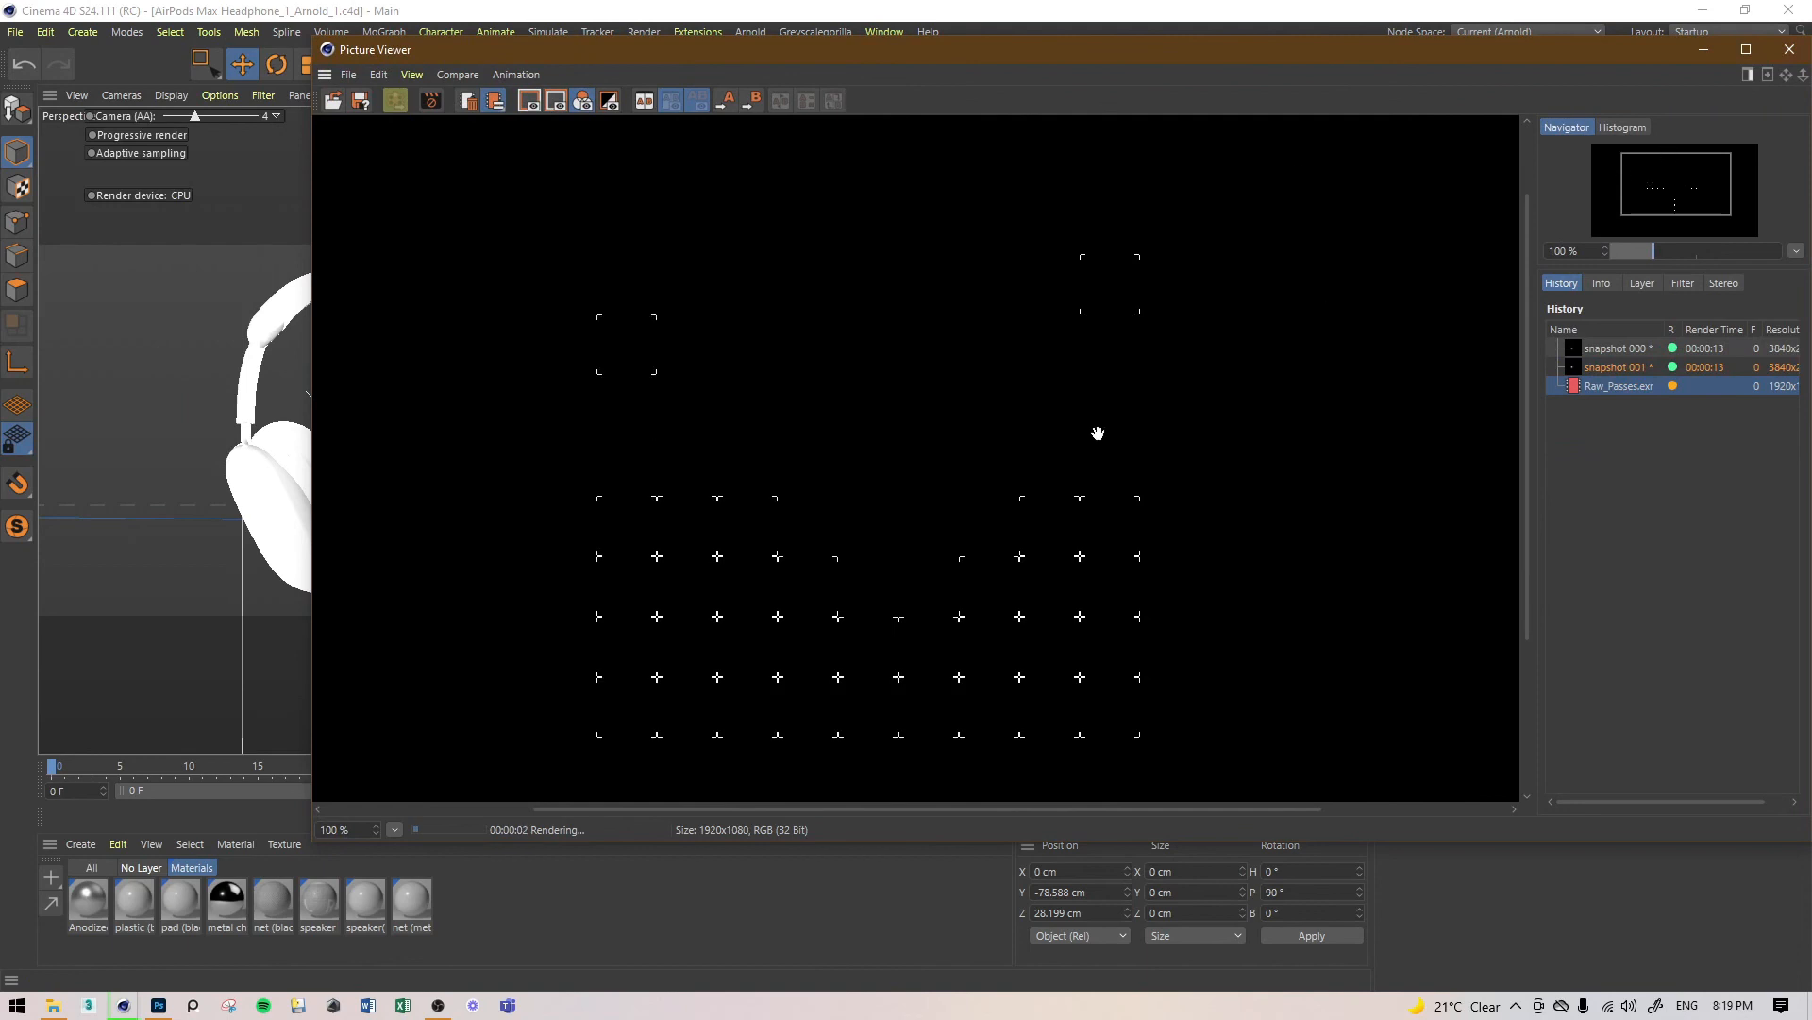
scroll(1098, 433, "down", 2)
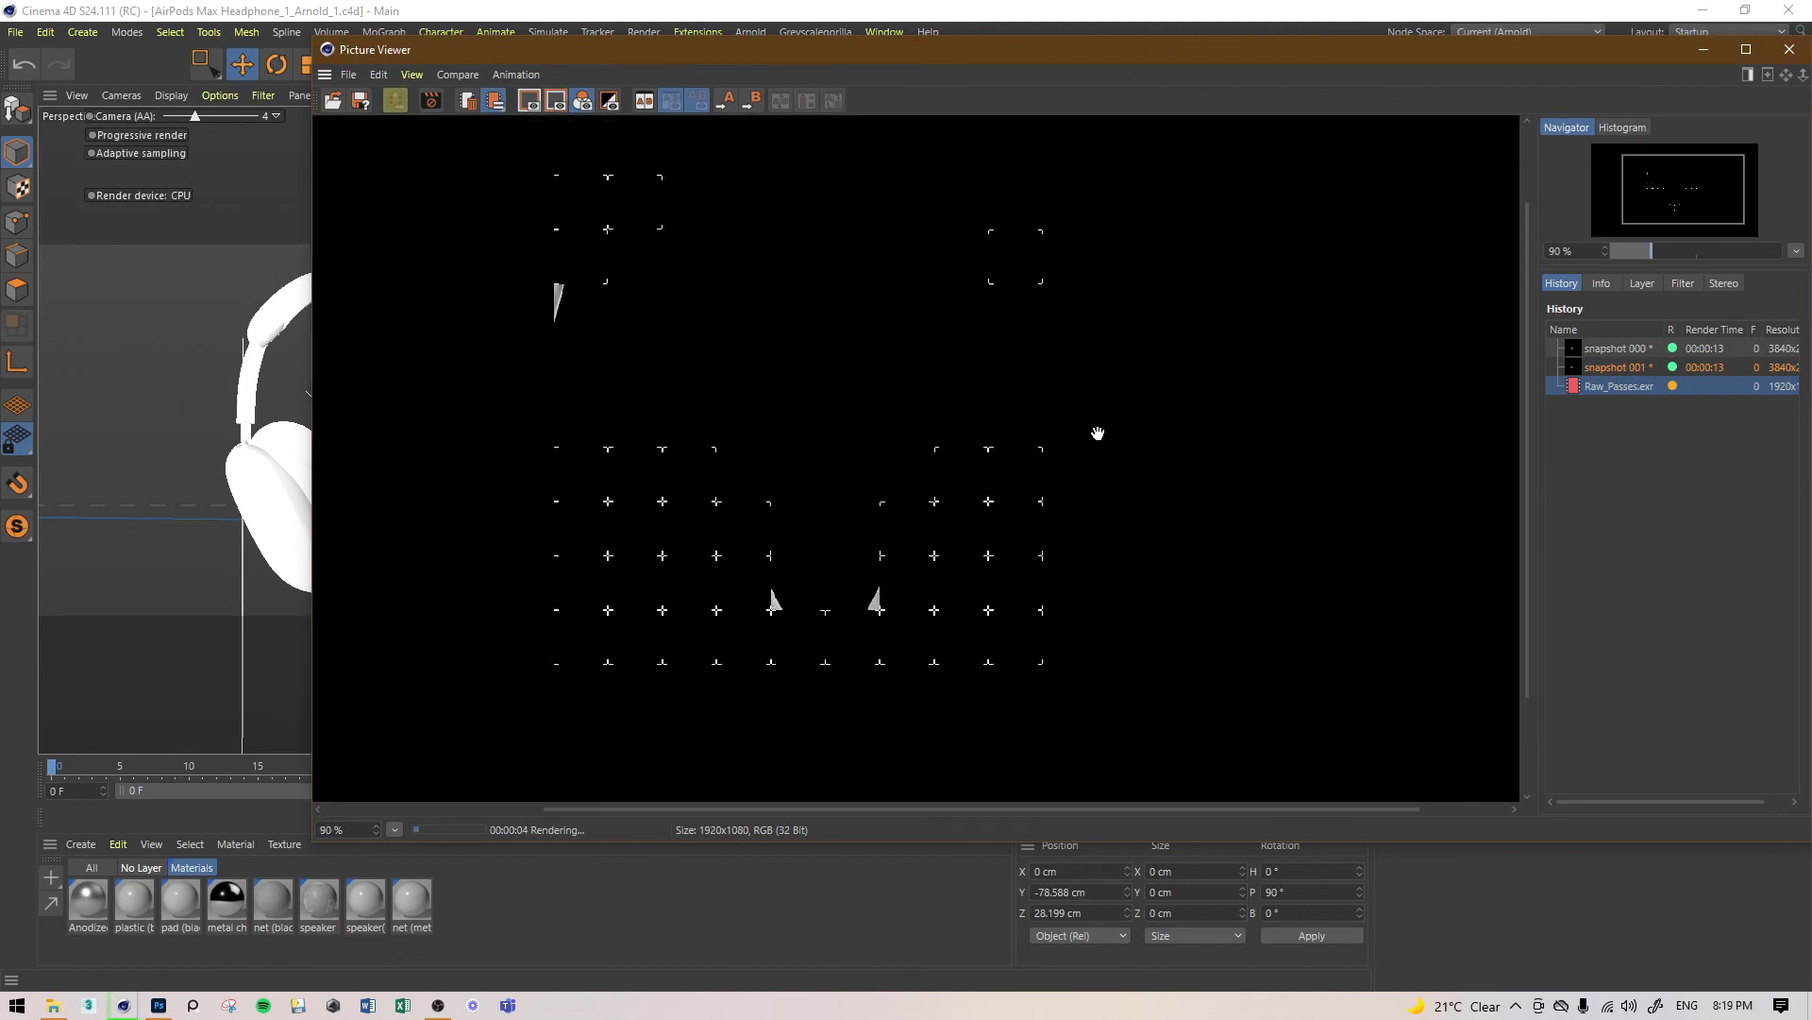
scroll(1095, 433, "up", 2)
scroll(801, 548, "up", 1)
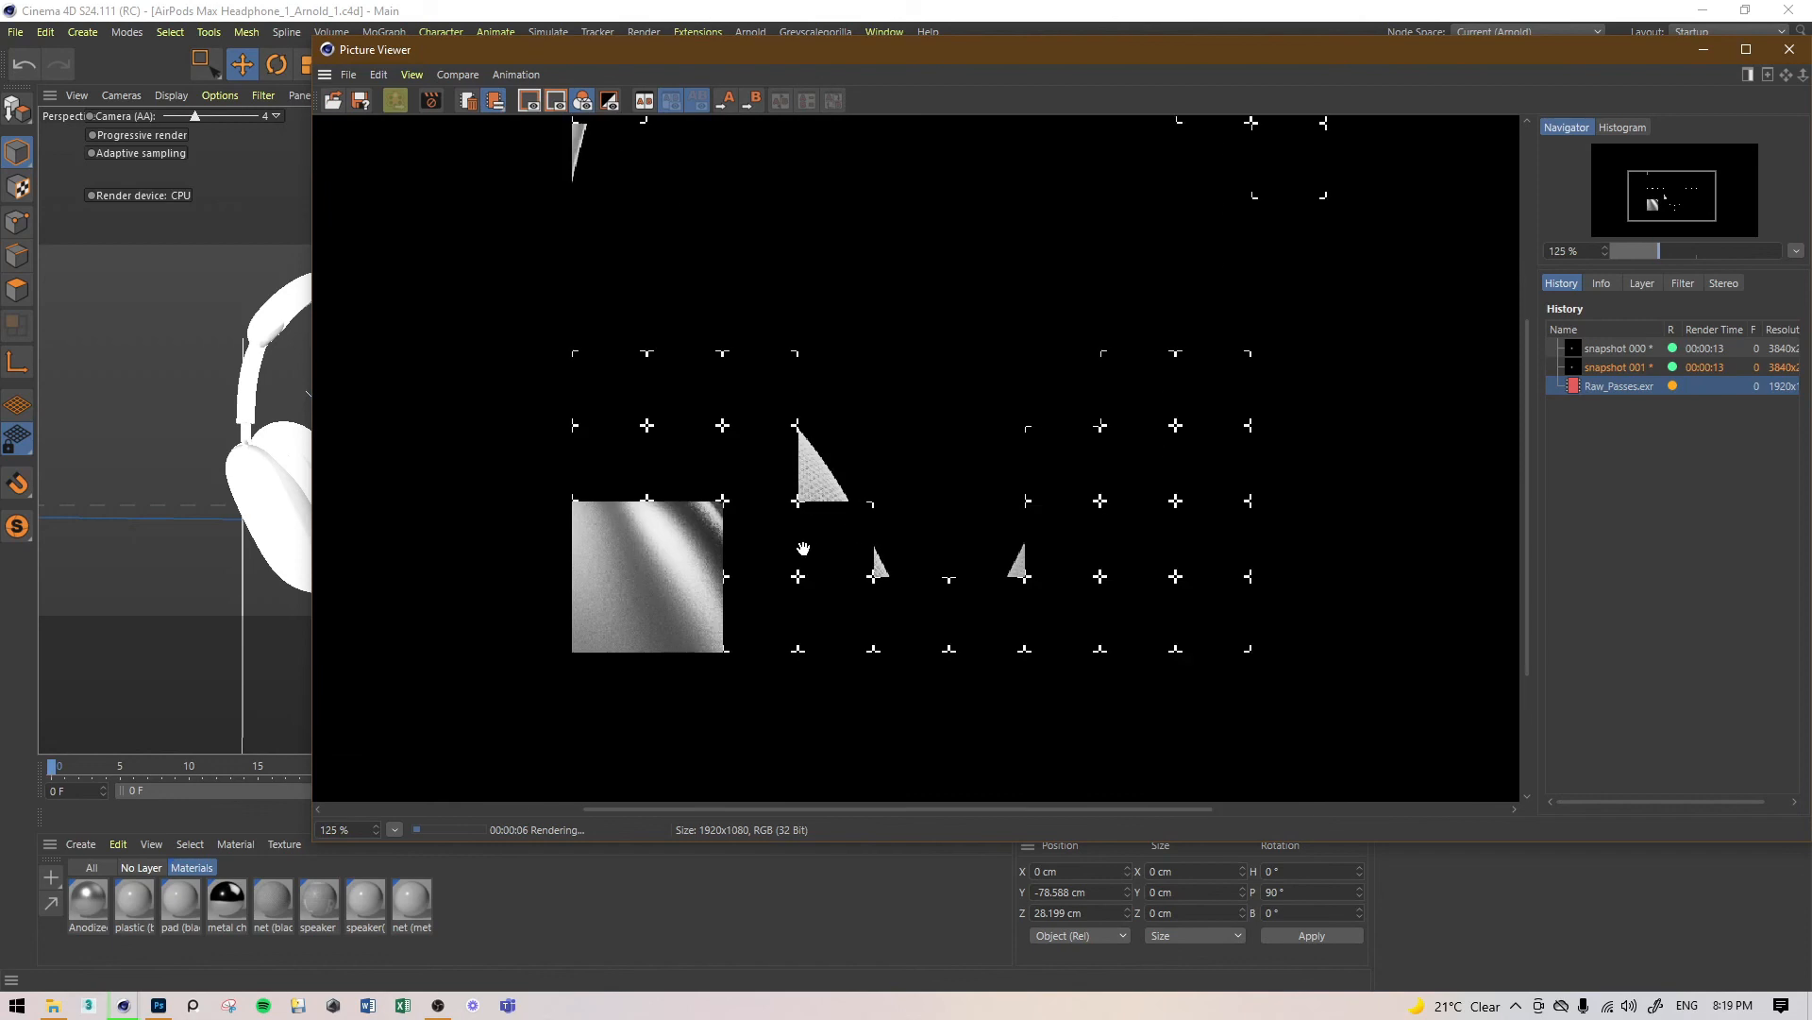
scroll(804, 548, "down", 1)
left_click(1789, 49)
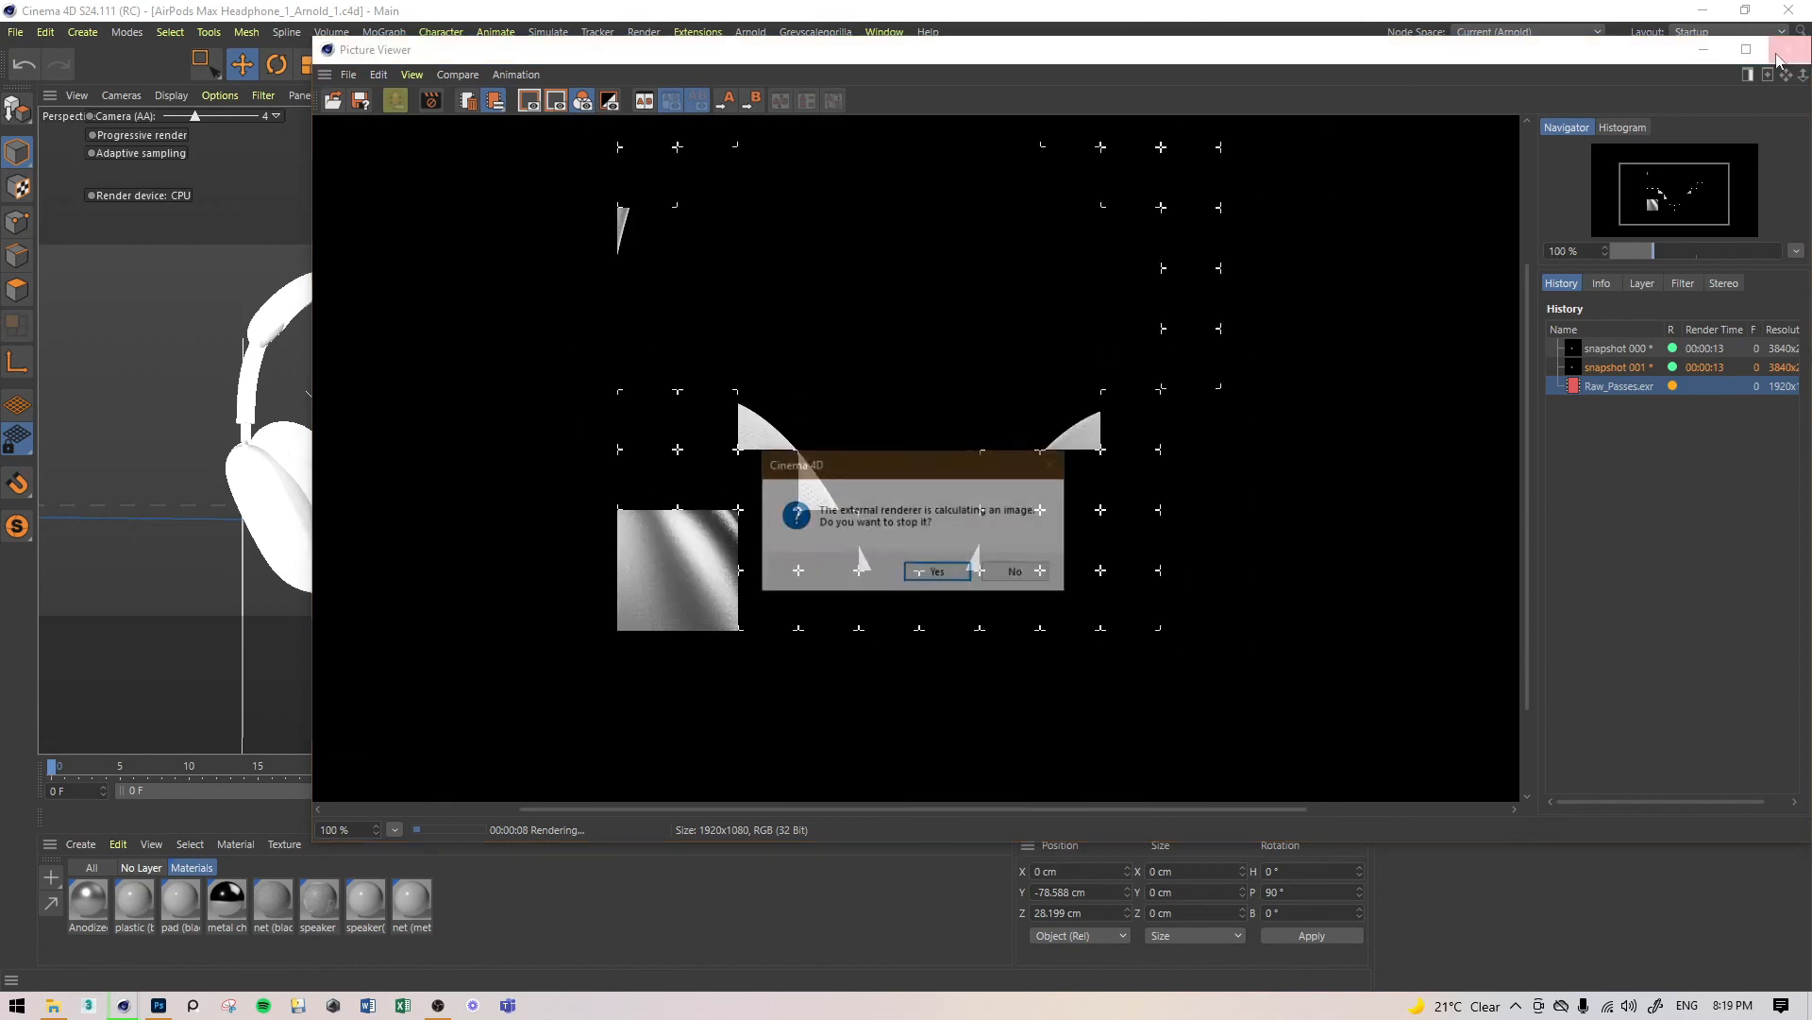
left_click(939, 573)
Step: Double the render output's width and height to 3840 by 2160 pixels and close the render settings
key("ctrl+b")
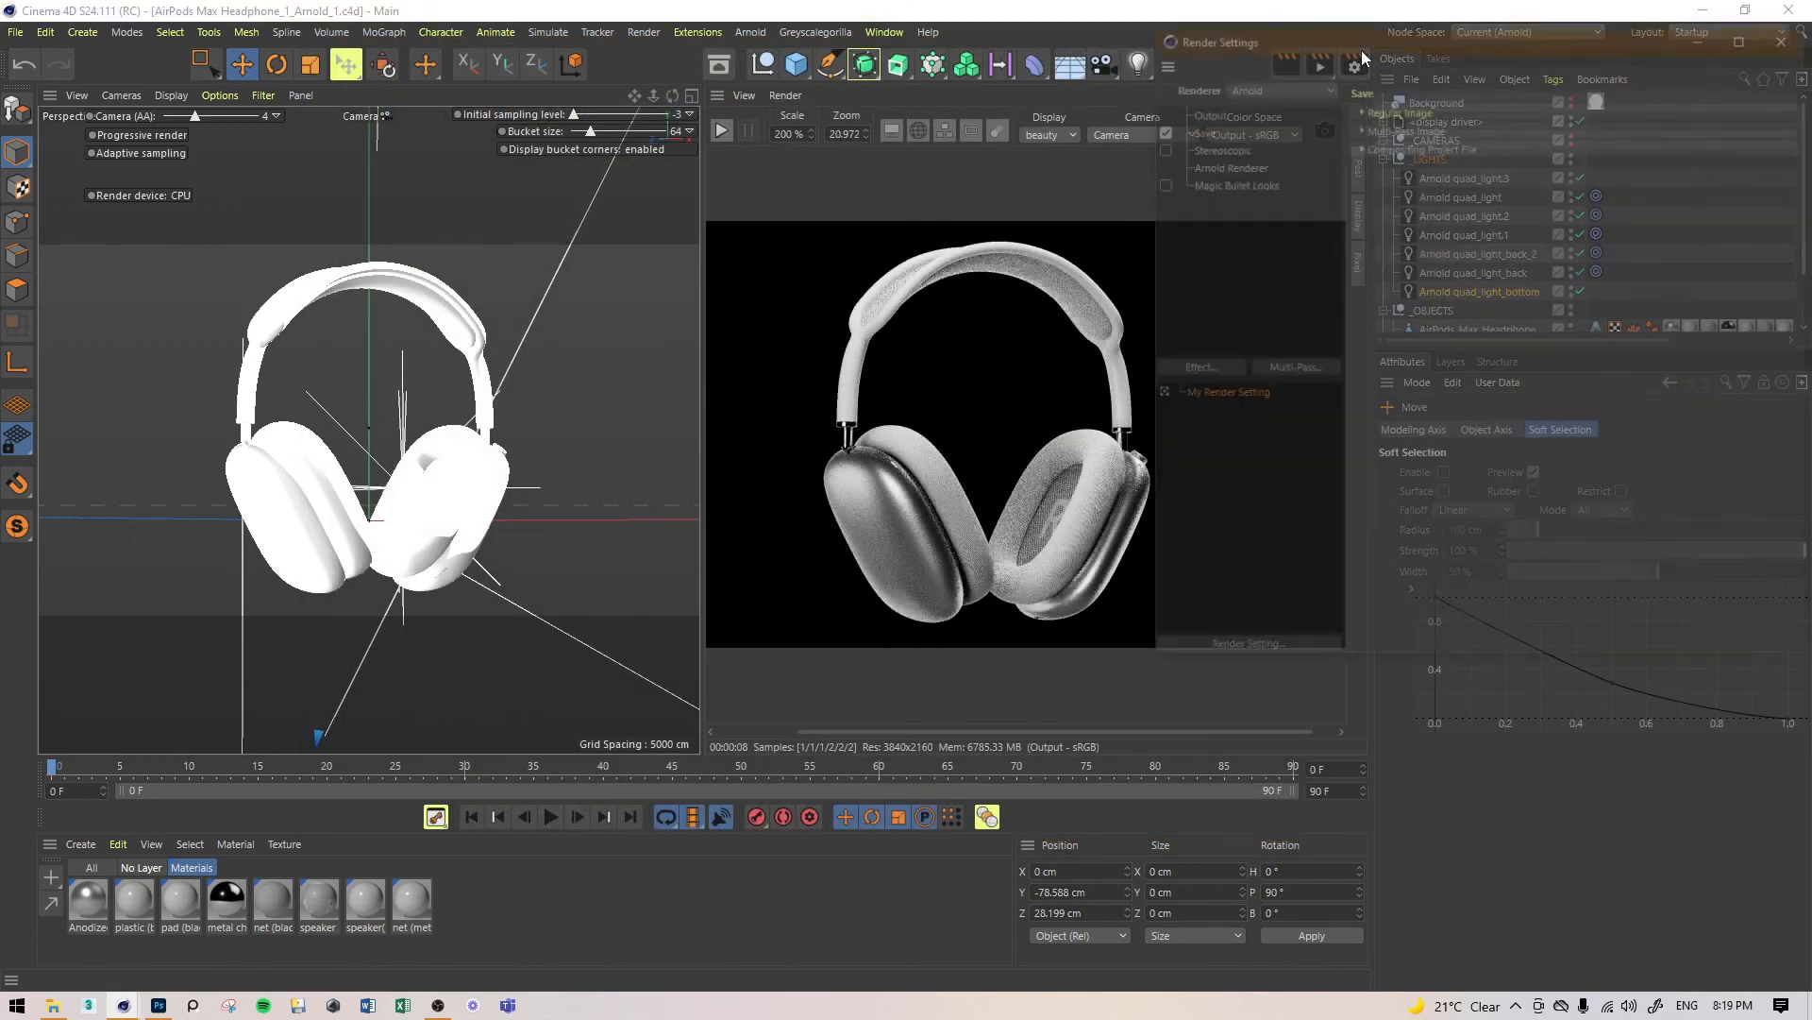
left_click(1180, 111)
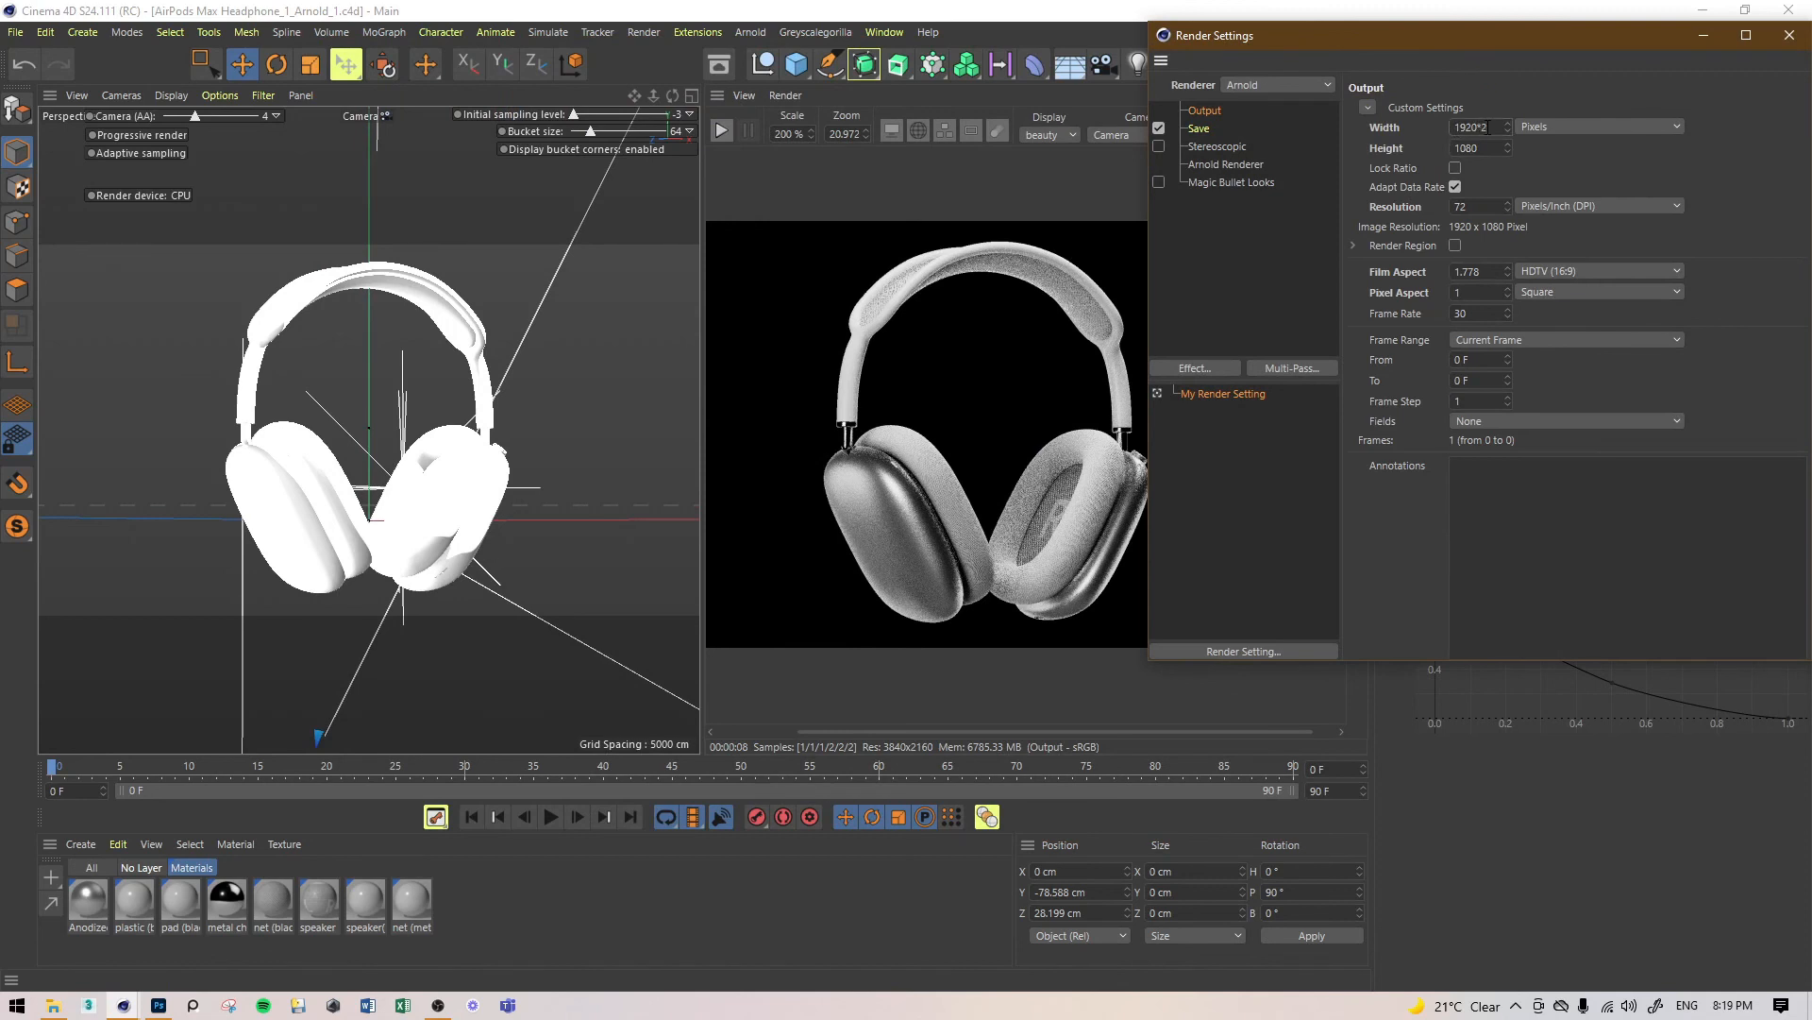
key("Return")
left_click(1501, 146)
type("*2")
key("Return")
left_click(1797, 40)
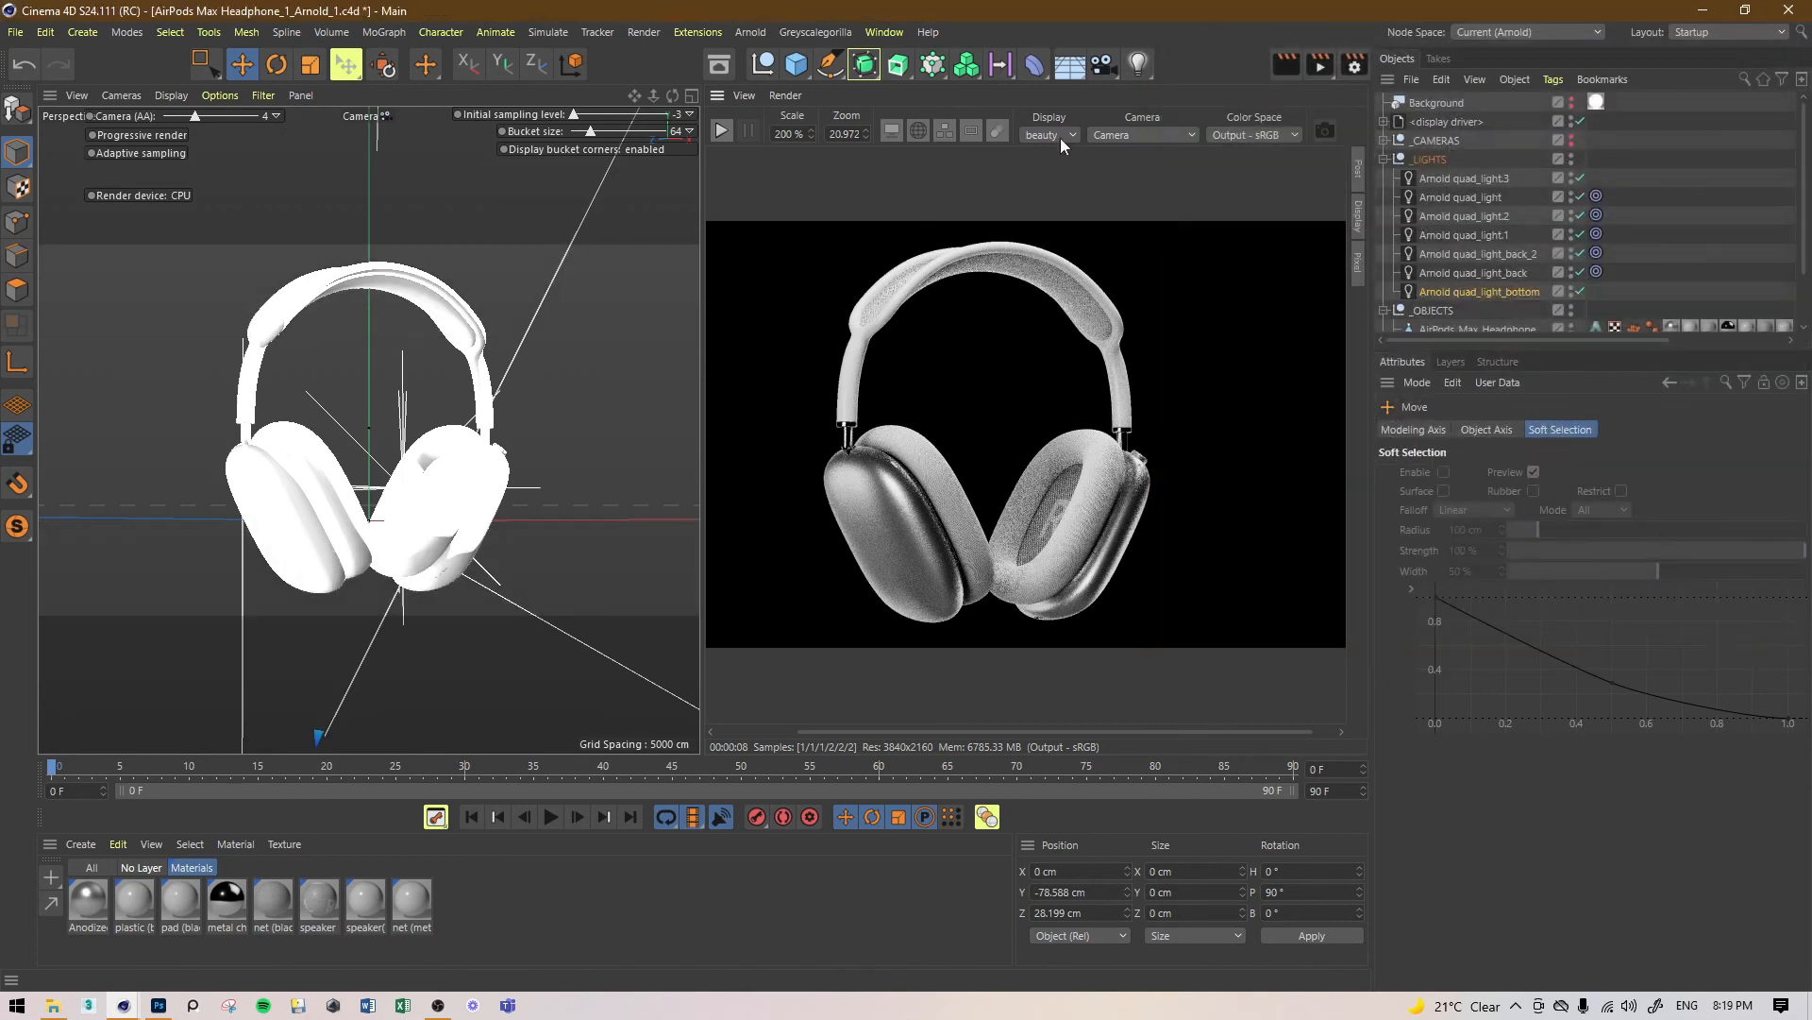
Step: Start the final headphone render in the Picture Viewer and check its progress across the whole frame
left_click(1274, 68)
scroll(1161, 463, "down", 5)
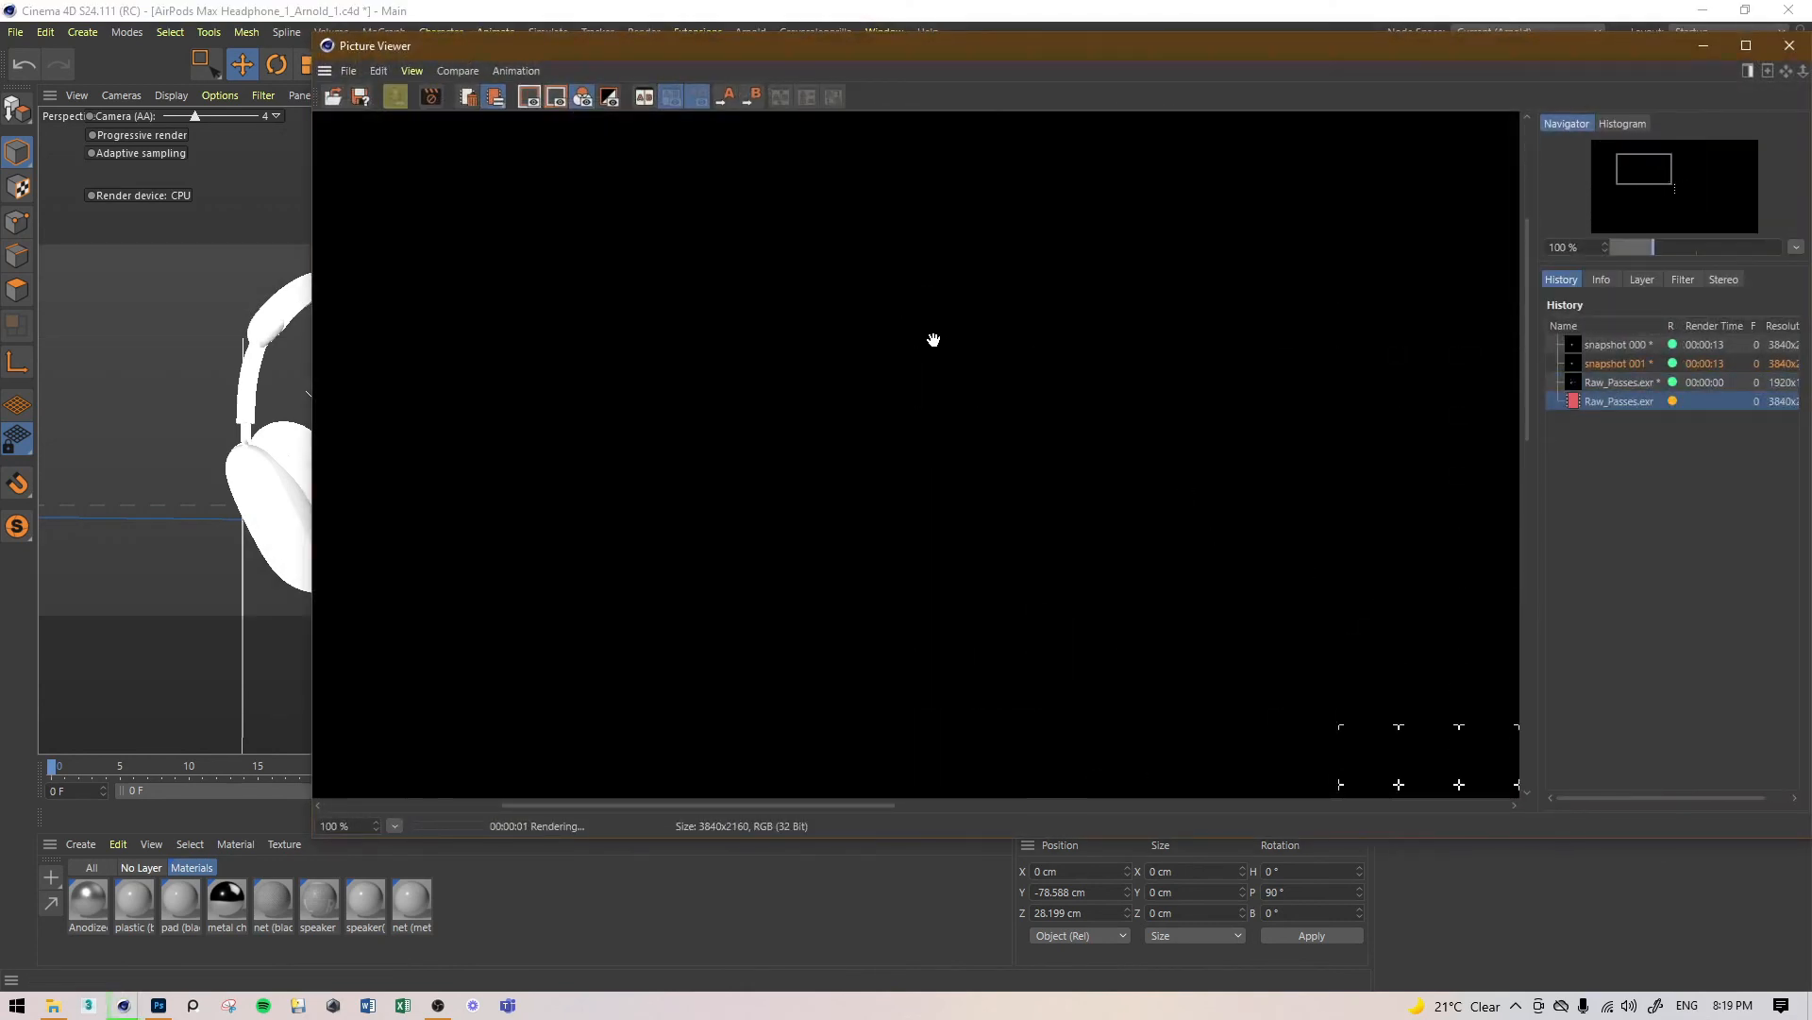
scroll(884, 406, "down", 5)
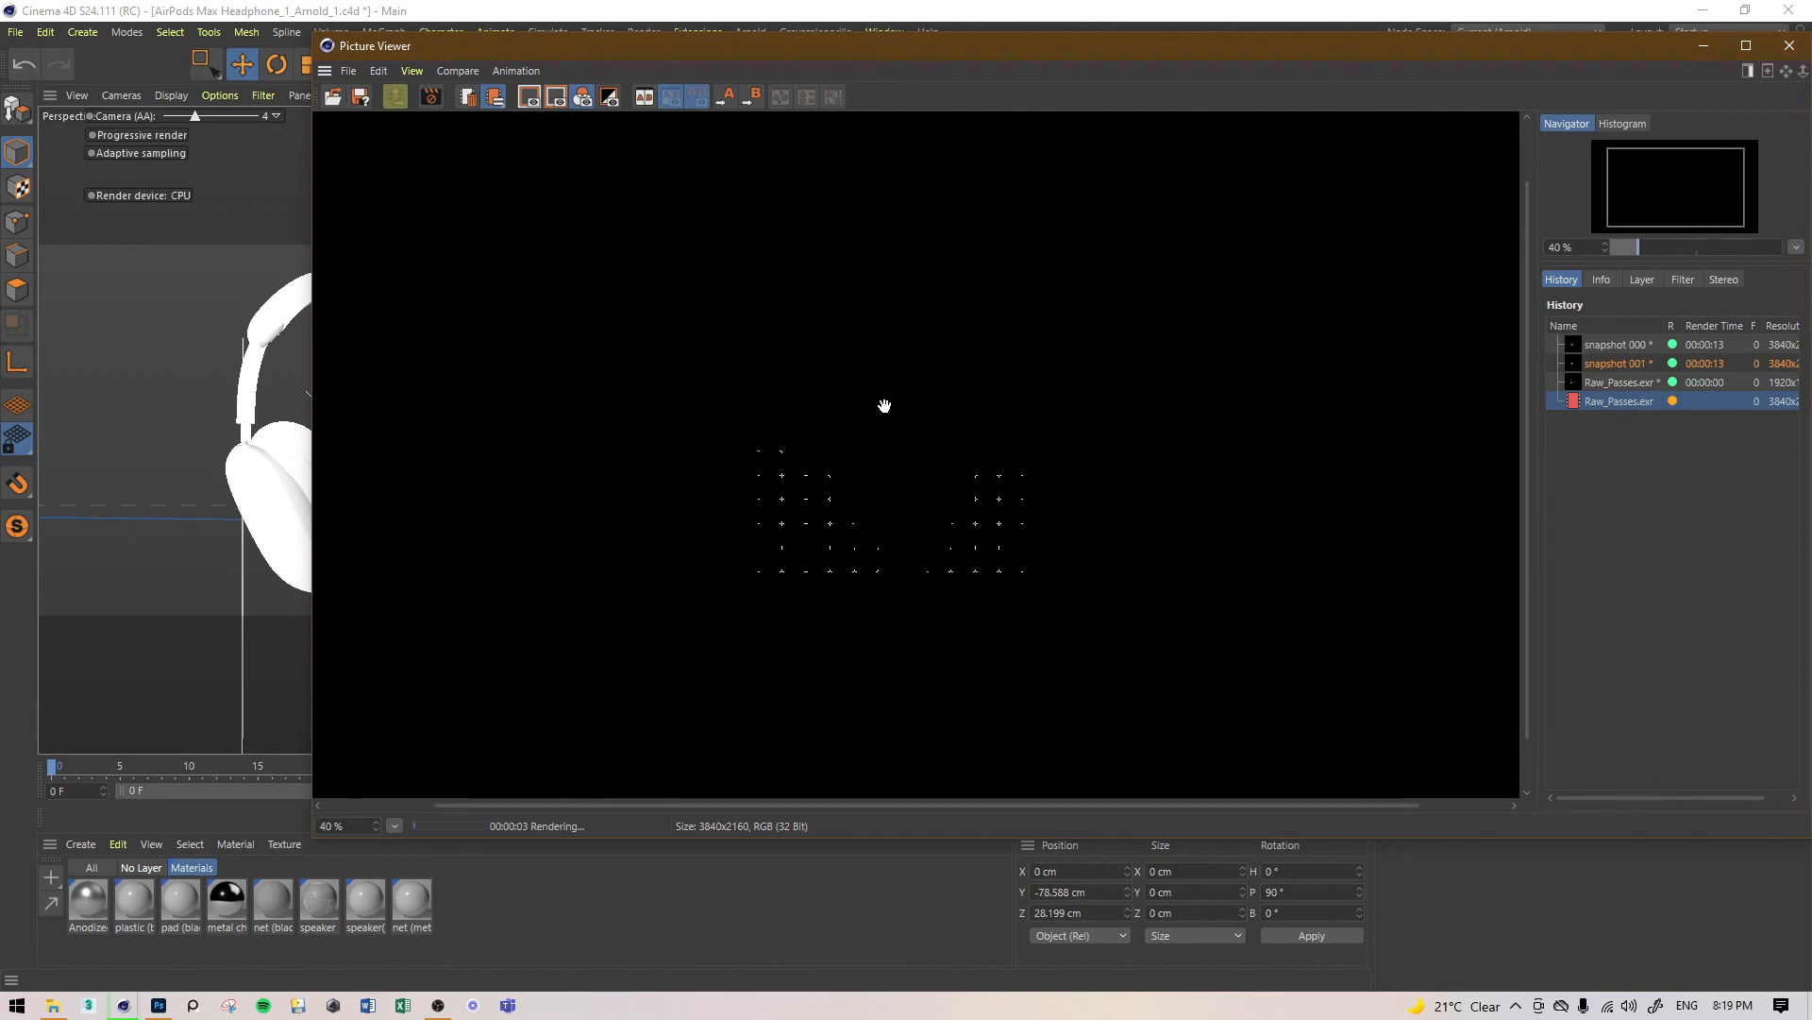
scroll(884, 406, "up", 2)
scroll(884, 406, "down", 1)
scroll(884, 406, "up", 6)
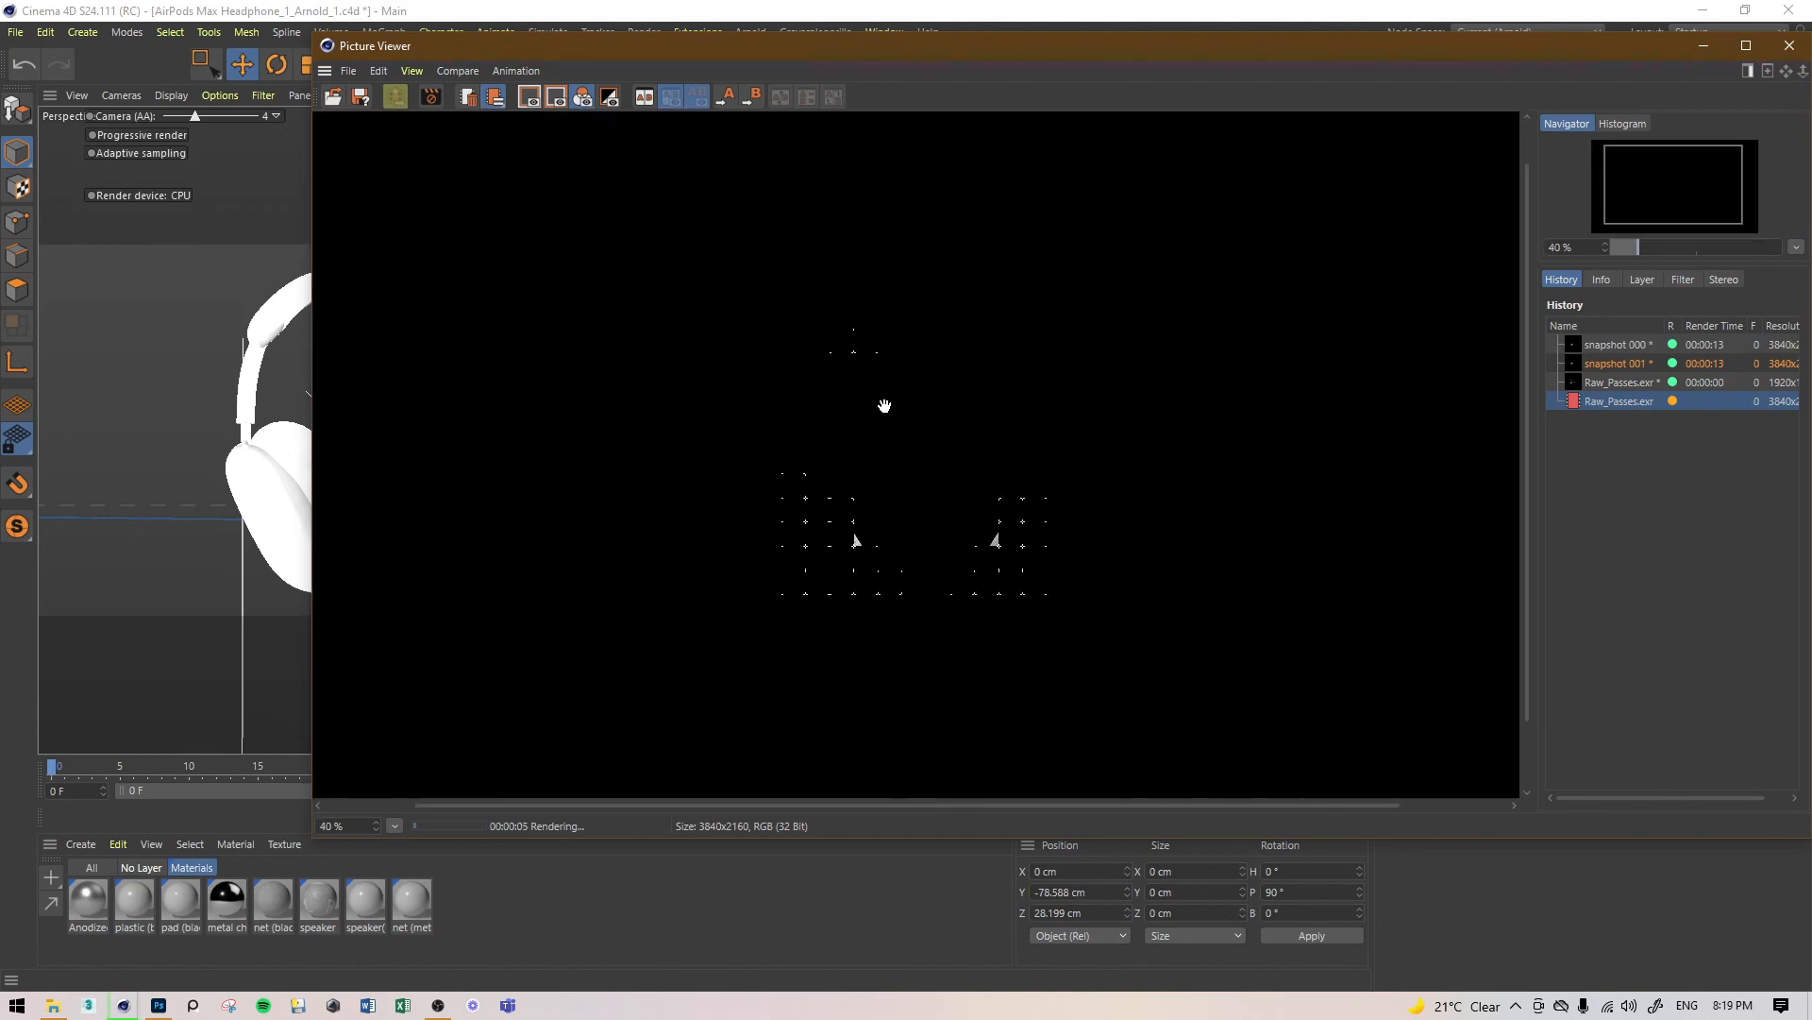